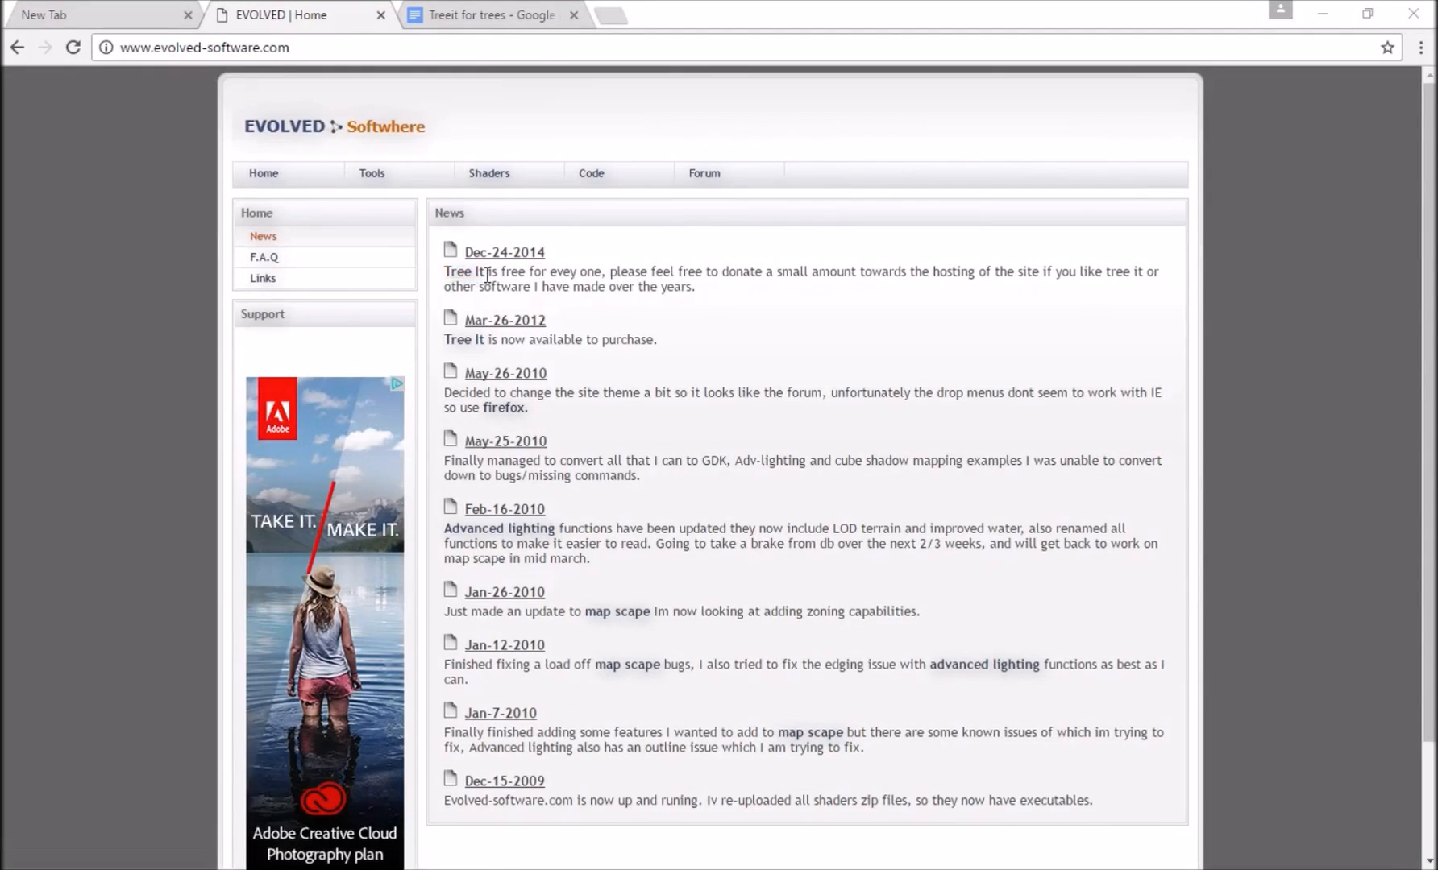
Open the Tree It page among the tools on the Evolved Software website.
{"action": "left_click_drag", "start_coordinate": [581, 279], "coordinate": [644, 272]}
{"action": "left_click_drag", "start_coordinate": [464, 255], "coordinate": [515, 253]}
{"action": "mouse_move", "coordinate": [387, 179]}
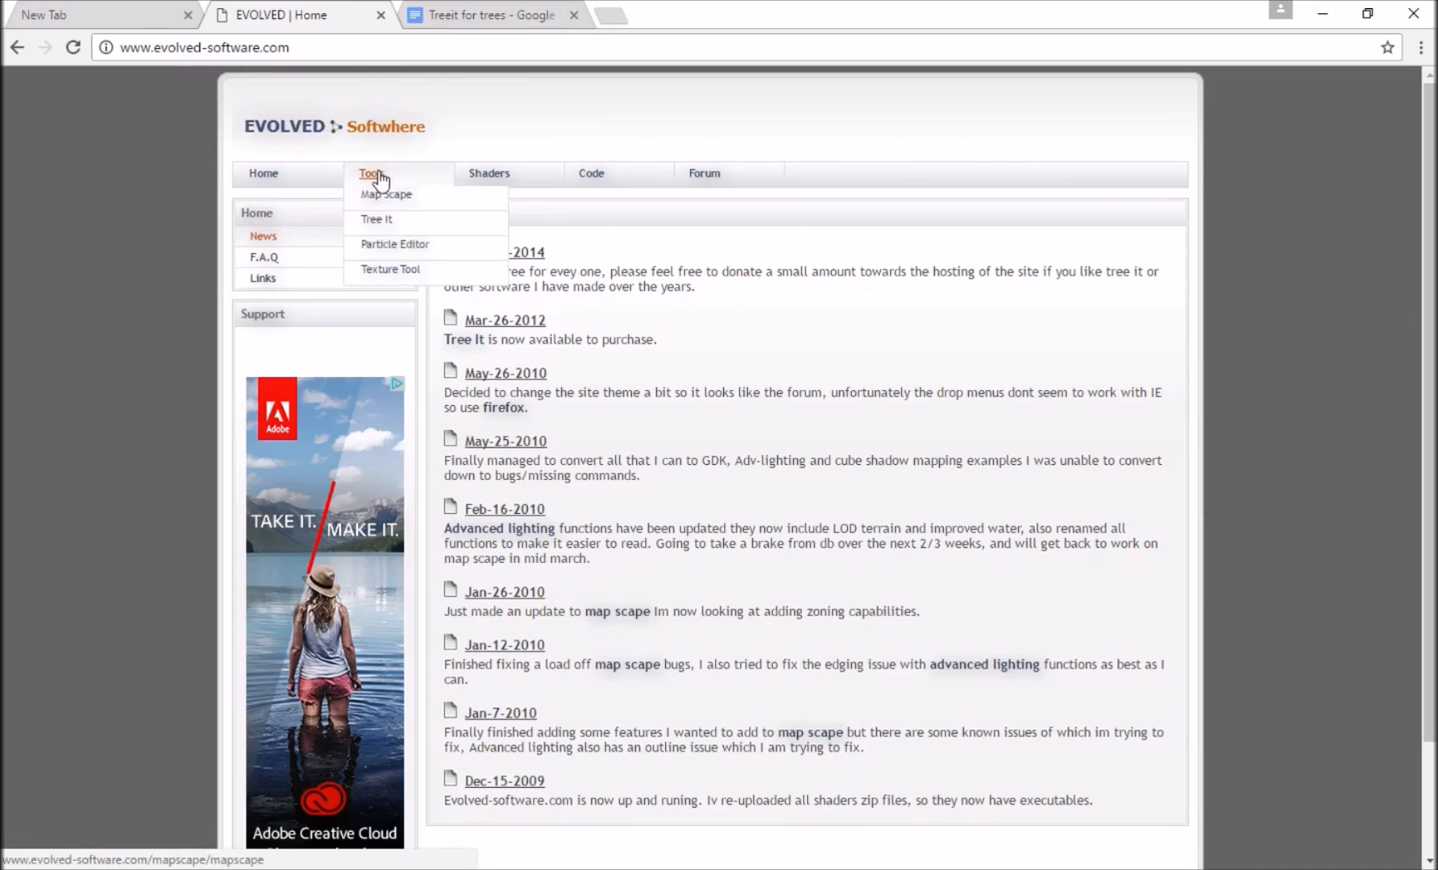
{"action": "left_click", "coordinate": [379, 217]}
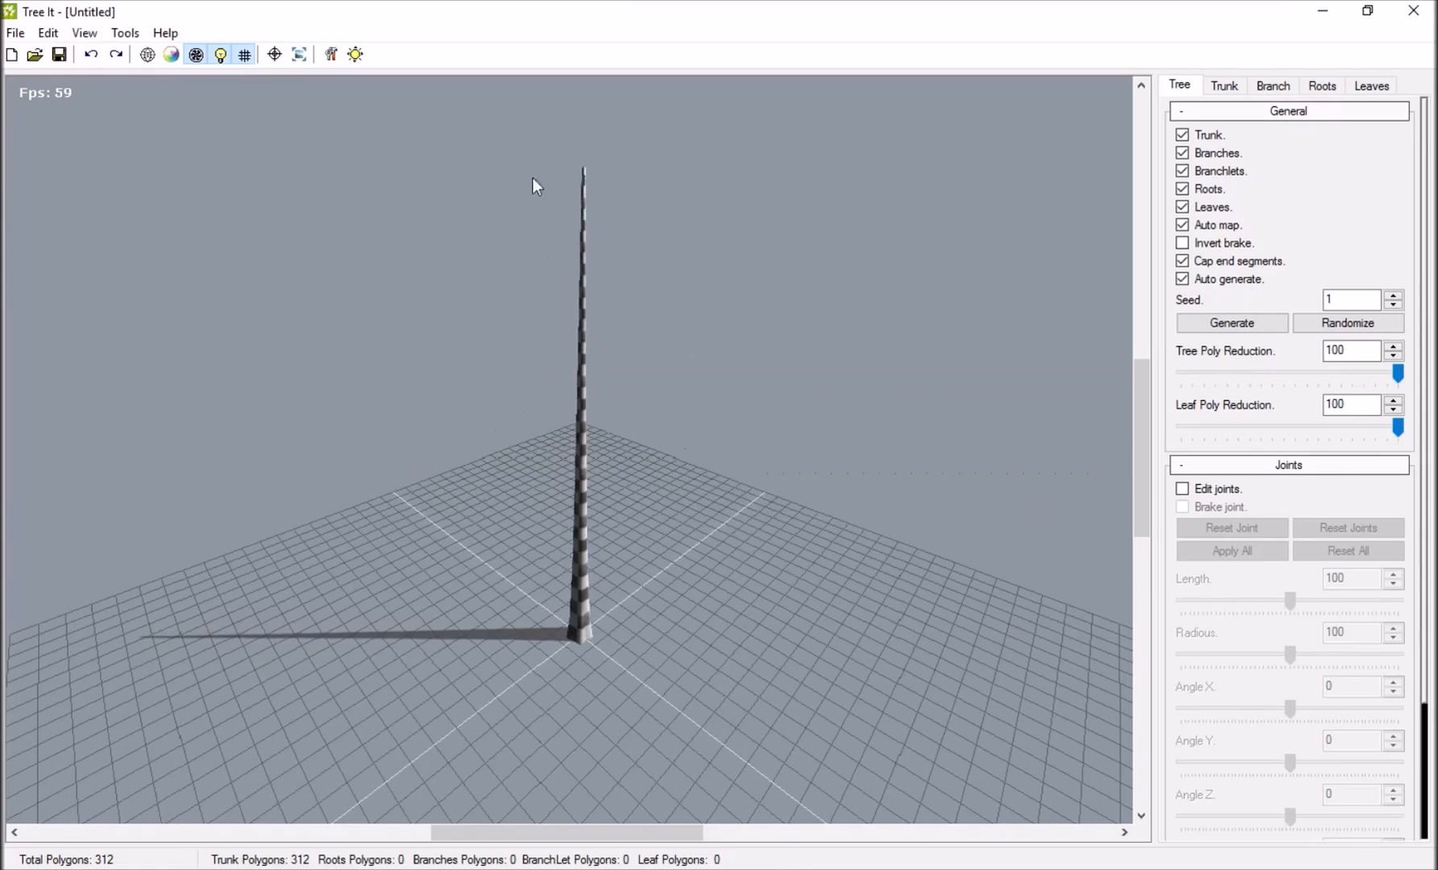
{"action": "left_click_drag", "start_coordinate": [581, 250], "coordinate": [667, 256]}
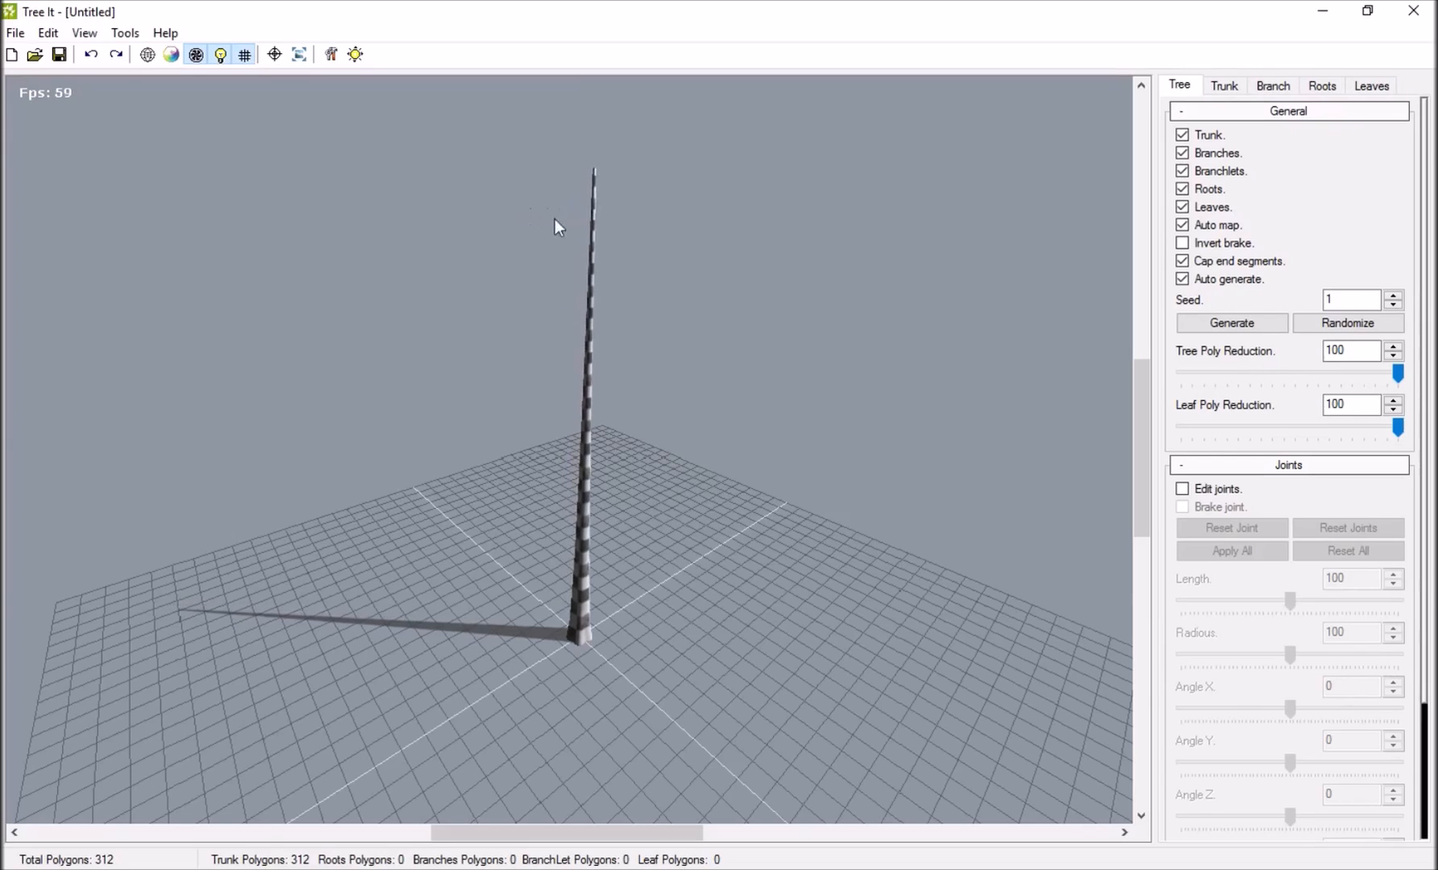
Switch to Tree It and set the trunk count of the default tree to 2.
{"action": "left_click_drag", "start_coordinate": [600, 237], "coordinate": [558, 236]}
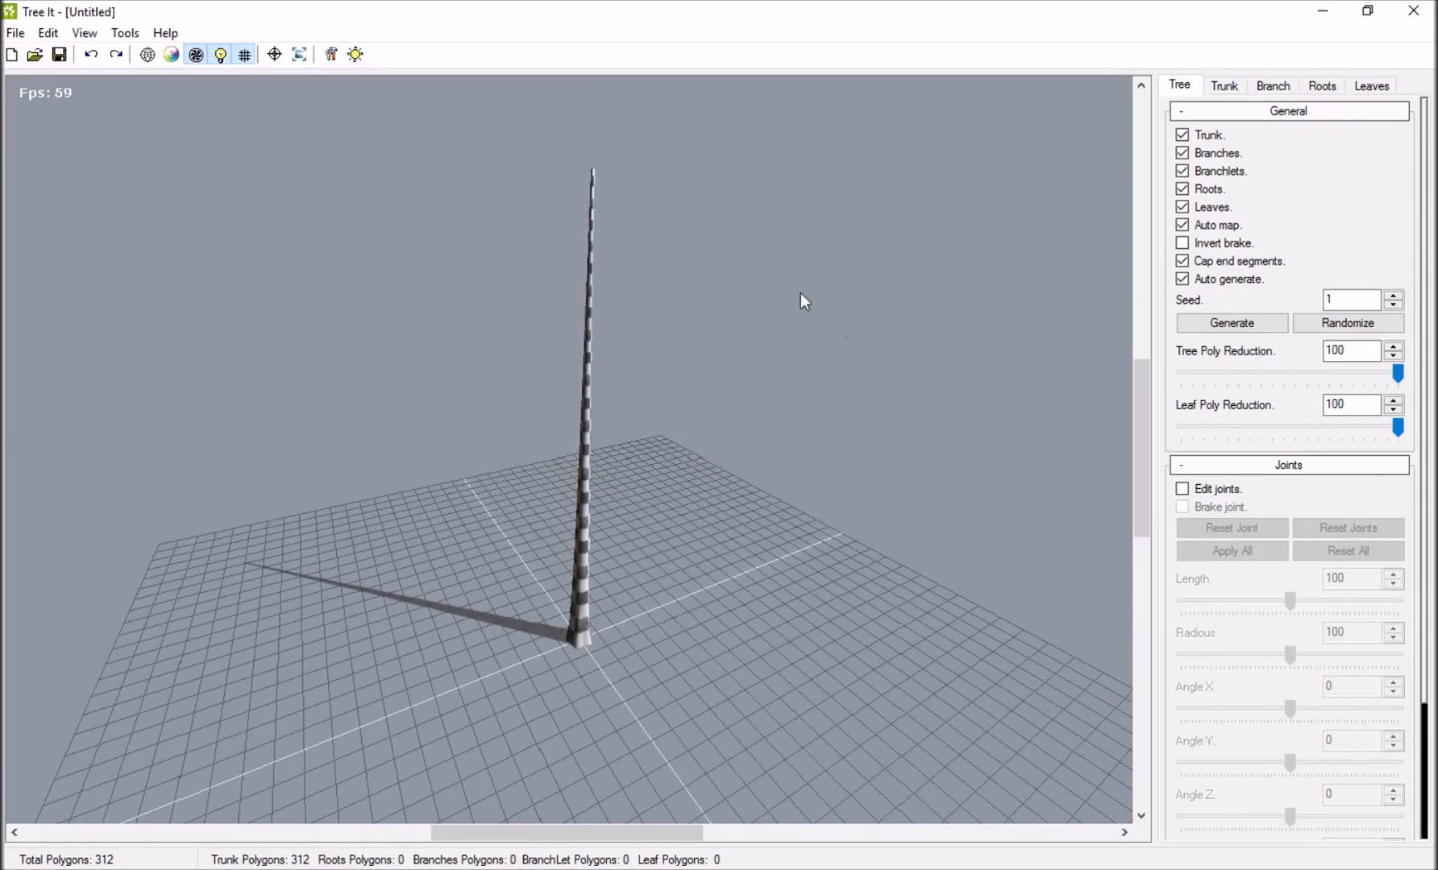
{"action": "left_click_drag", "start_coordinate": [602, 324], "coordinate": [735, 157]}
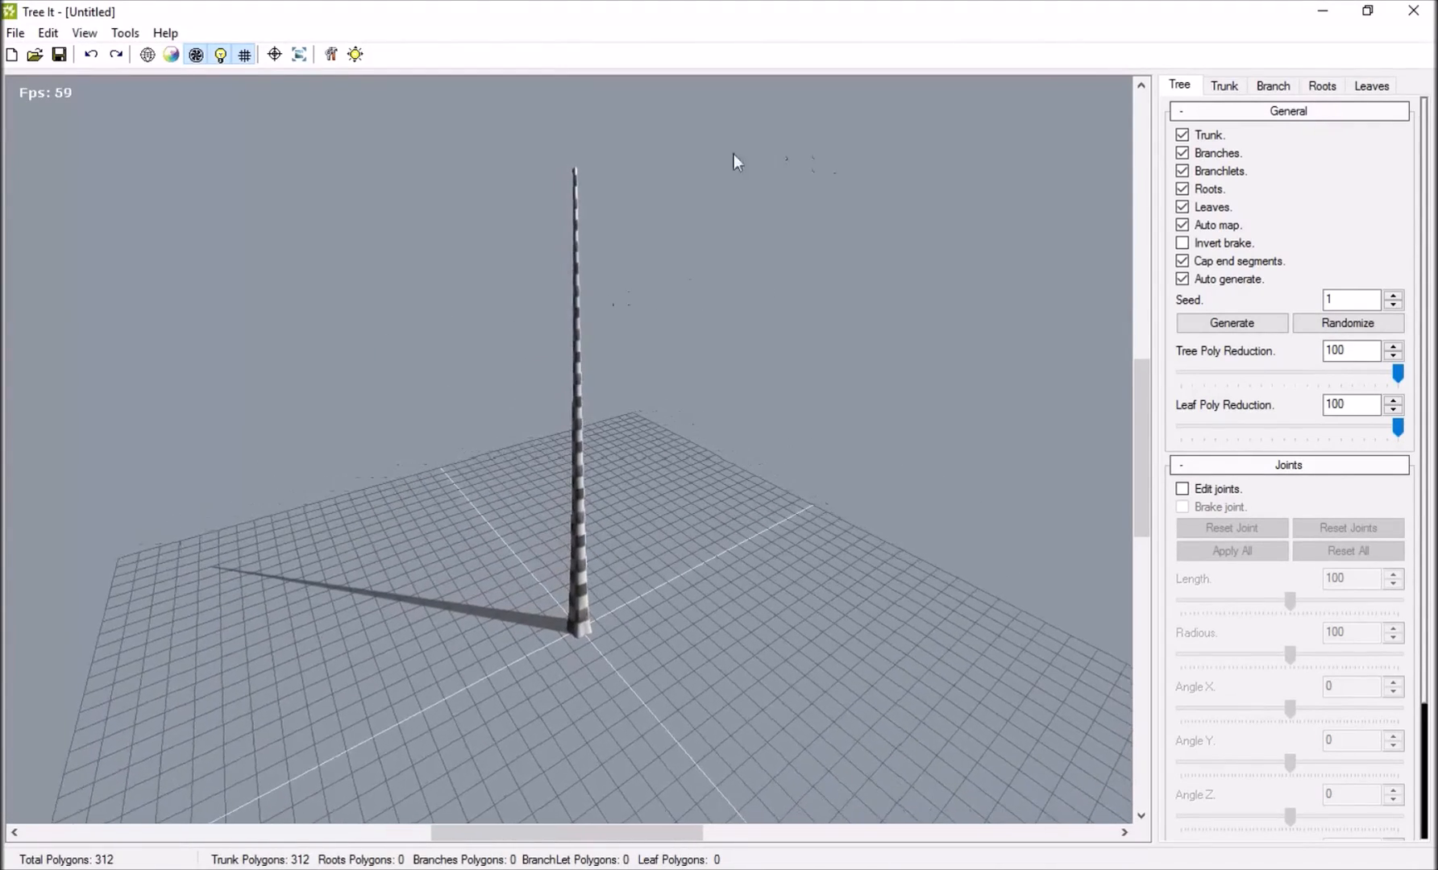
{"action": "left_click_drag", "start_coordinate": [603, 286], "coordinate": [645, 266]}
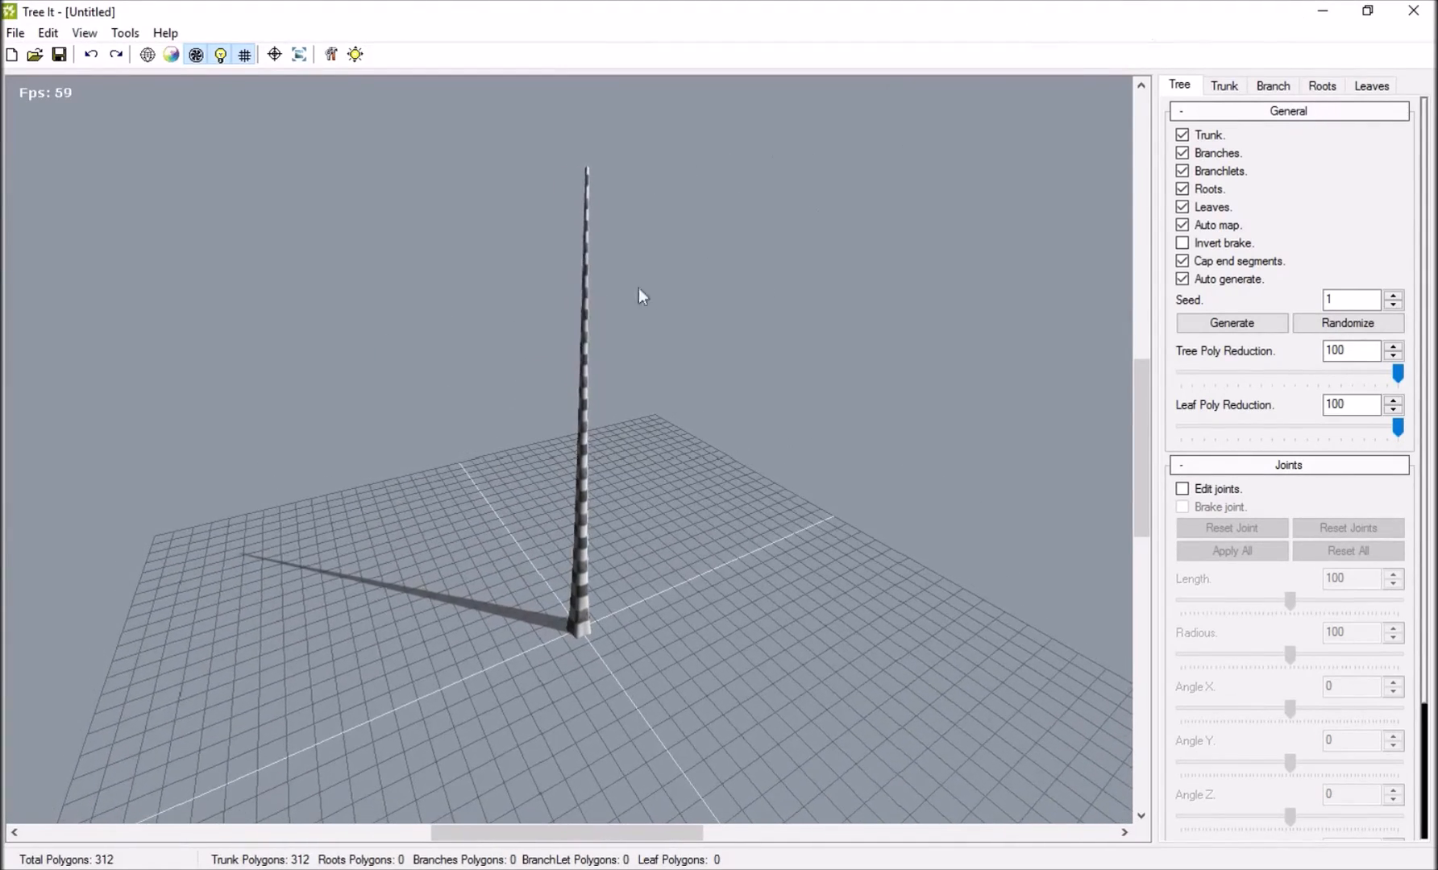
{"action": "left_click", "coordinate": [1223, 85]}
{"action": "left_click_drag", "start_coordinate": [1182, 409], "coordinate": [1201, 410]}
{"action": "left_click_drag", "start_coordinate": [953, 414], "coordinate": [579, 626]}
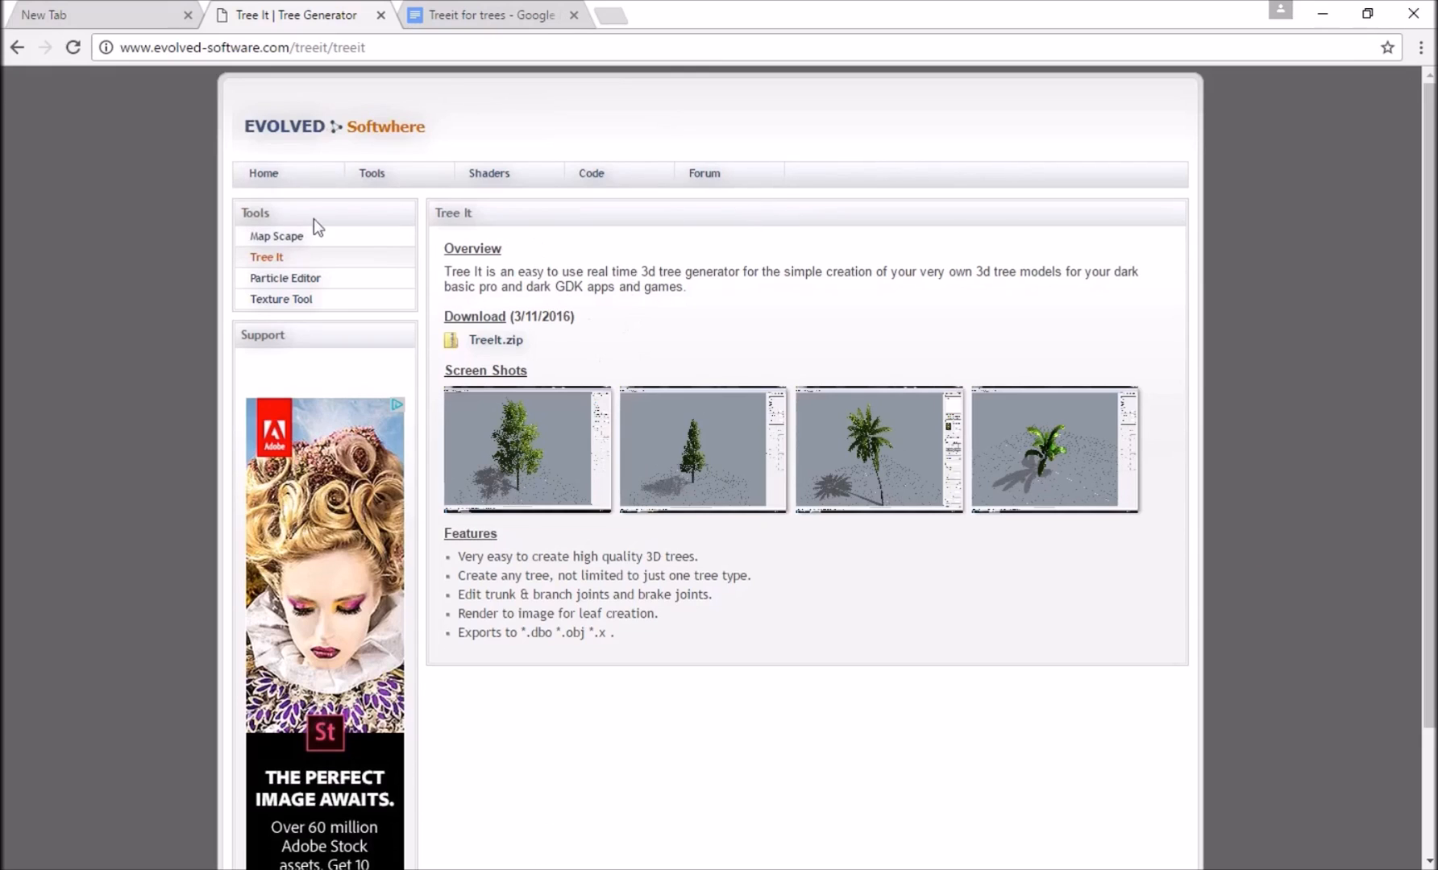
Switch back to the browser, open the site's F.A.Q page and read the answer about using the shaders in commercial projects.
{"action": "mouse_move", "coordinate": [265, 175]}
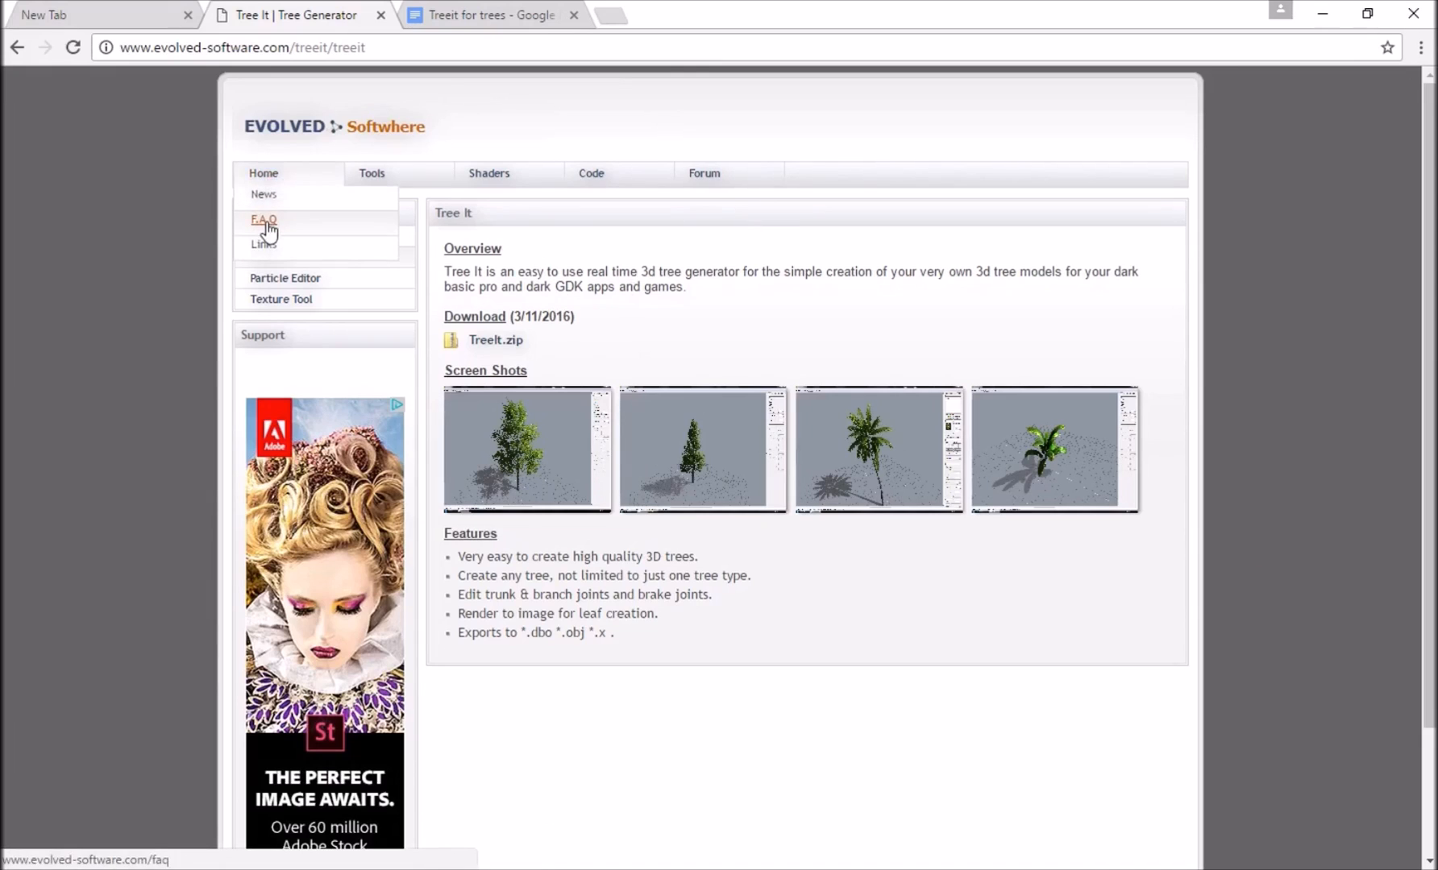
{"action": "left_click", "coordinate": [265, 220]}
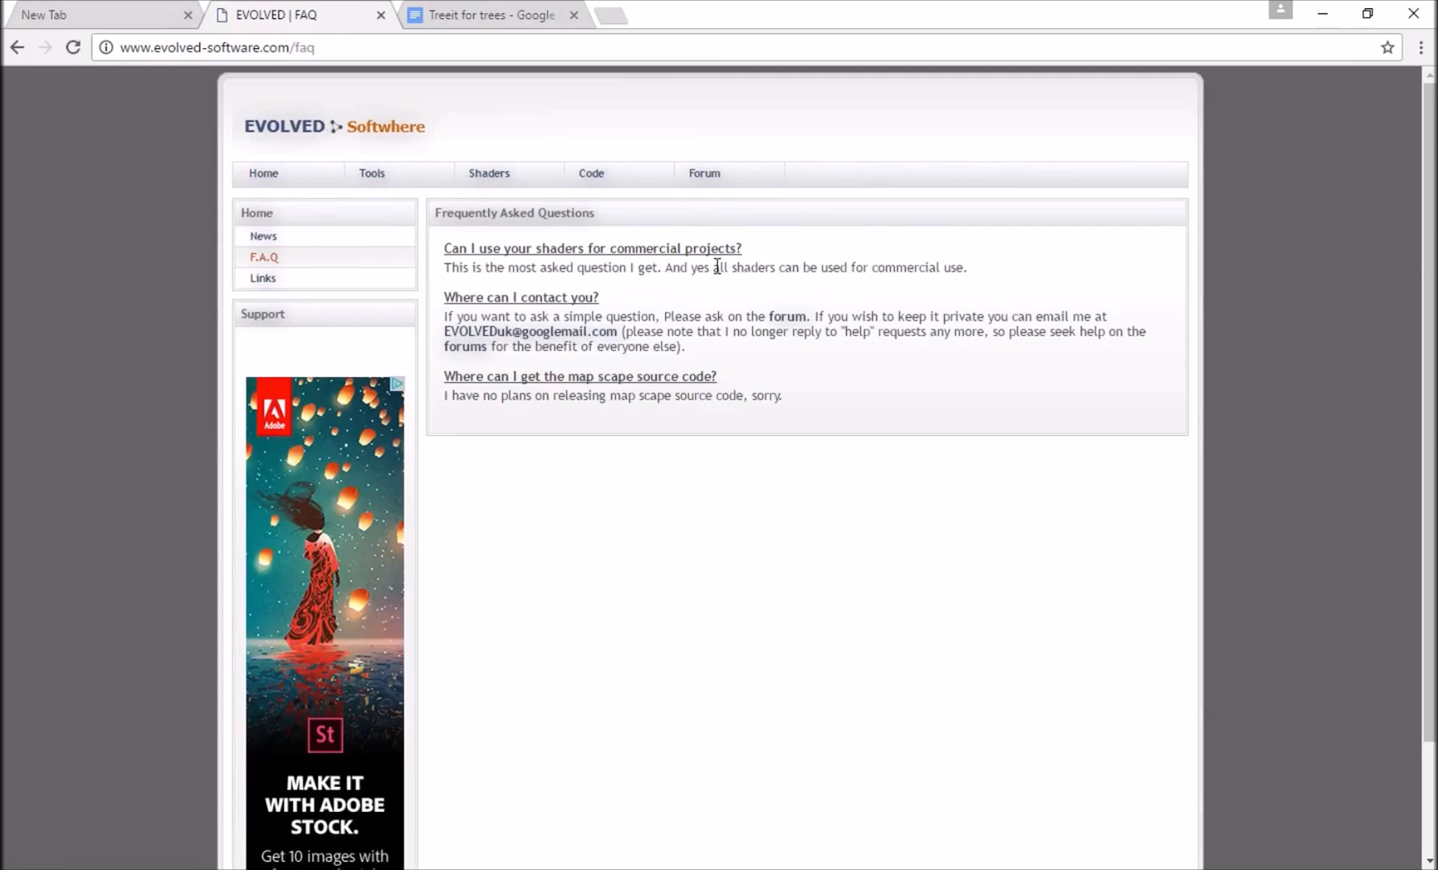
{"action": "left_click", "coordinate": [876, 272]}
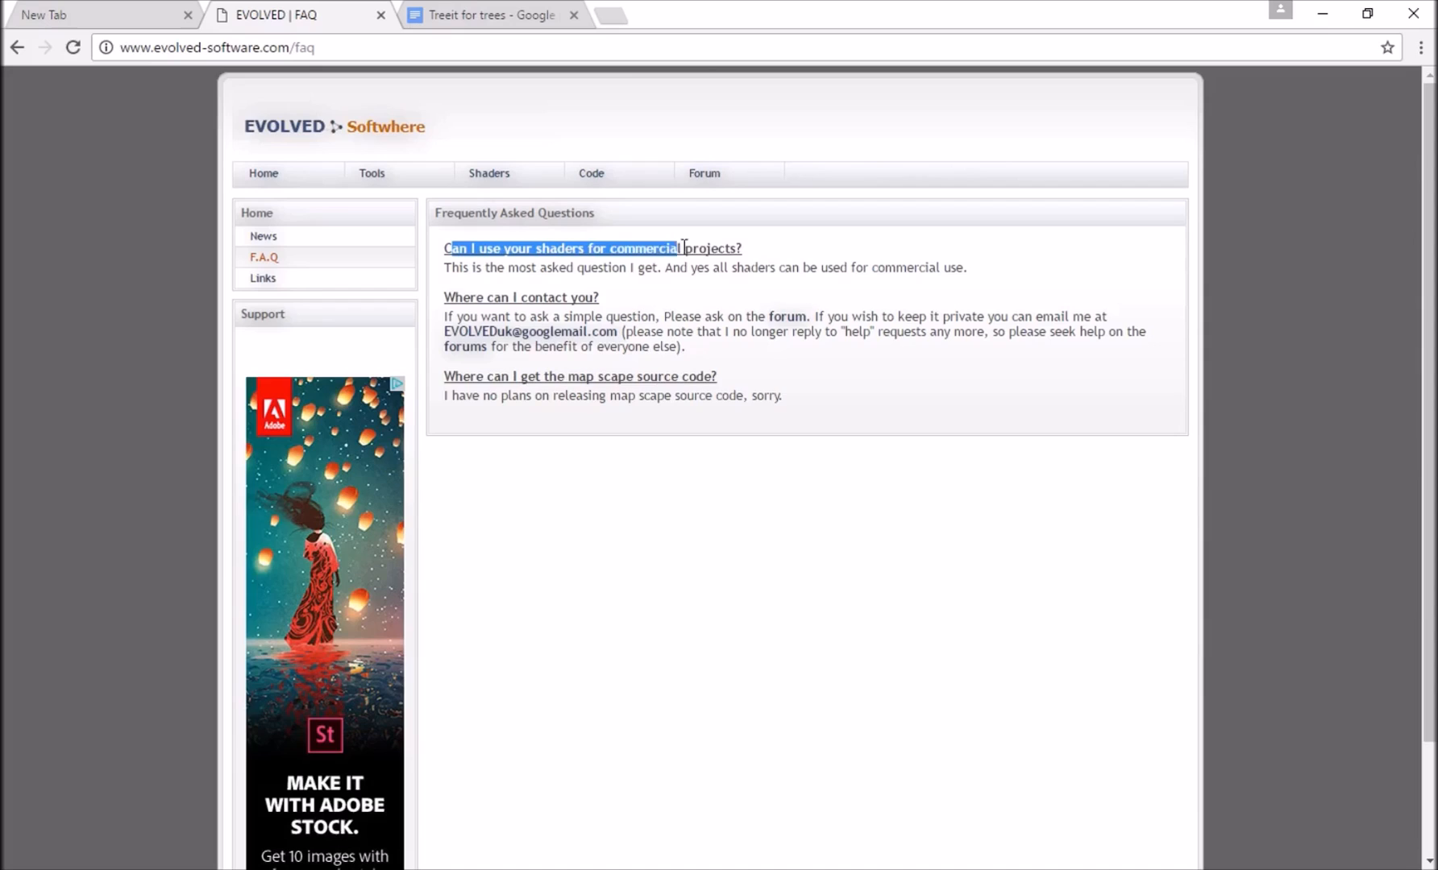
{"action": "left_click", "coordinate": [693, 272]}
{"action": "left_click_drag", "start_coordinate": [467, 267], "coordinate": [996, 277]}
{"action": "left_click", "coordinate": [759, 288]}
{"action": "left_click_drag", "start_coordinate": [574, 272], "coordinate": [626, 274]}
{"action": "left_click", "coordinate": [966, 268]}
{"action": "left_click", "coordinate": [829, 735]}
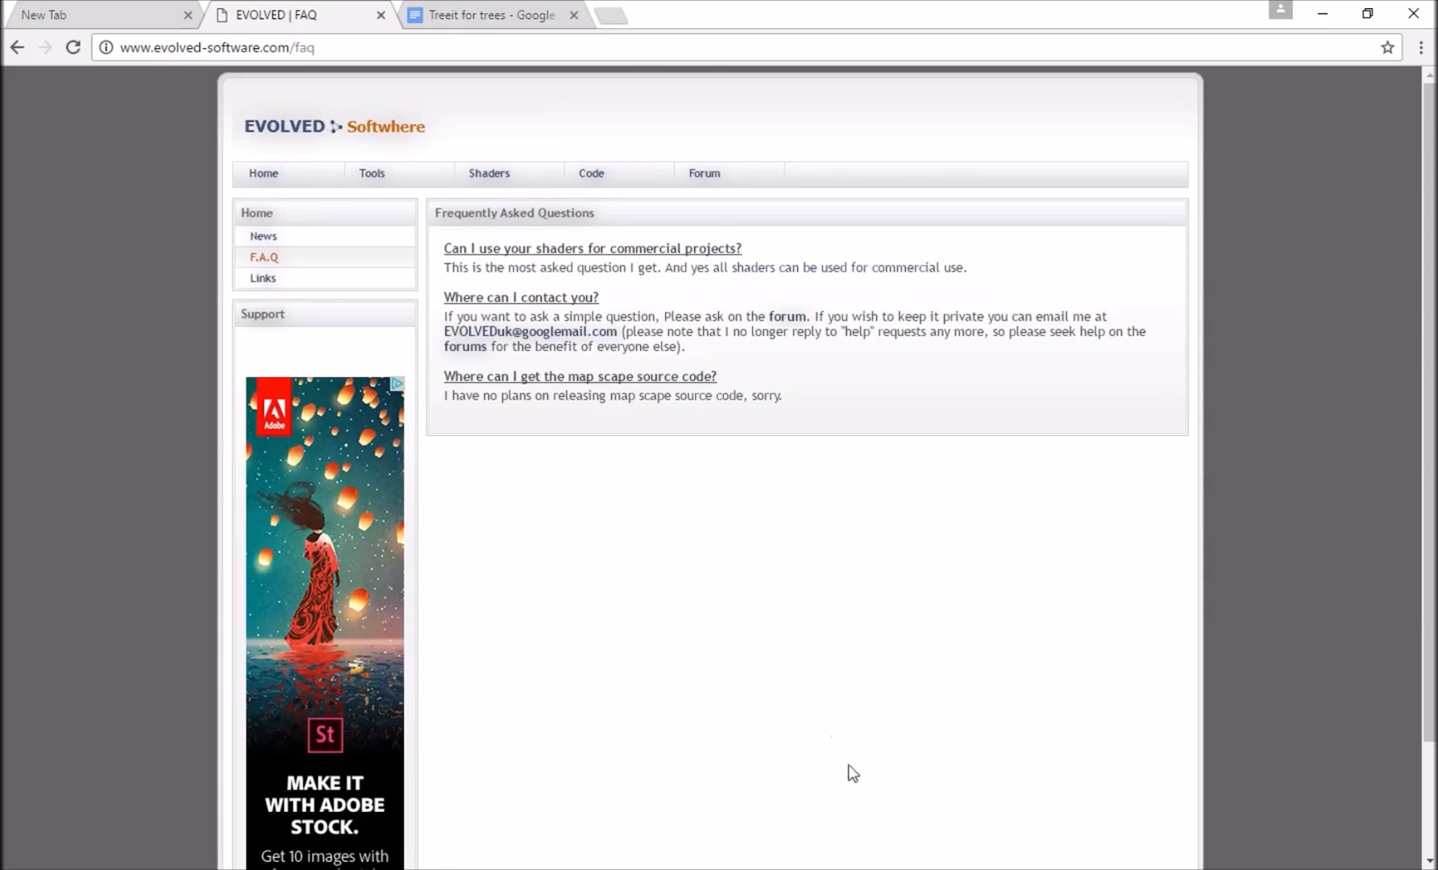
Return to Tree It and open the texture settings for the trunk's bark.
{"action": "mouse_move", "coordinate": [1036, 828]}
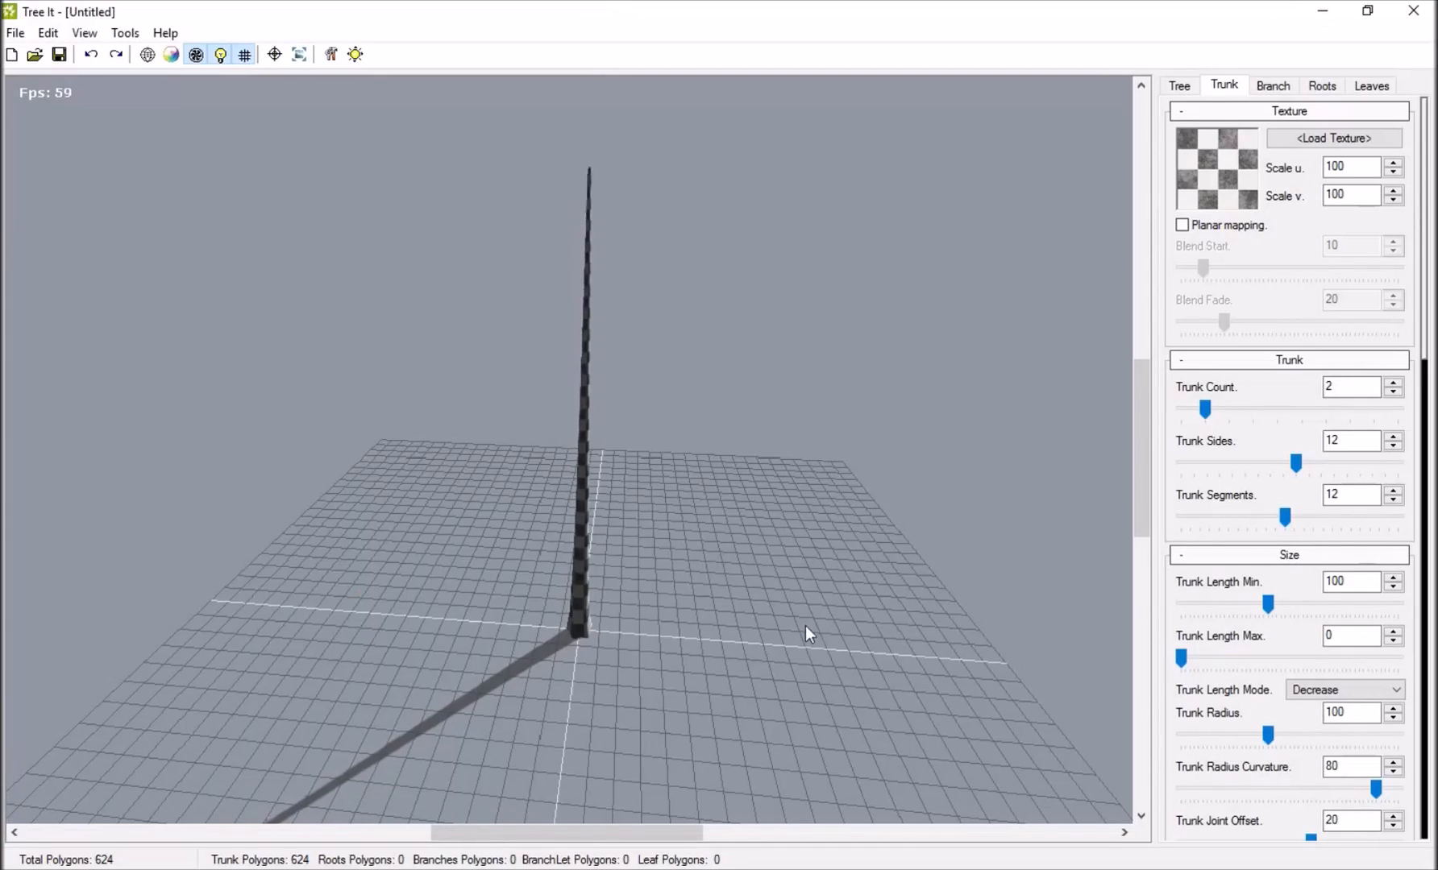
{"action": "left_click_drag", "start_coordinate": [682, 483], "coordinate": [516, 435]}
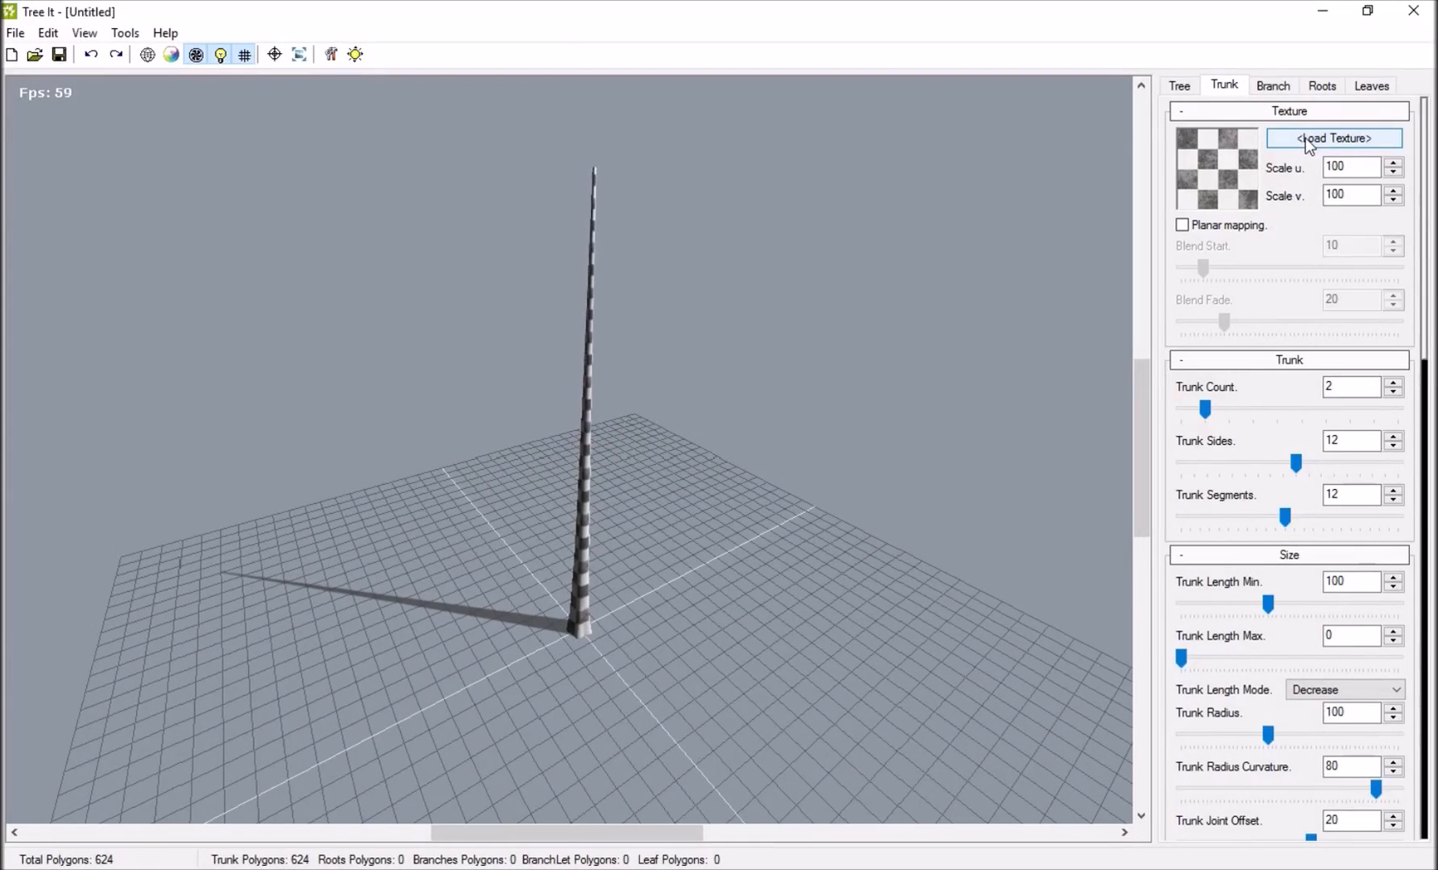
{"action": "left_click_drag", "start_coordinate": [832, 373], "coordinate": [963, 225]}
{"action": "left_click", "coordinate": [1315, 139]}
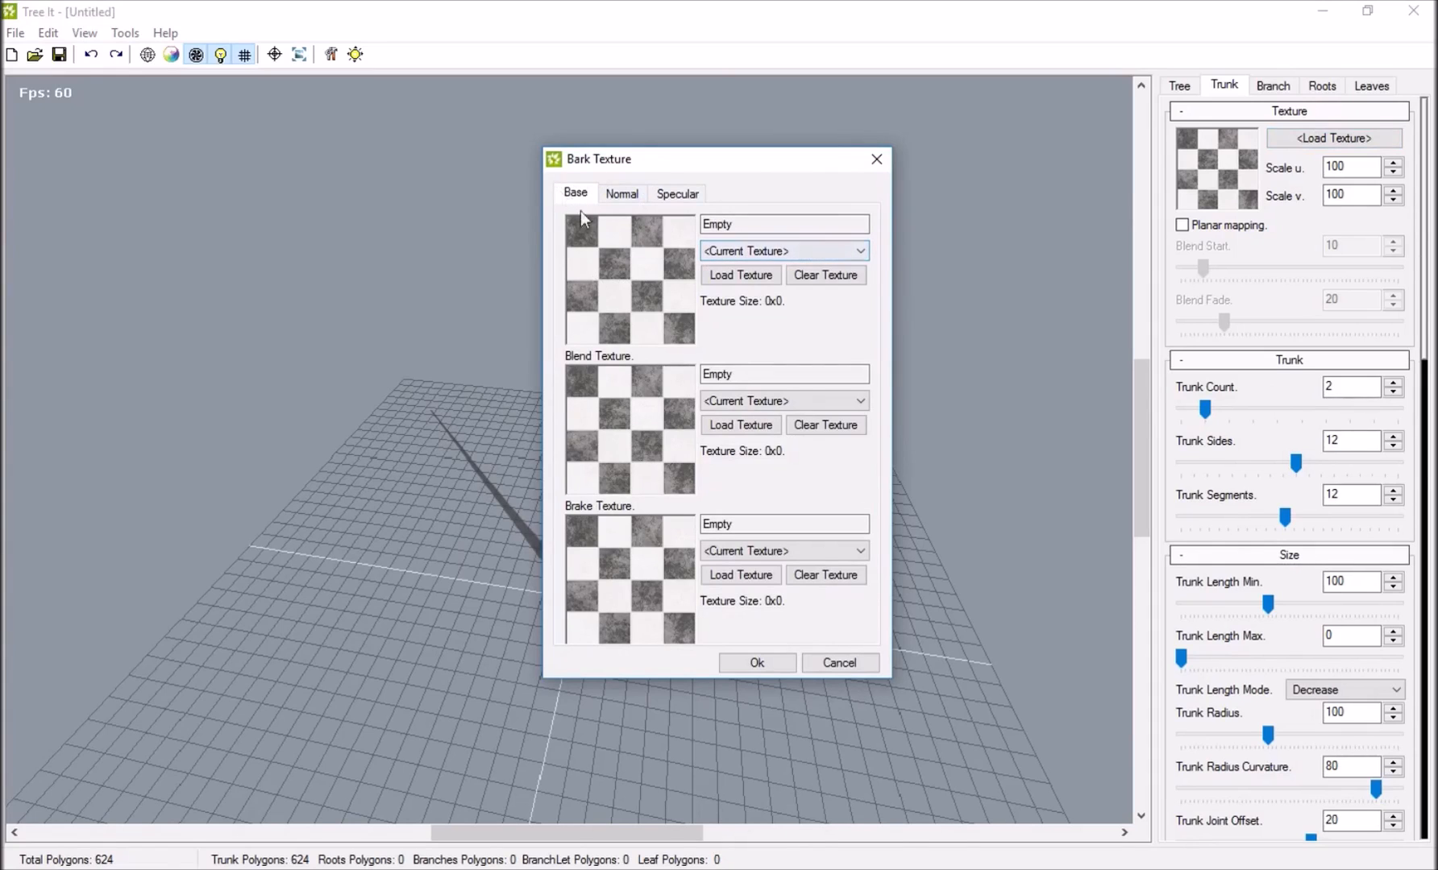
Try several of the supplied bark and palm textures, including palm04.dds, as the trunk's base texture.
{"action": "left_click", "coordinate": [770, 252]}
{"action": "left_click", "coordinate": [731, 282]}
{"action": "left_click", "coordinate": [735, 252]}
{"action": "left_click", "coordinate": [737, 308]}
{"action": "left_click", "coordinate": [769, 252]}
{"action": "left_click", "coordinate": [729, 295]}
{"action": "left_click", "coordinate": [770, 251]}
{"action": "left_click", "coordinate": [758, 364]}
{"action": "left_click", "coordinate": [751, 250]}
{"action": "left_click", "coordinate": [729, 411]}
{"action": "left_click", "coordinate": [751, 251]}
{"action": "left_click", "coordinate": [758, 465]}
Set the trunk's base texture to bark01.dds and its normal texture to bark01_n.dds.
{"action": "left_click", "coordinate": [757, 251]}
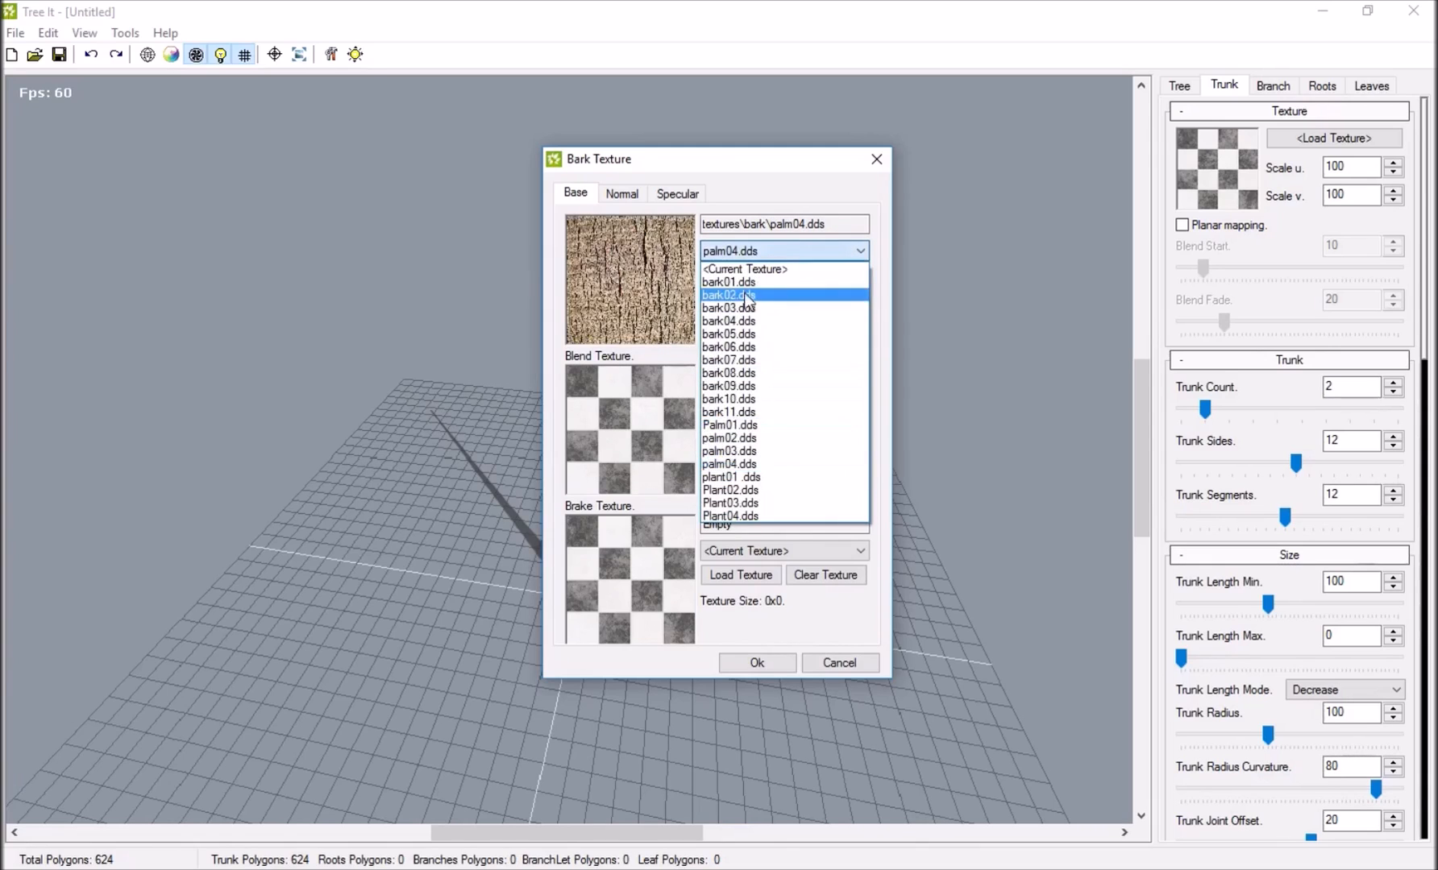
{"action": "left_click", "coordinate": [731, 282]}
{"action": "left_click", "coordinate": [621, 194]}
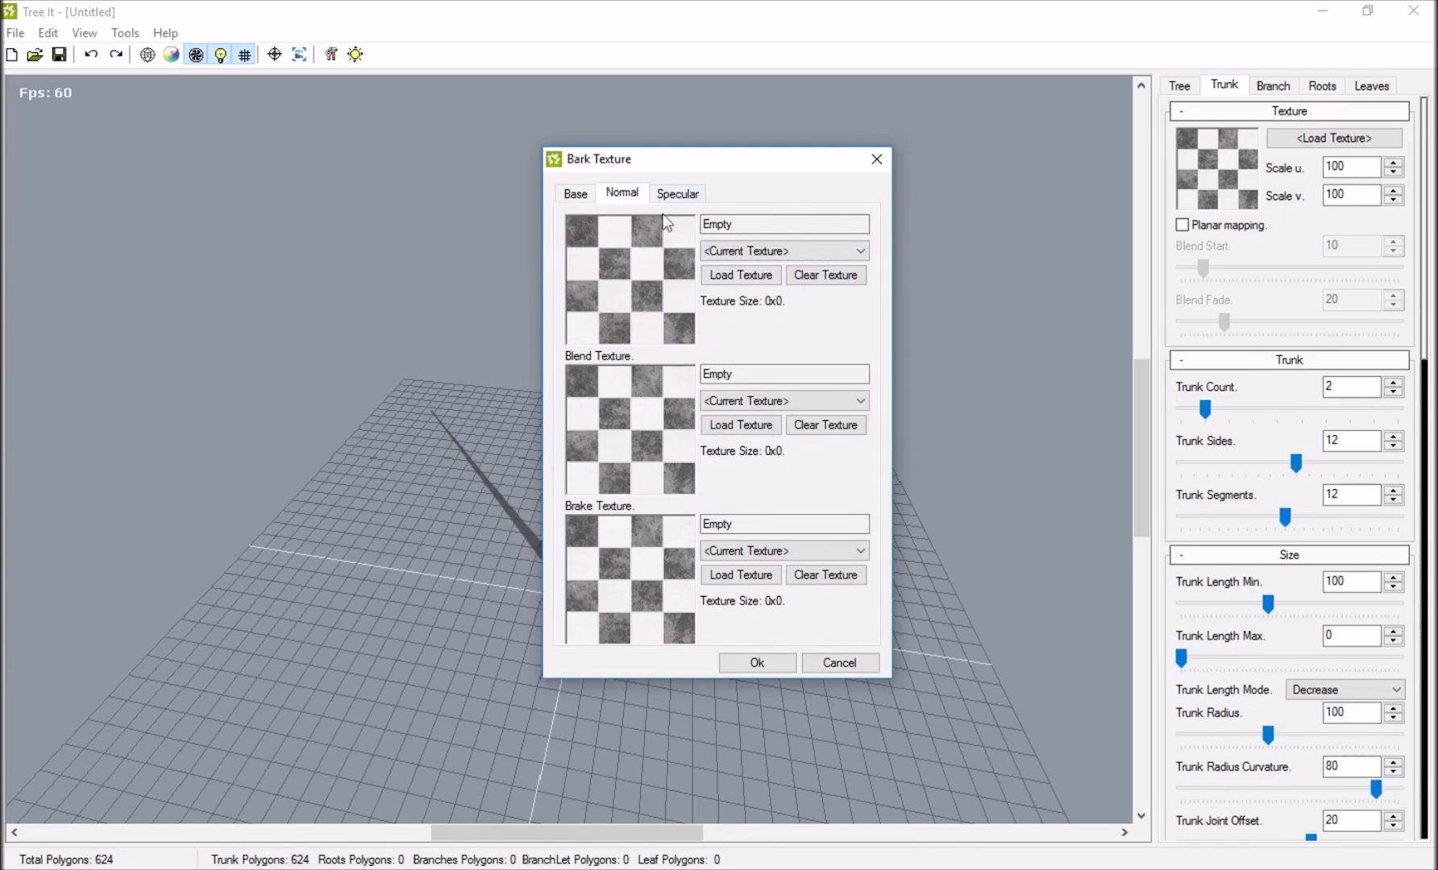
{"action": "left_click", "coordinate": [731, 252]}
{"action": "left_click", "coordinate": [737, 282]}
Set the trunk's specular texture to bark01_s.dds and apply the bark textures.
{"action": "left_click", "coordinate": [671, 192]}
{"action": "left_click", "coordinate": [758, 250]}
{"action": "left_click", "coordinate": [747, 282]}
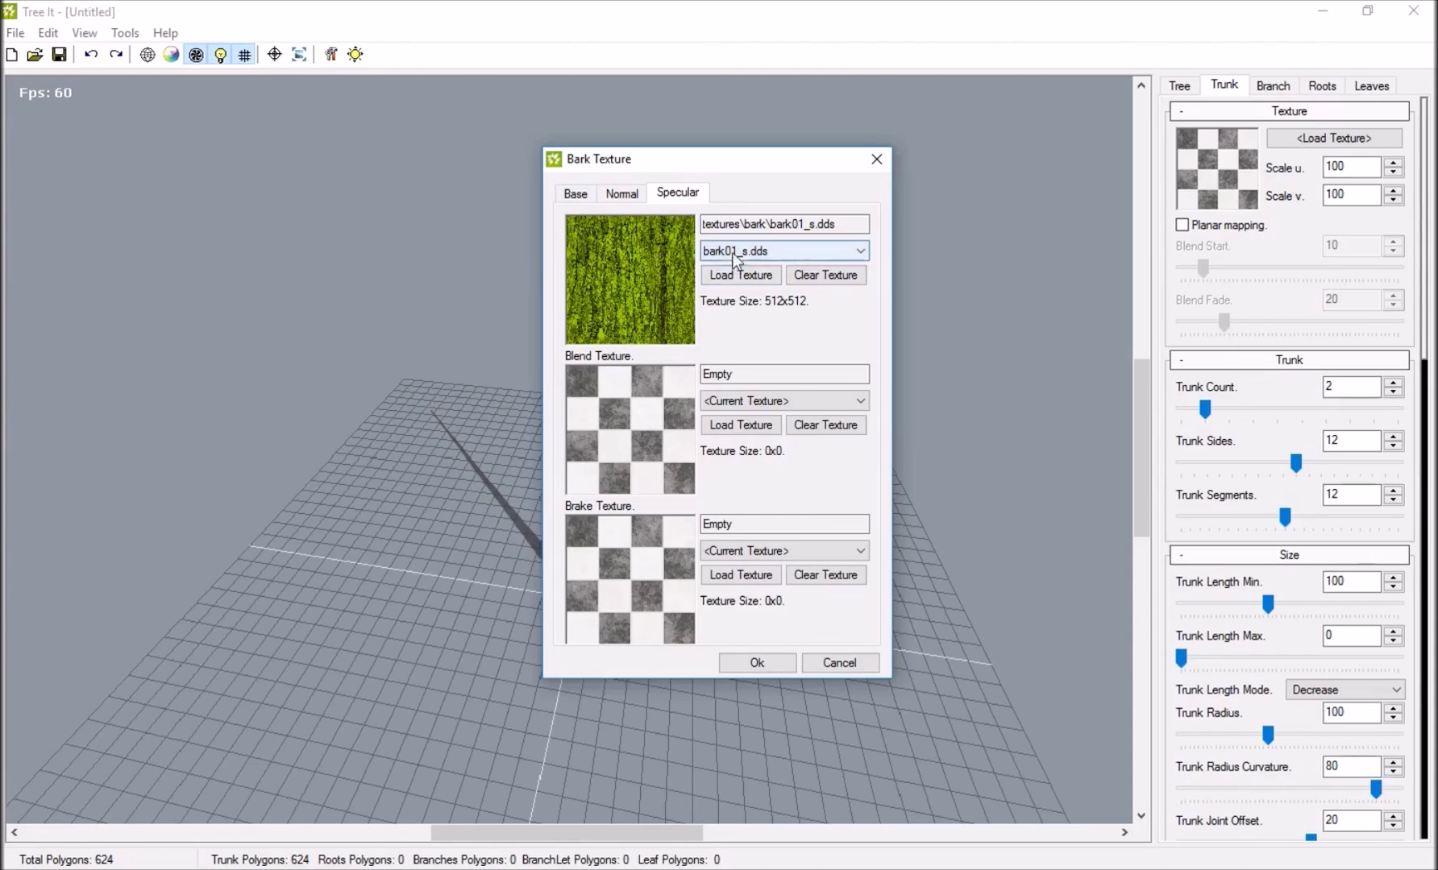
{"action": "left_click", "coordinate": [575, 195]}
{"action": "left_click_drag", "start_coordinate": [698, 159], "coordinate": [985, 146]}
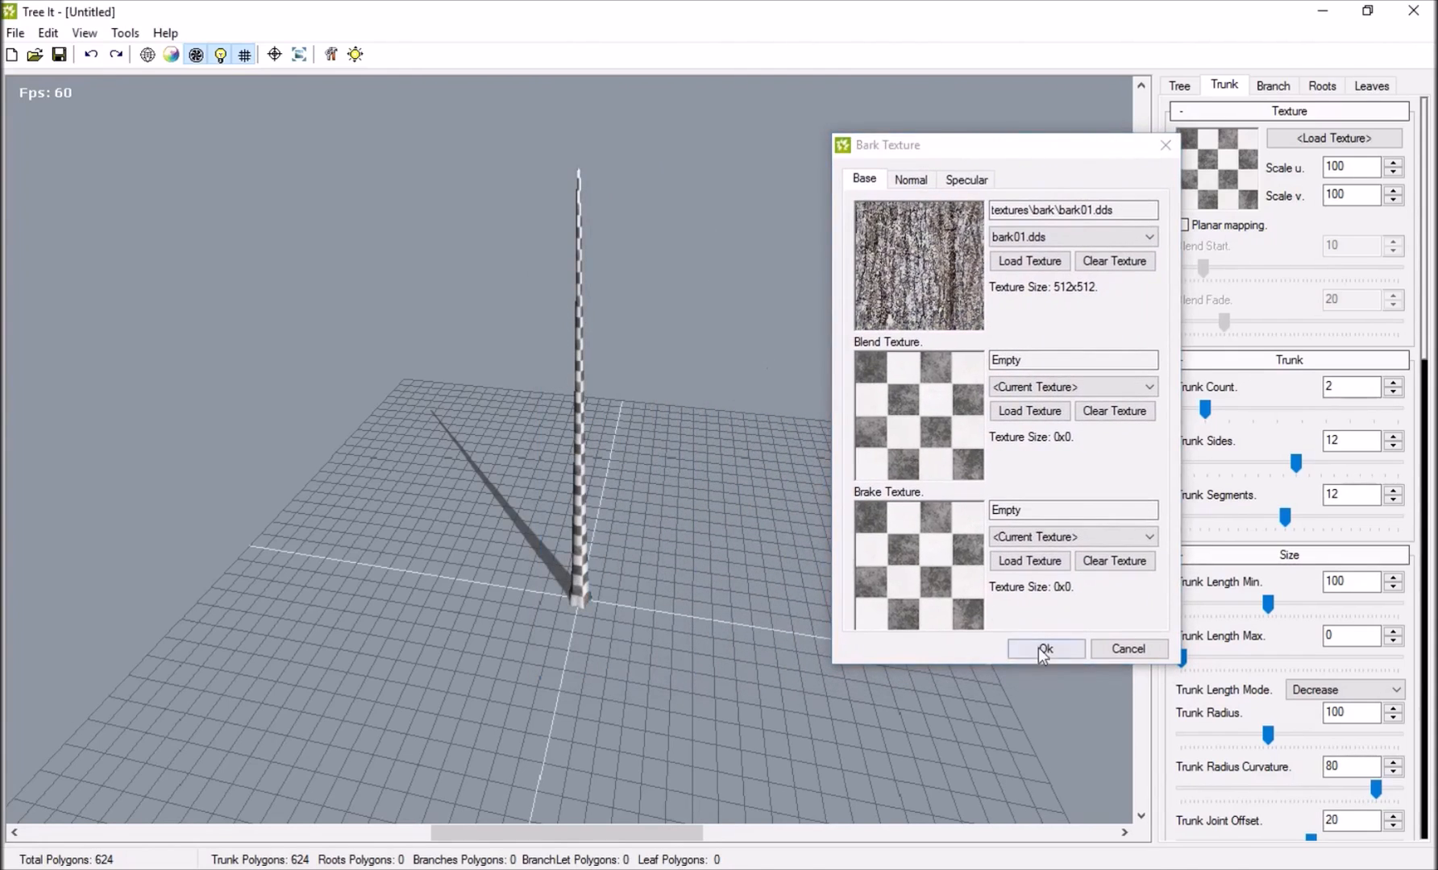
{"action": "left_click", "coordinate": [1043, 649]}
Reopen the trunk's bark texture settings and set the base blend texture to bark02.dds.
{"action": "left_click_drag", "start_coordinate": [601, 498], "coordinate": [571, 450]}
{"action": "scroll", "coordinate": [568, 451], "scroll_direction": "up", "scroll_amount": 10}
{"action": "scroll", "coordinate": [568, 451], "scroll_direction": "up", "scroll_amount": 2}
{"action": "left_click_drag", "start_coordinate": [657, 348], "coordinate": [509, 324]}
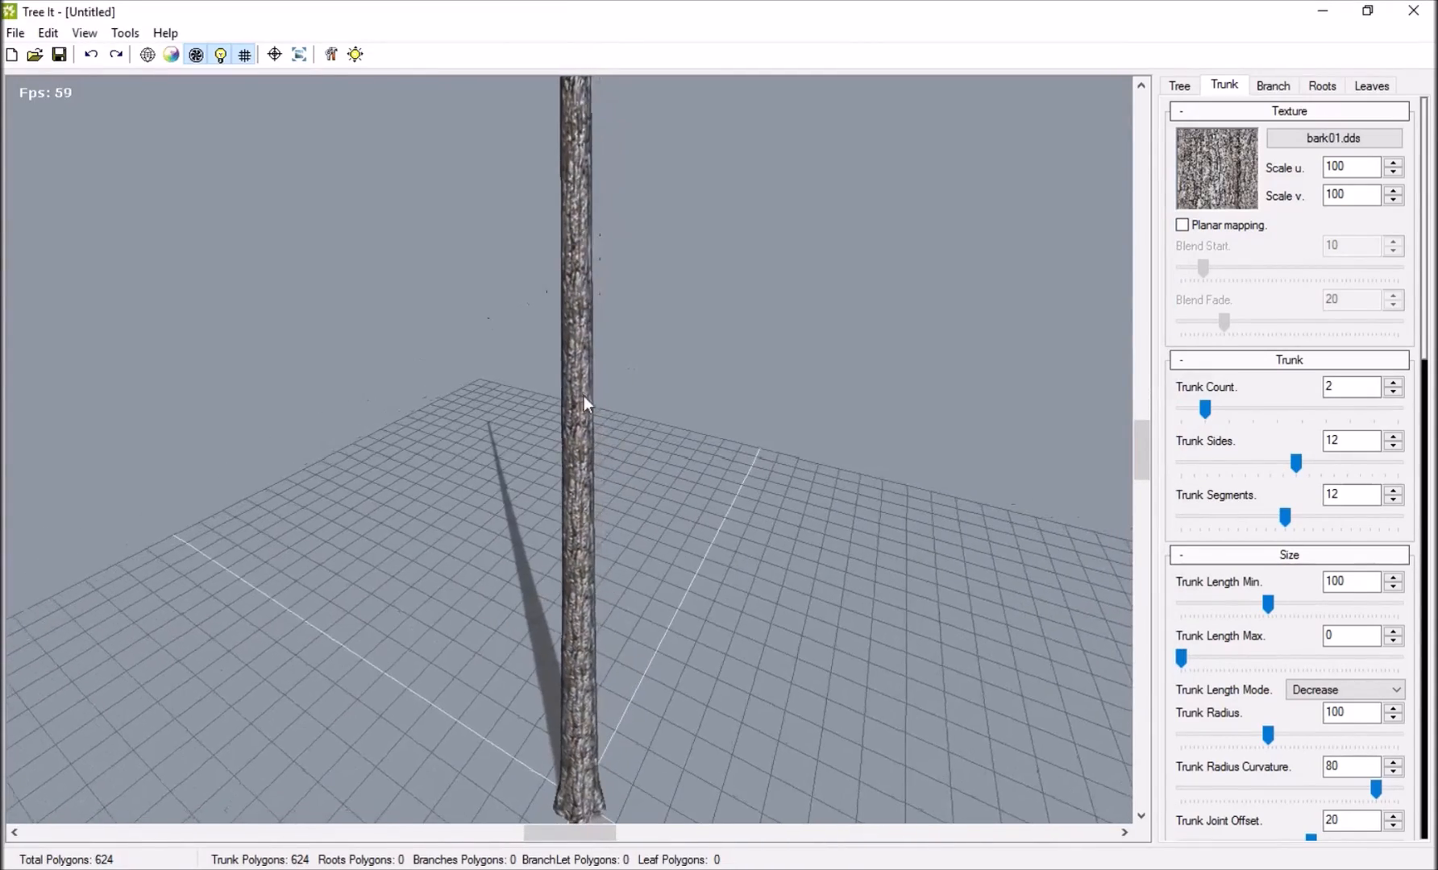
{"action": "left_click_drag", "start_coordinate": [606, 537], "coordinate": [846, 306]}
{"action": "left_click", "coordinate": [1333, 138]}
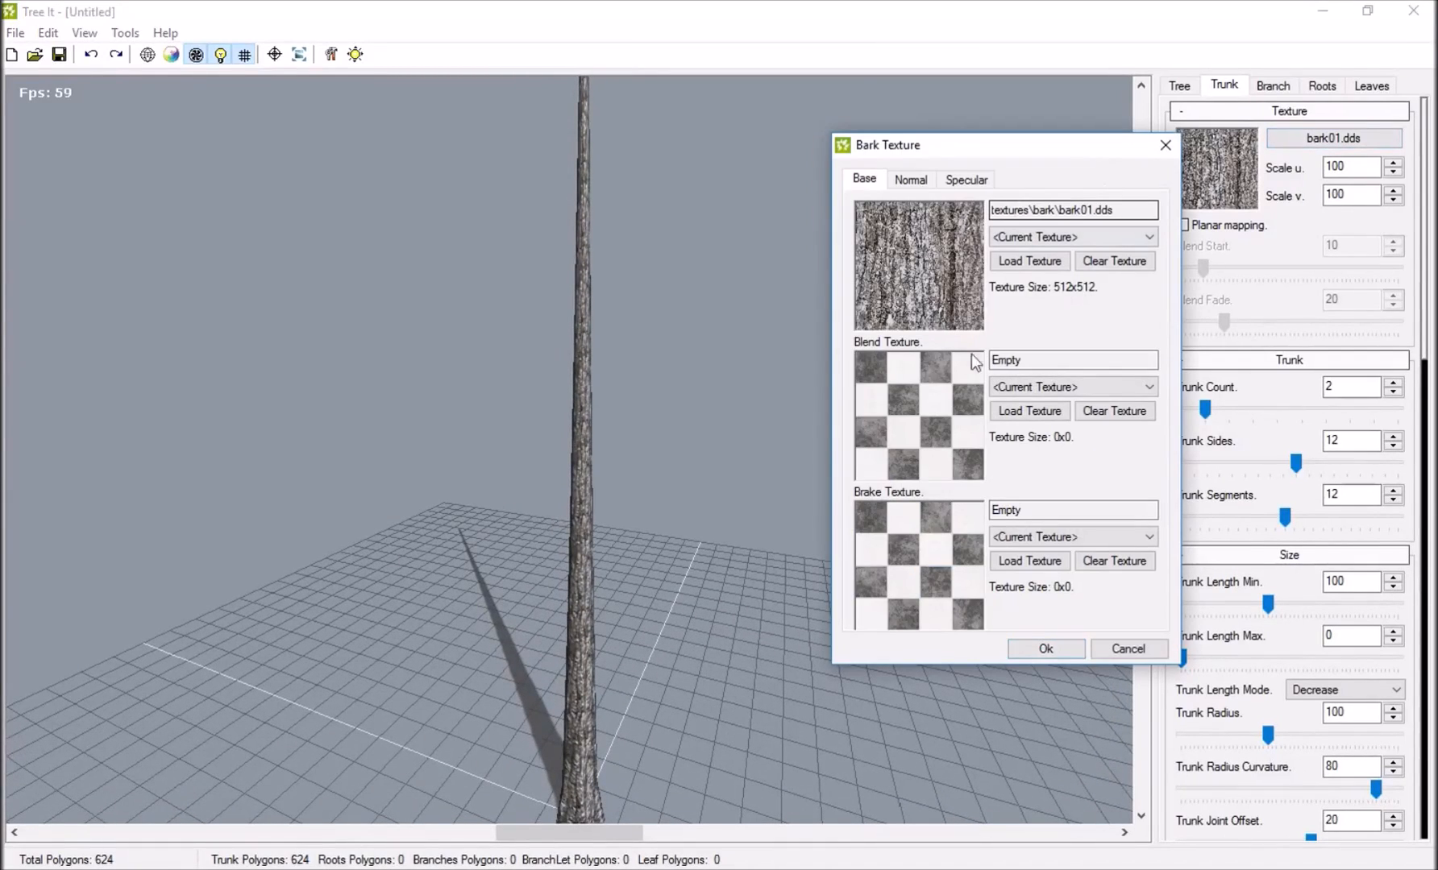
{"action": "left_click", "coordinate": [1059, 386]}
{"action": "left_click", "coordinate": [1032, 437]}
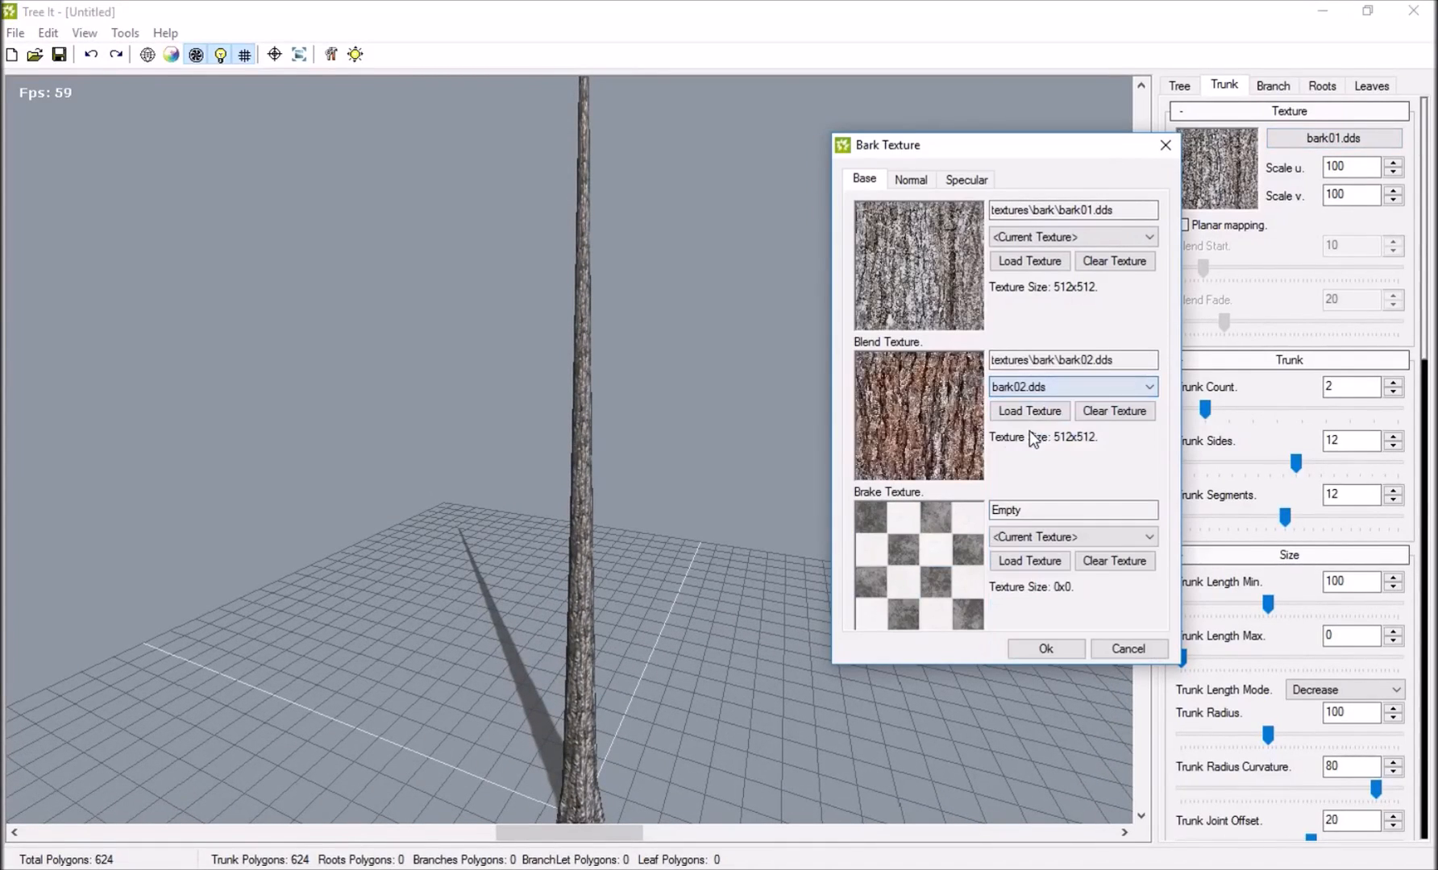
Assign the matching bark02 normal map and bark02_s.dds specular map as the trunk's blend textures.
{"action": "left_click", "coordinate": [919, 181]}
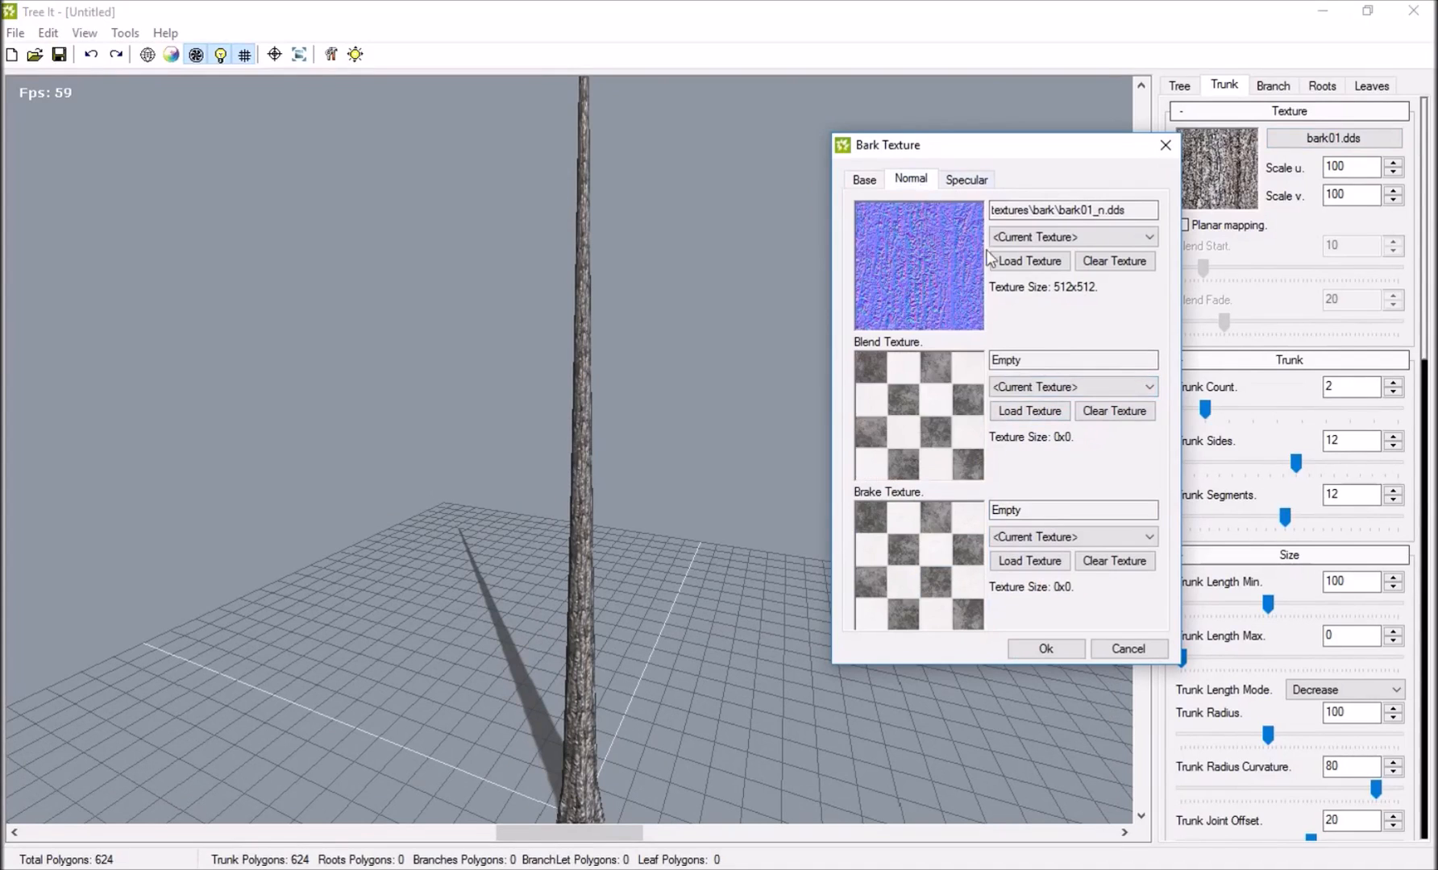
{"action": "left_click", "coordinate": [1042, 388]}
{"action": "left_click", "coordinate": [1033, 436]}
{"action": "left_click", "coordinate": [966, 180]}
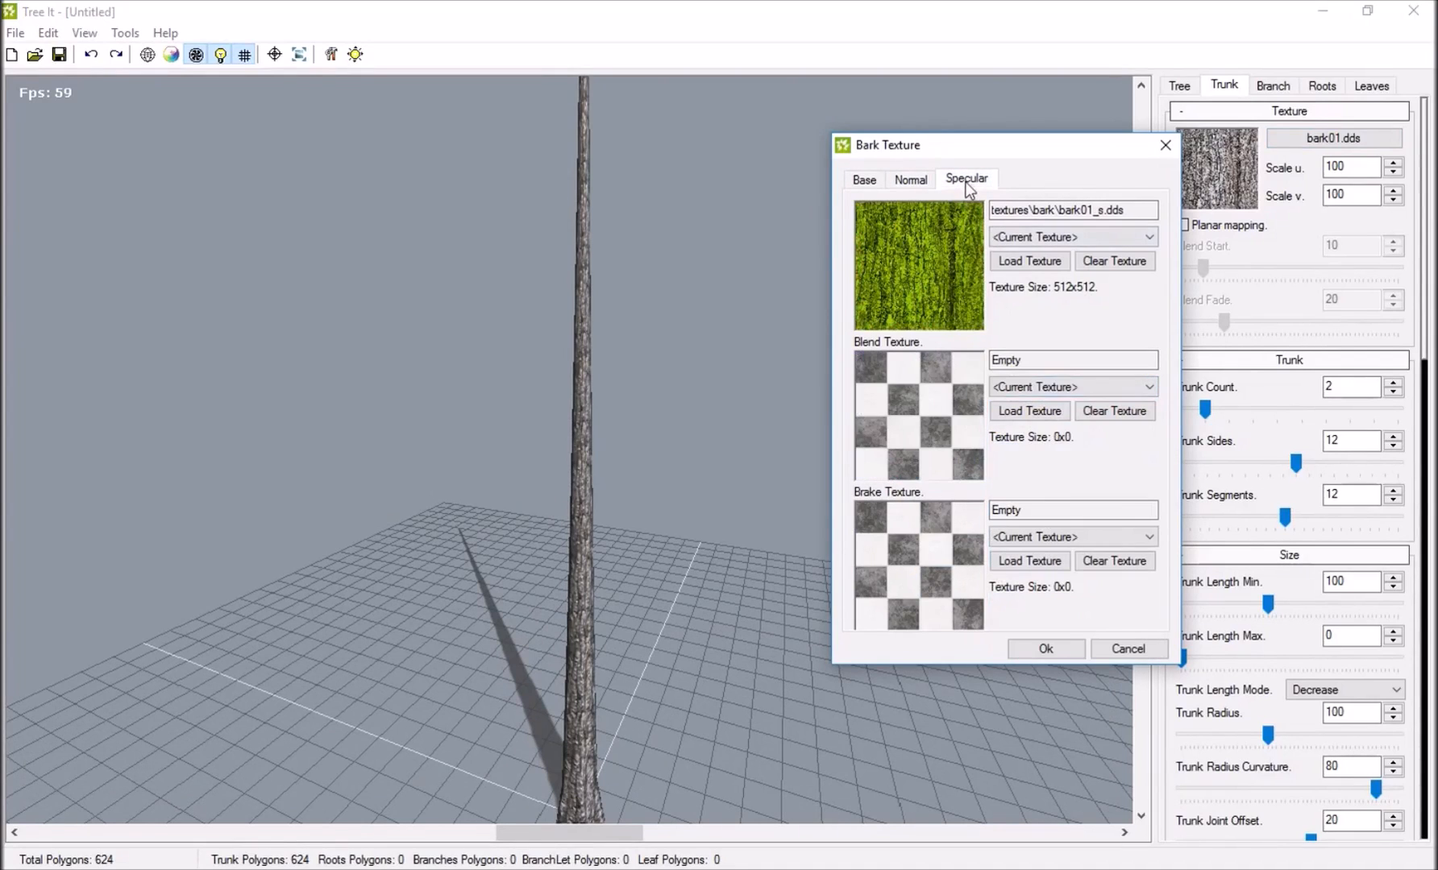
{"action": "left_click", "coordinate": [1038, 387]}
{"action": "left_click", "coordinate": [1035, 442]}
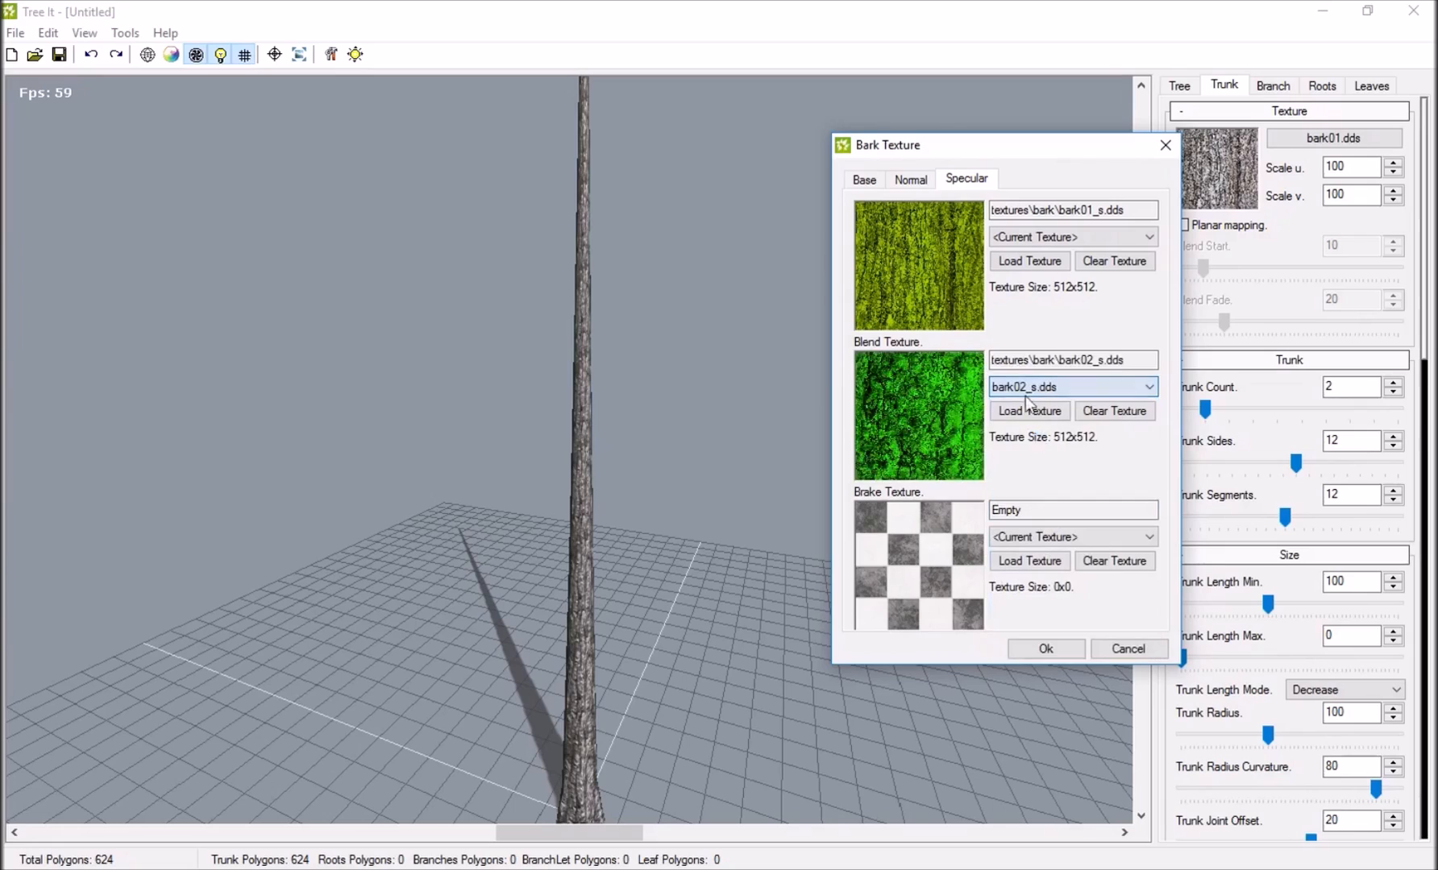
Try Brake01.dds, Brake02.dds and Brake03.dds as the trunk's base brake texture, and revert to the current texture.
{"action": "left_click", "coordinate": [865, 180]}
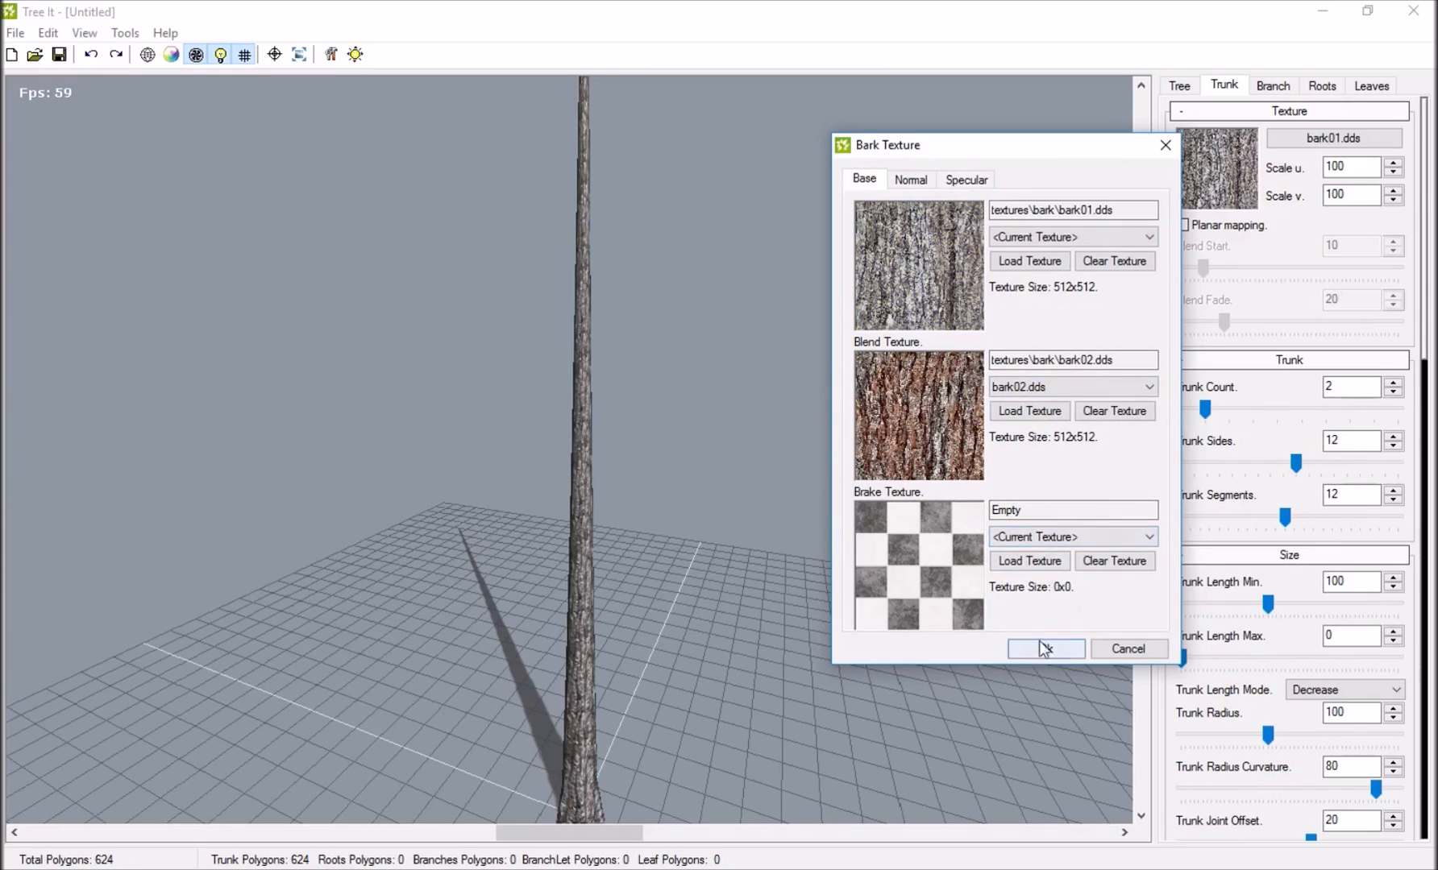
{"action": "left_click", "coordinate": [1048, 537]}
{"action": "left_click", "coordinate": [1023, 563]}
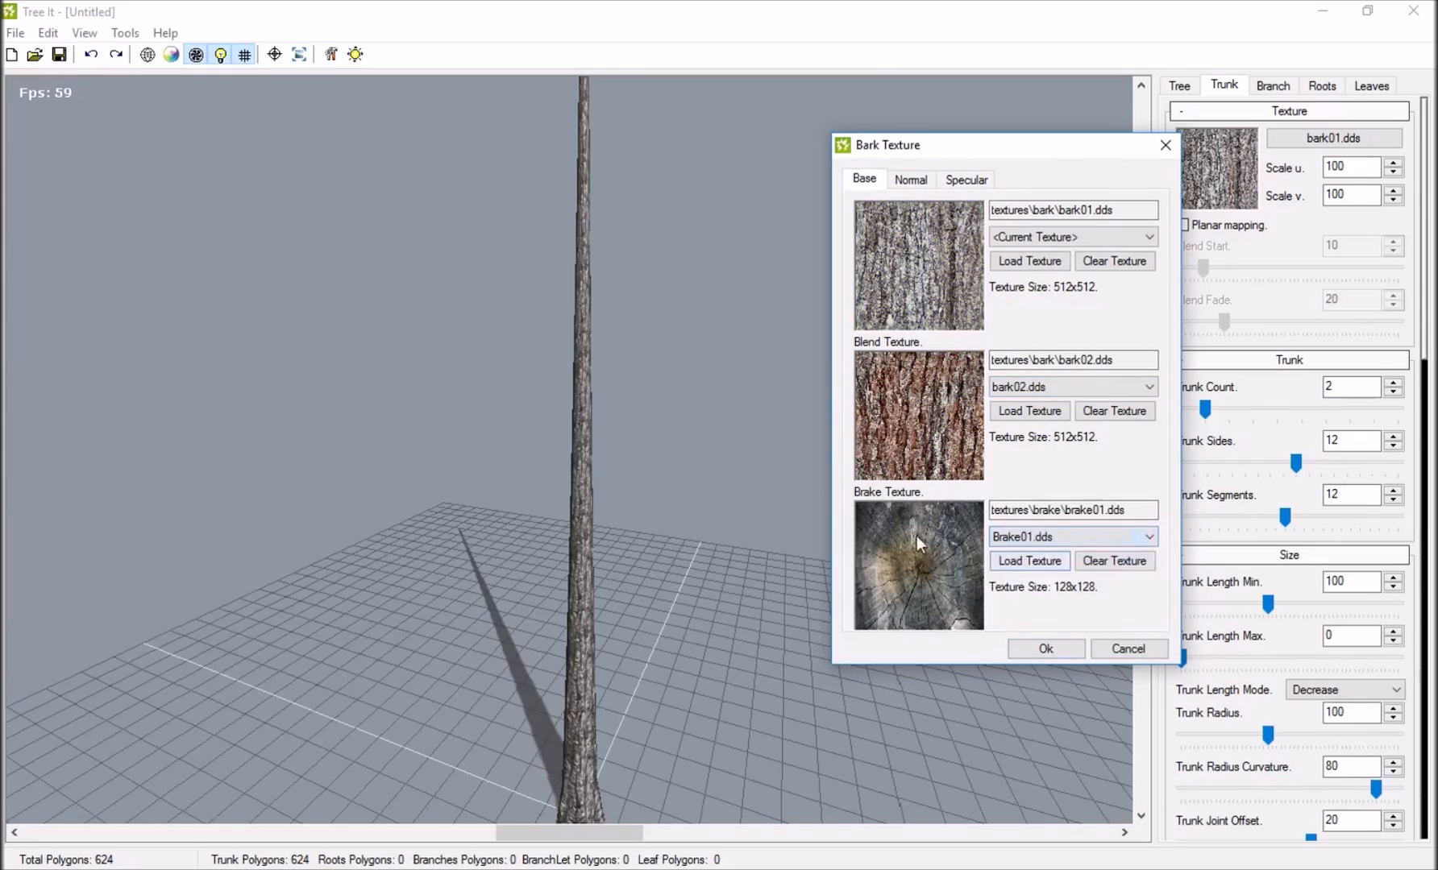
{"action": "left_click", "coordinate": [1024, 537]}
{"action": "left_click", "coordinate": [1021, 580]}
{"action": "left_click", "coordinate": [1027, 537]}
{"action": "left_click", "coordinate": [1021, 594]}
{"action": "left_click", "coordinate": [1031, 537]}
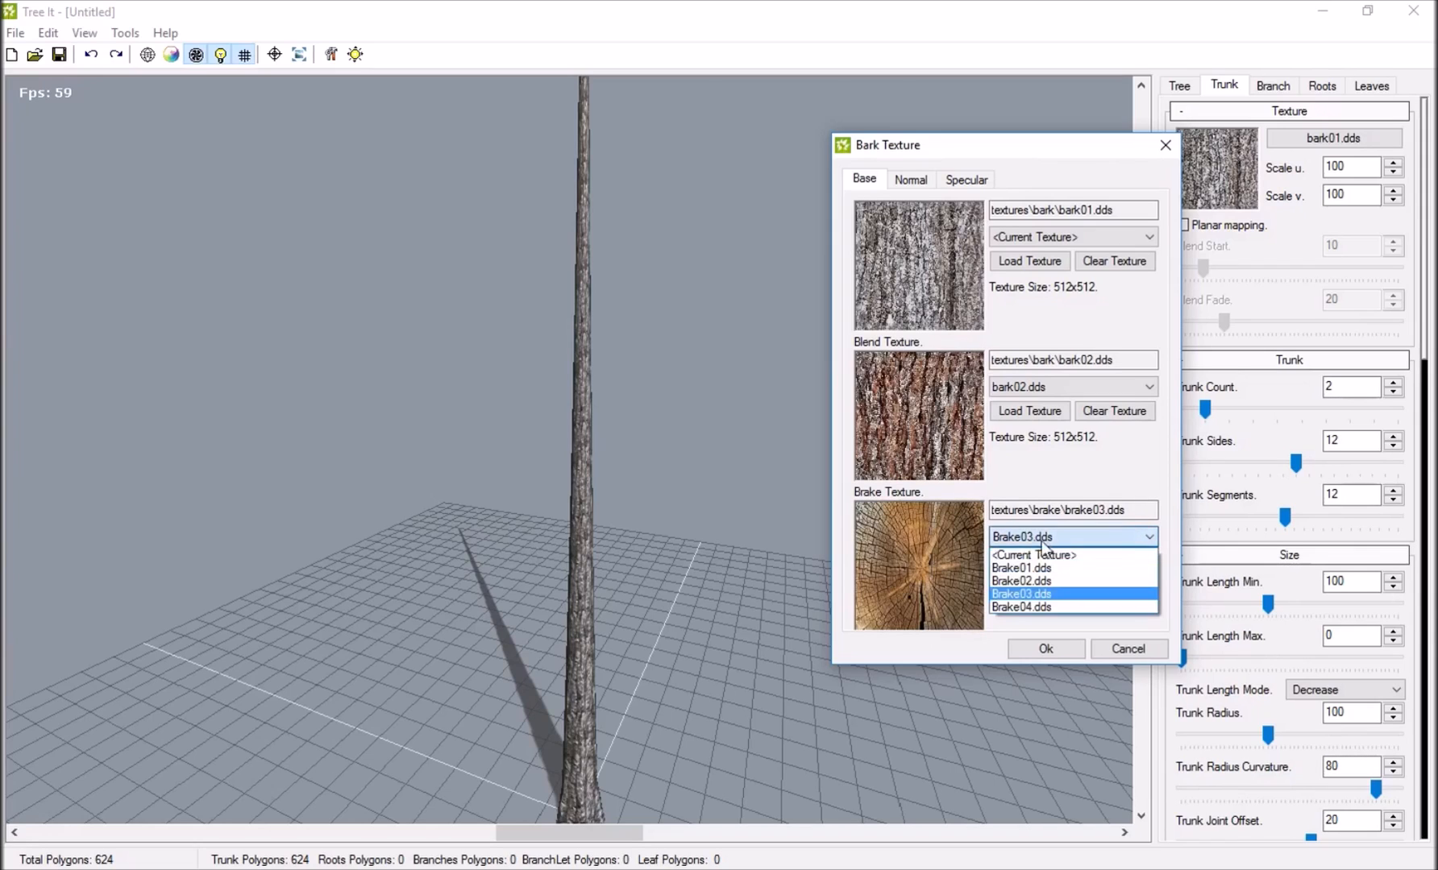
{"action": "left_click", "coordinate": [1027, 555]}
Apply the bark textures and set the trunk's Blend Start to 42 and Blend Fade to 24.
{"action": "left_click", "coordinate": [1046, 648]}
{"action": "left_click_drag", "start_coordinate": [830, 475], "coordinate": [580, 770]}
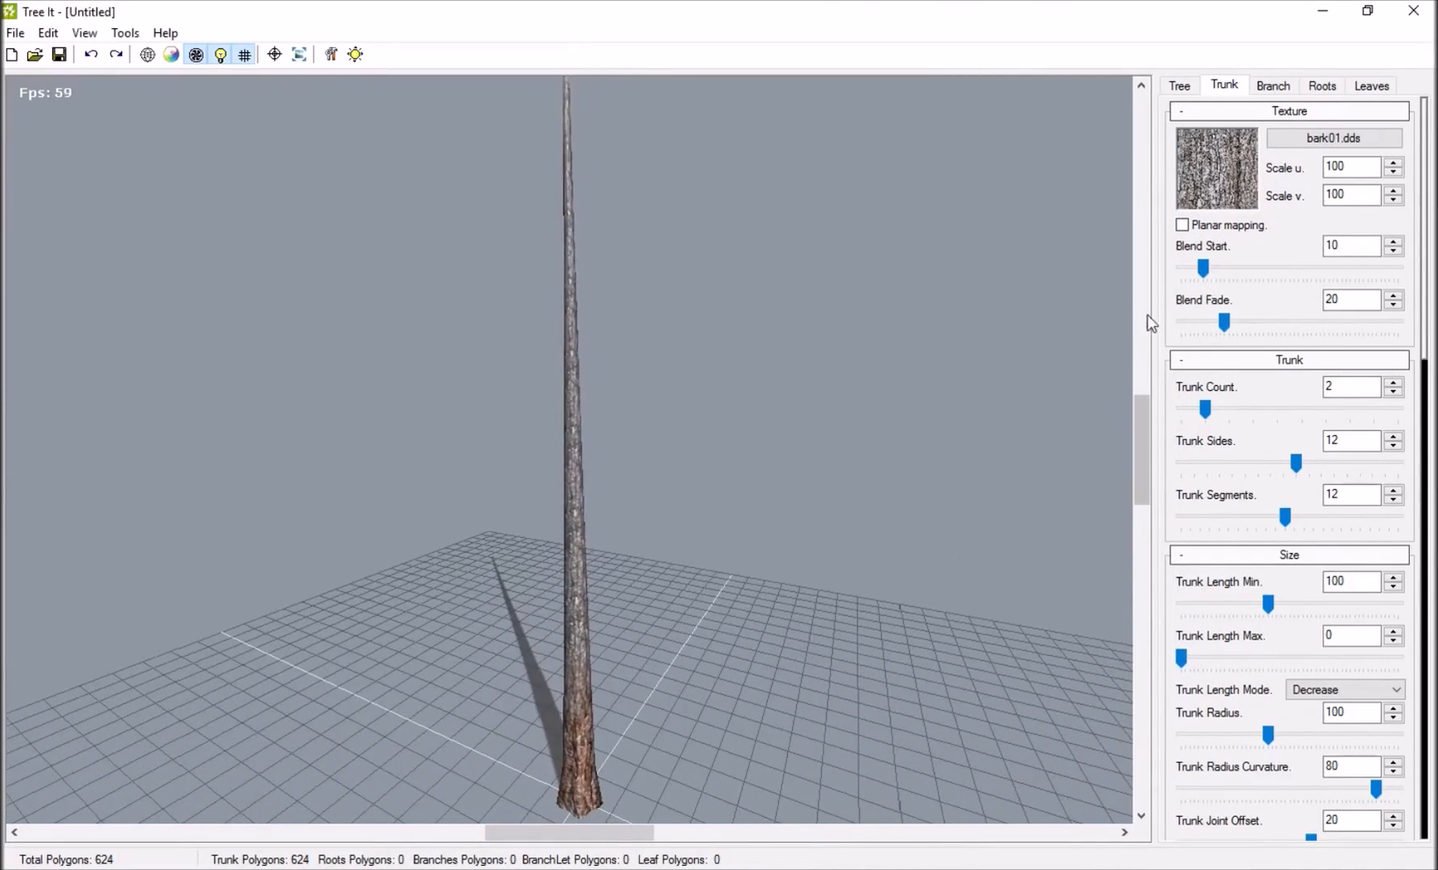
{"action": "left_click_drag", "start_coordinate": [1237, 266], "coordinate": [1272, 268]}
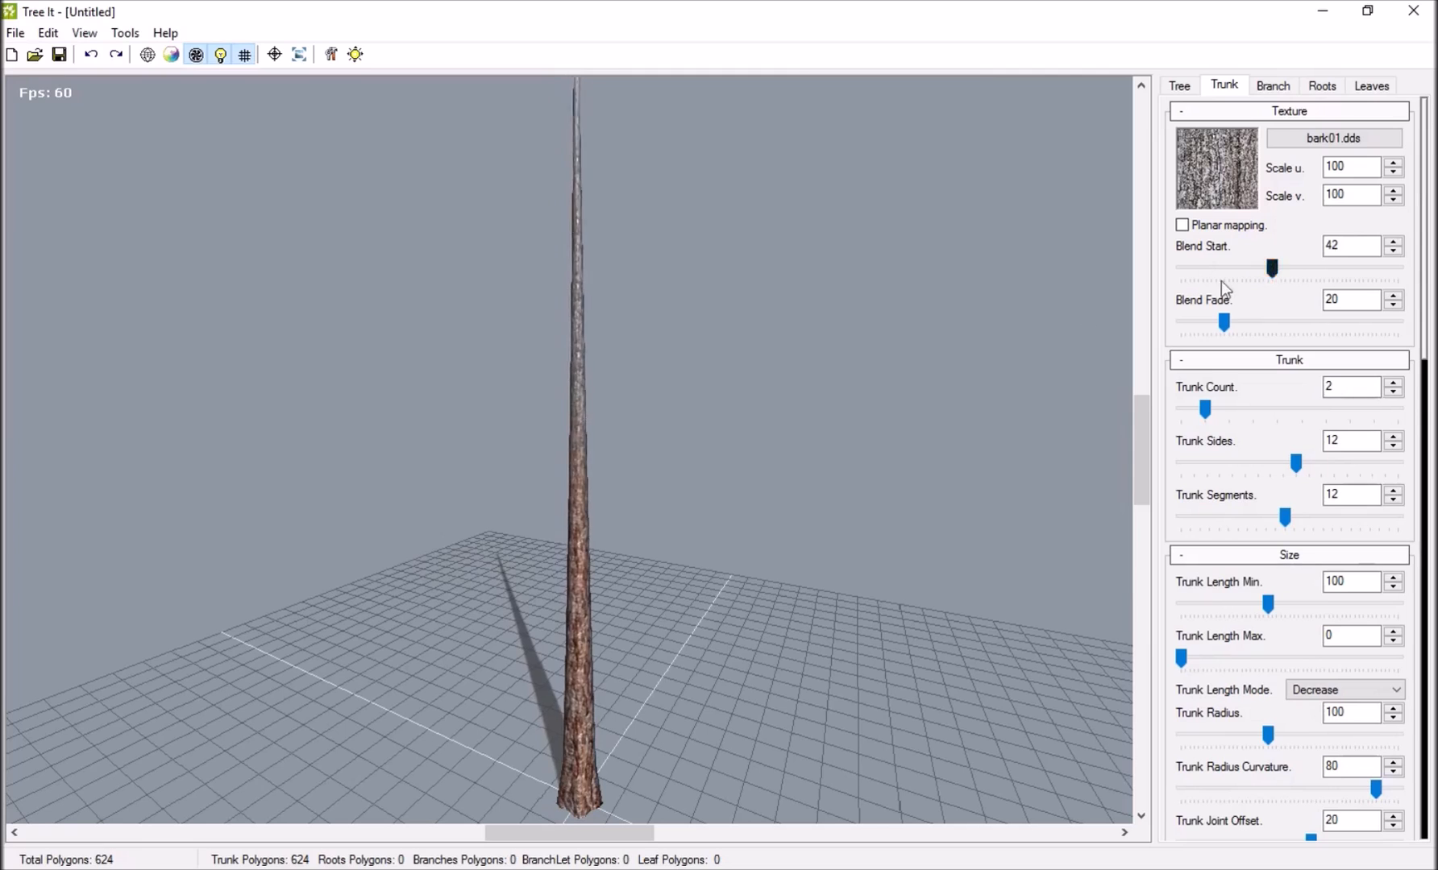
{"action": "left_click_drag", "start_coordinate": [607, 390], "coordinate": [774, 419]}
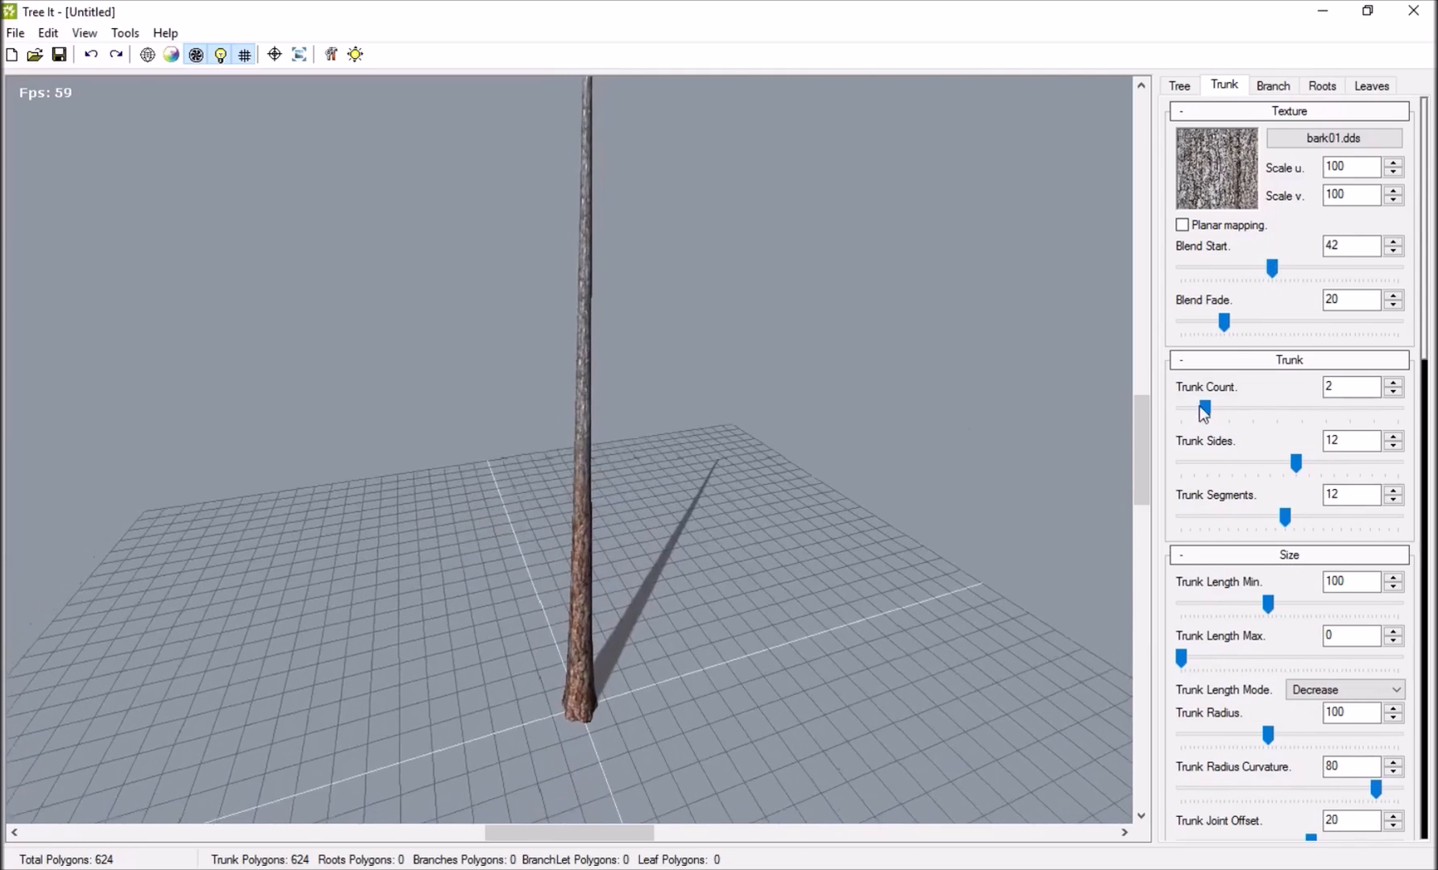
{"action": "mouse_move", "coordinate": [1224, 321]}
{"action": "left_mouse_down"}
{"action": "mouse_move", "coordinate": [1257, 319]}
{"action": "mouse_move", "coordinate": [1204, 321]}
{"action": "mouse_move", "coordinate": [1232, 325]}
{"action": "left_mouse_up"}
{"action": "left_click_drag", "start_coordinate": [468, 272], "coordinate": [698, 323]}
Change the trunk's base blend texture to bark04.dds after trying other supplied textures, and apply it.
{"action": "left_click", "coordinate": [1334, 138]}
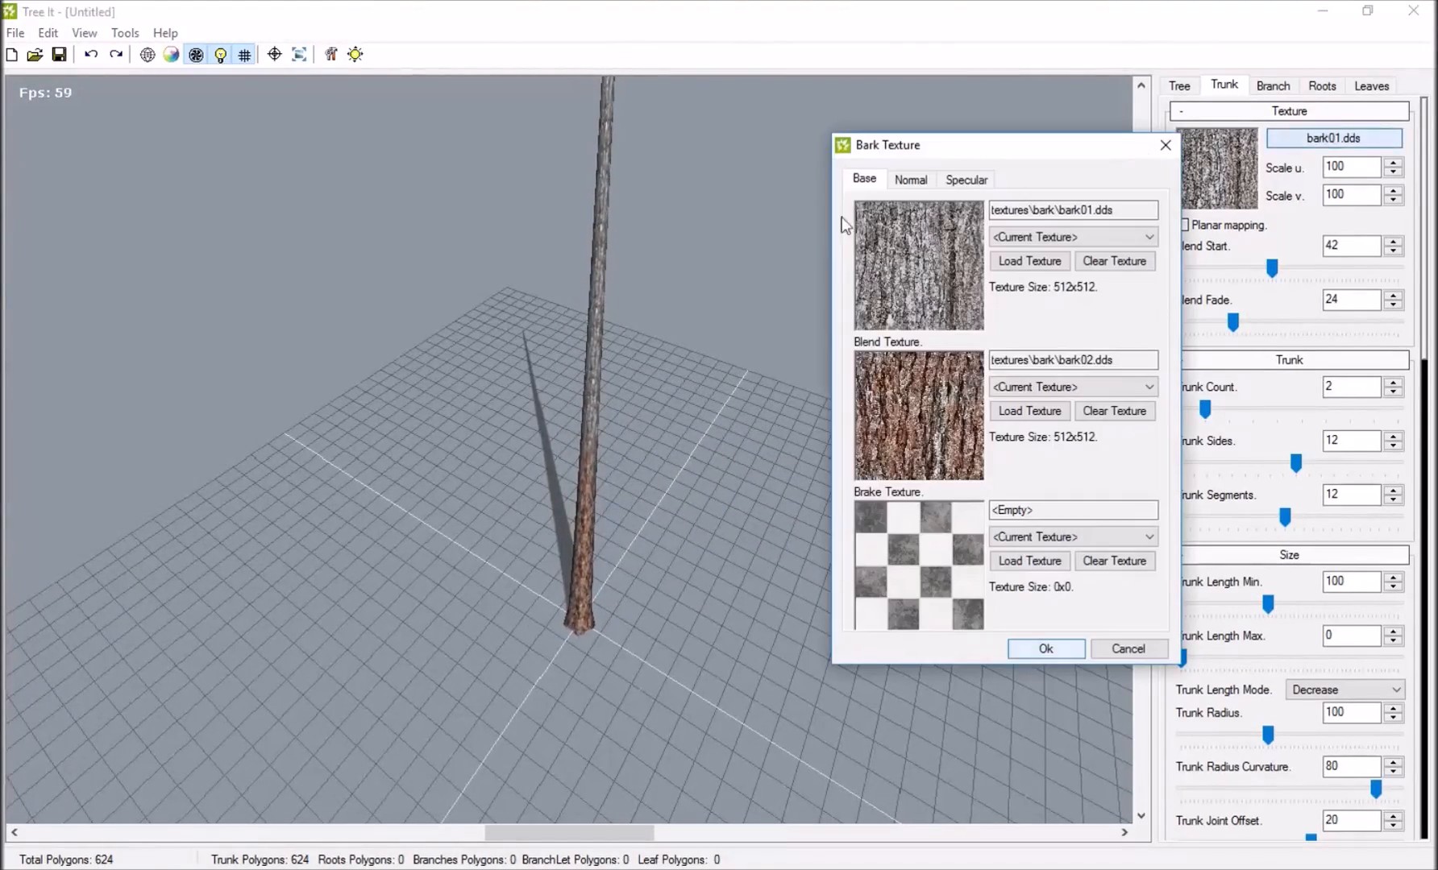
{"action": "left_click", "coordinate": [1046, 391]}
{"action": "left_click", "coordinate": [1028, 509]}
{"action": "left_click", "coordinate": [1046, 390]}
{"action": "left_click", "coordinate": [1037, 562]}
{"action": "left_click", "coordinate": [1051, 390]}
{"action": "left_click", "coordinate": [1043, 456]}
{"action": "left_click", "coordinate": [1045, 390]}
{"action": "left_click", "coordinate": [1037, 457]}
{"action": "left_click", "coordinate": [1047, 389]}
{"action": "left_click", "coordinate": [1004, 586]}
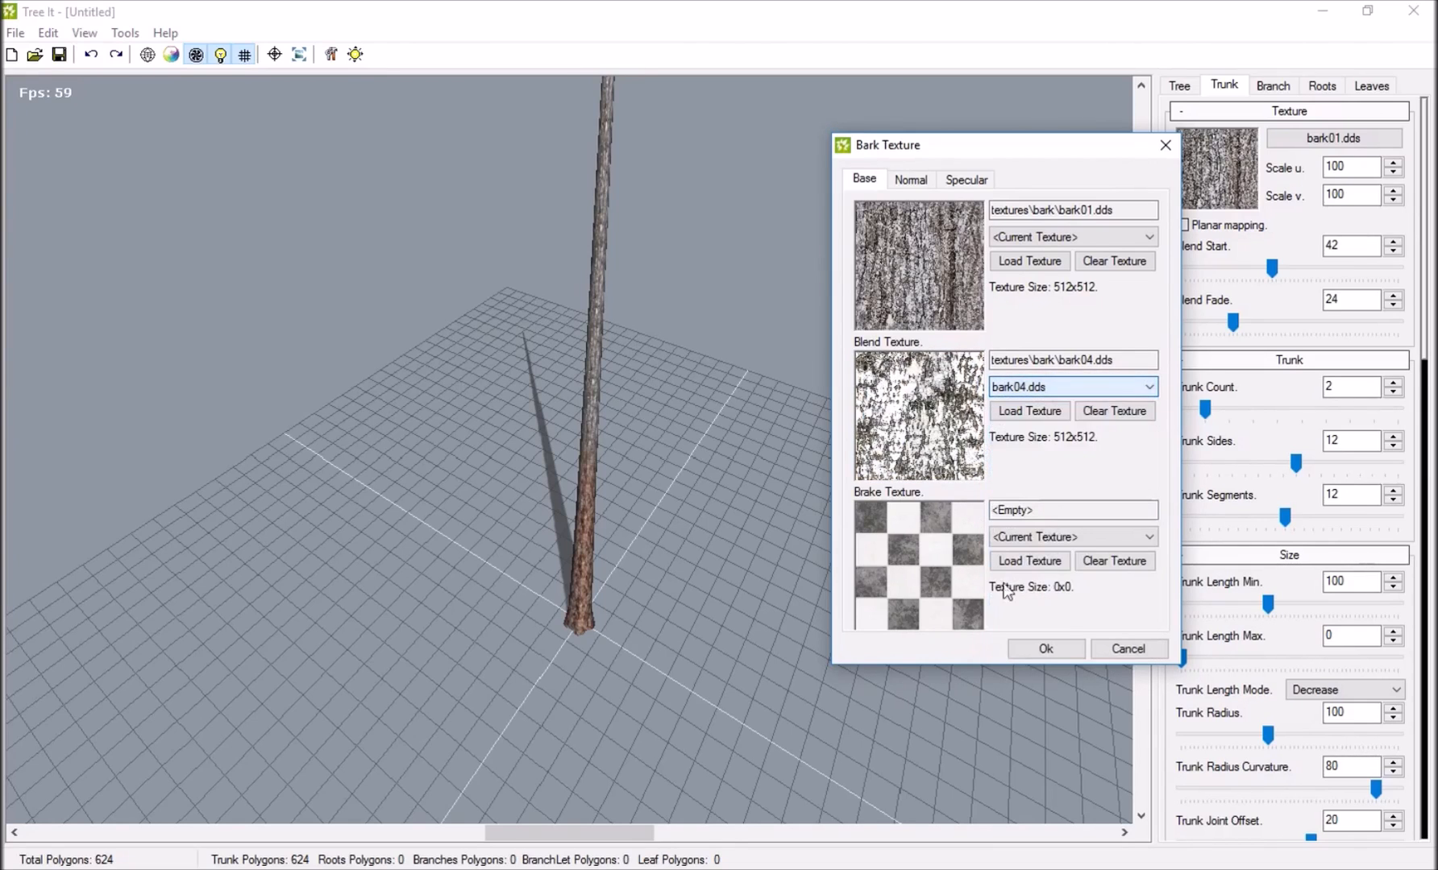
{"action": "left_click", "coordinate": [1062, 645]}
{"action": "left_click_drag", "start_coordinate": [948, 542], "coordinate": [565, 525]}
{"action": "left_click_drag", "start_coordinate": [566, 282], "coordinate": [657, 162]}
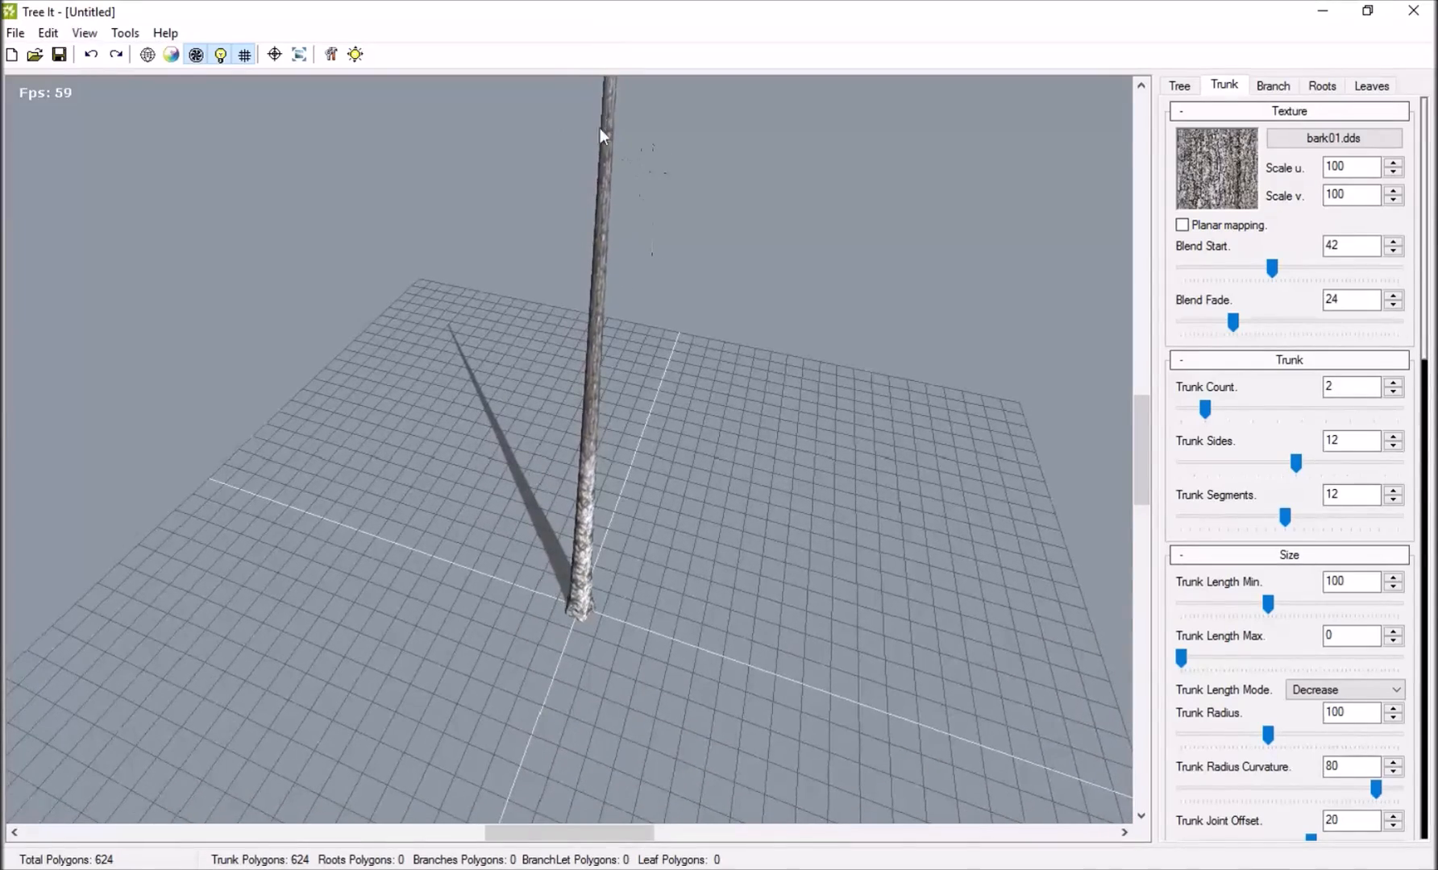
{"action": "left_click_drag", "start_coordinate": [596, 118], "coordinate": [574, 211]}
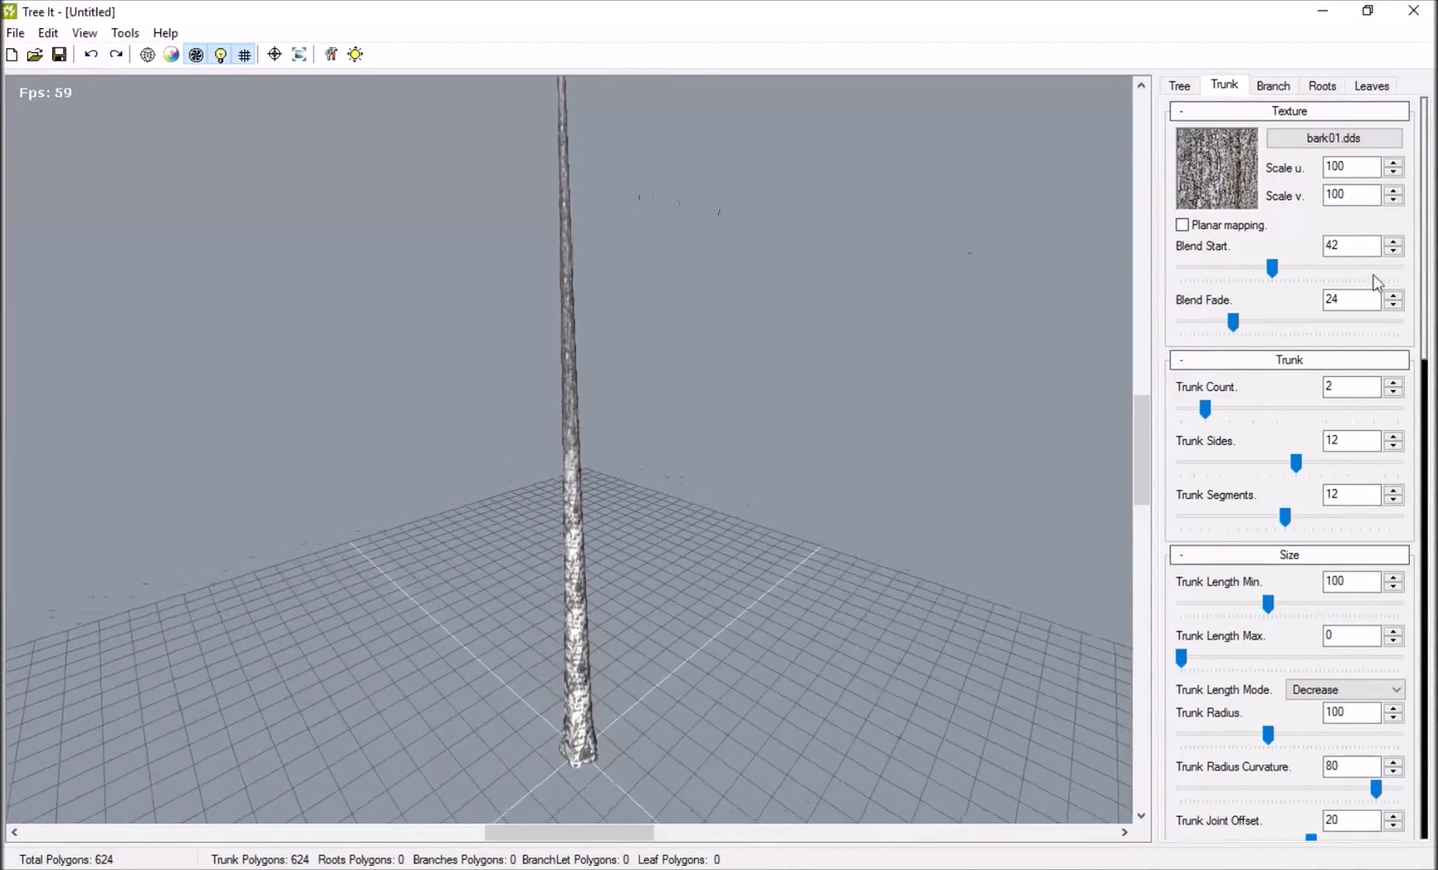
{"action": "scroll", "coordinate": [1238, 268], "scroll_direction": "down", "scroll_amount": 1}
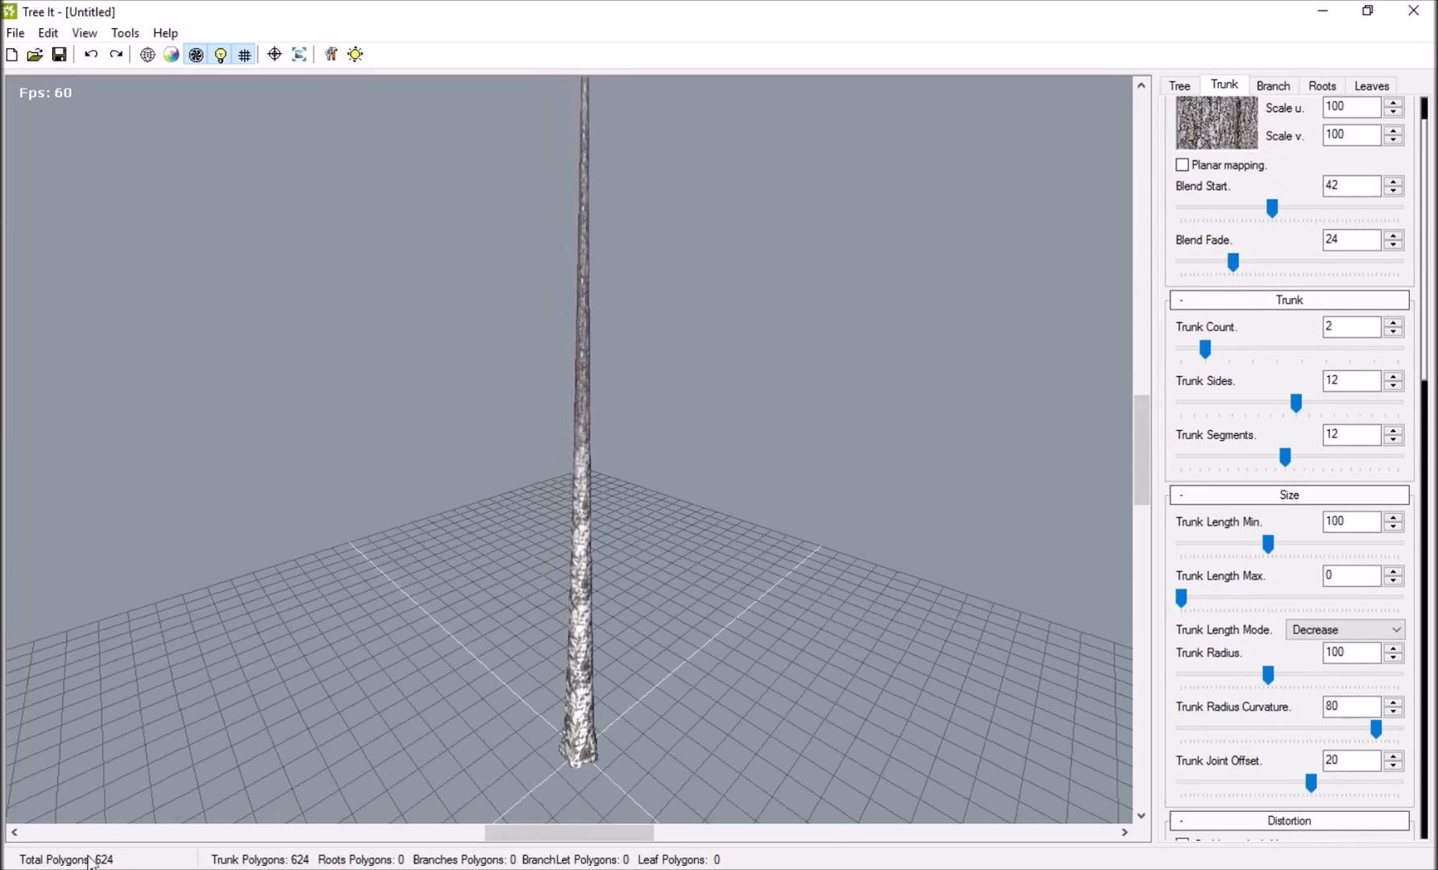
Set the Trunk Length Max to 90 and the Trunk Length Min to 45.
{"action": "mouse_move", "coordinate": [1304, 406]}
{"action": "left_mouse_down"}
{"action": "mouse_move", "coordinate": [1434, 406]}
{"action": "mouse_move", "coordinate": [1293, 407]}
{"action": "left_mouse_up"}
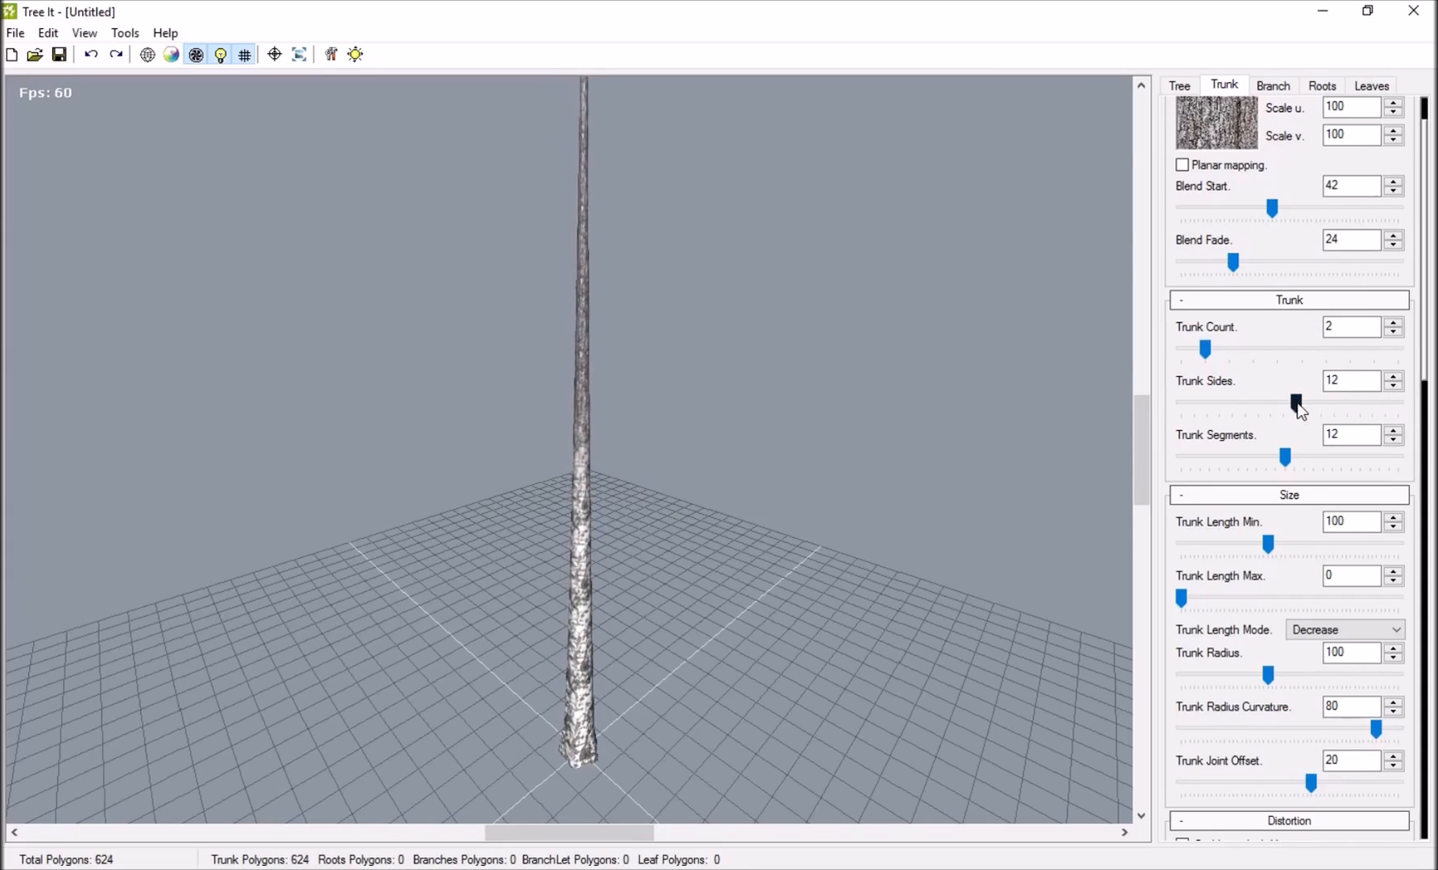
{"action": "left_click_drag", "start_coordinate": [786, 362], "coordinate": [497, 161]}
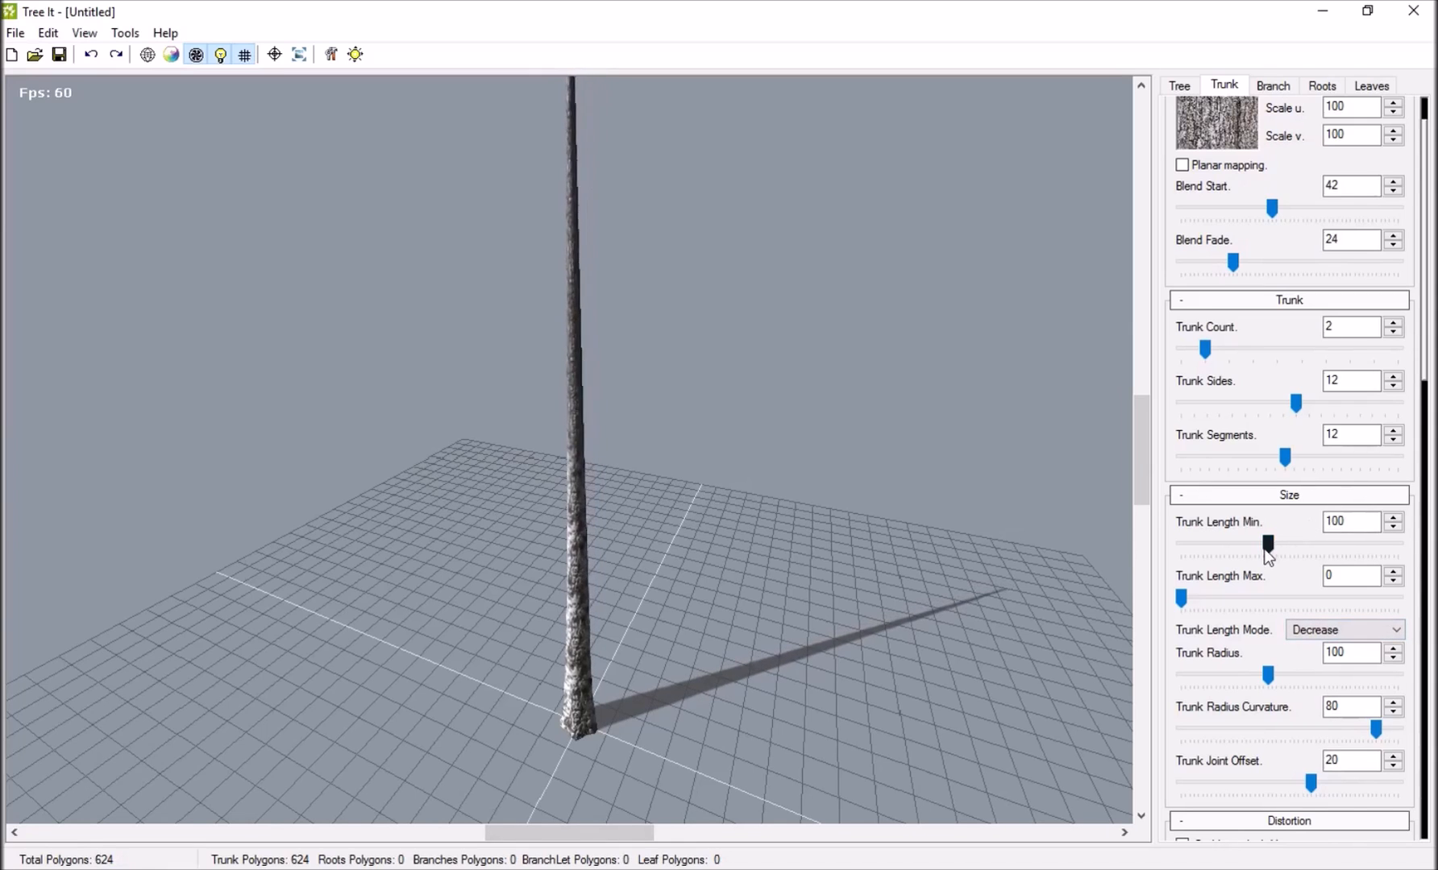
{"action": "left_click_drag", "start_coordinate": [859, 481], "coordinate": [644, 379]}
{"action": "left_click_drag", "start_coordinate": [1181, 599], "coordinate": [1261, 597]}
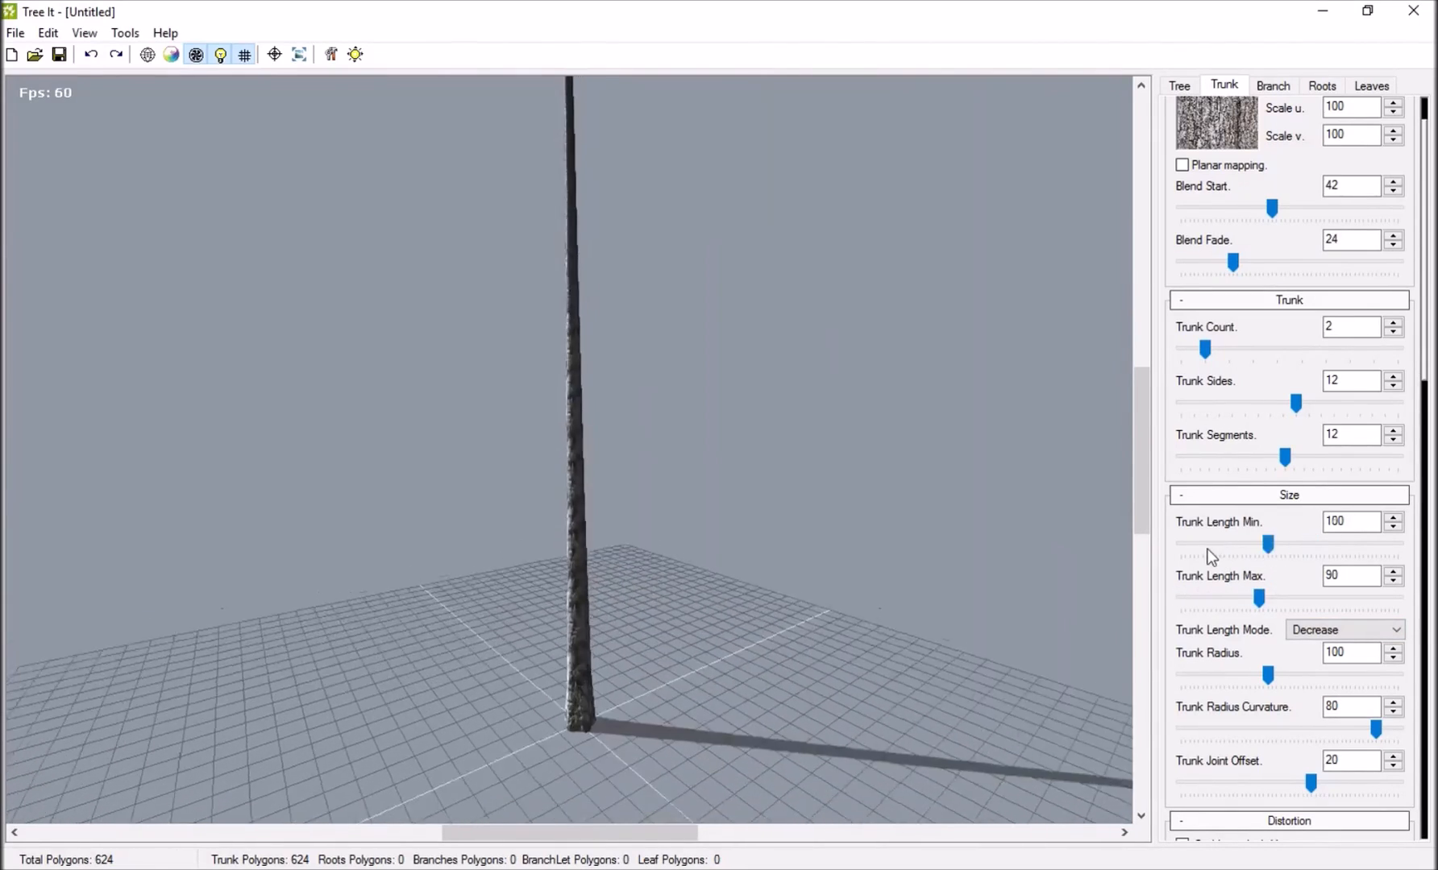
{"action": "left_click", "coordinate": [1207, 550]}
{"action": "left_click_drag", "start_coordinate": [748, 243], "coordinate": [752, 372]}
{"action": "scroll", "coordinate": [753, 372], "scroll_direction": "down", "scroll_amount": 8}
{"action": "scroll", "coordinate": [753, 371], "scroll_direction": "up", "scroll_amount": 3}
{"action": "left_click_drag", "start_coordinate": [753, 371], "coordinate": [1242, 472]}
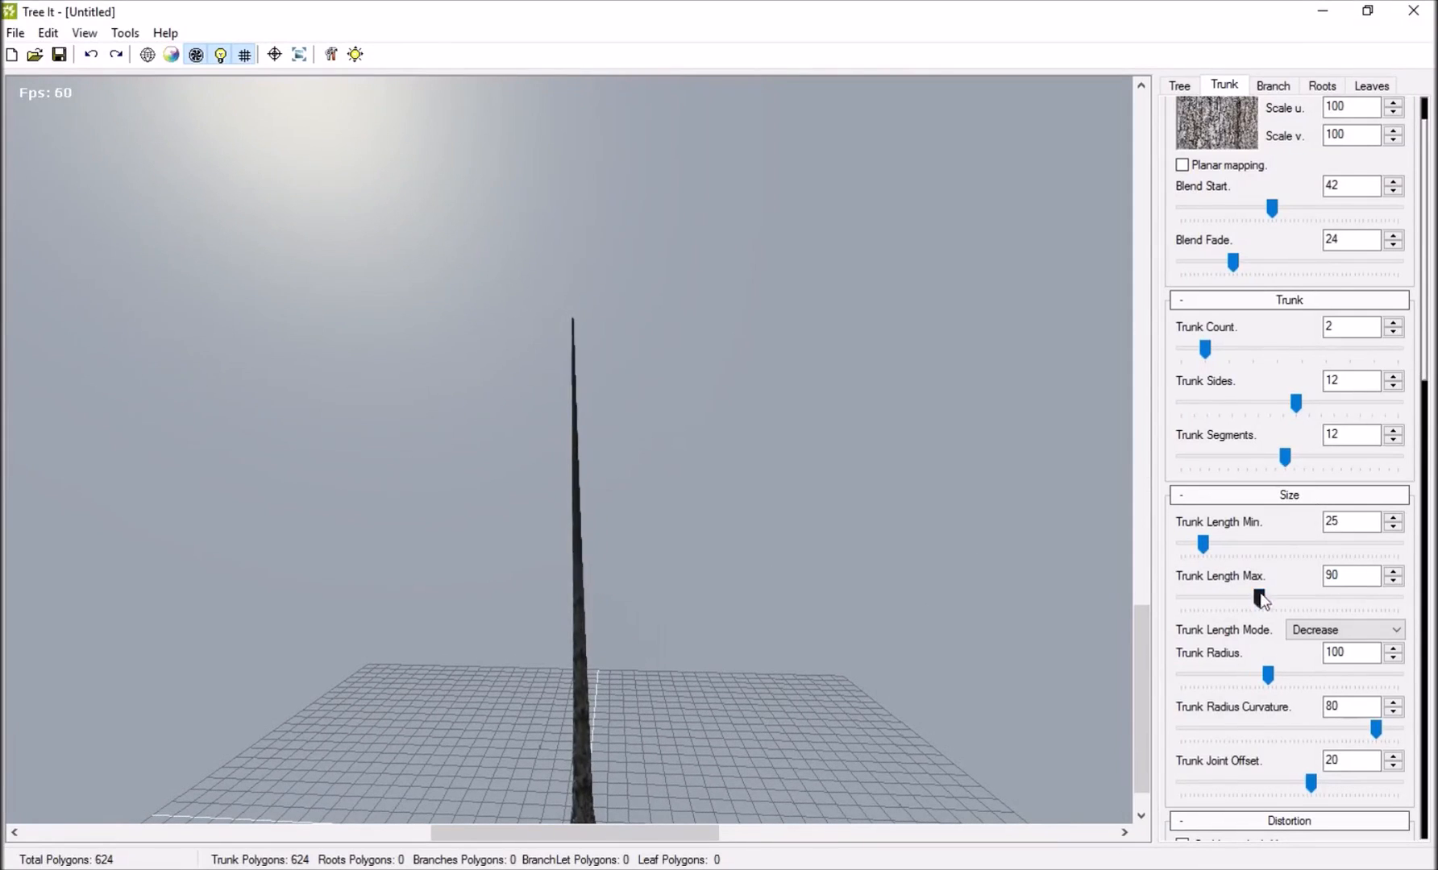
{"action": "left_click", "coordinate": [1210, 548]}
{"action": "left_click_drag", "start_coordinate": [1244, 542], "coordinate": [1218, 553]}
Bend the trunks along X, trying positive and negative amounts before setting Trunk Bend X Min to -30 and Max to 18.
{"action": "scroll", "coordinate": [1238, 495], "scroll_direction": "down", "scroll_amount": 5}
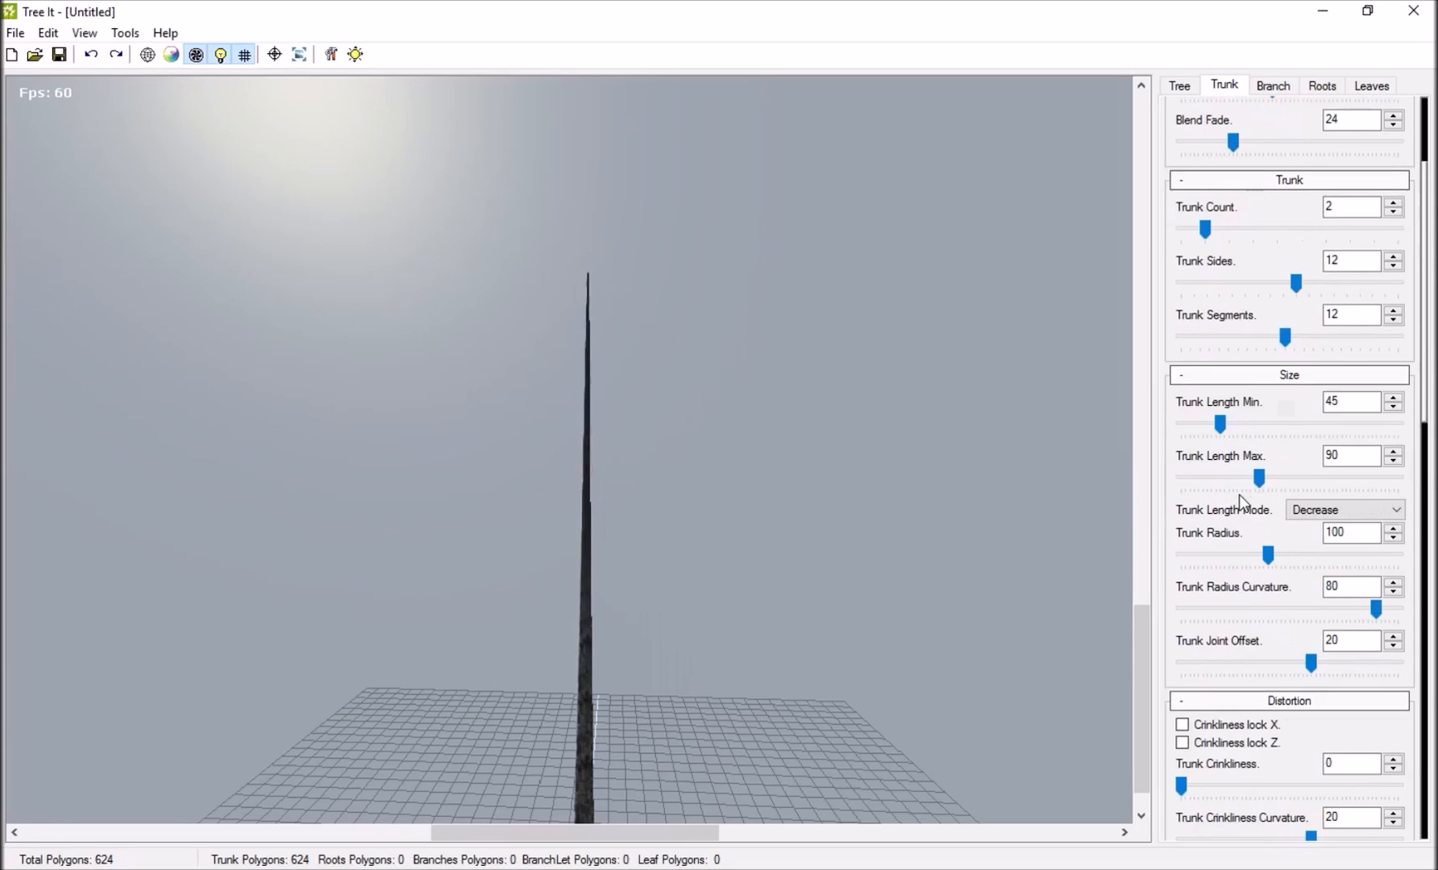
{"action": "scroll", "coordinate": [1241, 490], "scroll_direction": "down", "scroll_amount": 4}
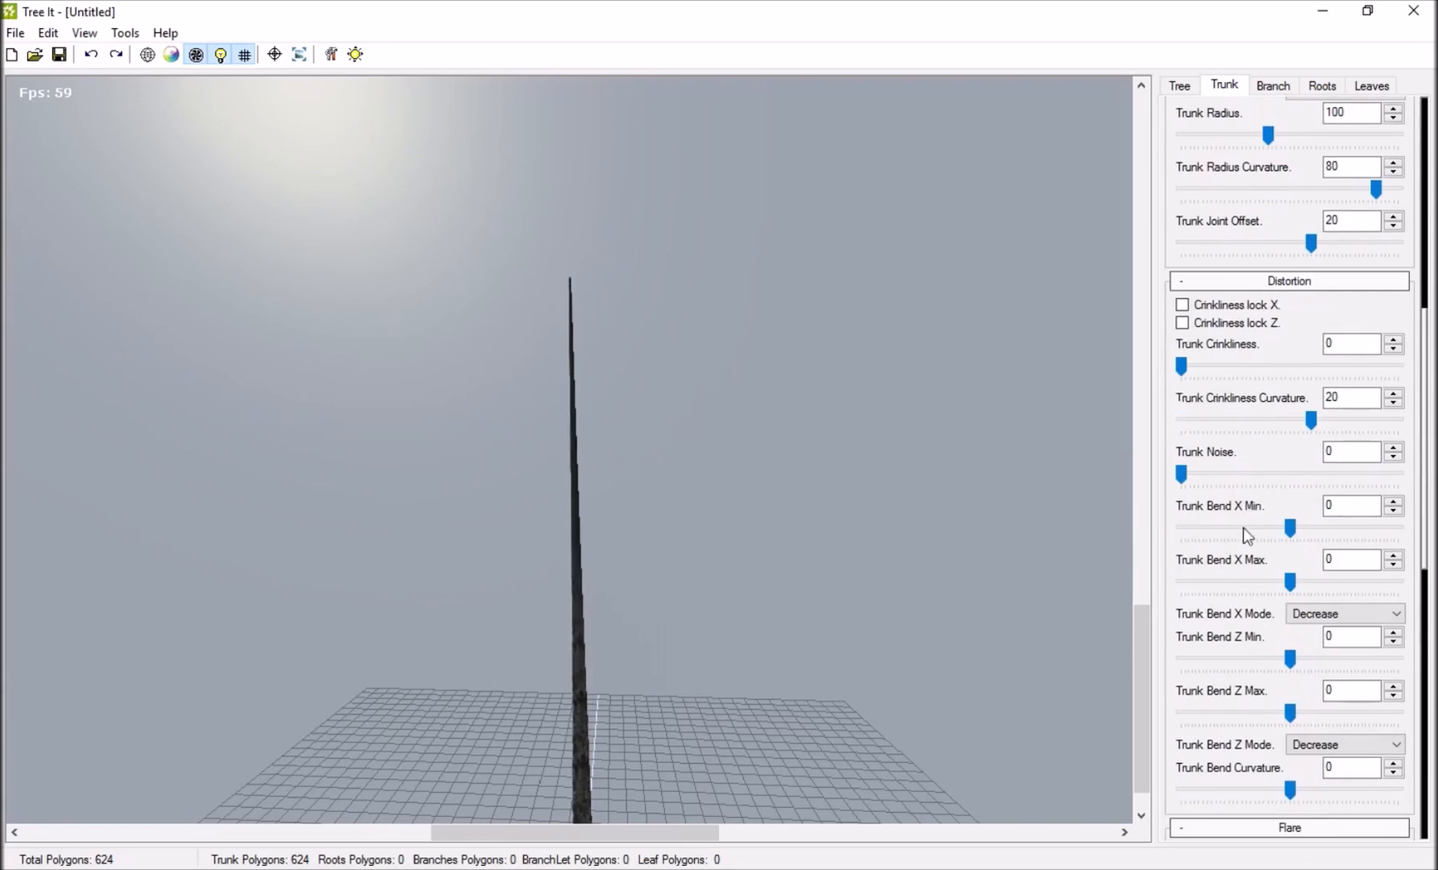
{"action": "left_click_drag", "start_coordinate": [1293, 528], "coordinate": [1304, 528]}
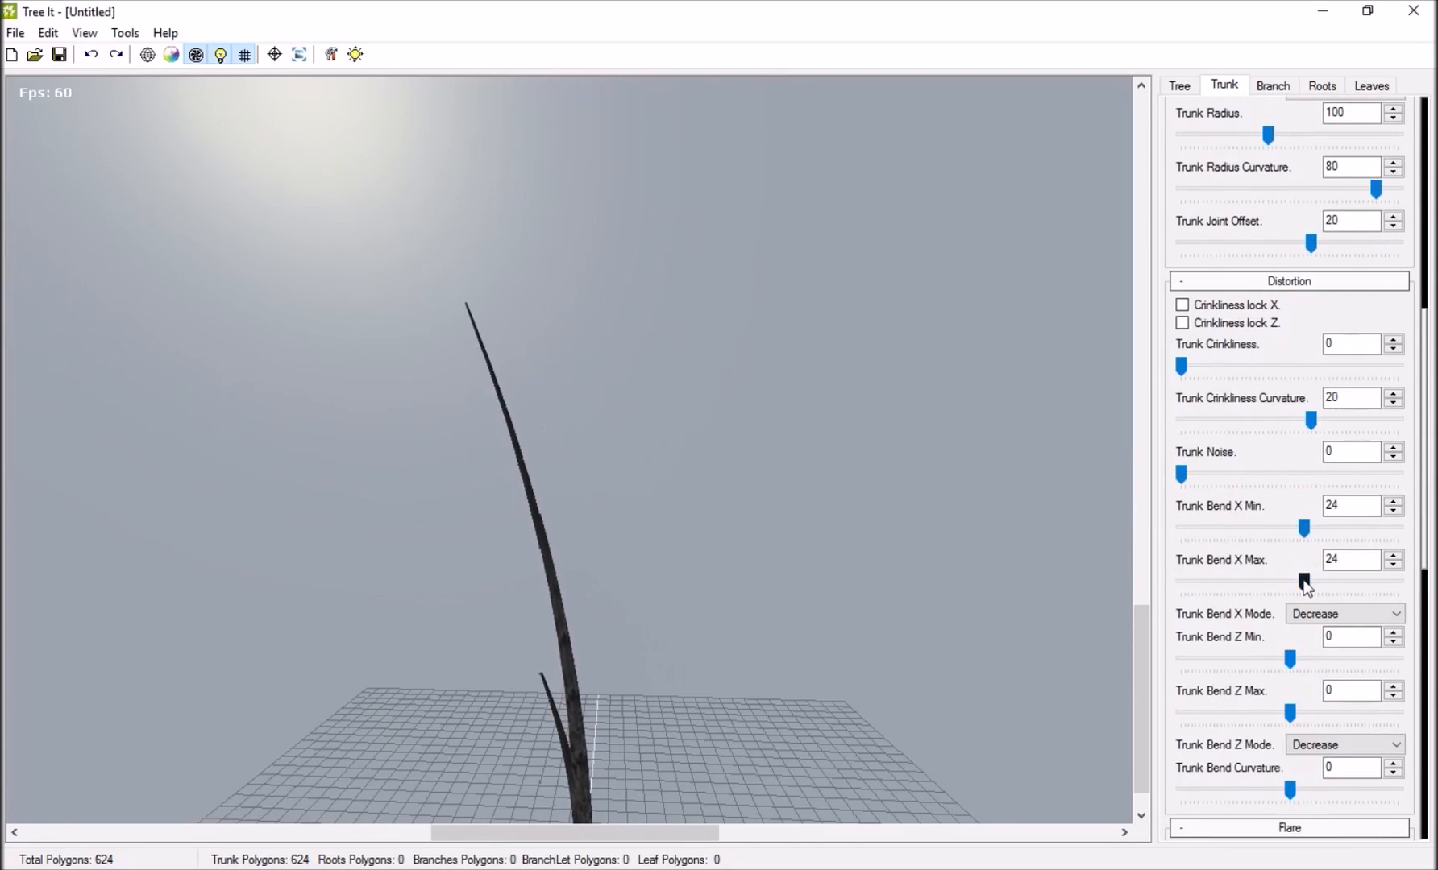
{"action": "left_click_drag", "start_coordinate": [1298, 585], "coordinate": [1263, 581]}
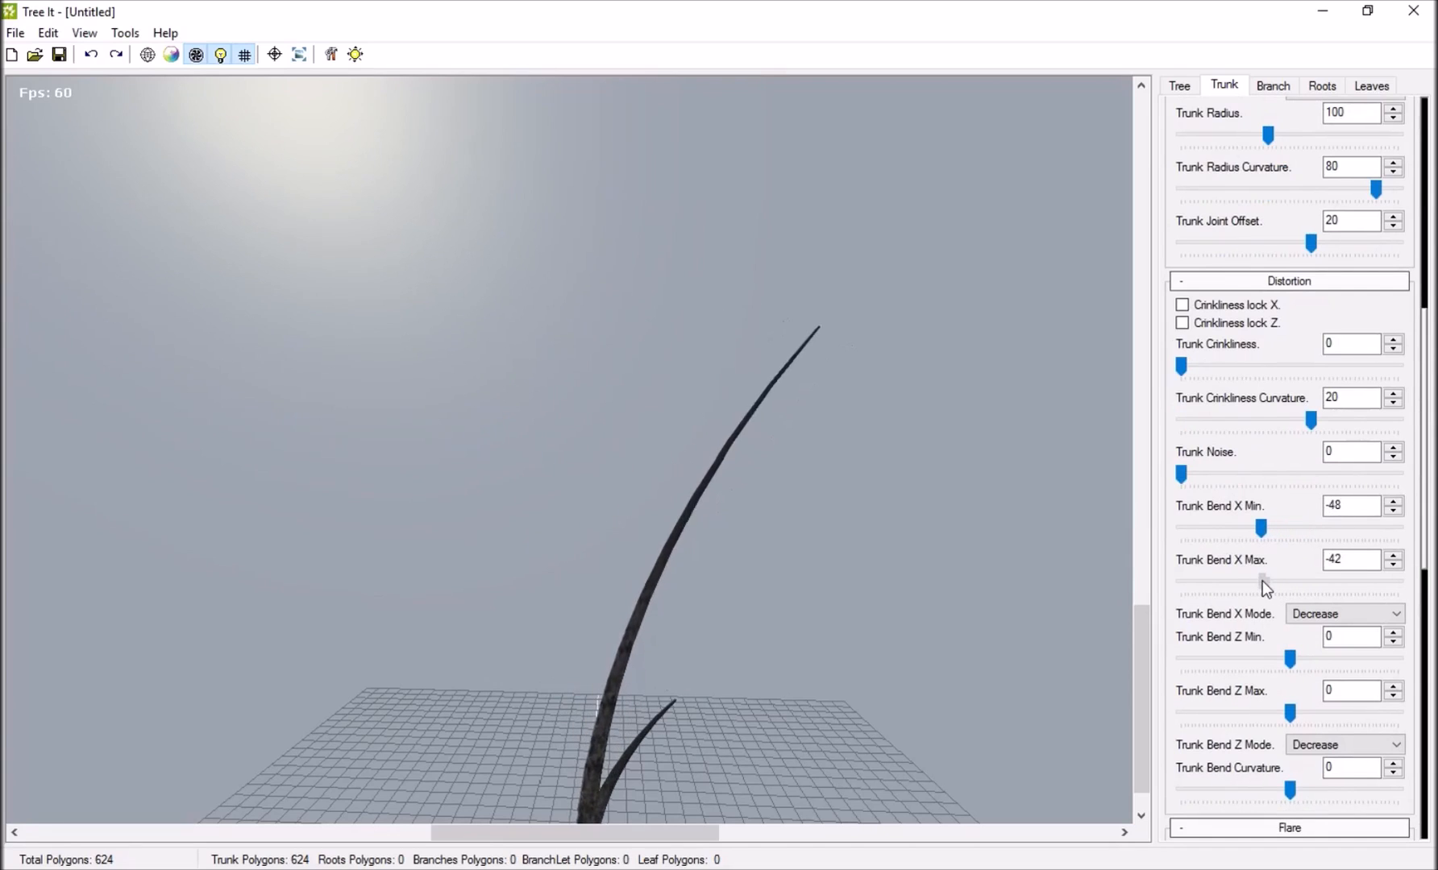
{"action": "left_click_drag", "start_coordinate": [1277, 530], "coordinate": [1300, 582]}
{"action": "left_click_drag", "start_coordinate": [578, 603], "coordinate": [713, 459]}
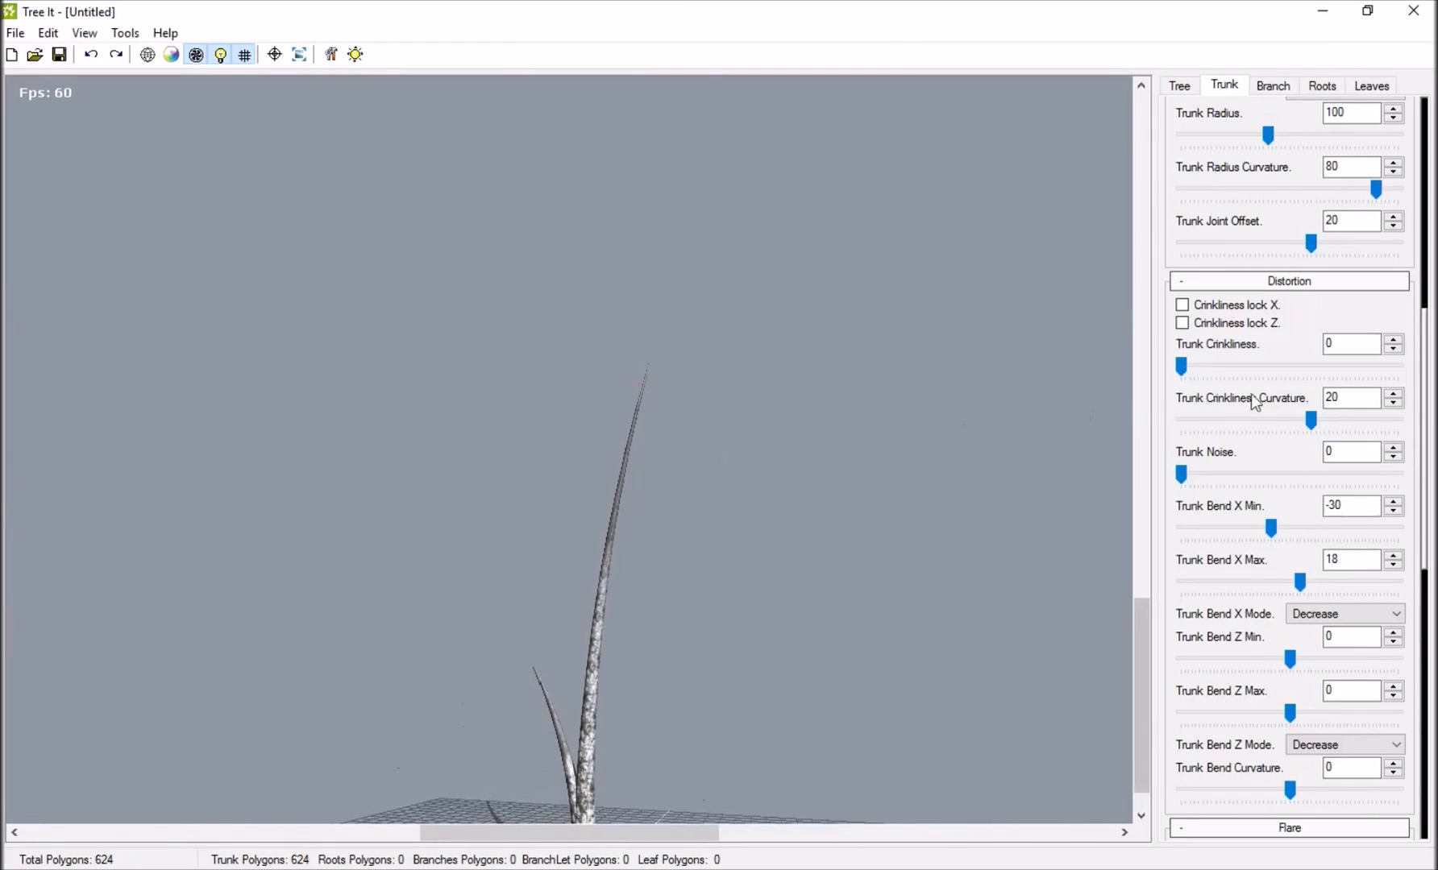
Shorten the trunks by setting Trunk Length Min to 60 and Trunk Length Max to 40.
{"action": "scroll", "coordinate": [1255, 402], "scroll_direction": "up", "scroll_amount": 4}
{"action": "left_click_drag", "start_coordinate": [713, 641], "coordinate": [730, 516]}
{"action": "left_click_drag", "start_coordinate": [1265, 301], "coordinate": [1215, 321]}
{"action": "mouse_move", "coordinate": [1229, 243]}
{"action": "left_mouse_down"}
{"action": "mouse_move", "coordinate": [1245, 250]}
{"action": "mouse_move", "coordinate": [1235, 271]}
{"action": "left_mouse_up"}
{"action": "left_click_drag", "start_coordinate": [782, 501], "coordinate": [1287, 390]}
{"action": "scroll", "coordinate": [1264, 411], "scroll_direction": "up", "scroll_amount": 3}
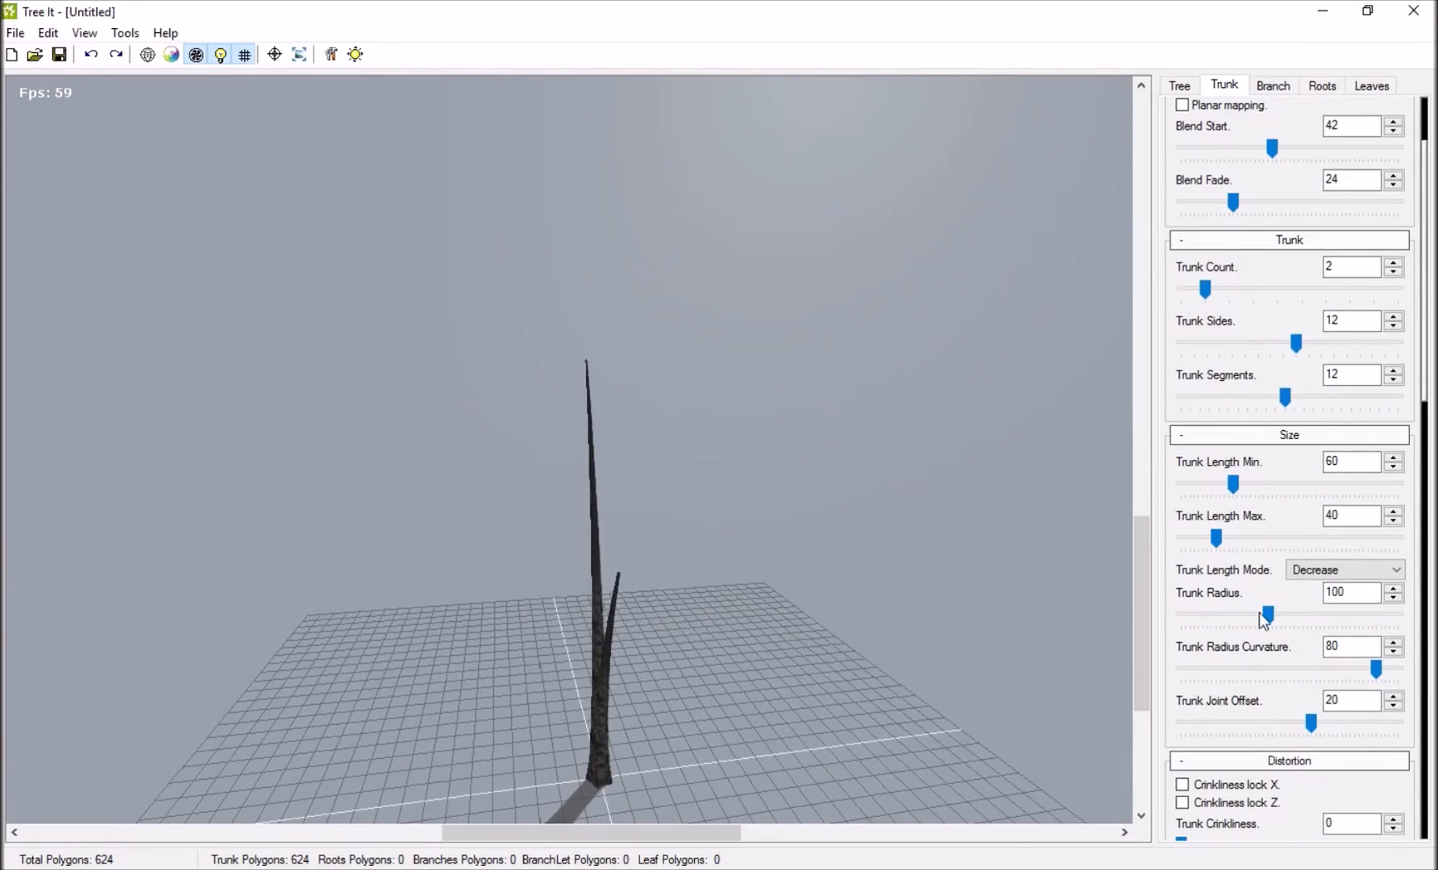
Thicken the trunks with a Trunk Radius of 250 and a Trunk Radius Curvature of 100.
{"action": "left_click_drag", "start_coordinate": [1326, 621], "coordinate": [1412, 625]}
{"action": "left_click_drag", "start_coordinate": [355, 475], "coordinate": [1160, 548]}
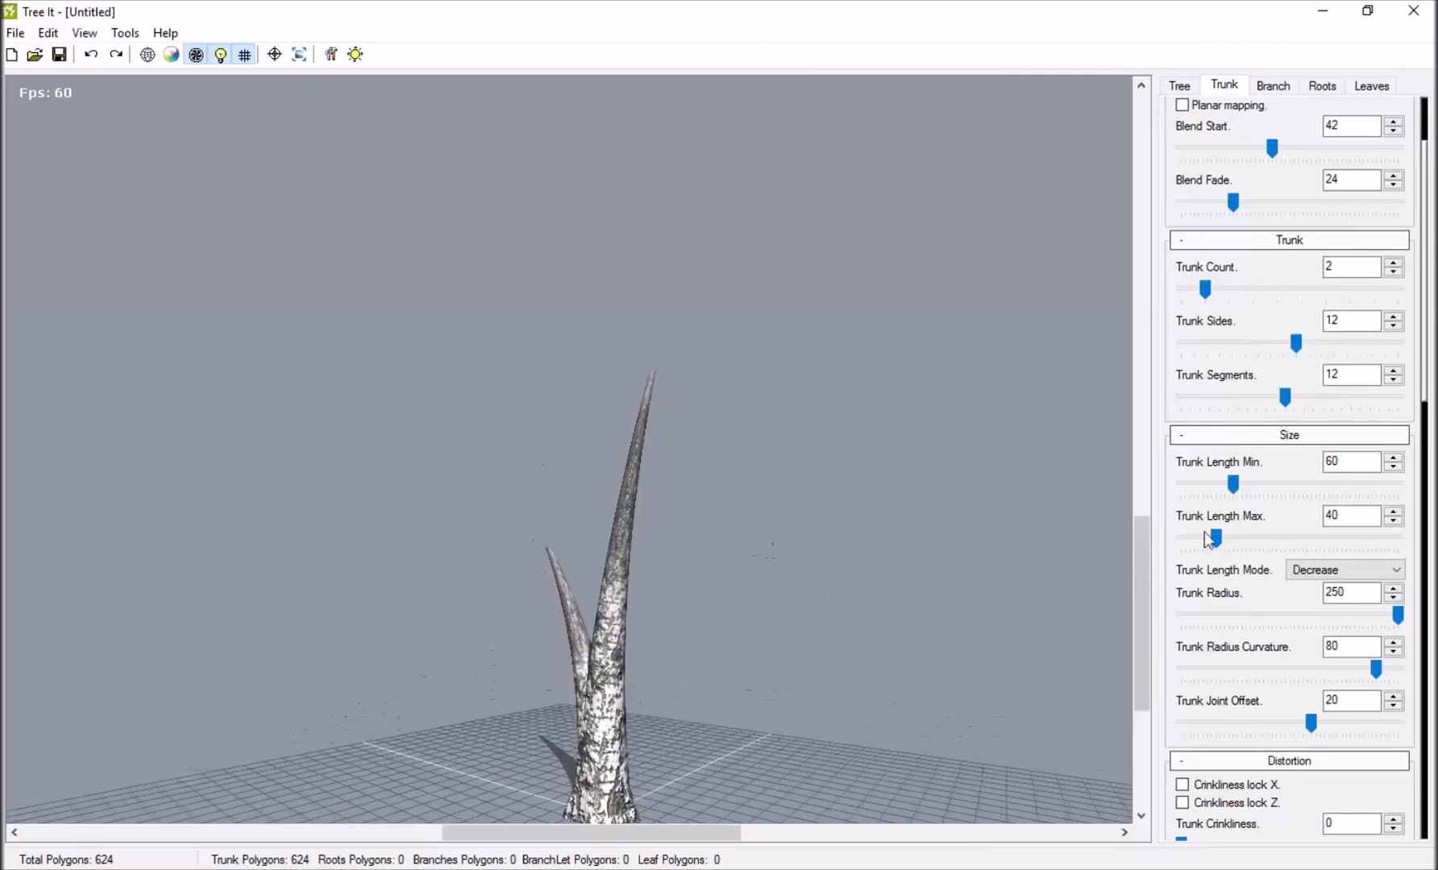
{"action": "scroll", "coordinate": [1206, 540], "scroll_direction": "down", "scroll_amount": 2}
{"action": "left_click_drag", "start_coordinate": [1364, 559], "coordinate": [1141, 556]}
{"action": "left_click_drag", "start_coordinate": [1325, 550], "coordinate": [1407, 551]}
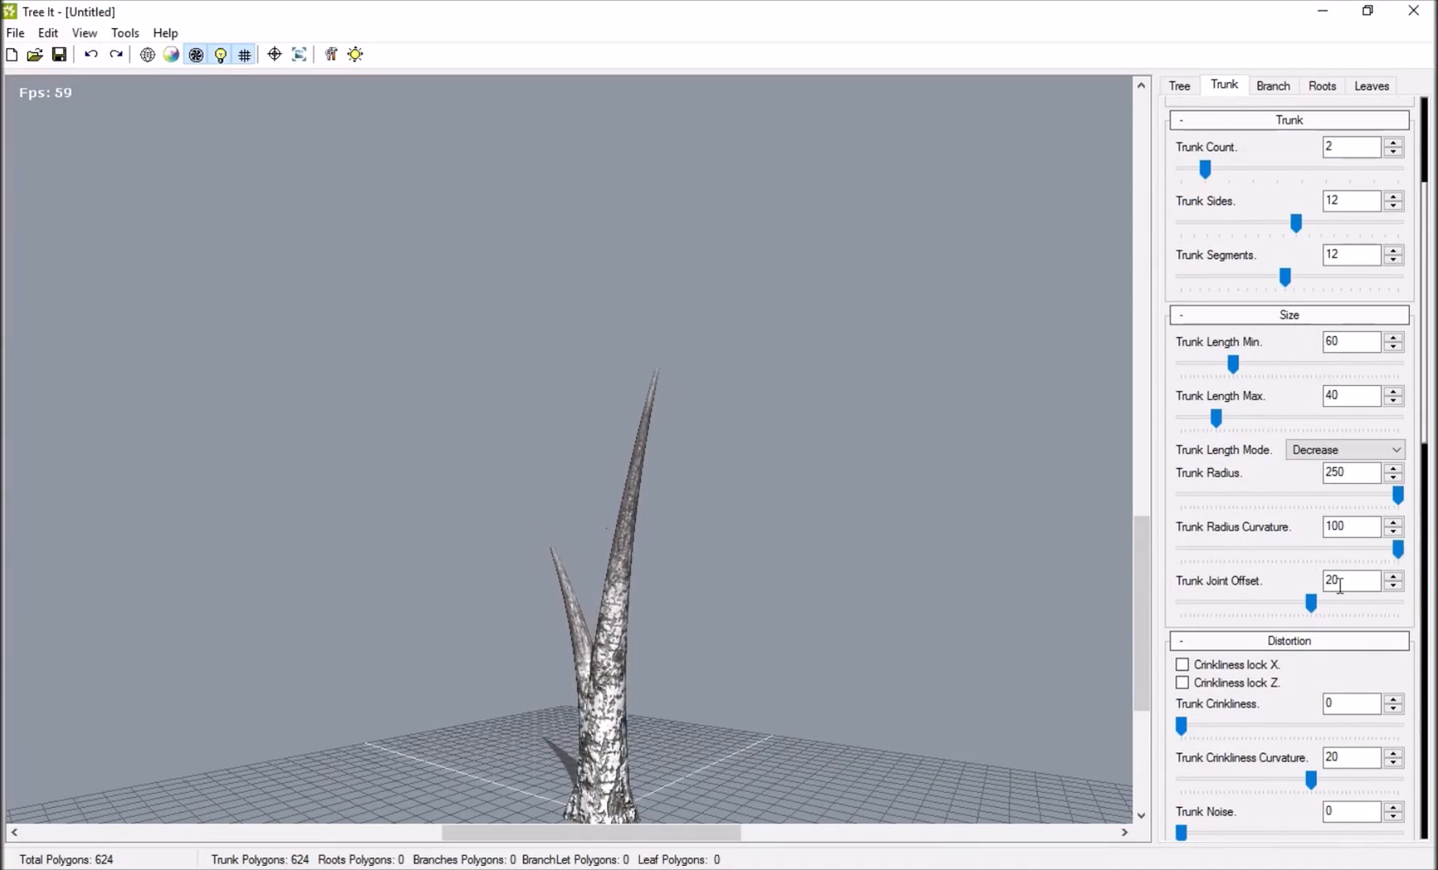
Try the maximum Trunk Joint Offset, and set it to -4.
{"action": "left_click_drag", "start_coordinate": [1311, 603], "coordinate": [1406, 604]}
{"action": "left_click_drag", "start_coordinate": [622, 709], "coordinate": [719, 768]}
{"action": "left_click_drag", "start_coordinate": [1400, 602], "coordinate": [1281, 640]}
Test strong crinkliness on the trunks, and set Trunk Crinkliness to 16 with Trunk Noise at 0.
{"action": "scroll", "coordinate": [1279, 582], "scroll_direction": "down", "scroll_amount": 1}
{"action": "left_click_drag", "start_coordinate": [1179, 610], "coordinate": [1329, 612]}
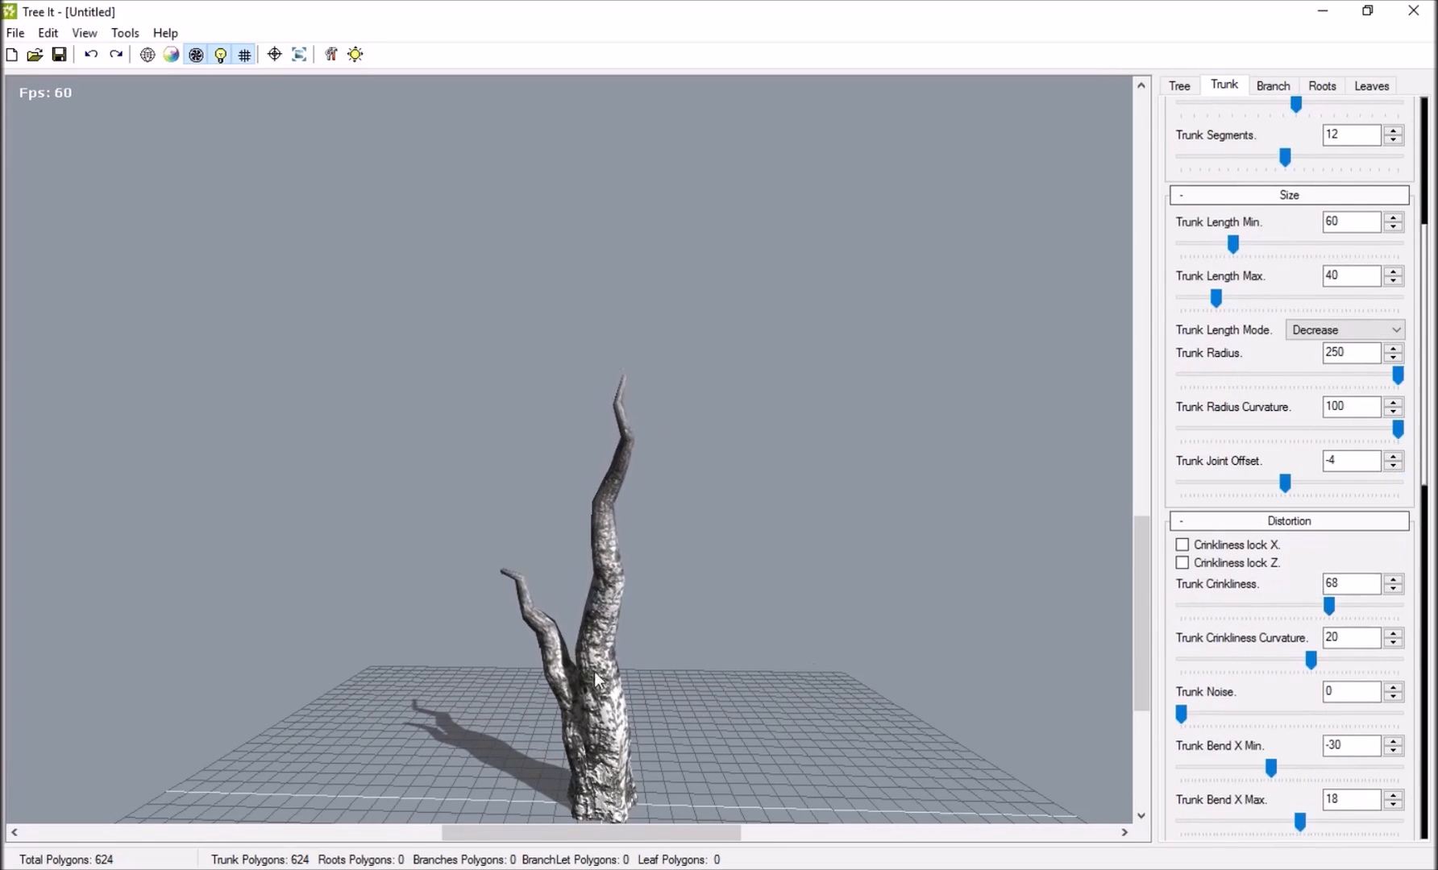
{"action": "left_click_drag", "start_coordinate": [1332, 614], "coordinate": [1216, 612]}
{"action": "mouse_move", "coordinate": [1193, 715]}
{"action": "left_mouse_down"}
{"action": "mouse_move", "coordinate": [1309, 718]}
{"action": "mouse_move", "coordinate": [1183, 717]}
{"action": "left_mouse_up"}
Set Trunk Bend X Min to -24, Trunk Bend X Max and Bend Z Max to 66, and Trunk Bend Curvature to -28.
{"action": "mouse_move", "coordinate": [1271, 769]}
{"action": "left_mouse_down"}
{"action": "mouse_move", "coordinate": [1329, 771]}
{"action": "mouse_move", "coordinate": [1277, 772]}
{"action": "left_mouse_up"}
{"action": "scroll", "coordinate": [1281, 742], "scroll_direction": "down", "scroll_amount": 3}
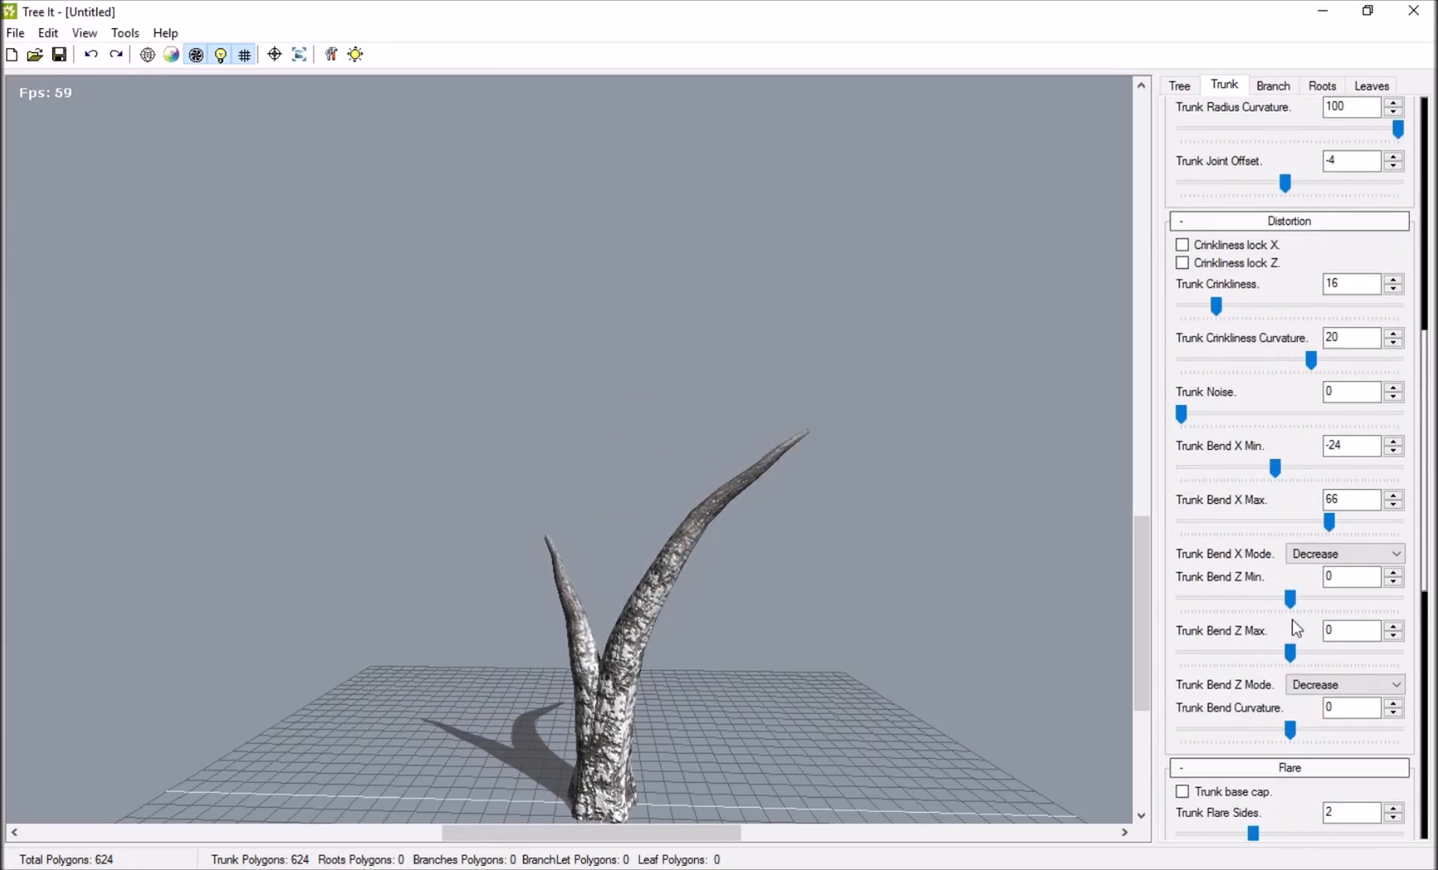
{"action": "left_click_drag", "start_coordinate": [1289, 651], "coordinate": [1331, 666]}
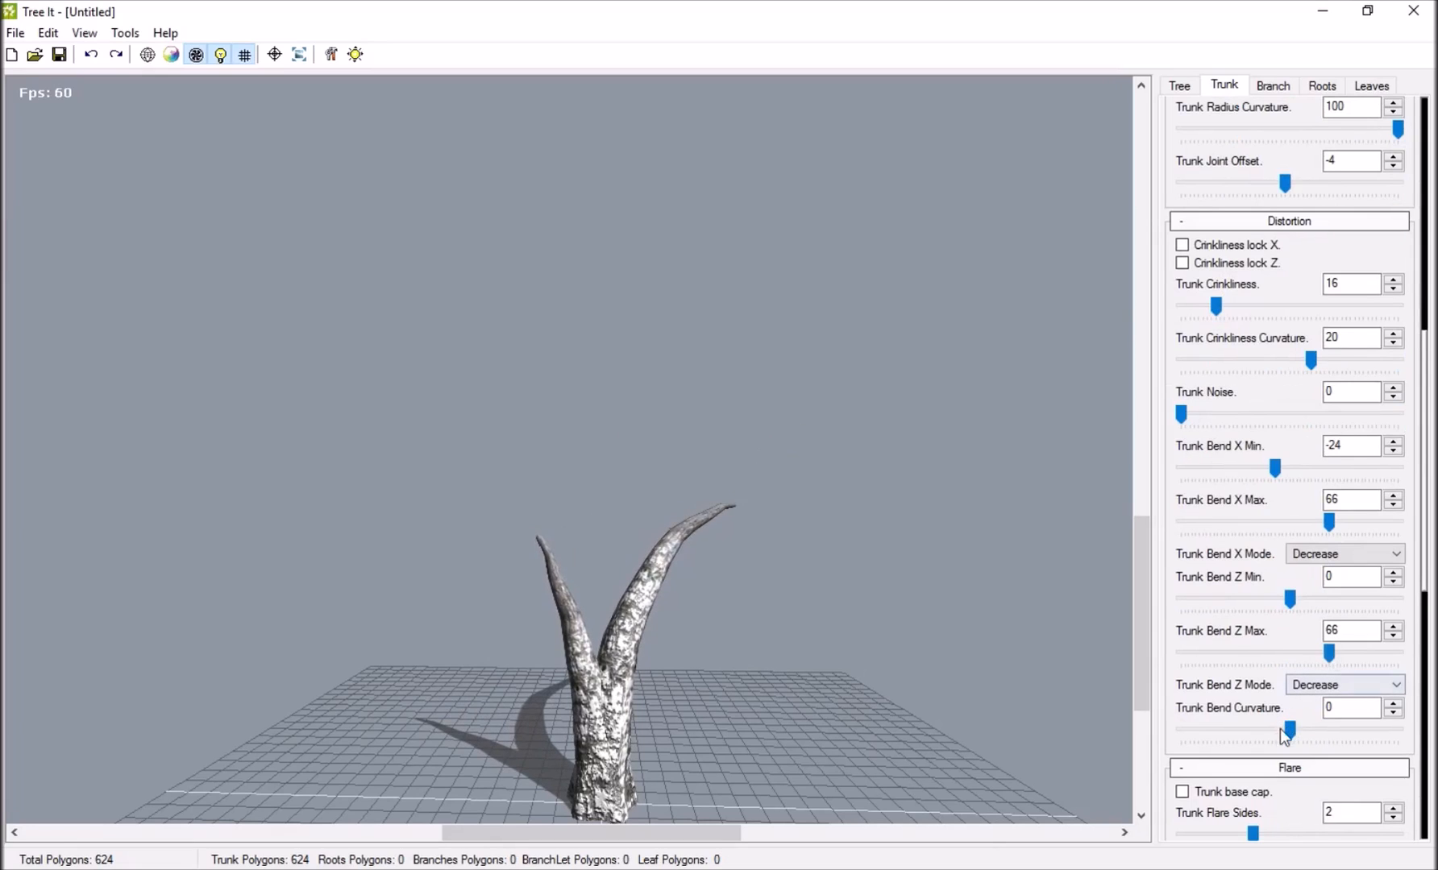
{"action": "left_click_drag", "start_coordinate": [1280, 732], "coordinate": [1253, 732]}
{"action": "left_click_drag", "start_coordinate": [1024, 693], "coordinate": [576, 528]}
Shape the trunk base with Trunk Flare Sides 4, Trunk Flare Noise 2 and Trunk Flare Sine 26.
{"action": "left_click_drag", "start_coordinate": [1424, 484], "coordinate": [1424, 504]}
{"action": "scroll", "coordinate": [1312, 491], "scroll_direction": "down", "scroll_amount": 3}
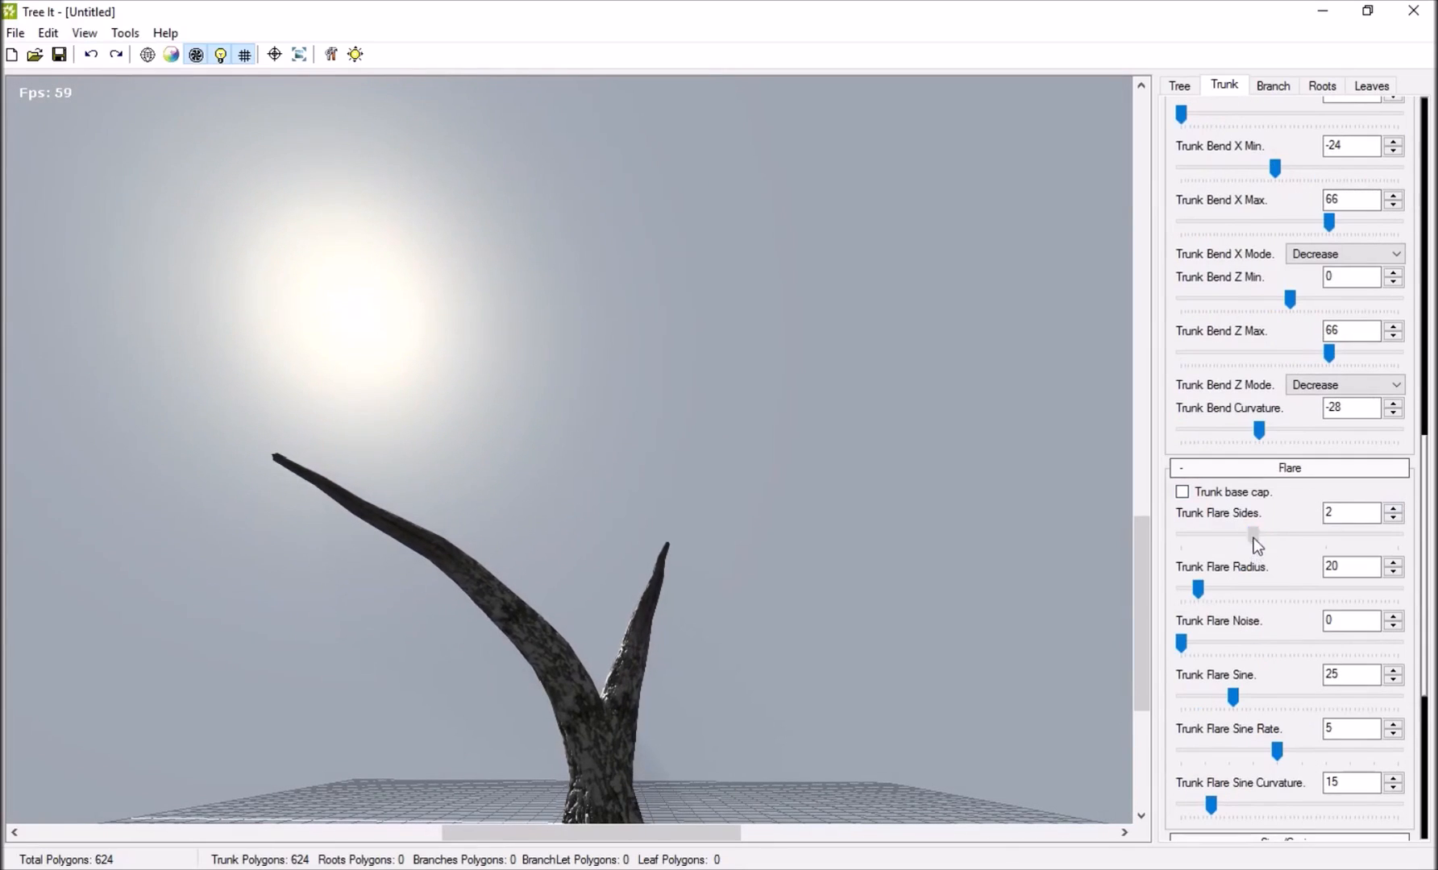
{"action": "left_click_drag", "start_coordinate": [1217, 541], "coordinate": [1227, 541]}
{"action": "left_click_drag", "start_coordinate": [927, 661], "coordinate": [566, 833]}
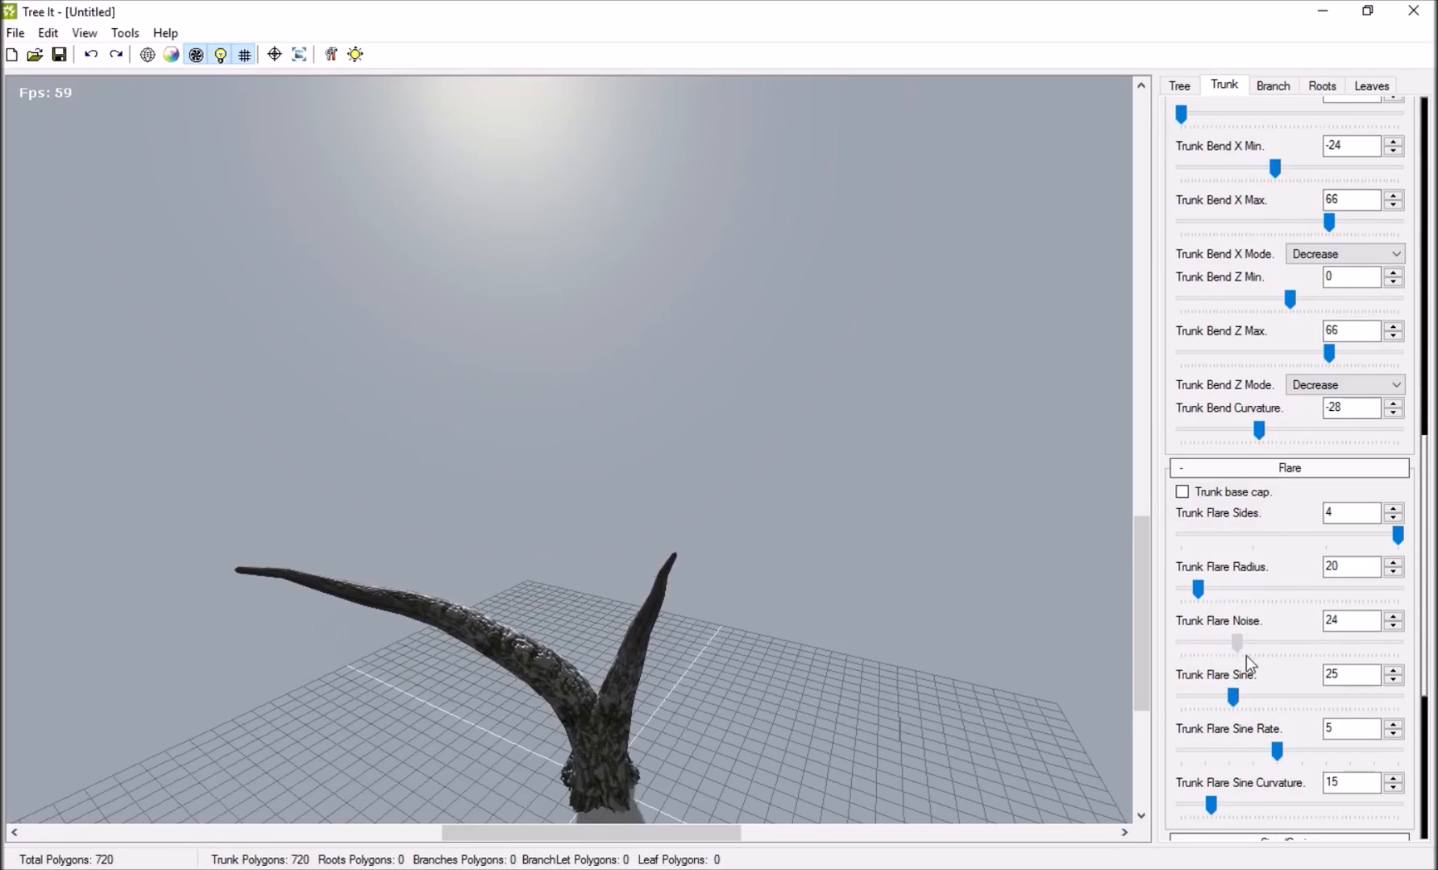
{"action": "middle_click_drag", "start_coordinate": [582, 811], "coordinate": [710, 713]}
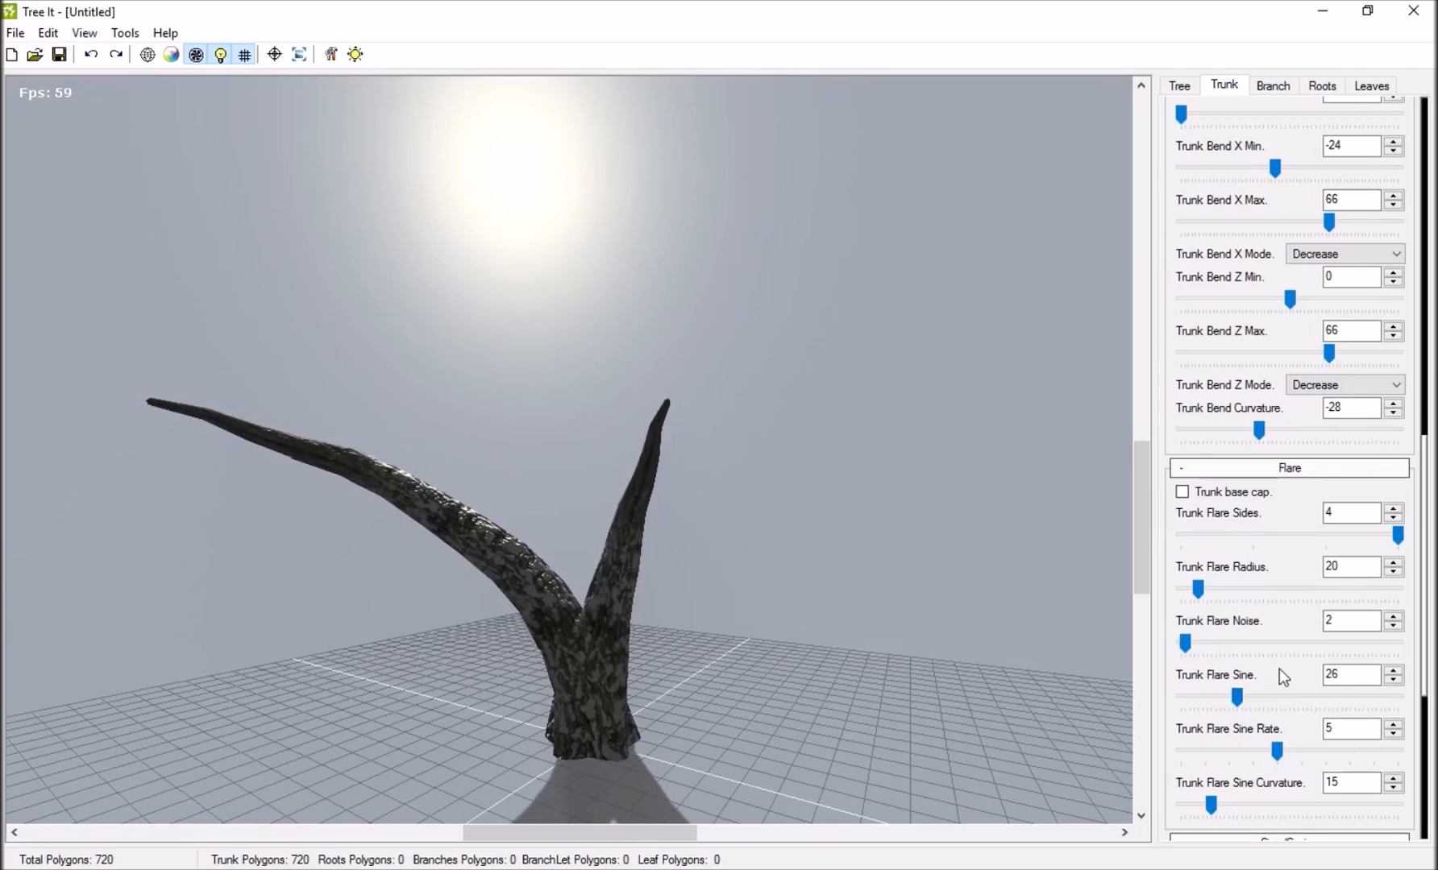
Add a wave to the trunks by setting Trunk Sine to 42, and check the shape from other angles.
{"action": "scroll", "coordinate": [1278, 669], "scroll_direction": "down", "scroll_amount": 5}
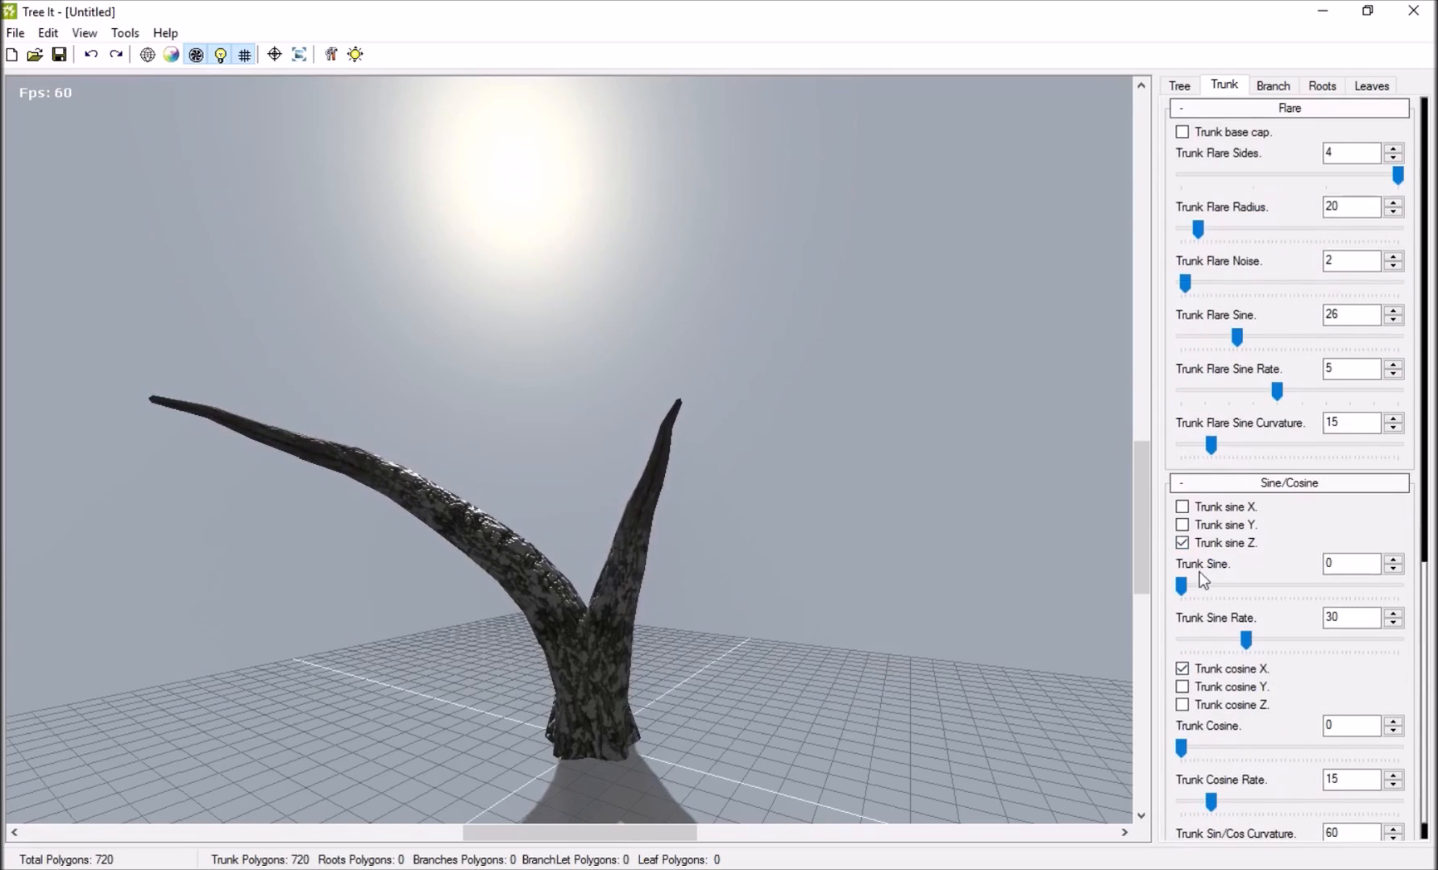
{"action": "left_click_drag", "start_coordinate": [1181, 586], "coordinate": [1325, 597]}
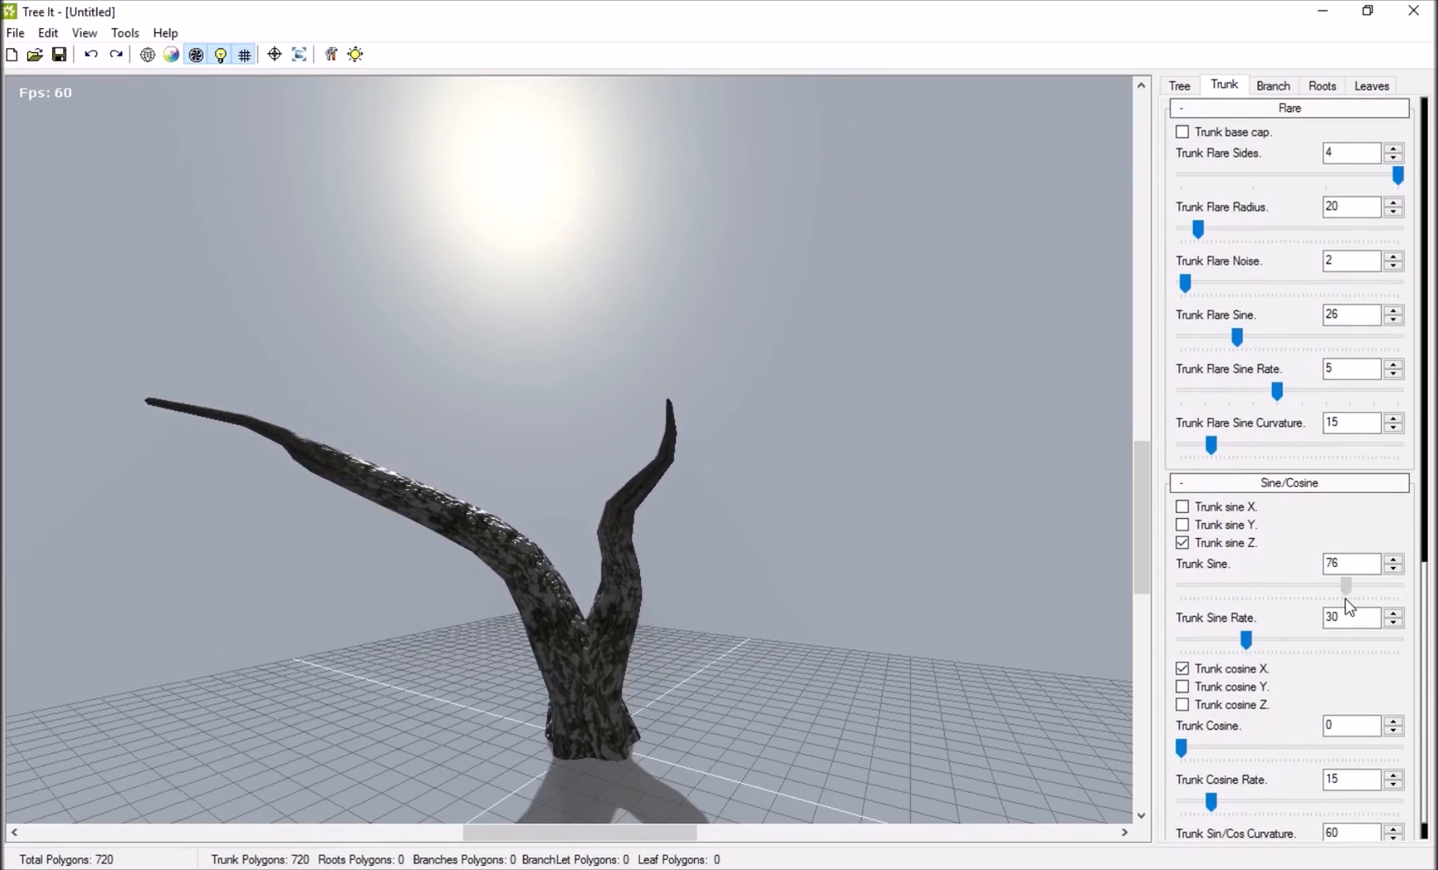
{"action": "left_click_drag", "start_coordinate": [814, 492], "coordinate": [604, 524]}
{"action": "left_click_drag", "start_coordinate": [1351, 593], "coordinate": [1274, 588]}
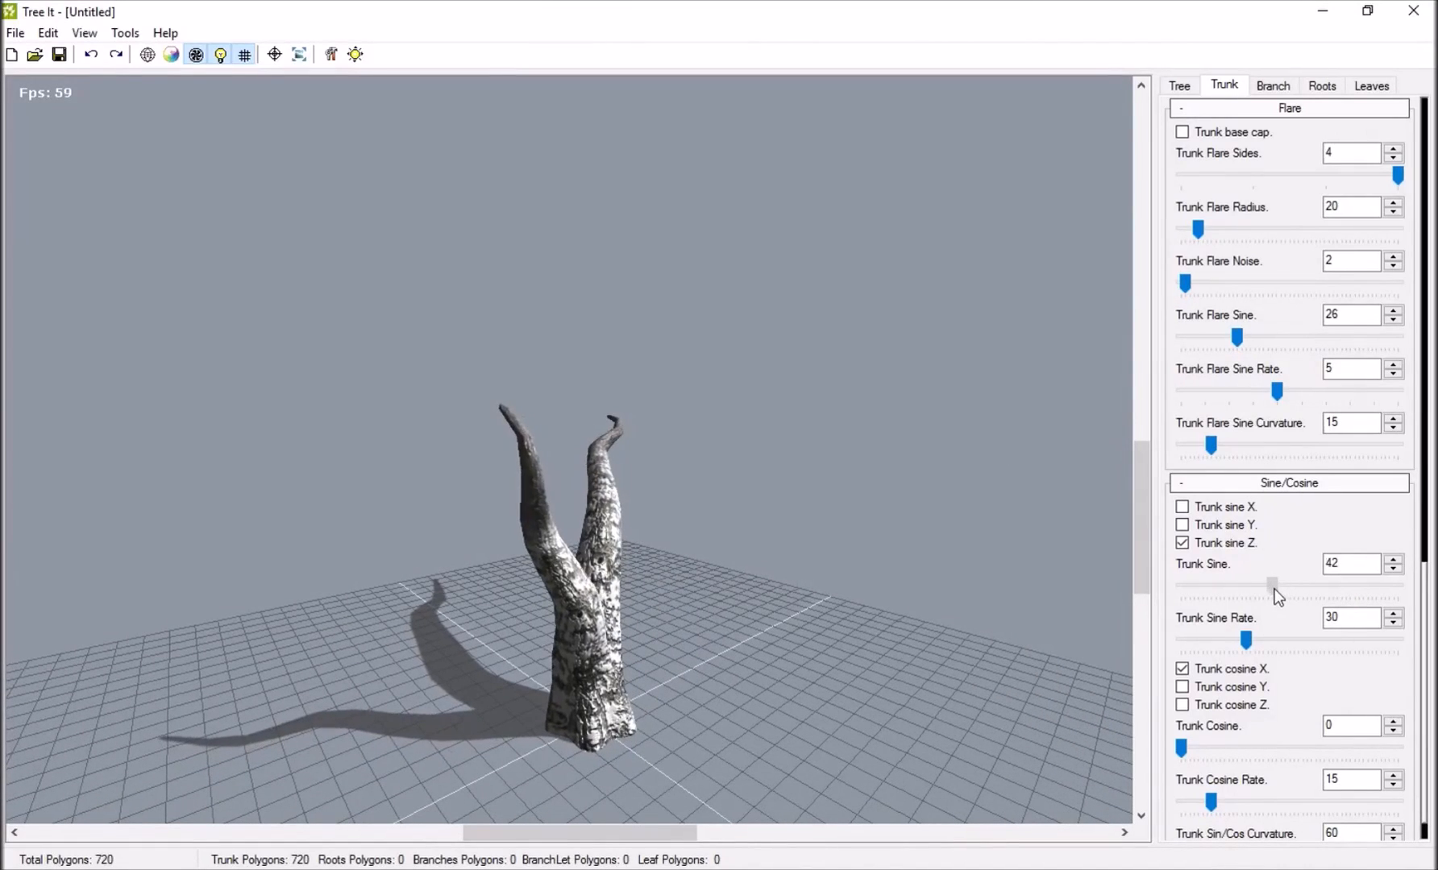
{"action": "scroll", "coordinate": [1213, 698], "scroll_direction": "down", "scroll_amount": 1}
{"action": "scroll", "coordinate": [1214, 699], "scroll_direction": "up", "scroll_amount": 7}
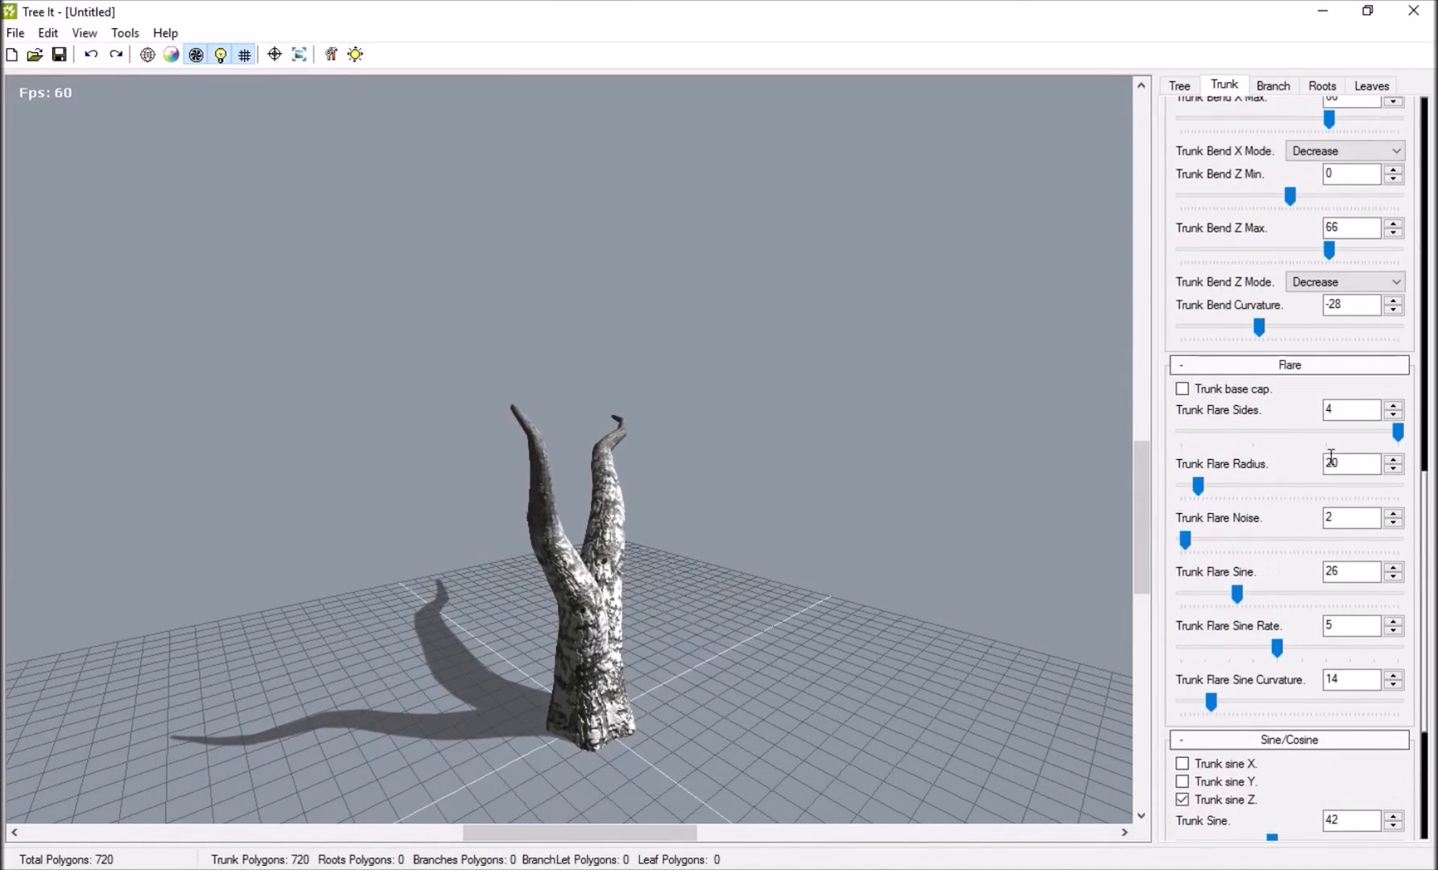
{"action": "scroll", "coordinate": [1339, 444], "scroll_direction": "up", "scroll_amount": 10}
{"action": "left_click_drag", "start_coordinate": [693, 468], "coordinate": [770, 496]}
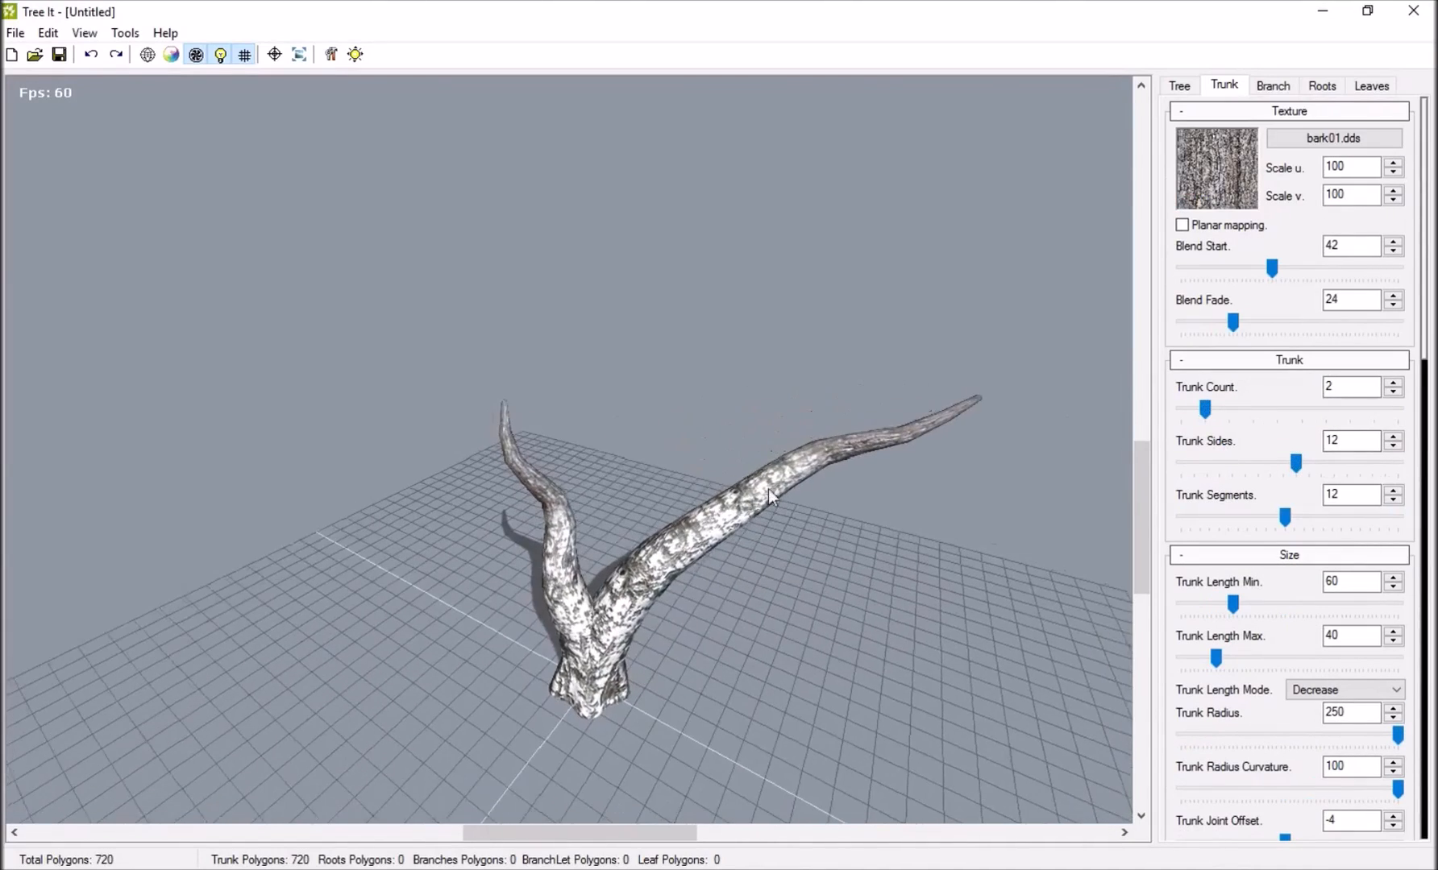
Add branches to the tree with a Branch Count of 9.
{"action": "left_click", "coordinate": [1272, 85]}
{"action": "left_click_drag", "start_coordinate": [1188, 179], "coordinate": [1225, 185]}
{"action": "left_click_drag", "start_coordinate": [507, 307], "coordinate": [502, 452]}
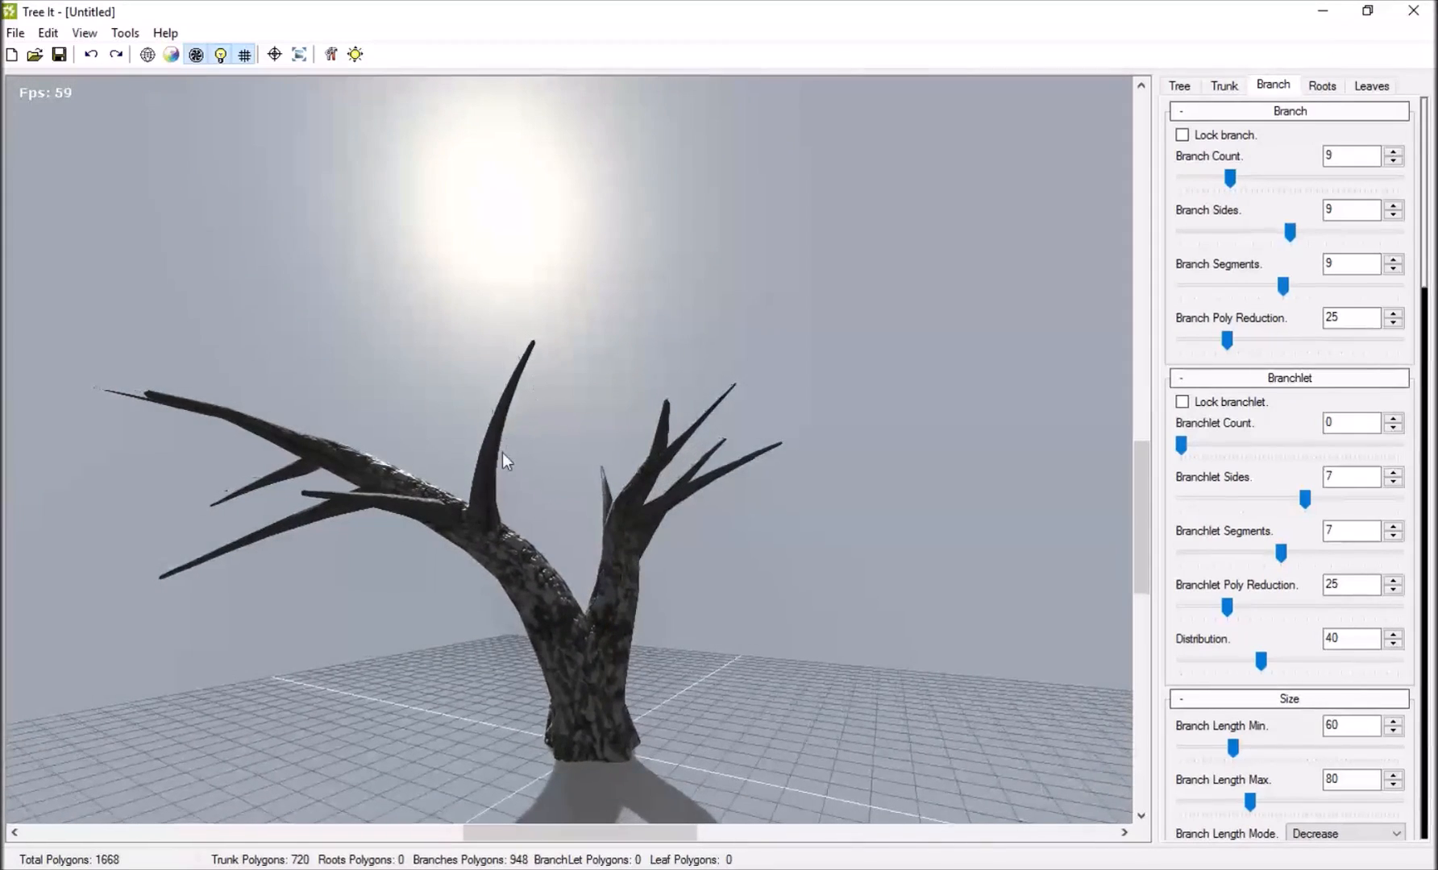
Go back through the trunk settings and reduce the Trunk Radius to thin the trunks.
{"action": "left_click", "coordinate": [1225, 86]}
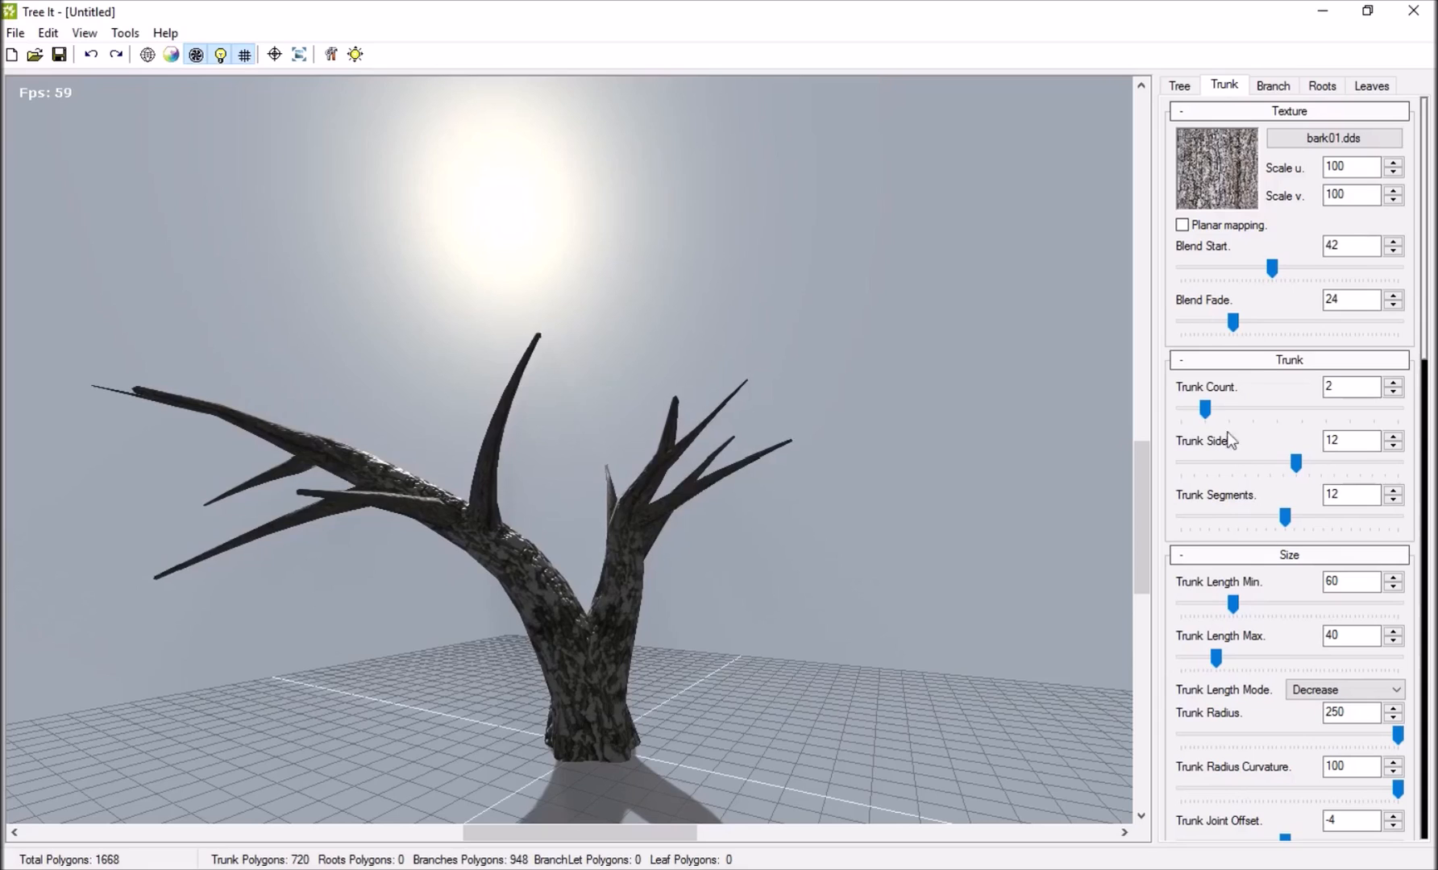
{"action": "scroll", "coordinate": [1241, 354], "scroll_direction": "down", "scroll_amount": 5}
{"action": "scroll", "coordinate": [1237, 403], "scroll_direction": "down", "scroll_amount": 2}
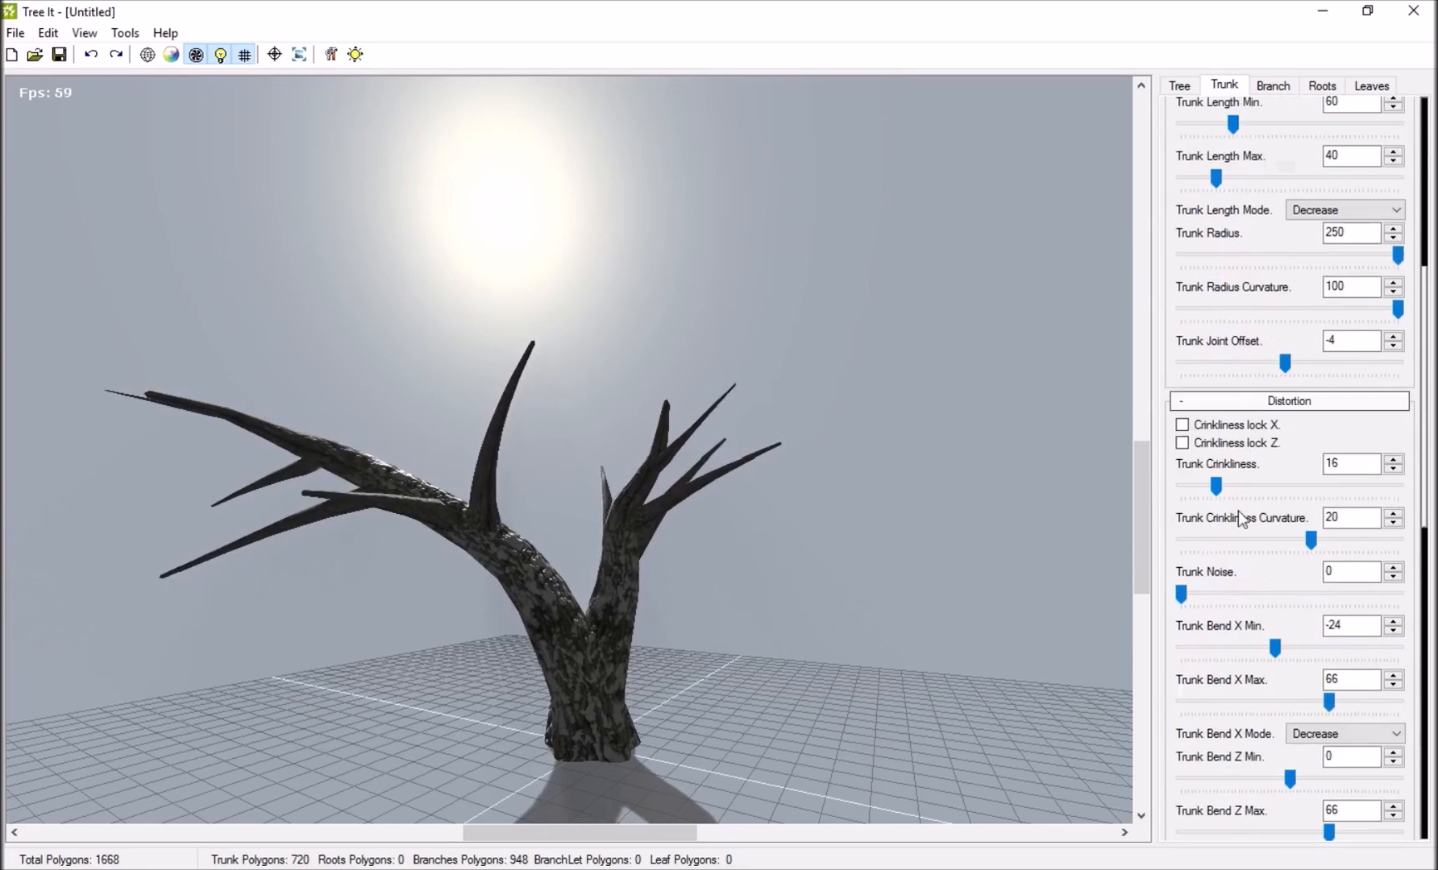
{"action": "scroll", "coordinate": [1239, 588], "scroll_direction": "down", "scroll_amount": 3}
{"action": "scroll", "coordinate": [1237, 581], "scroll_direction": "down", "scroll_amount": 4}
{"action": "scroll", "coordinate": [1236, 574], "scroll_direction": "up", "scroll_amount": 14}
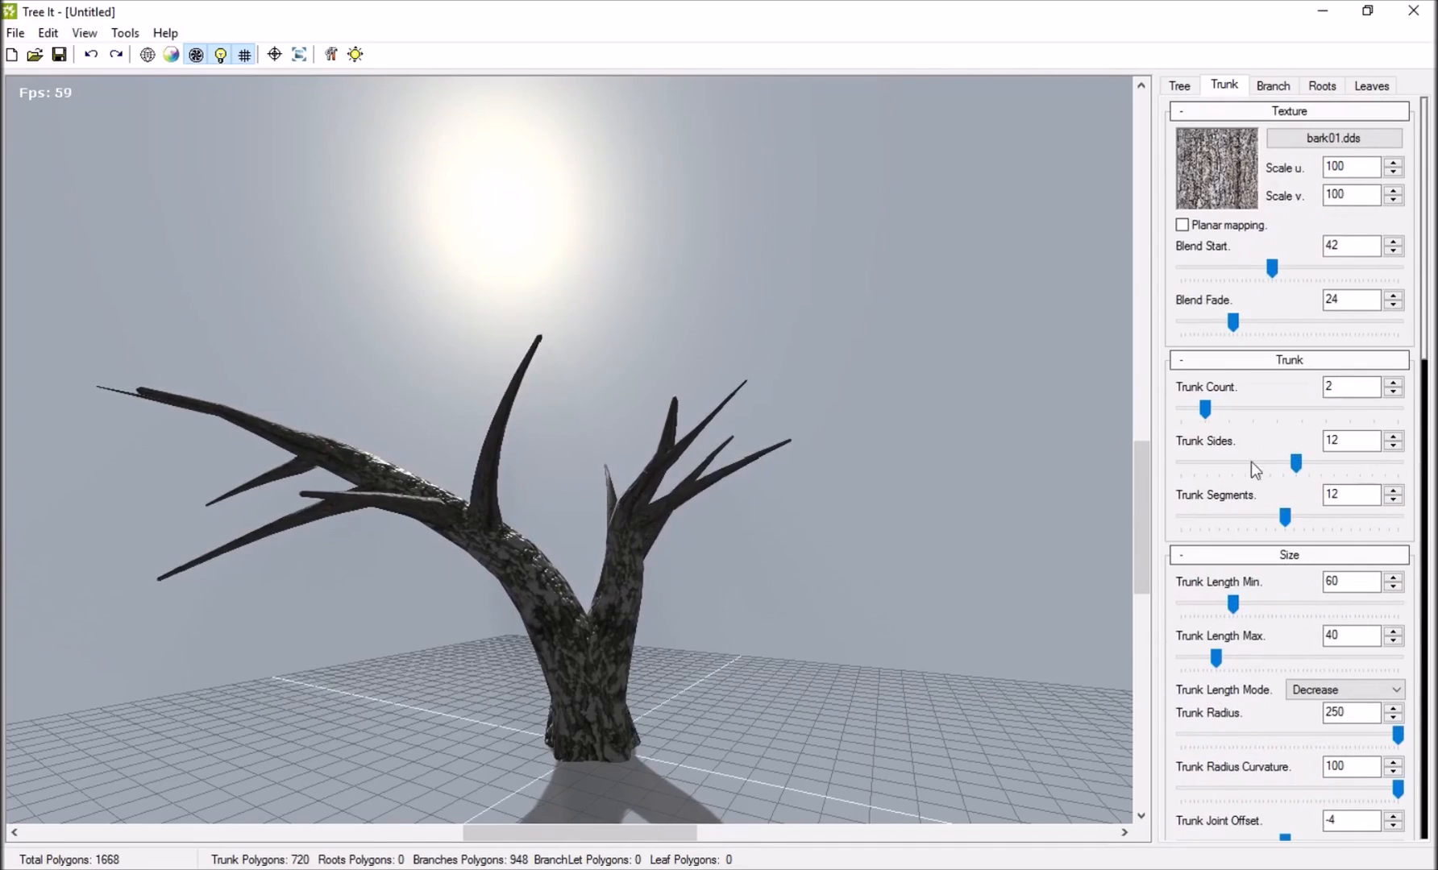
{"action": "scroll", "coordinate": [1338, 778], "scroll_direction": "down", "scroll_amount": 1}
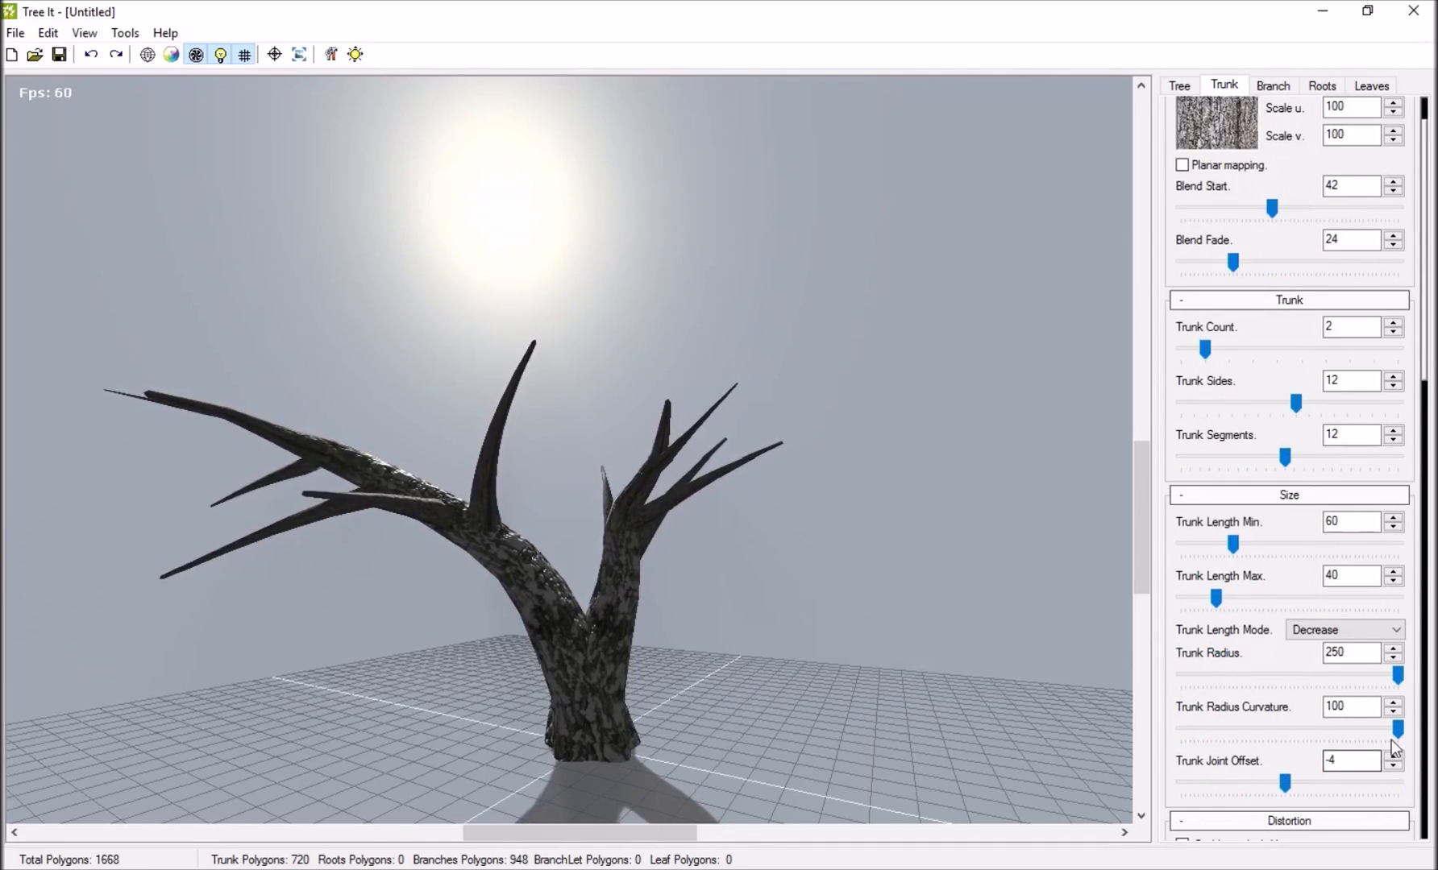
{"action": "left_click_drag", "start_coordinate": [1397, 676], "coordinate": [1262, 675]}
{"action": "left_click_drag", "start_coordinate": [862, 710], "coordinate": [951, 708]}
{"action": "left_click_drag", "start_coordinate": [1276, 683], "coordinate": [1337, 676]}
Set Branch Sides to 8 and add branchlets, trying a Branchlet Count of 36 before settling on 21.
{"action": "left_click", "coordinate": [1274, 86]}
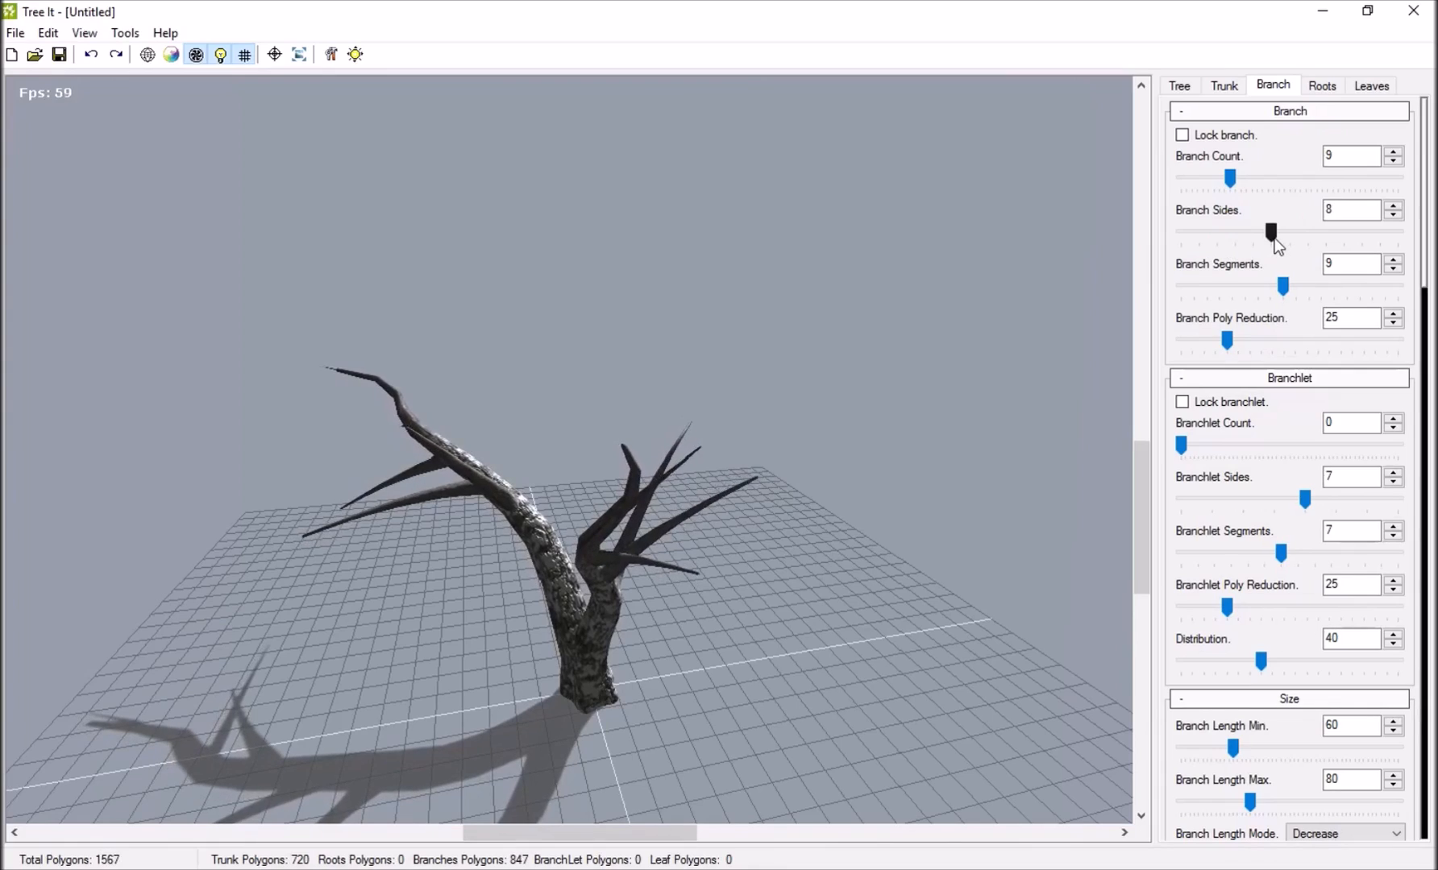
{"action": "left_click_drag", "start_coordinate": [1013, 397], "coordinate": [636, 556]}
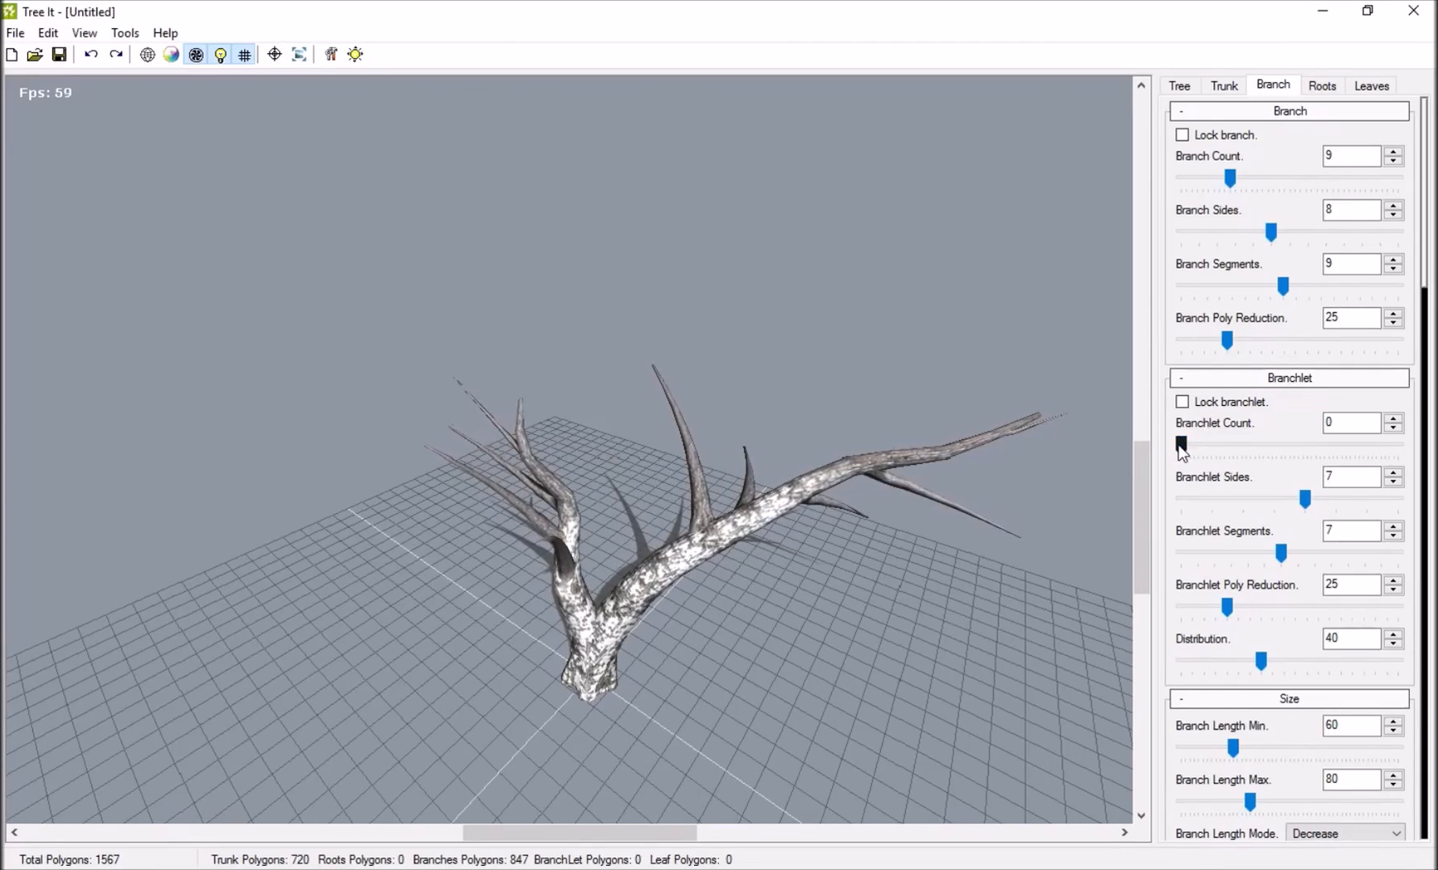
{"action": "left_click_drag", "start_coordinate": [1179, 444], "coordinate": [1232, 447]}
{"action": "left_click_drag", "start_coordinate": [954, 427], "coordinate": [718, 463]}
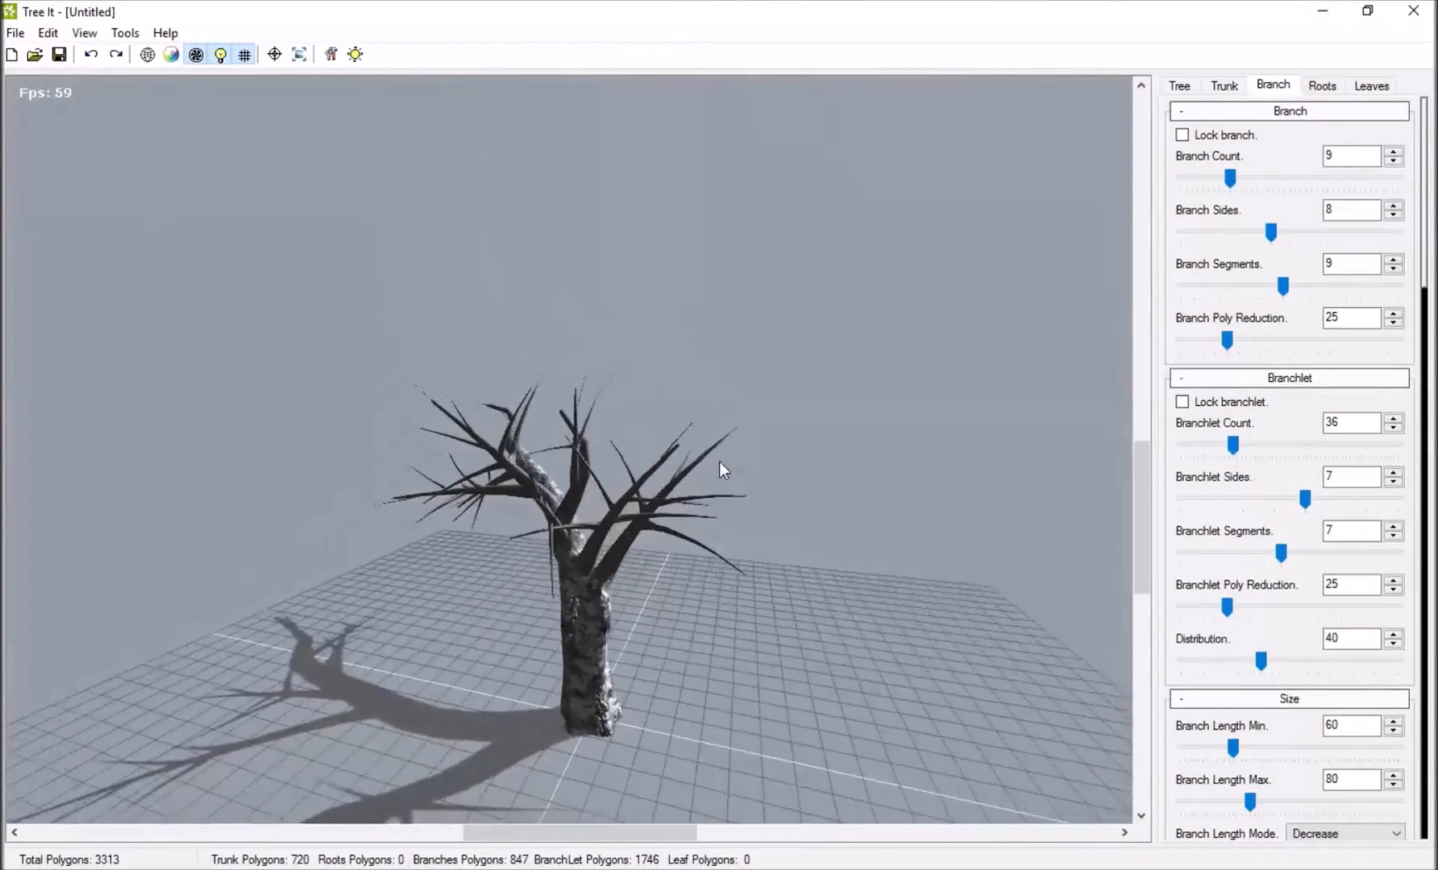
{"action": "left_click_drag", "start_coordinate": [1232, 446], "coordinate": [1212, 444]}
{"action": "left_click_drag", "start_coordinate": [624, 431], "coordinate": [911, 460]}
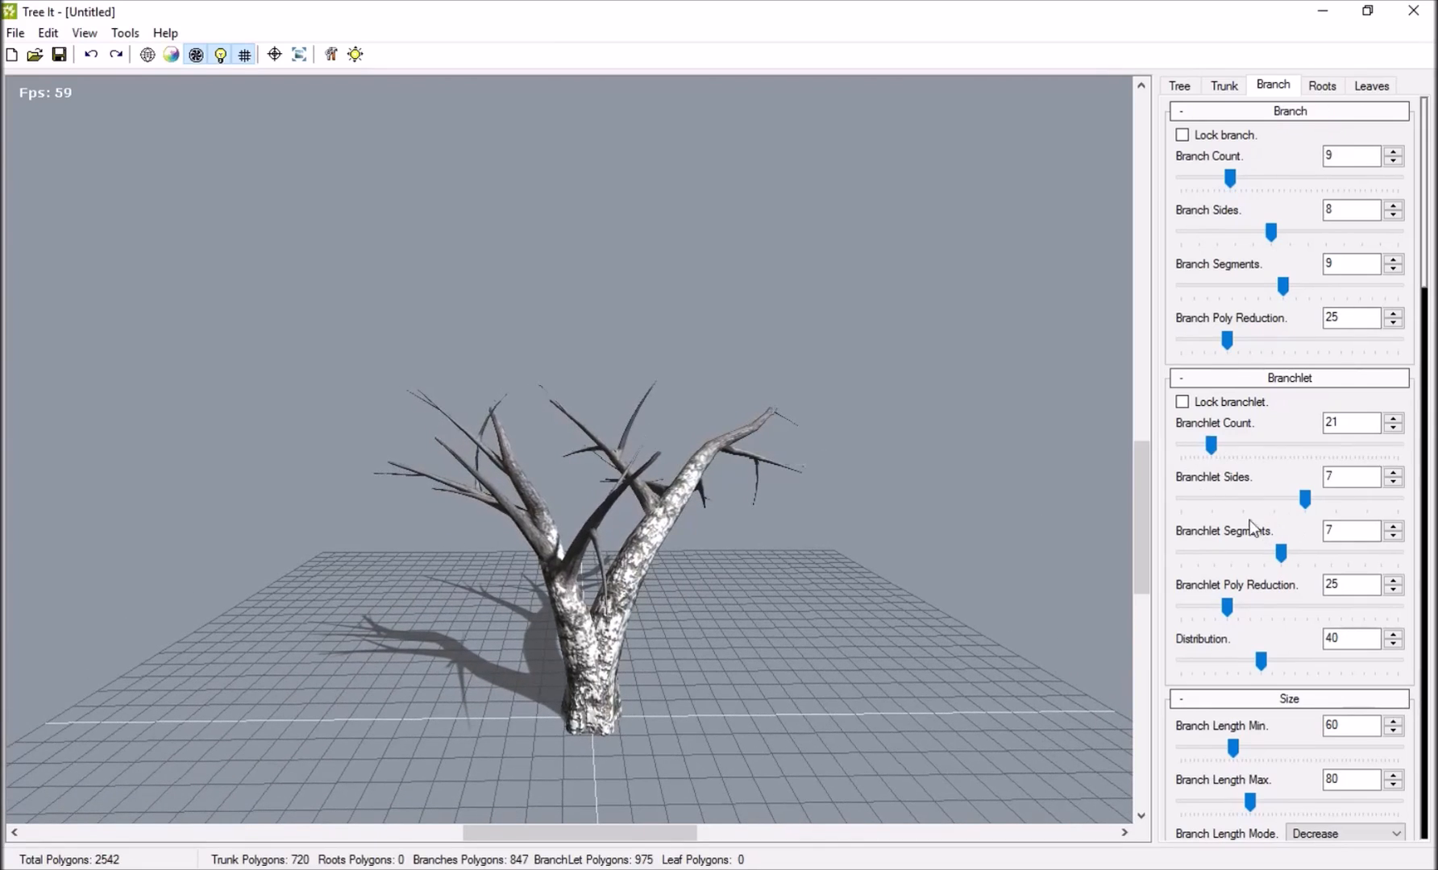
Test the extremes of Branchlet Poly Reduction, set it to 35, and set the branchlet Distribution to 5.
{"action": "scroll", "coordinate": [1246, 523], "scroll_direction": "down", "scroll_amount": 1}
{"action": "left_click_drag", "start_coordinate": [1223, 546], "coordinate": [1178, 556]}
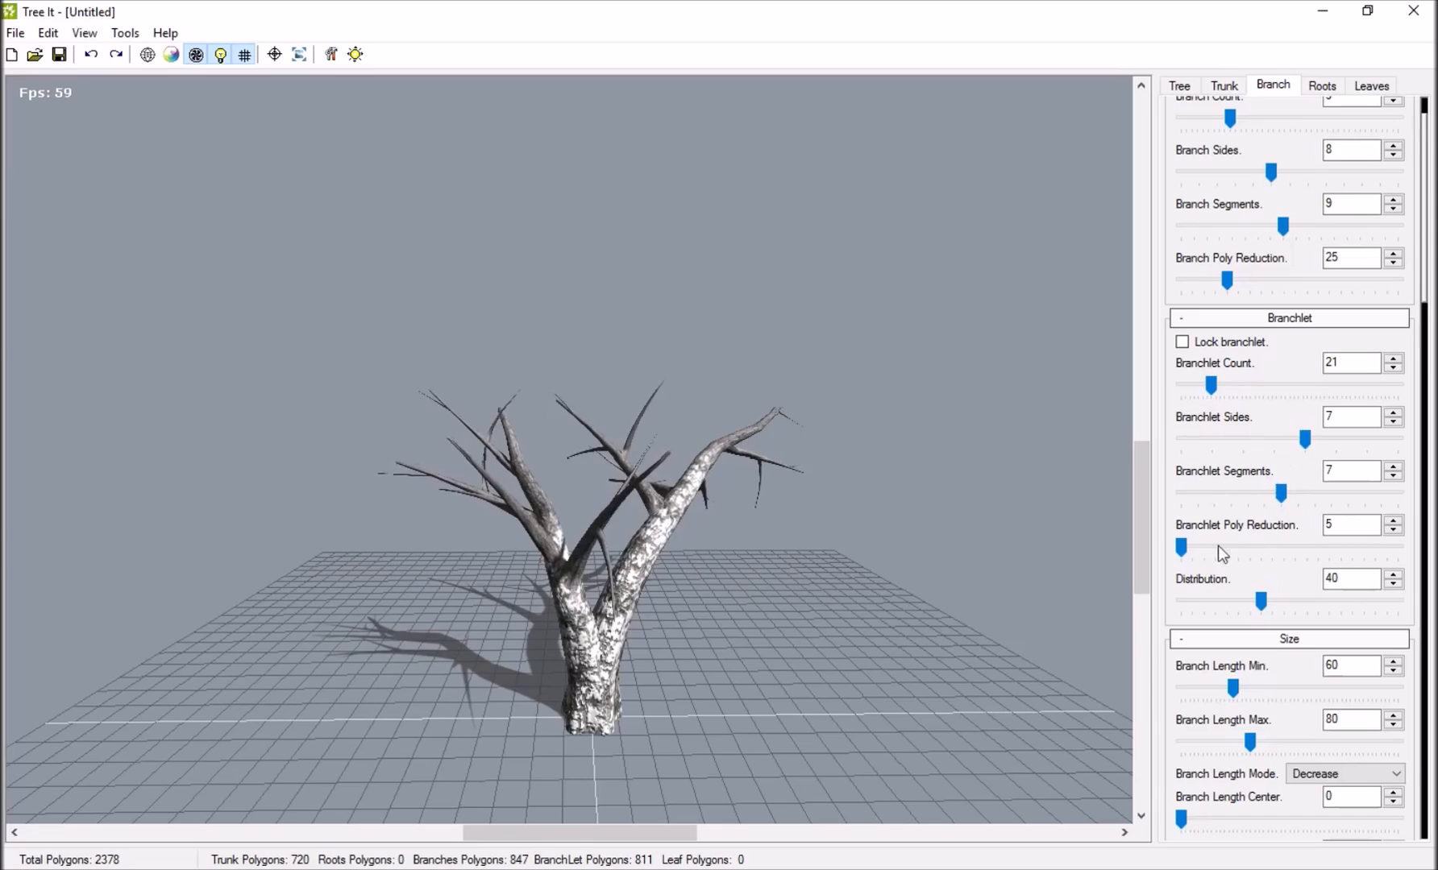
{"action": "left_click_drag", "start_coordinate": [1182, 549], "coordinate": [1395, 544]}
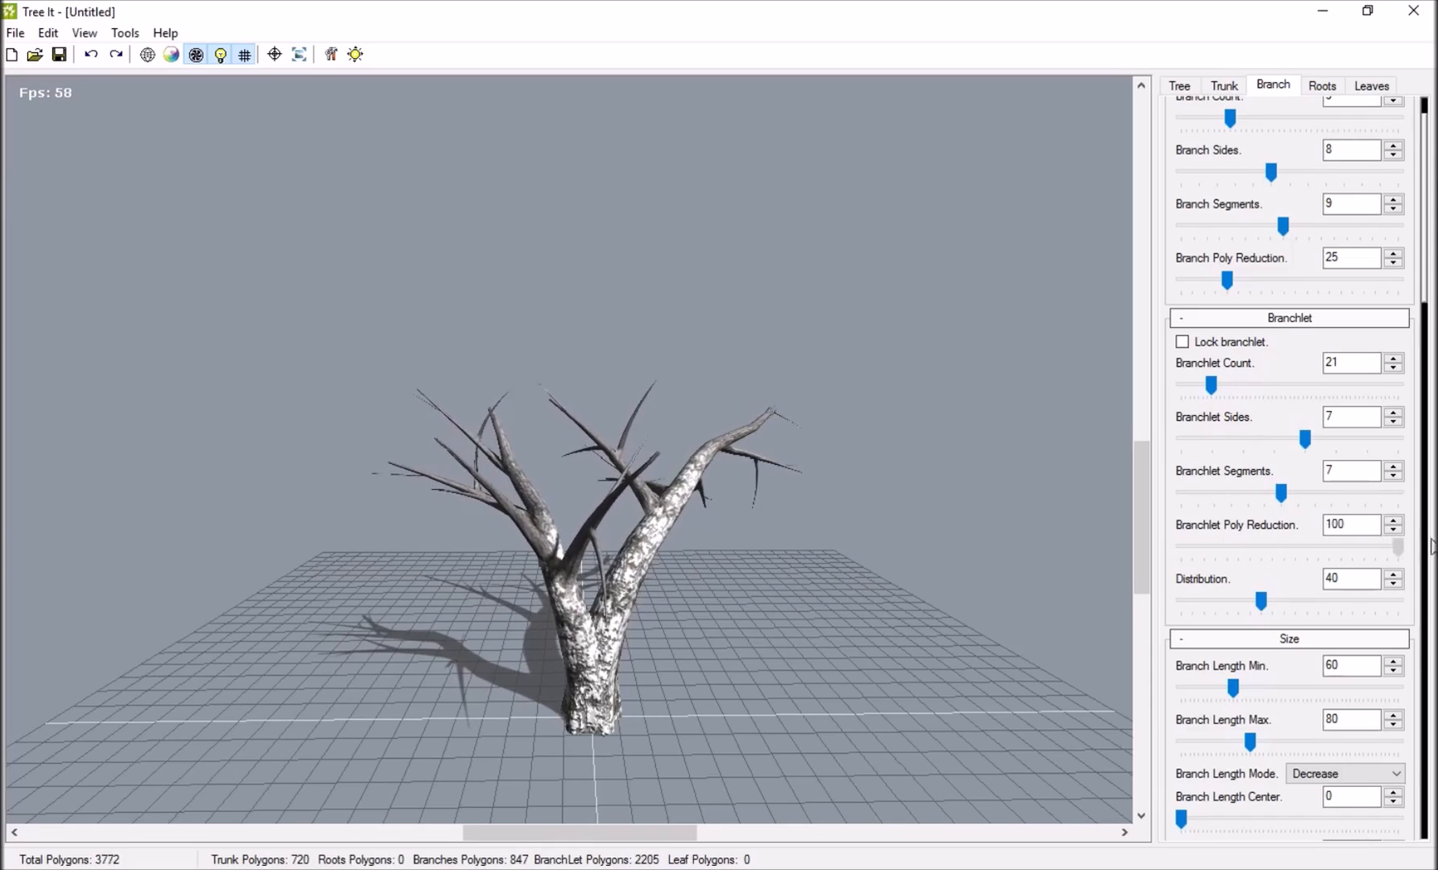
{"action": "left_click_drag", "start_coordinate": [1398, 549], "coordinate": [1133, 613]}
{"action": "left_click_drag", "start_coordinate": [672, 598], "coordinate": [946, 627]}
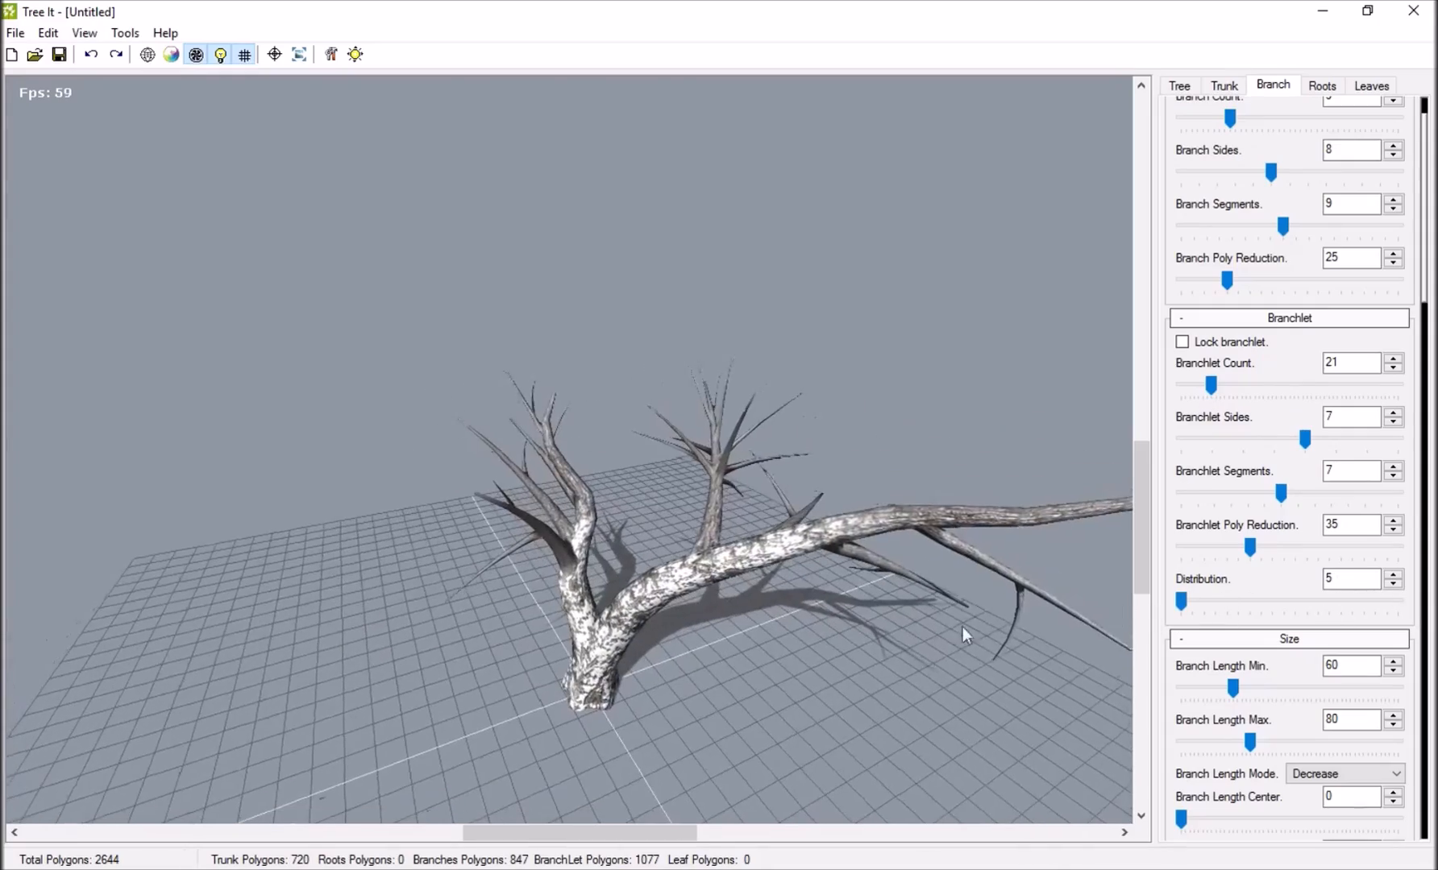
Set the branchlet Distribution to 100 and view the tree from different sides.
{"action": "left_click_drag", "start_coordinate": [1112, 579], "coordinate": [290, 476]}
{"action": "left_click_drag", "start_coordinate": [1183, 602], "coordinate": [1398, 601]}
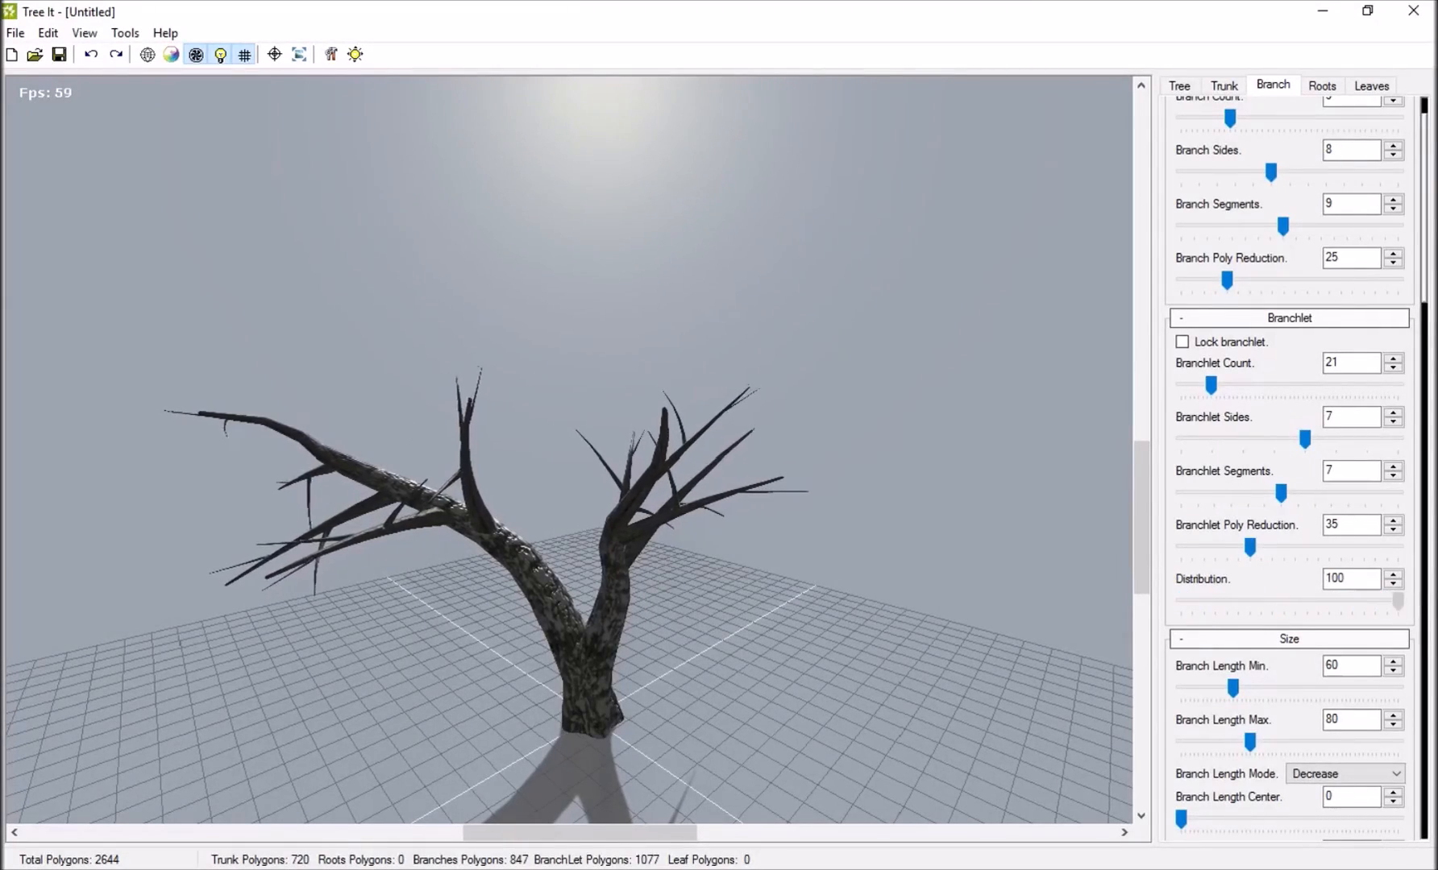
{"action": "left_click_drag", "start_coordinate": [513, 577], "coordinate": [508, 468]}
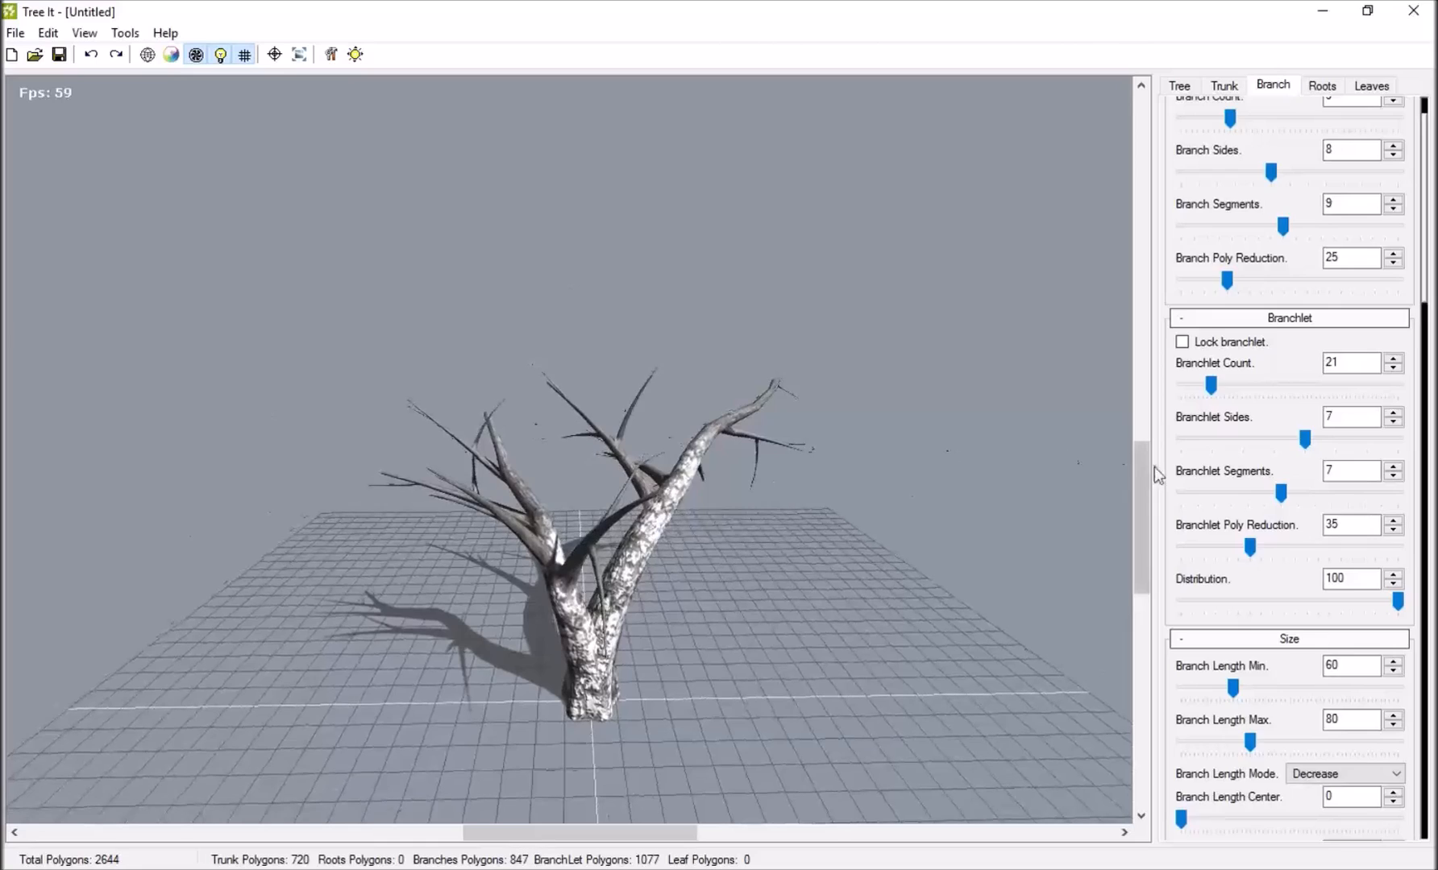
Set Branch Length Min to 35 and Branch Length Max to 90, and return Branch Length Center to 0 after testing it.
{"action": "scroll", "coordinate": [1241, 468], "scroll_direction": "down", "scroll_amount": 3}
{"action": "left_click_drag", "start_coordinate": [1230, 509], "coordinate": [1210, 509]}
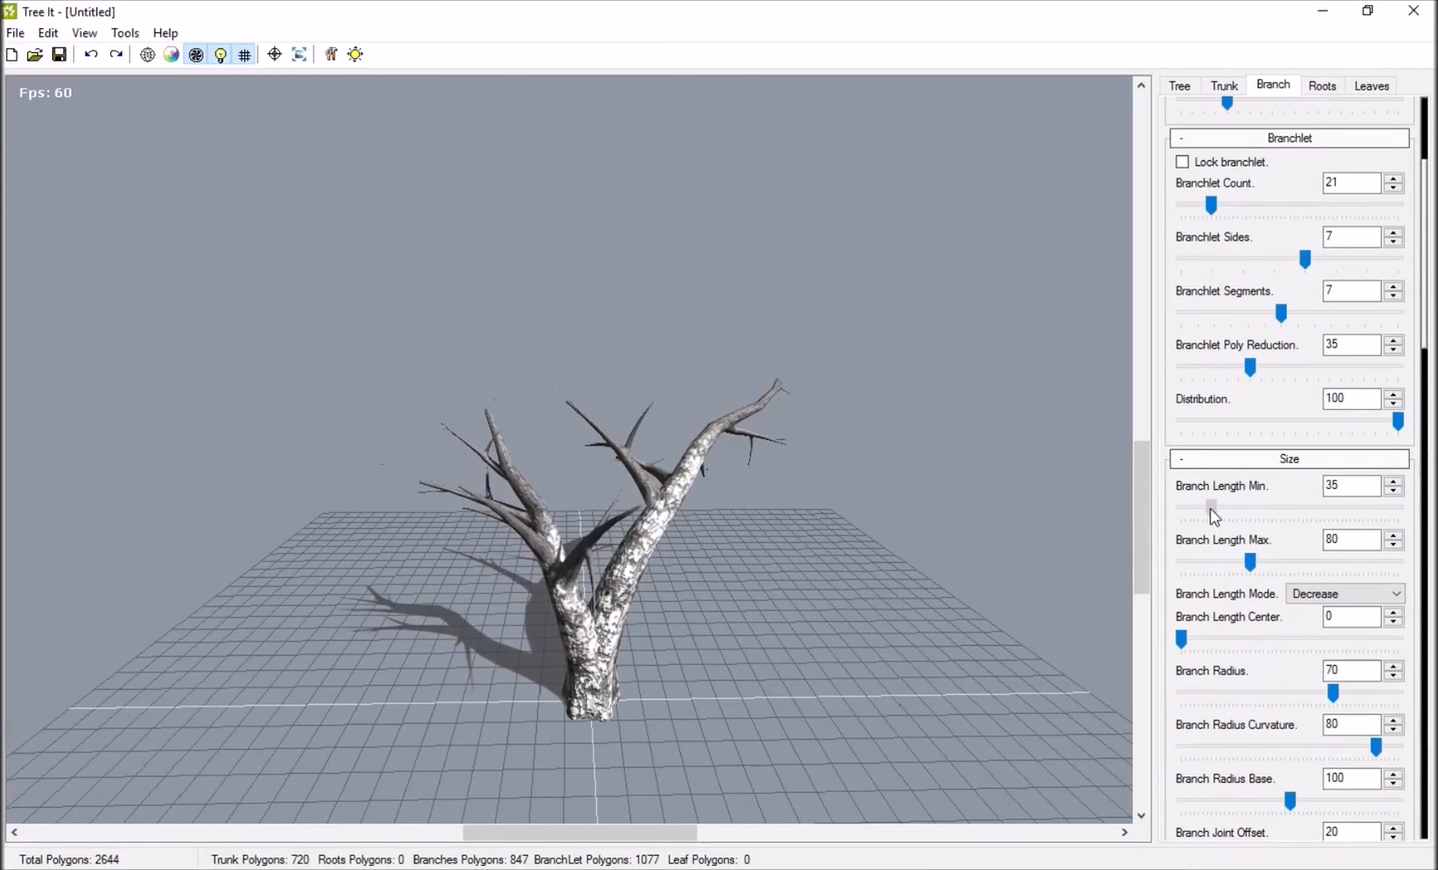
{"action": "mouse_move", "coordinate": [1251, 562]}
{"action": "left_mouse_down"}
{"action": "mouse_move", "coordinate": [1275, 562]}
{"action": "mouse_move", "coordinate": [1259, 562]}
{"action": "left_mouse_up"}
{"action": "scroll", "coordinate": [1210, 538], "scroll_direction": "down", "scroll_amount": 1}
{"action": "scroll", "coordinate": [1209, 538], "scroll_direction": "down", "scroll_amount": 1}
{"action": "mouse_move", "coordinate": [1181, 519]}
{"action": "left_mouse_down"}
{"action": "mouse_move", "coordinate": [1209, 522]}
{"action": "mouse_move", "coordinate": [1180, 523]}
{"action": "left_mouse_up"}
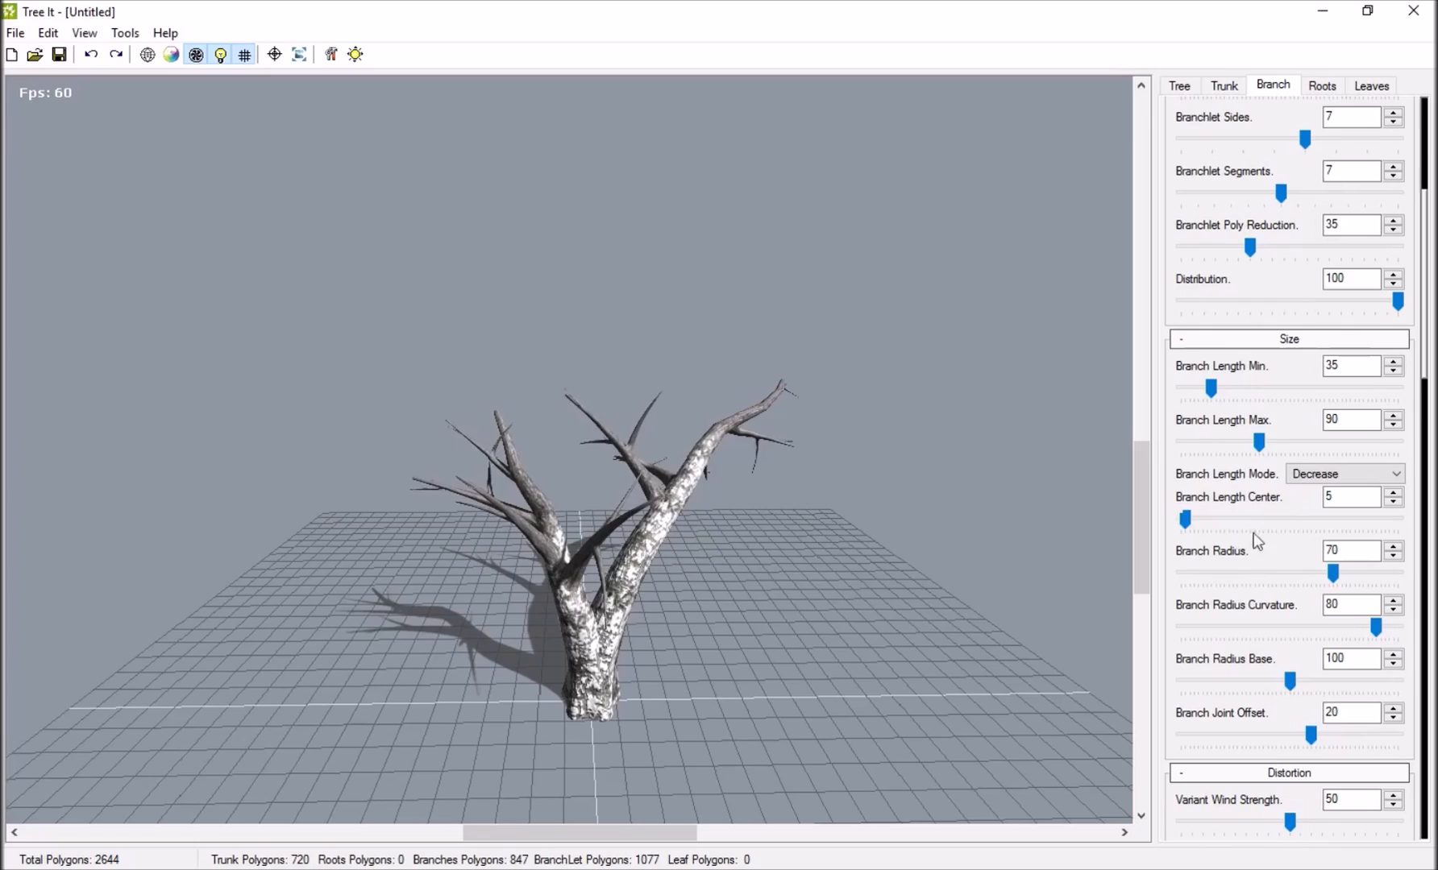
Try a Branch Radius of 100 and settle on 54 for thinner branches.
{"action": "left_click_drag", "start_coordinate": [1333, 573], "coordinate": [1404, 577]}
{"action": "left_click_drag", "start_coordinate": [682, 526], "coordinate": [693, 579]}
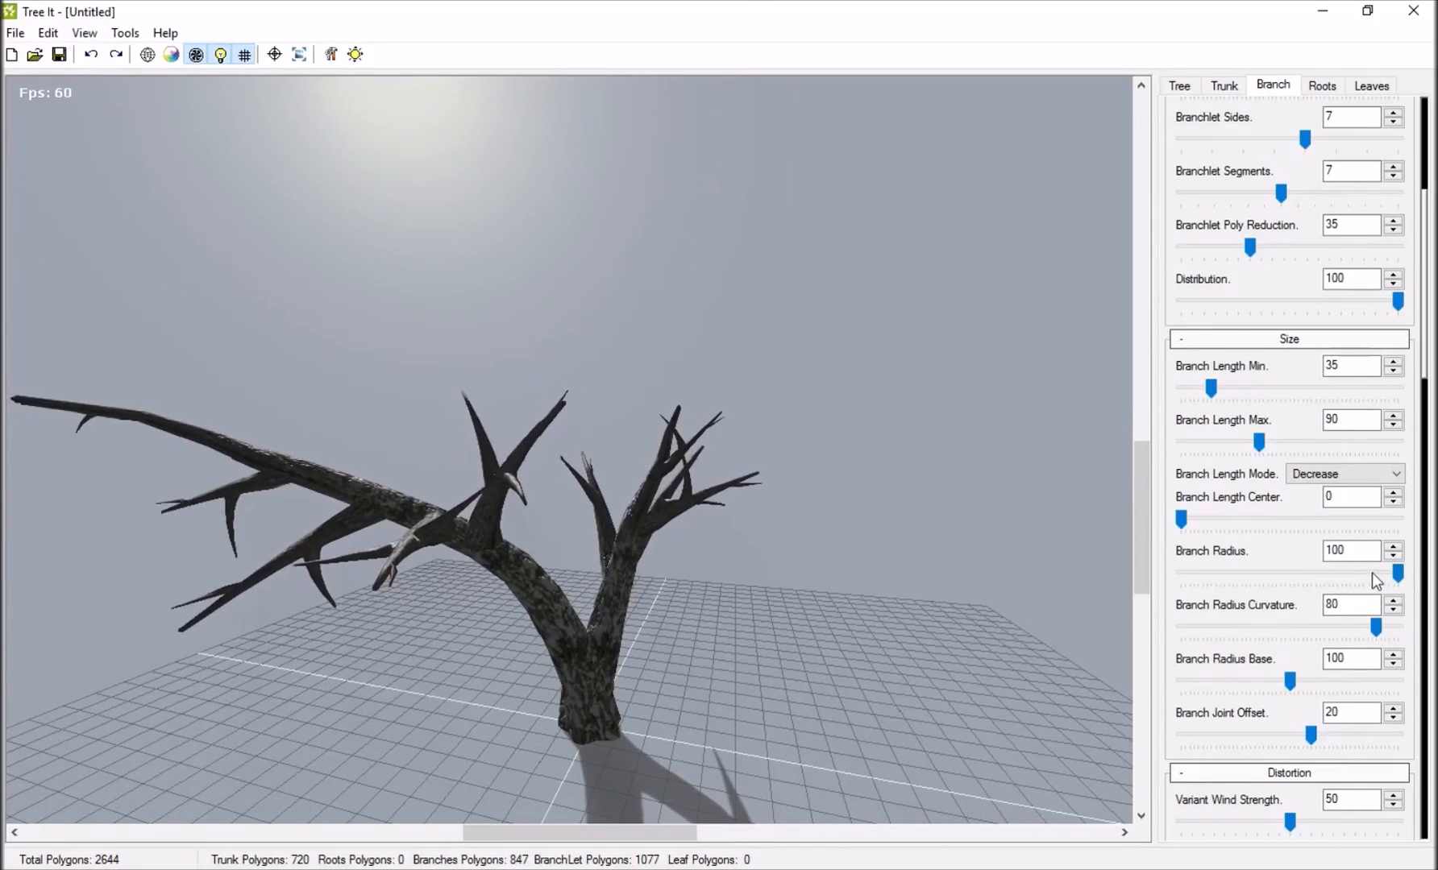
{"action": "left_click_drag", "start_coordinate": [1406, 578], "coordinate": [1298, 582]}
{"action": "scroll", "coordinate": [1226, 625], "scroll_direction": "down", "scroll_amount": 2}
{"action": "scroll", "coordinate": [1227, 625], "scroll_direction": "down", "scroll_amount": 1}
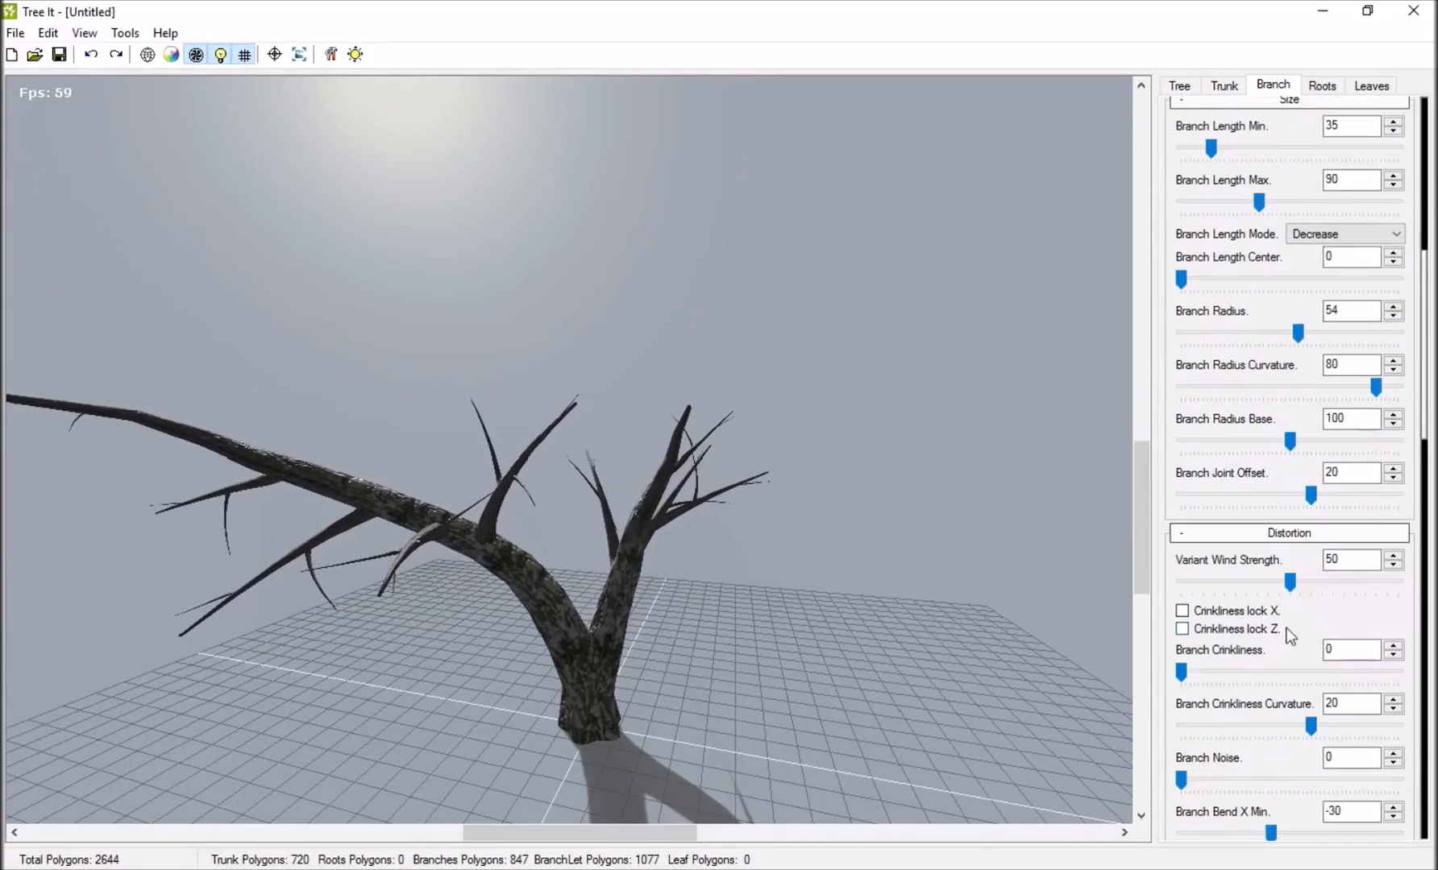
{"action": "left_click_drag", "start_coordinate": [524, 534], "coordinate": [886, 516]}
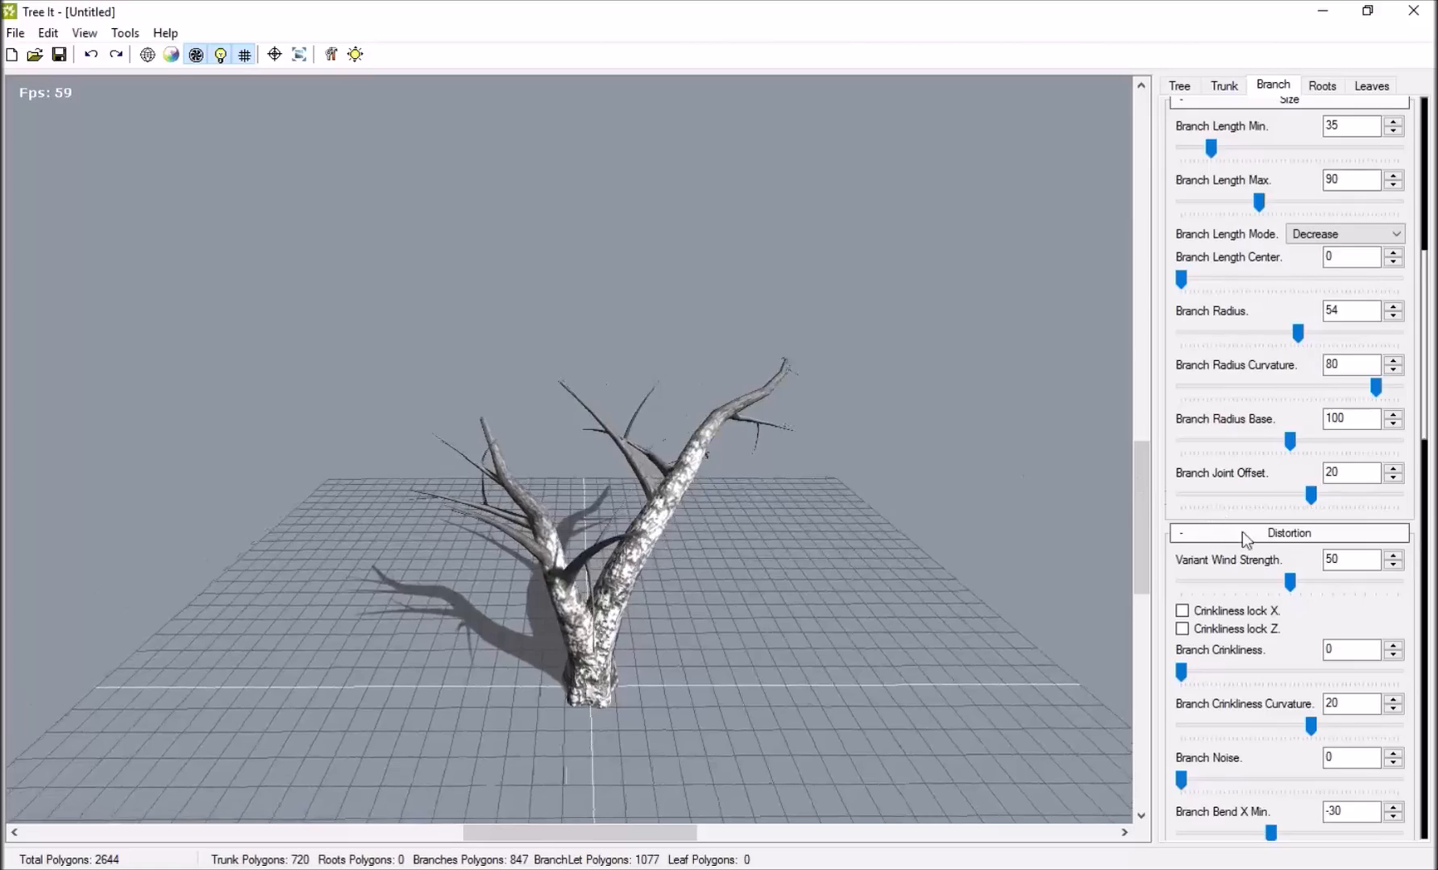
Bend the branches by setting Branch Bend X Min to -90 and Branch Bend X Max to 66.
{"action": "scroll", "coordinate": [1225, 548], "scroll_direction": "down", "scroll_amount": 3}
{"action": "mouse_move", "coordinate": [1182, 598]}
{"action": "left_mouse_down"}
{"action": "mouse_move", "coordinate": [1247, 601]}
{"action": "mouse_move", "coordinate": [1181, 602]}
{"action": "left_mouse_up"}
{"action": "scroll", "coordinate": [1273, 484], "scroll_direction": "down", "scroll_amount": 3}
{"action": "left_click_drag", "start_coordinate": [1288, 467], "coordinate": [1330, 467]}
{"action": "left_click_drag", "start_coordinate": [1270, 414], "coordinate": [1232, 420]}
{"action": "scroll", "coordinate": [1226, 484], "scroll_direction": "down", "scroll_amount": 1}
{"action": "scroll", "coordinate": [1227, 484], "scroll_direction": "down", "scroll_amount": 1}
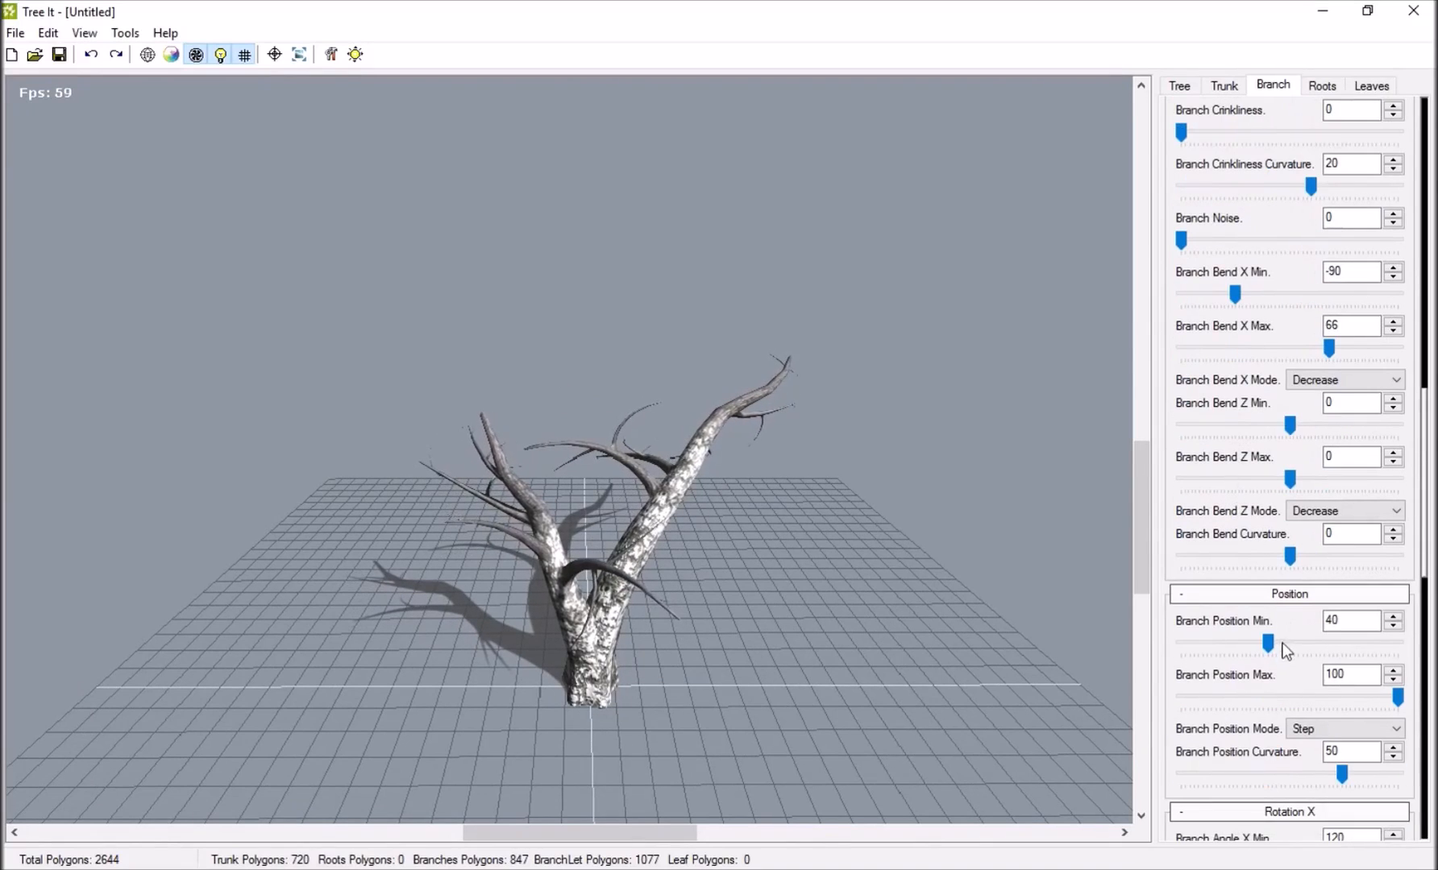
Set Branch Bend Z Max to 42 and Branch Bend Z Min to -48, and look over the remaining branch settings.
{"action": "left_click_drag", "start_coordinate": [1289, 478], "coordinate": [1315, 483]}
{"action": "left_click_drag", "start_coordinate": [1289, 423], "coordinate": [1256, 422]}
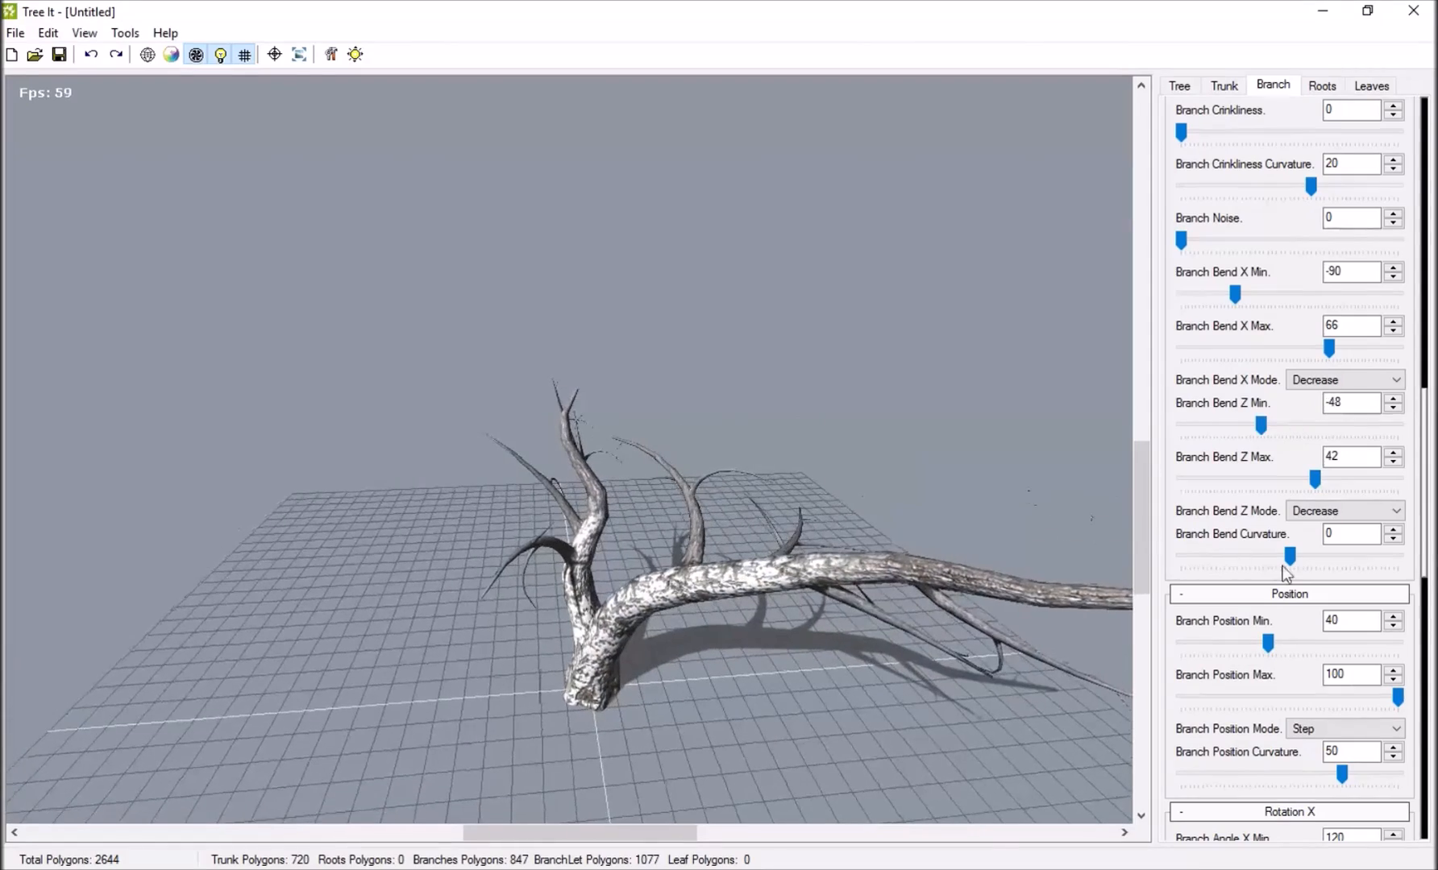
{"action": "scroll", "coordinate": [1296, 578], "scroll_direction": "down", "scroll_amount": 3}
{"action": "scroll", "coordinate": [1242, 528], "scroll_direction": "down", "scroll_amount": 4}
{"action": "scroll", "coordinate": [1202, 483], "scroll_direction": "down", "scroll_amount": 10}
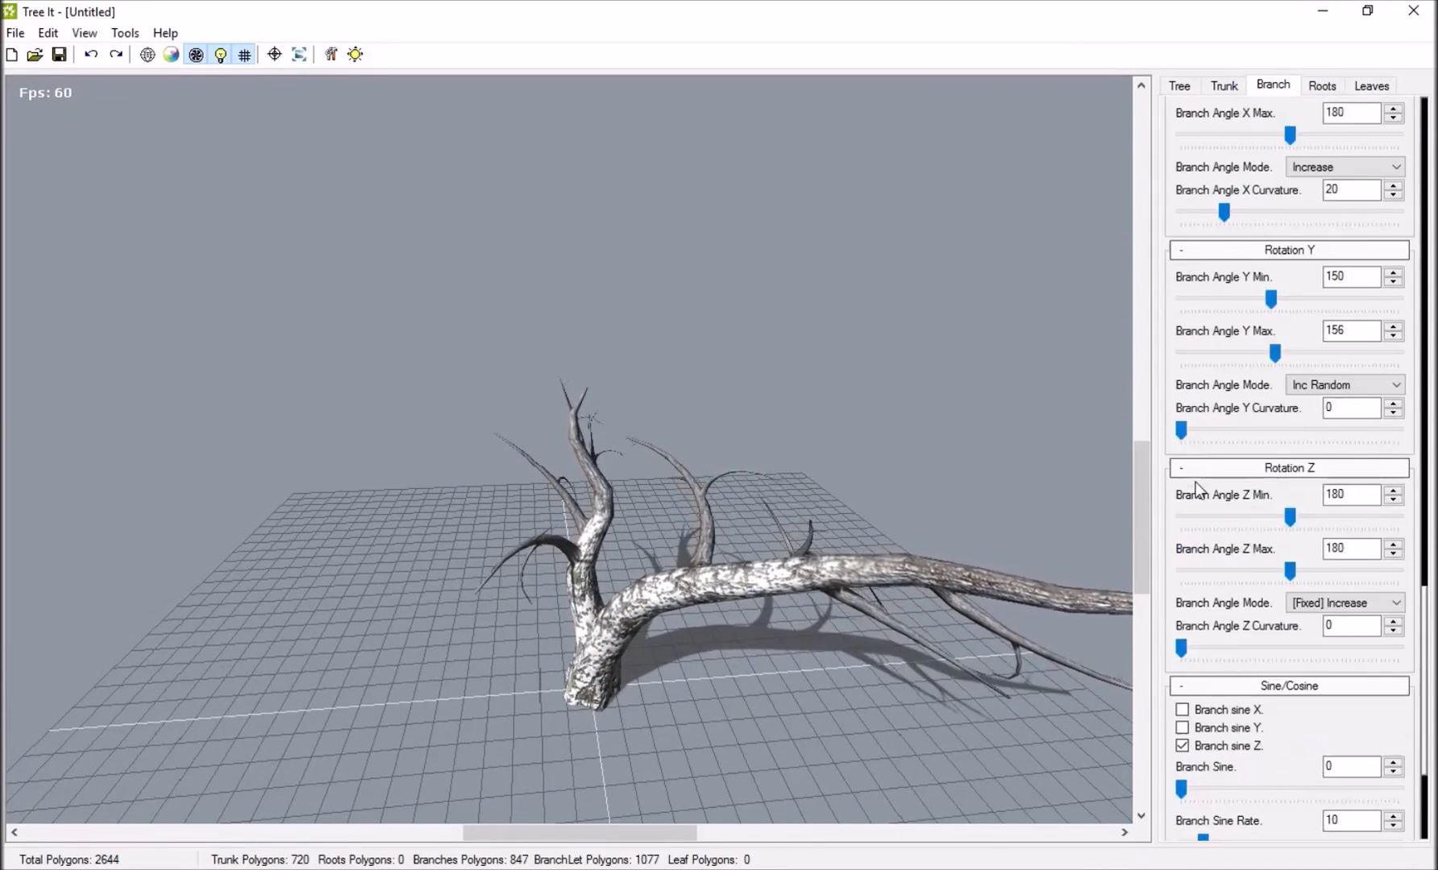
{"action": "left_click_drag", "start_coordinate": [790, 446], "coordinate": [851, 298]}
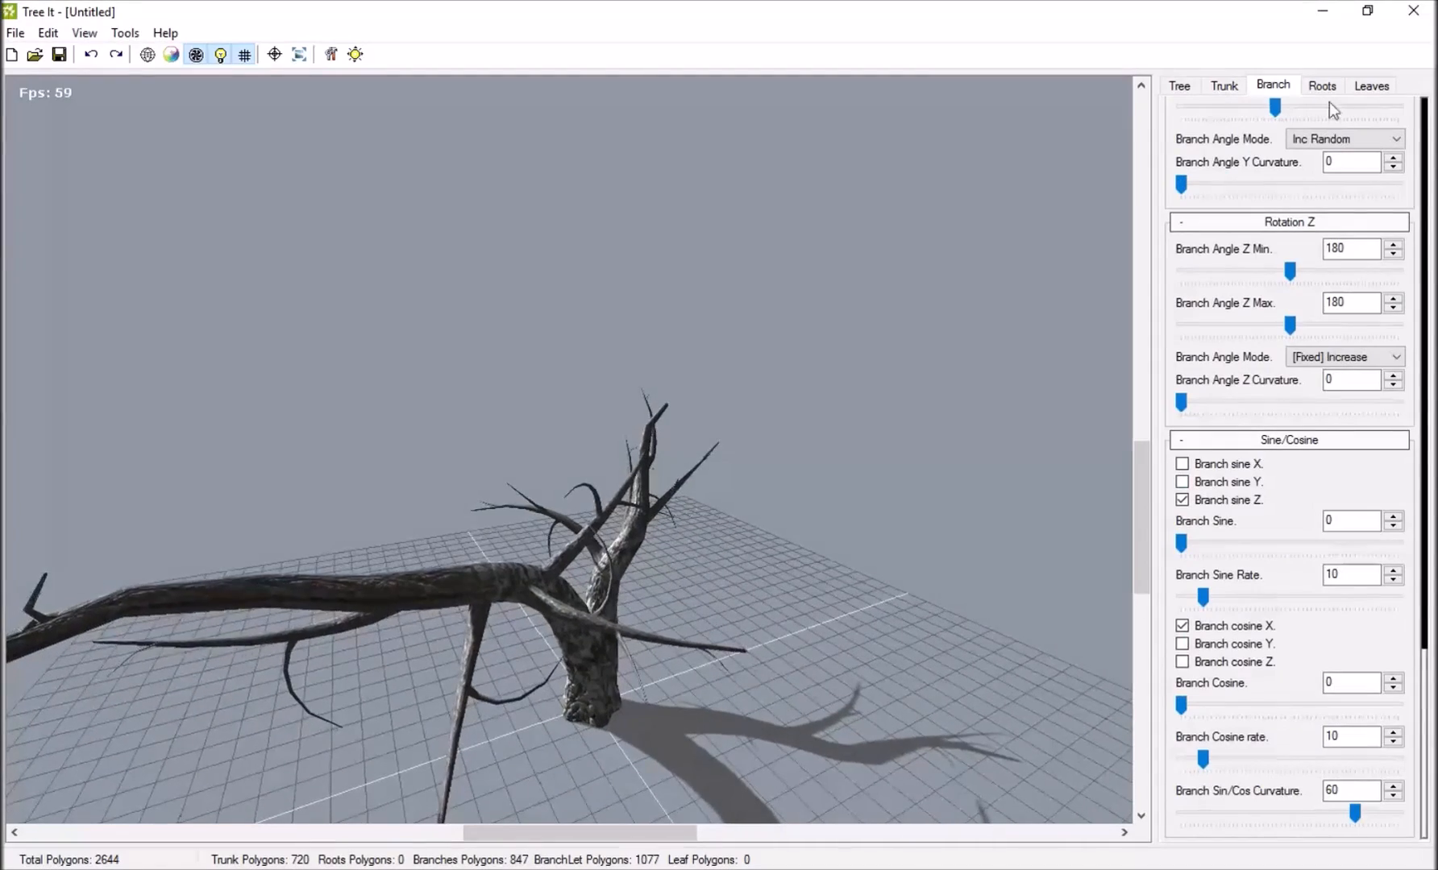
Add roots to the tree with a Roots Count of 3 and inspect them from several angles.
{"action": "left_click", "coordinate": [1322, 86]}
{"action": "left_click_drag", "start_coordinate": [859, 360], "coordinate": [493, 231]}
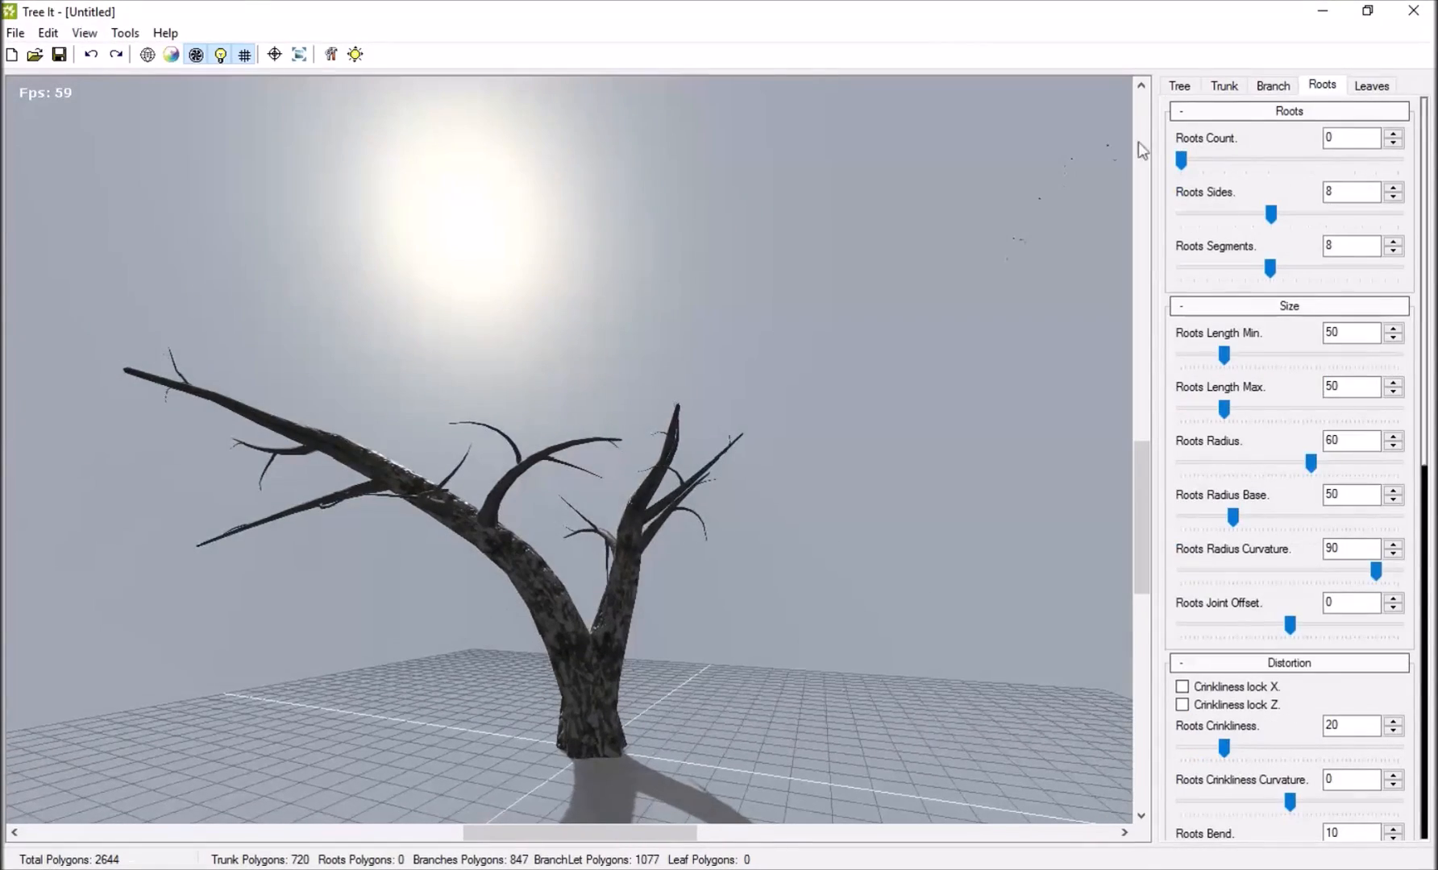
{"action": "left_click_drag", "start_coordinate": [1181, 161], "coordinate": [1238, 171]}
{"action": "left_click_drag", "start_coordinate": [806, 323], "coordinate": [624, 686]}
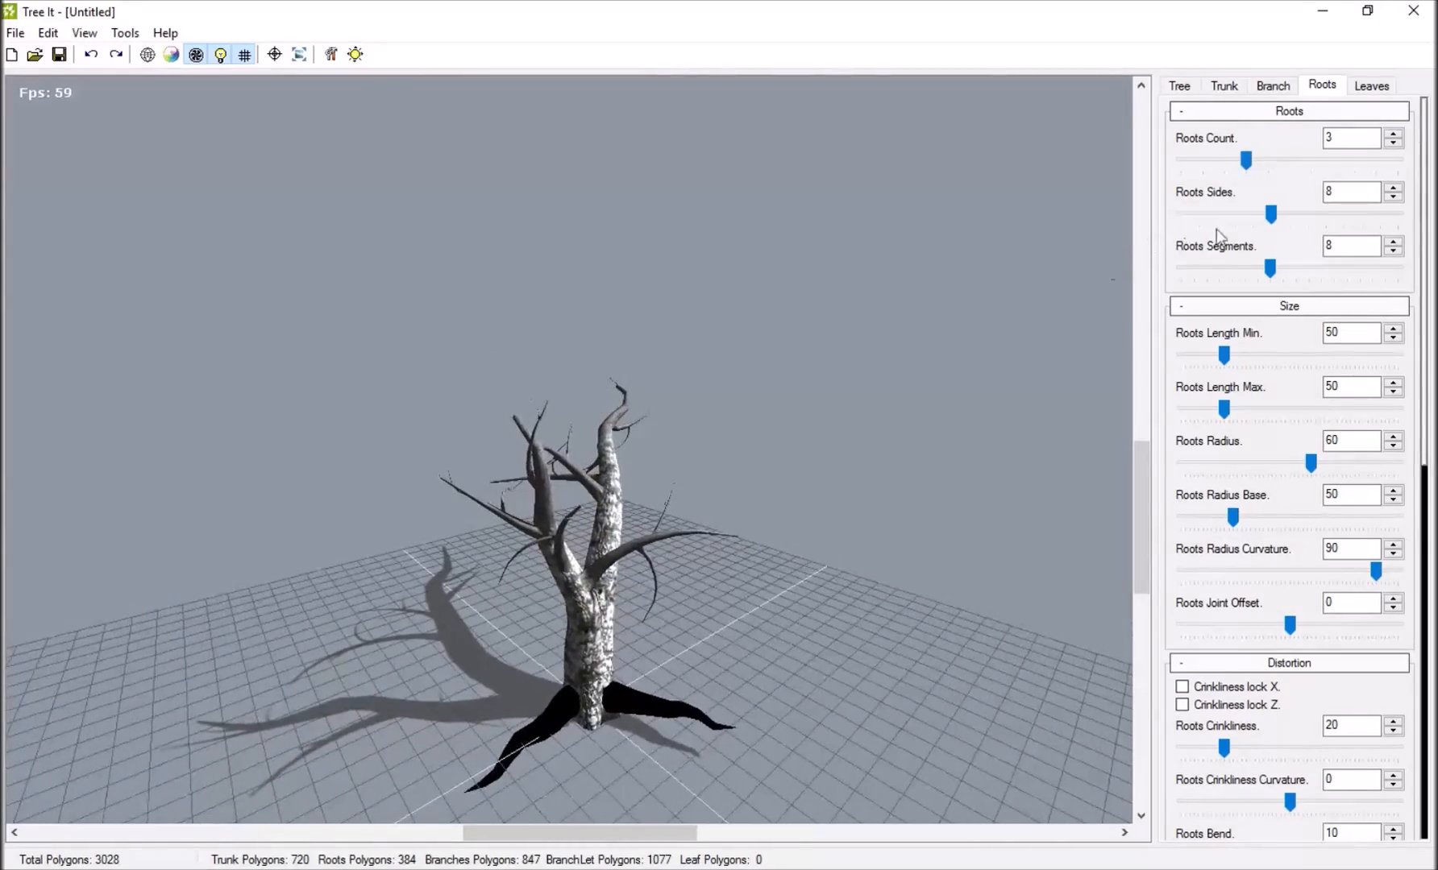
{"action": "left_click_drag", "start_coordinate": [761, 534], "coordinate": [1193, 311]}
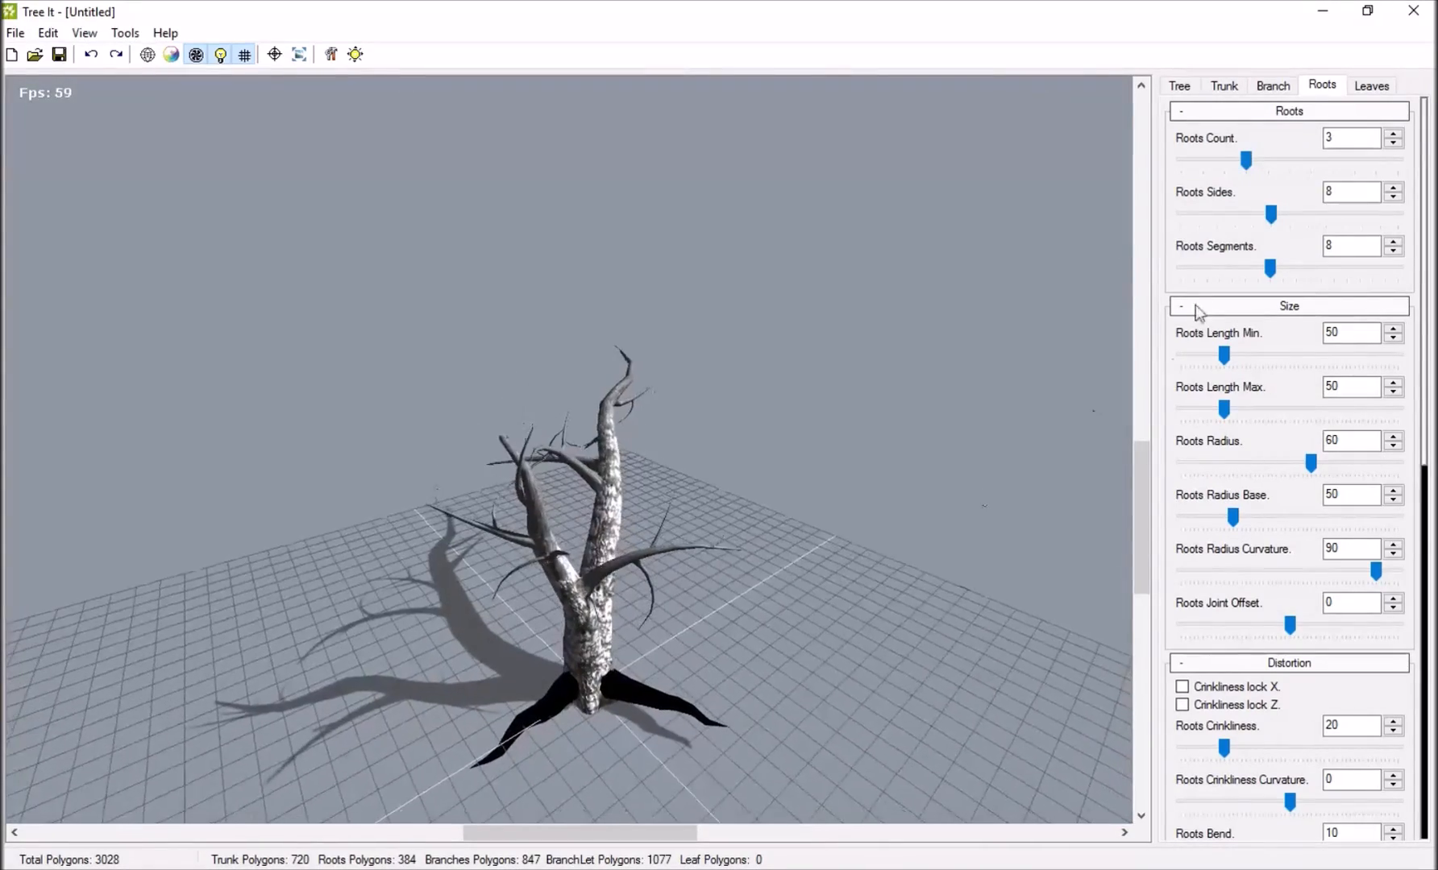
{"action": "mouse_move", "coordinate": [1248, 162]}
{"action": "left_mouse_down"}
{"action": "mouse_move", "coordinate": [1207, 163]}
{"action": "mouse_move", "coordinate": [1246, 160]}
{"action": "left_mouse_up"}
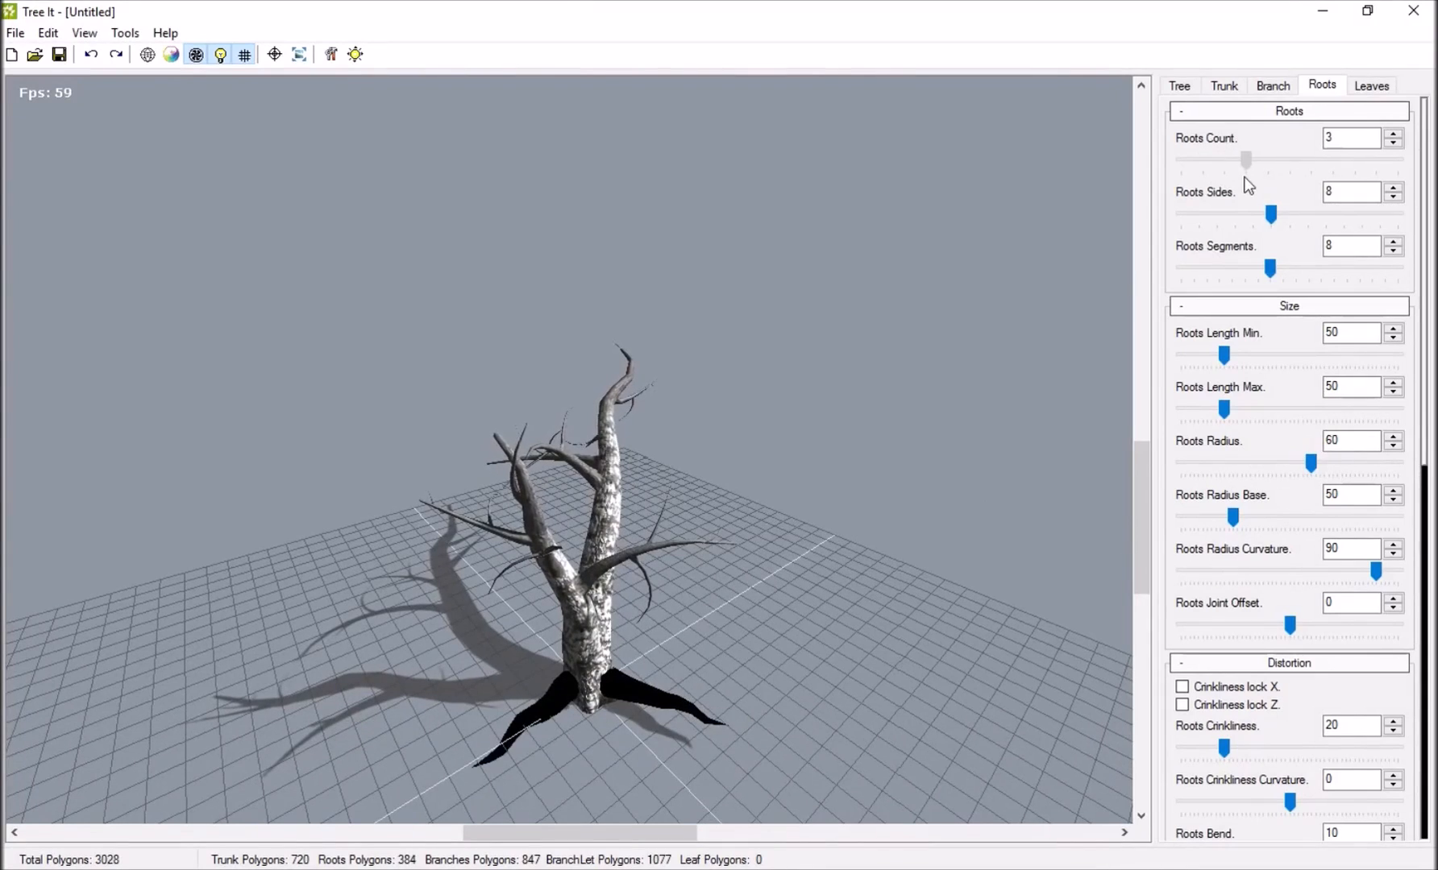
{"action": "left_click_drag", "start_coordinate": [452, 453], "coordinate": [1128, 386]}
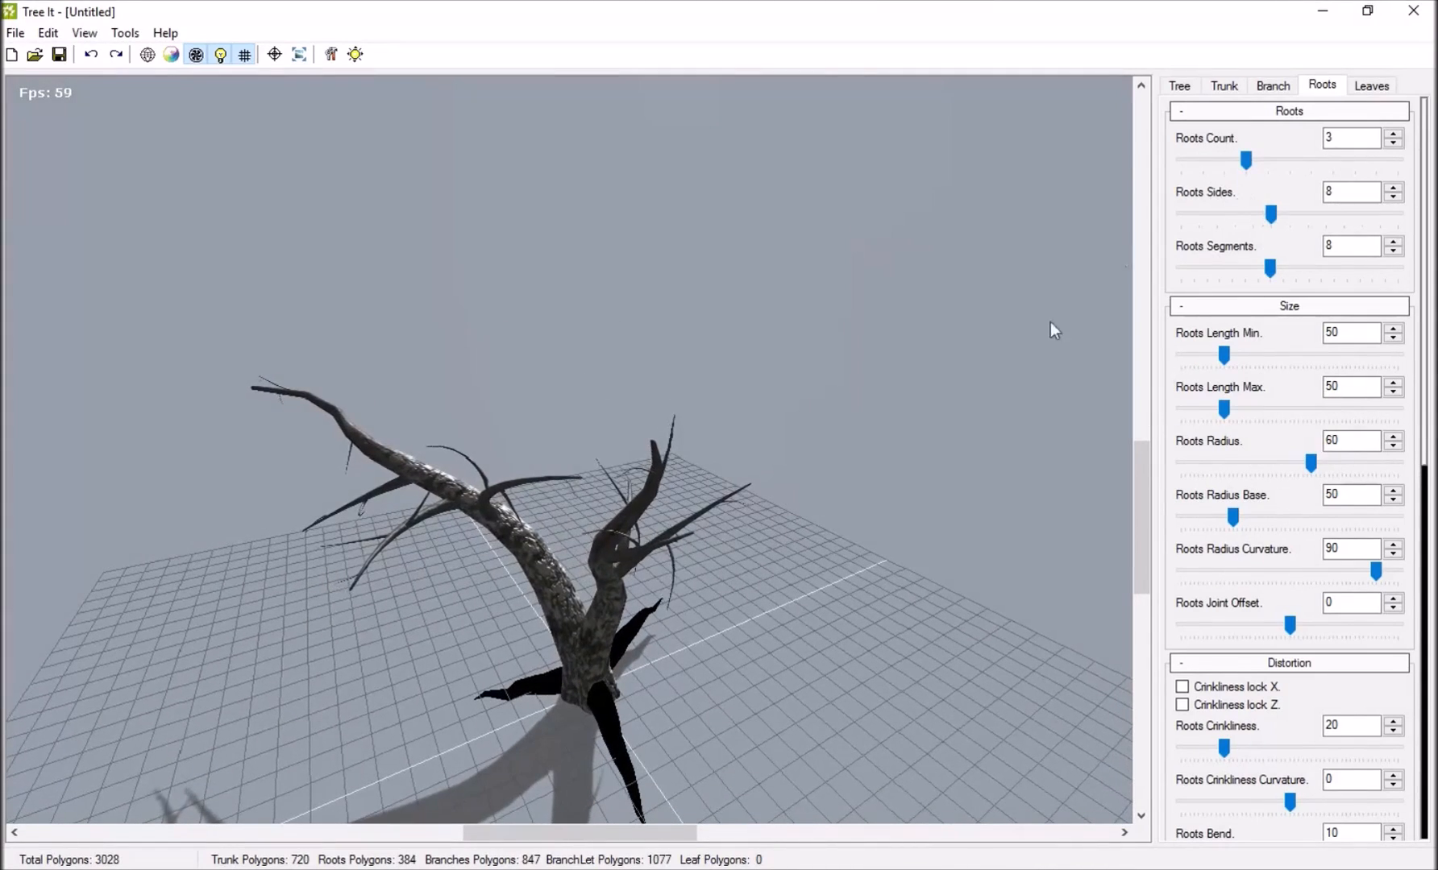
Keep Roots Sides at 8, set Roots Radius to 76 and set Roots Crinkliness to 32.
{"action": "mouse_move", "coordinate": [1272, 217]}
{"action": "left_mouse_down"}
{"action": "mouse_move", "coordinate": [1174, 229]}
{"action": "mouse_move", "coordinate": [1272, 229]}
{"action": "left_mouse_up"}
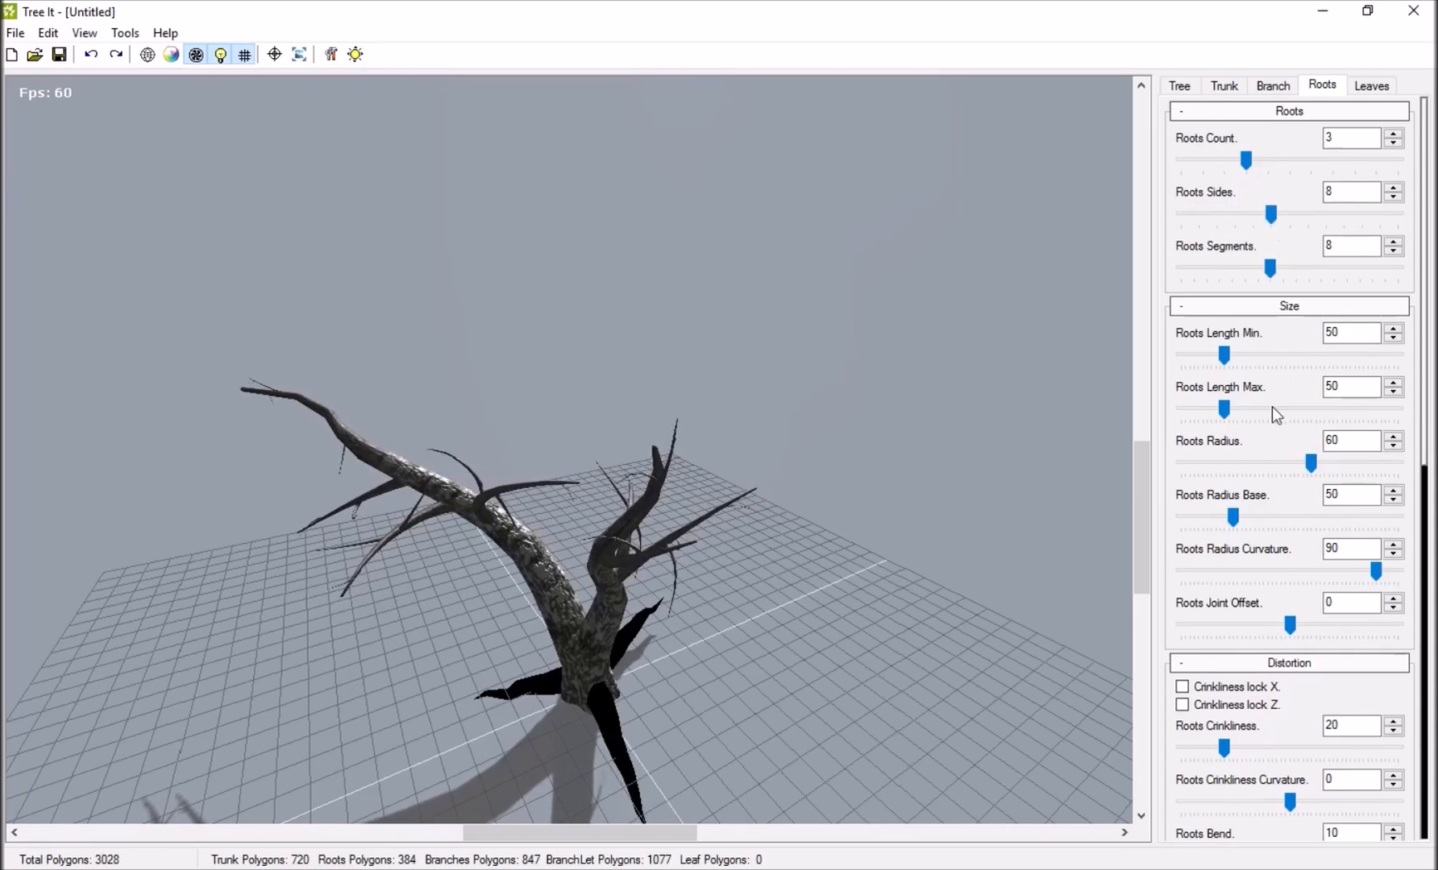
{"action": "scroll", "coordinate": [1271, 395], "scroll_direction": "down", "scroll_amount": 2}
{"action": "left_click_drag", "start_coordinate": [1311, 343], "coordinate": [1346, 343]}
{"action": "scroll", "coordinate": [1277, 474], "scroll_direction": "down", "scroll_amount": 3}
{"action": "left_click_drag", "start_coordinate": [1234, 449], "coordinate": [1252, 450]}
Set Roots Angle X Min to 102, Roots Angle X Max to 210 and Roots Bend to 6.
{"action": "scroll", "coordinate": [1258, 486], "scroll_direction": "down", "scroll_amount": 4}
{"action": "left_click_drag", "start_coordinate": [1270, 514], "coordinate": [1240, 517]}
{"action": "left_click_drag", "start_coordinate": [1315, 565], "coordinate": [1307, 562]}
{"action": "left_click_drag", "start_coordinate": [709, 379], "coordinate": [1120, 367]}
{"action": "scroll", "coordinate": [1300, 372], "scroll_direction": "down", "scroll_amount": 3}
{"action": "left_click_drag", "start_coordinate": [648, 687], "coordinate": [1163, 490]}
{"action": "scroll", "coordinate": [1267, 448], "scroll_direction": "up", "scroll_amount": 3}
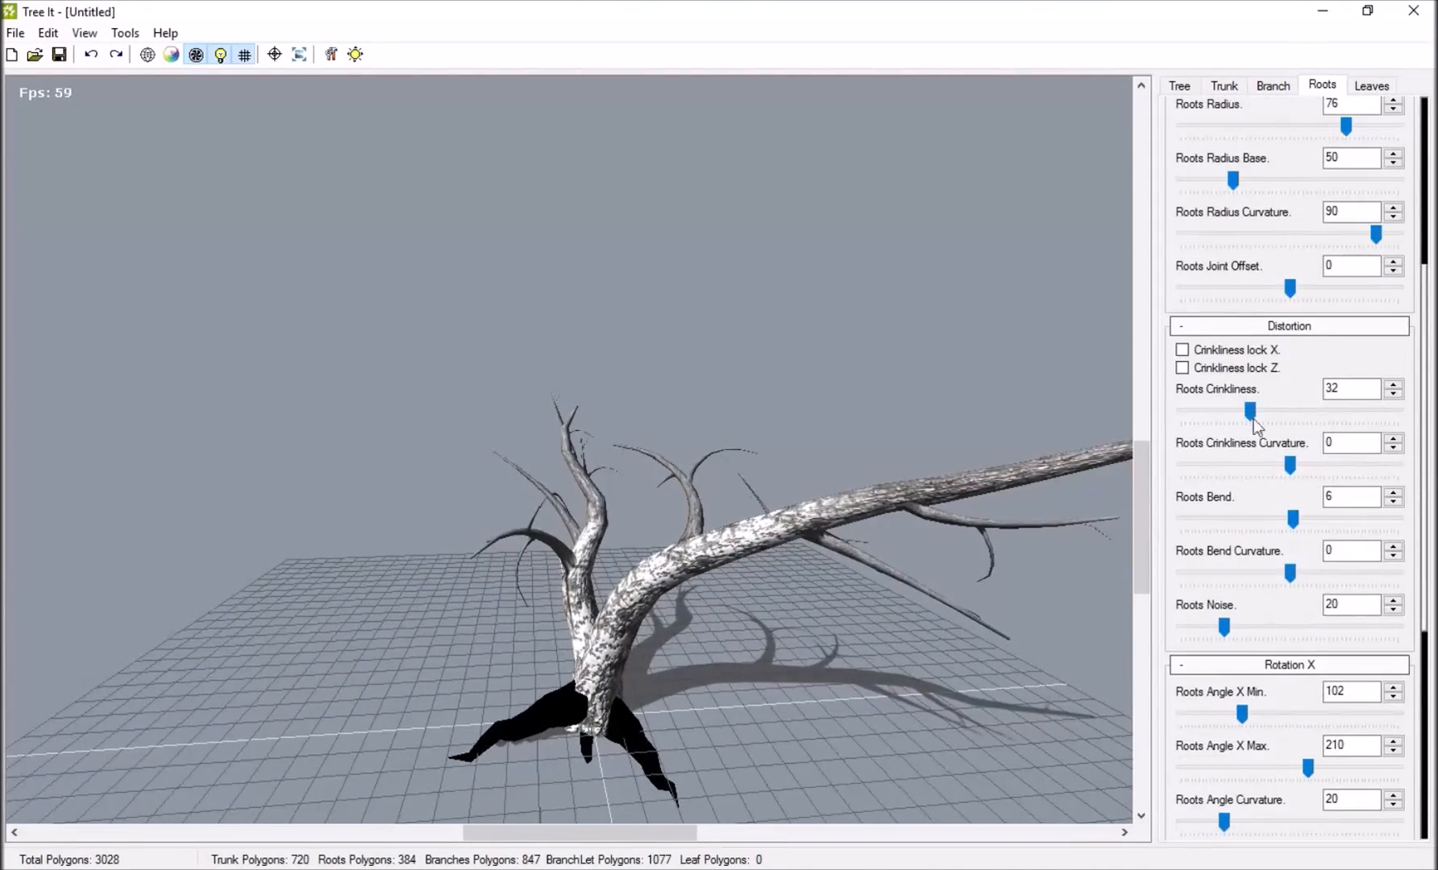
Preview the leaf02.dds and leaf03.dds leaf textures, and apply leaf01.dds as the base texture of the leaf layer.
{"action": "left_click", "coordinate": [1371, 84]}
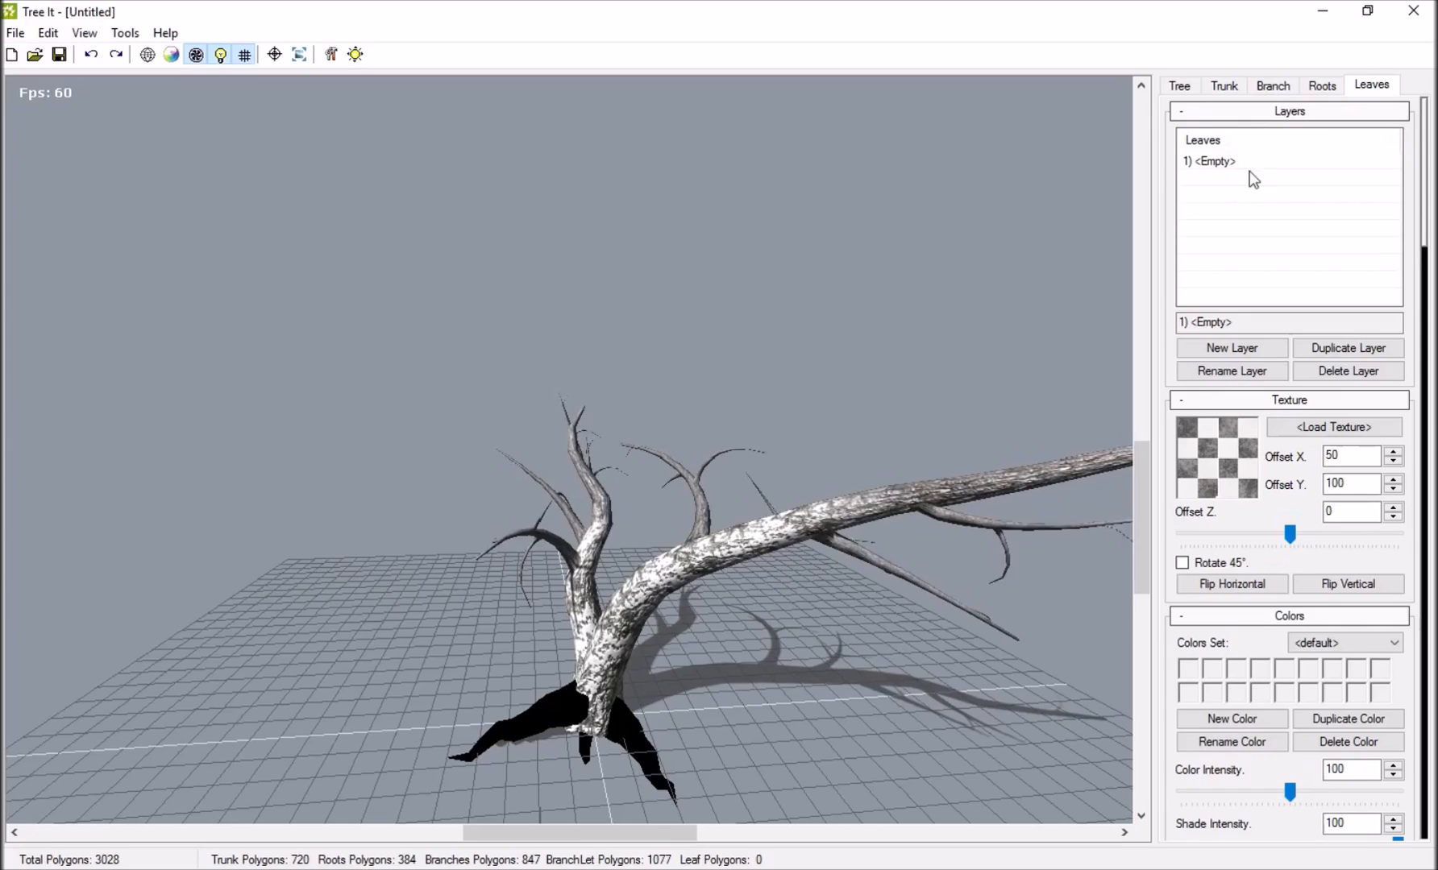
{"action": "left_click", "coordinate": [1314, 430]}
{"action": "left_click", "coordinate": [743, 395]}
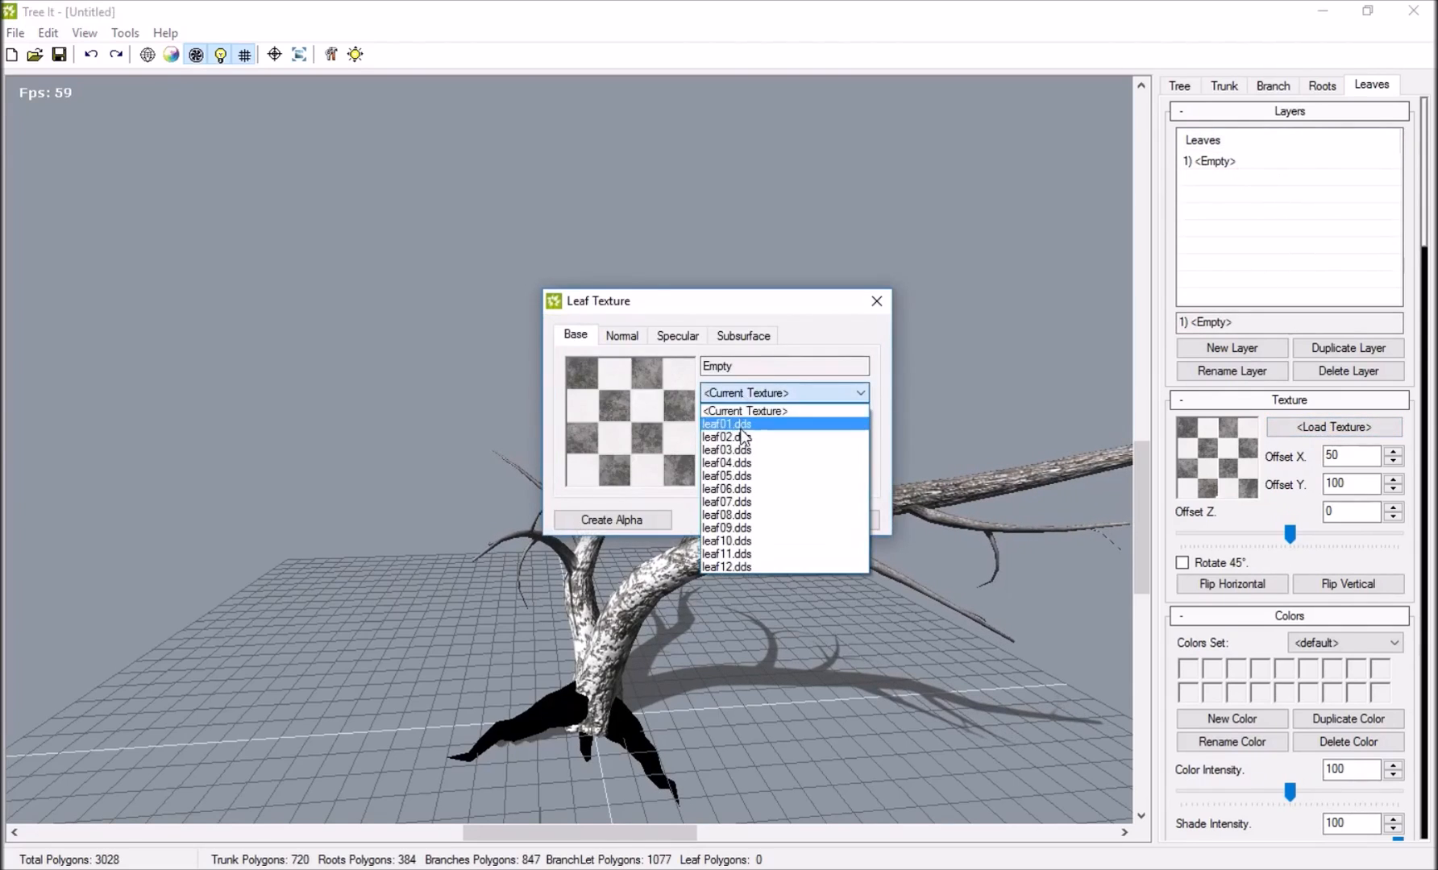
{"action": "left_click", "coordinate": [742, 425]}
{"action": "left_click", "coordinate": [738, 399]}
{"action": "left_click", "coordinate": [738, 435]}
{"action": "left_click", "coordinate": [739, 399]}
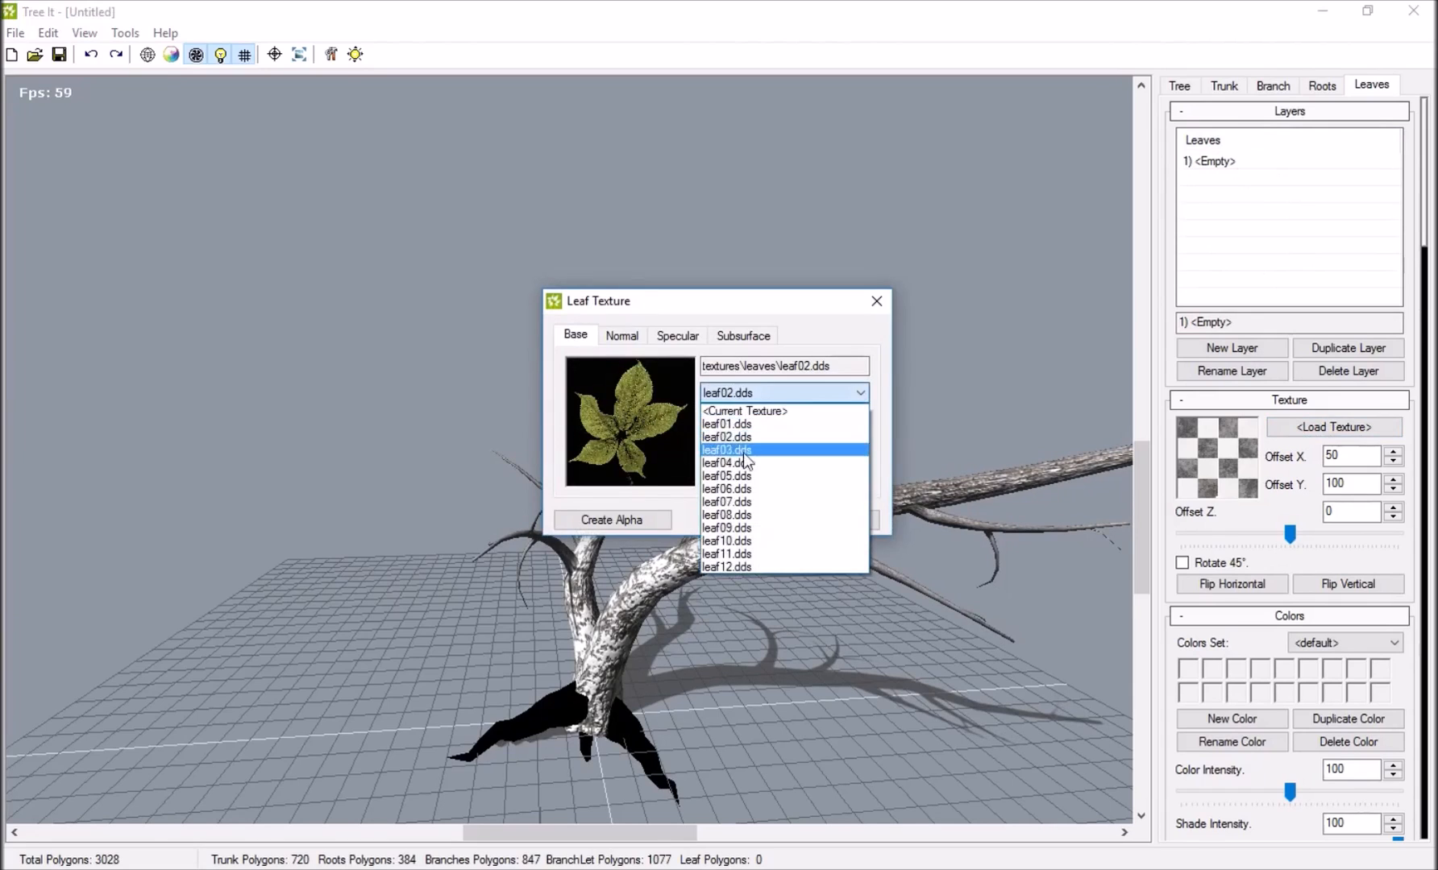
{"action": "left_click", "coordinate": [739, 457]}
{"action": "left_click", "coordinate": [739, 401]}
{"action": "left_click", "coordinate": [738, 422]}
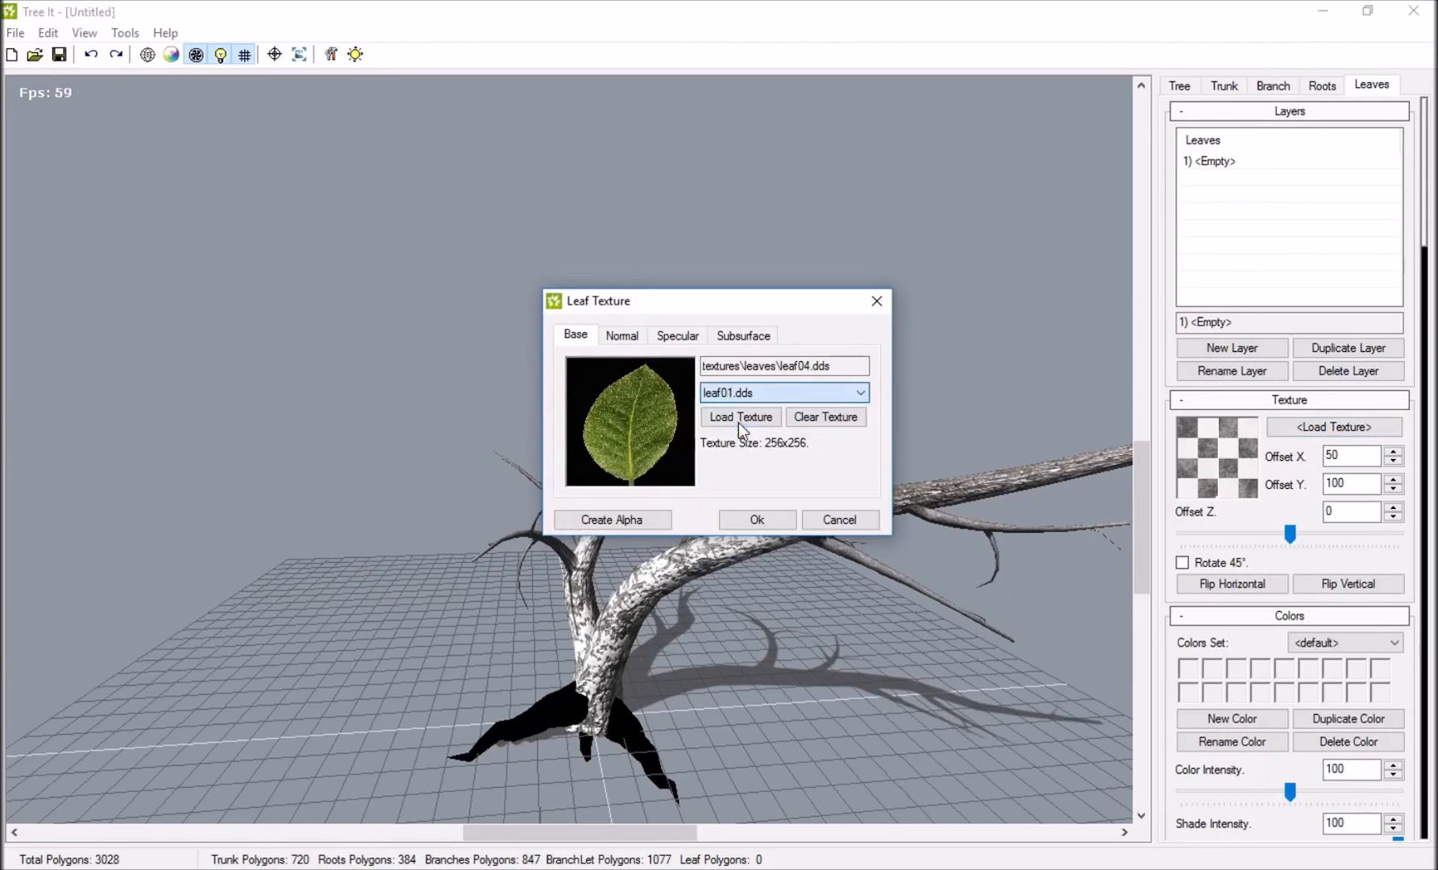
{"action": "left_click", "coordinate": [764, 516]}
Raise the Leaf Count from zero so leaves grow on the branches.
{"action": "scroll", "coordinate": [1259, 560], "scroll_direction": "down", "scroll_amount": 2}
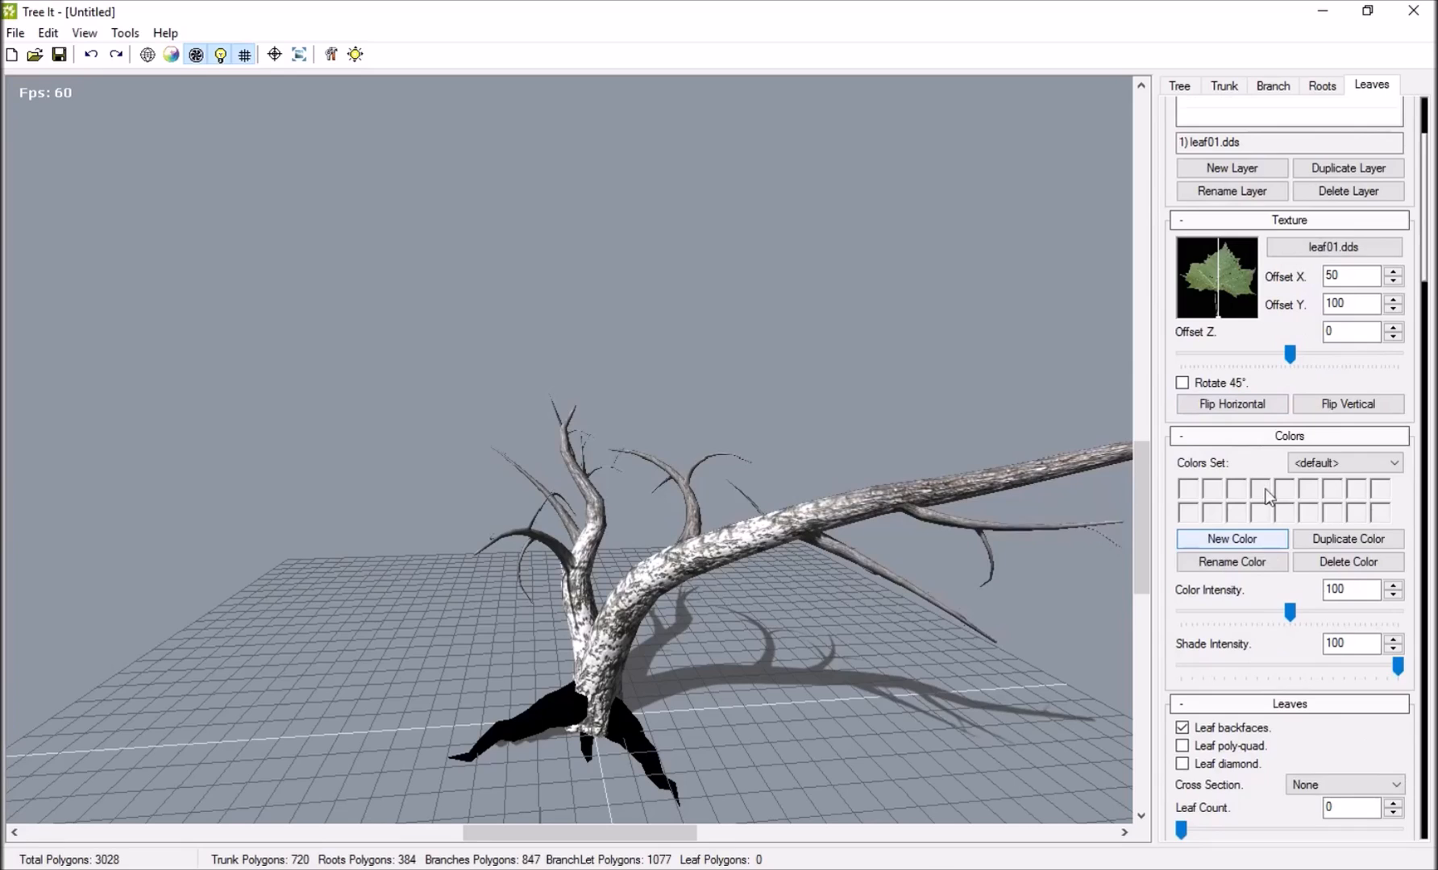
{"action": "scroll", "coordinate": [1225, 613], "scroll_direction": "down", "scroll_amount": 2}
{"action": "left_click_drag", "start_coordinate": [1183, 651], "coordinate": [1258, 680]}
Try the Cross and Halved leaf Cross Section options, and return the setting to None.
{"action": "left_click", "coordinate": [1322, 605]}
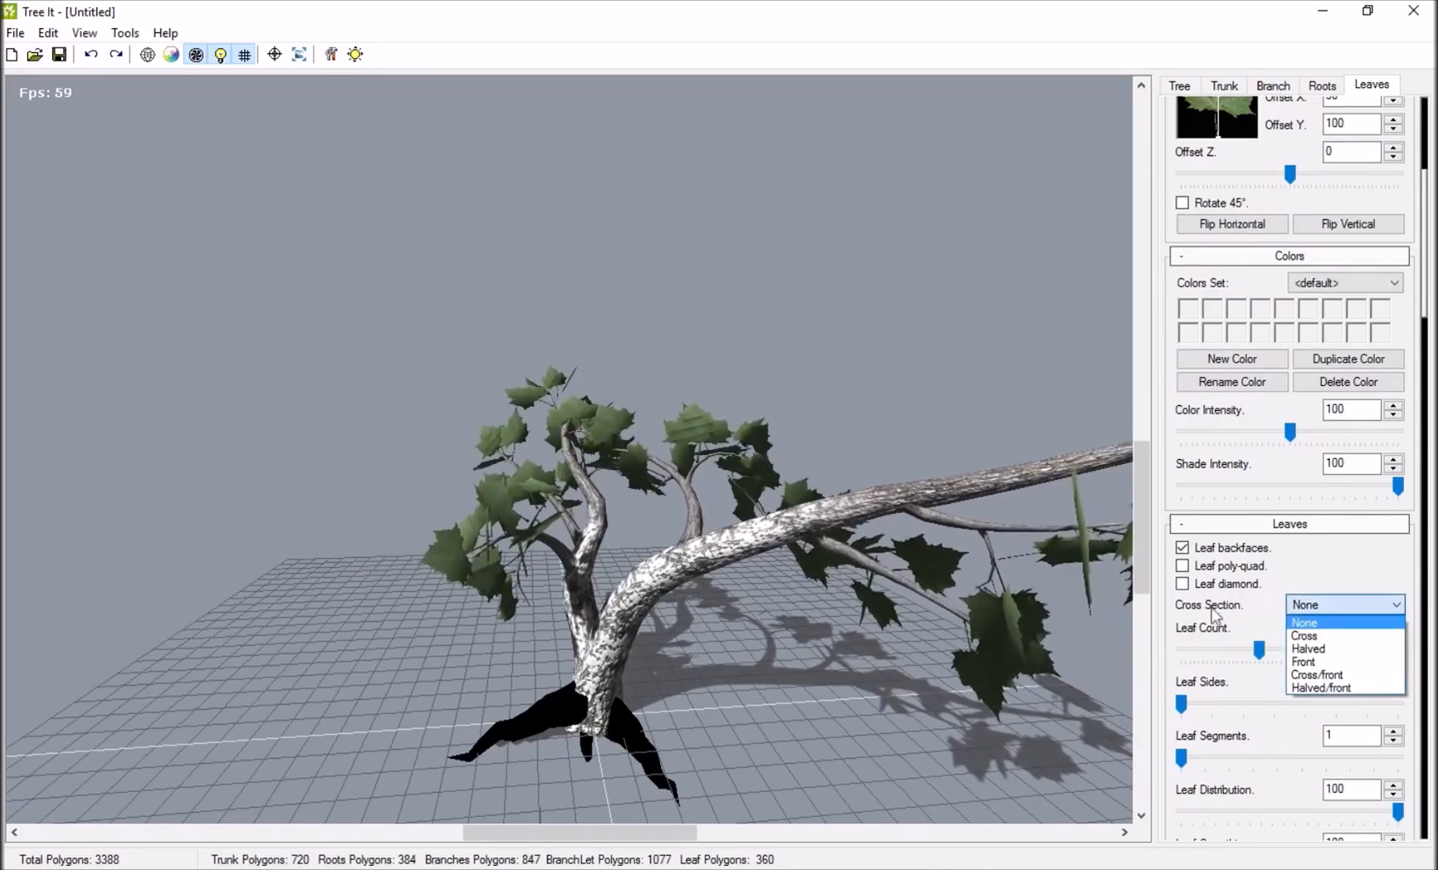
{"action": "left_click", "coordinate": [1309, 633]}
{"action": "left_click_drag", "start_coordinate": [1008, 540], "coordinate": [506, 482]}
{"action": "left_click", "coordinate": [1363, 605]}
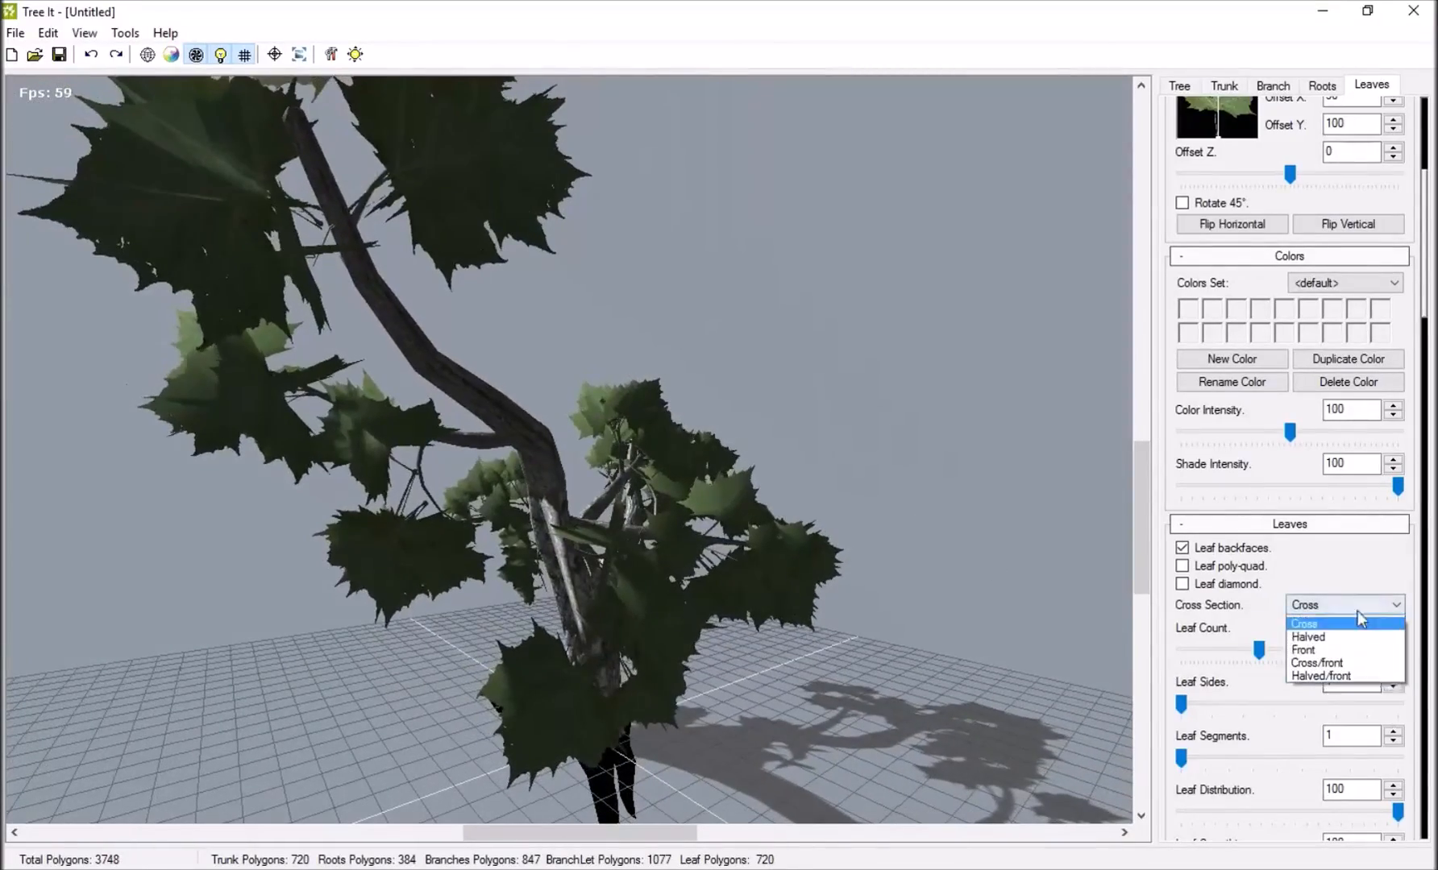
{"action": "left_click", "coordinate": [1322, 645]}
{"action": "left_click", "coordinate": [1320, 603]}
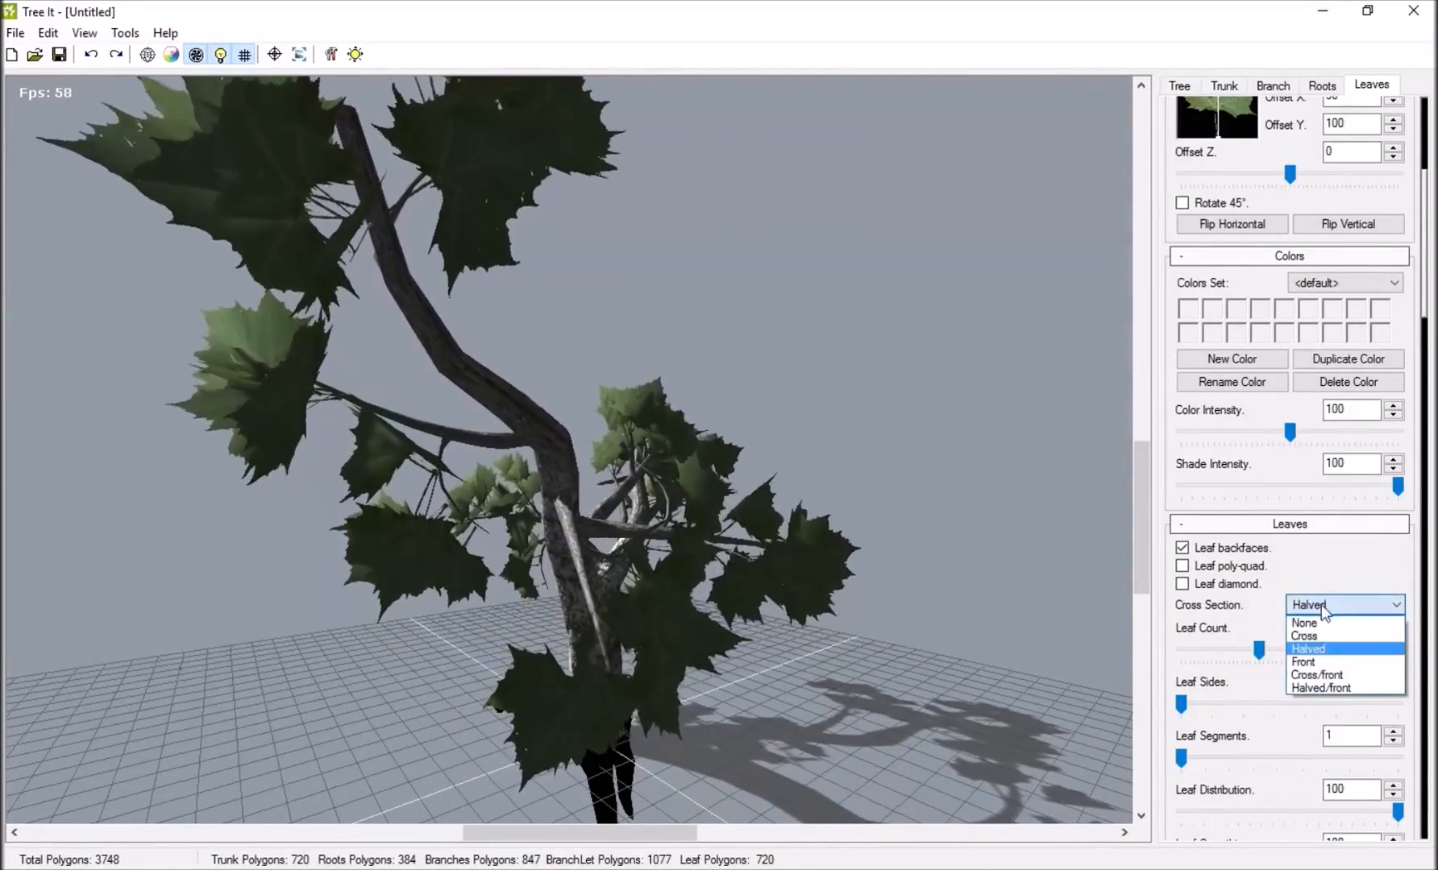
{"action": "left_click", "coordinate": [1321, 617]}
{"action": "left_click_drag", "start_coordinate": [564, 524], "coordinate": [613, 516]}
{"action": "scroll", "coordinate": [1326, 419], "scroll_direction": "up", "scroll_amount": 3}
{"action": "left_click_drag", "start_coordinate": [618, 451], "coordinate": [725, 532]}
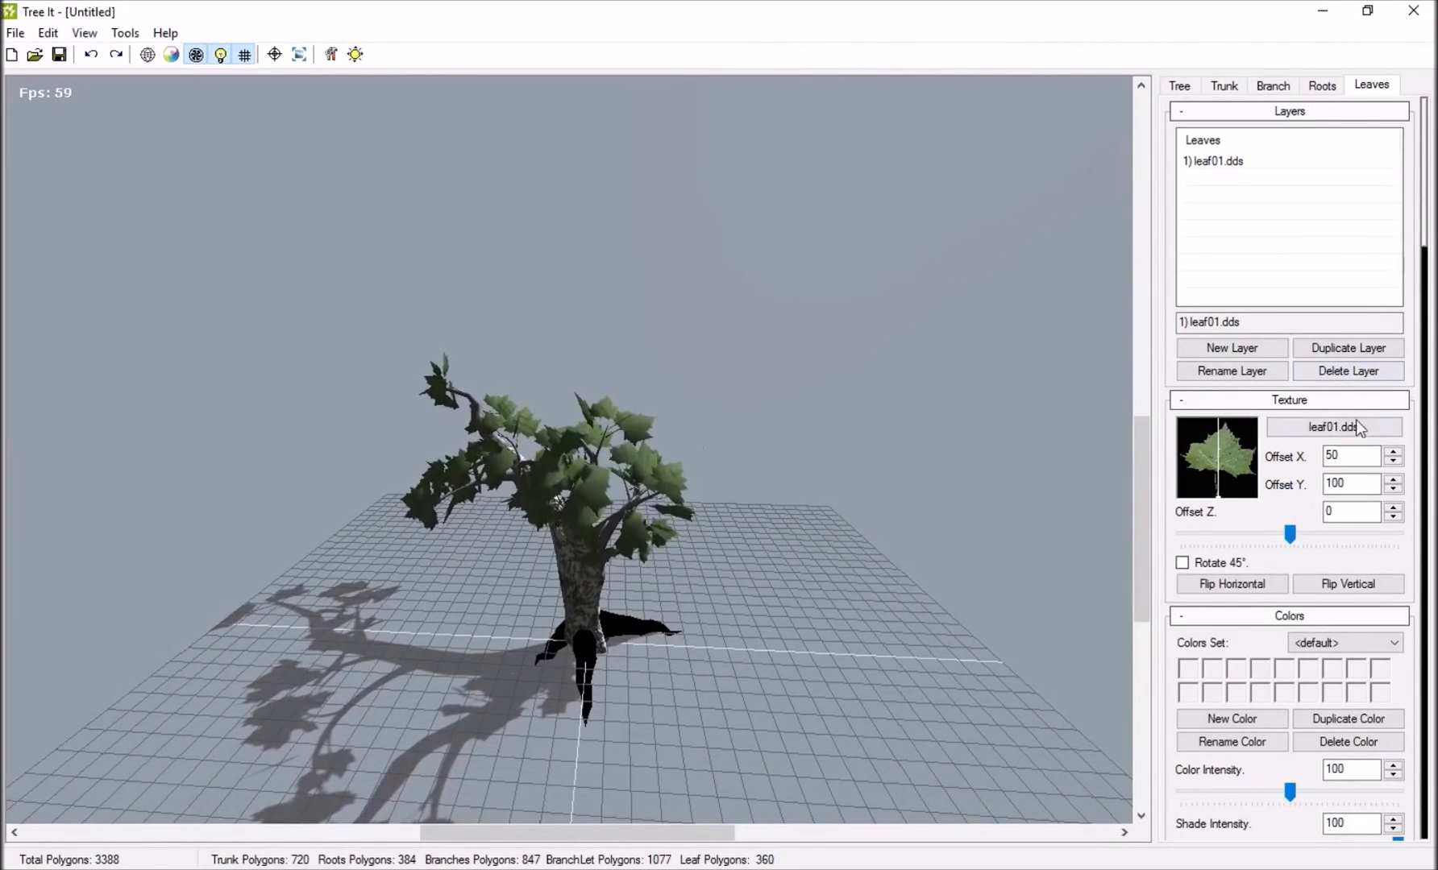
Replace the leaf texture with the acacia leaf image from the acacia folder in Desktop > Tree IT > Trees.
{"action": "left_click", "coordinate": [1330, 427]}
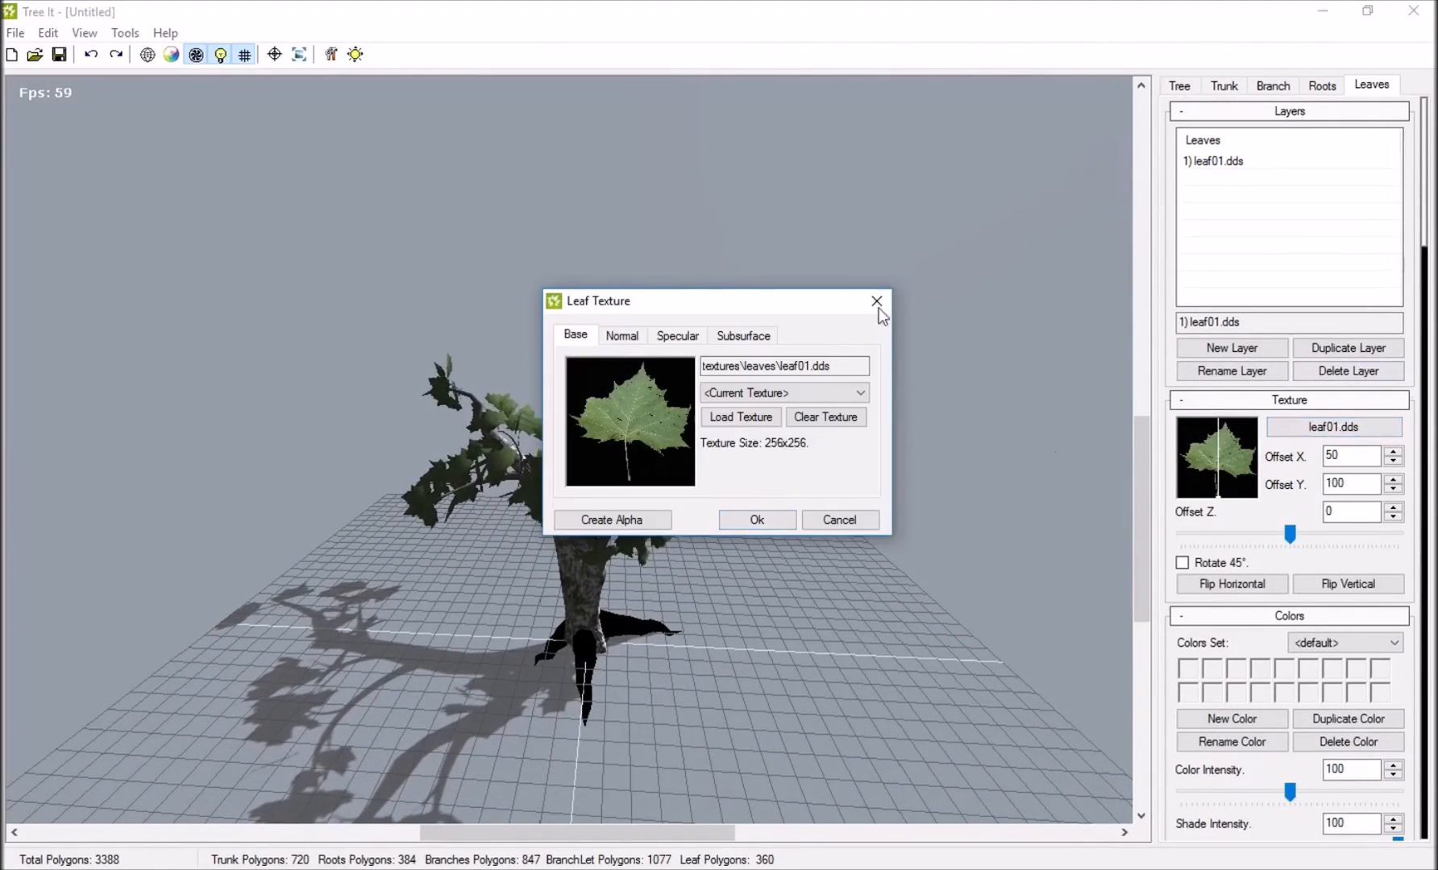
{"action": "left_click", "coordinate": [737, 416]}
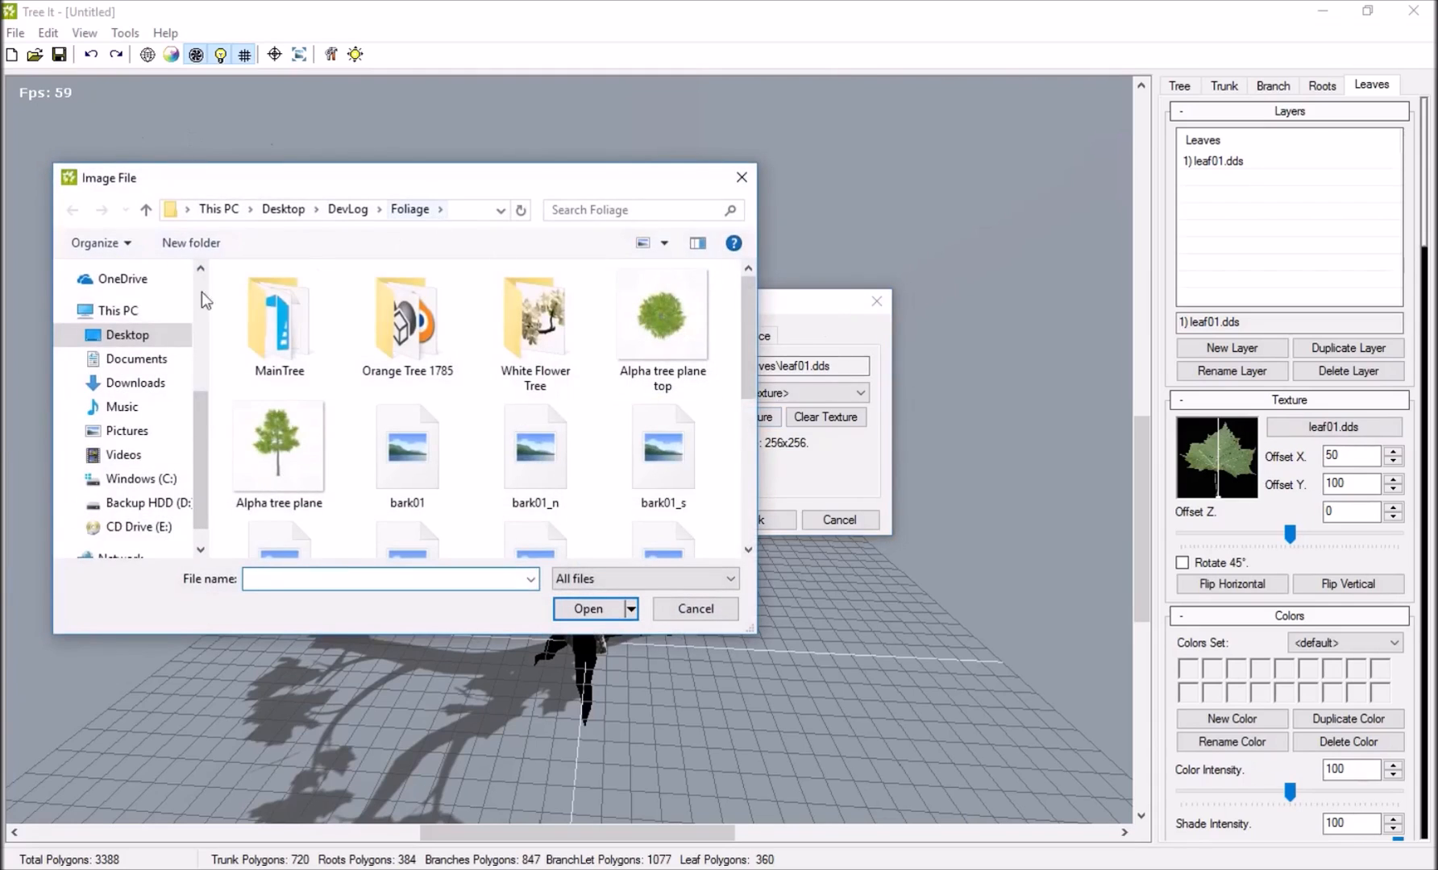
{"action": "left_click", "coordinate": [136, 335]}
{"action": "scroll", "coordinate": [379, 323], "scroll_direction": "down", "scroll_amount": 5}
{"action": "scroll", "coordinate": [379, 323], "scroll_direction": "down", "scroll_amount": 2}
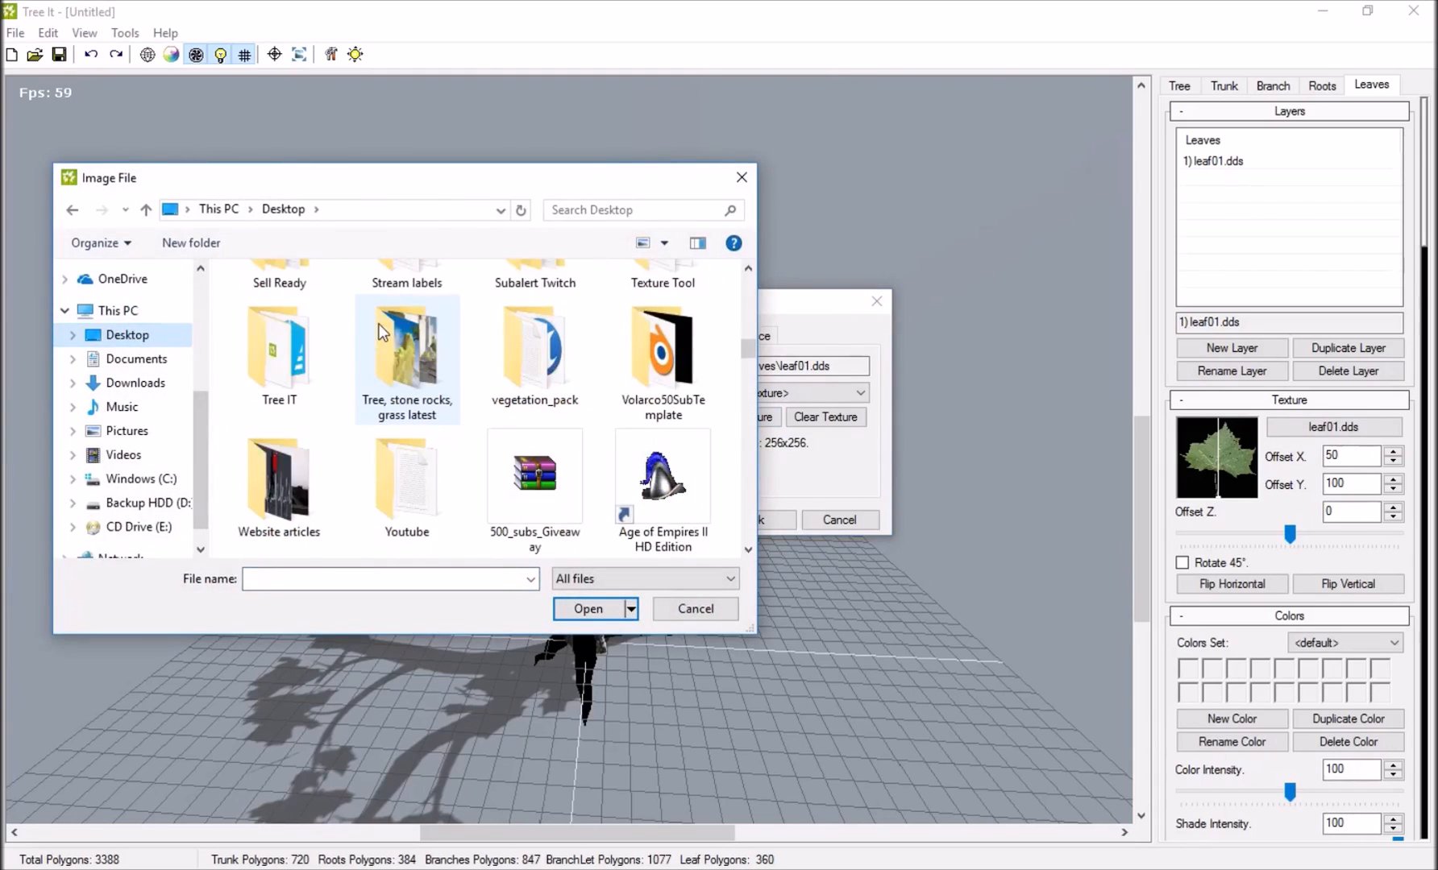
{"action": "double_click", "coordinate": [283, 342]}
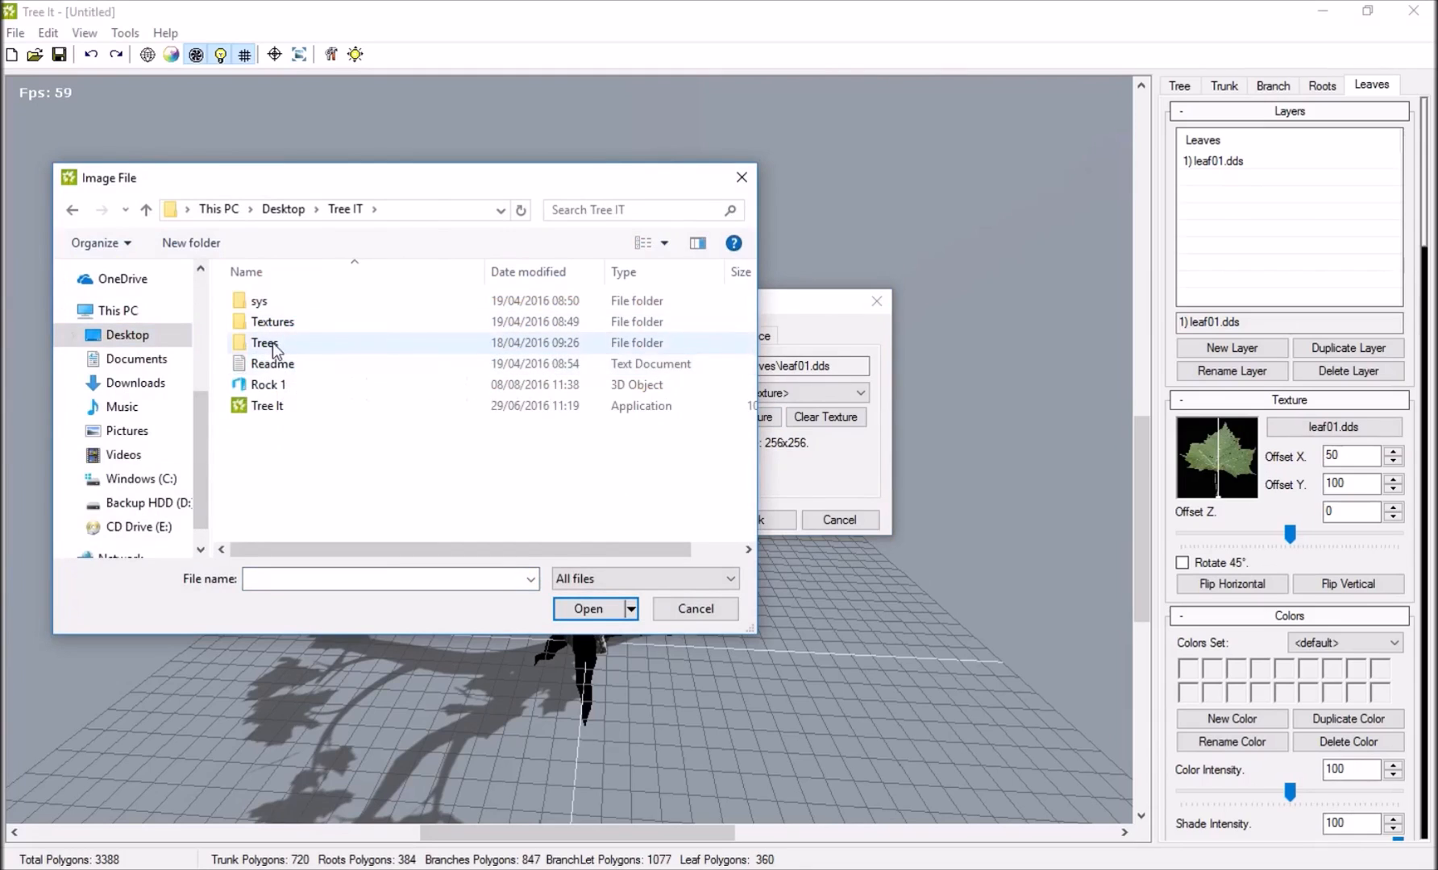
{"action": "double_click", "coordinate": [272, 343]}
{"action": "double_click", "coordinate": [286, 301]}
{"action": "double_click", "coordinate": [282, 278]}
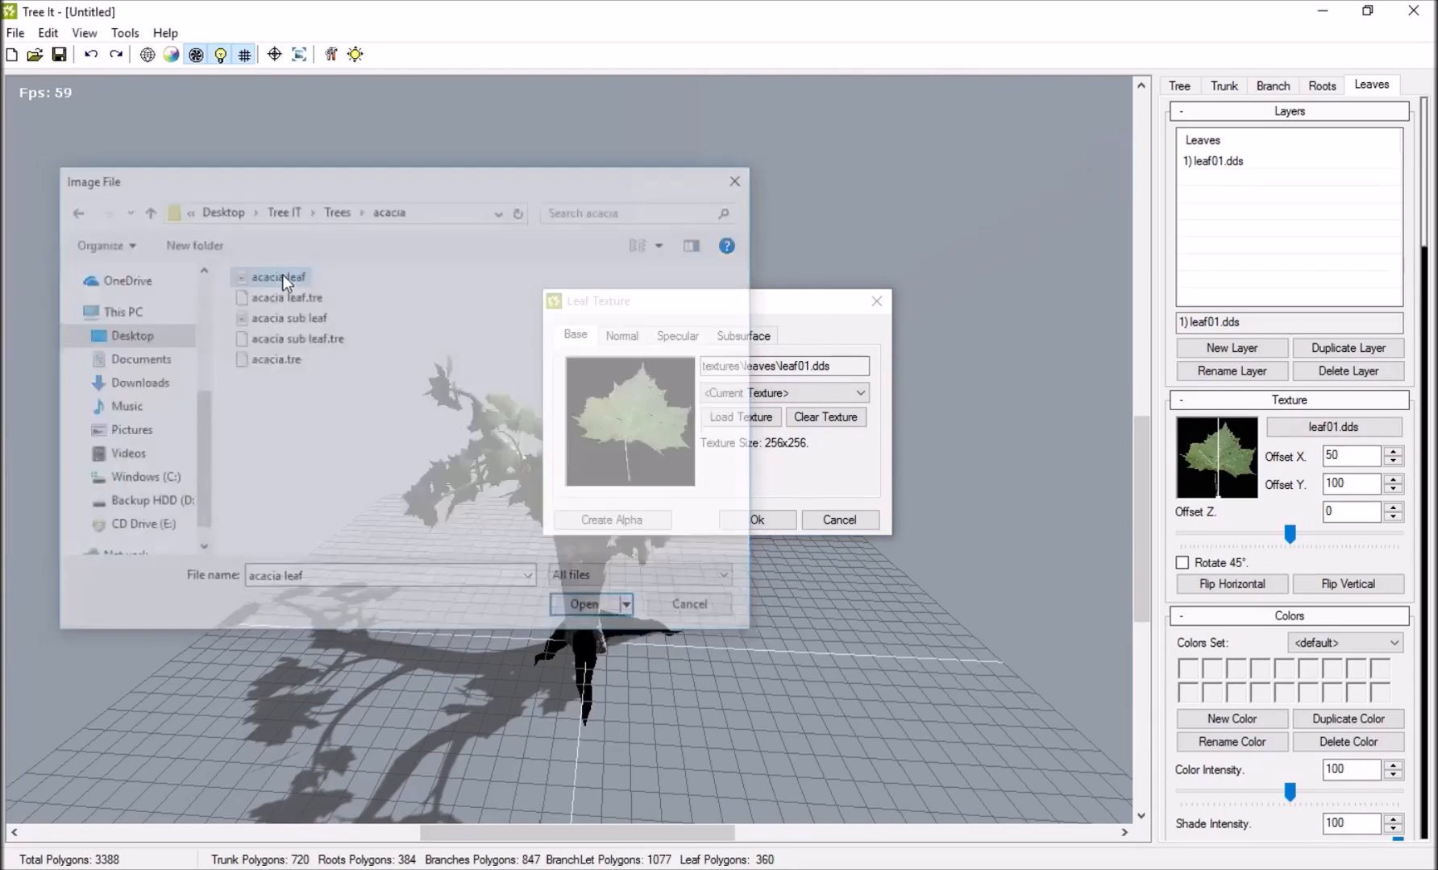
{"action": "left_click", "coordinate": [756, 520]}
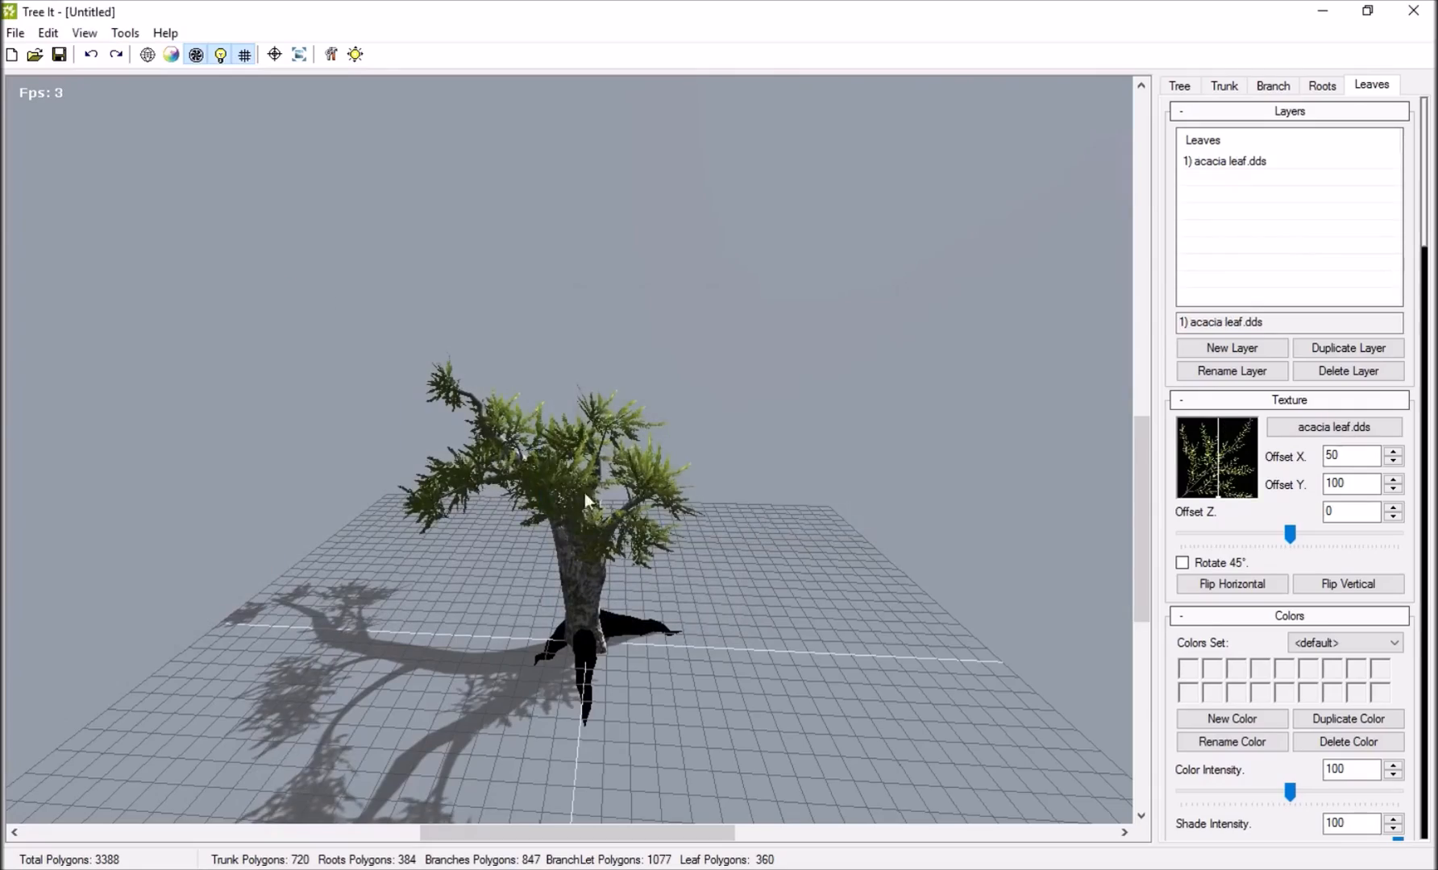
Move the leaf texture's attachment point to the leaf's base corner with Offset X 3 and Offset Y 97.
{"action": "left_click_drag", "start_coordinate": [644, 361], "coordinate": [495, 442]}
{"action": "scroll", "coordinate": [496, 444], "scroll_direction": "up", "scroll_amount": 10}
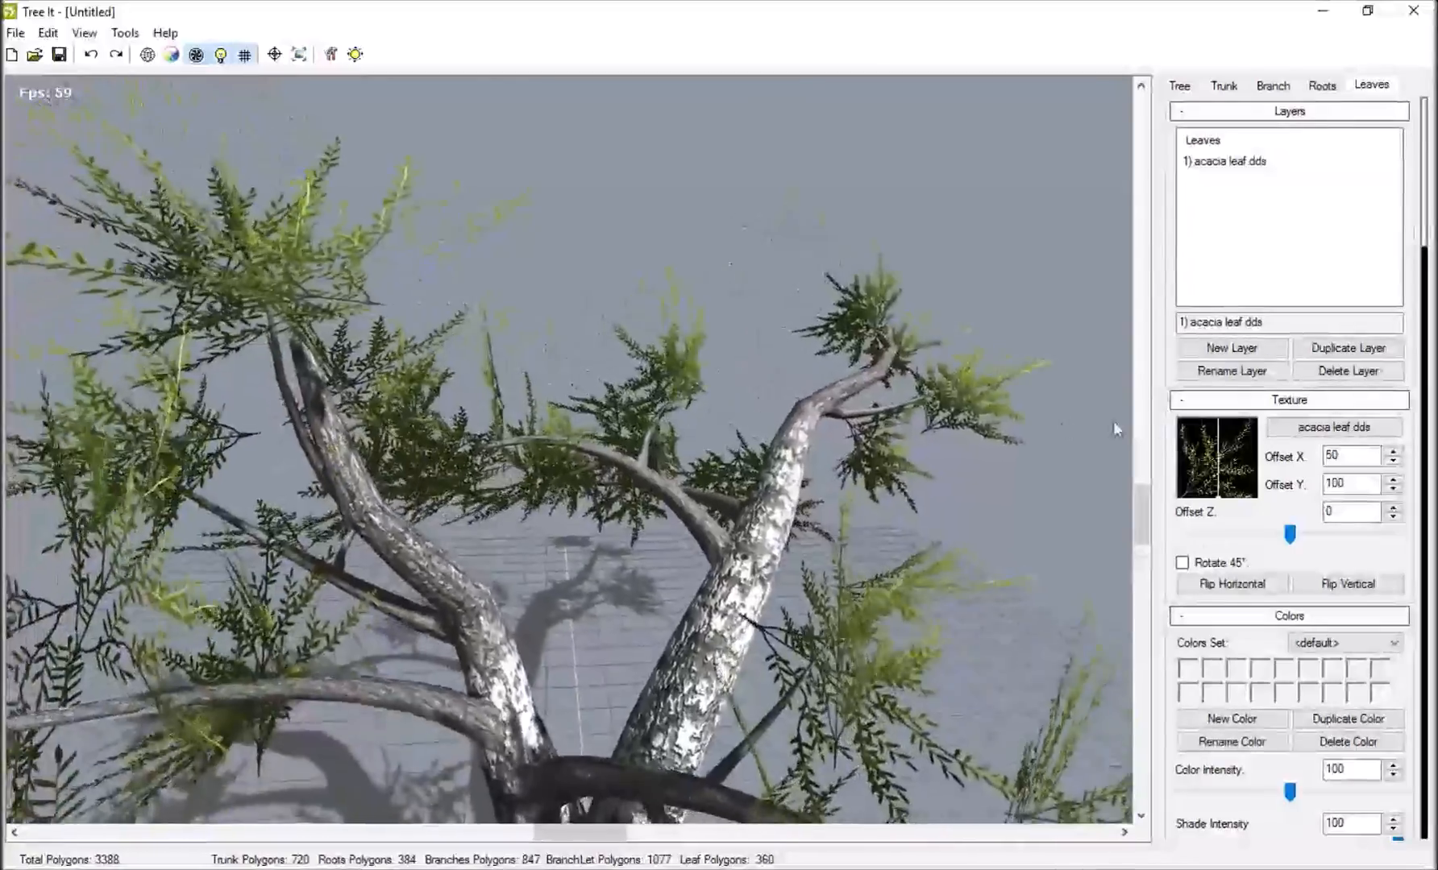
{"action": "left_click_drag", "start_coordinate": [1214, 495], "coordinate": [1181, 497]}
{"action": "scroll", "coordinate": [731, 460], "scroll_direction": "down", "scroll_amount": 10}
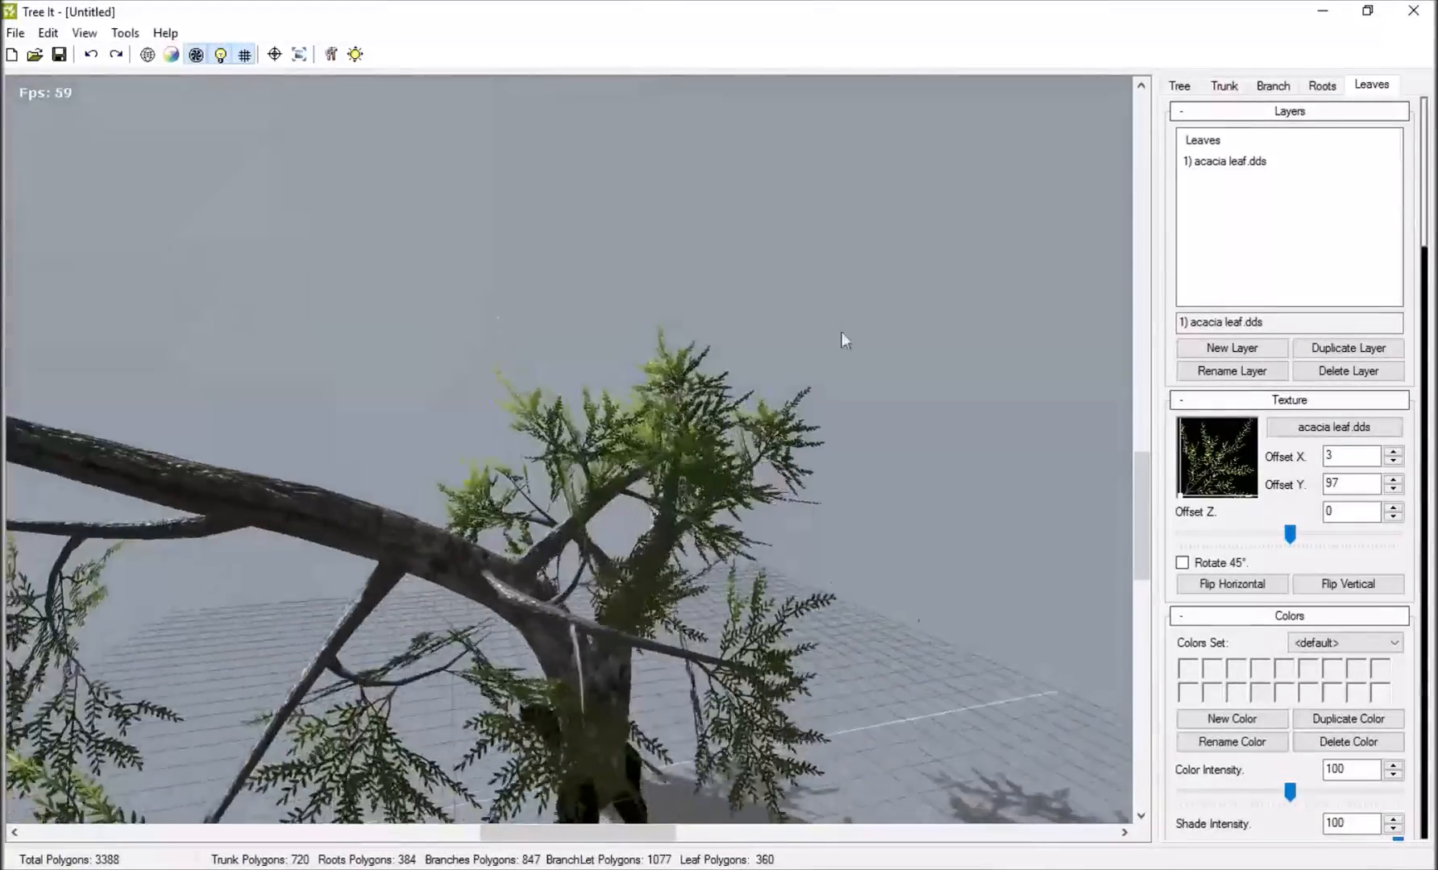
Fine-tune the leaf texture's attachment point at the leaf's base to Offset X 7 and Offset Y 98.
{"action": "left_click_drag", "start_coordinate": [1180, 497], "coordinate": [1183, 496]}
{"action": "middle_click_drag", "start_coordinate": [693, 459], "coordinate": [571, 601]}
{"action": "left_click_drag", "start_coordinate": [588, 596], "coordinate": [434, 440]}
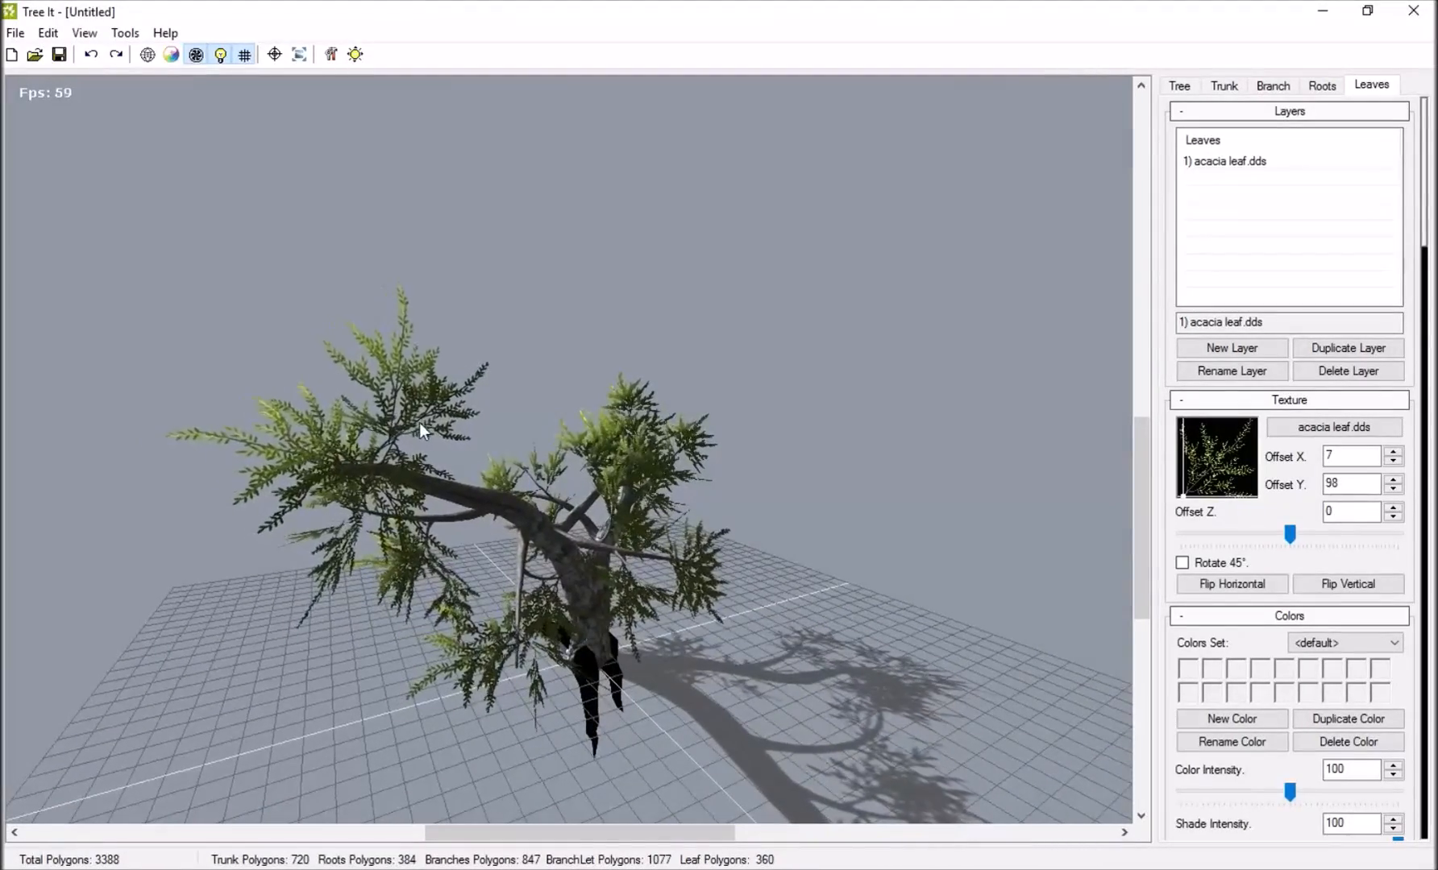
{"action": "left_click_drag", "start_coordinate": [589, 596], "coordinate": [522, 560]}
{"action": "left_click_drag", "start_coordinate": [549, 473], "coordinate": [584, 522]}
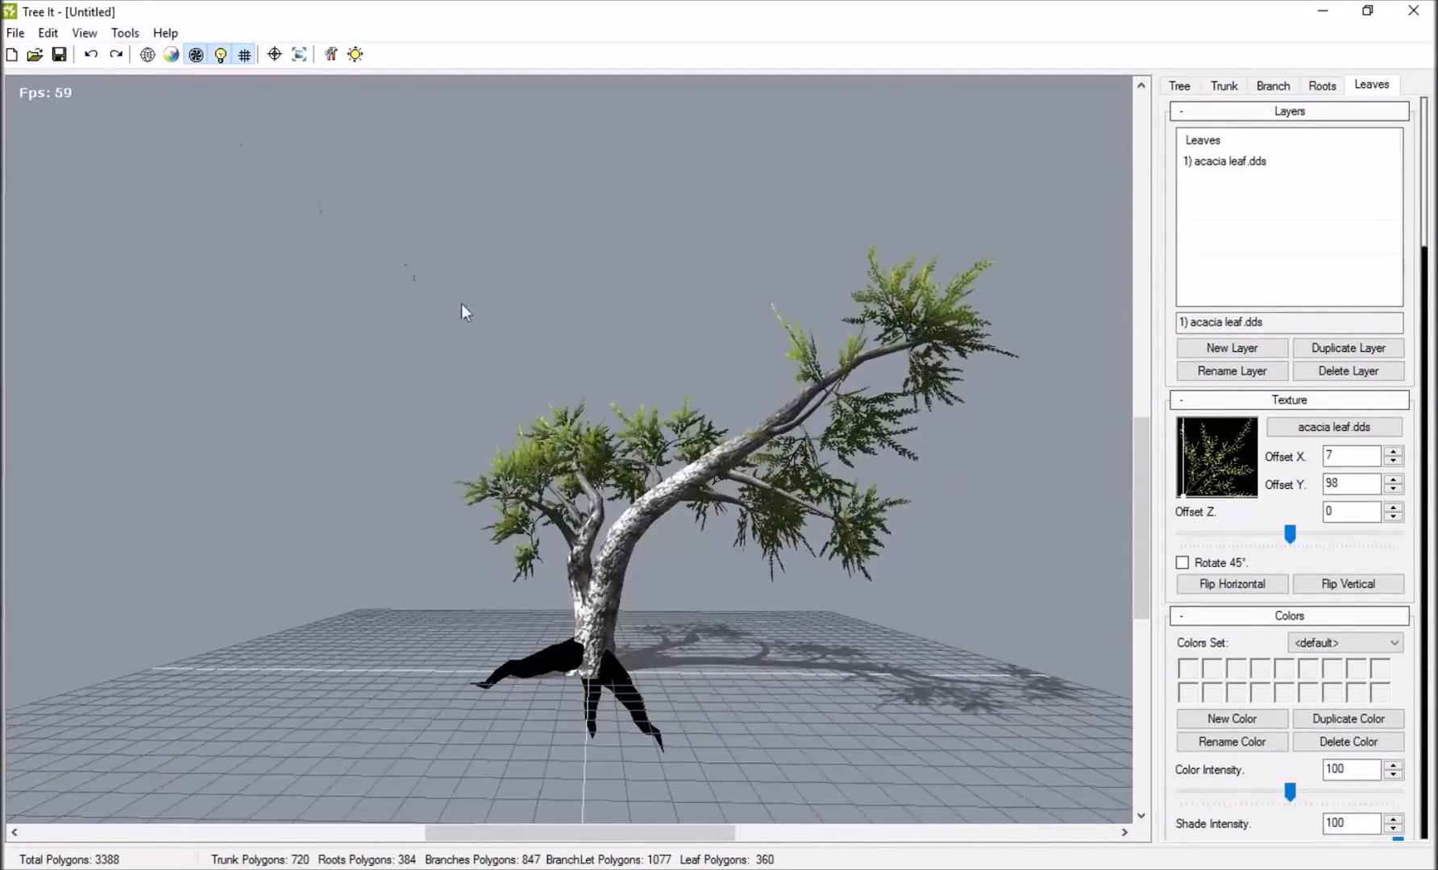
{"action": "left_click_drag", "start_coordinate": [408, 270], "coordinate": [513, 349]}
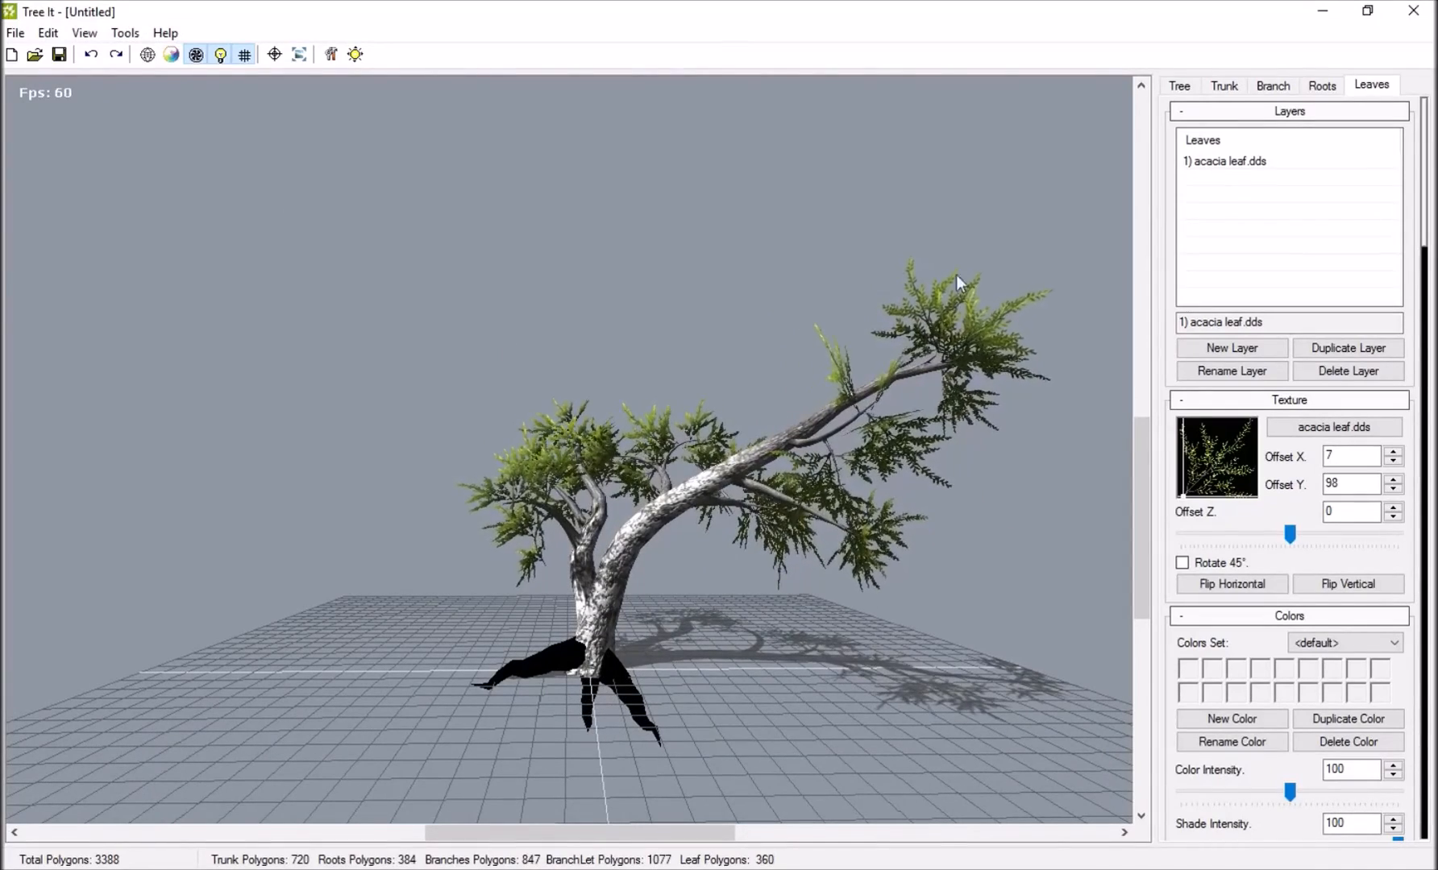
Switch to the orthographic view and preview the tree's alpha mask in Render to Texture, closing the preview without saving.
{"action": "left_click", "coordinate": [1224, 85]}
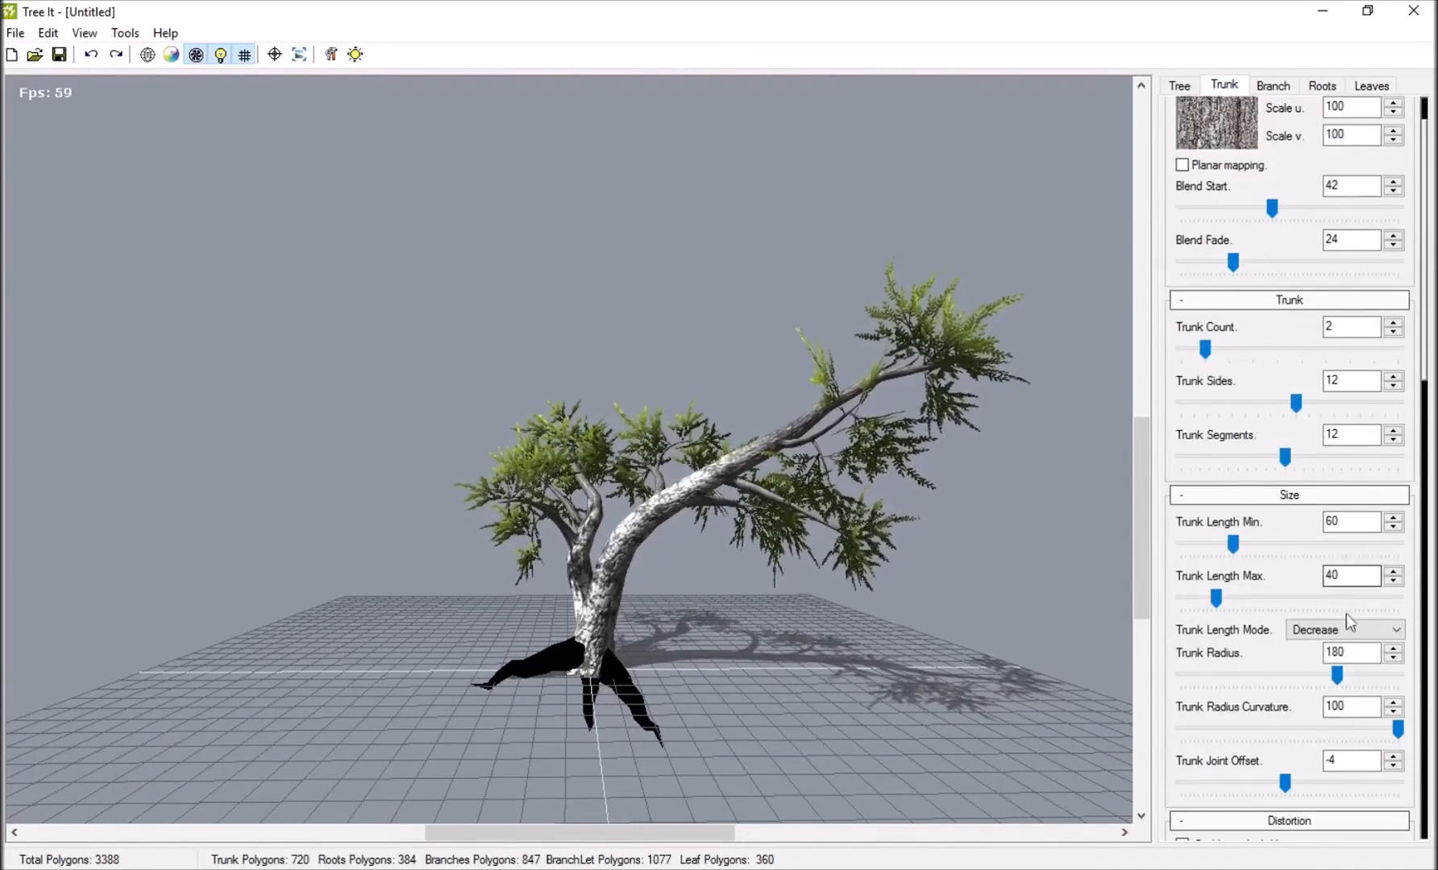
{"action": "scroll", "coordinate": [1343, 601], "scroll_direction": "down", "scroll_amount": 3}
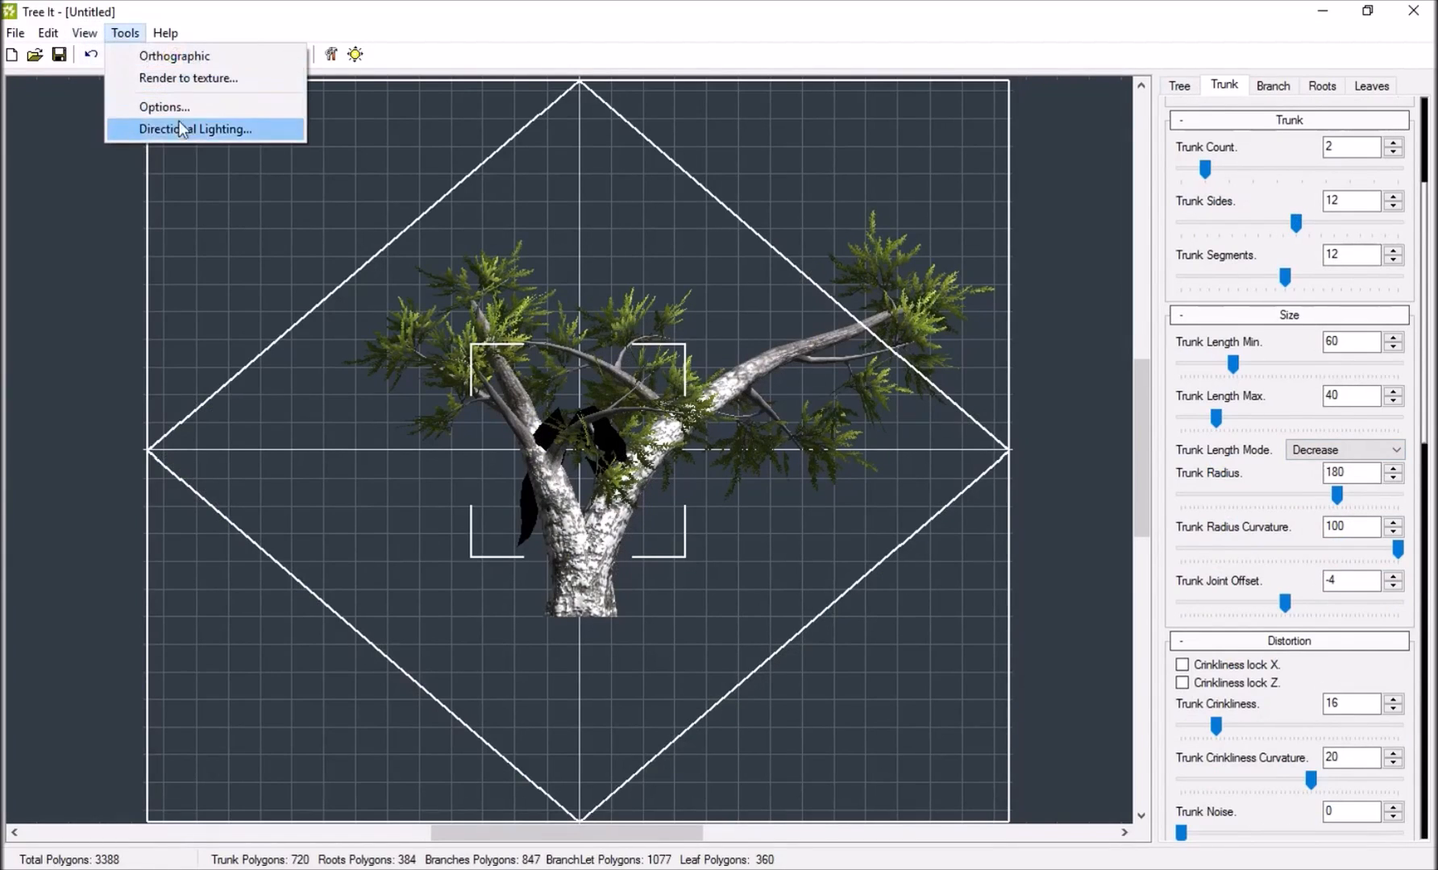
{"action": "left_click", "coordinate": [187, 79]}
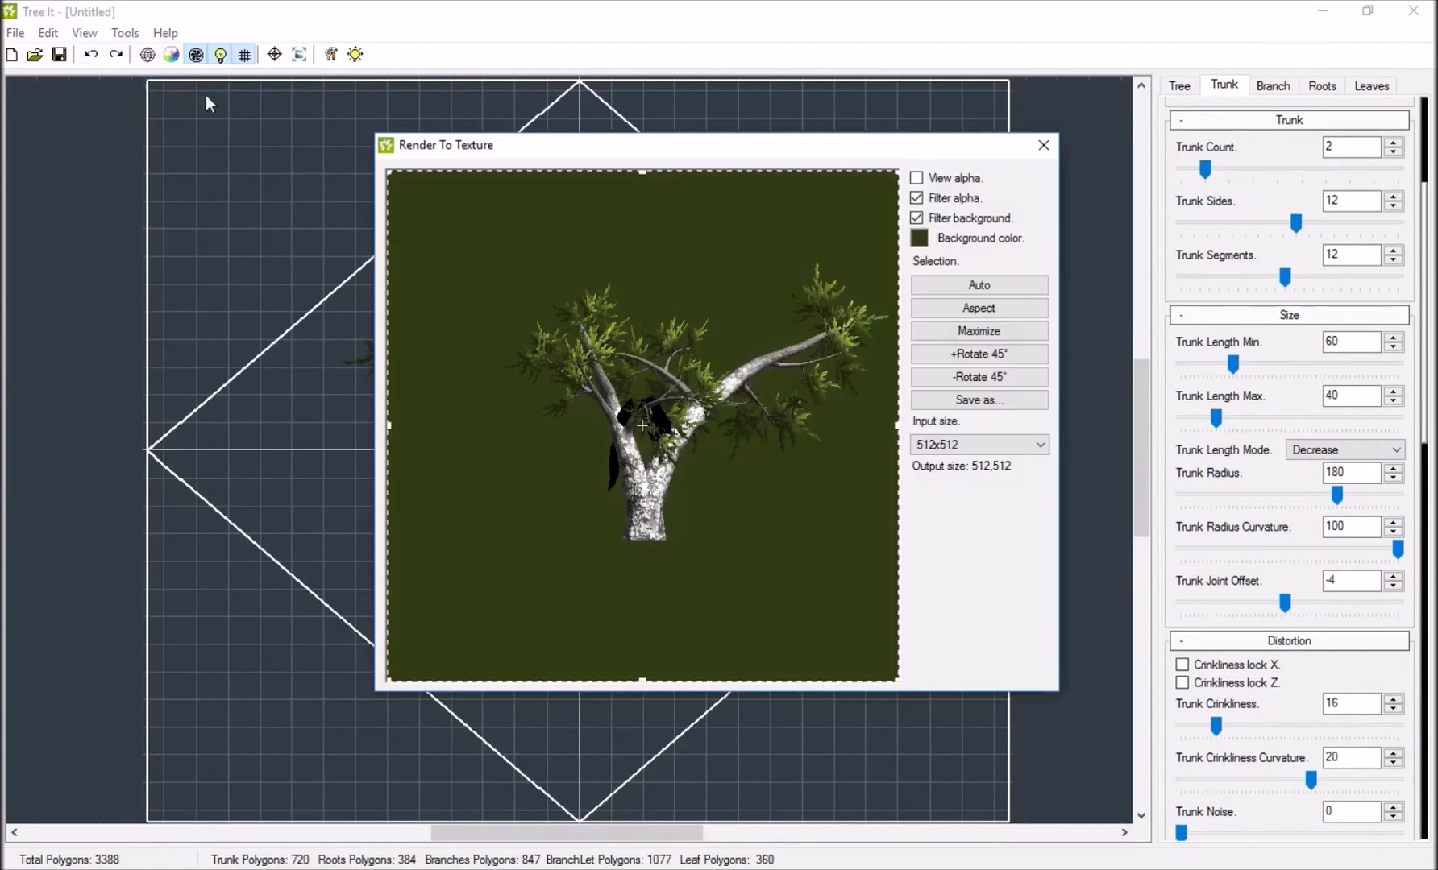
{"action": "left_click", "coordinate": [917, 177]}
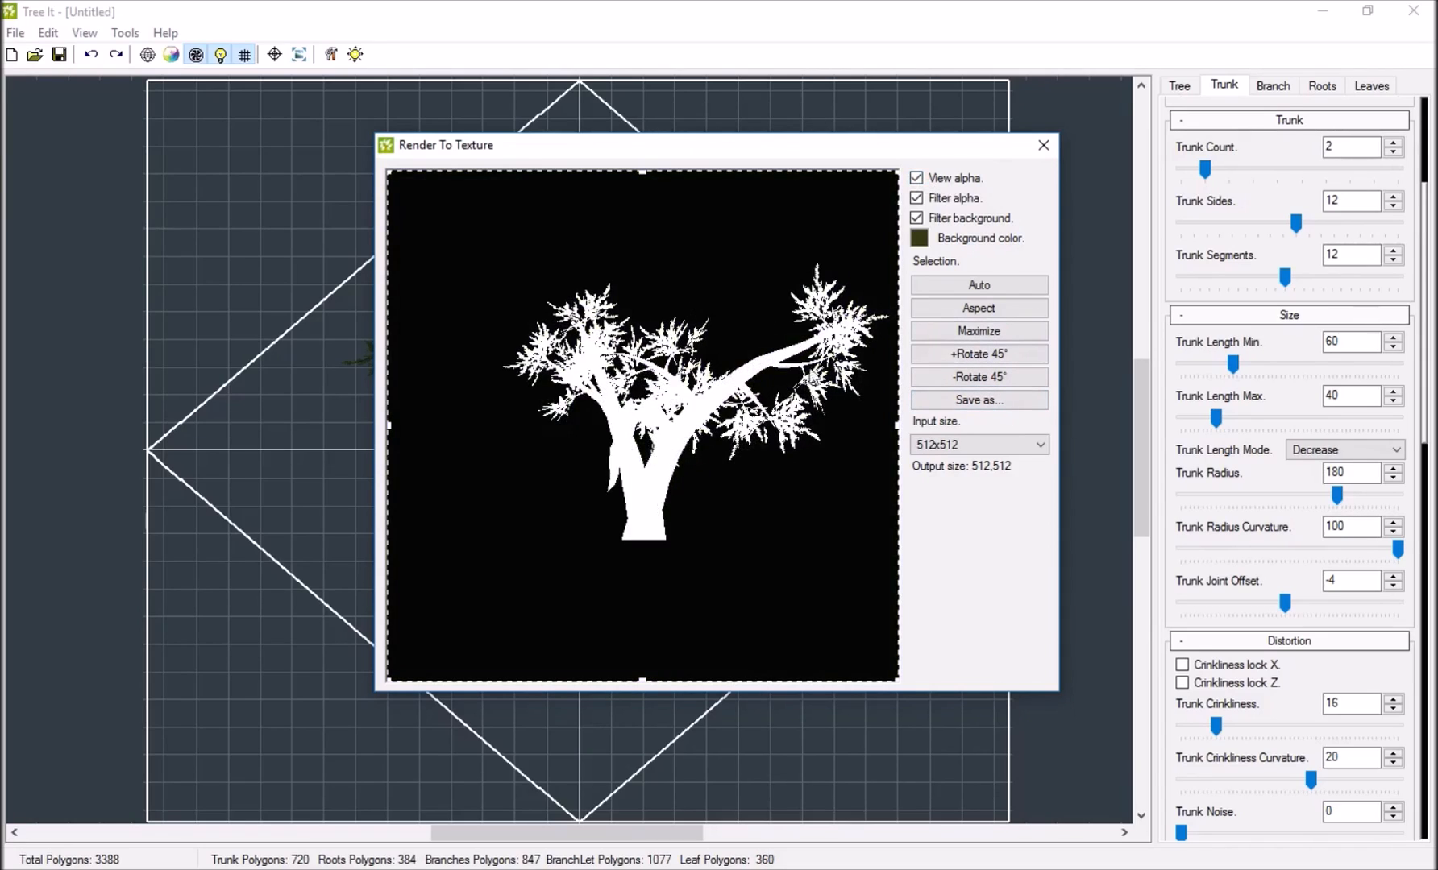
{"action": "left_click", "coordinate": [1043, 145]}
Reframe the tree larger in the orthographic view and check its alpha mask again in Render to Texture.
{"action": "scroll", "coordinate": [671, 334], "scroll_direction": "up", "scroll_amount": 5}
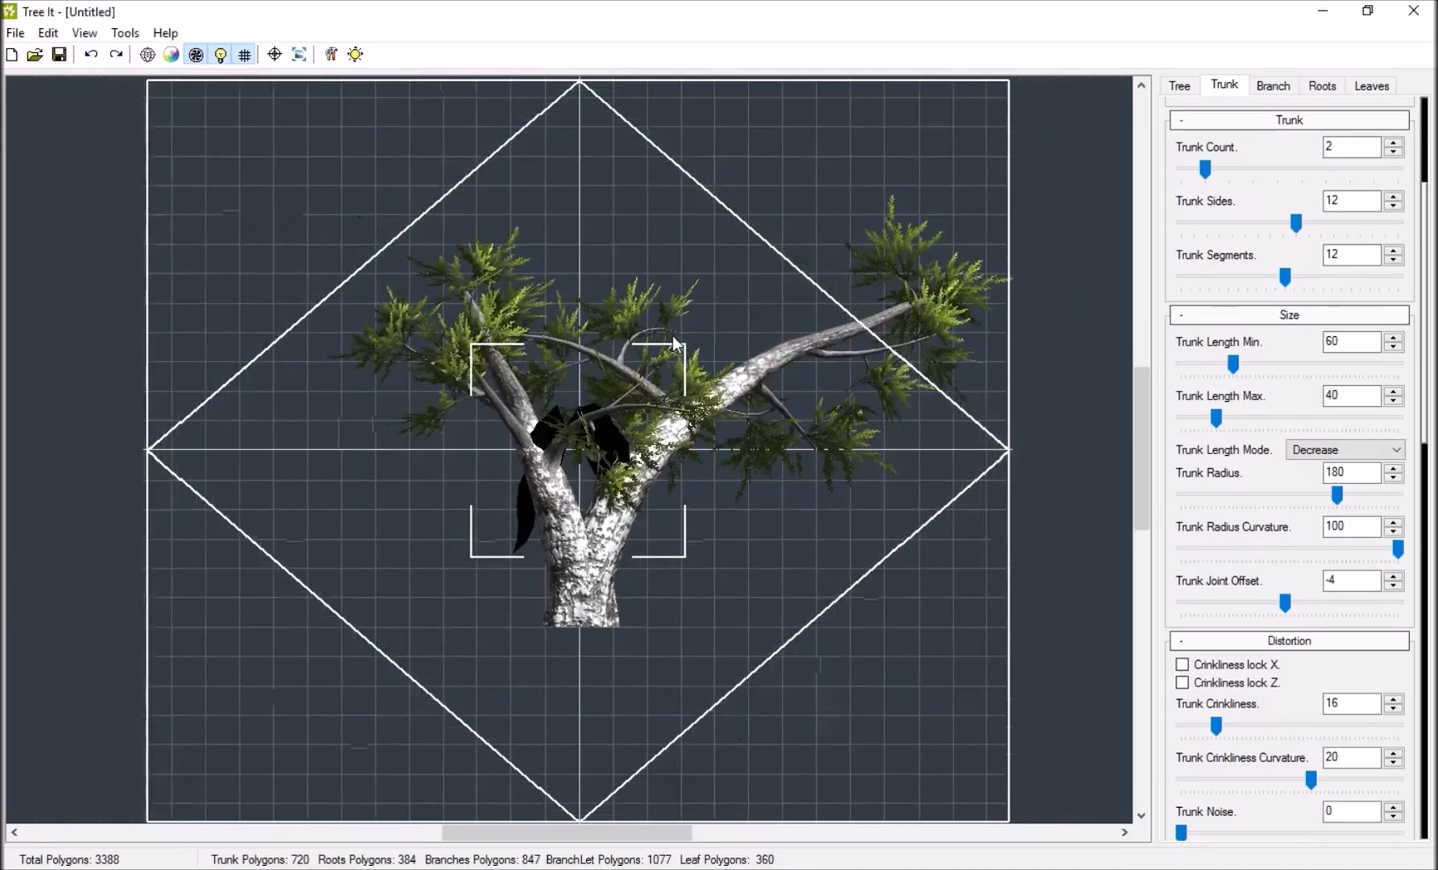
{"action": "left_click_drag", "start_coordinate": [734, 384], "coordinate": [649, 427]}
{"action": "left_click_drag", "start_coordinate": [542, 448], "coordinate": [694, 450]}
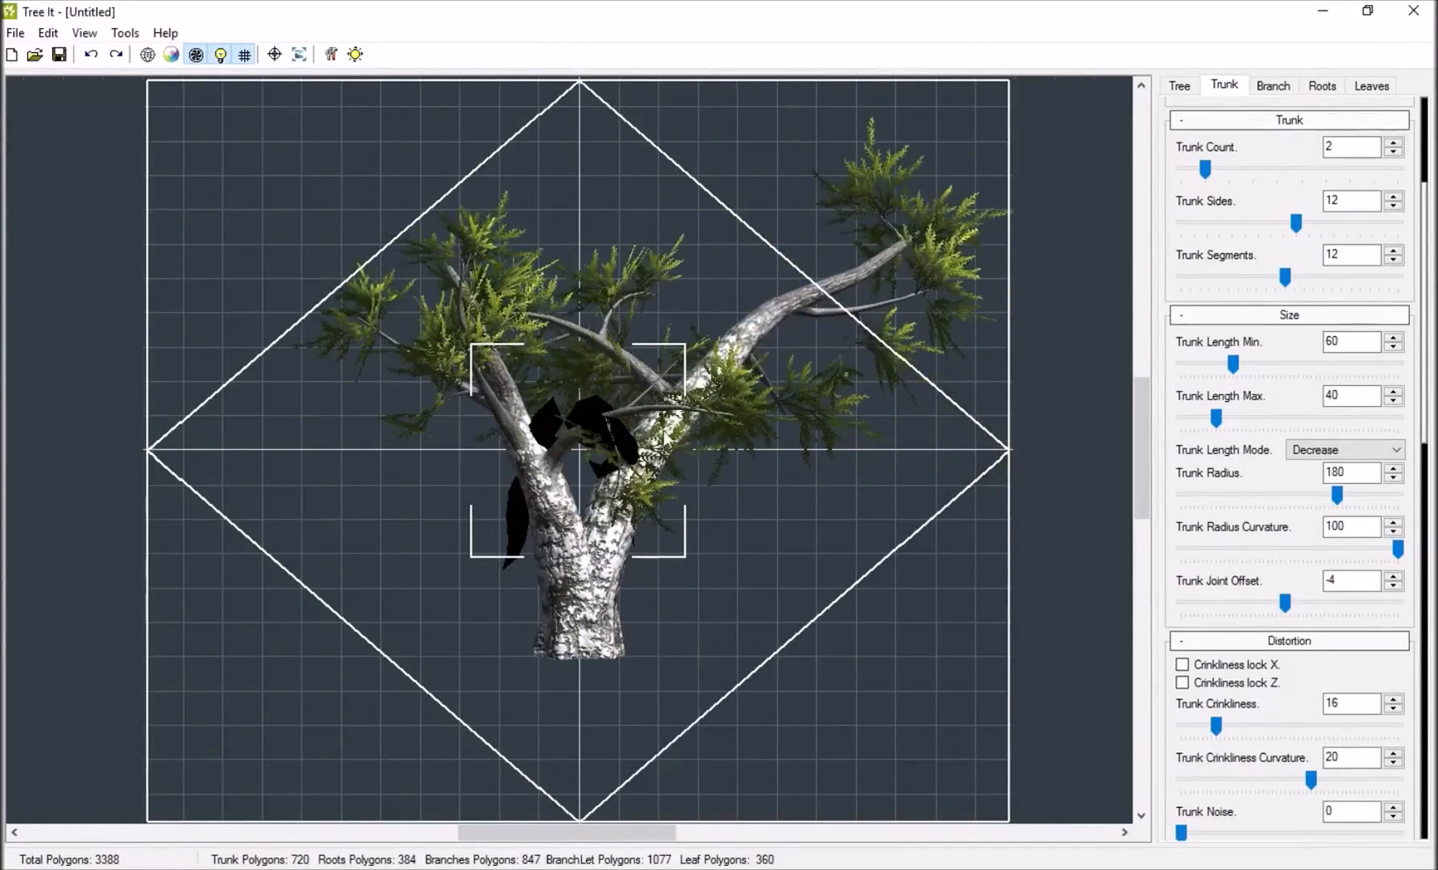
{"action": "mouse_move", "coordinate": [579, 443]}
{"action": "left_mouse_down"}
{"action": "mouse_move", "coordinate": [561, 454]}
{"action": "mouse_move", "coordinate": [606, 453]}
{"action": "left_mouse_up"}
{"action": "middle_click_drag", "start_coordinate": [605, 453], "coordinate": [489, 554]}
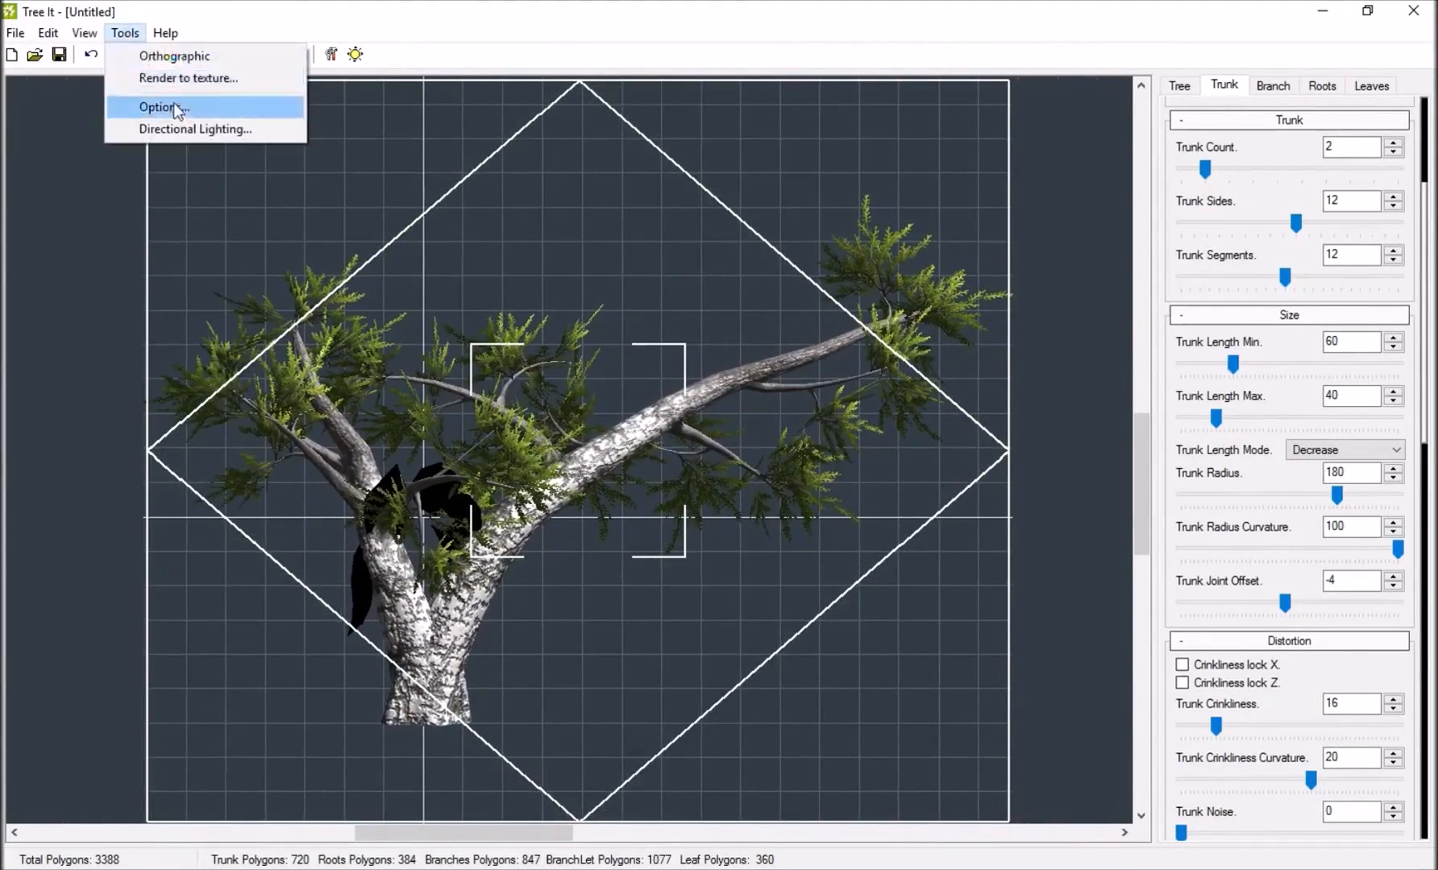
{"action": "left_click", "coordinate": [176, 81]}
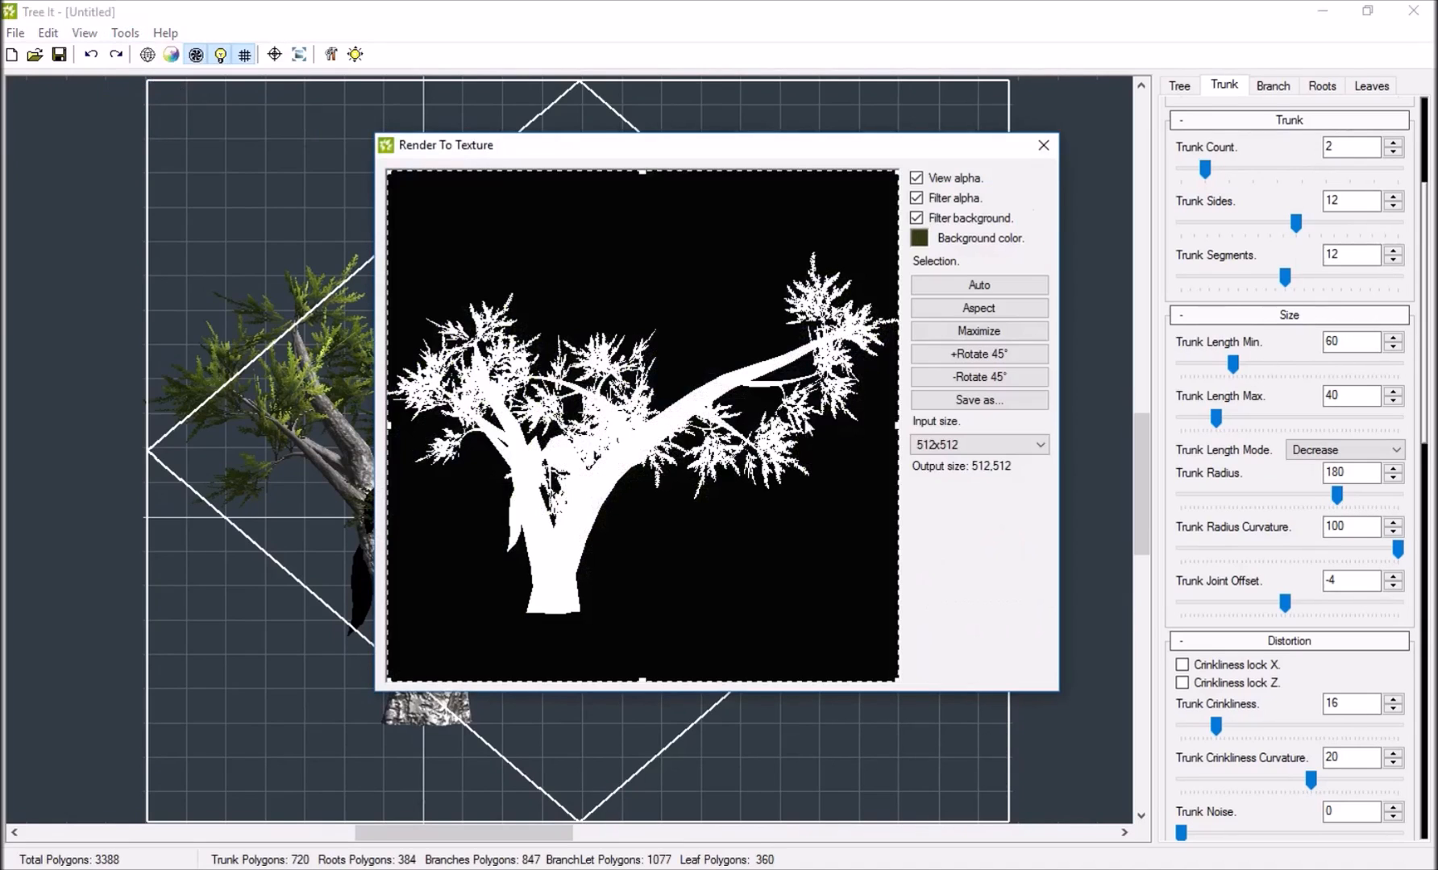
{"action": "left_click", "coordinate": [1044, 148]}
{"action": "left_click_drag", "start_coordinate": [584, 149], "coordinate": [947, 179]}
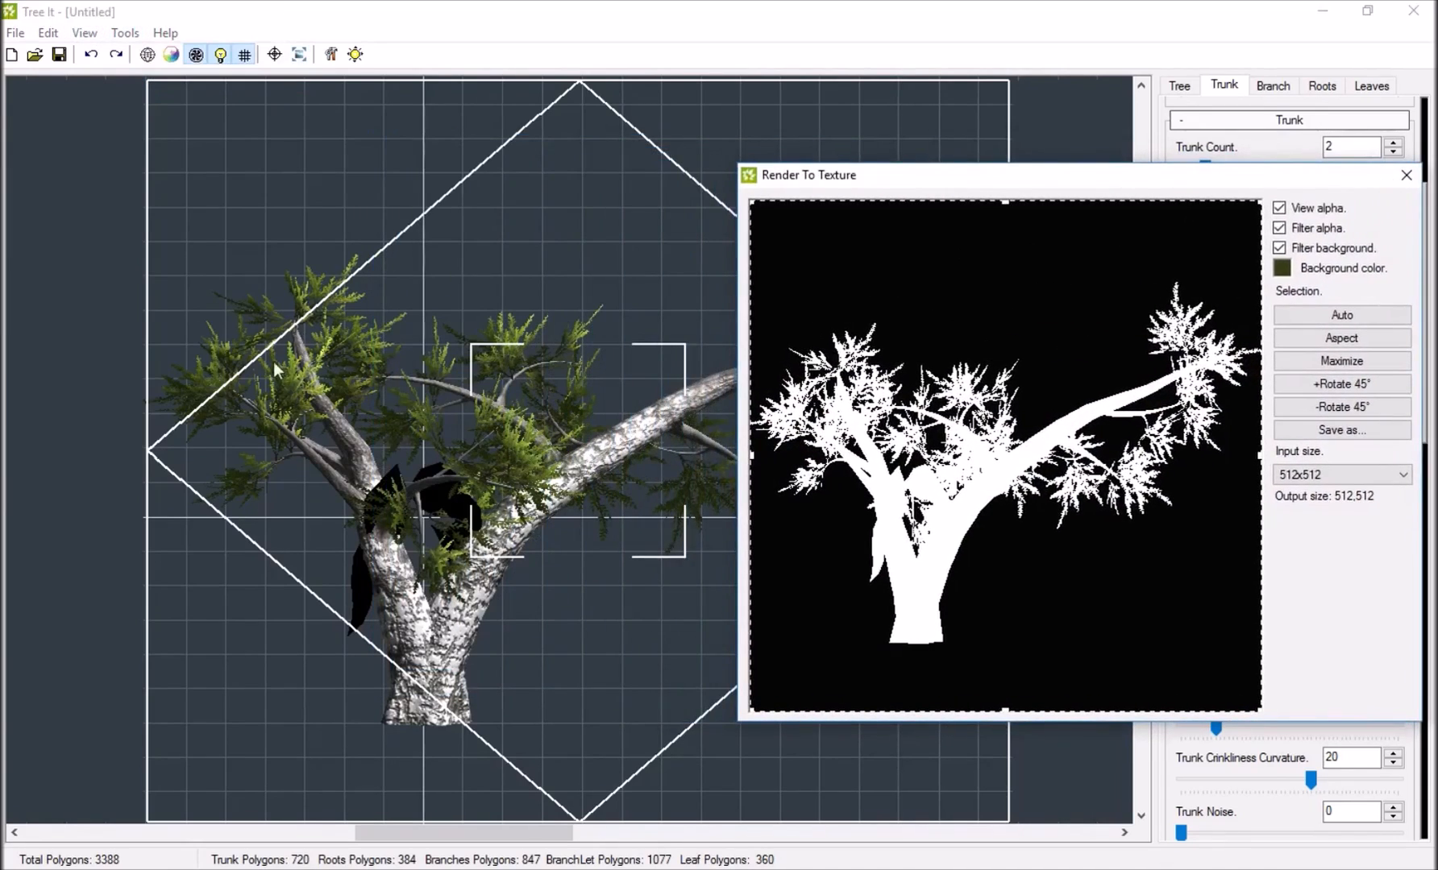
{"action": "left_click", "coordinate": [125, 33]}
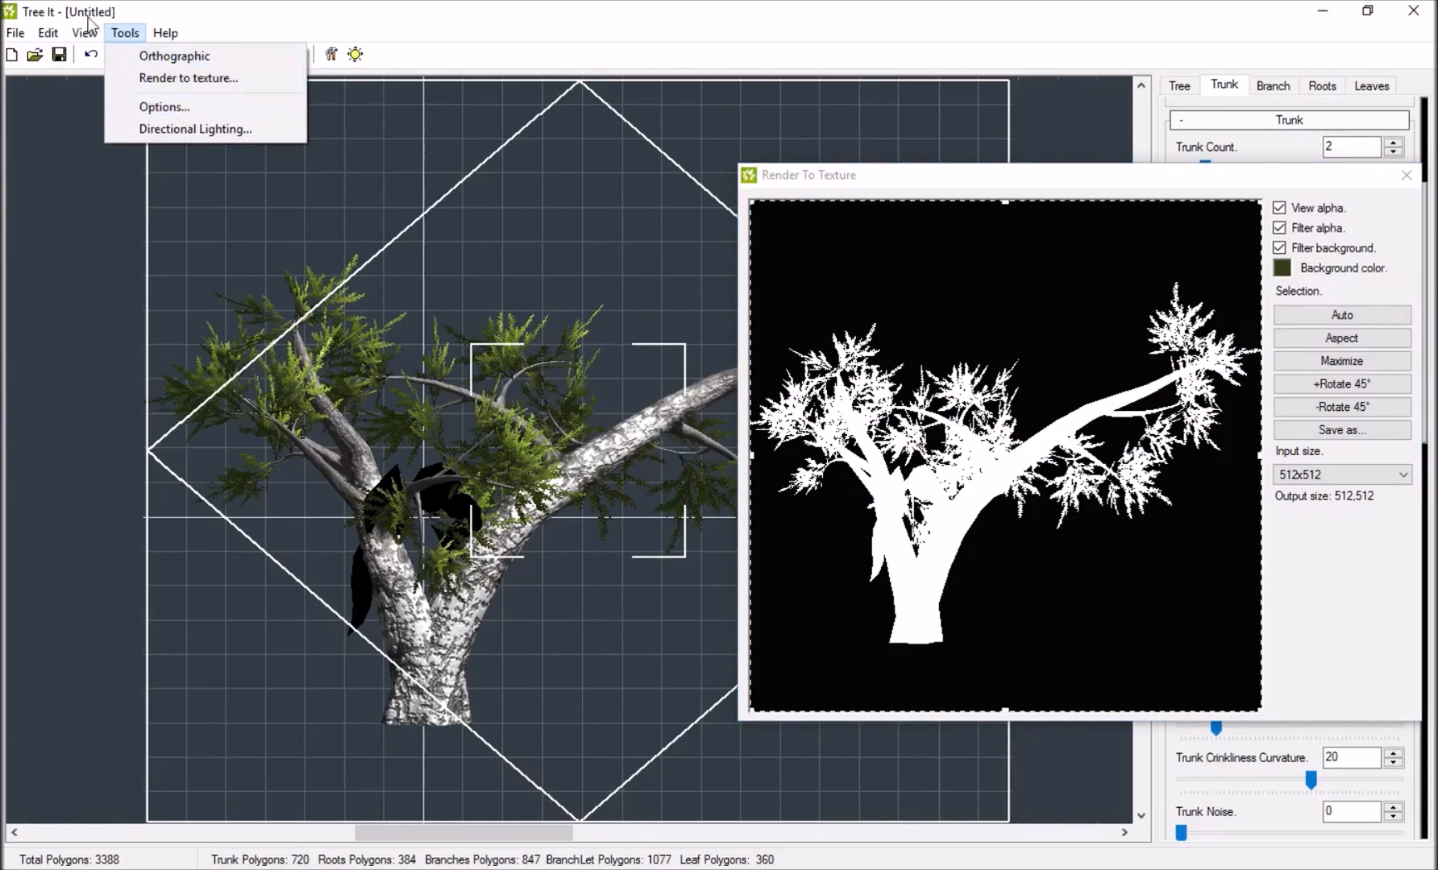
{"action": "mouse_move", "coordinate": [84, 36]}
{"action": "left_click", "coordinate": [133, 183]}
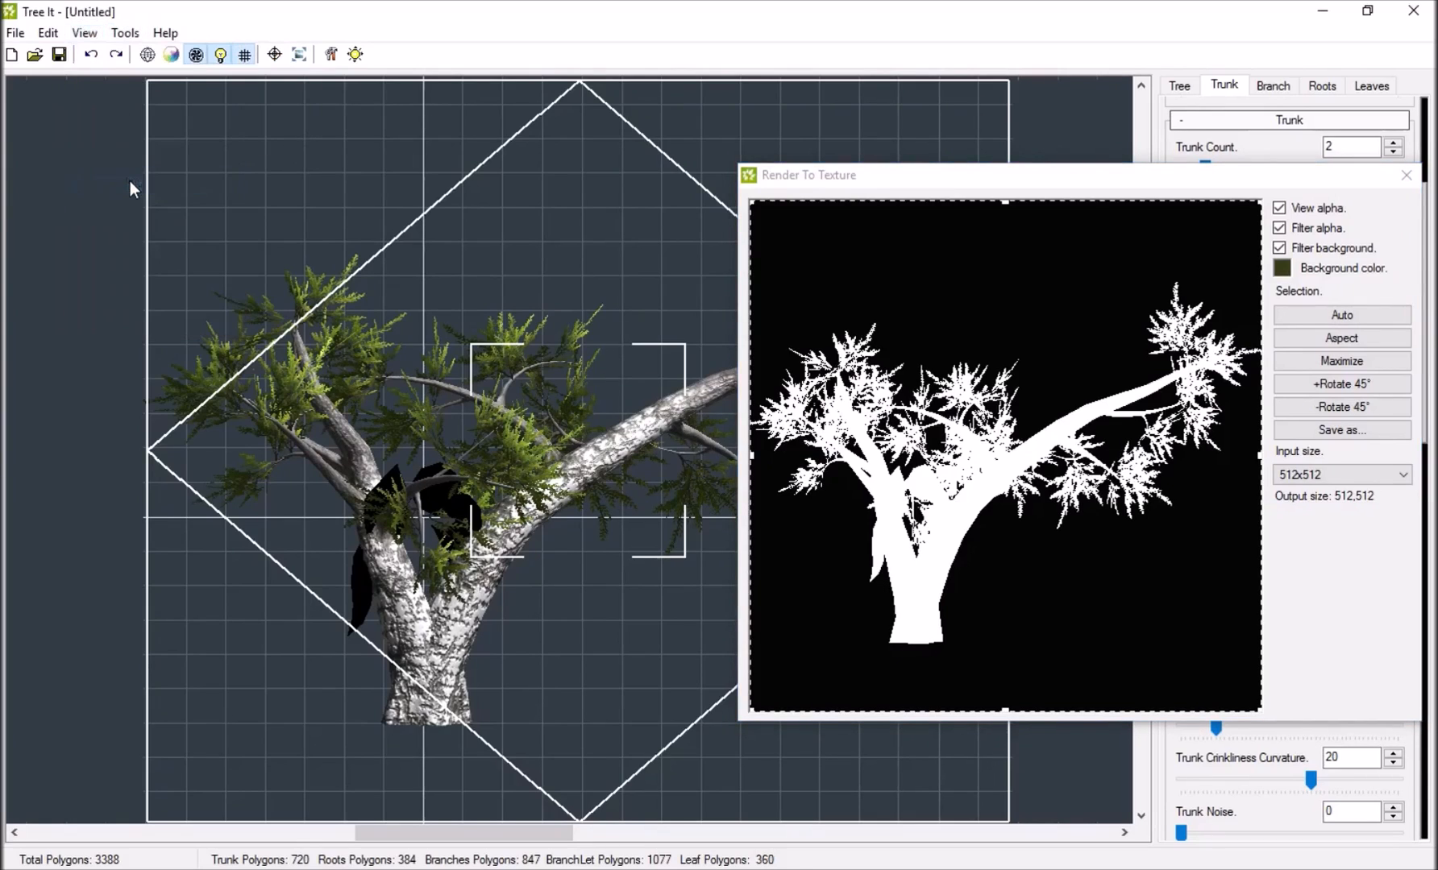
{"action": "left_click", "coordinate": [90, 33]}
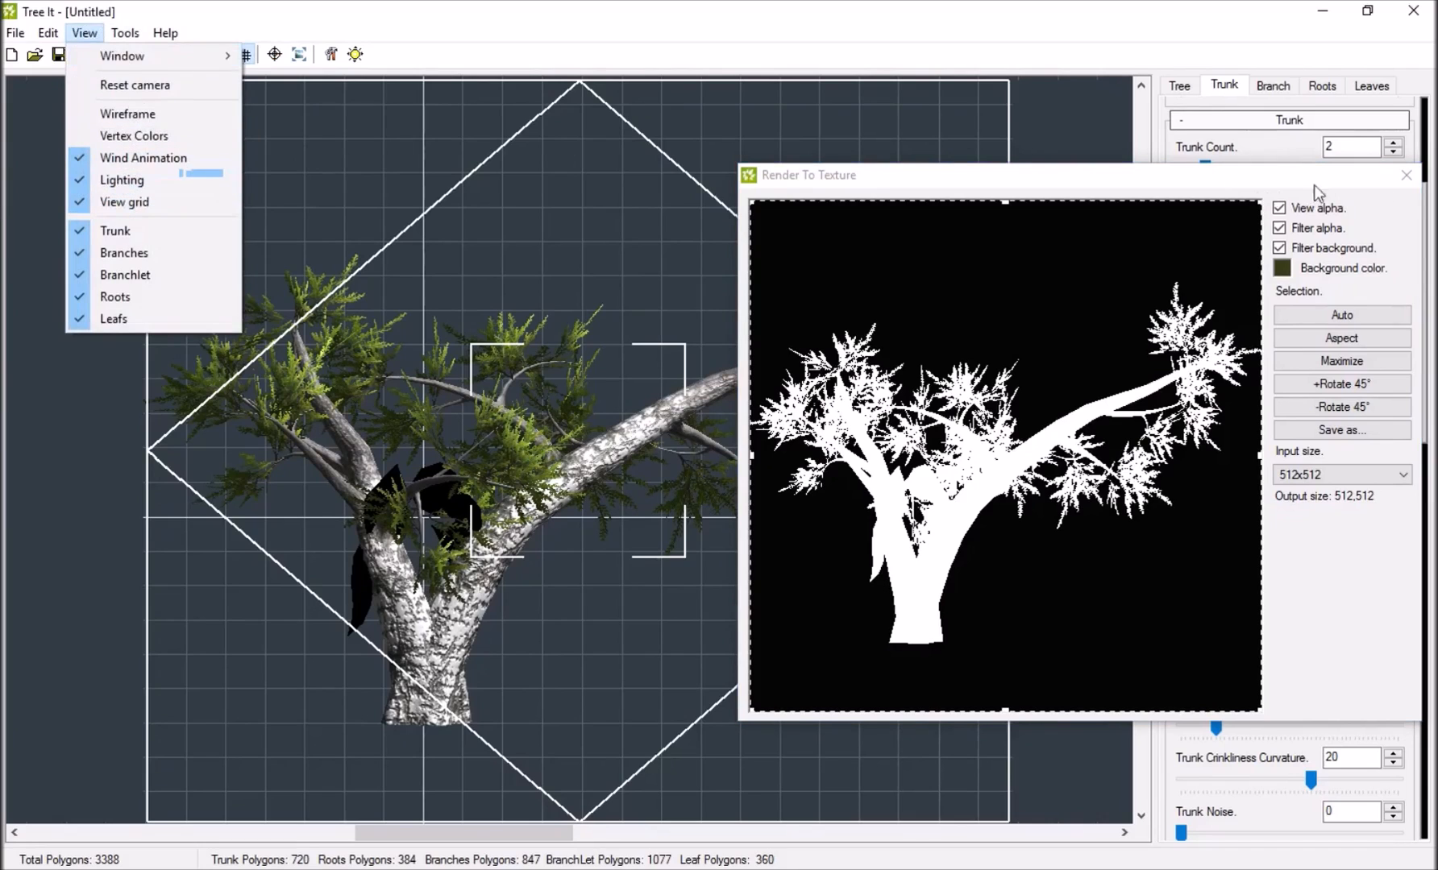
{"action": "left_click", "coordinate": [1407, 175]}
Inspect the tree with lighting turned off, leave the orthographic view, and turn lighting back on.
{"action": "left_click", "coordinate": [85, 32]}
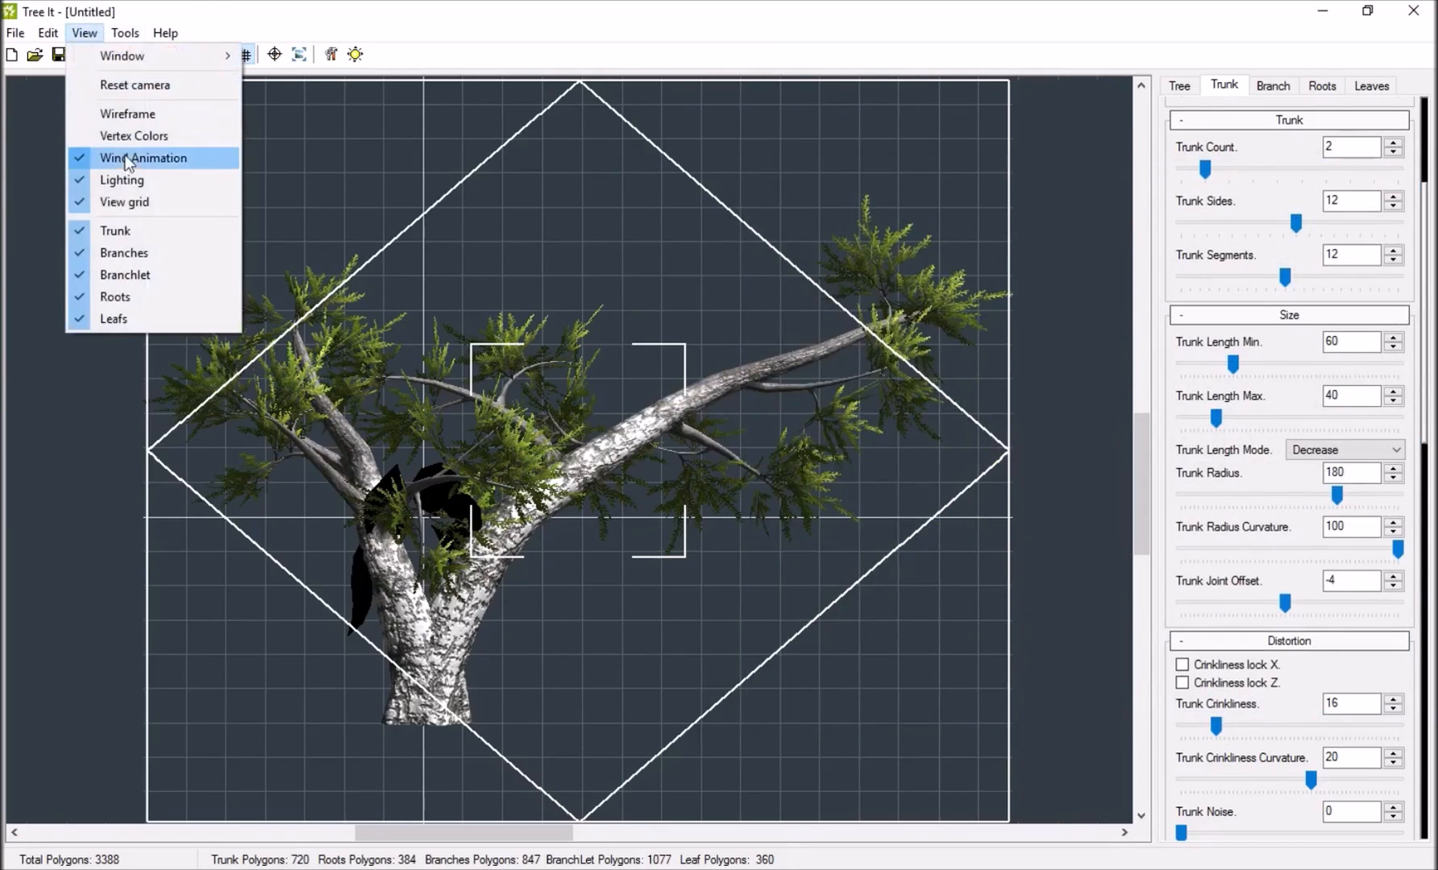
{"action": "left_click", "coordinate": [112, 188]}
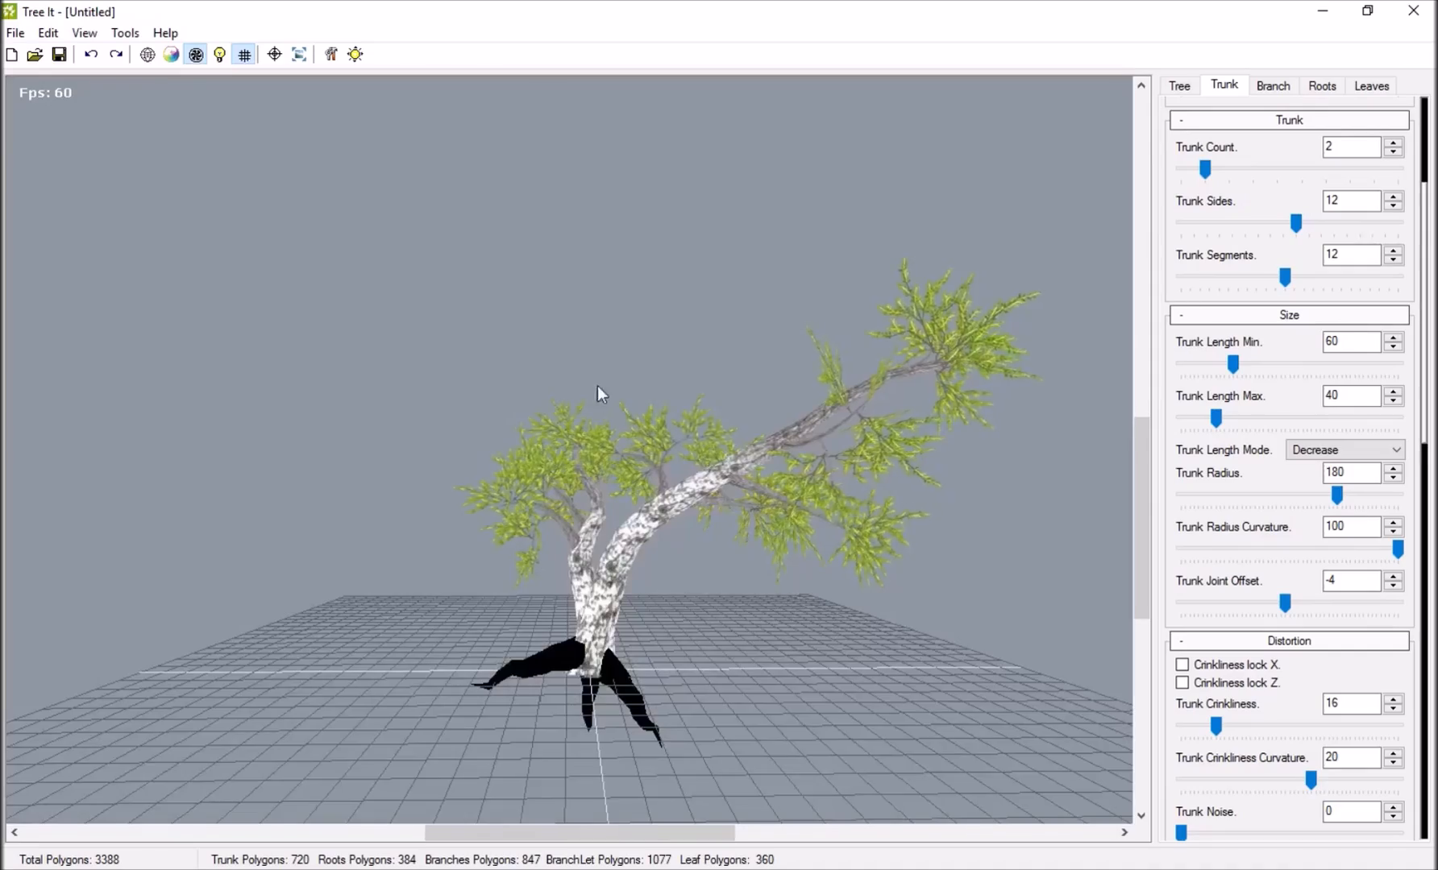
{"action": "left_click_drag", "start_coordinate": [597, 385], "coordinate": [116, 75]}
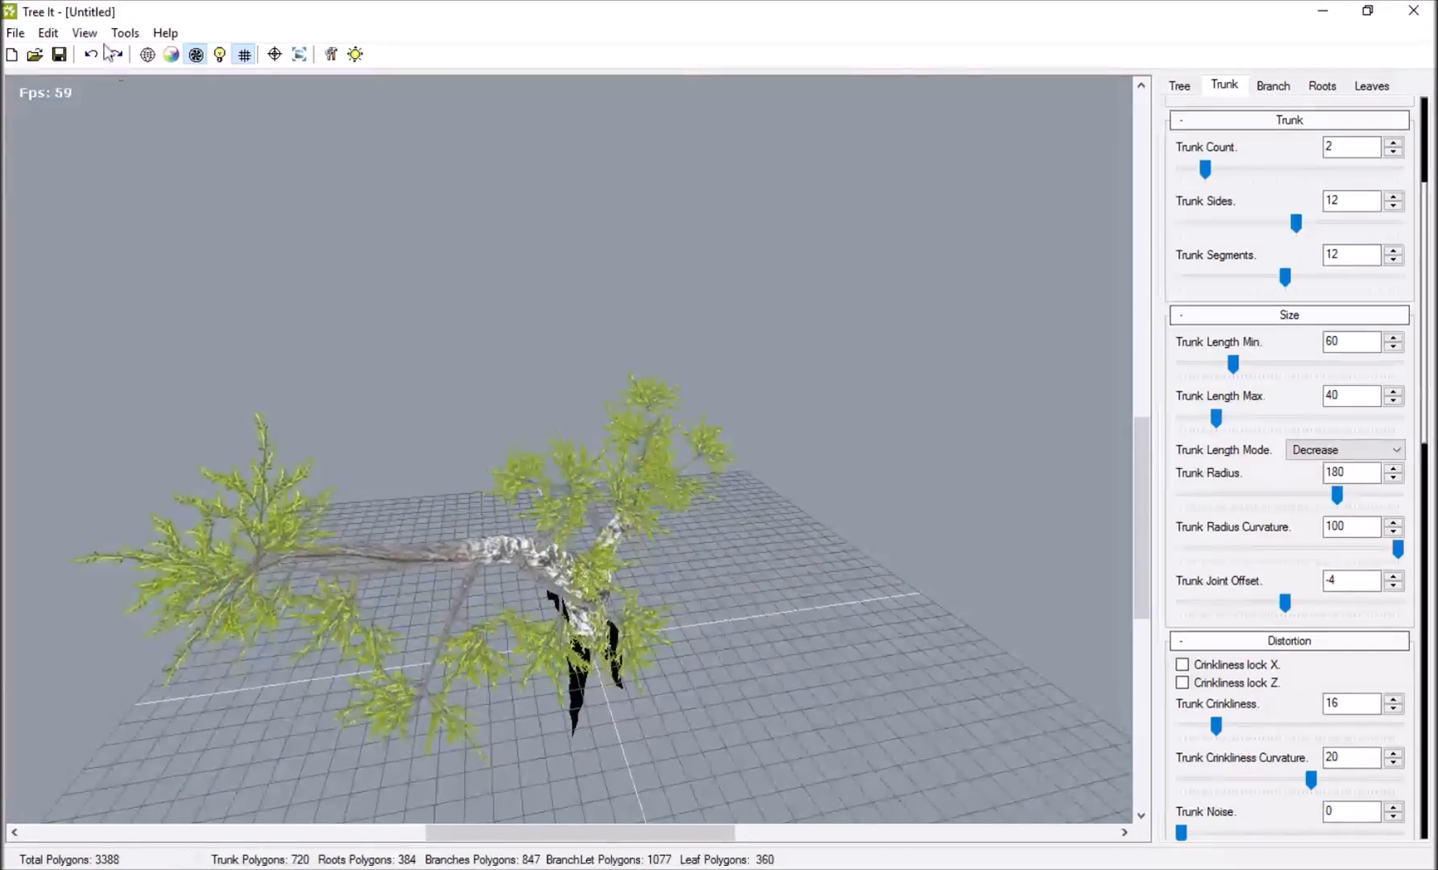
{"action": "left_click", "coordinate": [85, 32]}
{"action": "left_click", "coordinate": [113, 178]}
{"action": "left_click_drag", "start_coordinate": [476, 380], "coordinate": [1043, 321]}
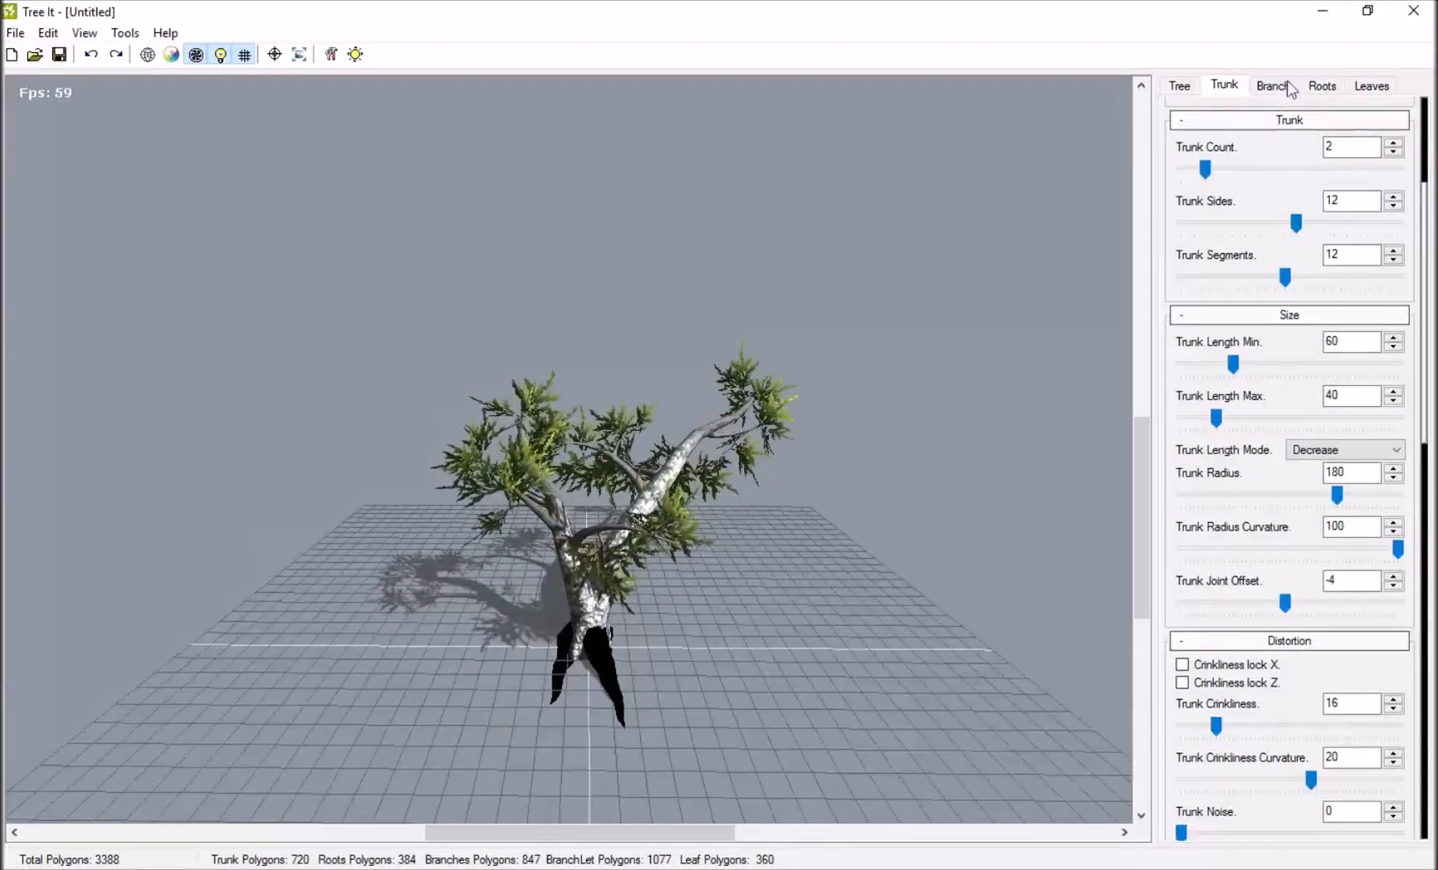
Reduce the Roots Count to zero so the tree has no roots.
{"action": "left_click", "coordinate": [1322, 86]}
{"action": "scroll", "coordinate": [1333, 129], "scroll_direction": "up", "scroll_amount": 2}
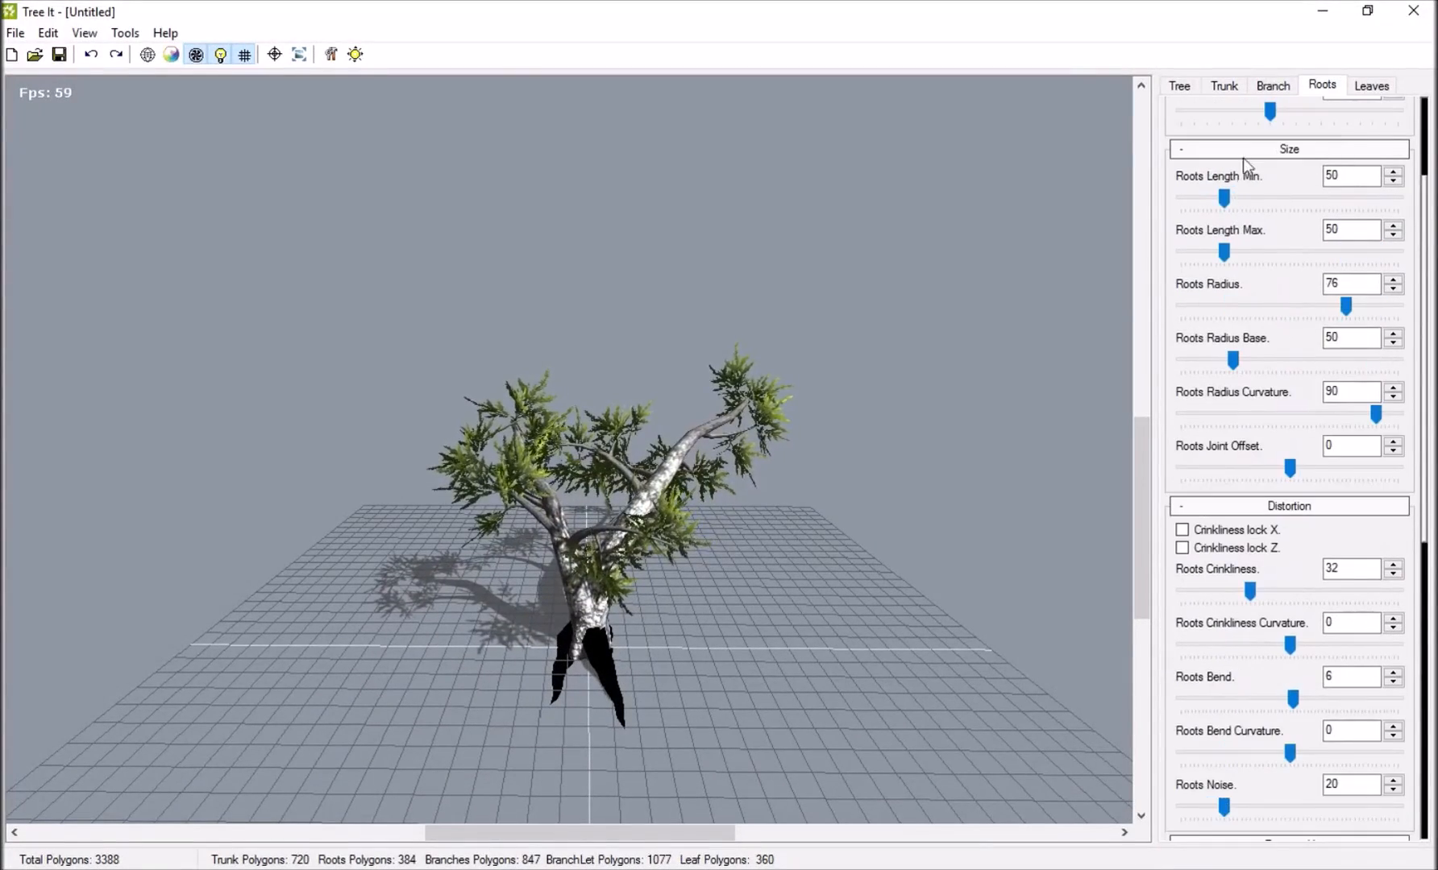
{"action": "scroll", "coordinate": [1241, 200], "scroll_direction": "up", "scroll_amount": 2}
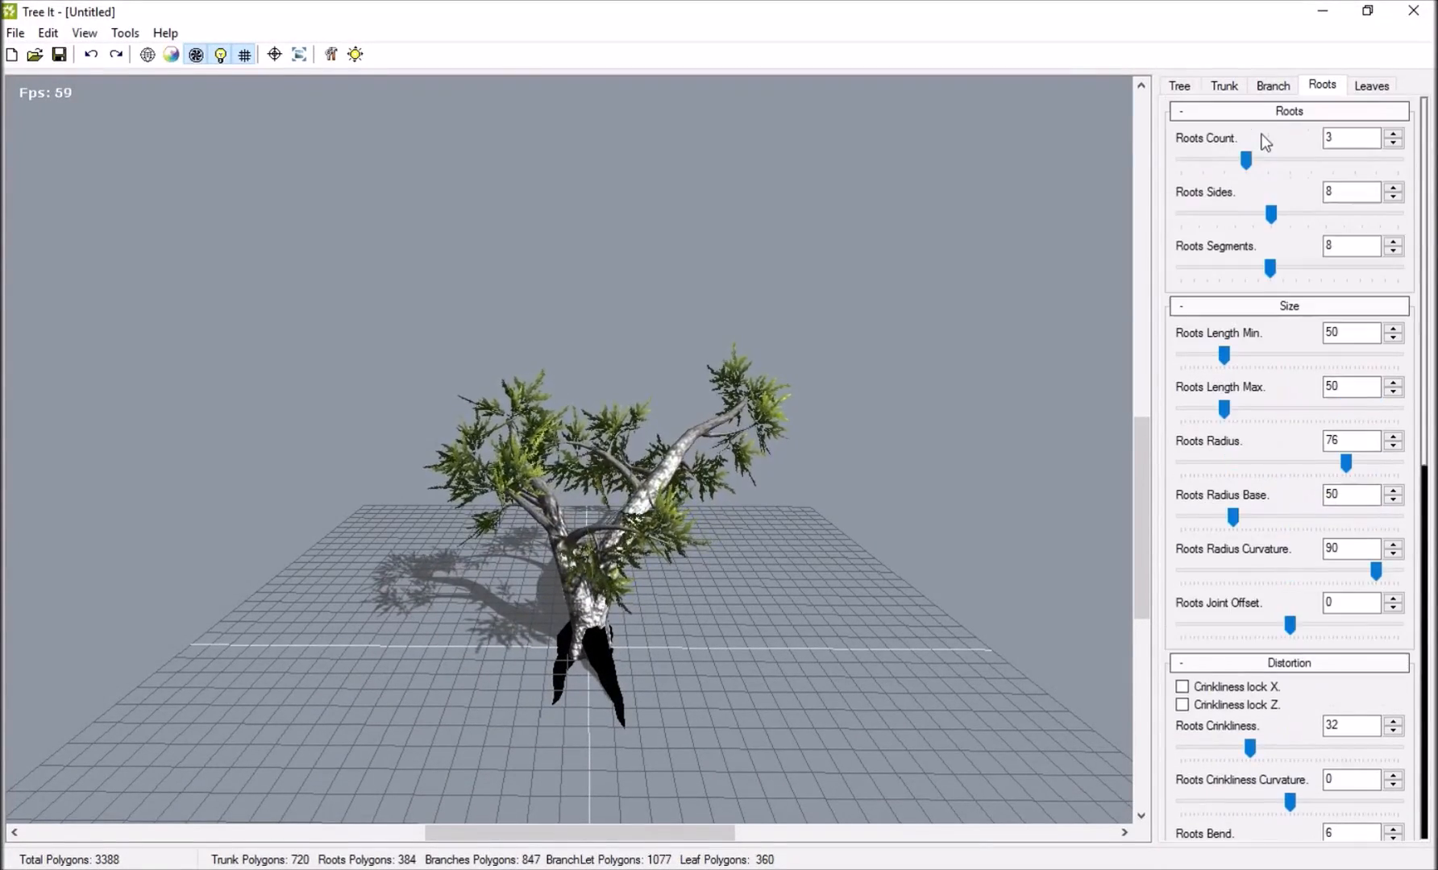
{"action": "left_click_drag", "start_coordinate": [1246, 160], "coordinate": [1178, 160]}
Try the Autumn and Cold color sets on the acacia leaves.
{"action": "left_click", "coordinate": [1371, 86]}
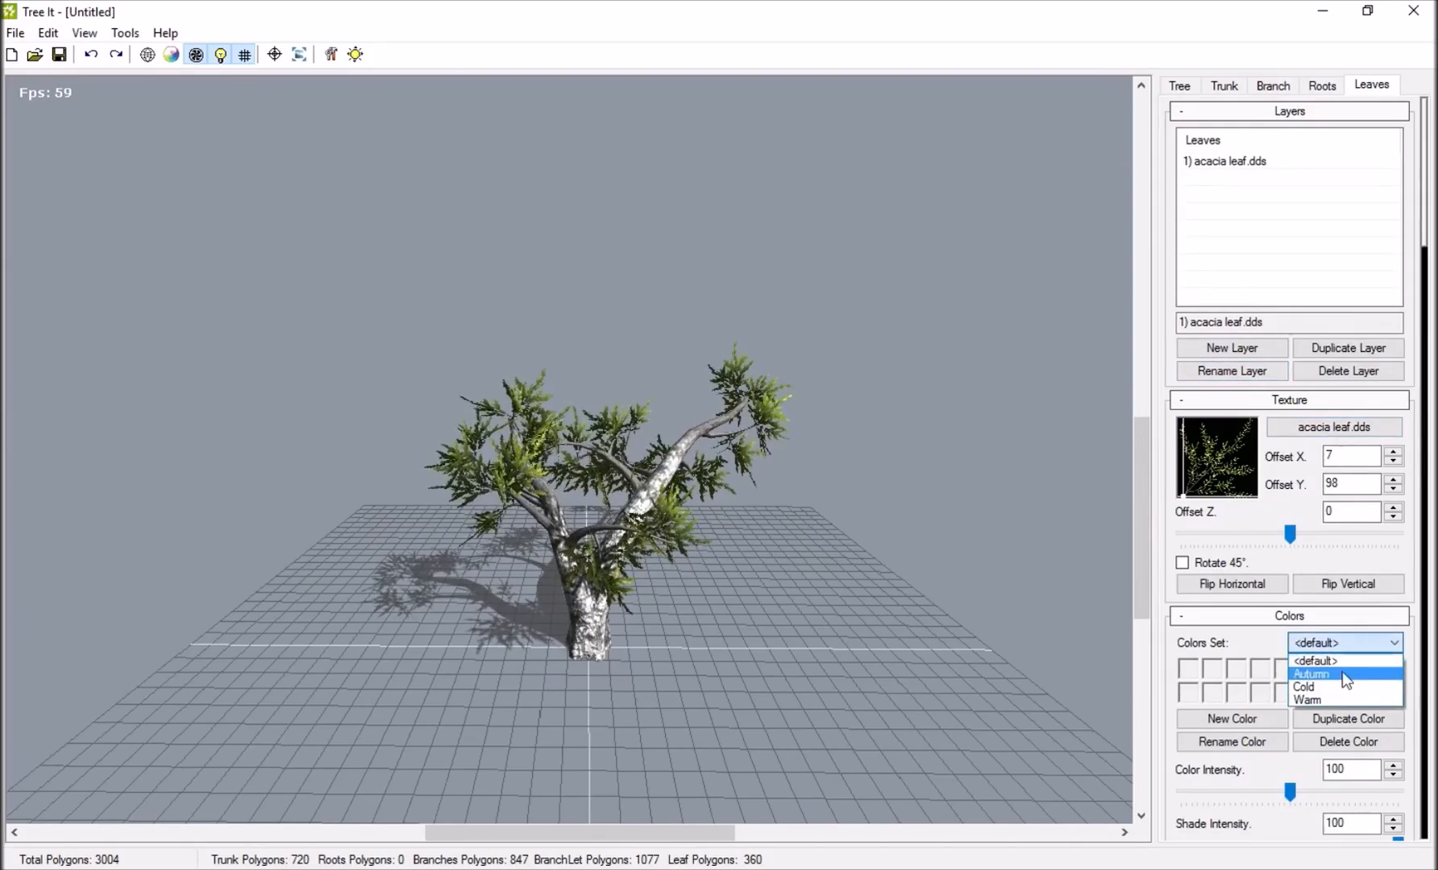
{"action": "left_click", "coordinate": [1342, 673]}
{"action": "left_click_drag", "start_coordinate": [1008, 548], "coordinate": [841, 619]}
{"action": "scroll", "coordinate": [785, 494], "scroll_direction": "up", "scroll_amount": 2}
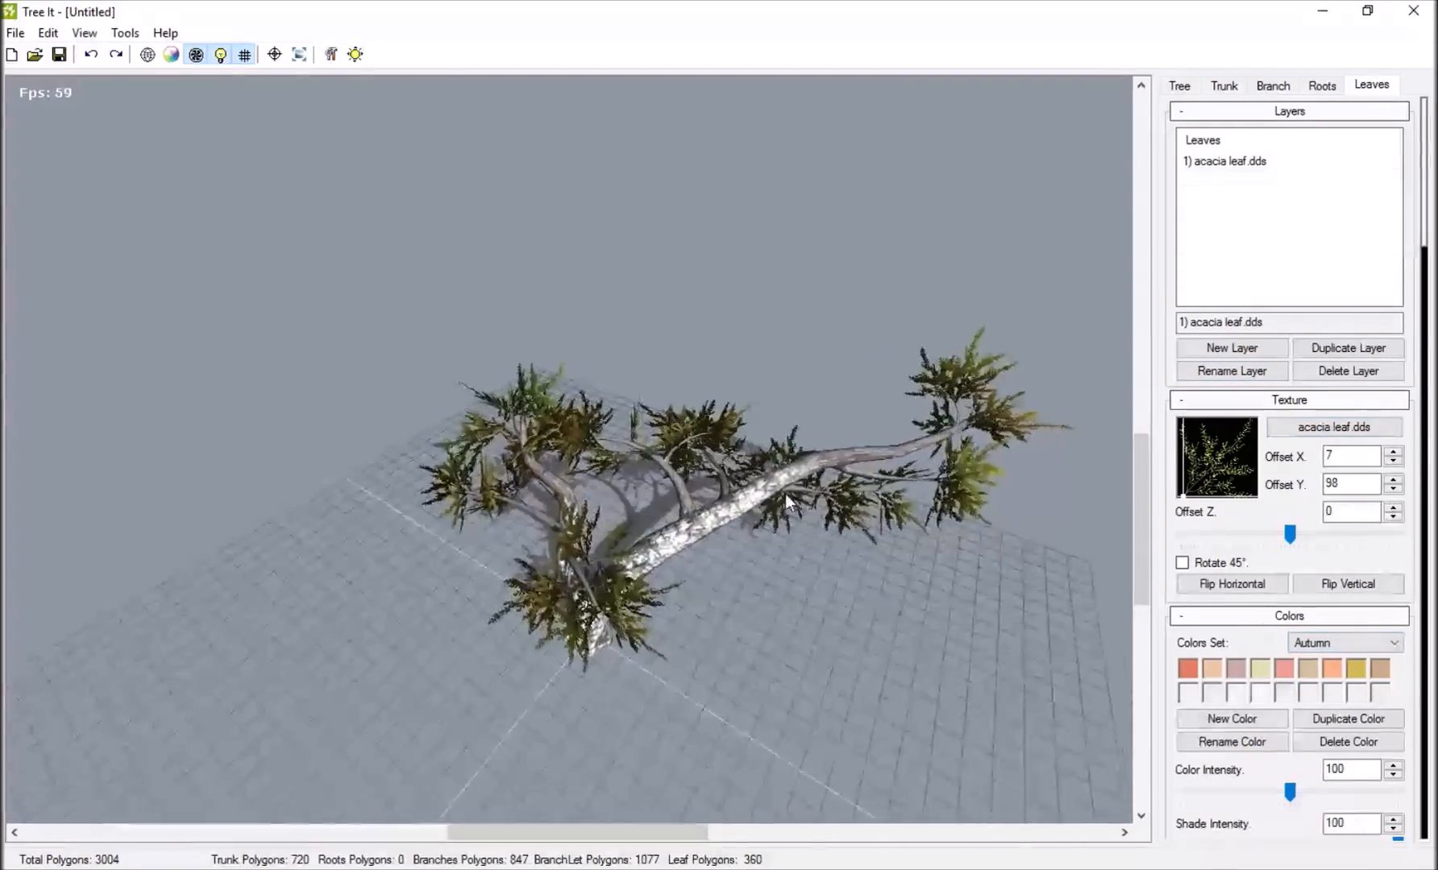
{"action": "left_click", "coordinate": [1344, 643]}
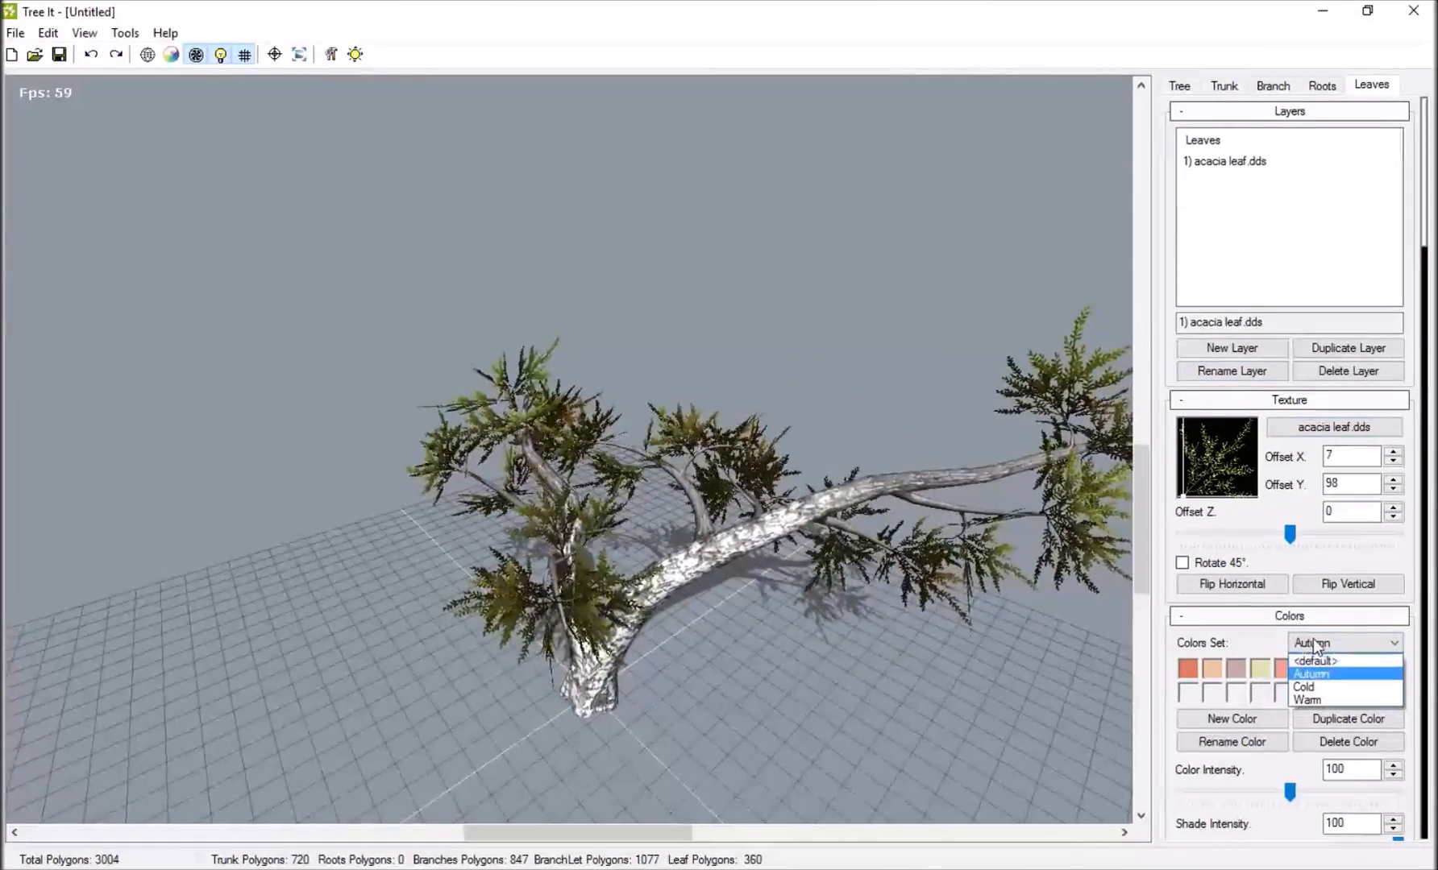
{"action": "left_click", "coordinate": [1331, 687]}
Apply the Warm color set to the acacia leaves.
{"action": "left_click", "coordinate": [1327, 642]}
{"action": "left_click", "coordinate": [1329, 698]}
{"action": "left_click_drag", "start_coordinate": [1048, 564], "coordinate": [534, 527]}
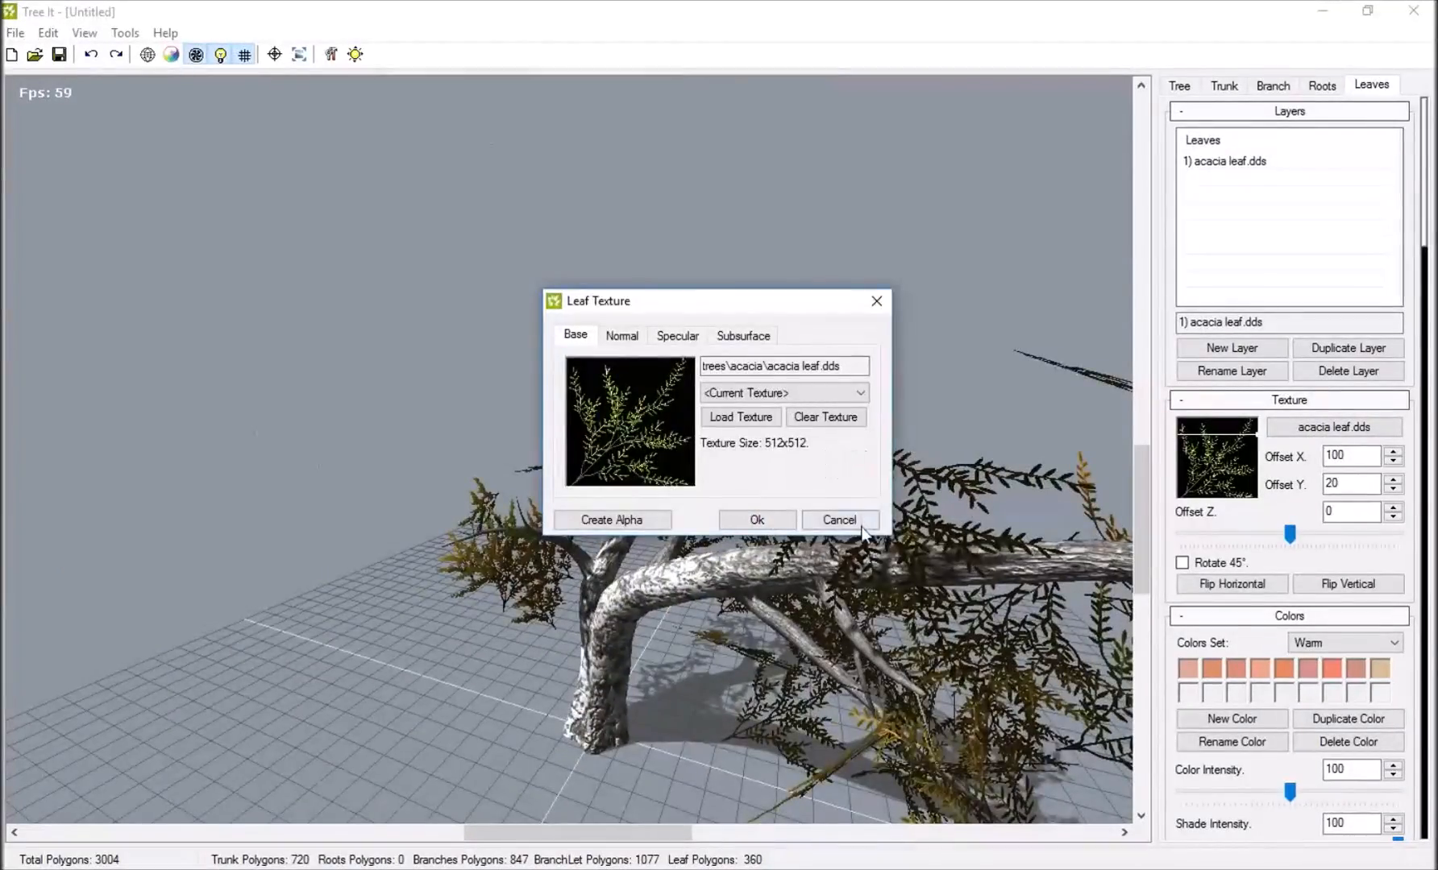
Test leaf texture offsets of X 100 and Y 20, and return the attachment point to the leaf's base with Offset X 8 and Y 97.
{"action": "left_click", "coordinate": [870, 509]}
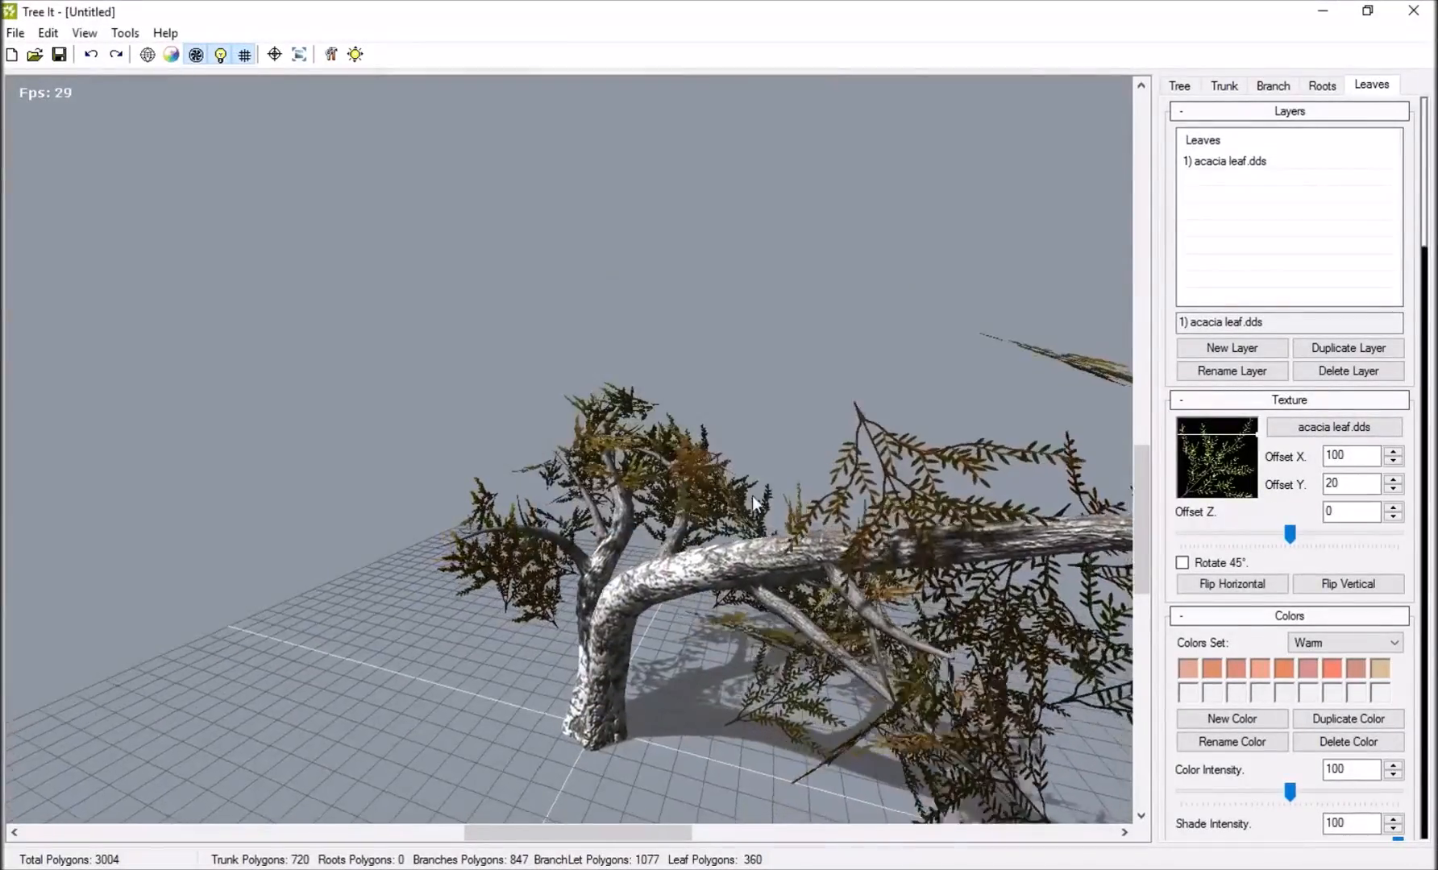
{"action": "left_click_drag", "start_coordinate": [872, 503], "coordinate": [343, 478]}
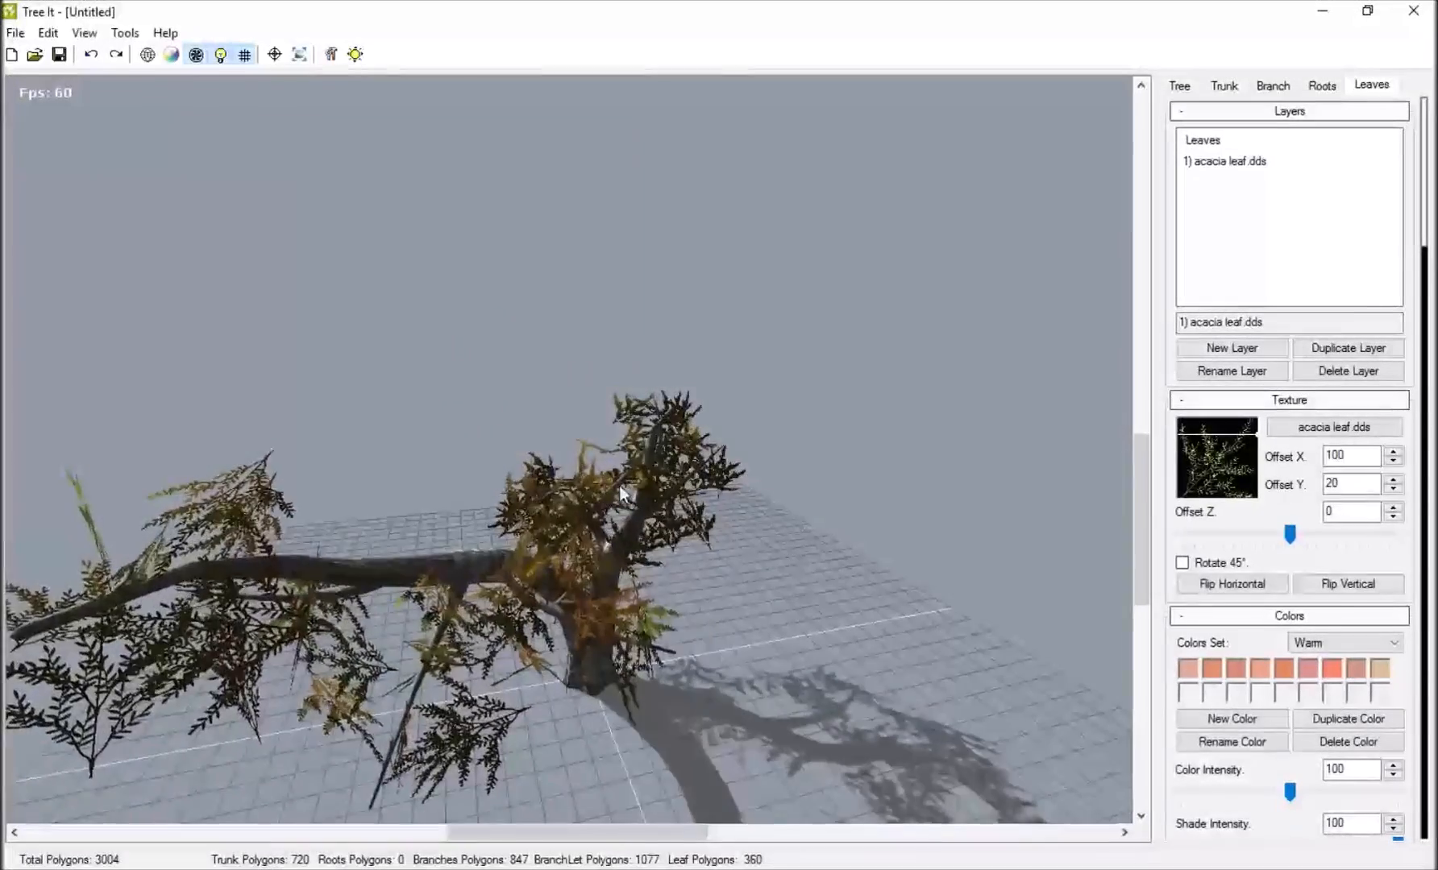
{"action": "left_click_drag", "start_coordinate": [1184, 496], "coordinate": [1183, 495]}
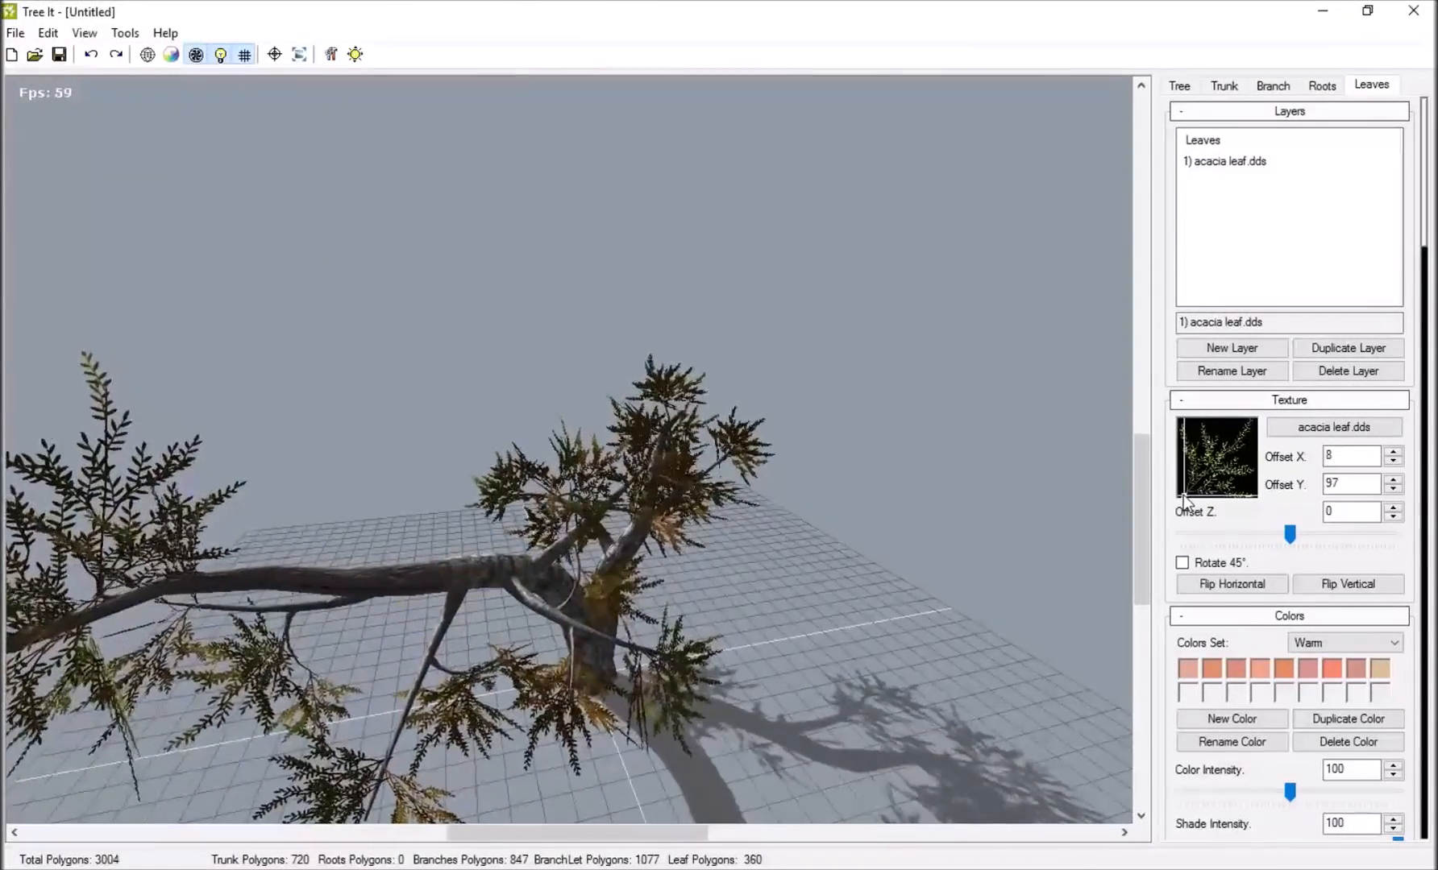
{"action": "left_click_drag", "start_coordinate": [793, 492], "coordinate": [516, 359]}
Open the sample tree queen palm.tre from the queen palm folder in Desktop > Tree IT > Trees and look it over.
{"action": "left_click", "coordinate": [15, 33]}
{"action": "left_click", "coordinate": [34, 84]}
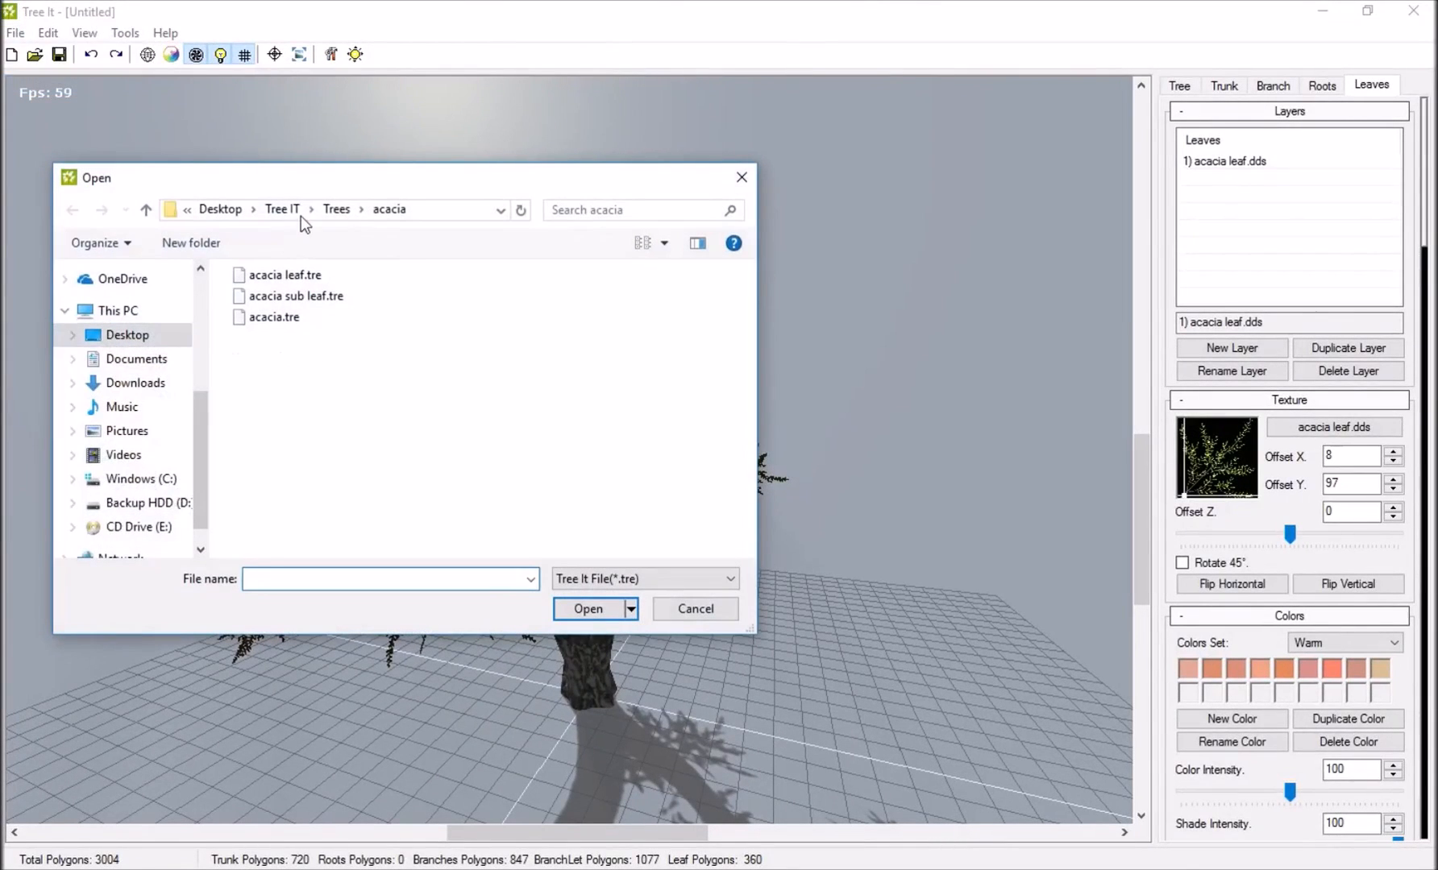
{"action": "left_click", "coordinate": [282, 209]}
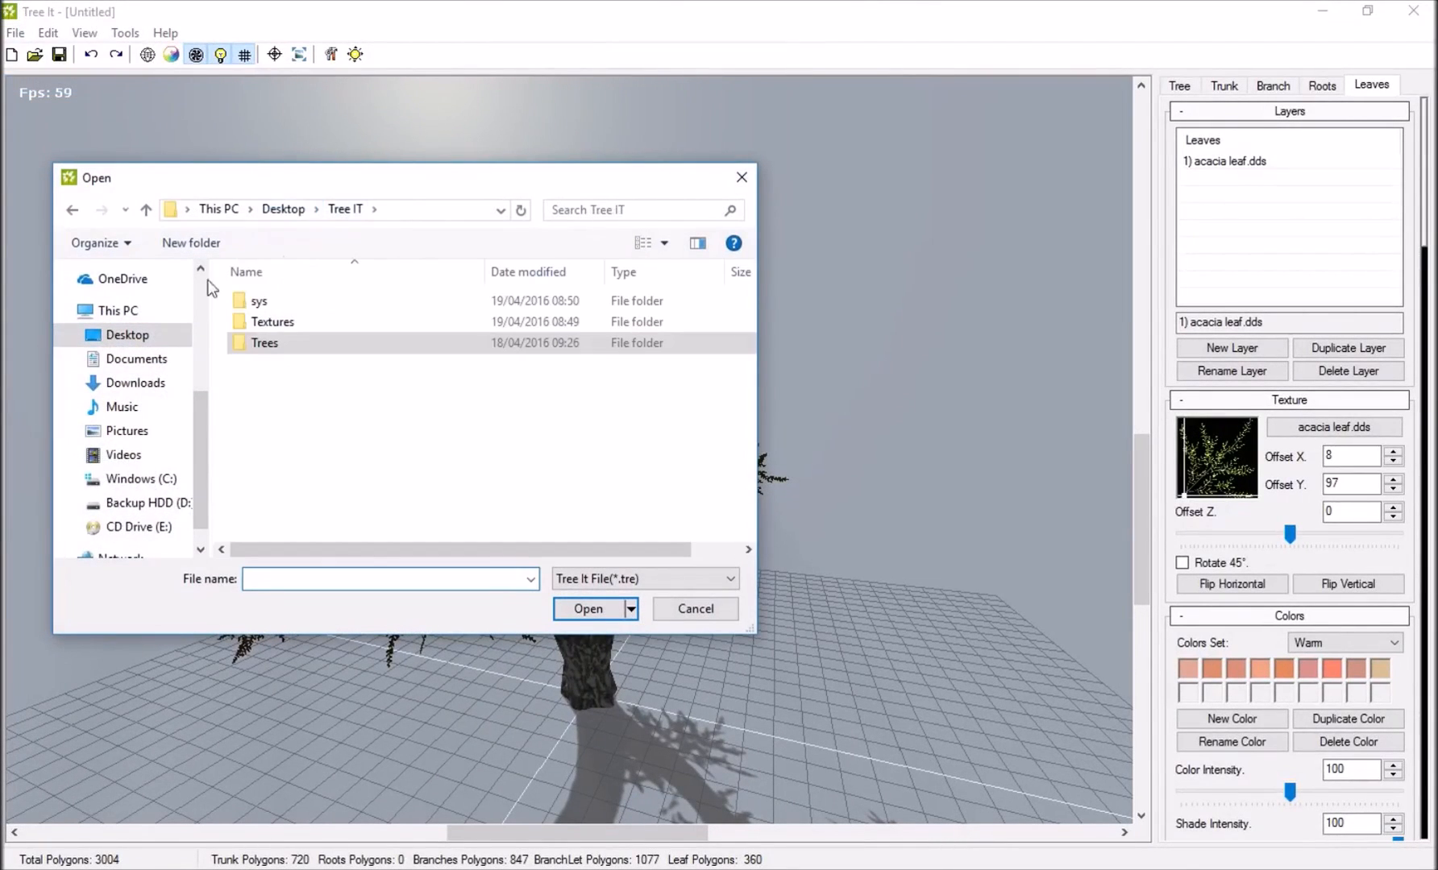
{"action": "double_click", "coordinate": [260, 347]}
{"action": "scroll", "coordinate": [322, 419], "scroll_direction": "down", "scroll_amount": 2}
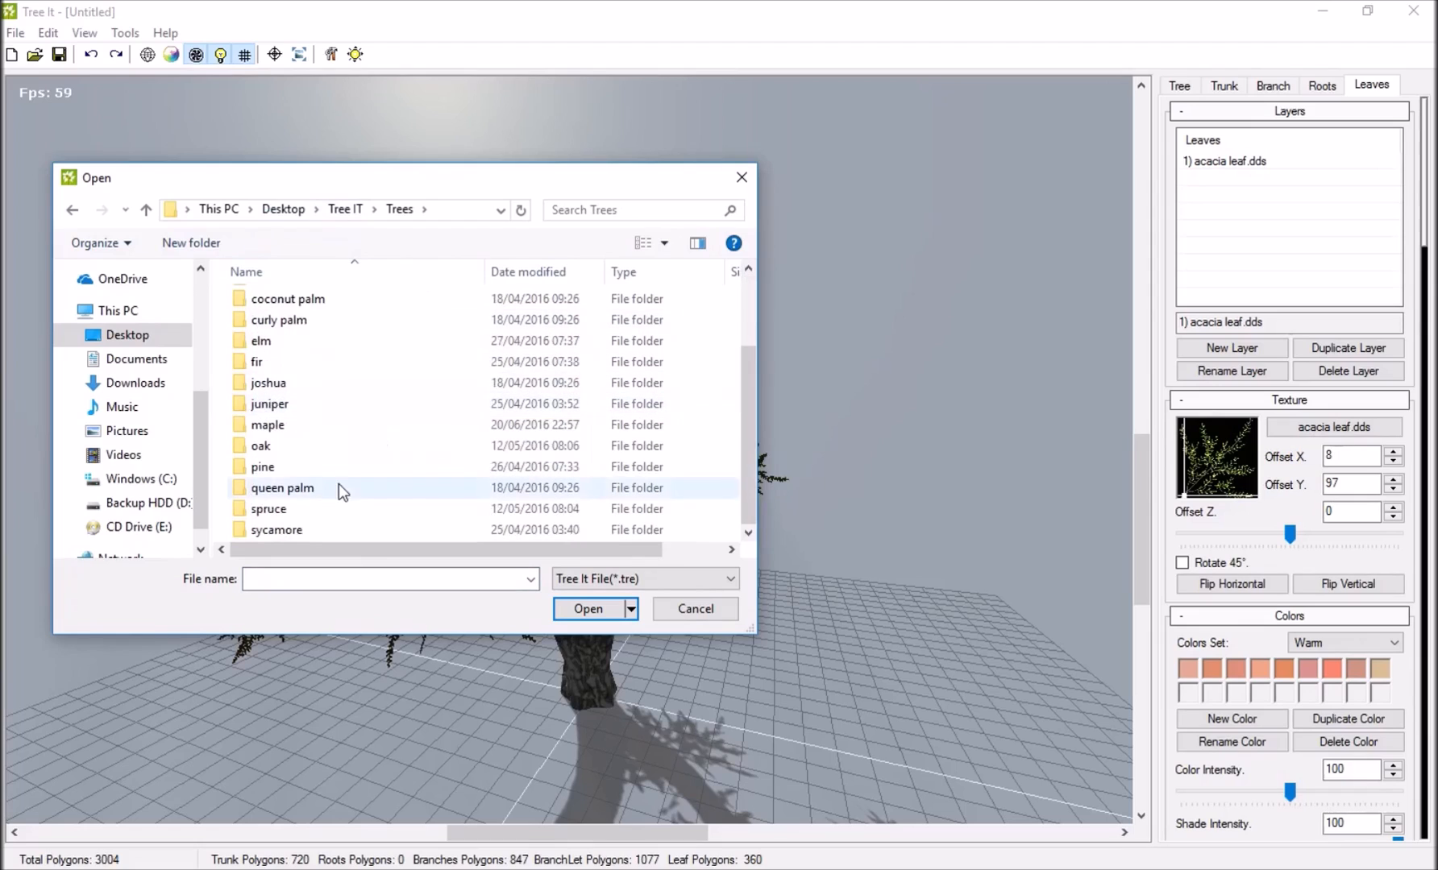
{"action": "scroll", "coordinate": [316, 476], "scroll_direction": "up", "scroll_amount": 2}
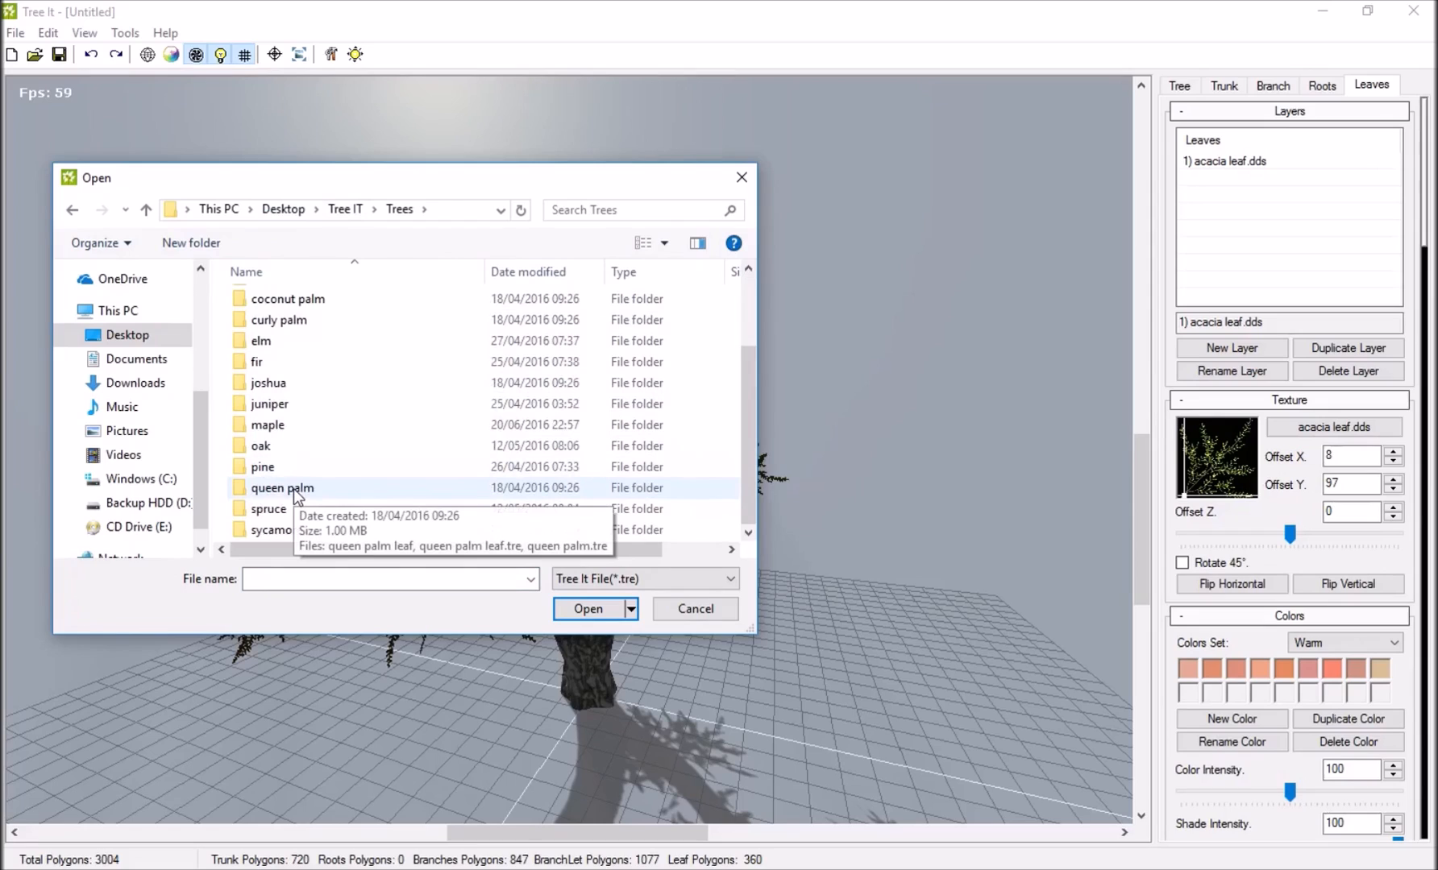
{"action": "double_click", "coordinate": [293, 489]}
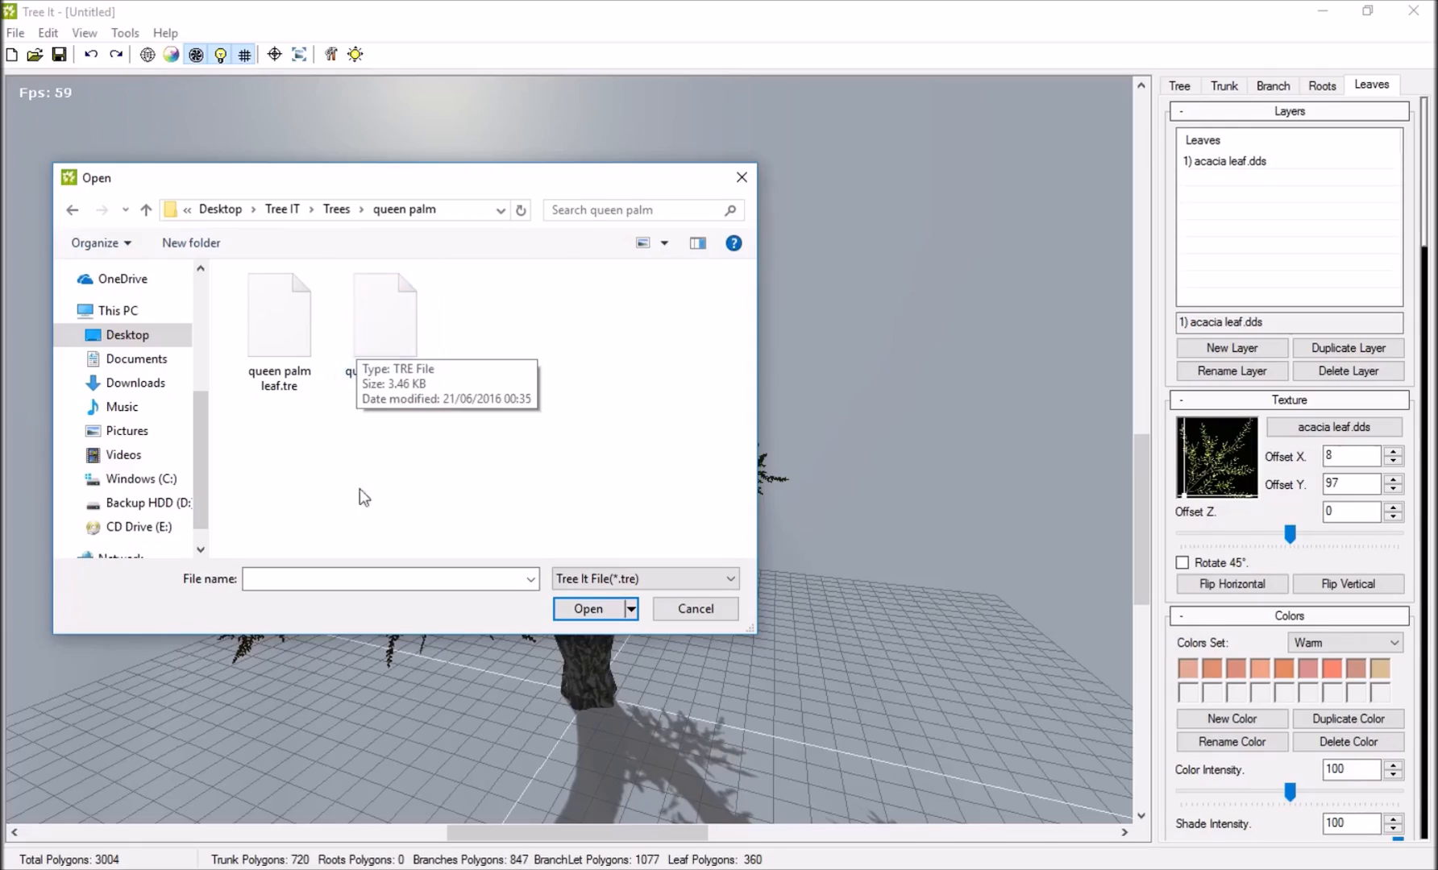
{"action": "double_click", "coordinate": [393, 357]}
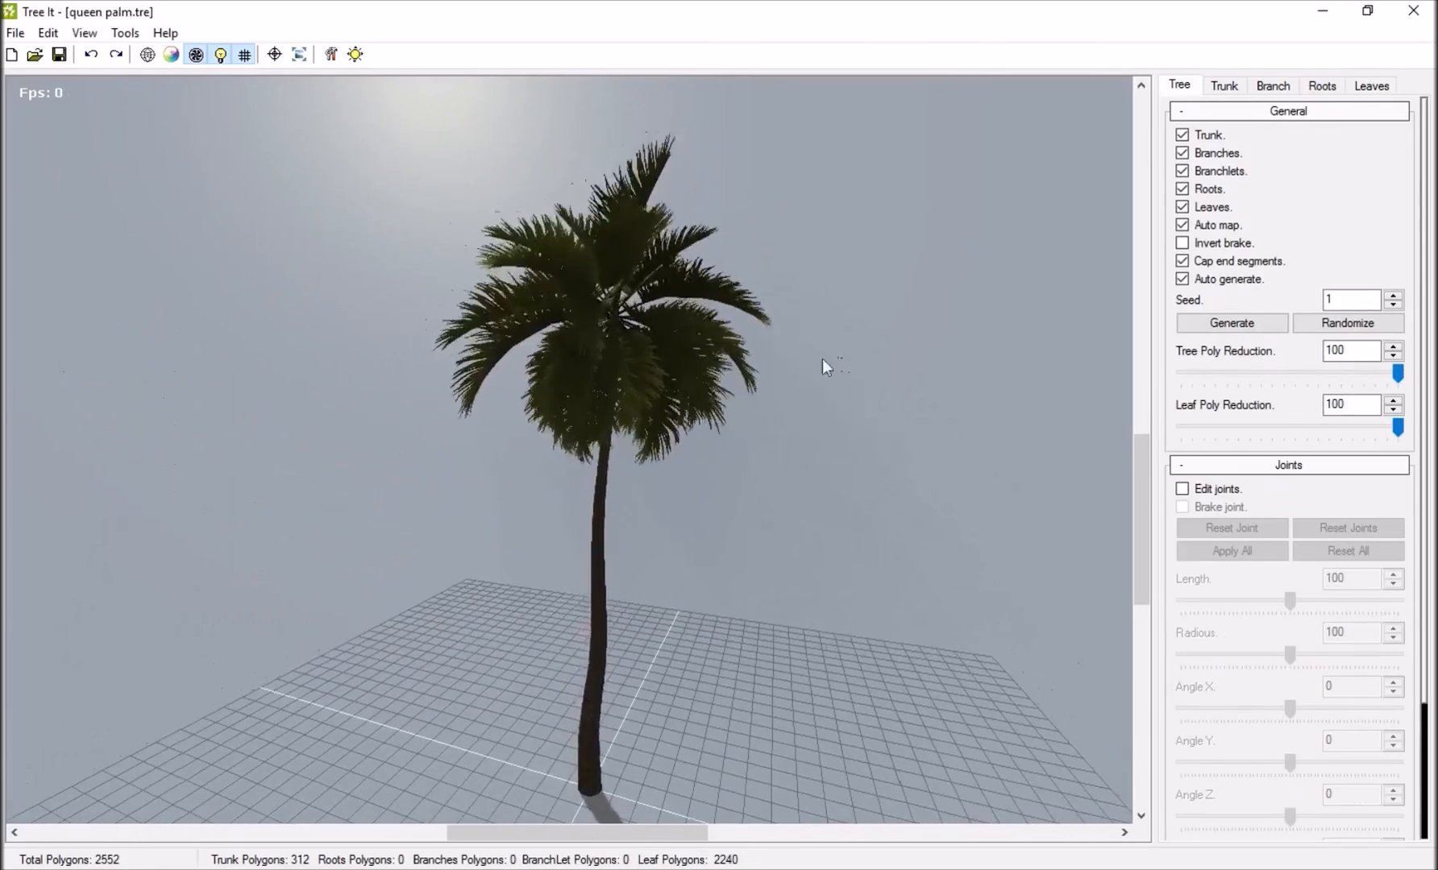
{"action": "scroll", "coordinate": [345, 479], "scroll_direction": "up", "scroll_amount": 3}
{"action": "left_click_drag", "start_coordinate": [789, 419], "coordinate": [579, 300]}
{"action": "scroll", "coordinate": [581, 290], "scroll_direction": "down", "scroll_amount": 3}
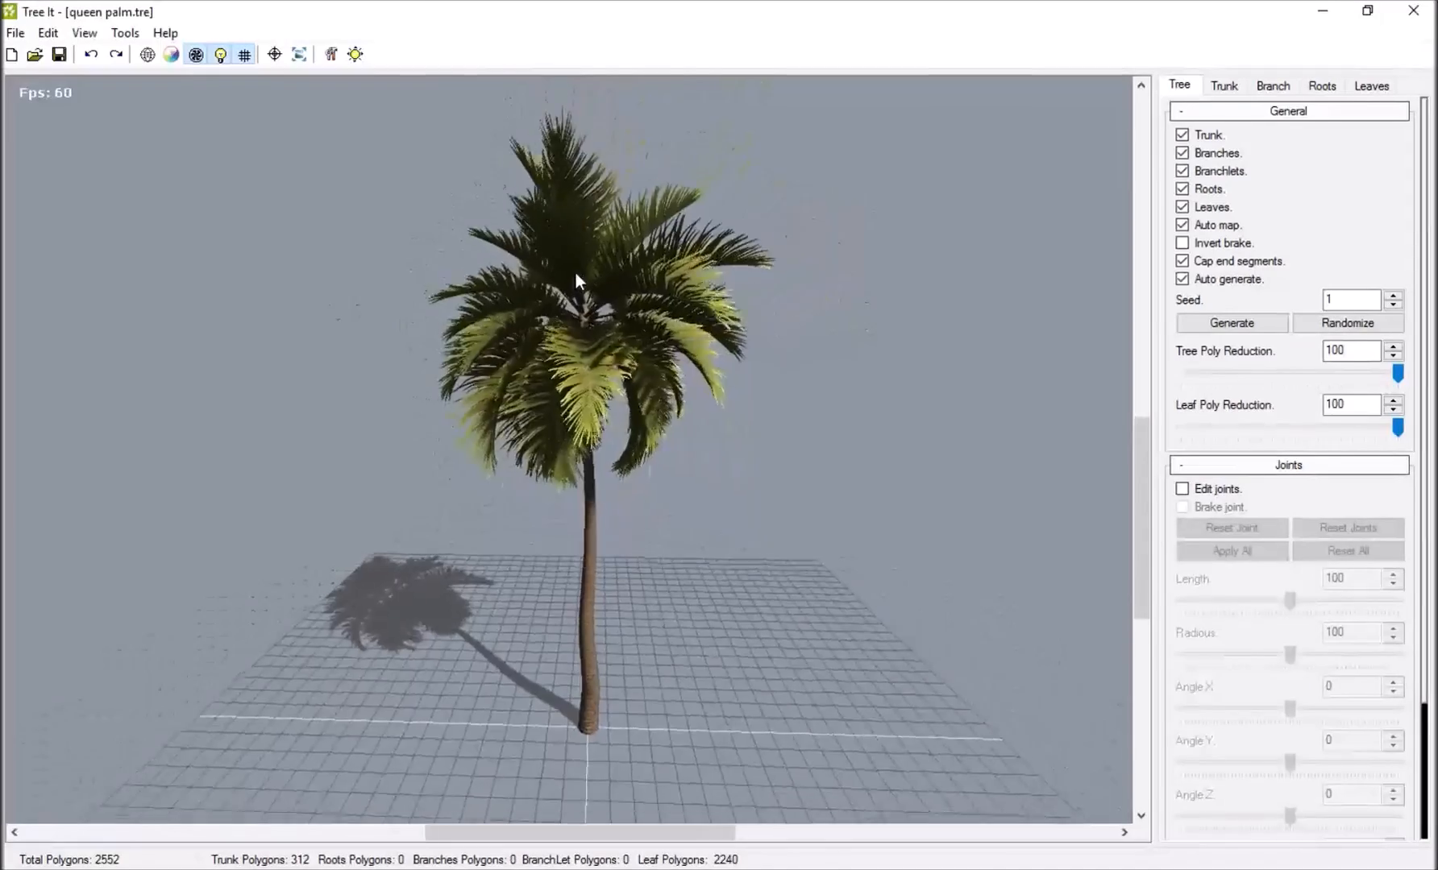
Generate several random seed variations of the queen palm and look at the tree from different angles.
{"action": "left_click_drag", "start_coordinate": [697, 342], "coordinate": [556, 392]}
{"action": "left_click_drag", "start_coordinate": [679, 453], "coordinate": [512, 399]}
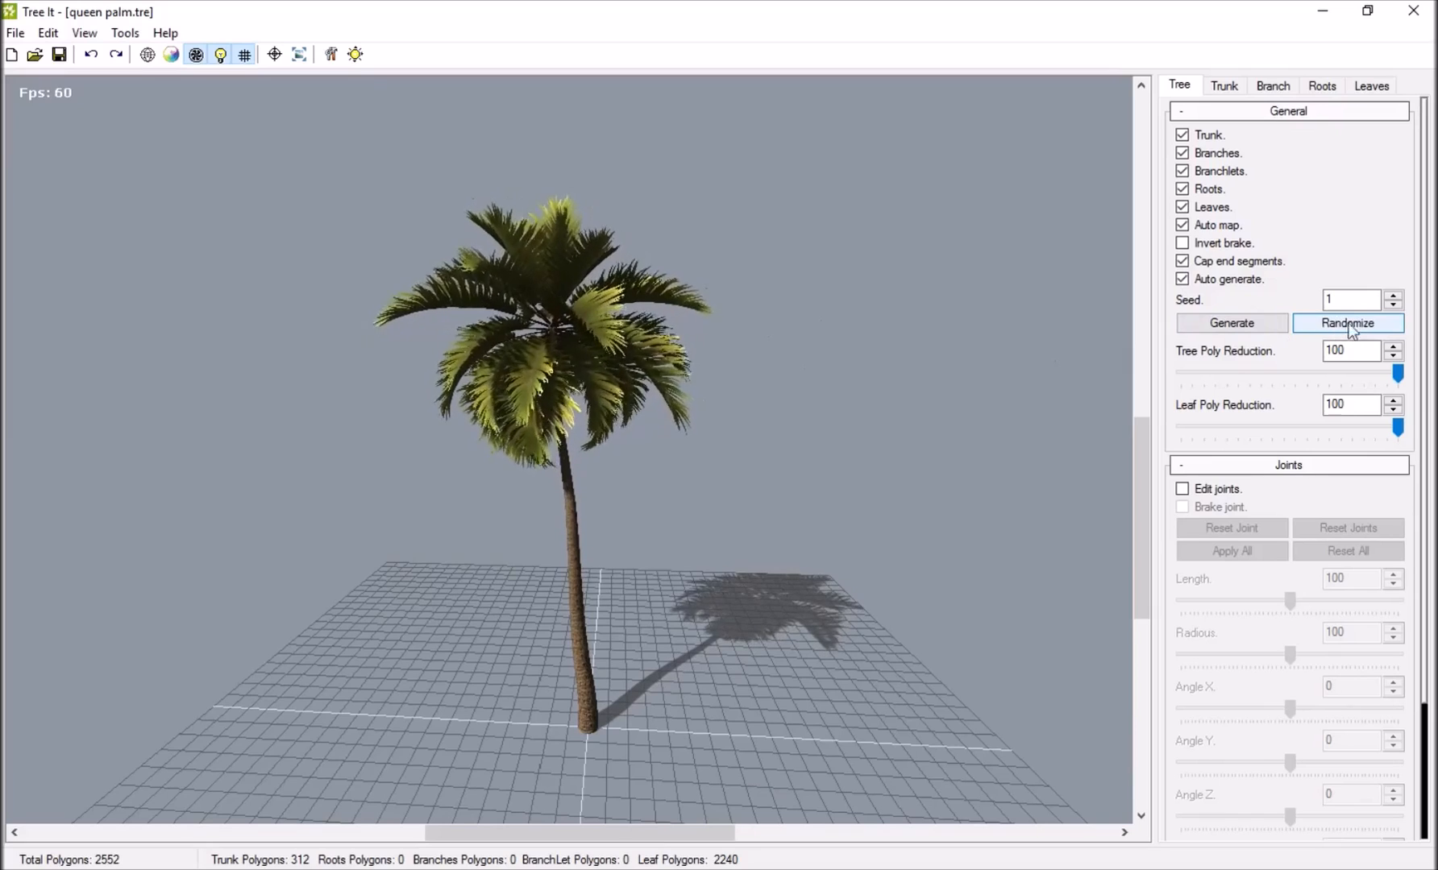
{"action": "left_click", "coordinate": [1394, 296]}
{"action": "left_click", "coordinate": [1395, 305]}
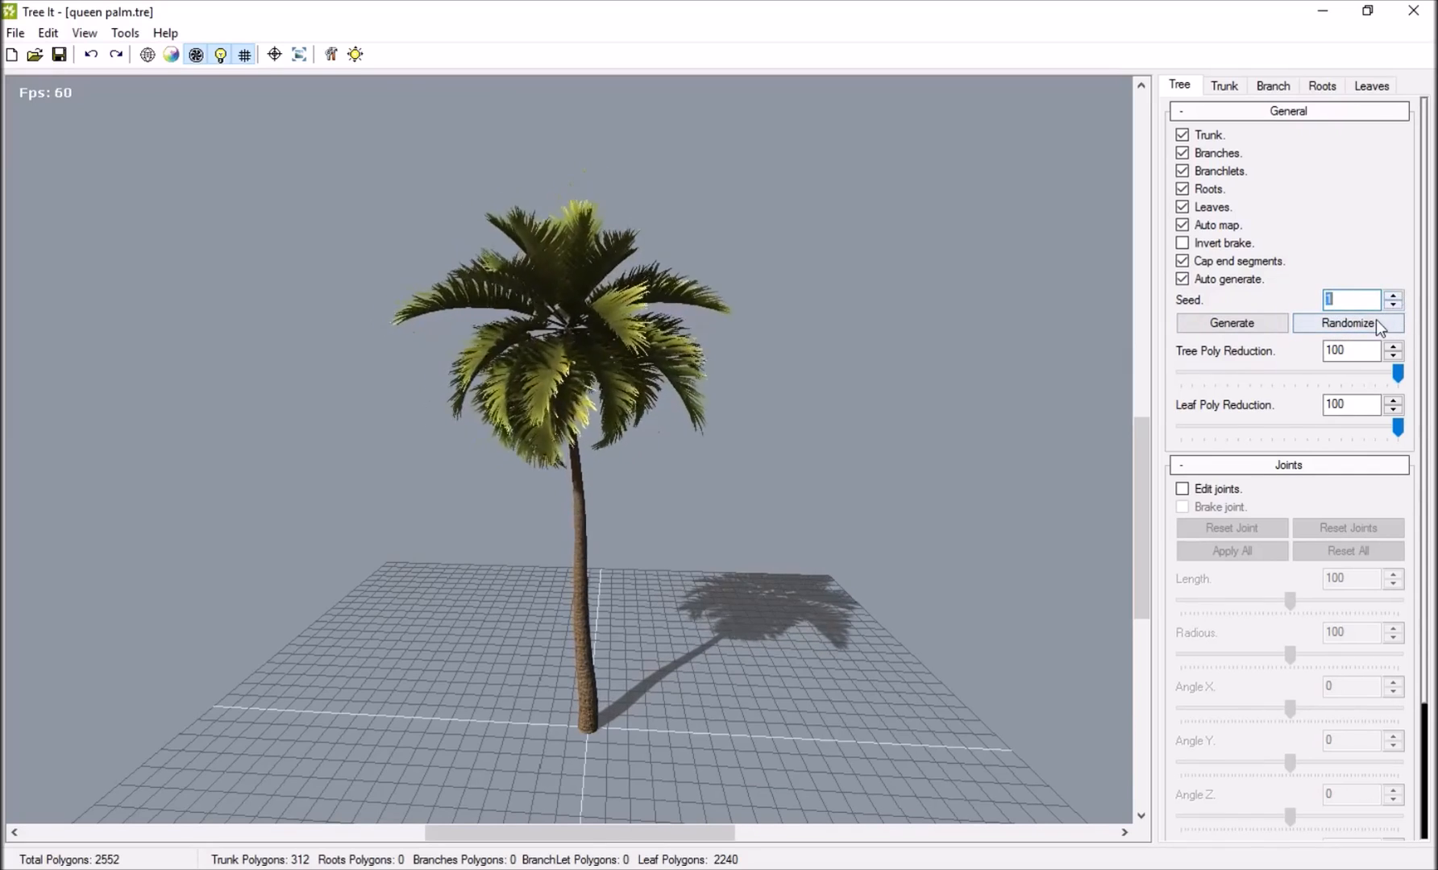
{"action": "left_click", "coordinate": [1373, 326]}
{"action": "left_click", "coordinate": [1370, 327]}
{"action": "left_click", "coordinate": [1370, 326]}
{"action": "left_click", "coordinate": [1370, 327]}
{"action": "left_click", "coordinate": [1370, 326]}
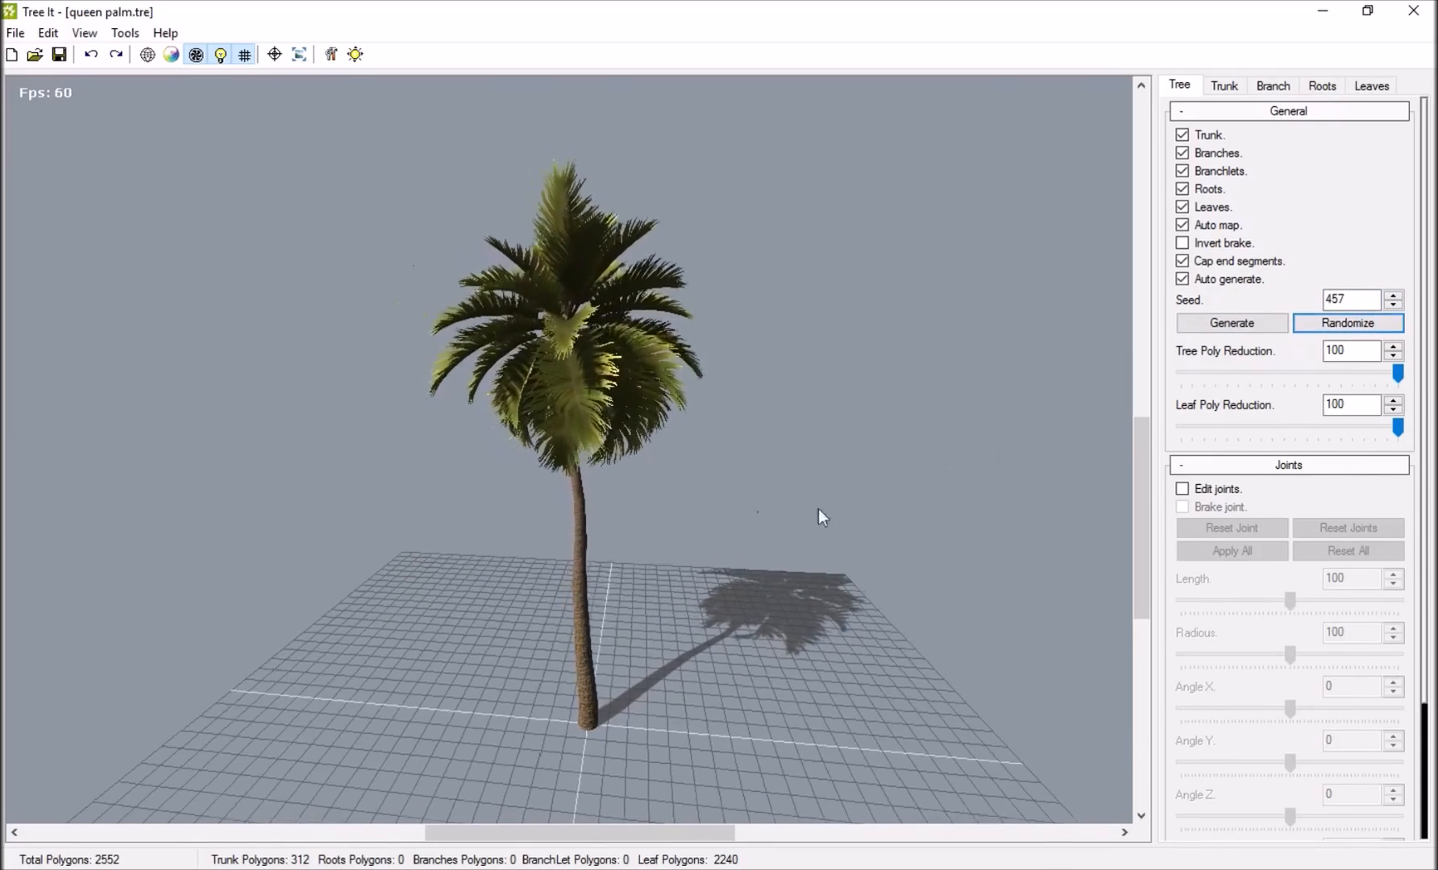
{"action": "left_click_drag", "start_coordinate": [343, 558], "coordinate": [518, 312]}
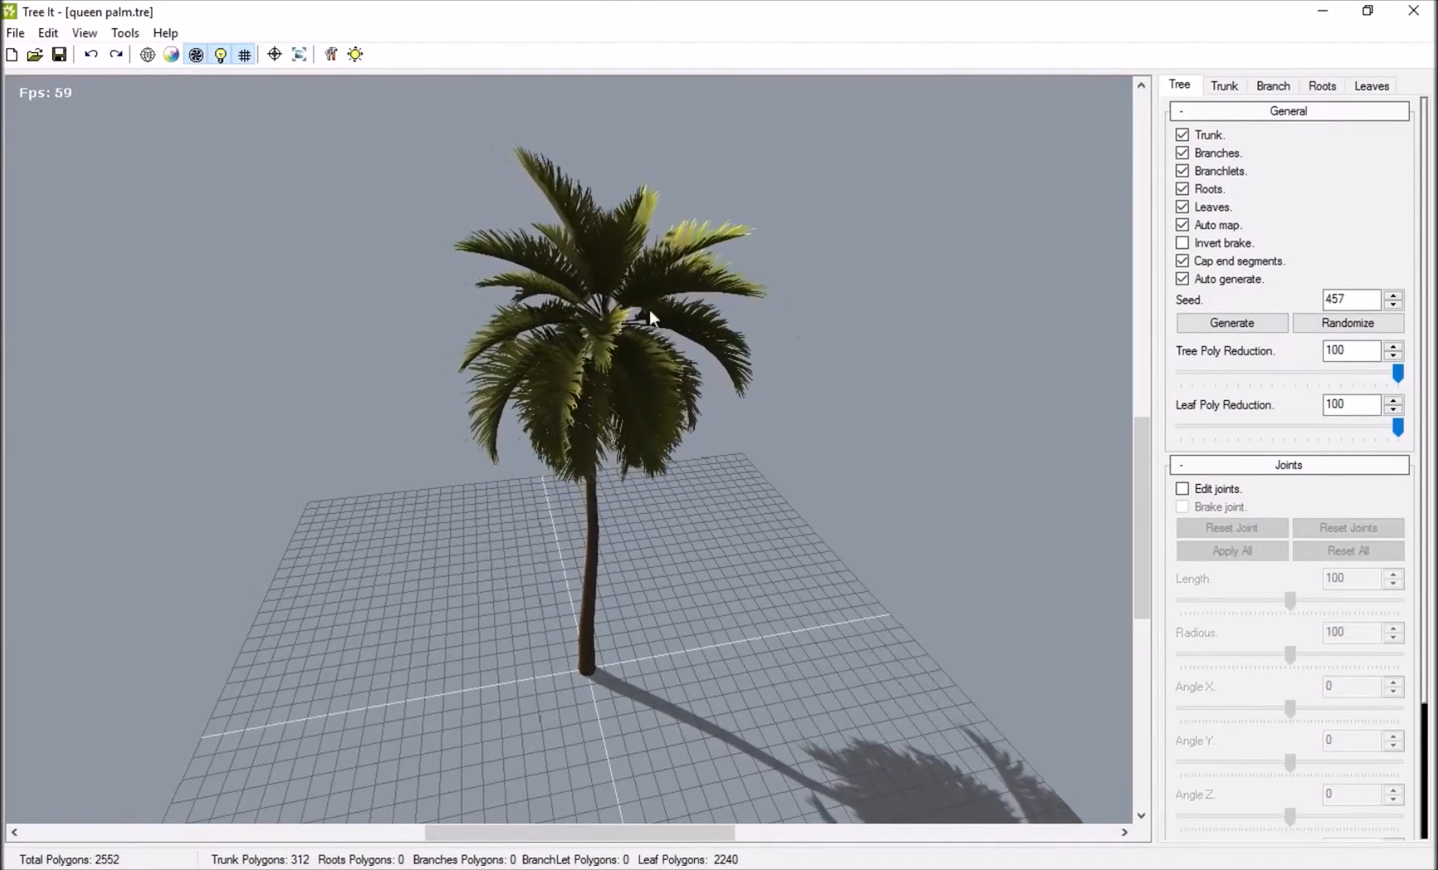
Randomize the queen palm further and review its trunk settings between variations.
{"action": "left_click", "coordinate": [1349, 326]}
{"action": "left_click", "coordinate": [1349, 325]}
{"action": "left_click", "coordinate": [1349, 325]}
{"action": "left_click", "coordinate": [1224, 86]}
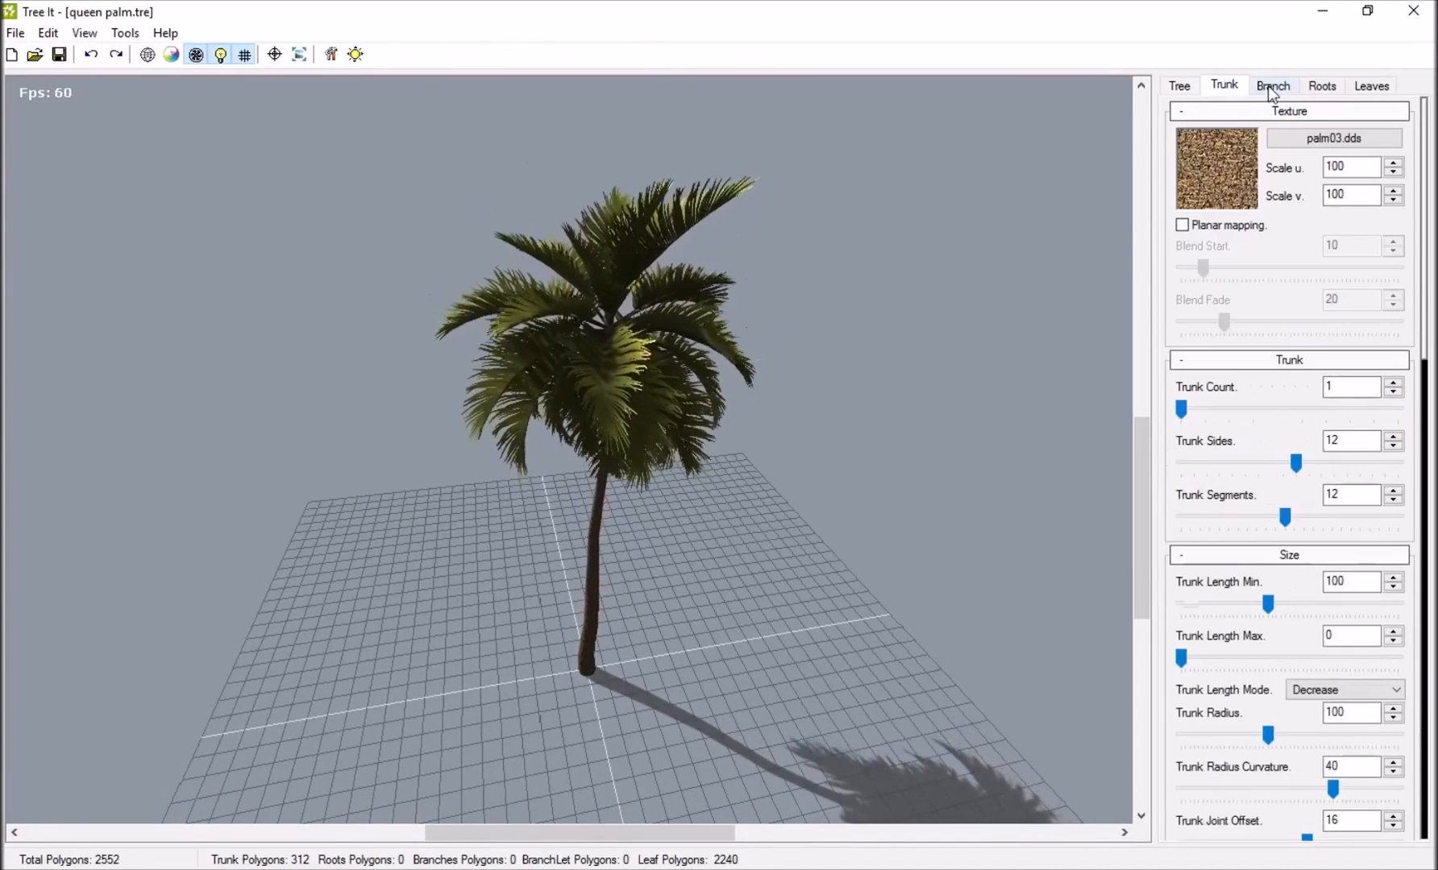
{"action": "scroll", "coordinate": [1282, 524], "scroll_direction": "down", "scroll_amount": 4}
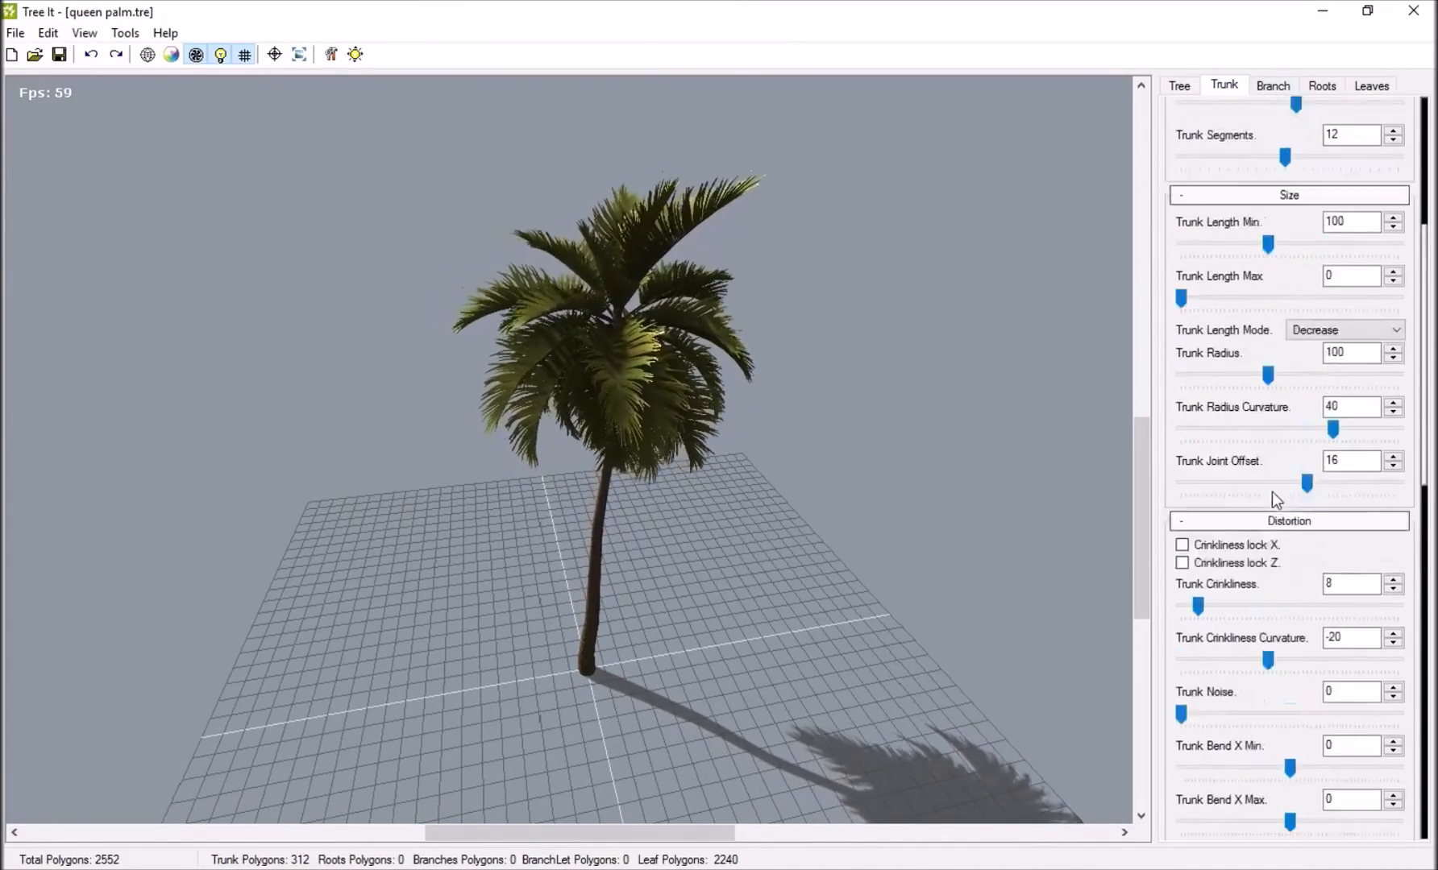
{"action": "scroll", "coordinate": [1271, 492], "scroll_direction": "up", "scroll_amount": 1}
{"action": "left_click", "coordinate": [1178, 87]}
{"action": "left_click", "coordinate": [1352, 325]}
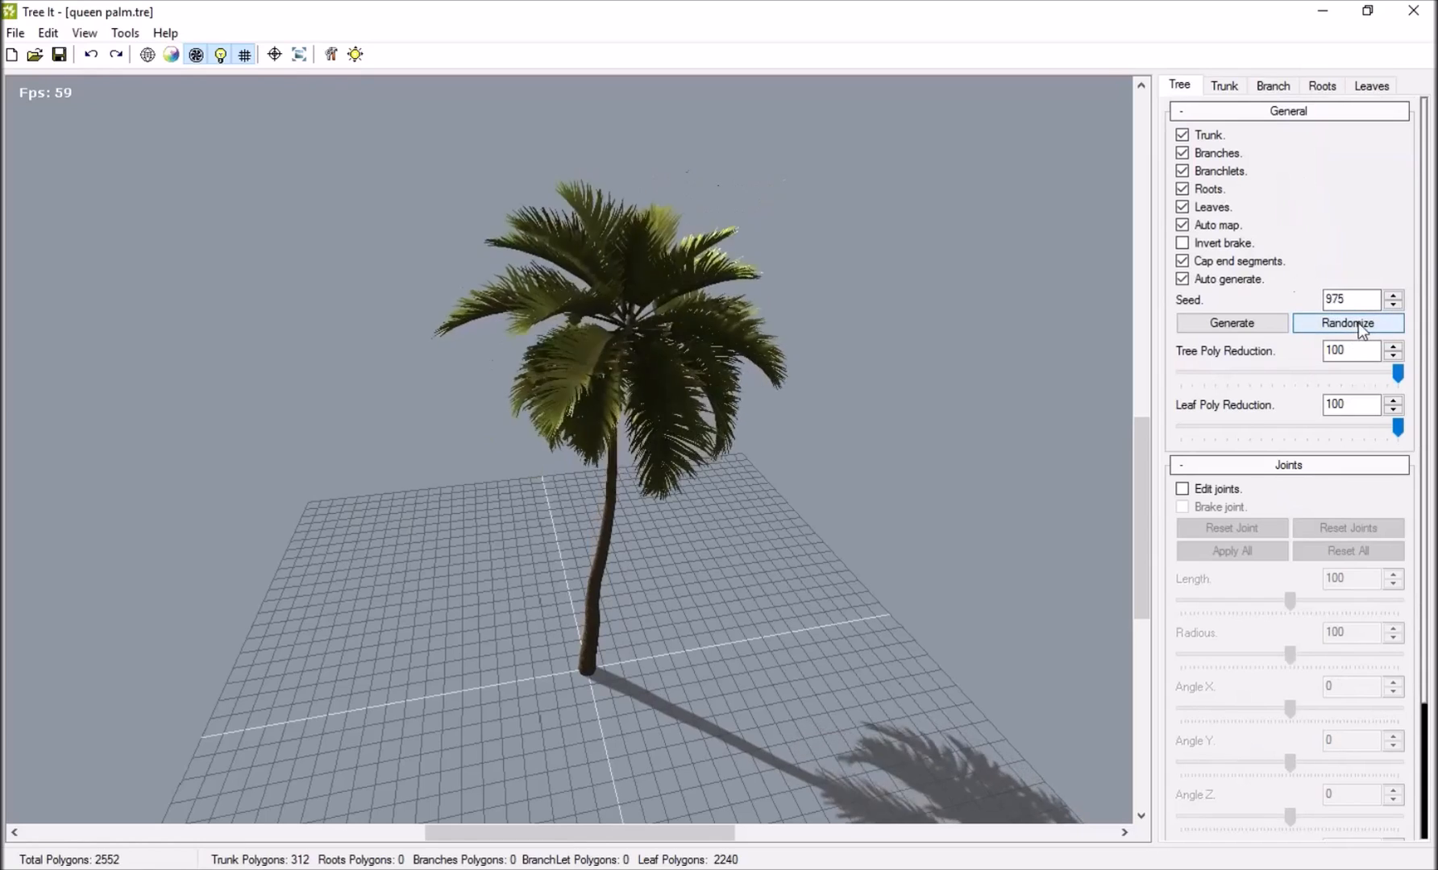
{"action": "left_click", "coordinate": [1352, 326]}
Open the sample tree beech.tre from the beech folder in Desktop > Tree IT > Trees and inspect it up close.
{"action": "left_click", "coordinate": [15, 33]}
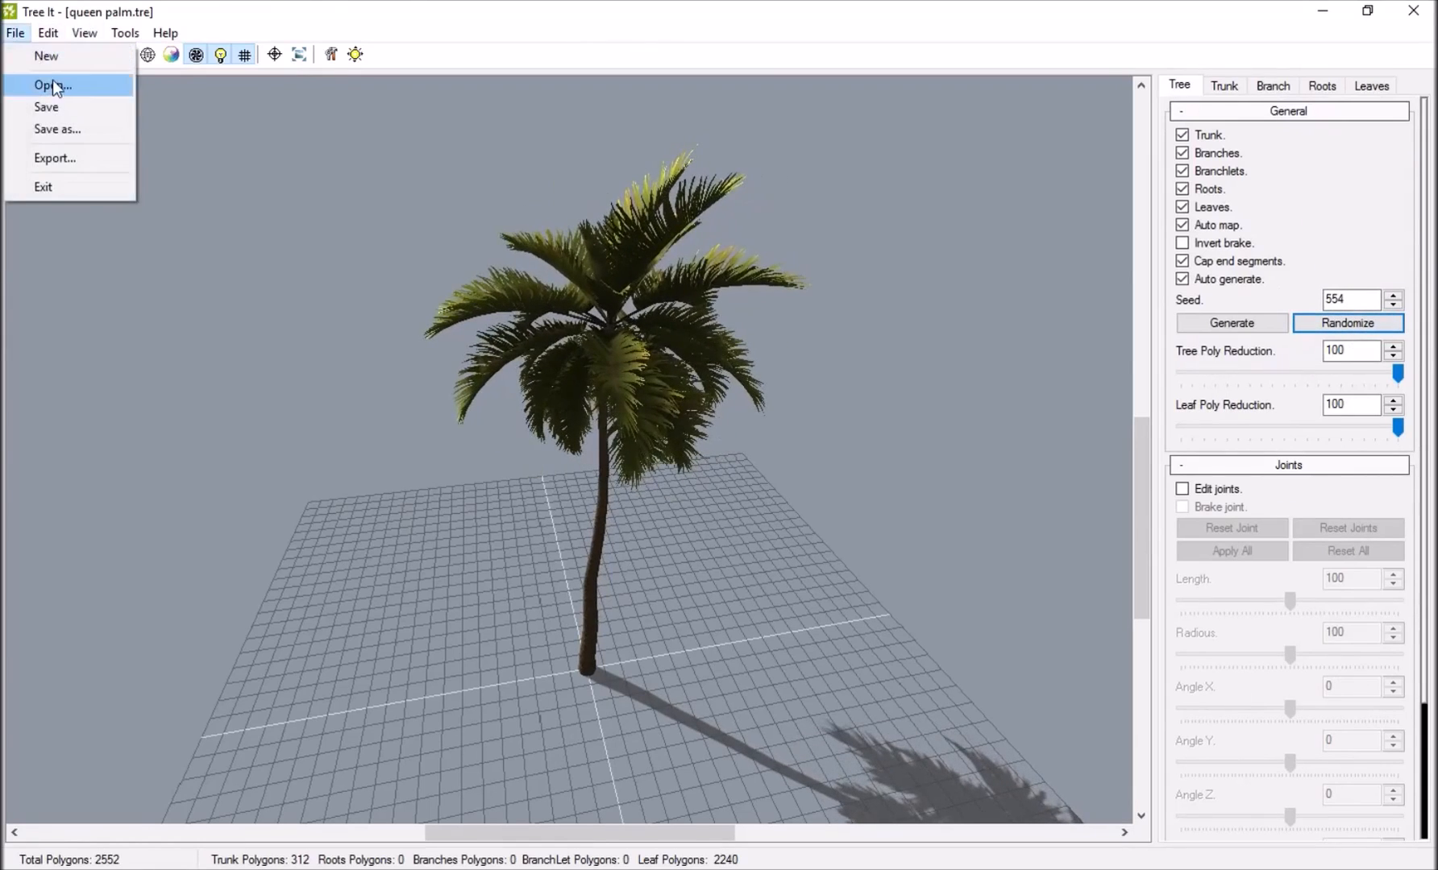
{"action": "left_click", "coordinate": [54, 86]}
{"action": "left_click", "coordinate": [336, 212]}
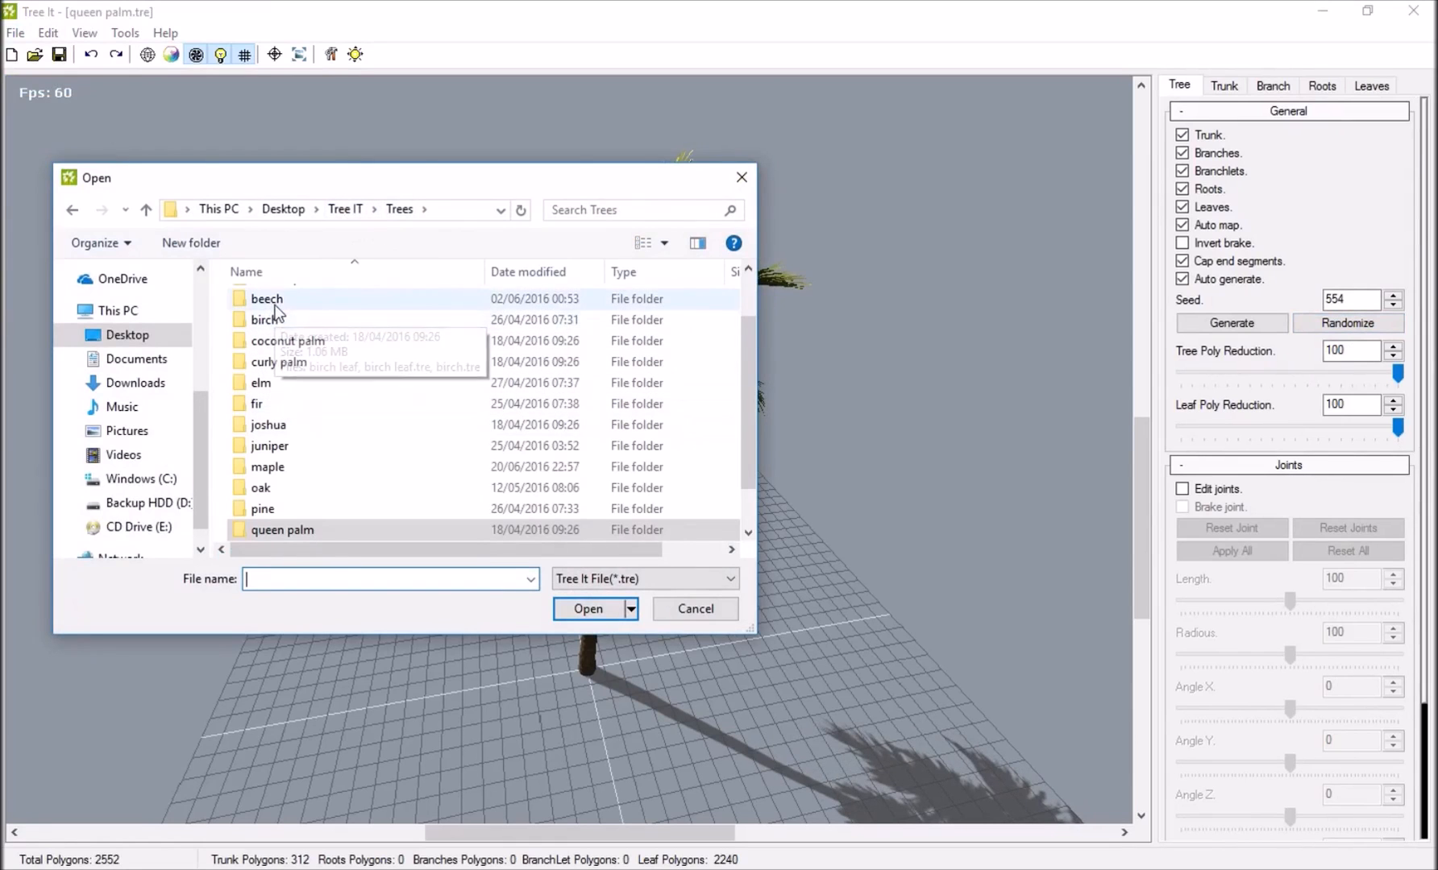
{"action": "double_click", "coordinate": [273, 301]}
{"action": "double_click", "coordinate": [374, 354]}
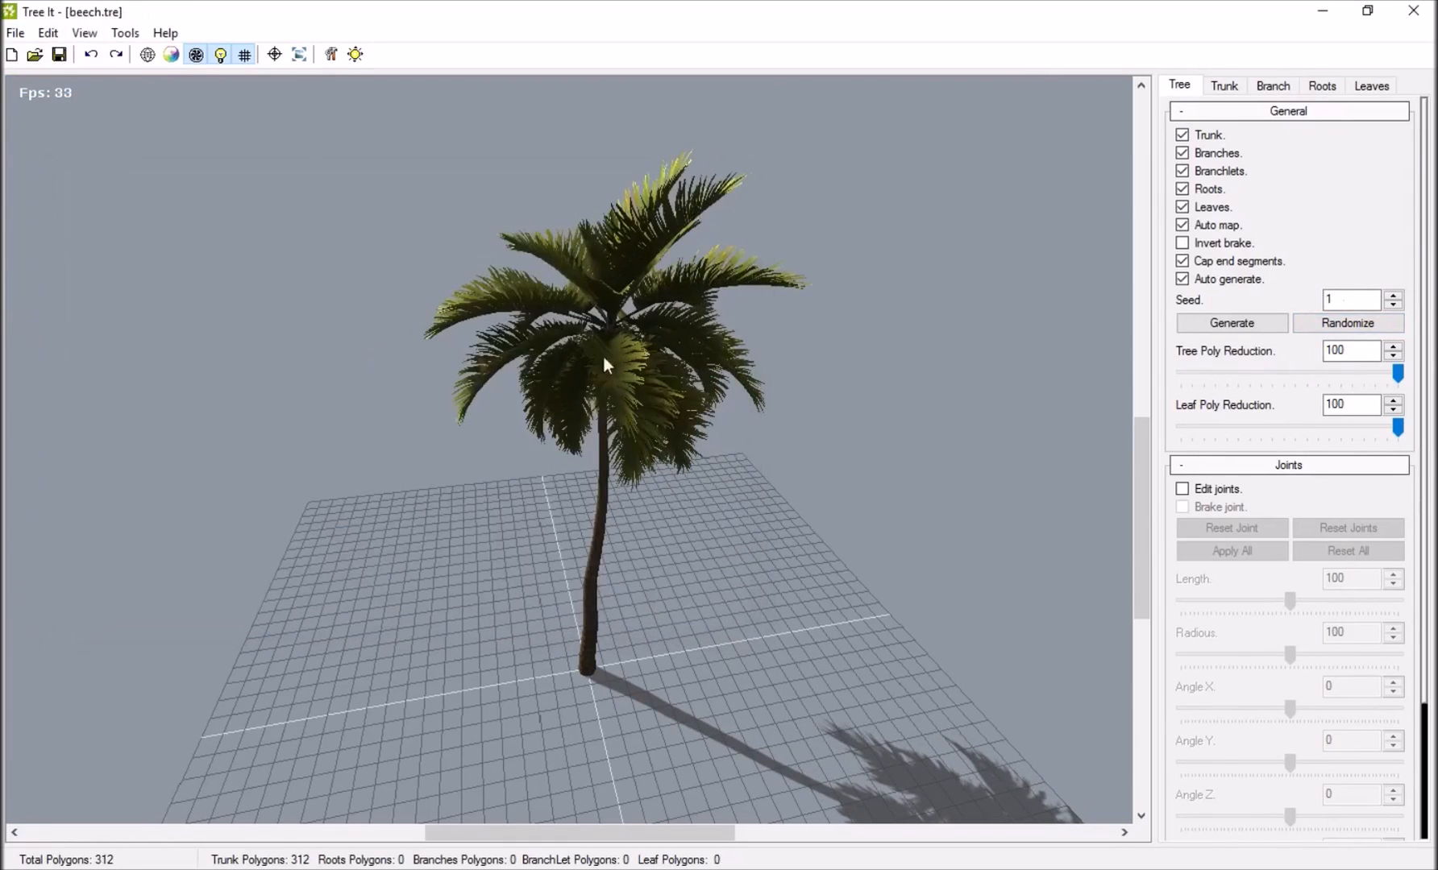
{"action": "left_click_drag", "start_coordinate": [790, 370], "coordinate": [637, 484]}
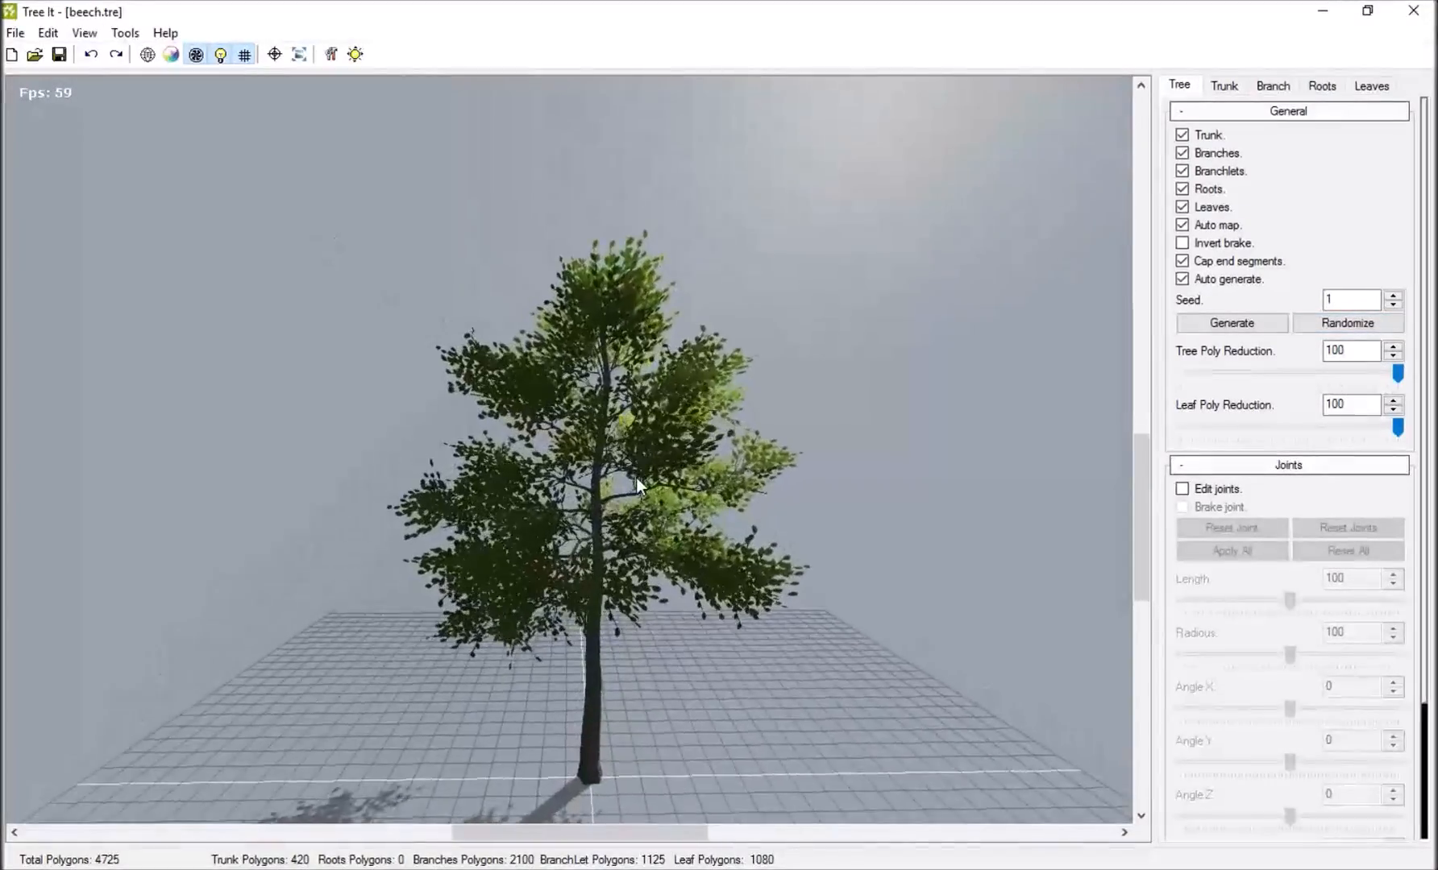
{"action": "scroll", "coordinate": [639, 476], "scroll_direction": "up", "scroll_amount": 5}
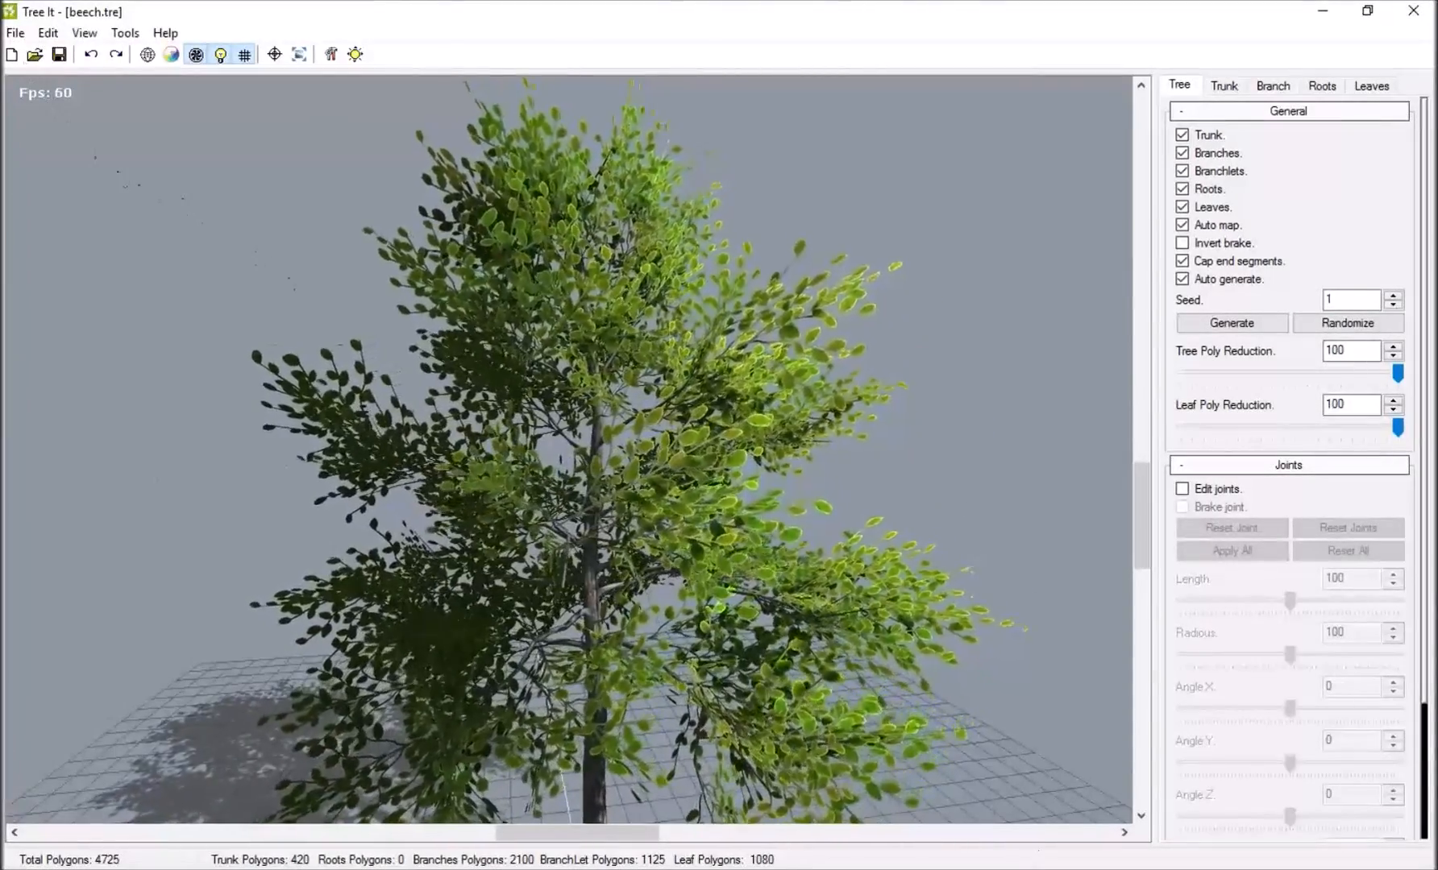
Switch to Unreal Editor and fly around the MainMenu level to examine the trees and ground foliage.
{"action": "mouse_move", "coordinate": [902, 869]}
{"action": "left_click", "coordinate": [896, 811]}
{"action": "mouse_move", "coordinate": [688, 584]}
{"action": "right_mouse_down"}
{"action": "mouse_move", "coordinate": [688, 644]}
{"action": "mouse_move", "coordinate": [596, 580]}
{"action": "mouse_move", "coordinate": [709, 596]}
{"action": "mouse_move", "coordinate": [701, 524]}
{"action": "mouse_move", "coordinate": [717, 484]}
{"action": "mouse_move", "coordinate": [846, 492]}
{"action": "mouse_move", "coordinate": [709, 500]}
{"action": "mouse_move", "coordinate": [637, 572]}
{"action": "mouse_move", "coordinate": [605, 636]}
{"action": "mouse_move", "coordinate": [621, 637]}
{"action": "mouse_move", "coordinate": [617, 548]}
{"action": "mouse_move", "coordinate": [669, 596]}
{"action": "right_mouse_up"}
{"action": "key", "text": "s"}
{"action": "key", "text": "w"}
{"action": "key", "text": "s"}
{"action": "key", "text": "w"}
{"action": "key", "text": "s"}
{"action": "key", "text": "w"}
{"action": "right_click_drag", "start_coordinate": [773, 524], "coordinate": [701, 431]}
{"action": "key", "text": "s"}
{"action": "key", "text": "w"}
{"action": "key", "text": "s"}
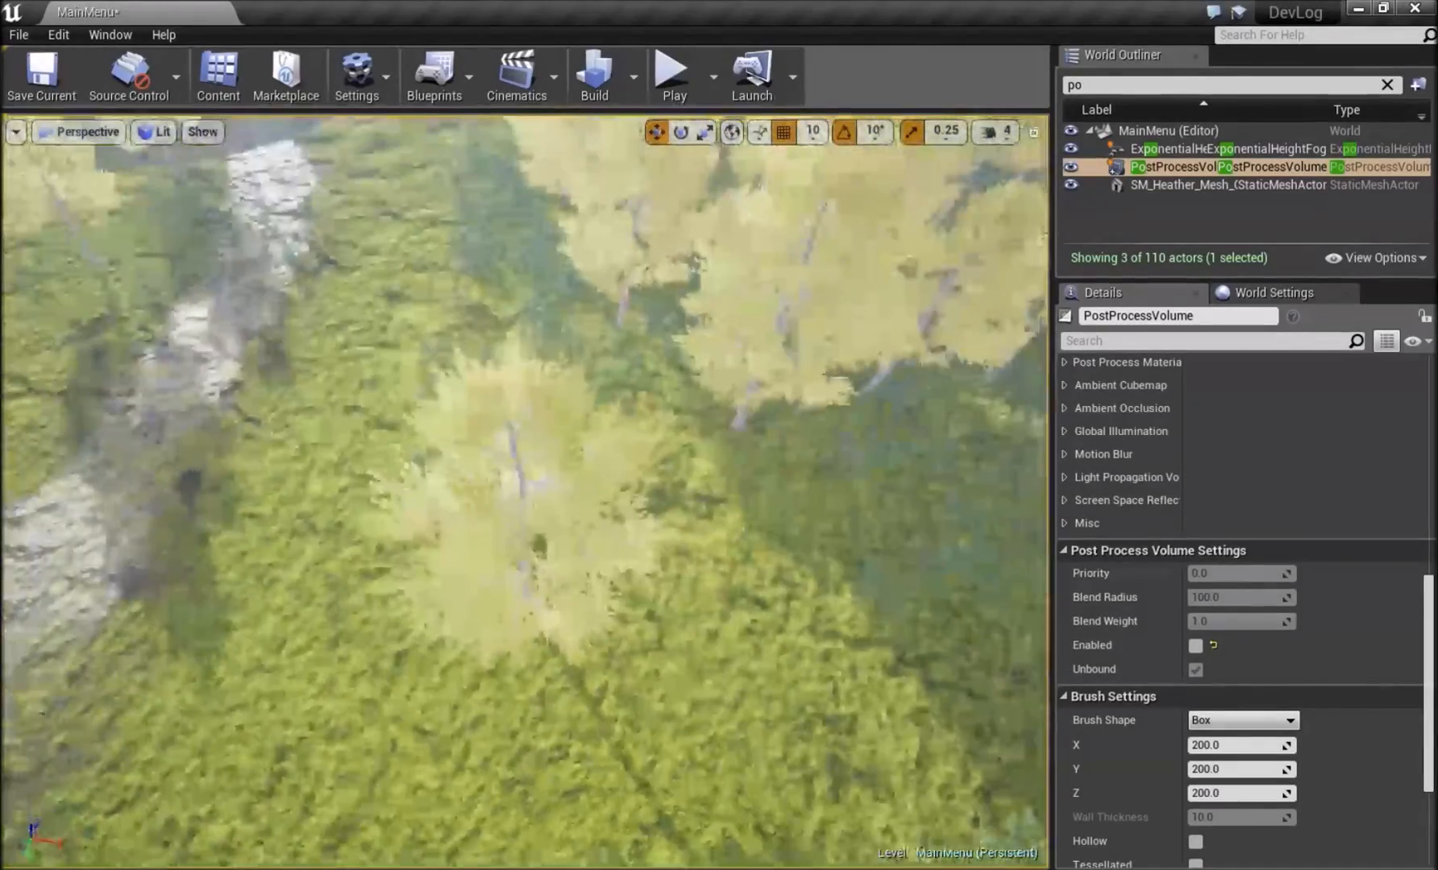
{"action": "right_click_drag", "start_coordinate": [701, 431], "coordinate": [697, 411]}
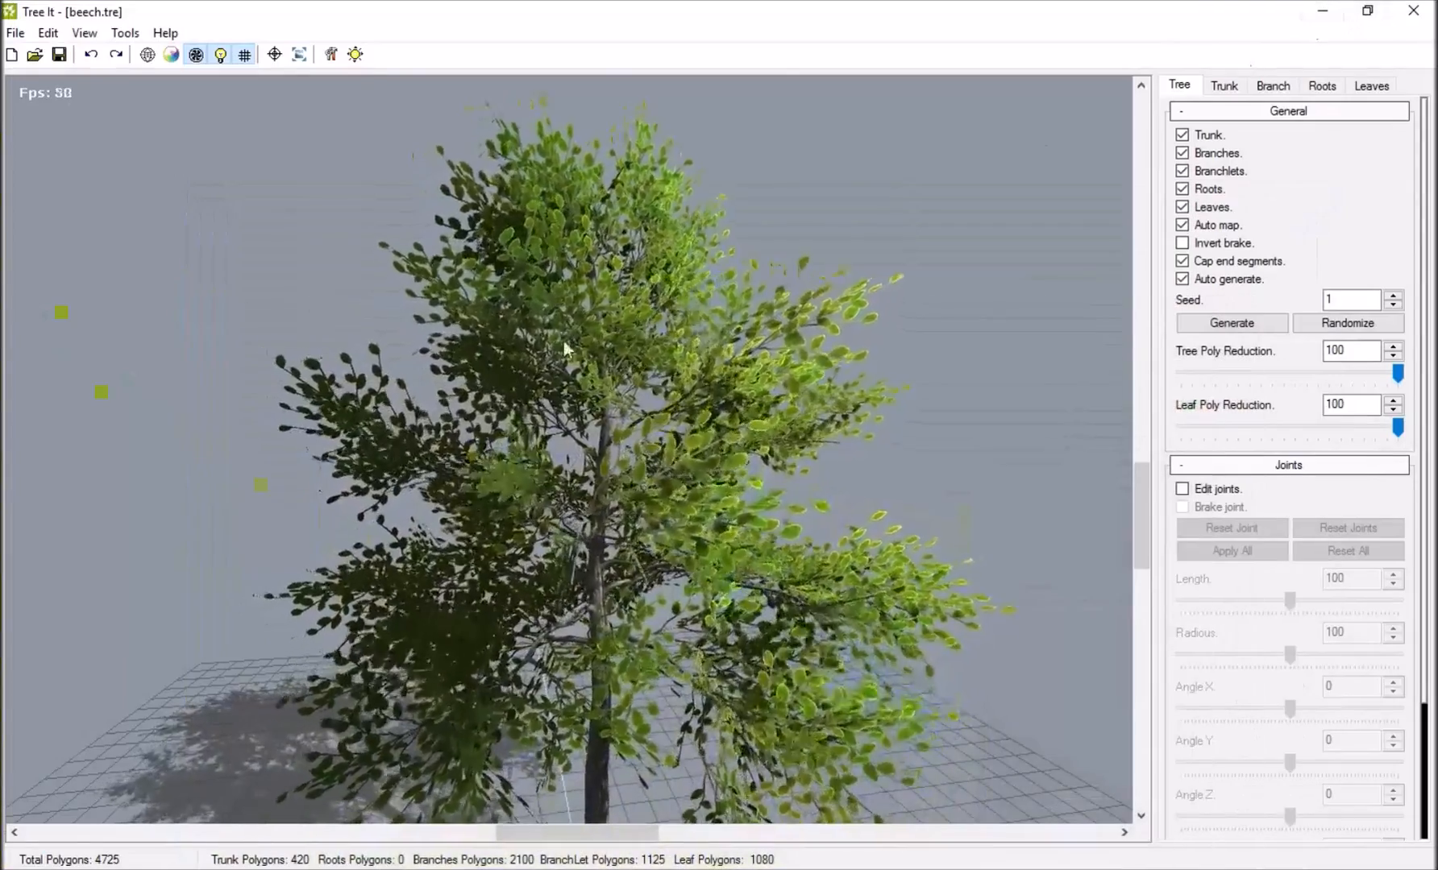
In Tree It, open the sample tree birch.tre from the birch folder in Desktop > Tree IT > Trees and look it over.
{"action": "middle_click_drag", "start_coordinate": [568, 353], "coordinate": [465, 514]}
{"action": "scroll", "coordinate": [465, 513], "scroll_direction": "down", "scroll_amount": 3}
{"action": "left_click", "coordinate": [17, 33]}
{"action": "left_click", "coordinate": [48, 83]}
{"action": "left_click", "coordinate": [334, 210]}
{"action": "scroll", "coordinate": [320, 381], "scroll_direction": "down", "scroll_amount": 2}
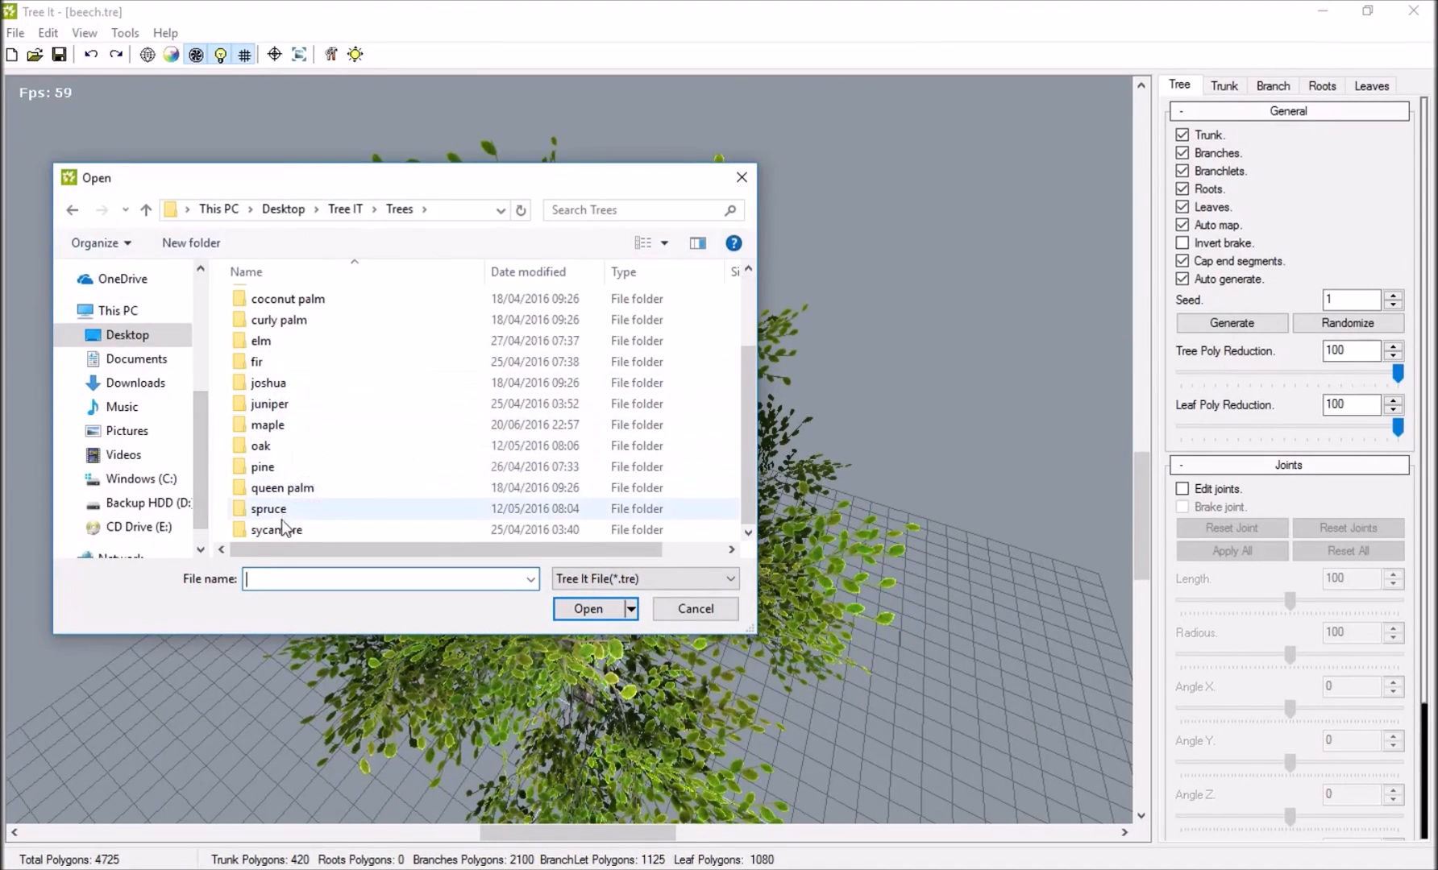
{"action": "scroll", "coordinate": [288, 342], "scroll_direction": "up", "scroll_amount": 1}
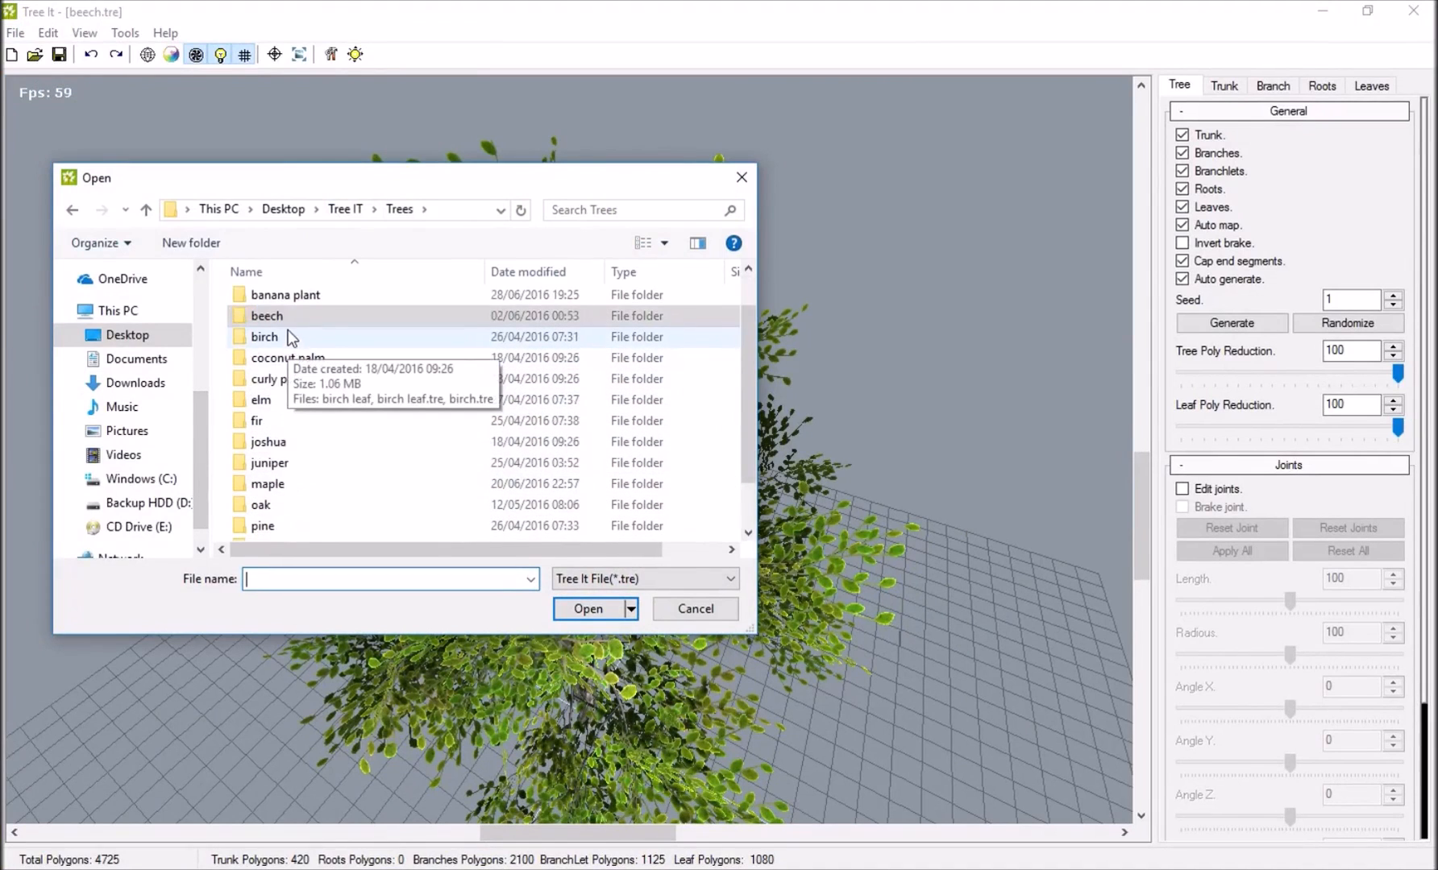
{"action": "double_click", "coordinate": [285, 336]}
{"action": "double_click", "coordinate": [298, 322]}
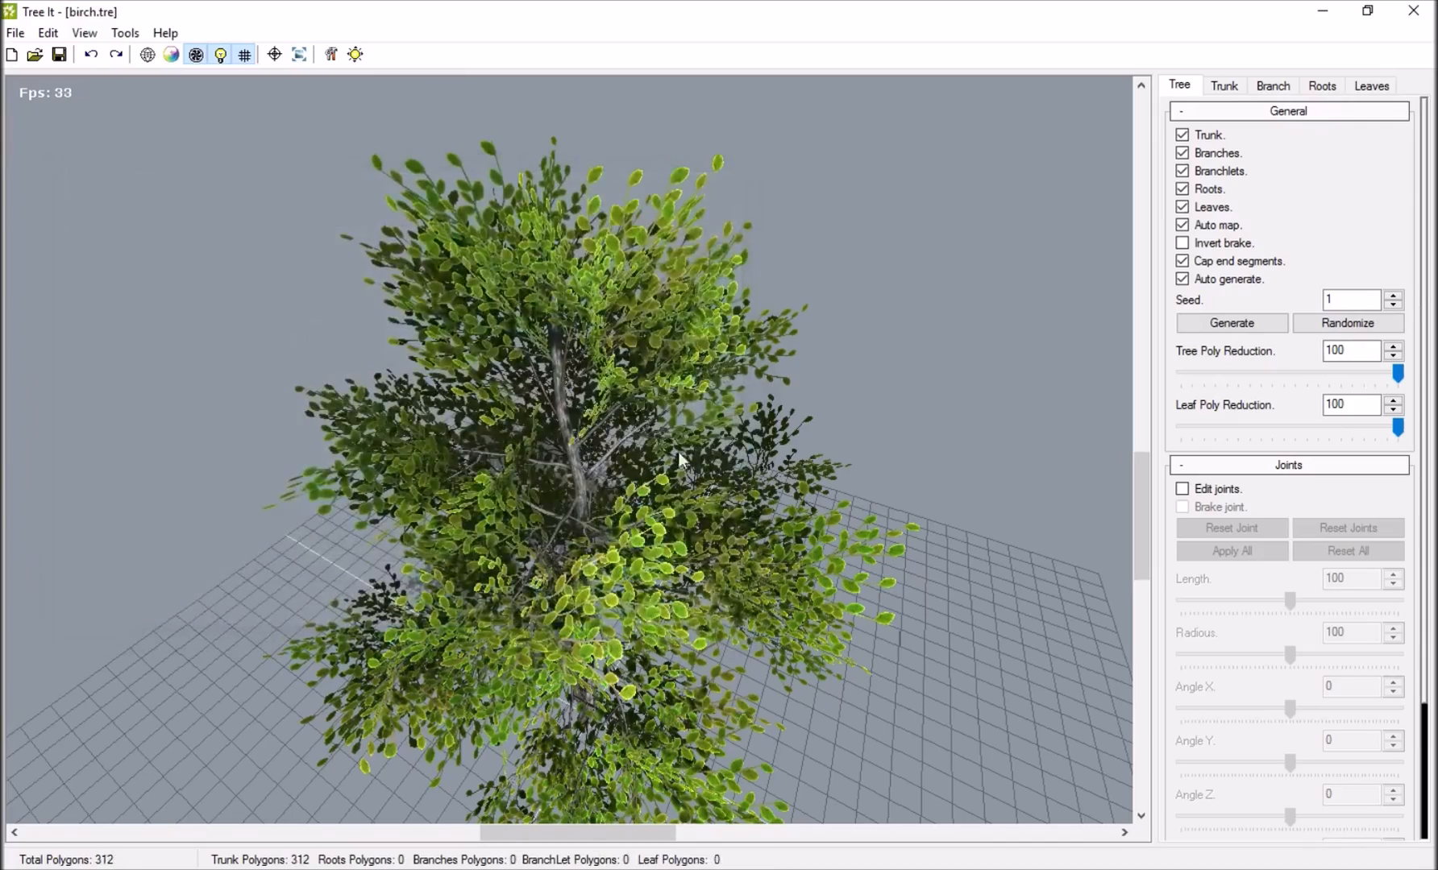
{"action": "left_click_drag", "start_coordinate": [309, 307], "coordinate": [375, 414]}
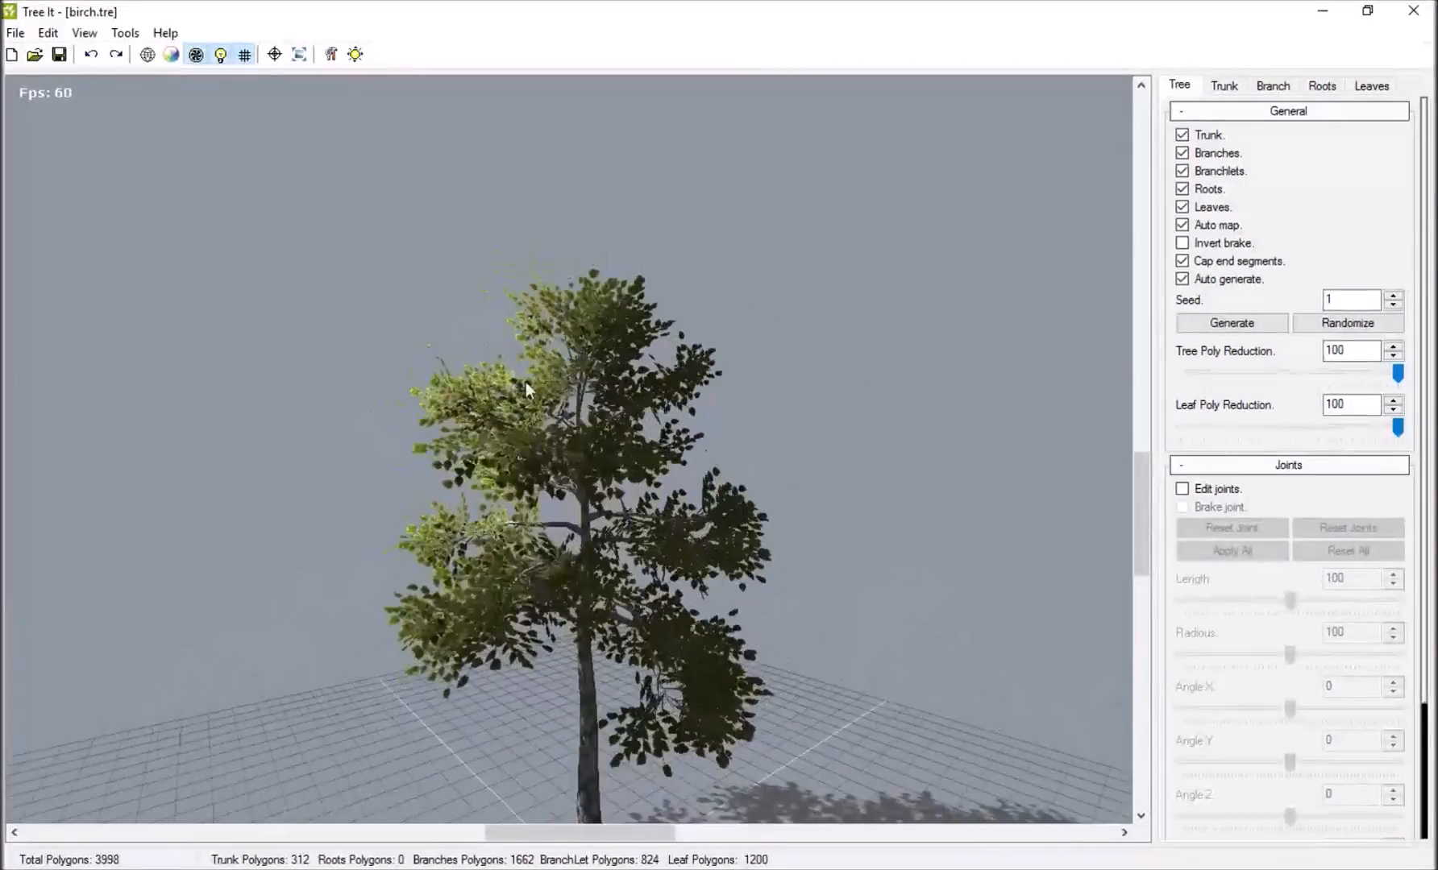
Randomize the birch's seed several times, checking the generated variations from different angles.
{"action": "left_click", "coordinate": [1329, 326]}
{"action": "left_click", "coordinate": [1329, 329]}
{"action": "left_click", "coordinate": [1329, 329]}
{"action": "left_click", "coordinate": [1330, 328]}
{"action": "left_click_drag", "start_coordinate": [910, 395], "coordinate": [193, 475]}
{"action": "left_click", "coordinate": [1341, 331]}
{"action": "left_click_drag", "start_coordinate": [395, 483], "coordinate": [4, 359]}
{"action": "scroll", "coordinate": [289, 478], "scroll_direction": "down", "scroll_amount": 2}
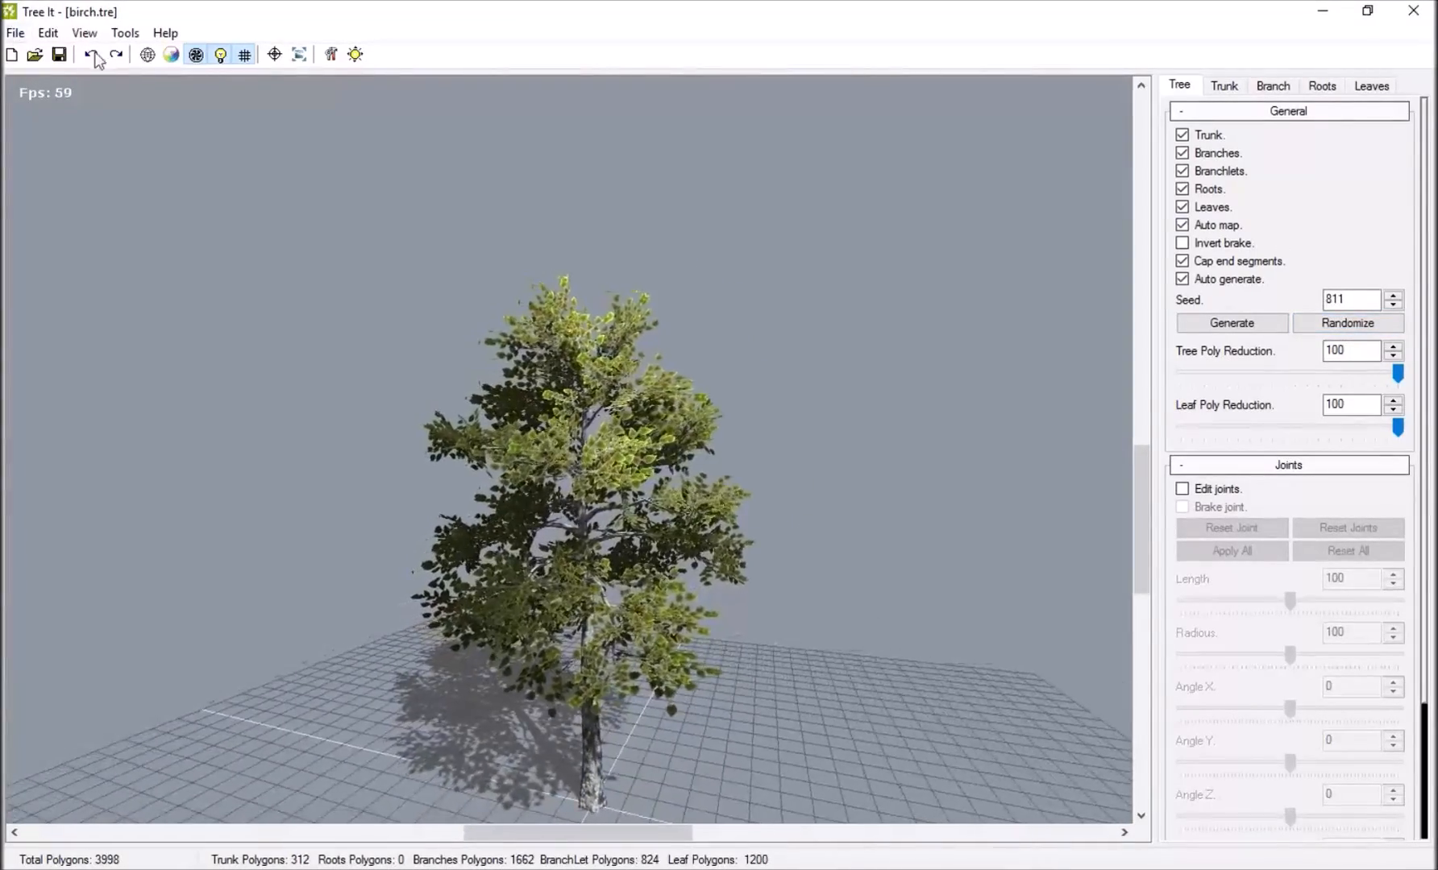
Set up an export of the birch in Wavefront (*.obj) format with the file name Birch tree.
{"action": "left_click", "coordinate": [16, 32]}
{"action": "left_click", "coordinate": [58, 167]}
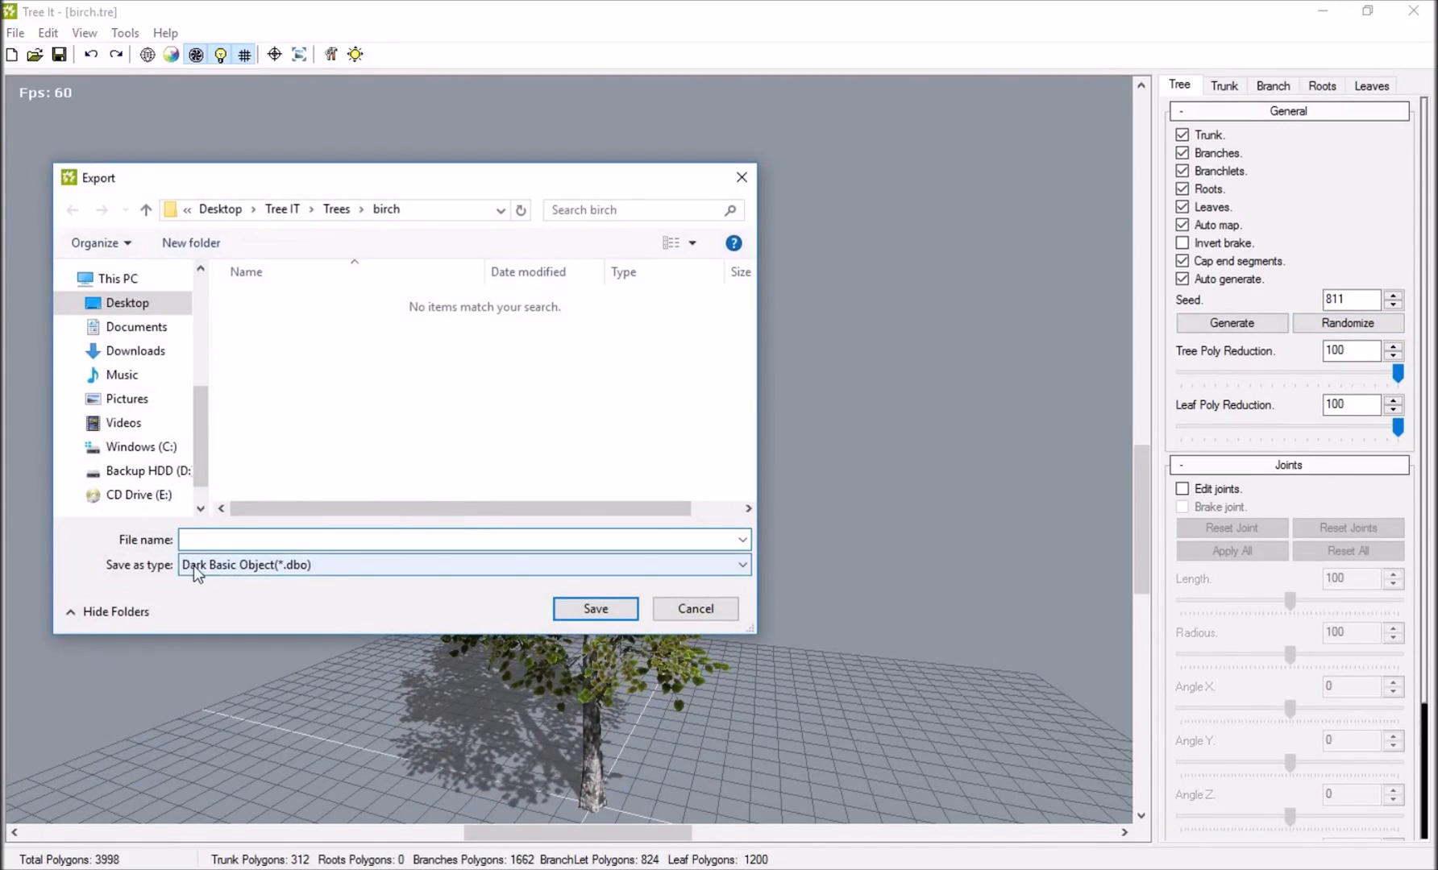
{"action": "left_click", "coordinate": [309, 569]}
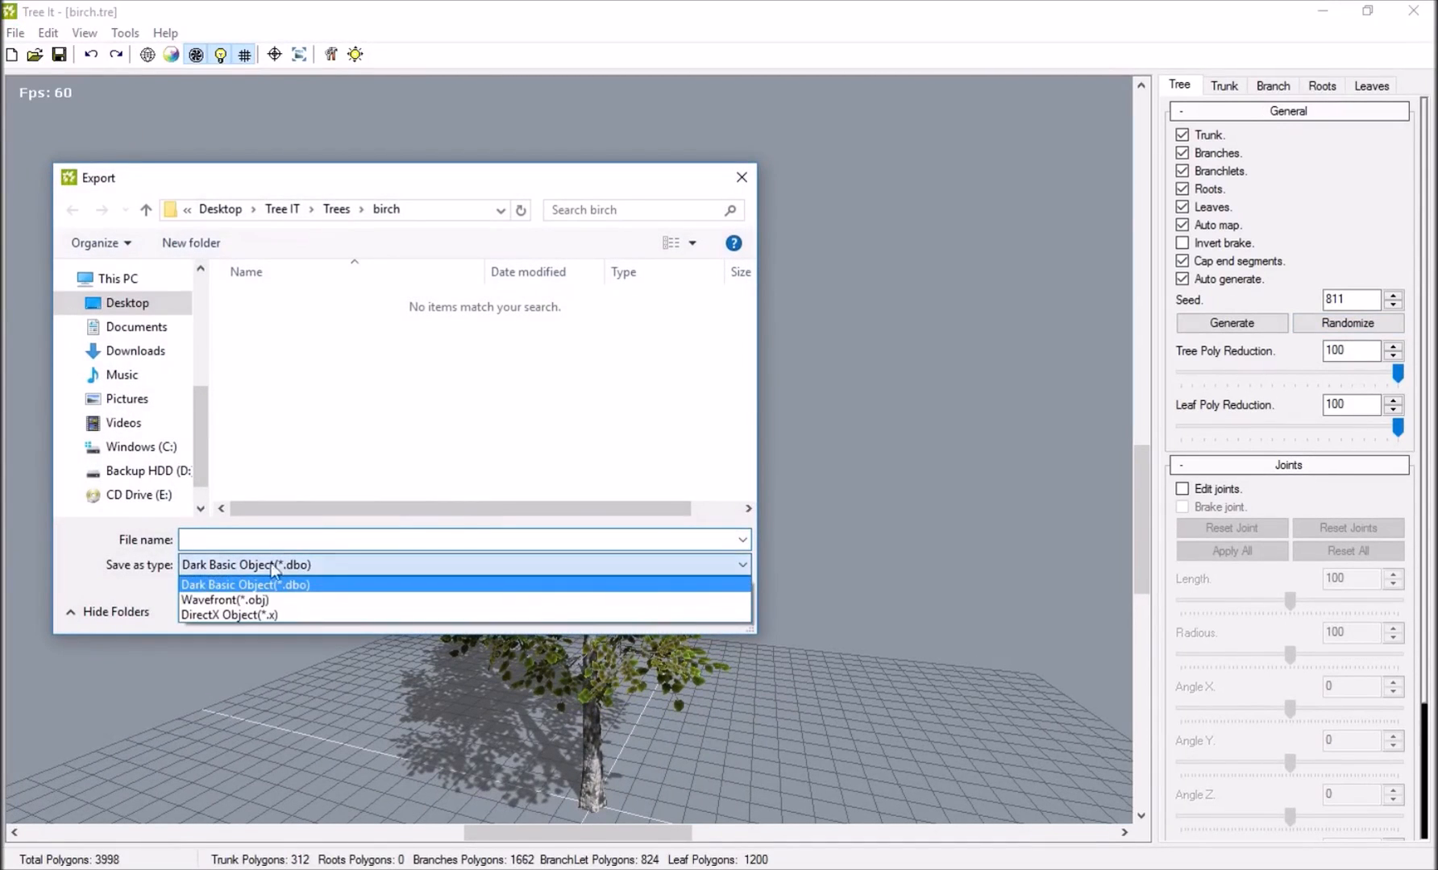
{"action": "left_click", "coordinate": [238, 601]}
{"action": "left_click", "coordinate": [227, 538]}
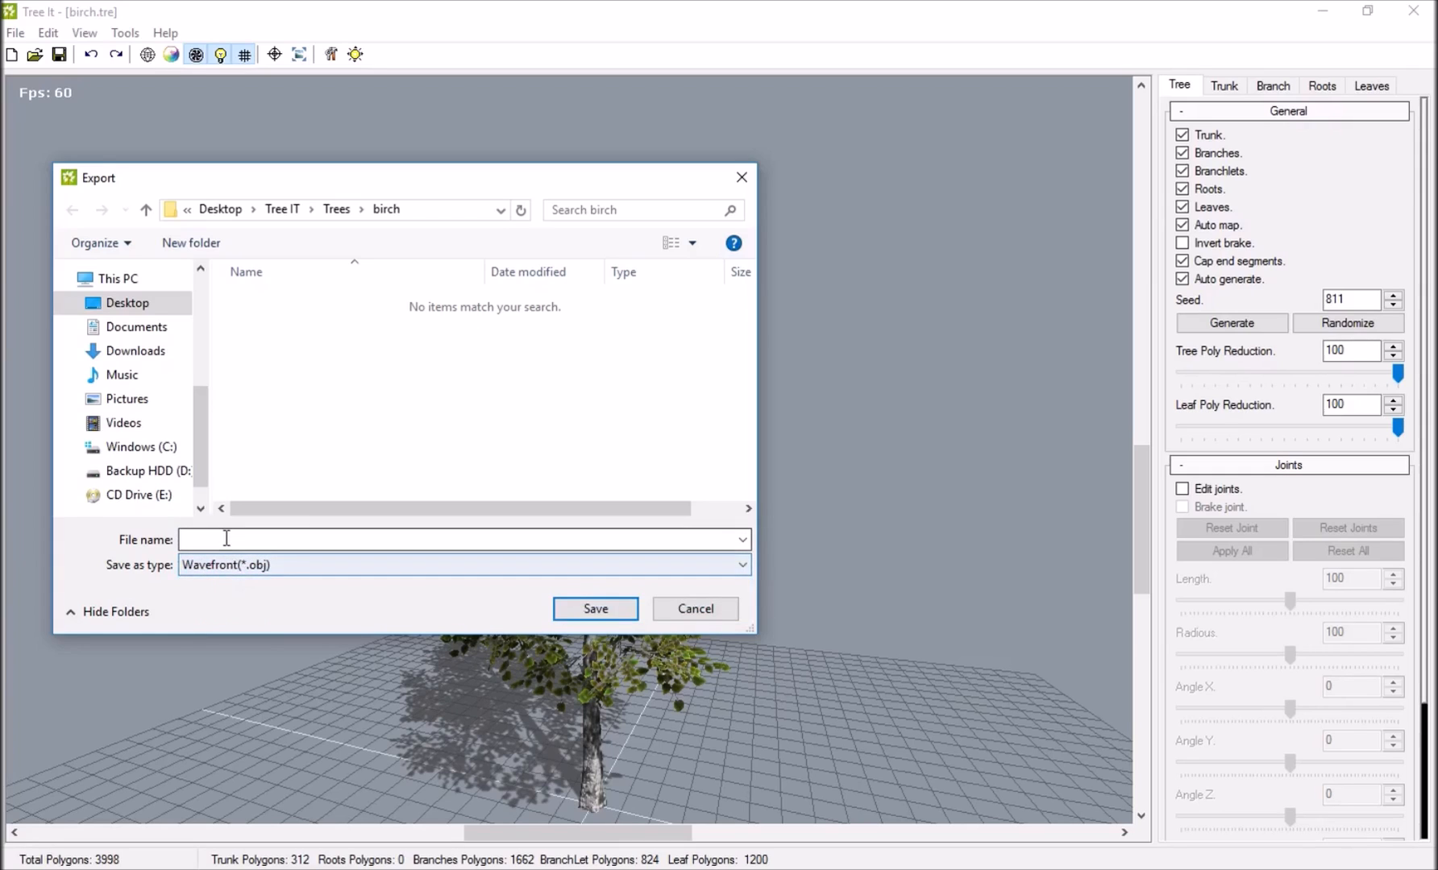
{"action": "scroll", "coordinate": [133, 359], "scroll_direction": "up", "scroll_amount": 2}
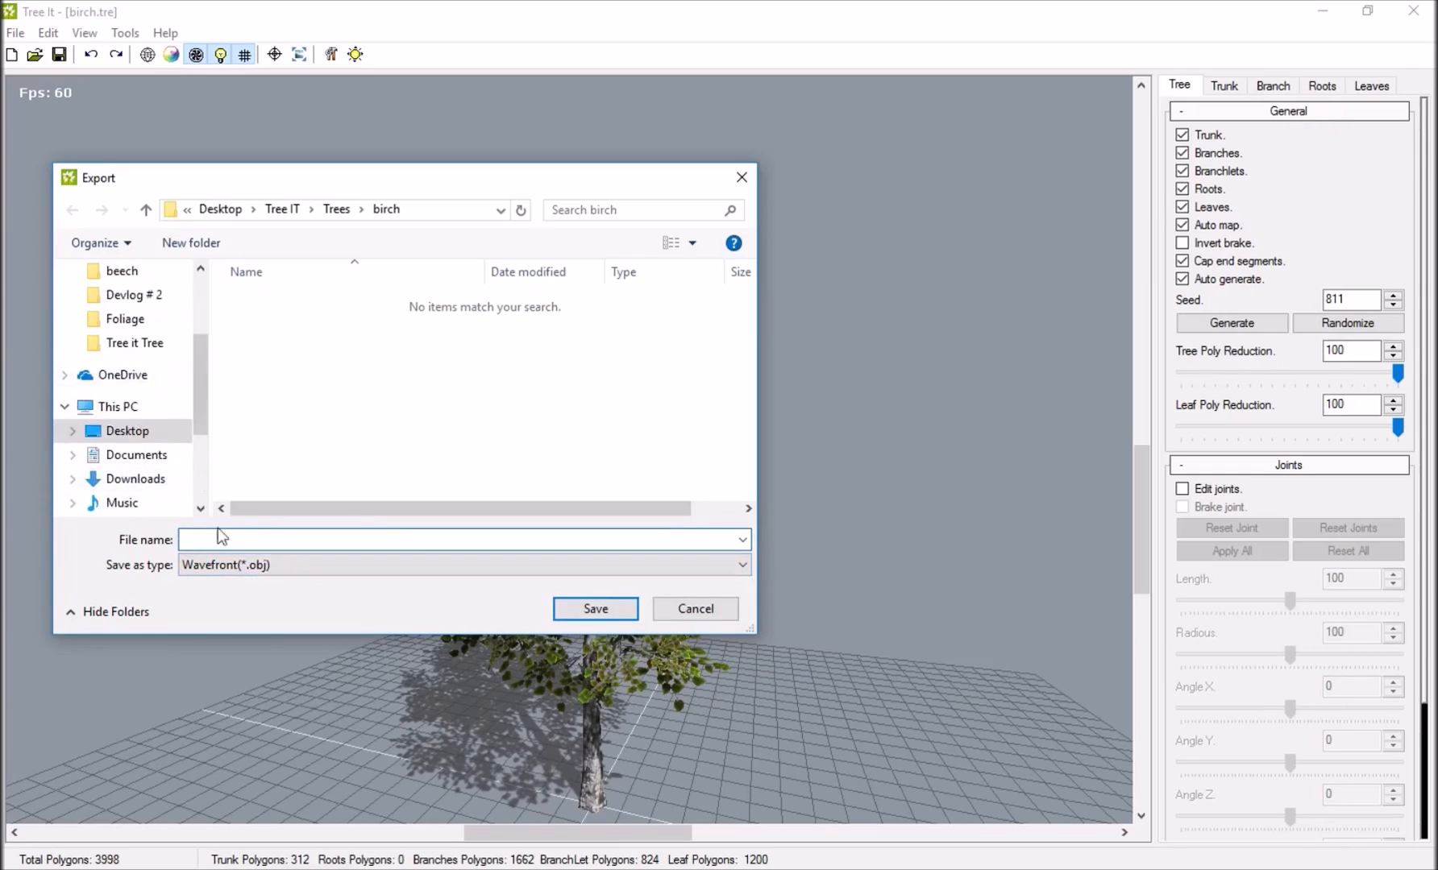
{"action": "scroll", "coordinate": [121, 369], "scroll_direction": "up", "scroll_amount": 2}
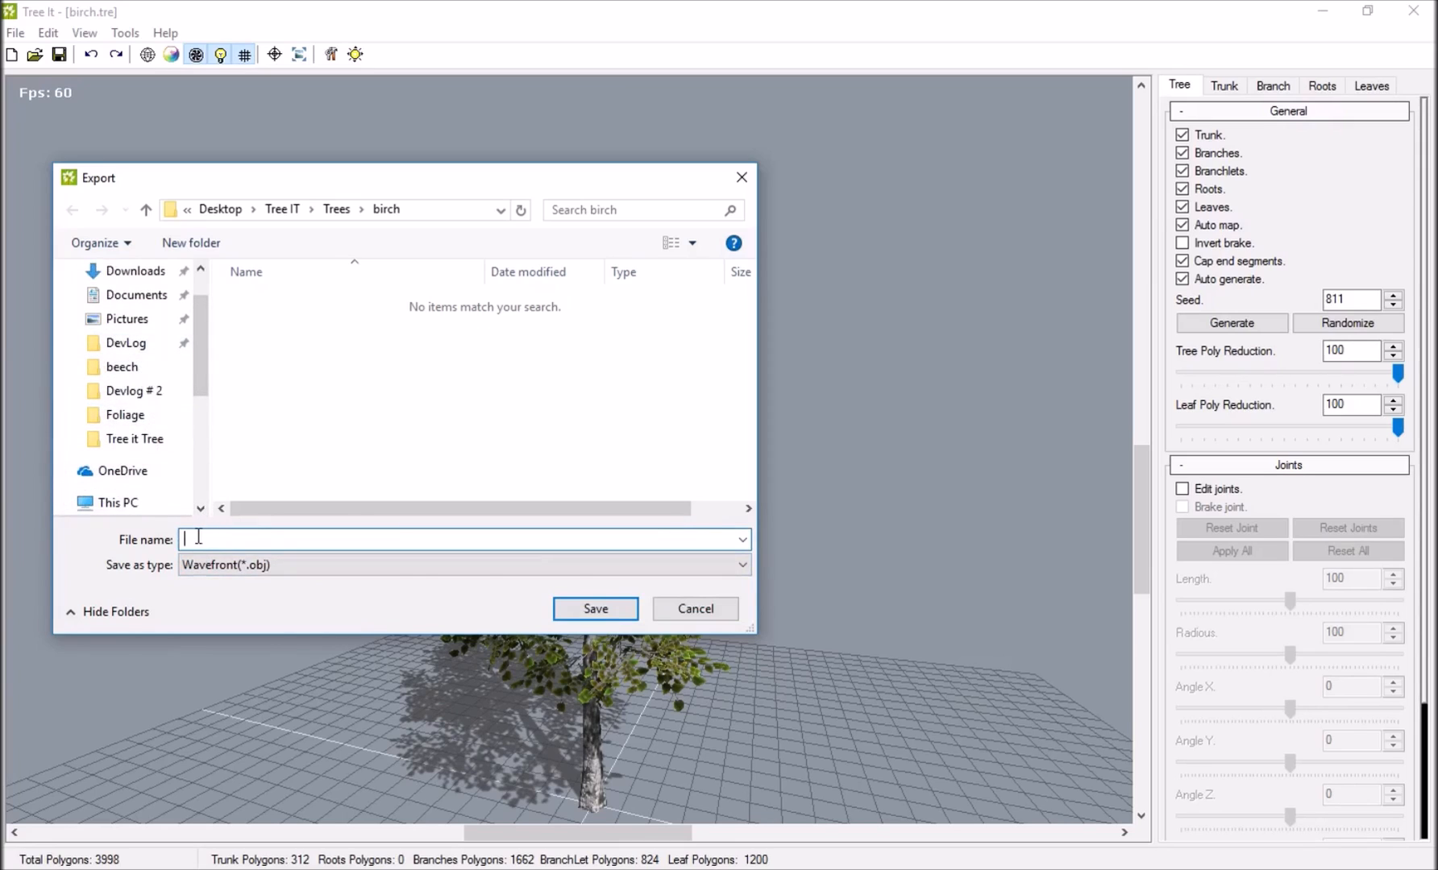
{"action": "type", "text": "Birch tree"}
{"action": "key", "text": "Tab"}
Create a new folder named Birch inside Desktop > DevLog > Foliage as the export location.
{"action": "scroll", "coordinate": [162, 415], "scroll_direction": "up", "scroll_amount": 1}
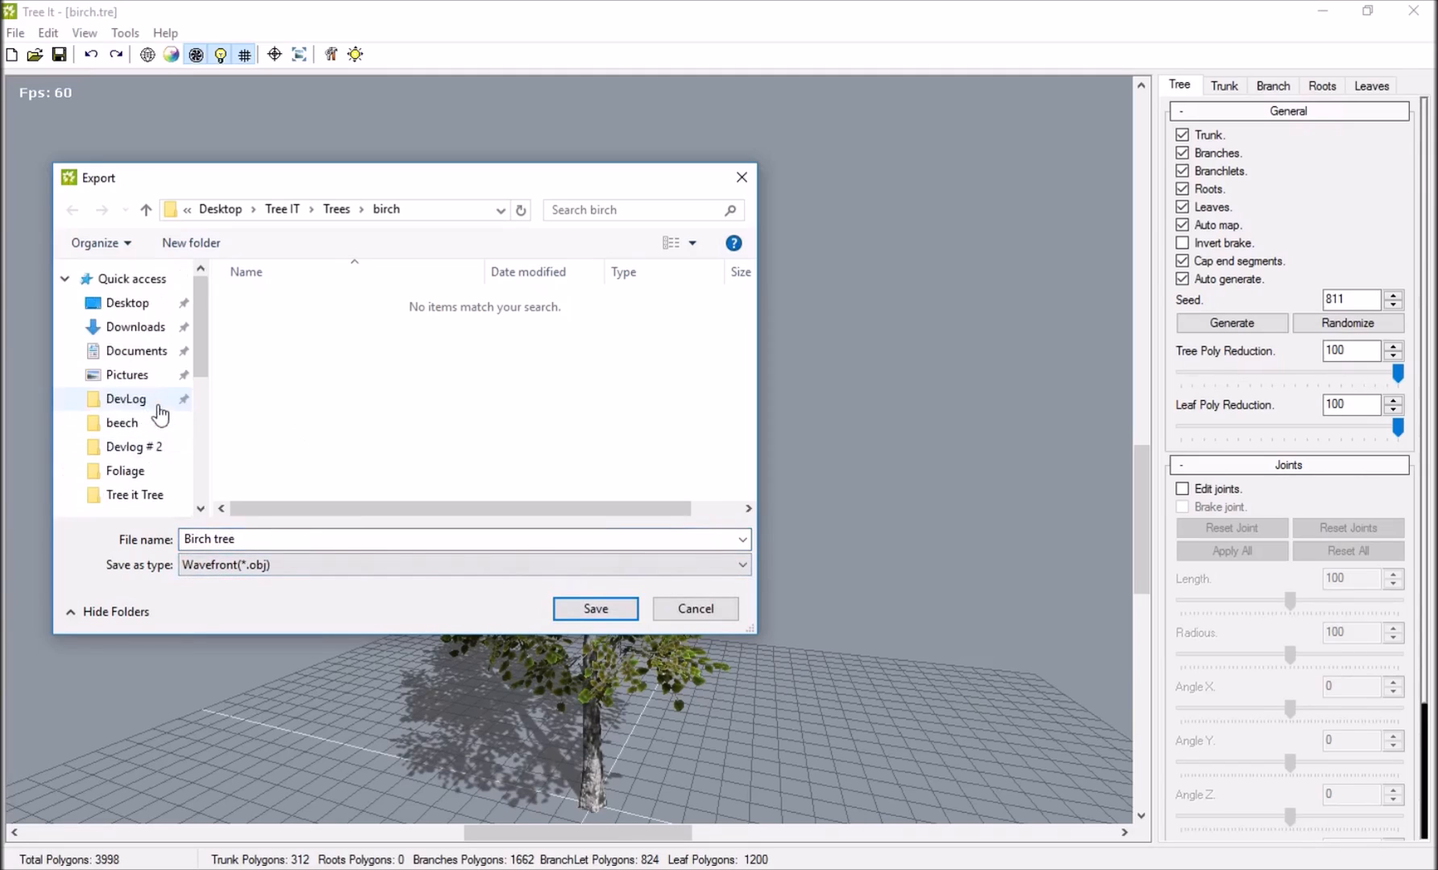
{"action": "left_click", "coordinate": [129, 399]}
{"action": "double_click", "coordinate": [284, 365]}
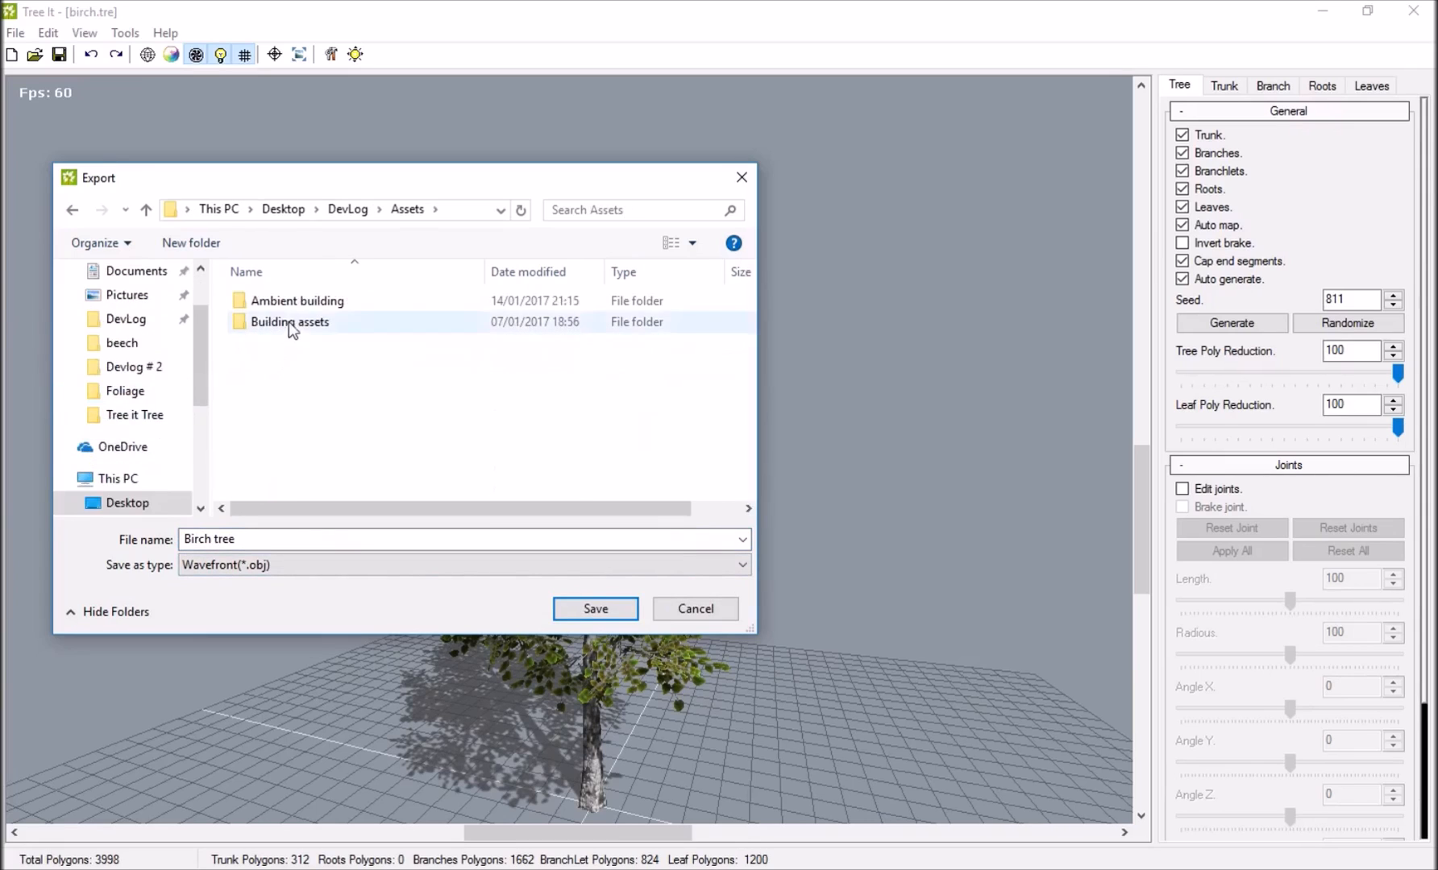
{"action": "left_click", "coordinate": [121, 391]}
{"action": "right_click", "coordinate": [339, 445]}
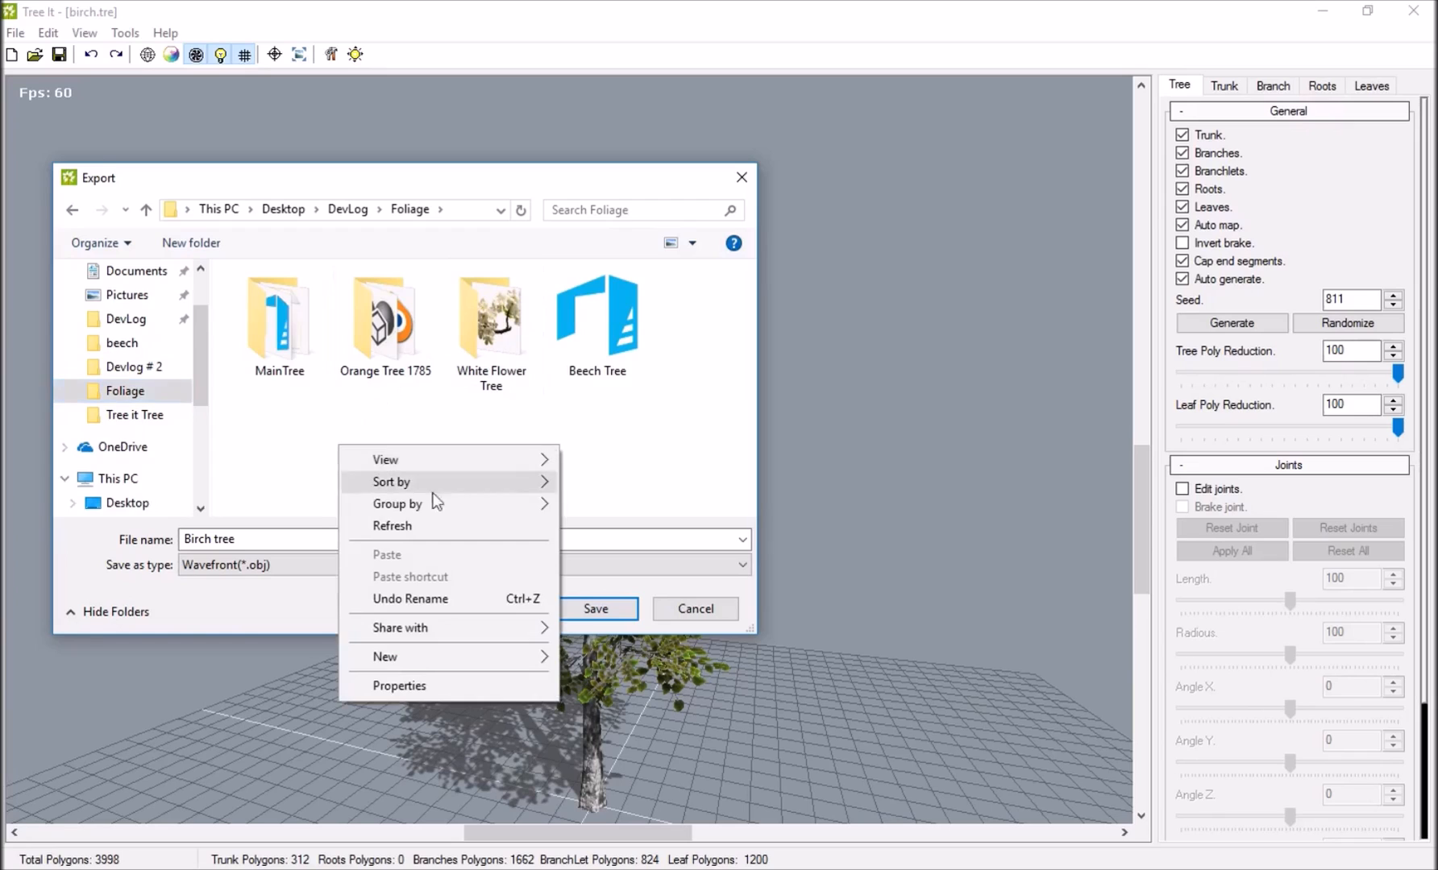
{"action": "mouse_move", "coordinate": [516, 657]}
{"action": "left_click", "coordinate": [603, 668]}
{"action": "type", "text": "Birch"}
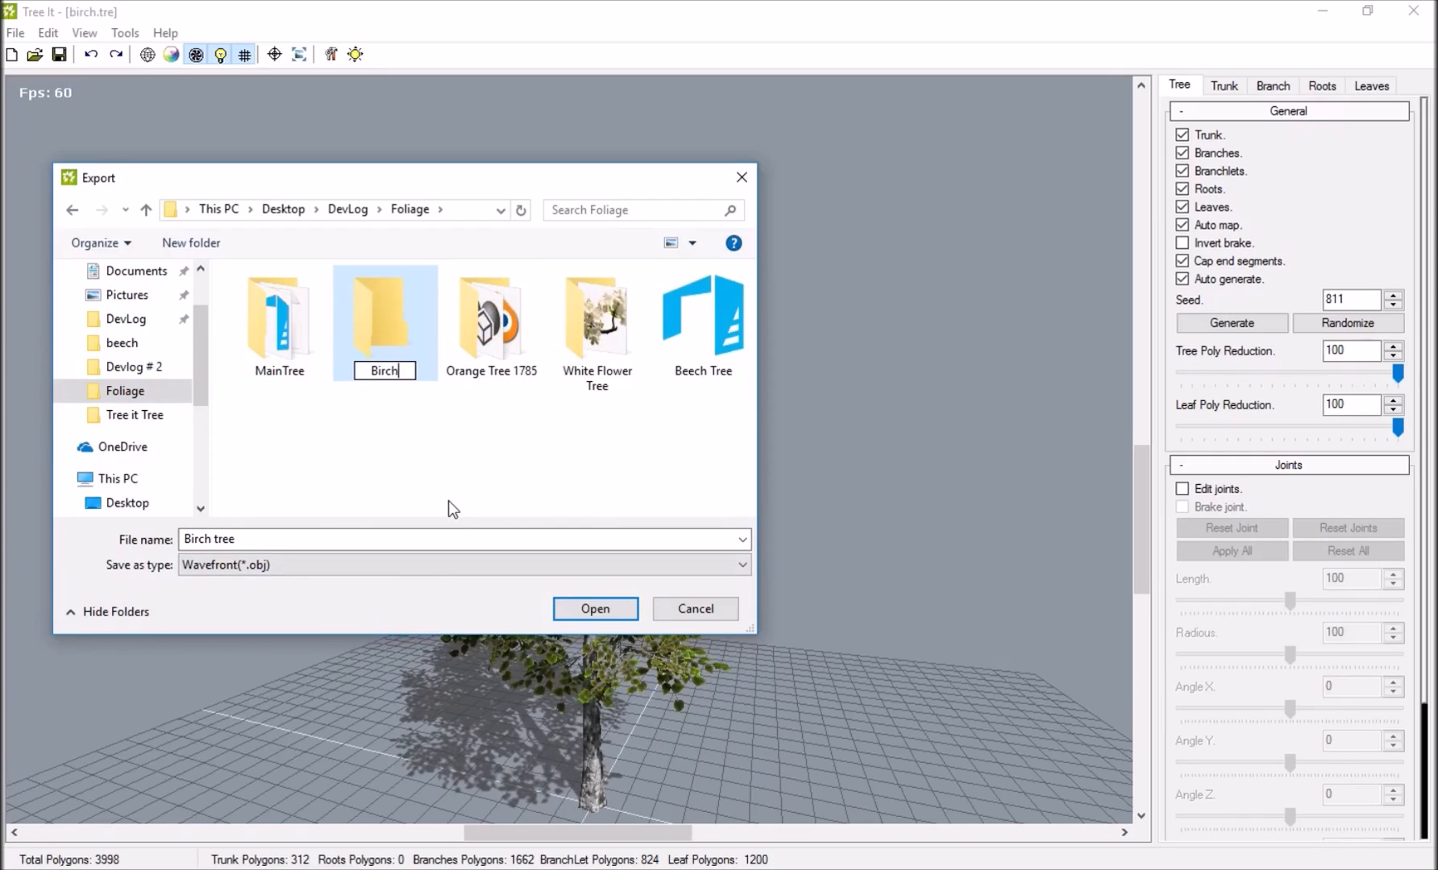
{"action": "key", "text": "Return"}
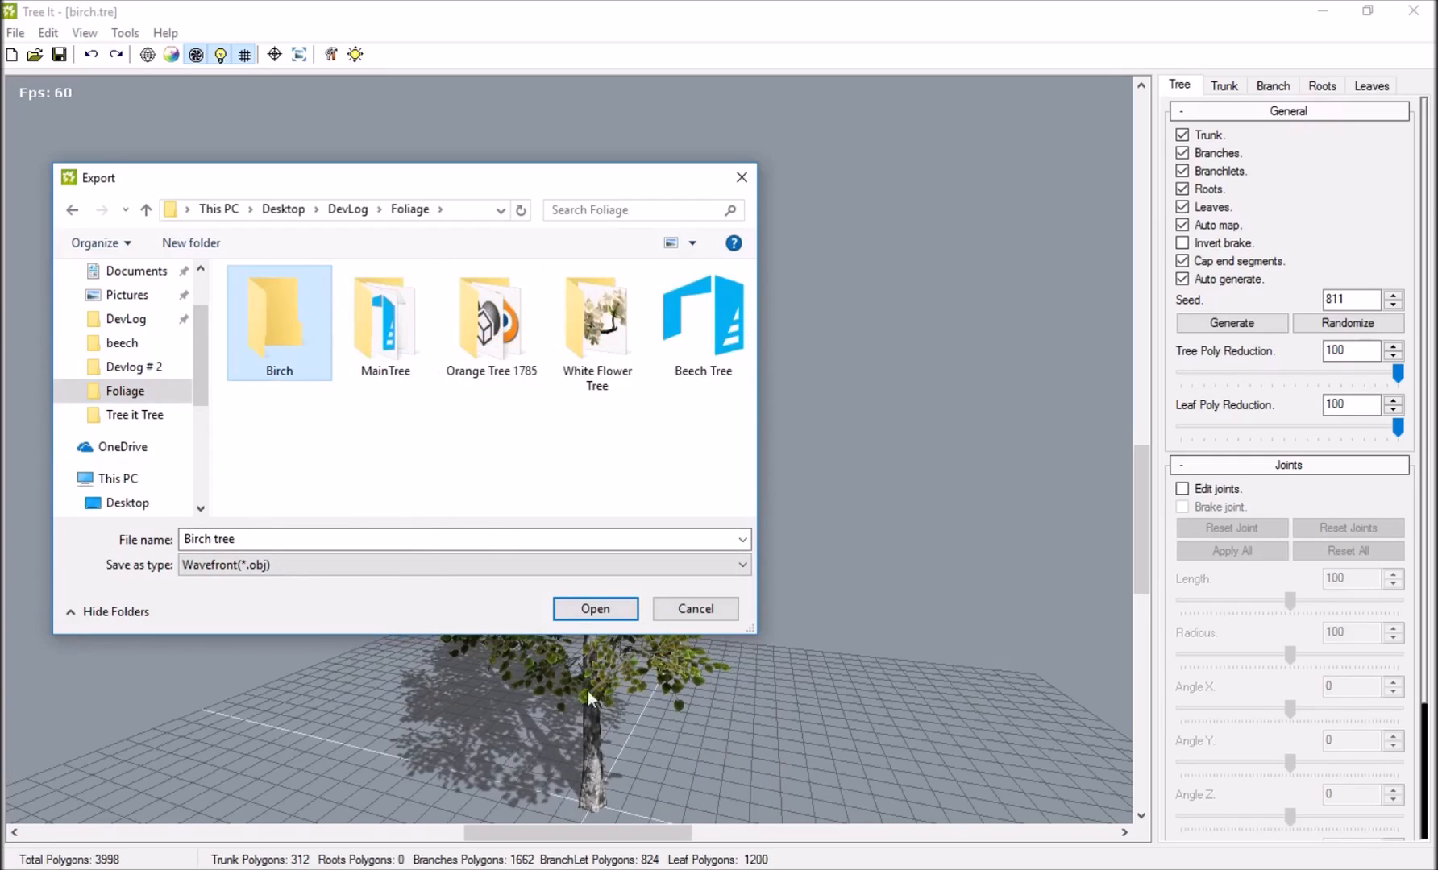
Save the Birch tree OBJ export inside the new Birch folder.
{"action": "double_click", "coordinate": [258, 361]}
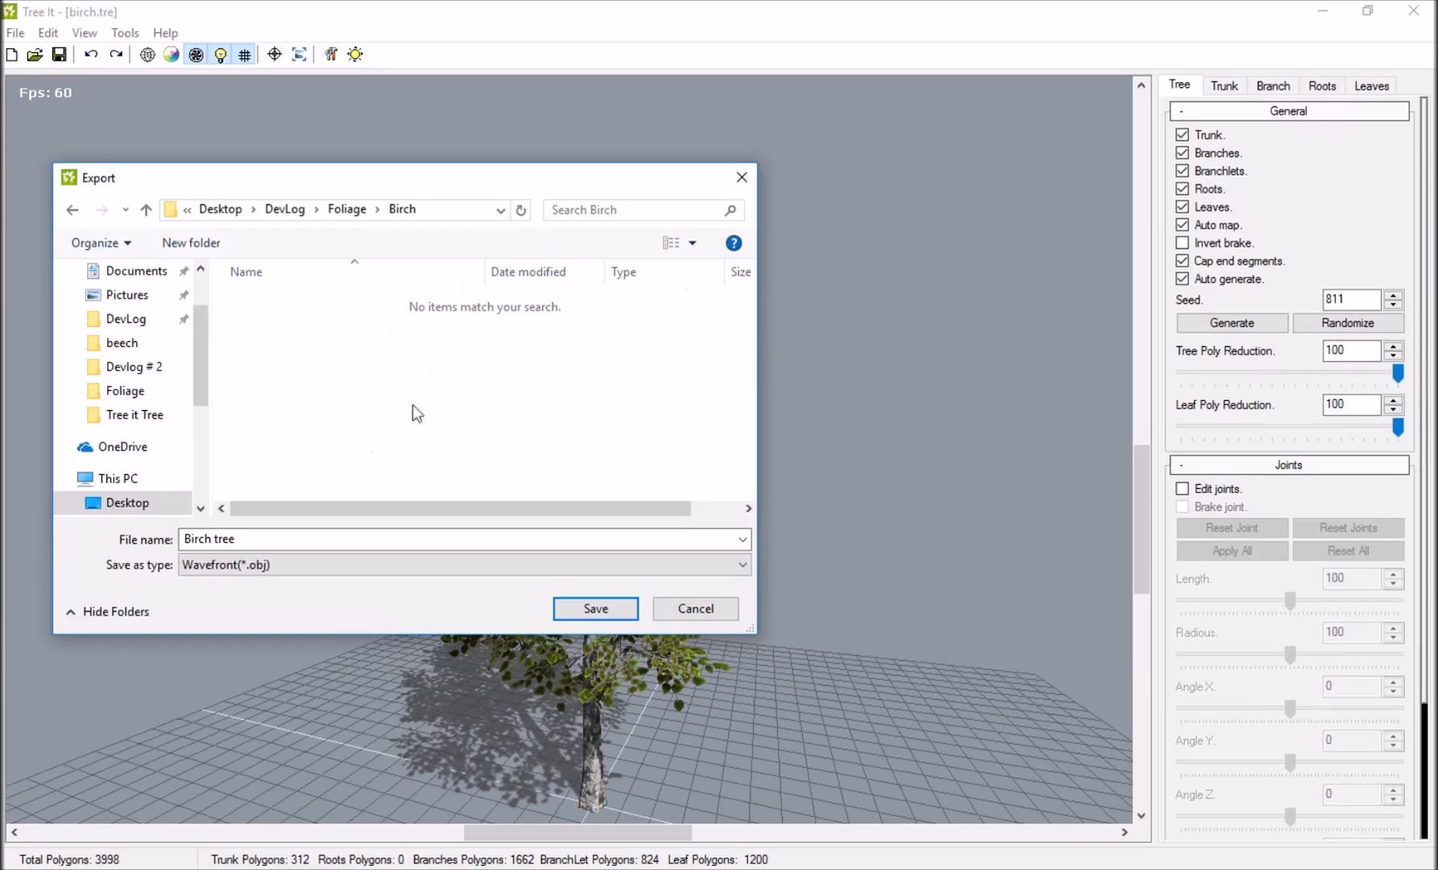
{"action": "left_click", "coordinate": [615, 611]}
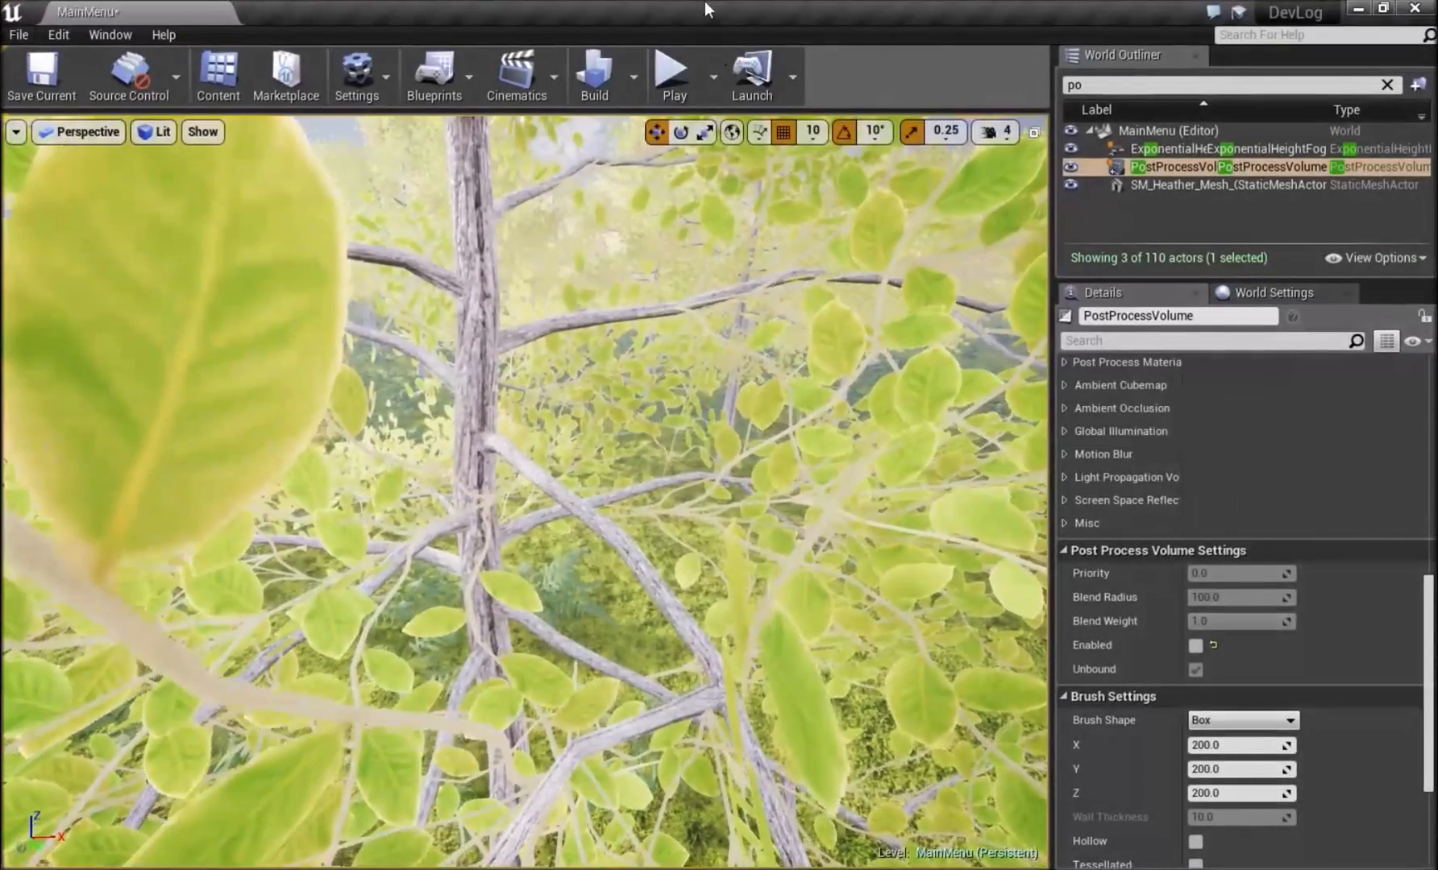
{"action": "scroll", "coordinate": [667, 491], "scroll_direction": "down", "scroll_amount": 10}
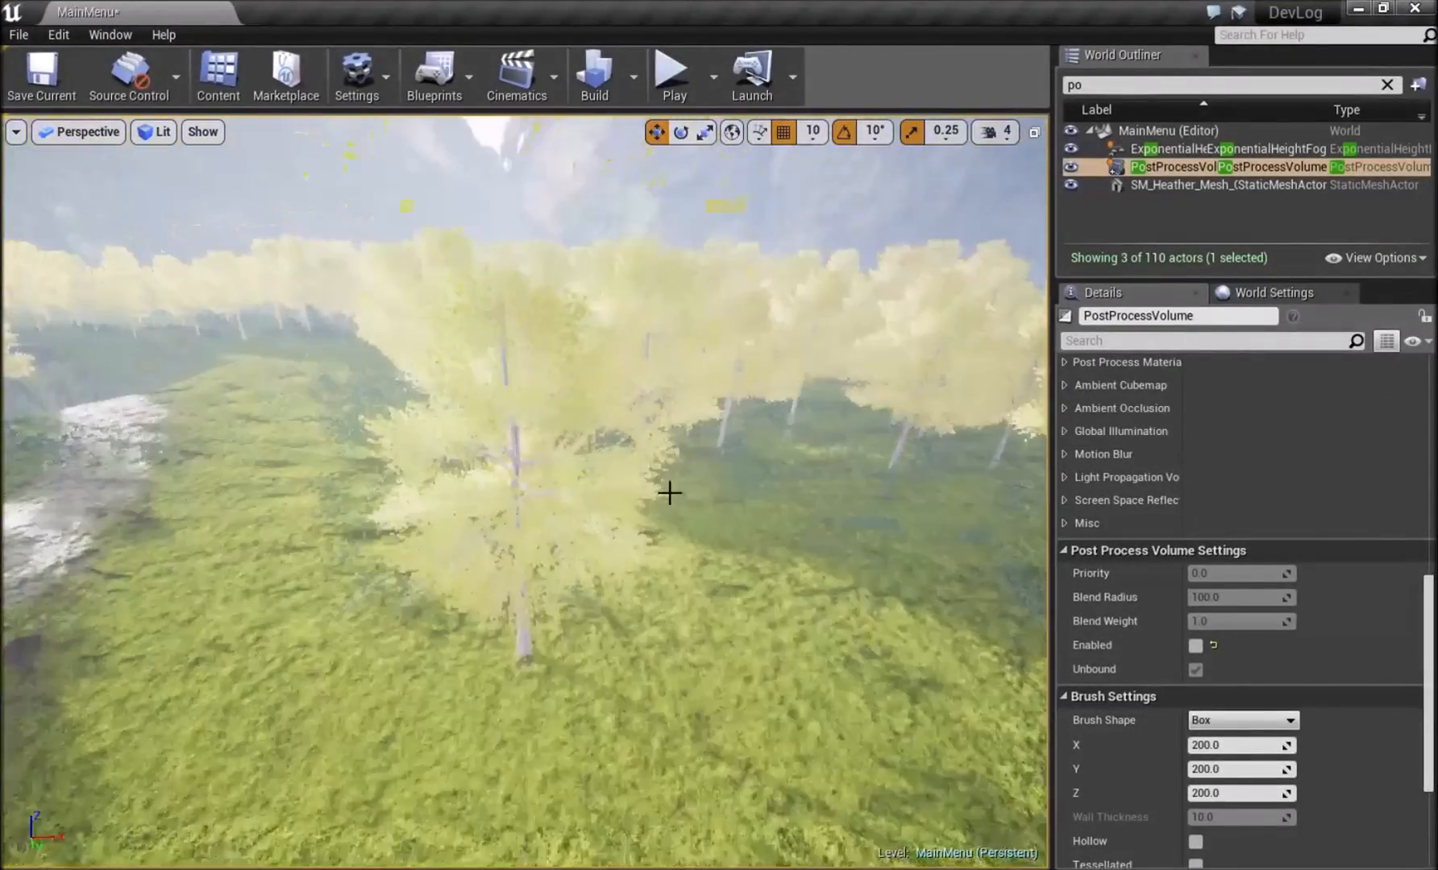
Start importing an asset into the Foliage_meshes folder and browse to Desktop > DevLog > Foliage > Birch.
{"action": "left_click_drag", "start_coordinate": [0, 210], "coordinate": [849, 132]}
{"action": "left_click", "coordinate": [645, 456]}
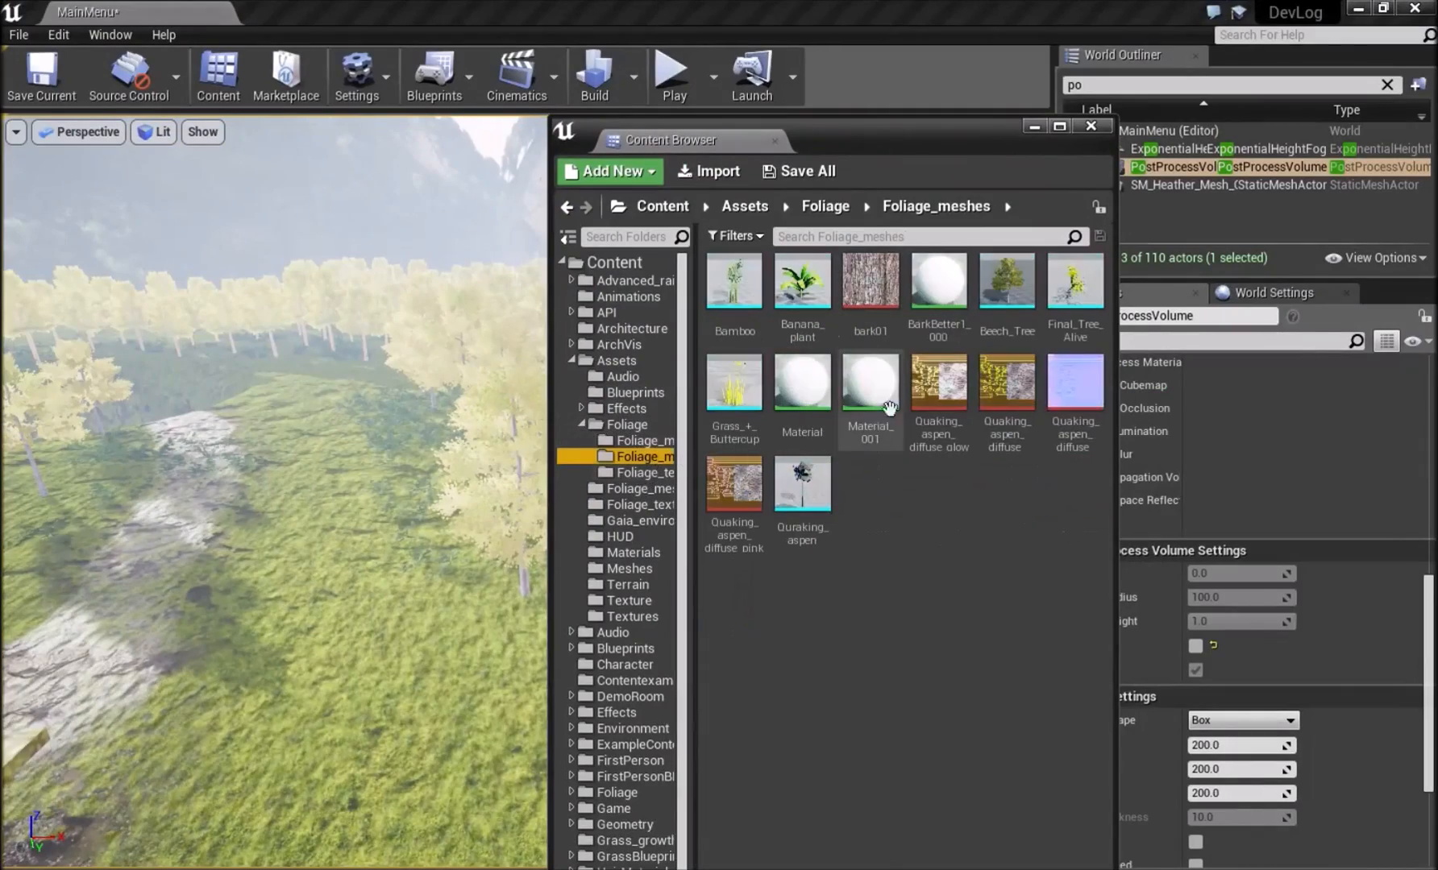
{"action": "left_click", "coordinate": [722, 177]}
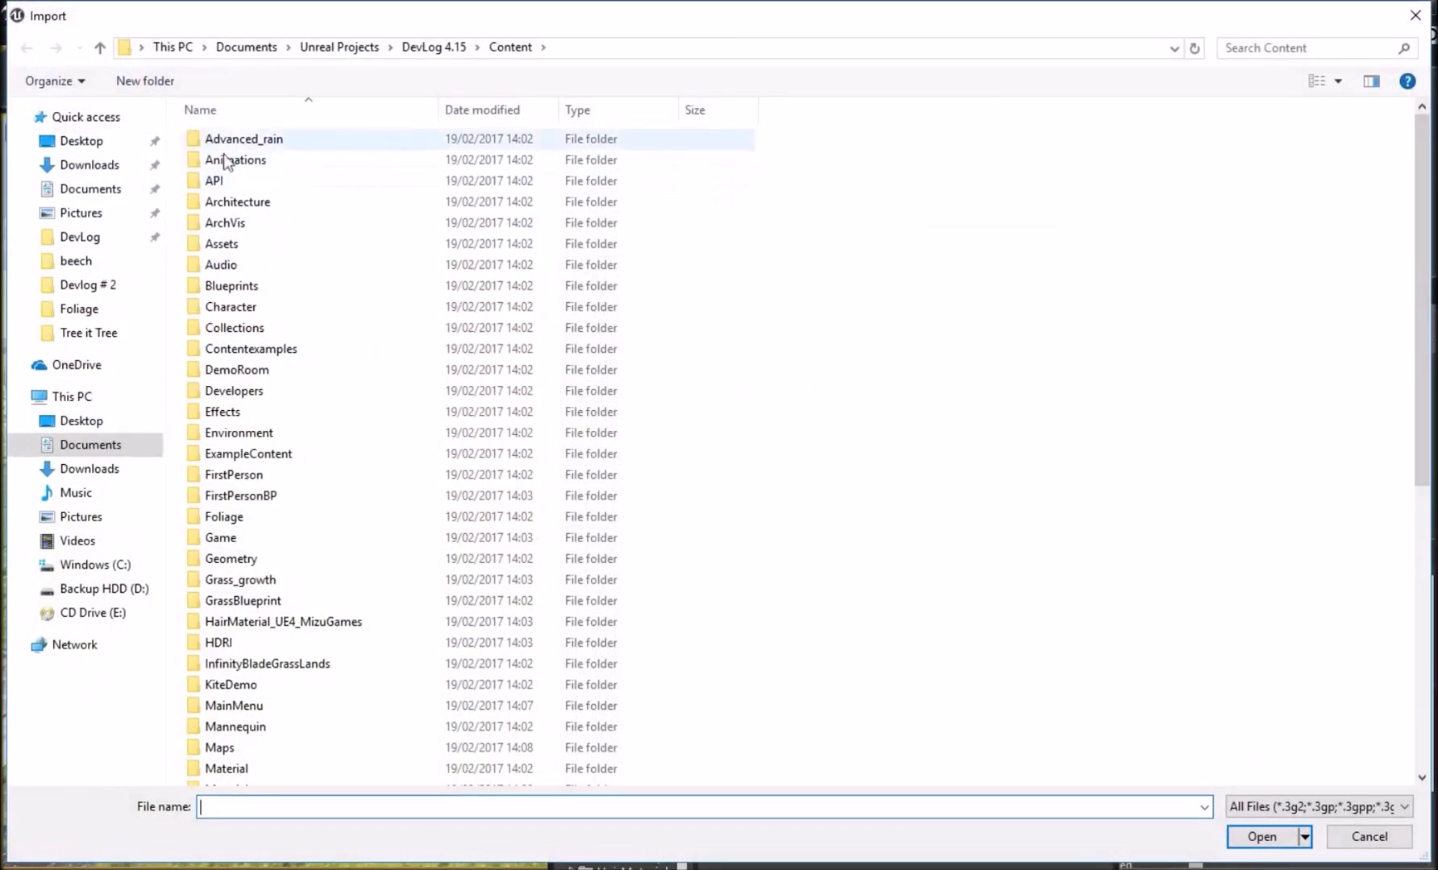
{"action": "left_click", "coordinate": [91, 264]}
{"action": "left_click", "coordinate": [87, 237]}
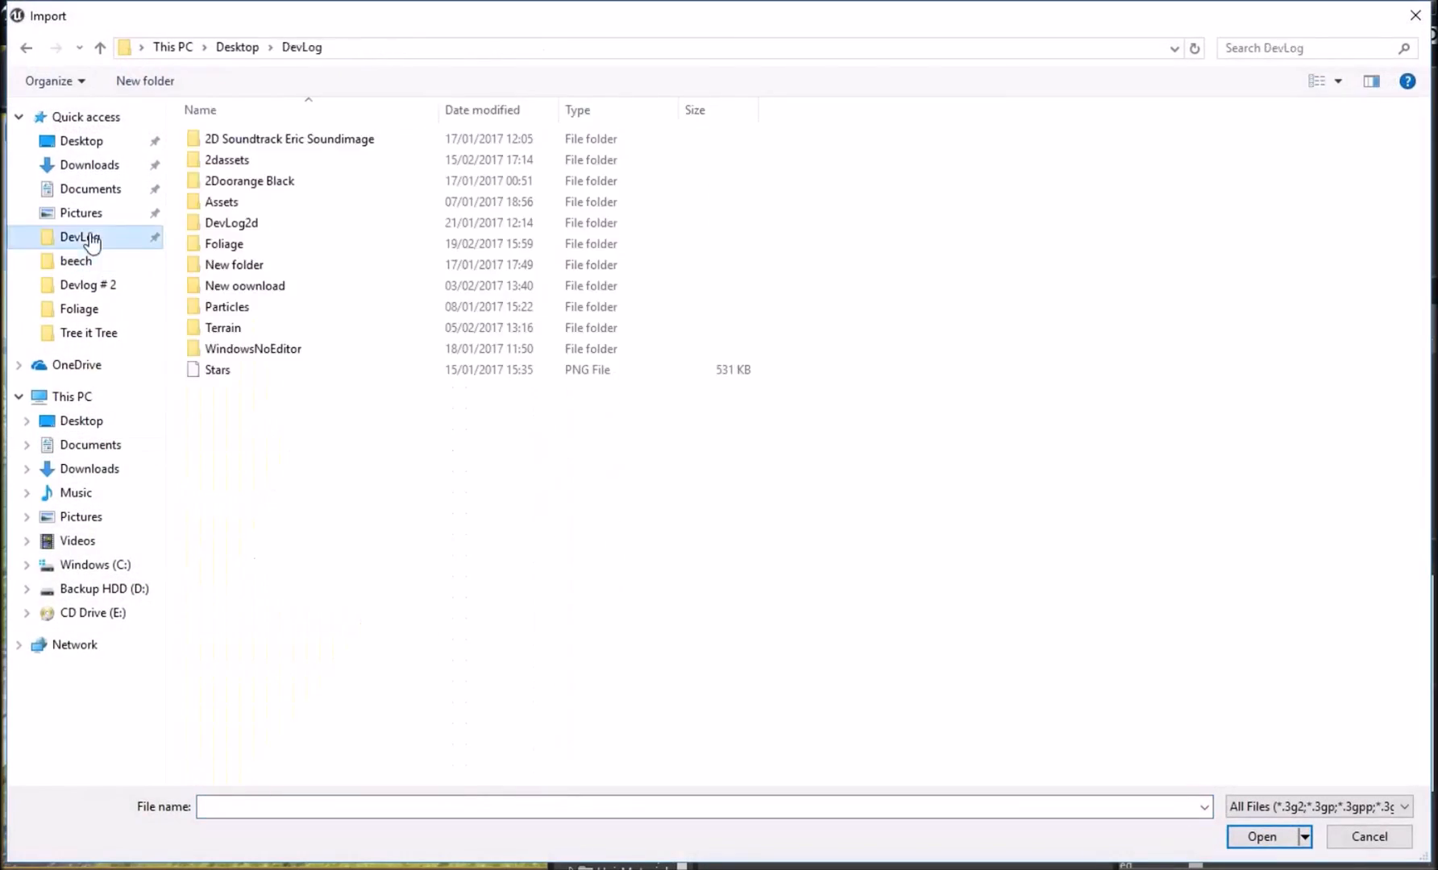
{"action": "left_click", "coordinate": [89, 310]}
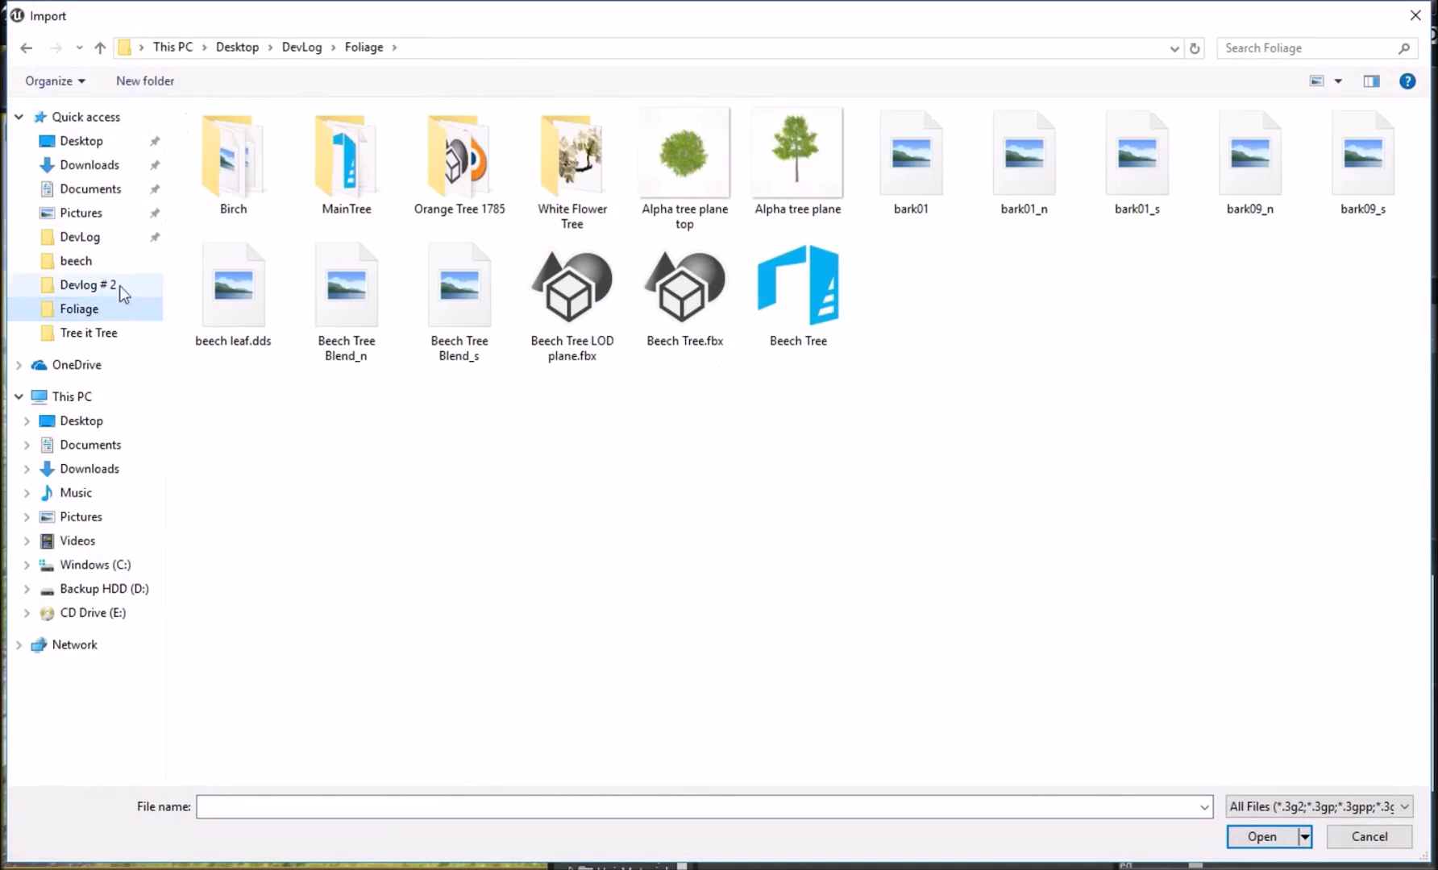
{"action": "double_click", "coordinate": [231, 191]}
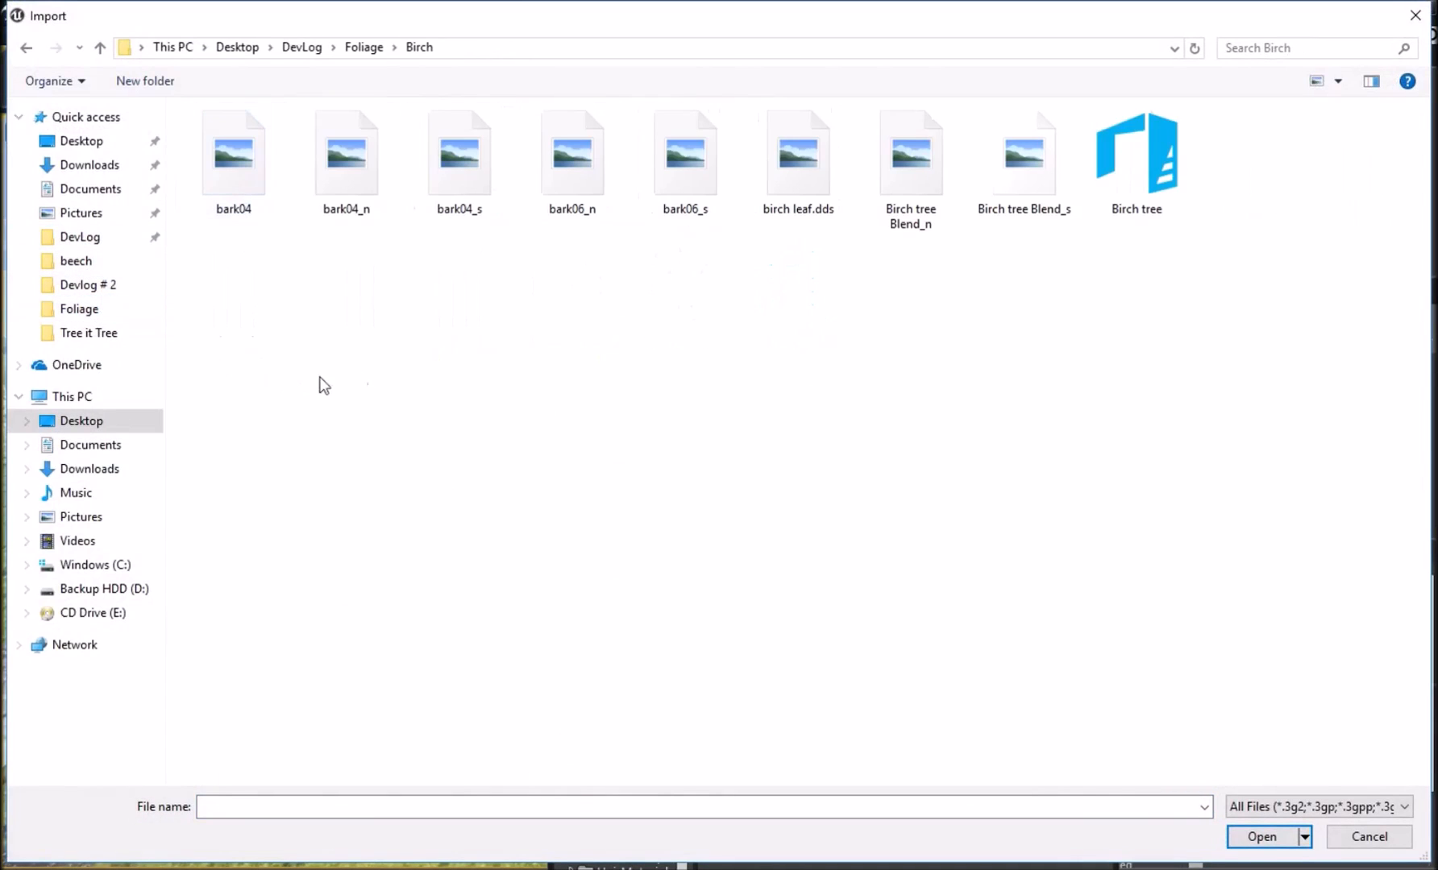
Import the Birch tree mesh with the default FBX import options and close the message log.
{"action": "left_click", "coordinate": [1128, 224]}
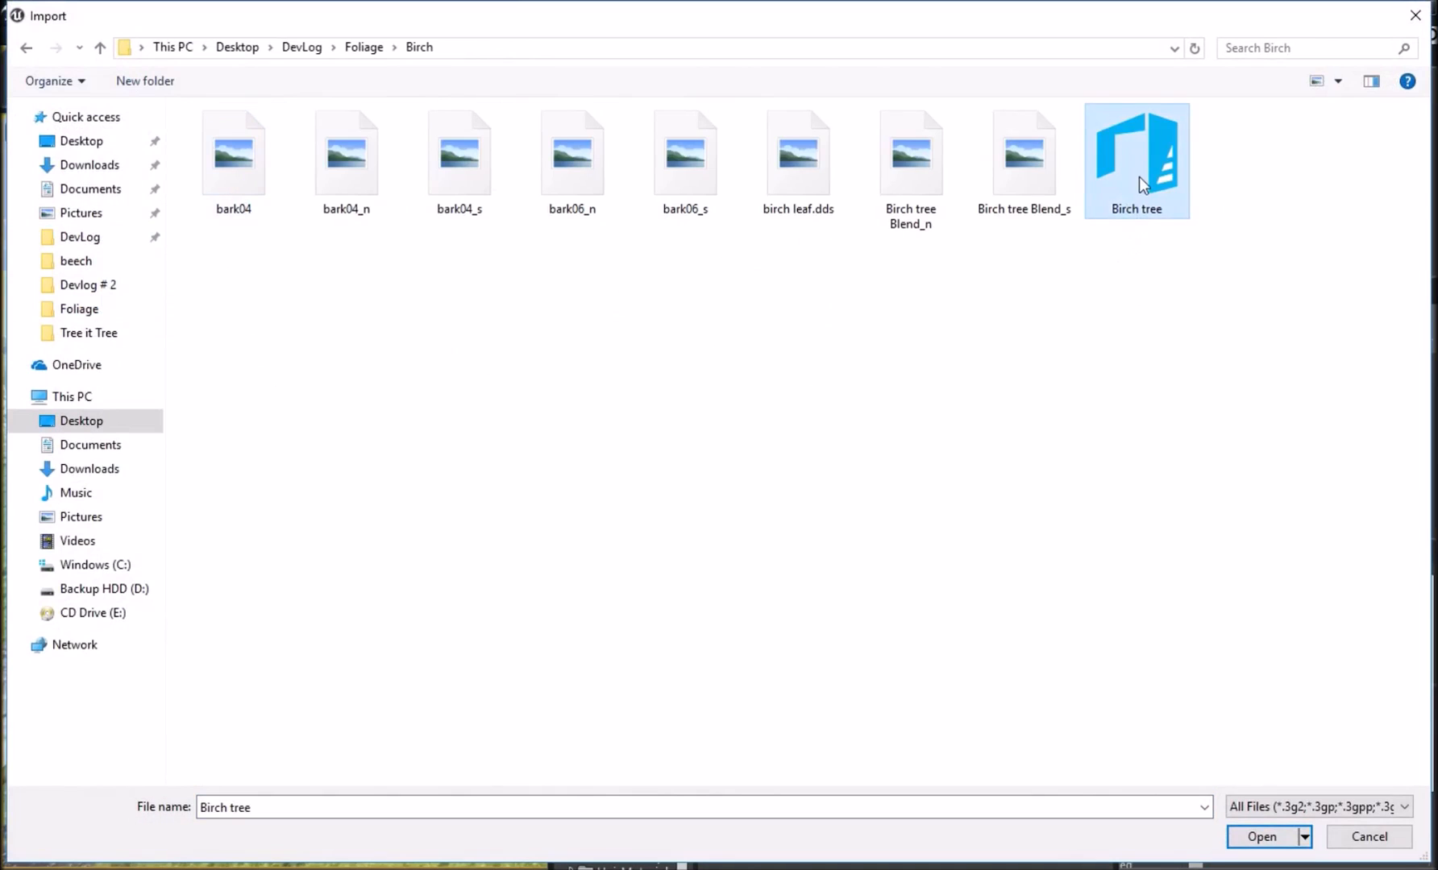
{"action": "double_click", "coordinate": [1122, 216]}
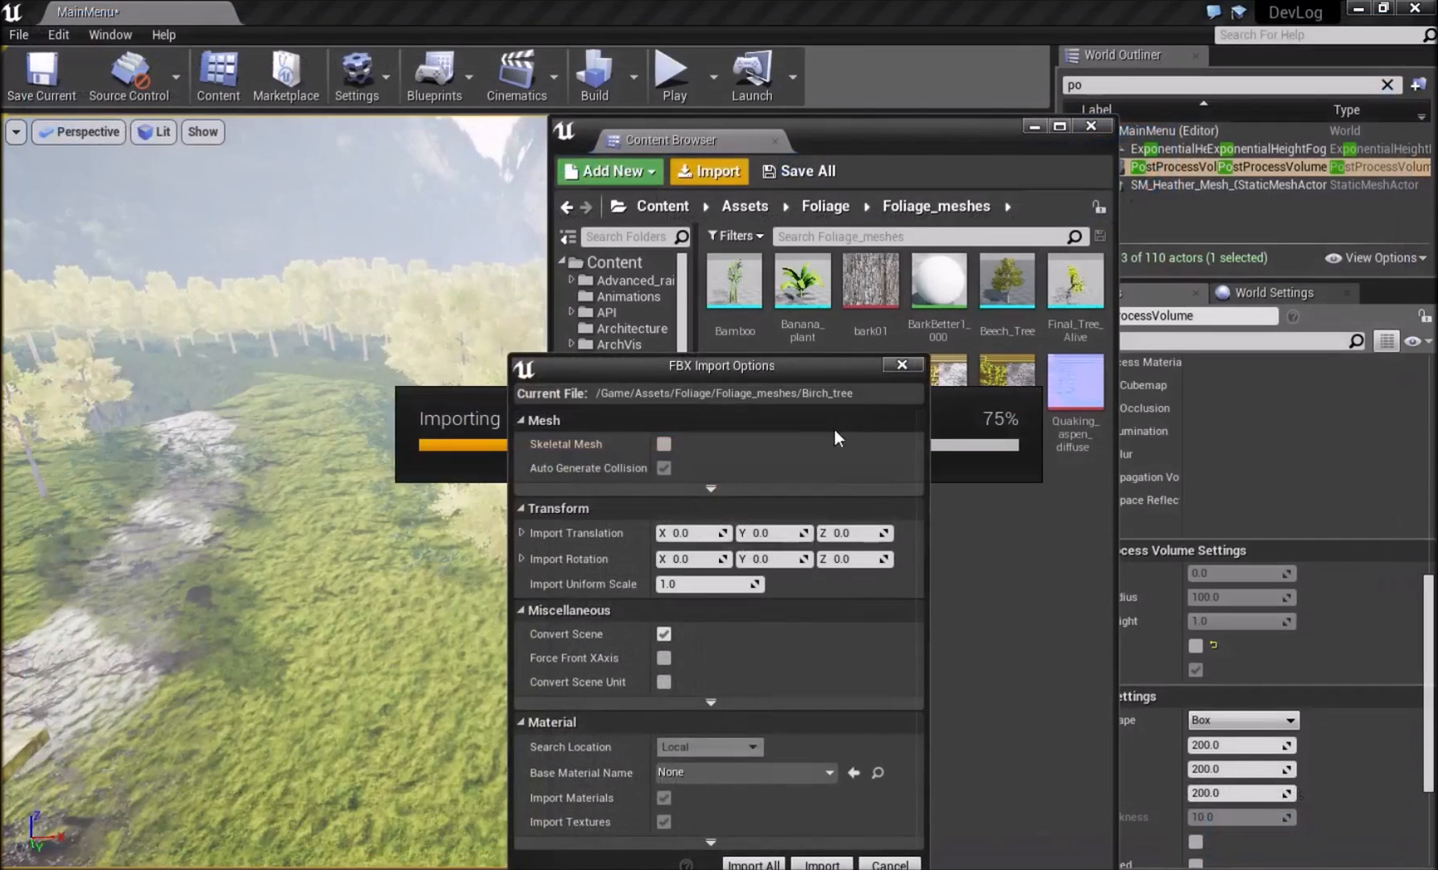
{"action": "left_click", "coordinate": [847, 864]}
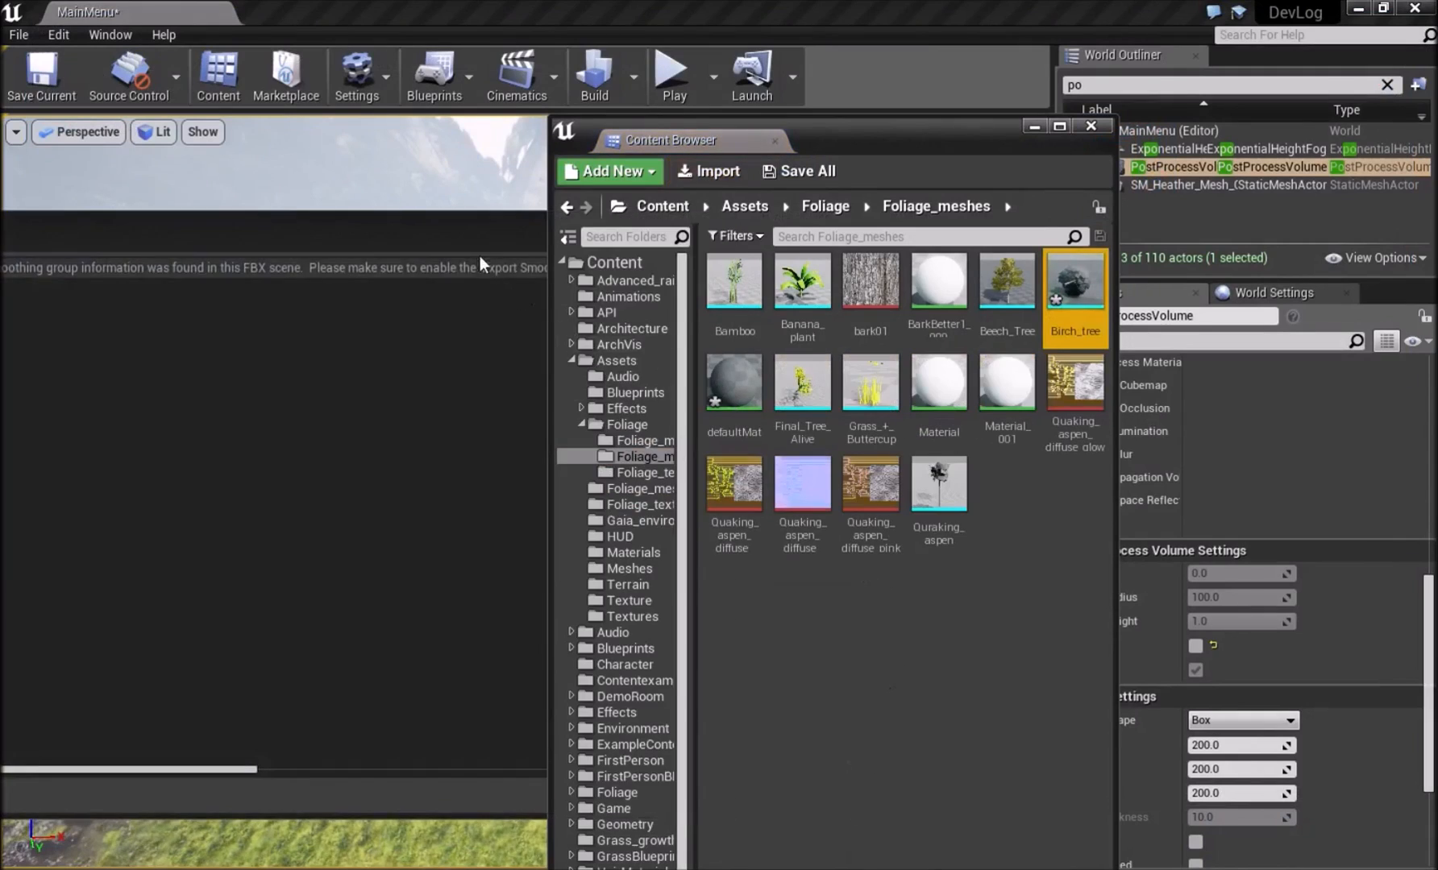
{"action": "left_click_drag", "start_coordinate": [479, 254], "coordinate": [263, 342]}
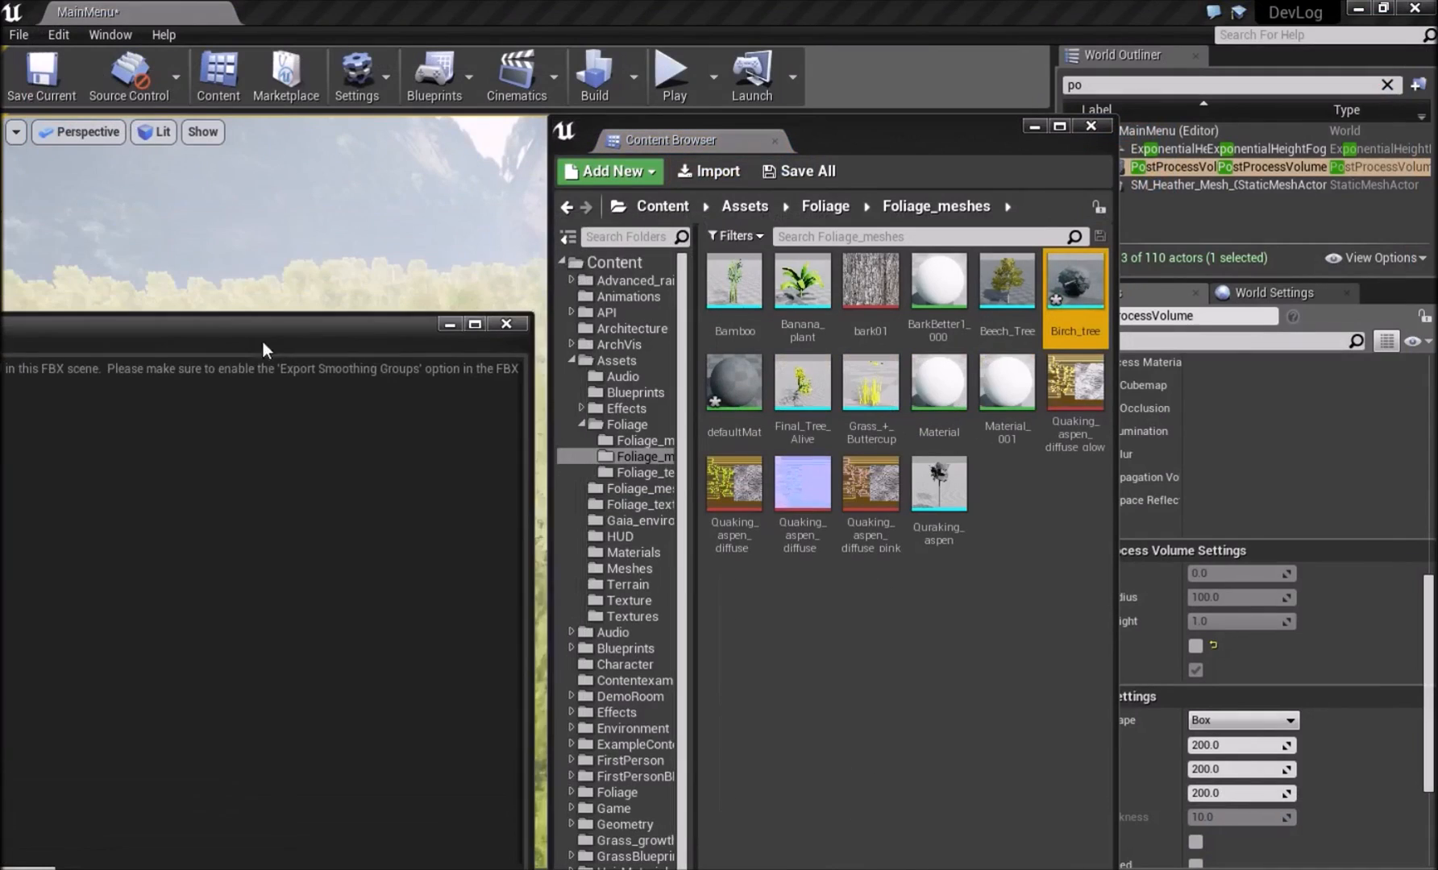
{"action": "left_click", "coordinate": [507, 324]}
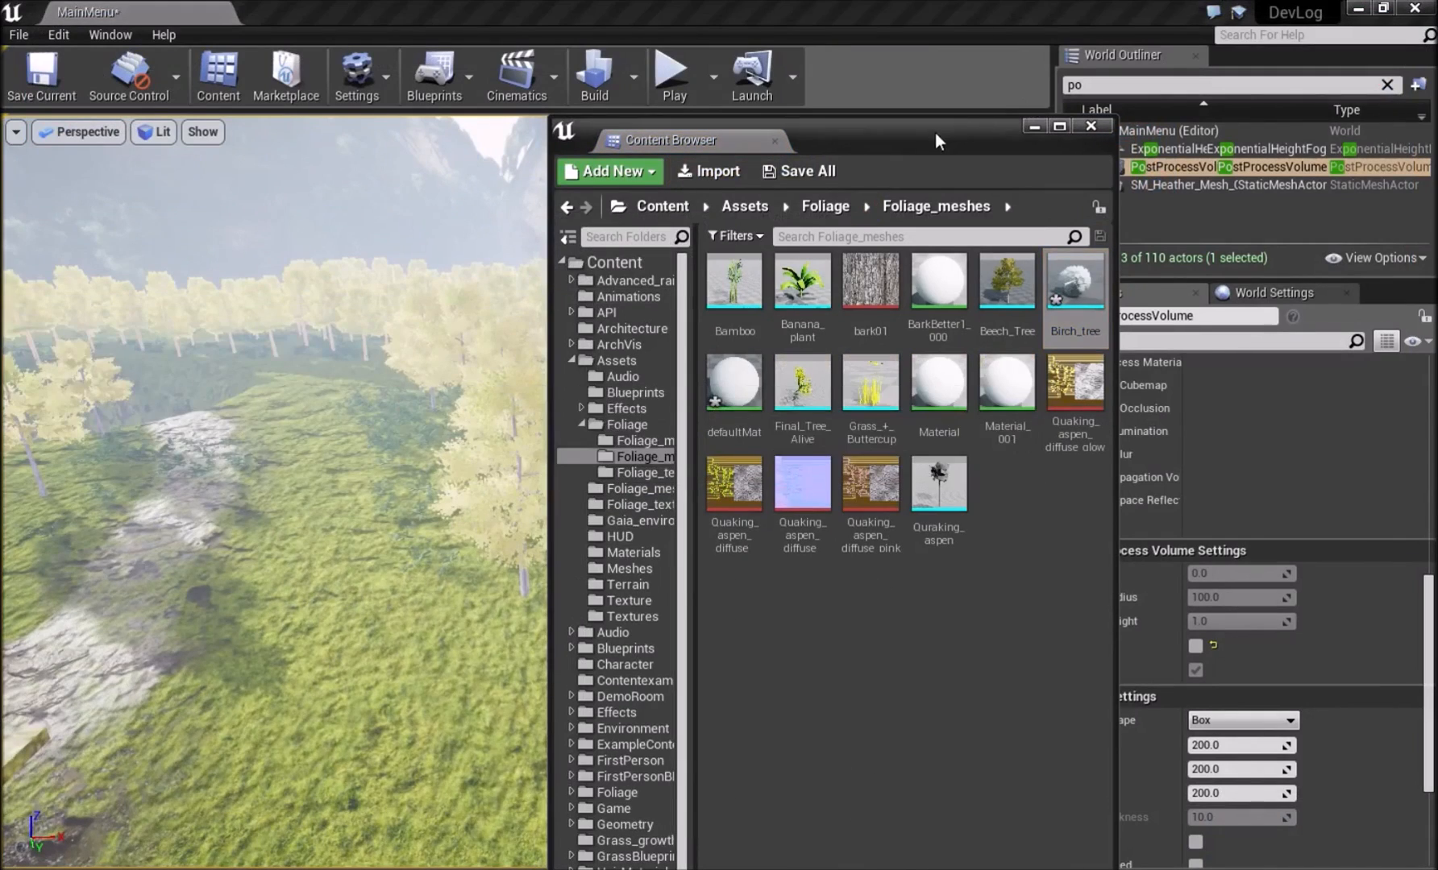
Place the imported Birch_tree mesh in the level on the grass near the existing trees and adjust its size.
{"action": "left_click_drag", "start_coordinate": [934, 141], "coordinate": [1096, 87]}
{"action": "left_click_drag", "start_coordinate": [1255, 223], "coordinate": [373, 675]}
{"action": "right_click_drag", "start_coordinate": [506, 681], "coordinate": [527, 636]}
{"action": "left_click_drag", "start_coordinate": [499, 625], "coordinate": [526, 607]}
{"action": "right_click_drag", "start_coordinate": [525, 607], "coordinate": [542, 621]}
{"action": "key", "text": "Delete"}
{"action": "right_click_drag", "start_coordinate": [184, 553], "coordinate": [435, 532]}
{"action": "left_click", "coordinate": [534, 537]}
{"action": "right_click_drag", "start_coordinate": [534, 538], "coordinate": [544, 537]}
{"action": "key", "text": "Delete"}
{"action": "left_click", "coordinate": [878, 564]}
{"action": "left_click", "coordinate": [552, 548]}
{"action": "left_click", "coordinate": [929, 570]}
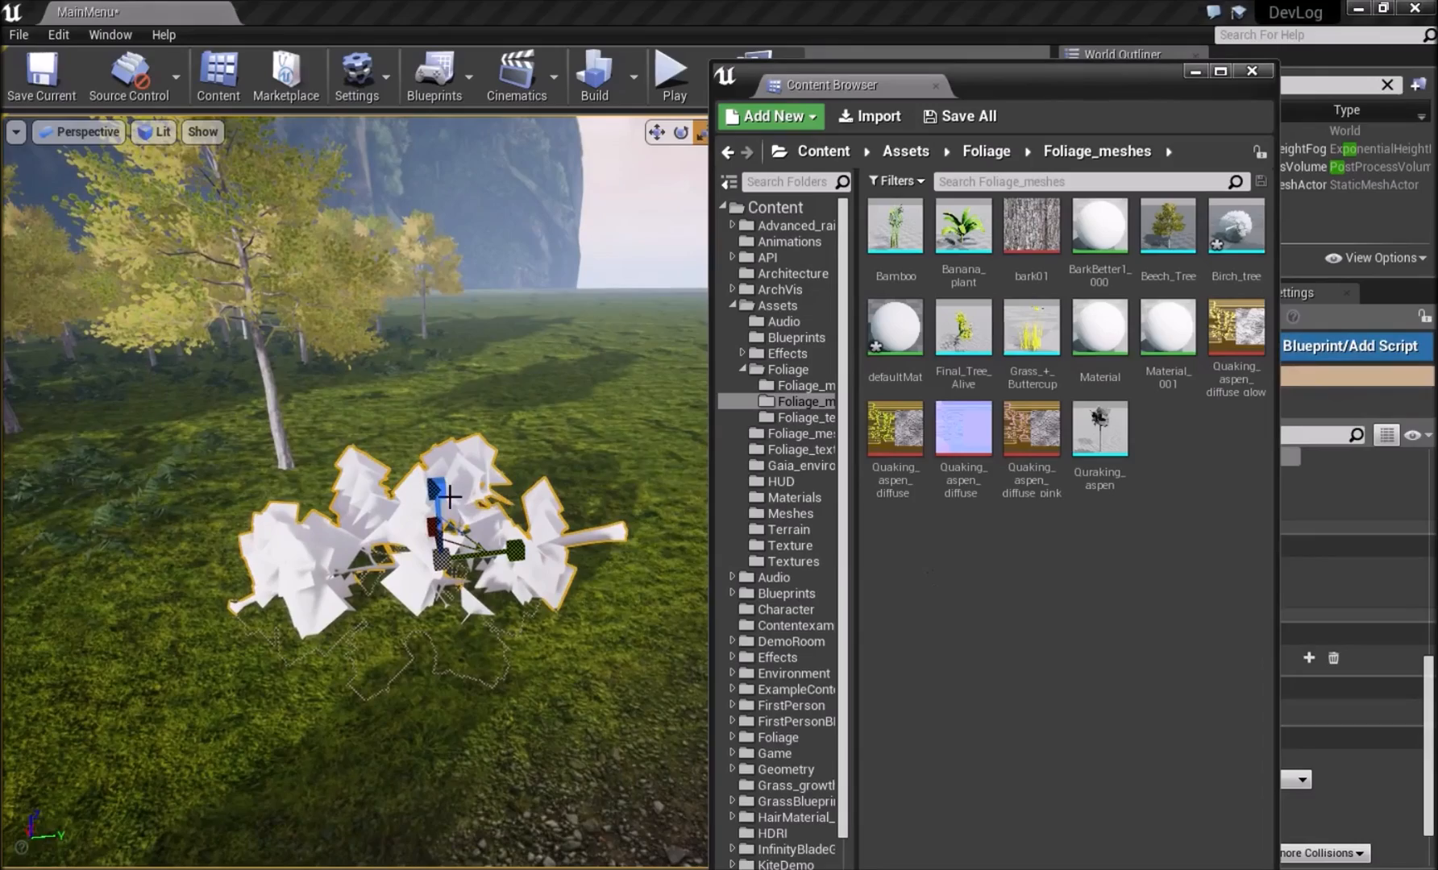
Inspect the placed birch mesh from above and delete the selected mesh from the level.
{"action": "right_click_drag", "start_coordinate": [471, 589], "coordinate": [463, 557]}
{"action": "key", "text": "w"}
{"action": "right_click_drag", "start_coordinate": [580, 692], "coordinate": [454, 683]}
{"action": "right_click_drag", "start_coordinate": [195, 586], "coordinate": [88, 600]}
{"action": "right_click_drag", "start_coordinate": [316, 546], "coordinate": [370, 407]}
{"action": "right_click_drag", "start_coordinate": [482, 420], "coordinate": [499, 530]}
{"action": "key", "text": "Delete"}
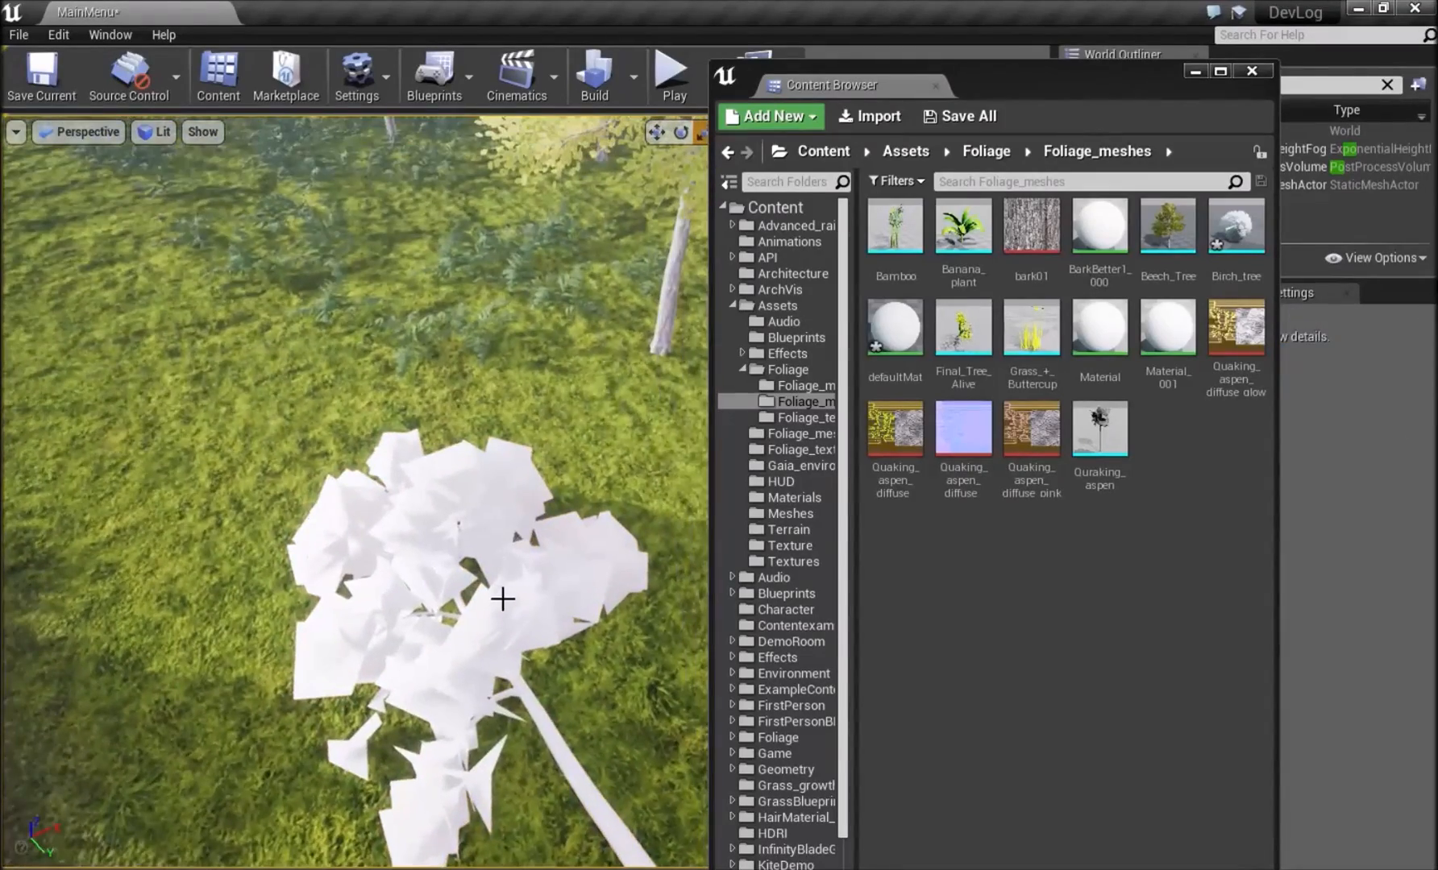
{"action": "left_click", "coordinate": [502, 598]}
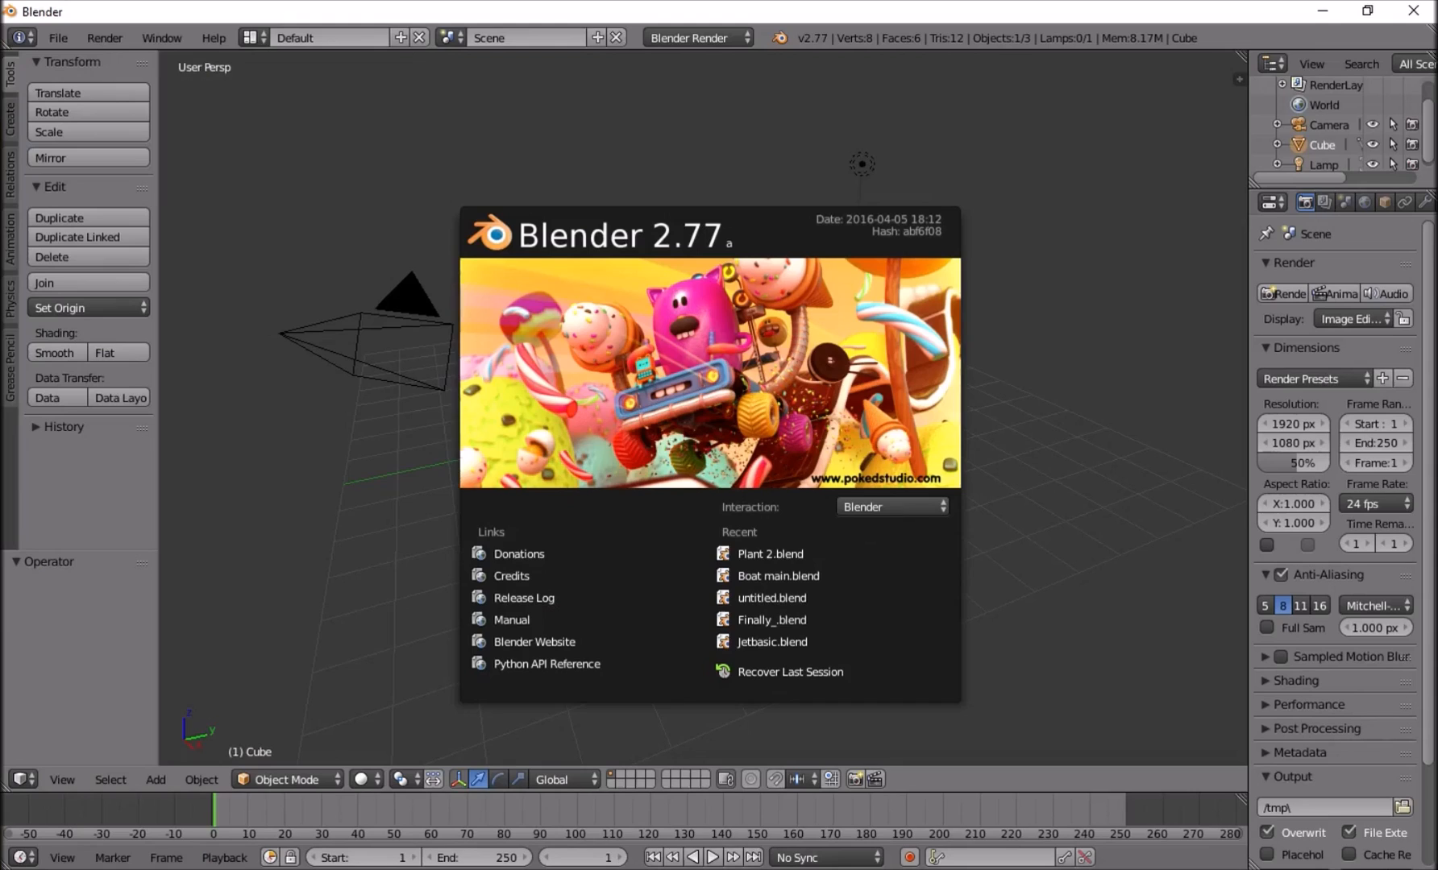
Switch to Blender and delete all default objects from the scene: the cube, camera and lamp.
{"action": "left_click", "coordinate": [406, 182]}
{"action": "key", "text": "a"}
{"action": "key", "text": "a"}
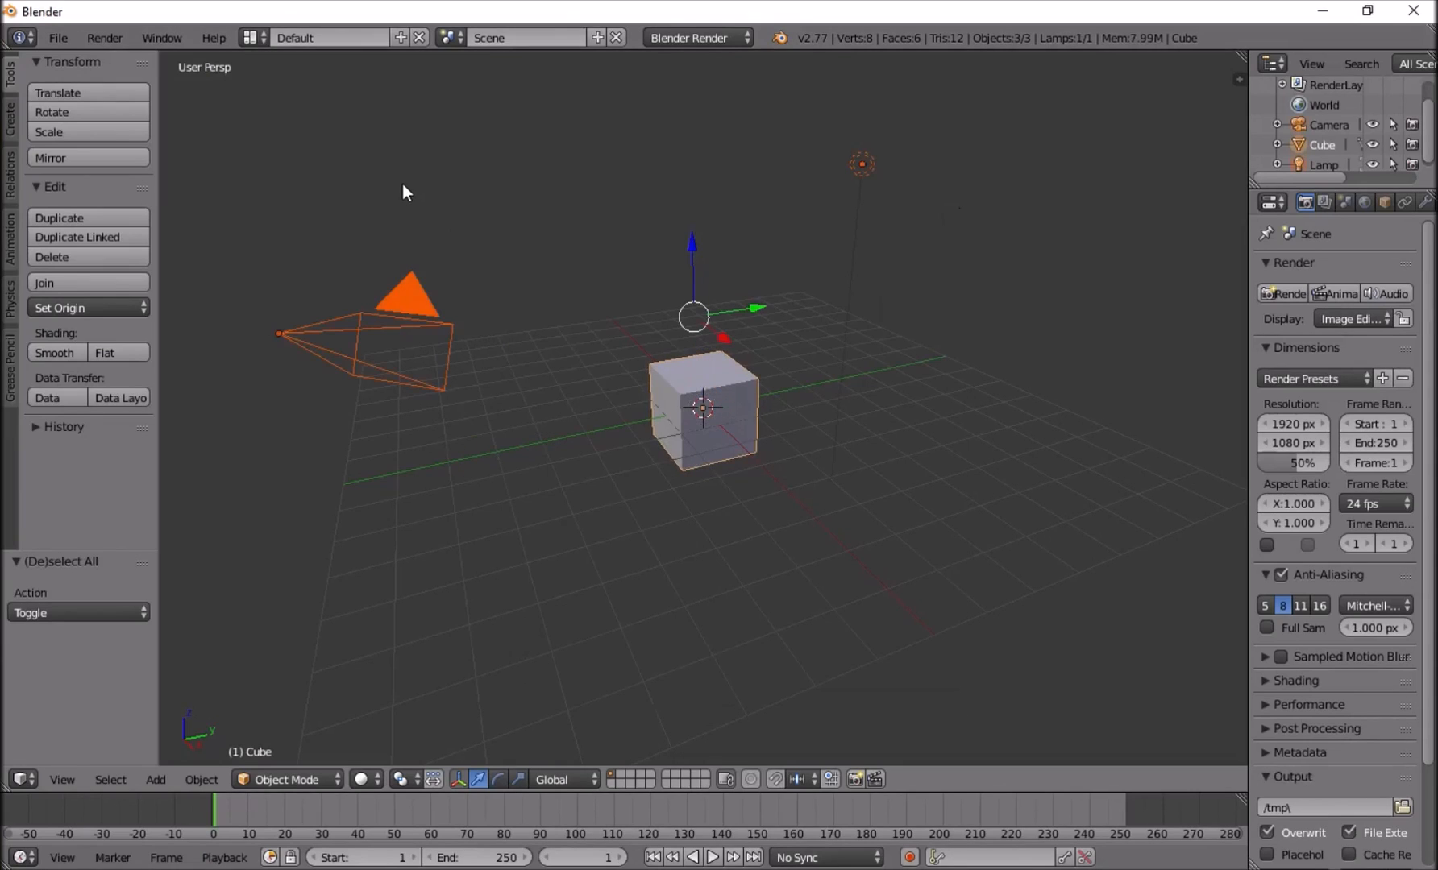
{"action": "key", "text": "x"}
{"action": "left_click", "coordinate": [401, 186]}
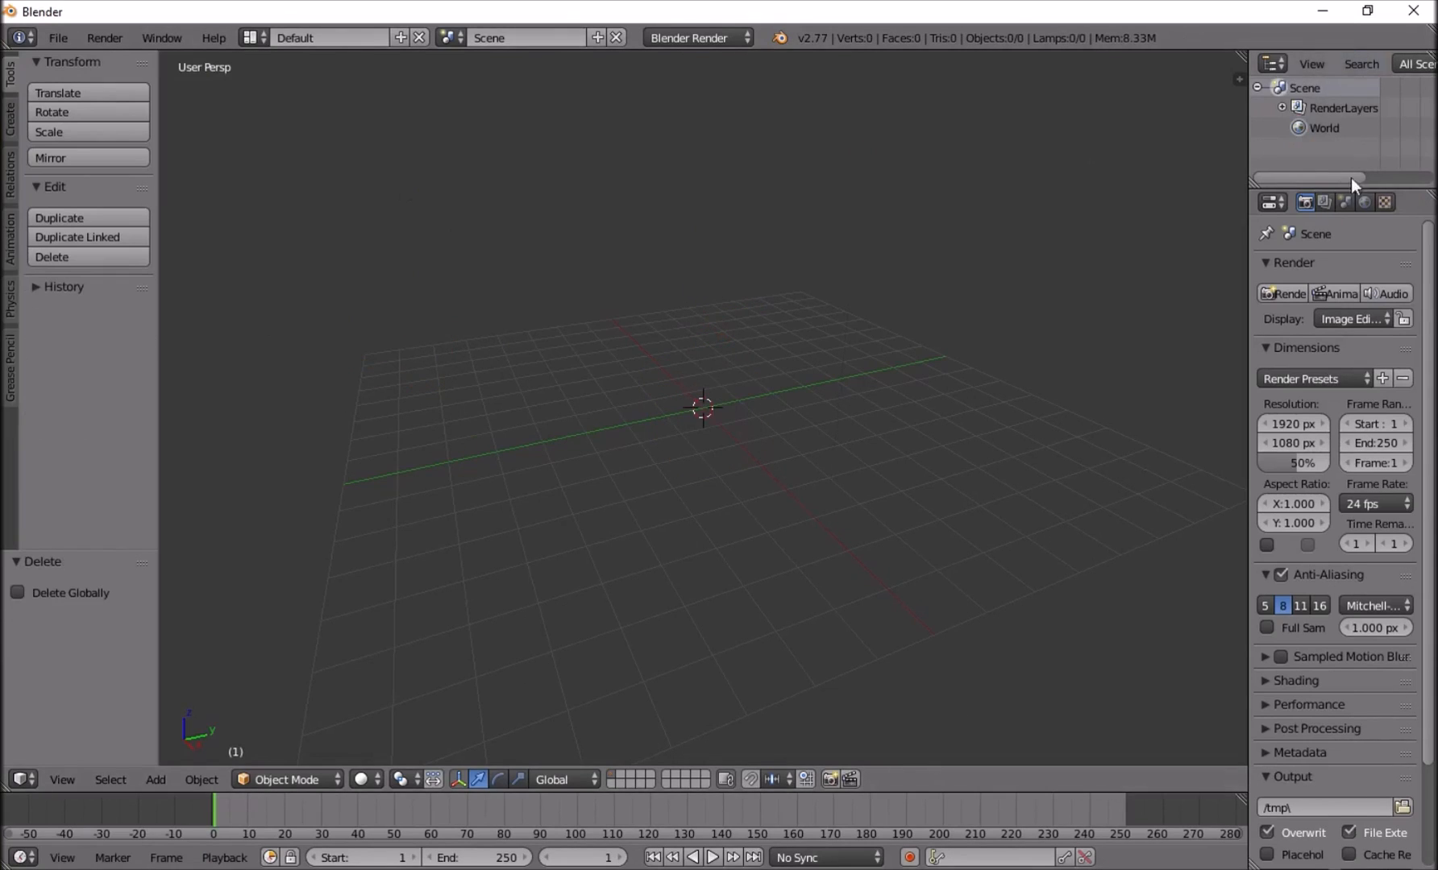
Set the scene units to Metric with a scale of 0.01 and the view's clip end to 1 km.
{"action": "left_click", "coordinate": [1345, 202]}
{"action": "left_click", "coordinate": [1320, 404]}
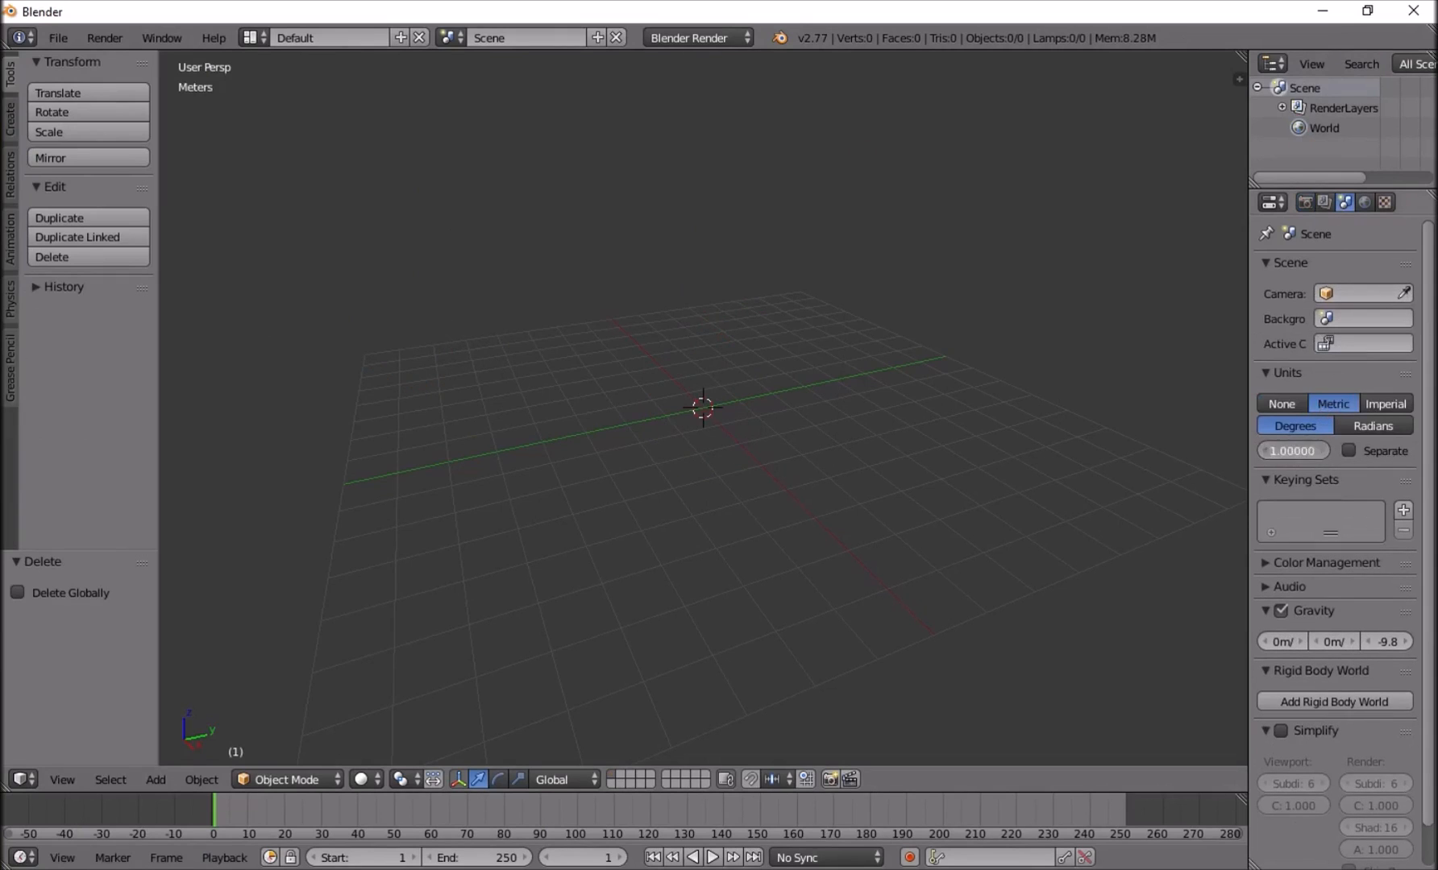
{"action": "key", "text": "Return"}
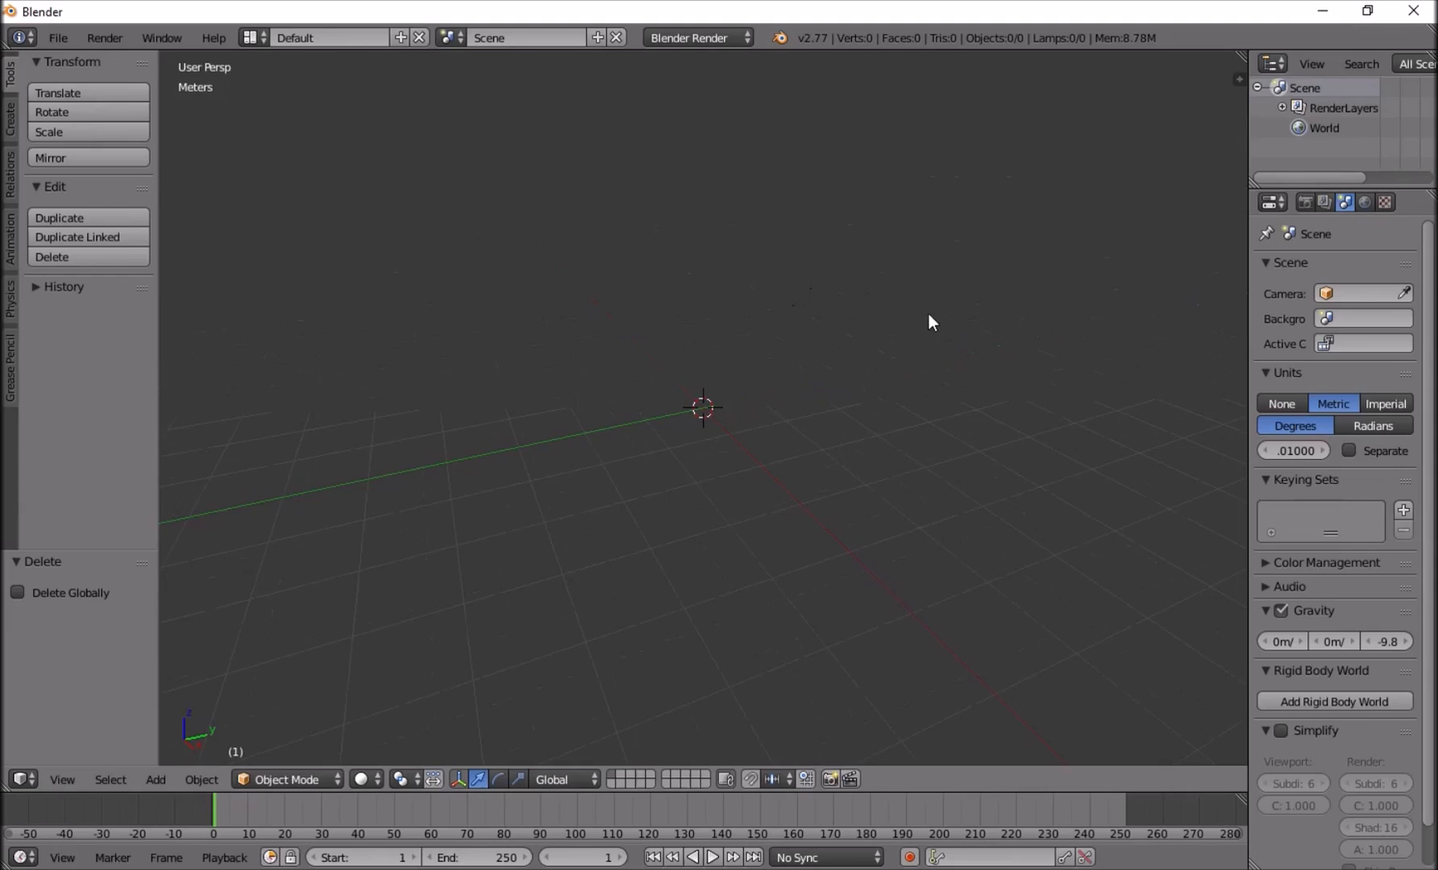
{"action": "key", "text": "n"}
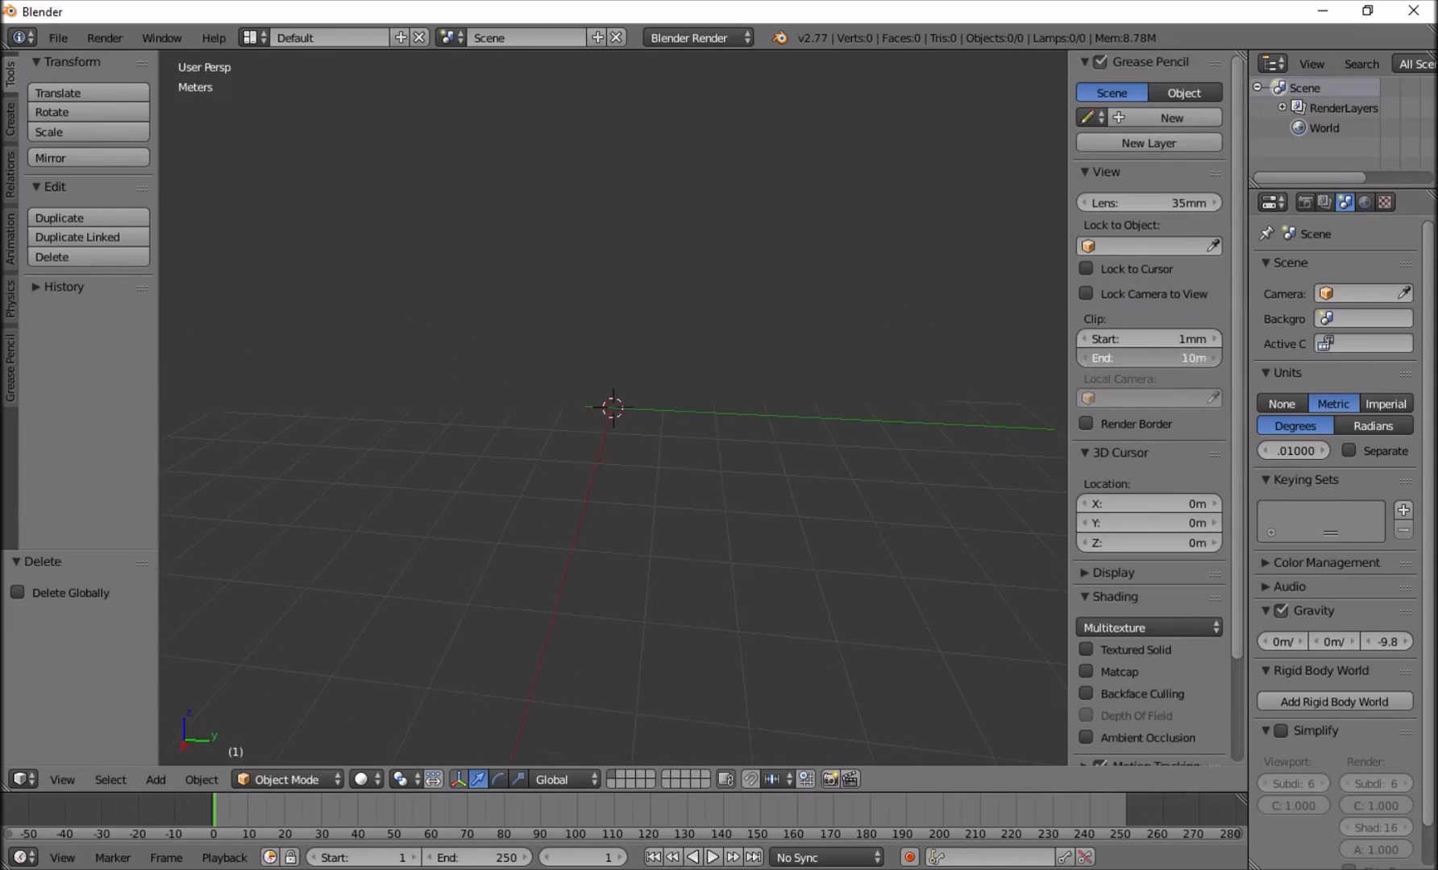
{"action": "key", "text": "Return"}
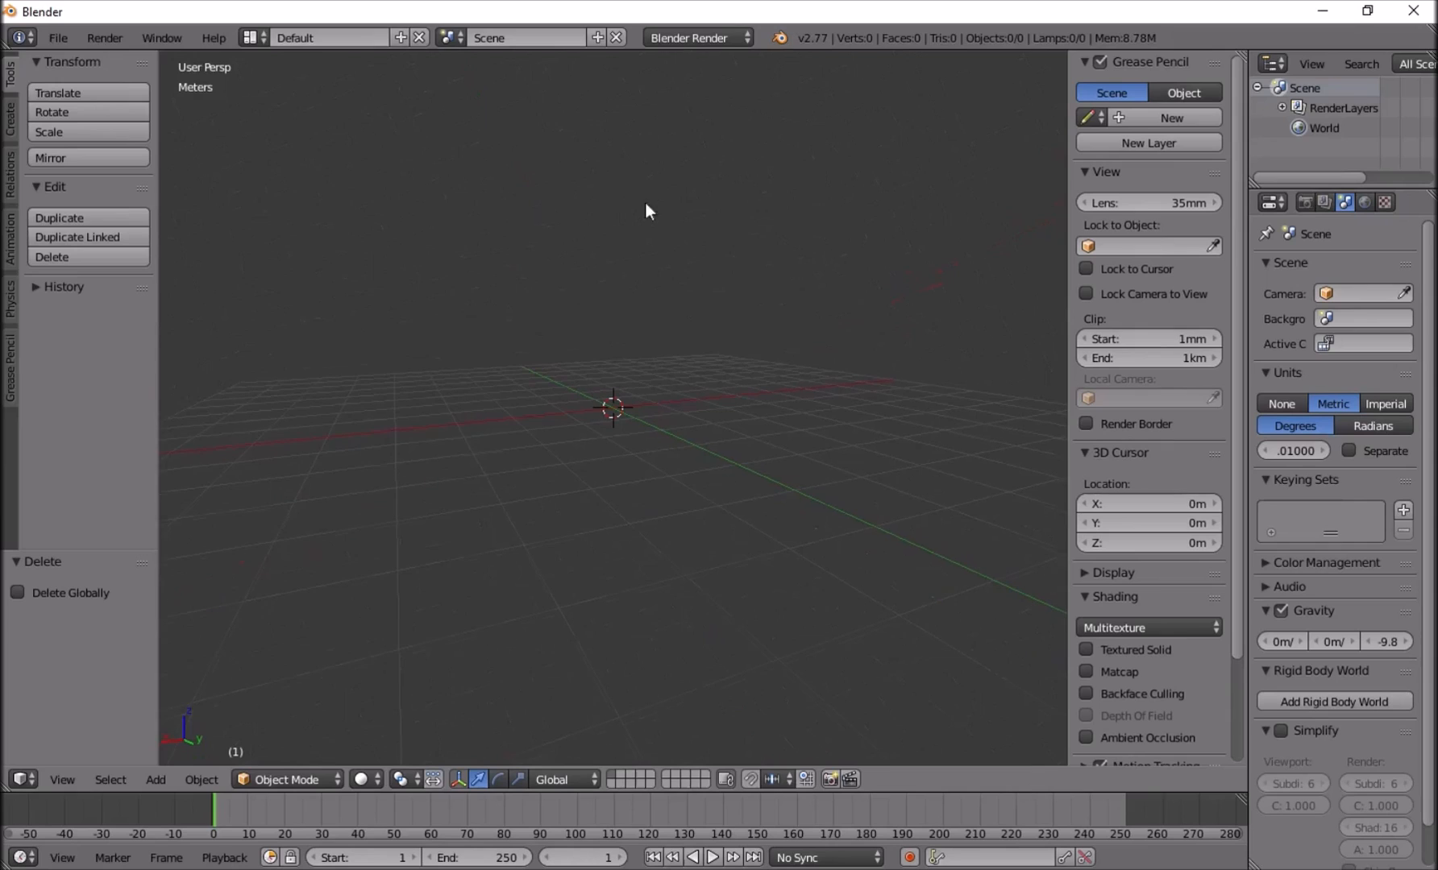
Import Birch tree.obj from the DevLog > Foliage > Birch folder as a Wavefront model.
{"action": "left_click", "coordinate": [60, 37]}
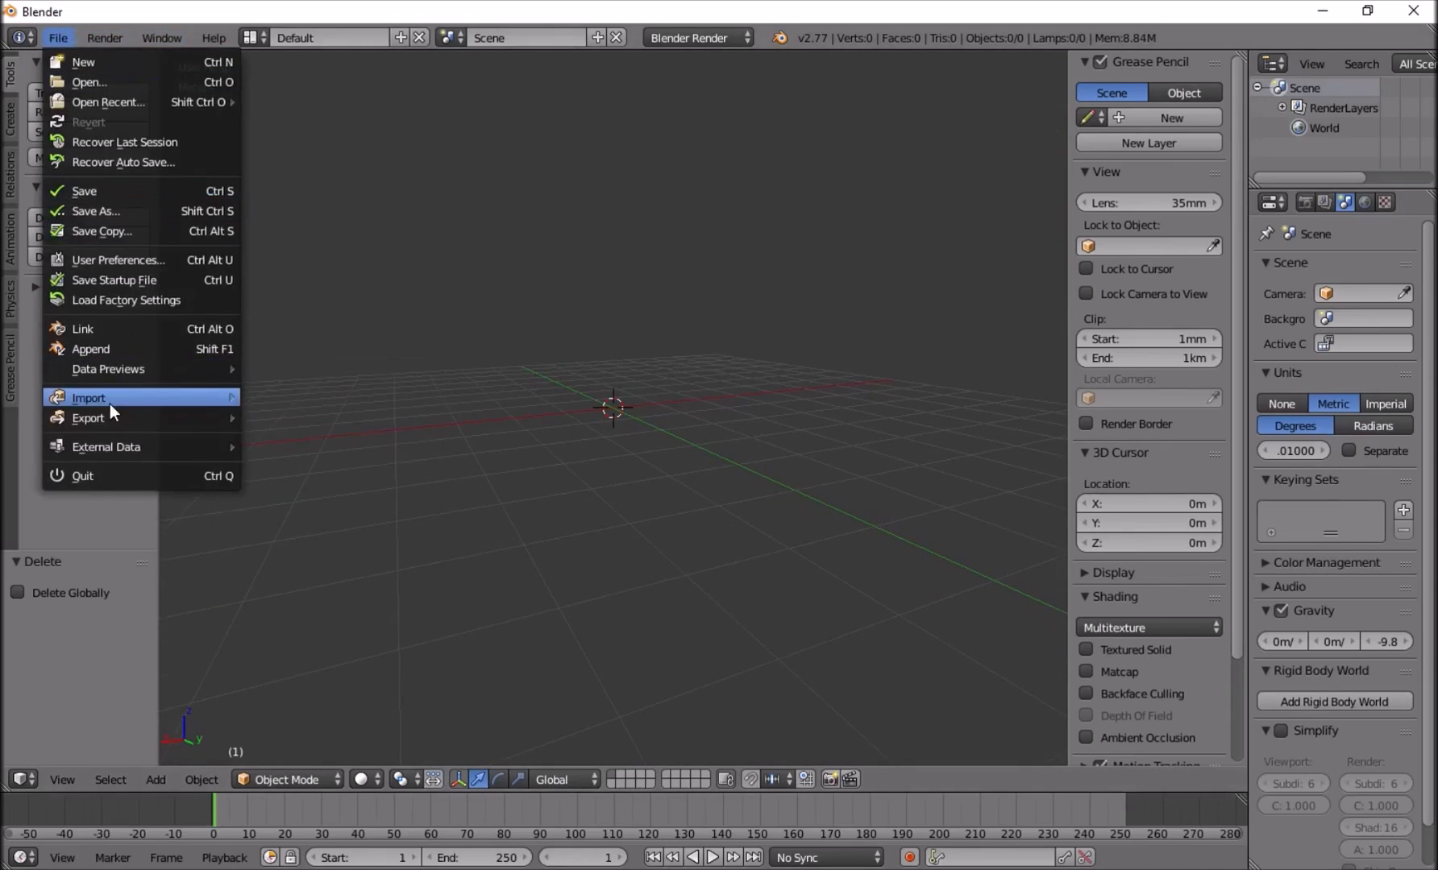
{"action": "mouse_move", "coordinate": [111, 399]}
{"action": "left_click", "coordinate": [312, 499]}
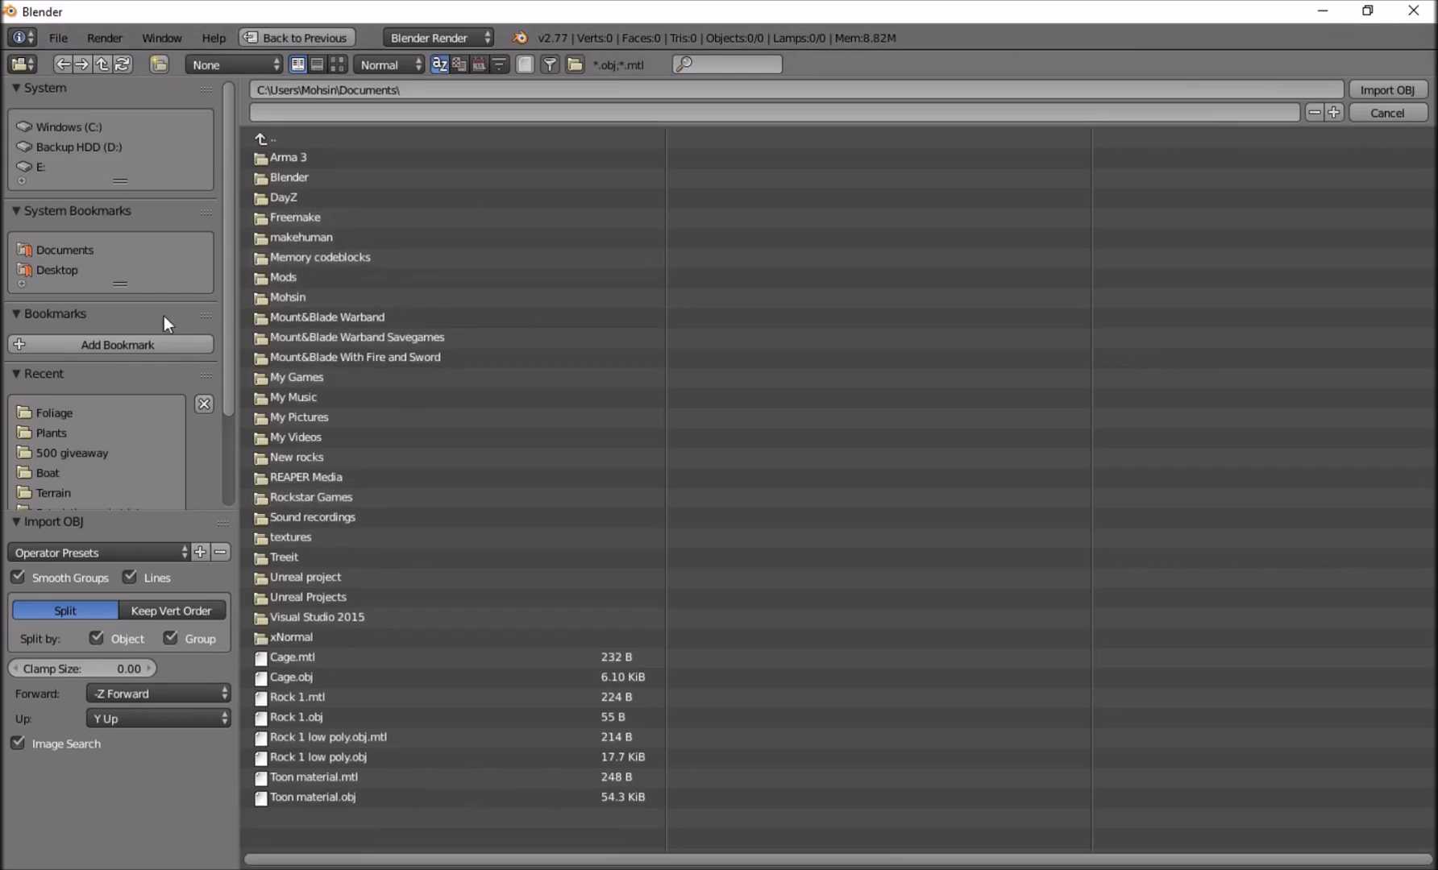
{"action": "left_click", "coordinate": [54, 413]}
{"action": "left_click", "coordinate": [291, 155]}
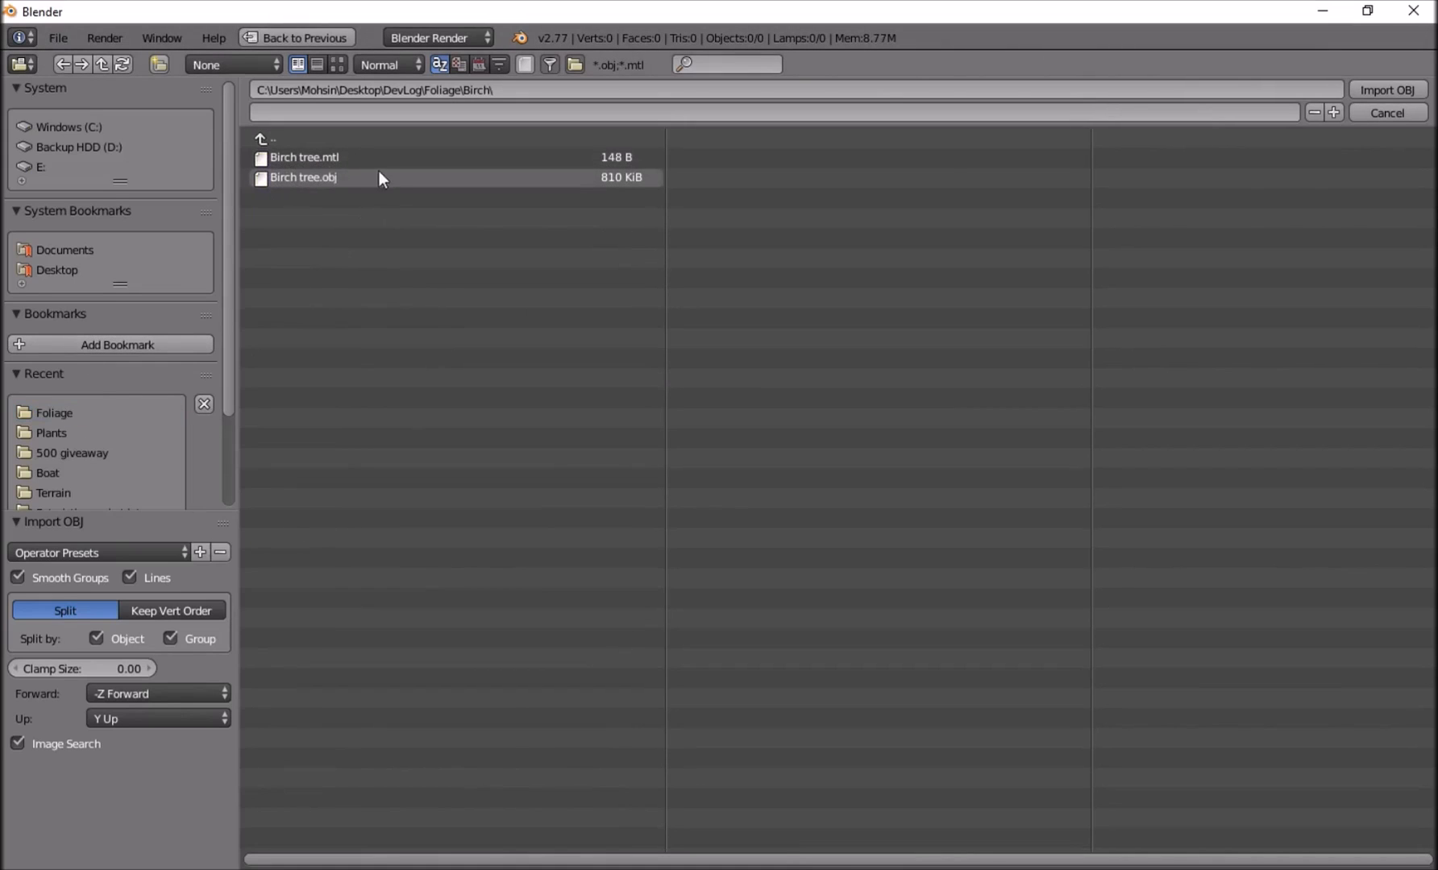
{"action": "double_click", "coordinate": [317, 179]}
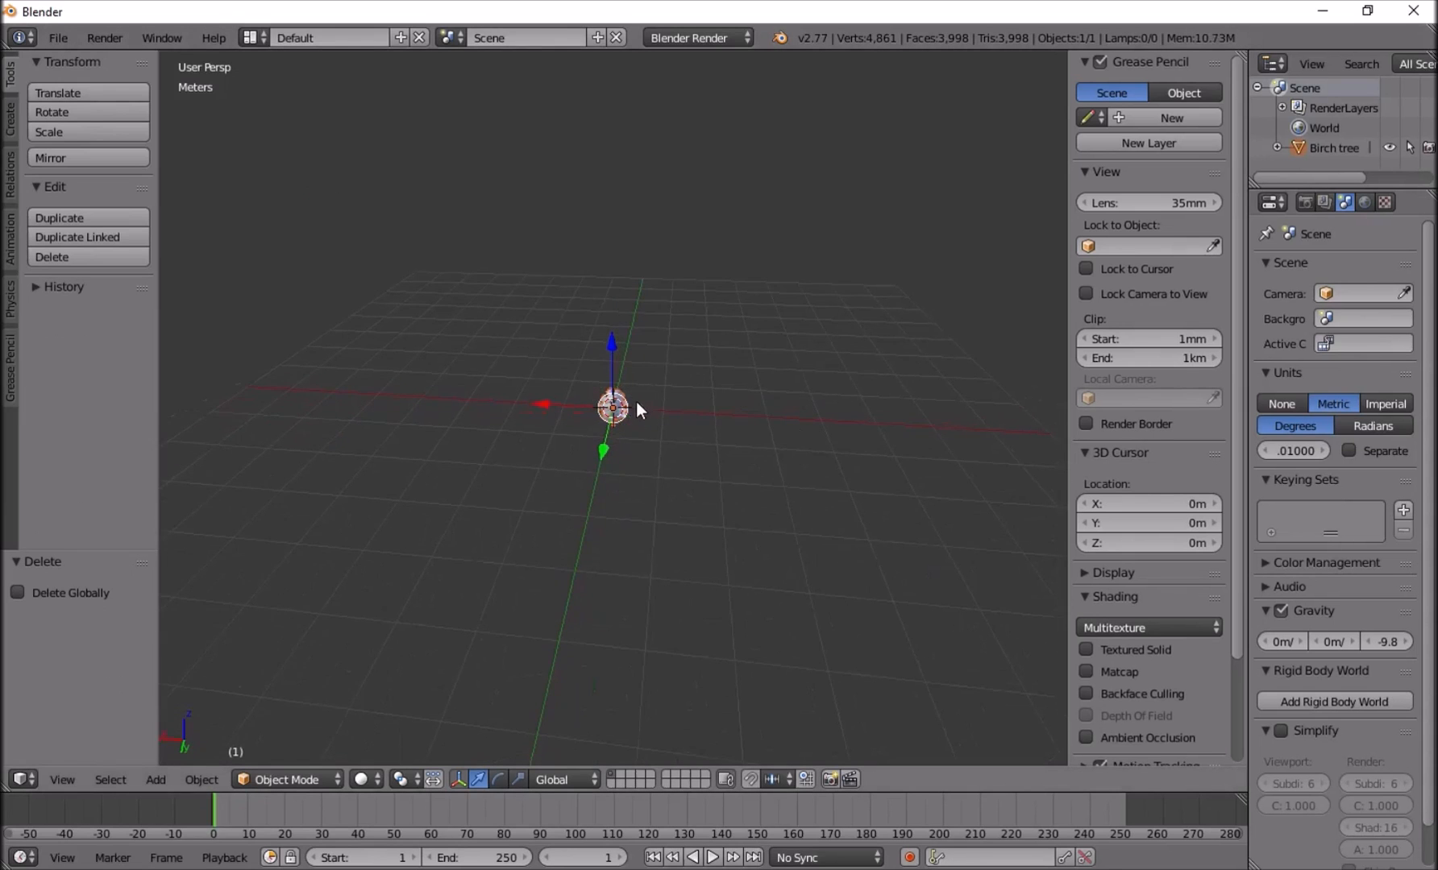
Raise the birch tree about 44 cm along Z so its trunk base meets the grid centre, and set its origin to the 3D cursor.
{"action": "middle_click_drag", "start_coordinate": [640, 393], "coordinate": [768, 325]}
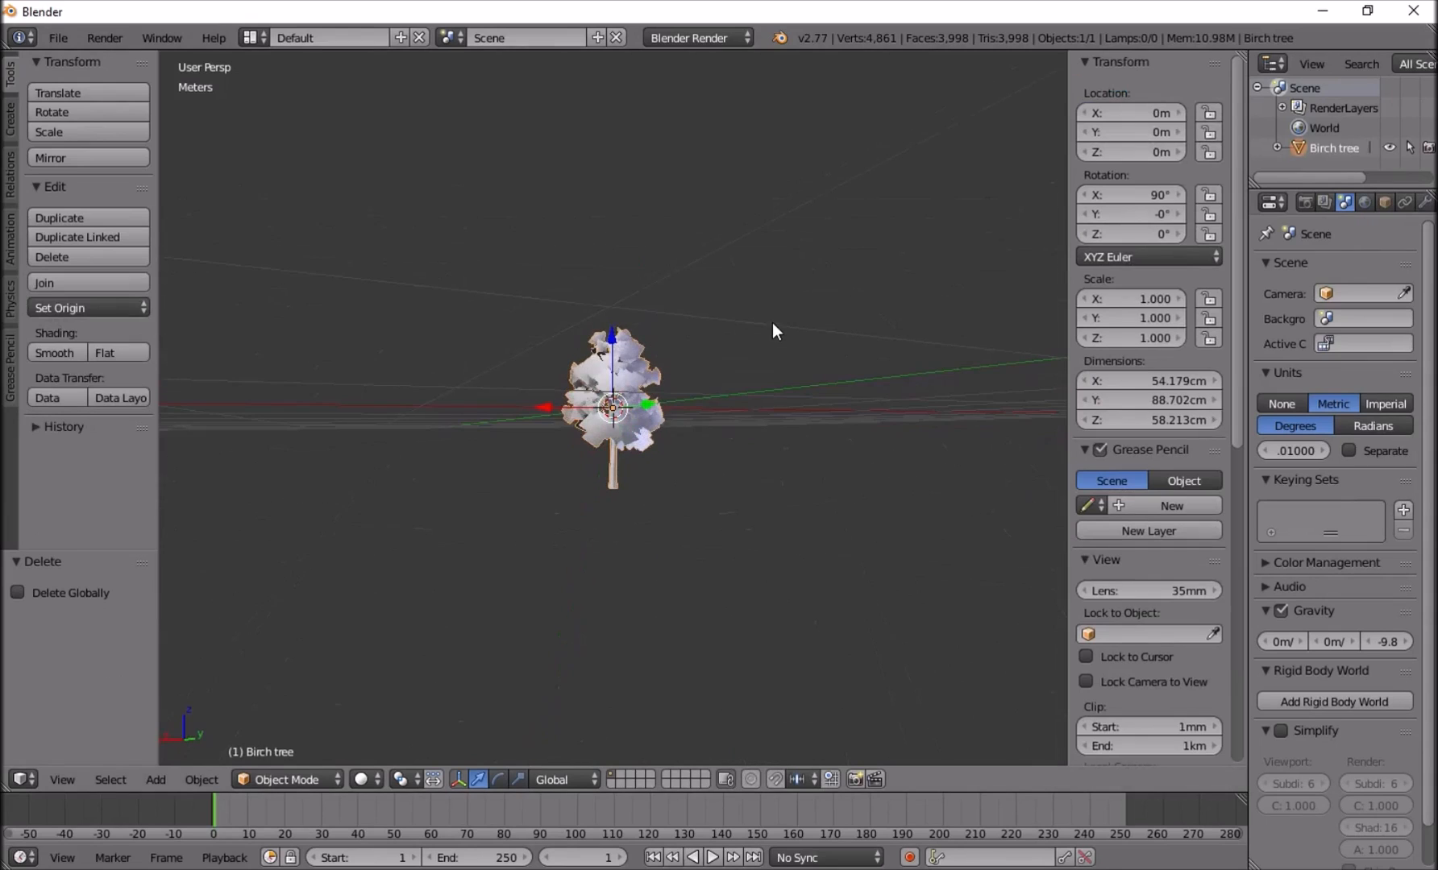
{"action": "key", "text": "KP_1"}
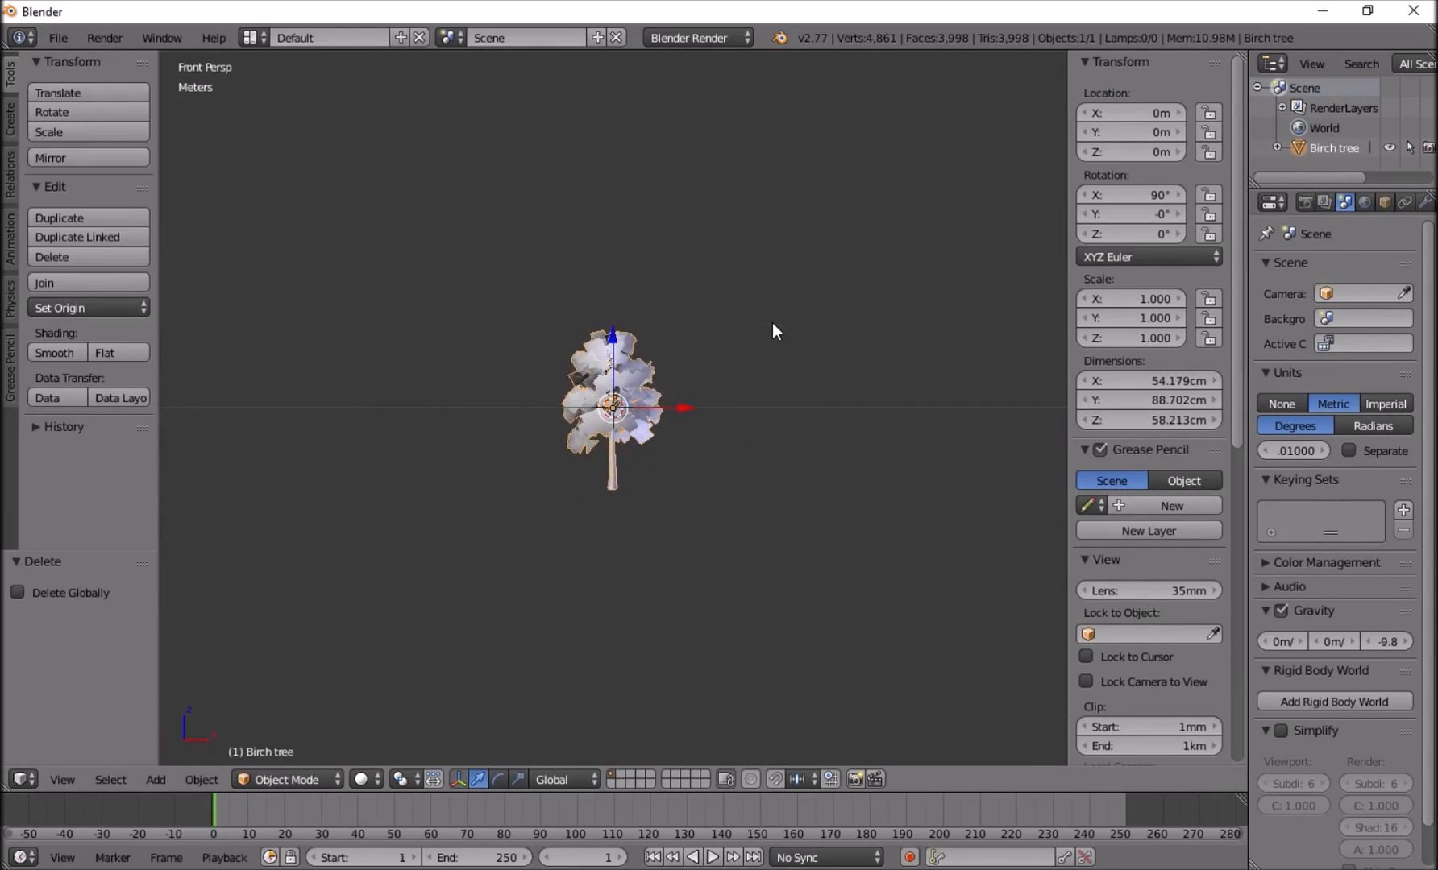
{"action": "scroll", "coordinate": [631, 396], "scroll_direction": "up", "scroll_amount": 5}
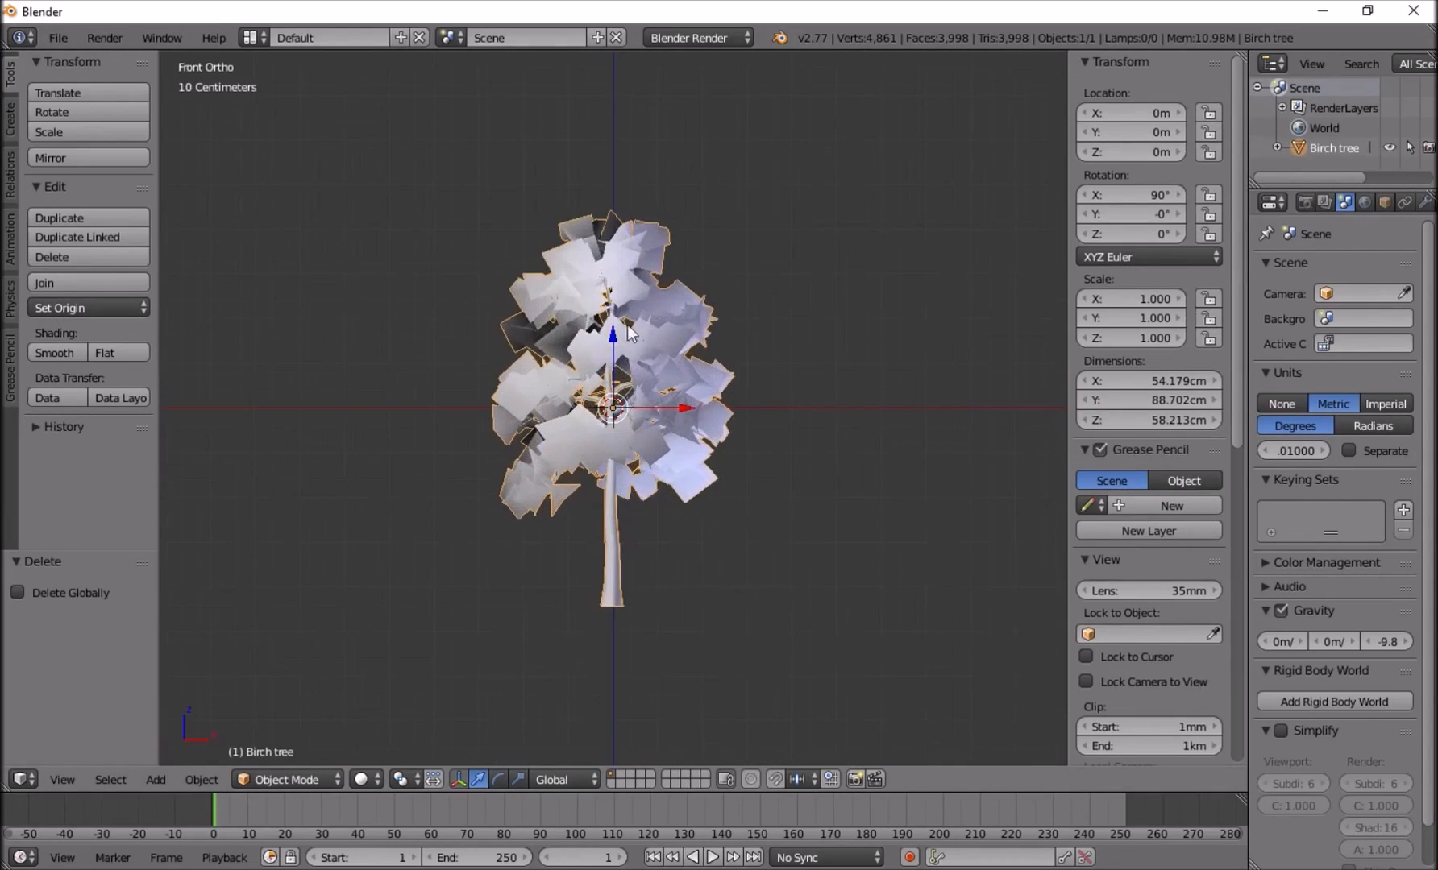
{"action": "left_click_drag", "start_coordinate": [619, 335], "coordinate": [611, 133]}
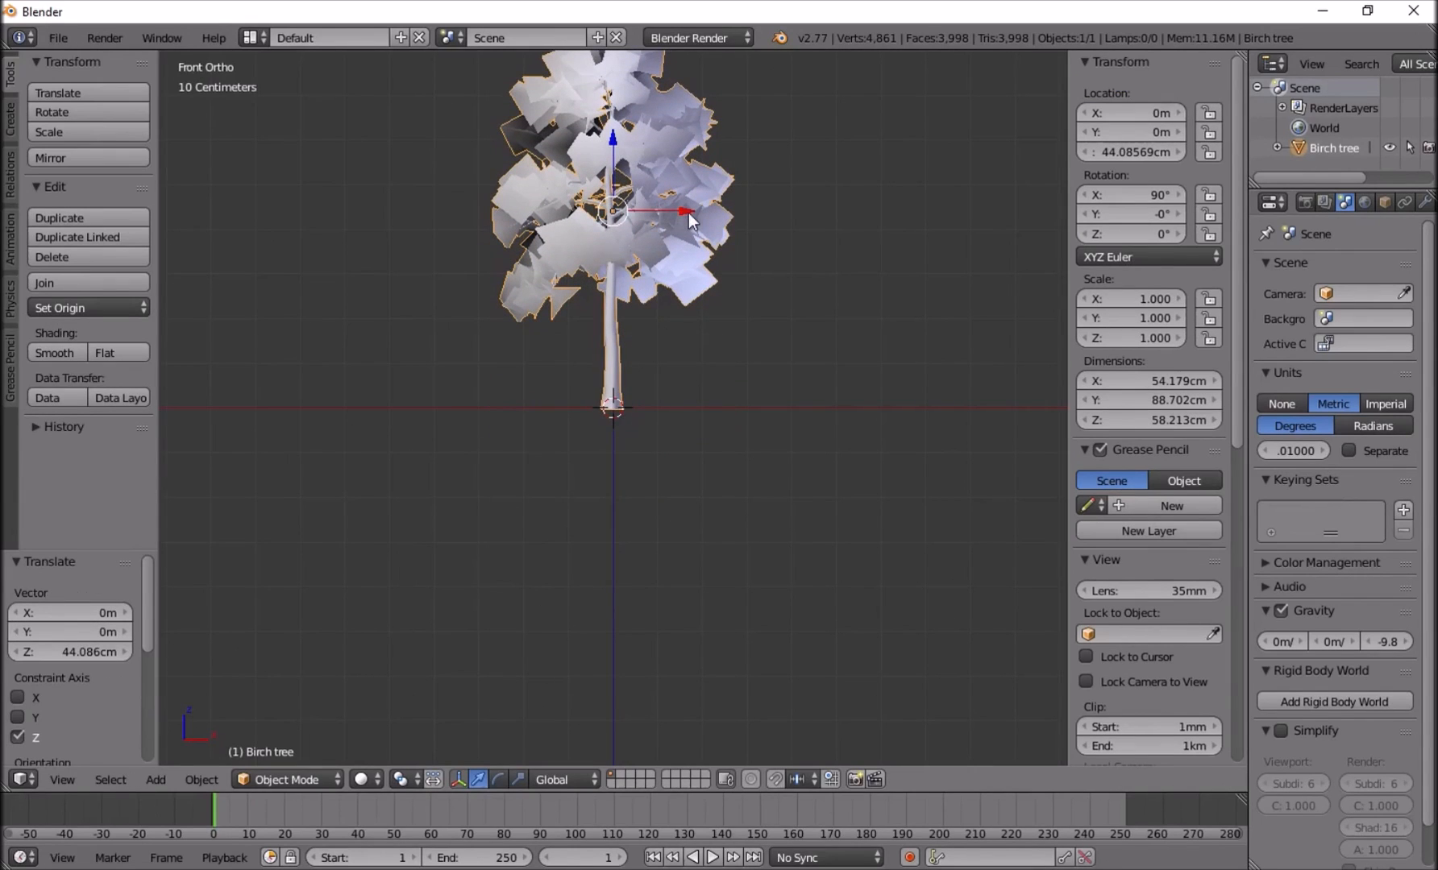
{"action": "key", "text": "shift+ctrl+alt+c"}
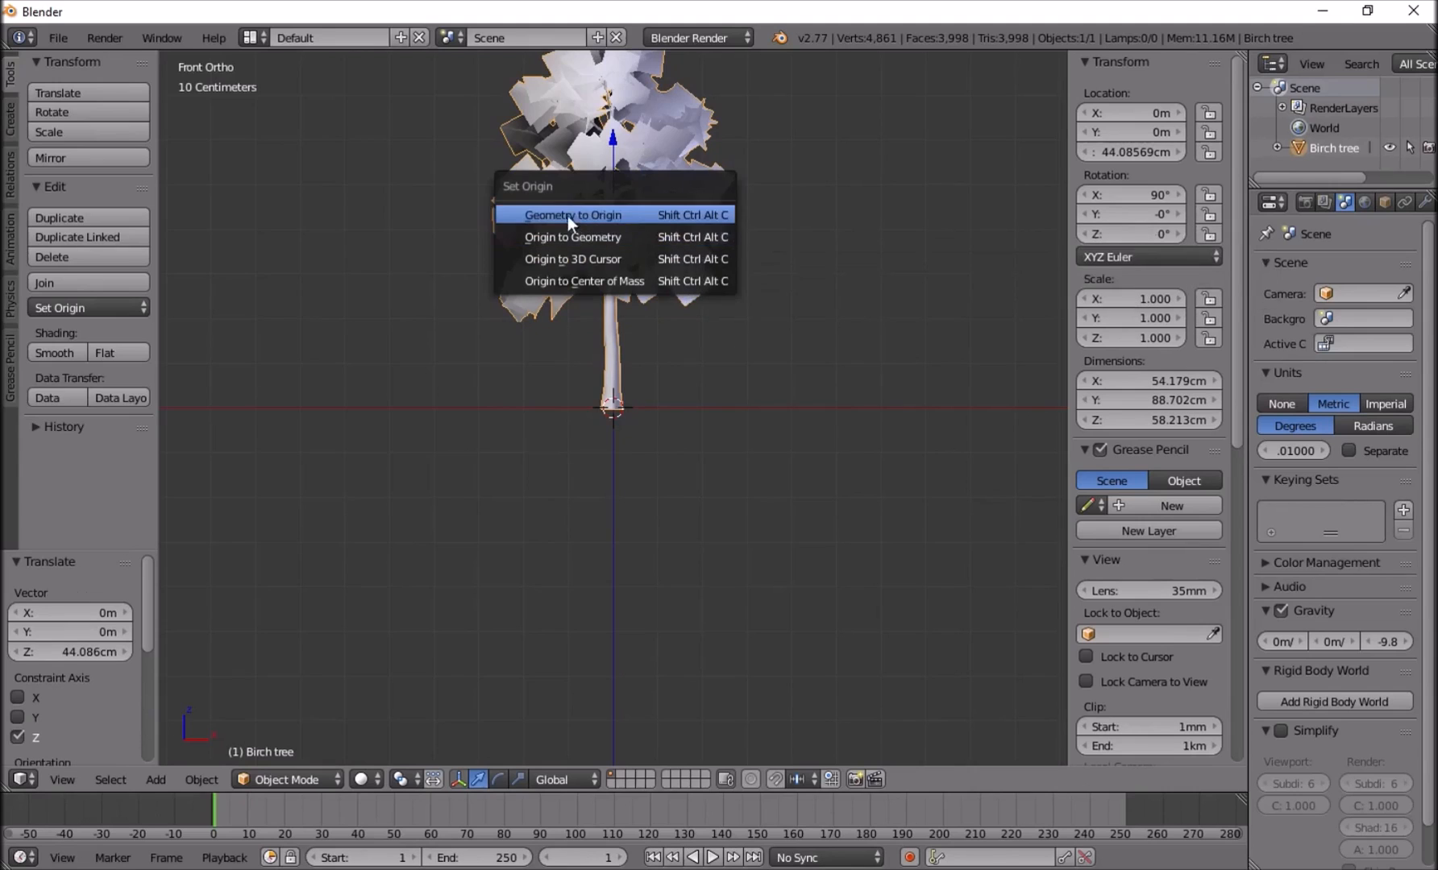
{"action": "left_click", "coordinate": [602, 260]}
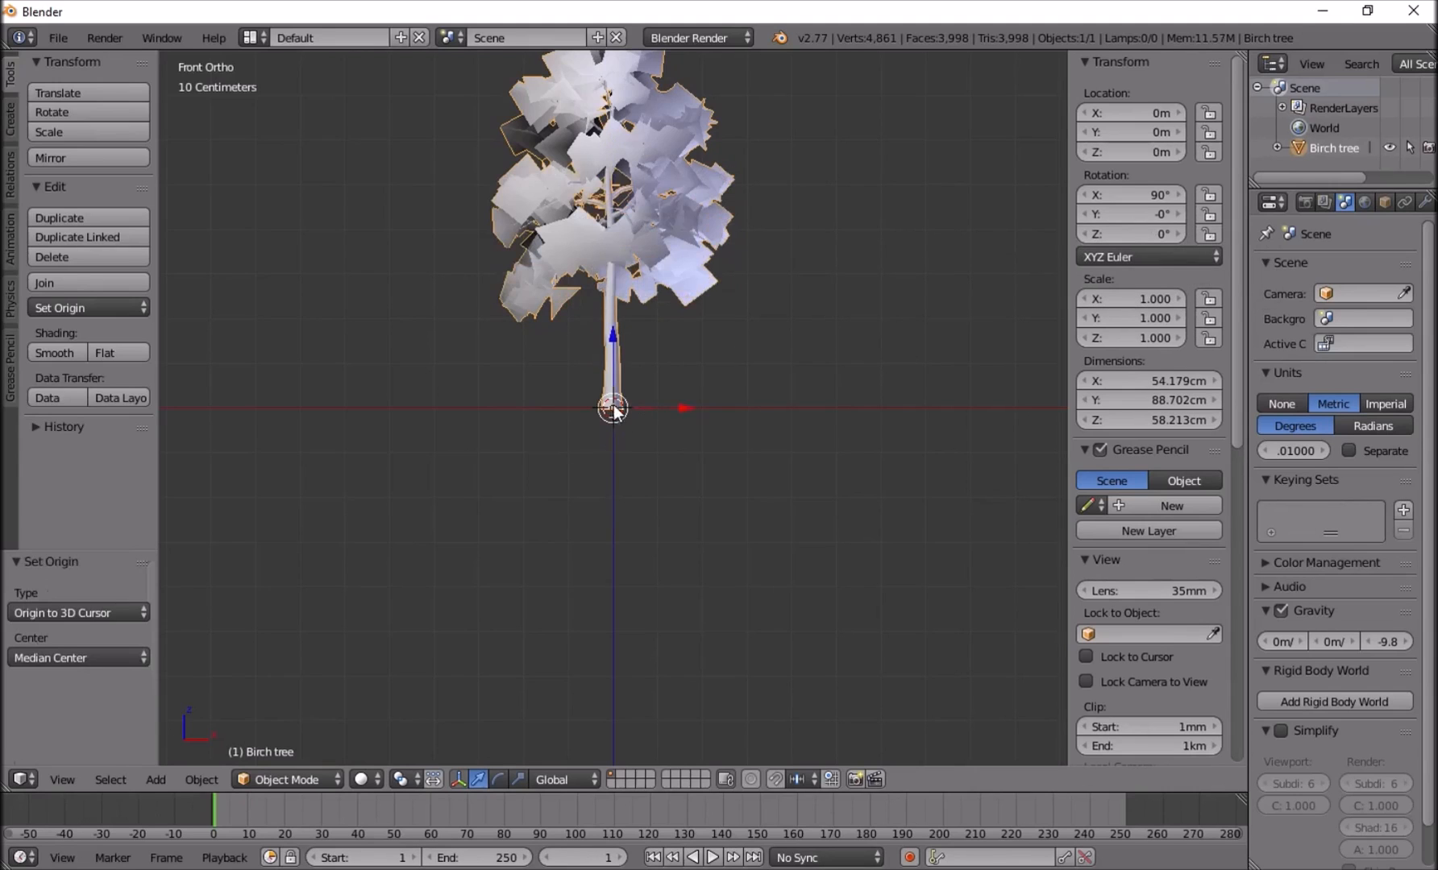
Scale the birch tree up uniformly to about 6.78, making it about 6 m tall.
{"action": "scroll", "coordinate": [659, 360], "scroll_direction": "down", "scroll_amount": 5}
{"action": "mouse_move", "coordinate": [660, 361]}
{"action": "middle_mouse_down"}
{"action": "mouse_move", "coordinate": [555, 345]}
{"action": "mouse_move", "coordinate": [671, 362]}
{"action": "middle_mouse_up"}
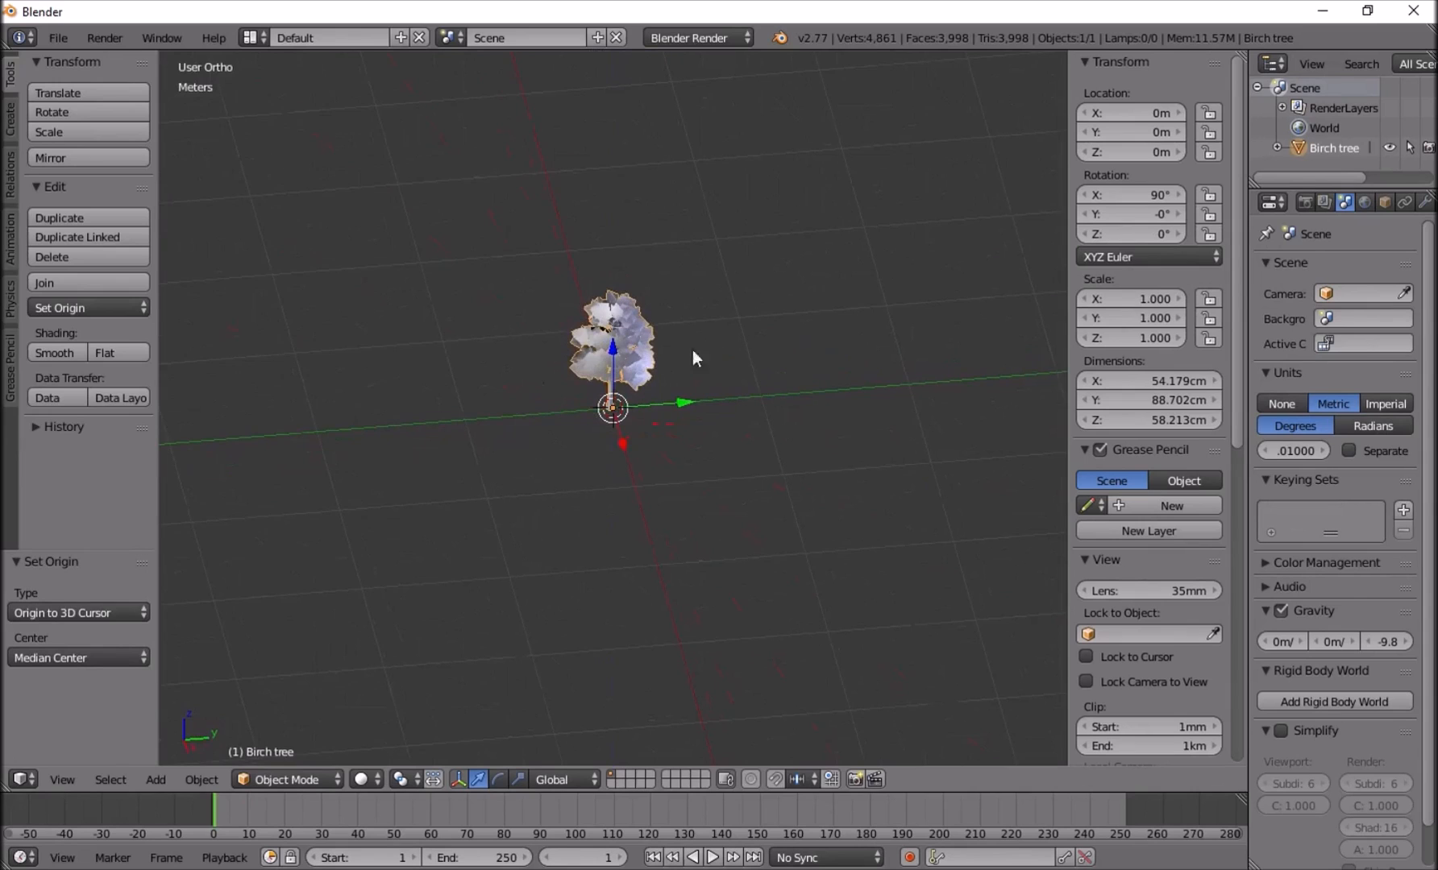
{"action": "key", "text": "s"}
{"action": "left_click", "coordinate": [343, 106]}
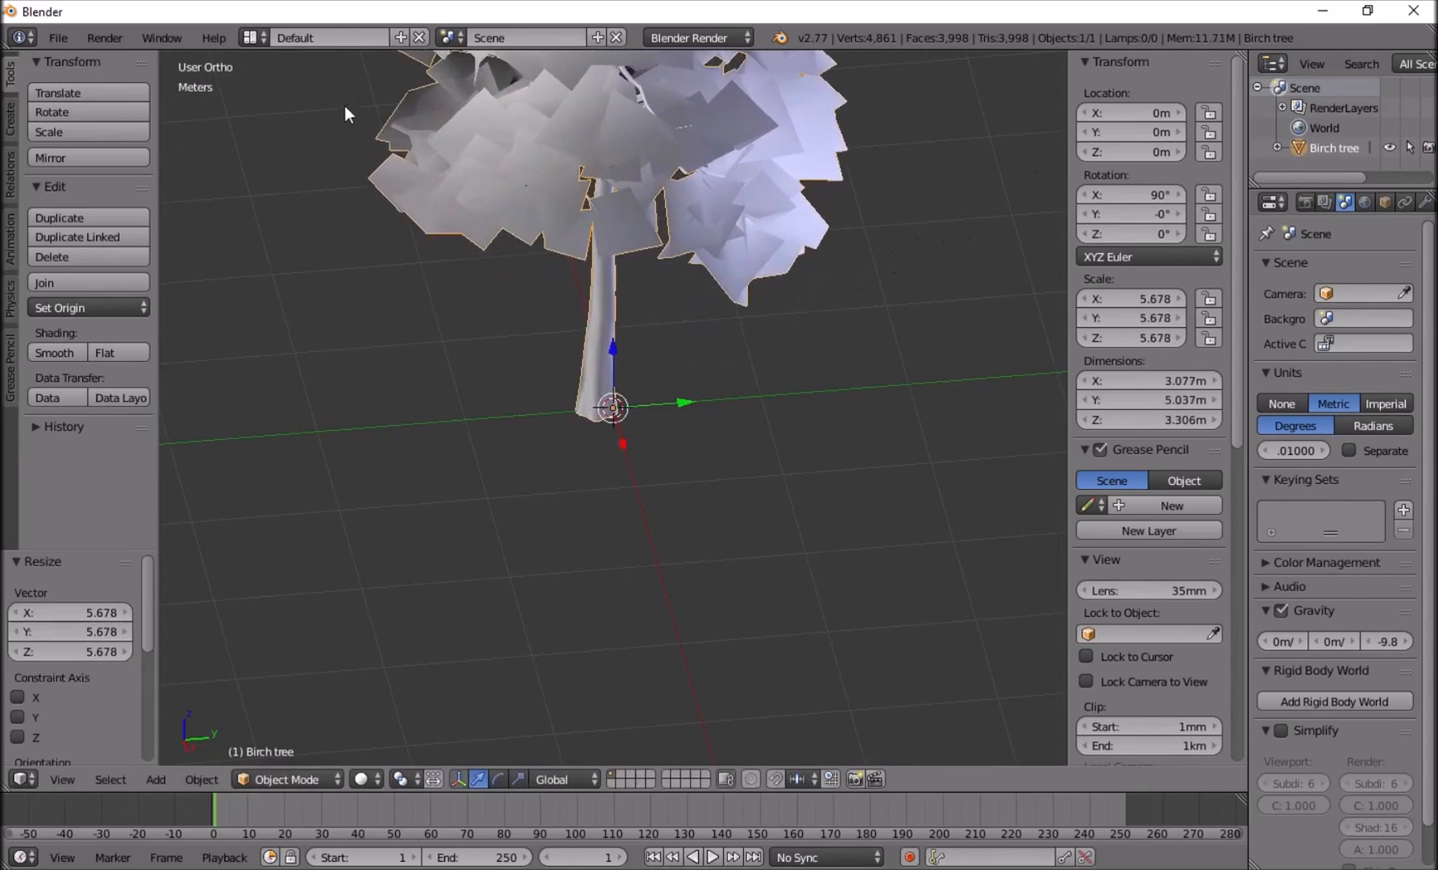
{"action": "scroll", "coordinate": [403, 153], "scroll_direction": "down", "scroll_amount": 8}
{"action": "middle_click_drag", "start_coordinate": [460, 196], "coordinate": [670, 201]}
{"action": "key", "text": "s"}
{"action": "left_click", "coordinate": [666, 240]}
{"action": "key", "text": "a"}
{"action": "middle_click_drag", "start_coordinate": [629, 310], "coordinate": [577, 359]}
{"action": "key", "text": "a"}
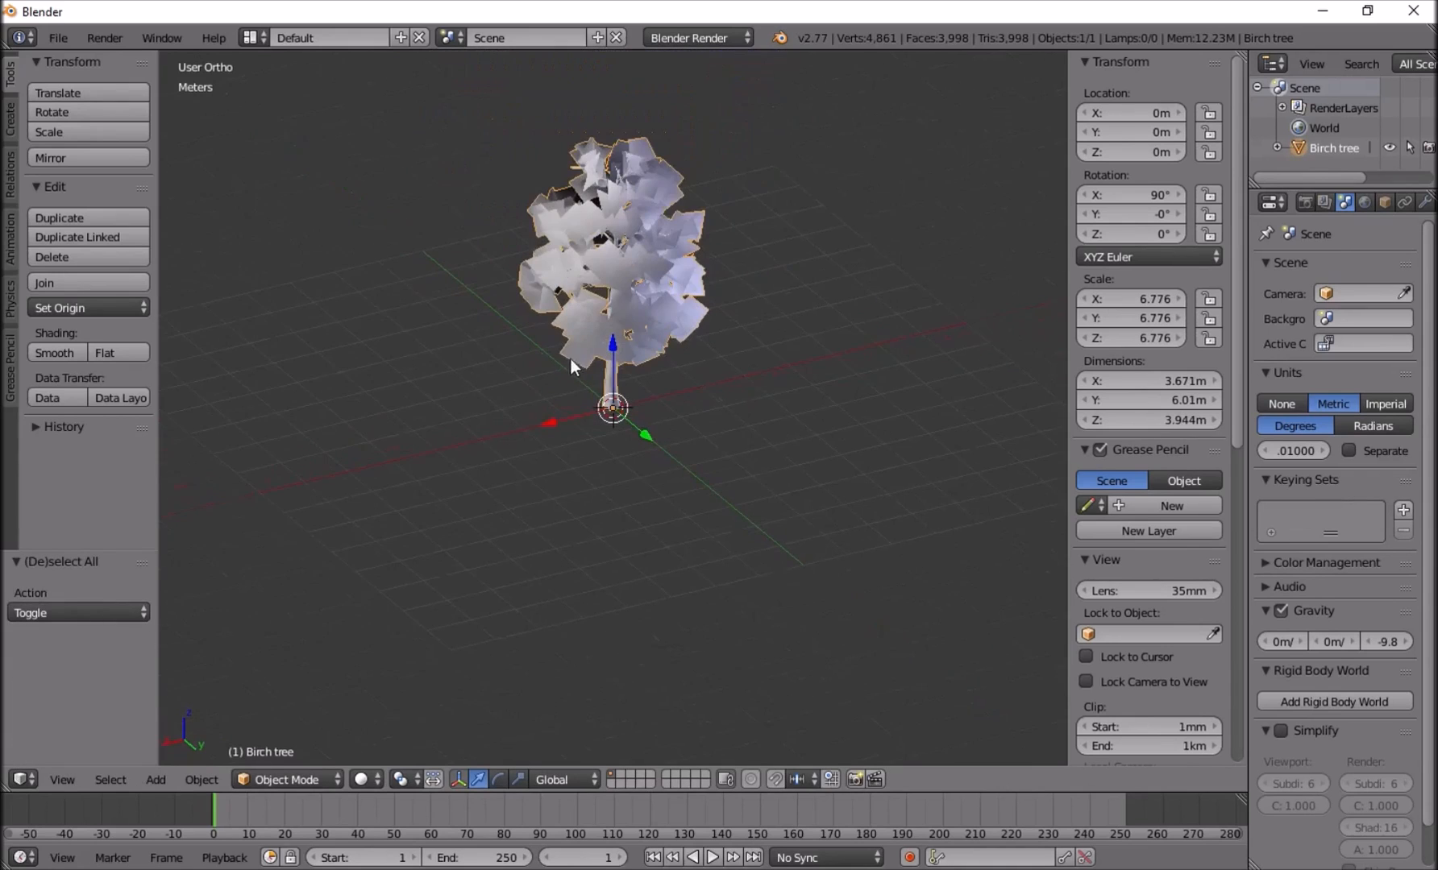
Examine the material slots assigned to the birch tree.
{"action": "left_click", "coordinate": [59, 37]}
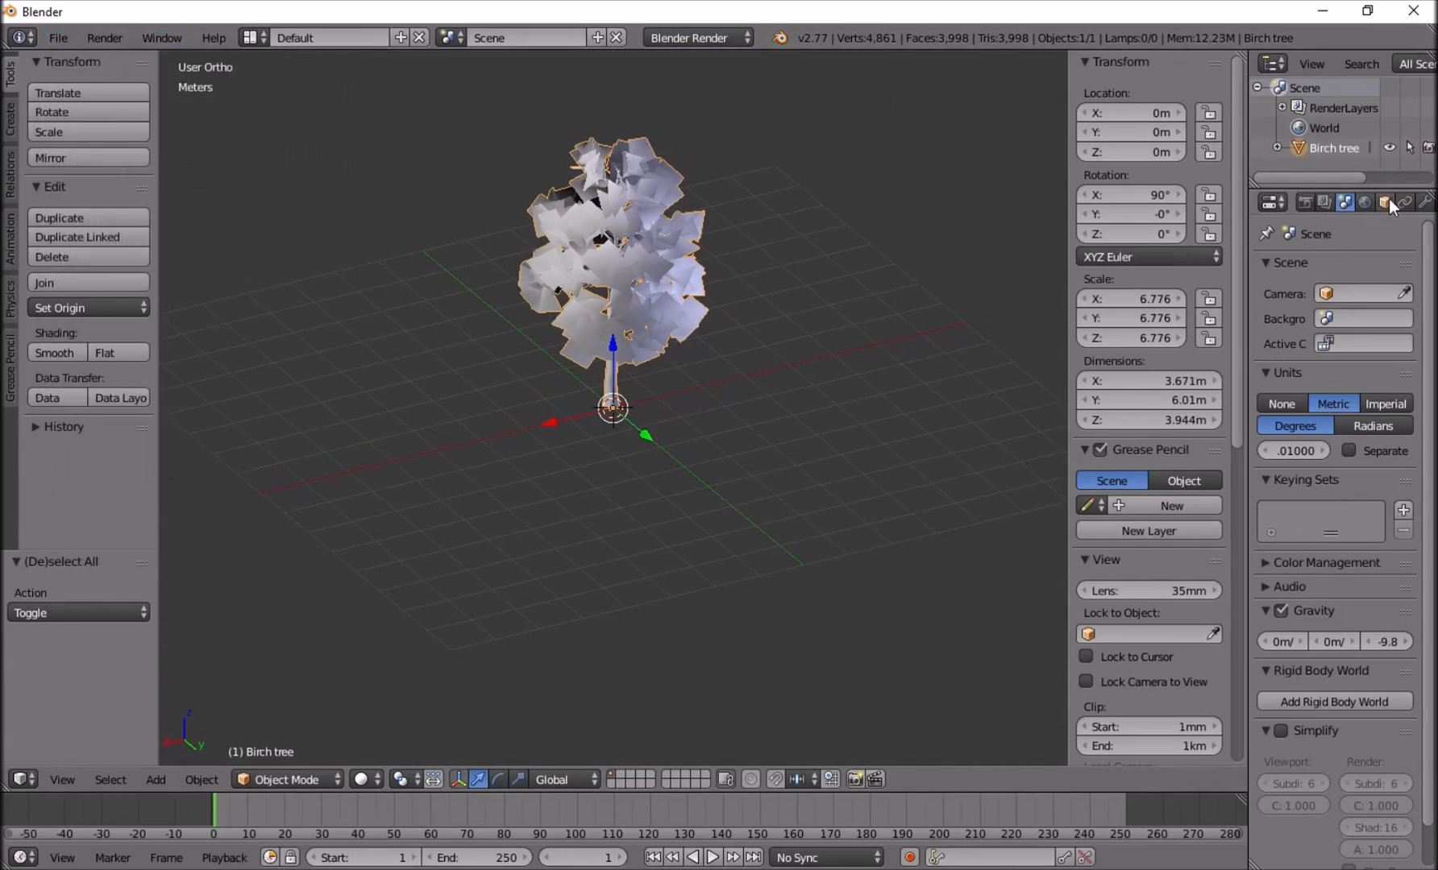
{"action": "scroll", "coordinate": [1382, 201], "scroll_direction": "down", "scroll_amount": 3}
{"action": "left_click", "coordinate": [1385, 202]}
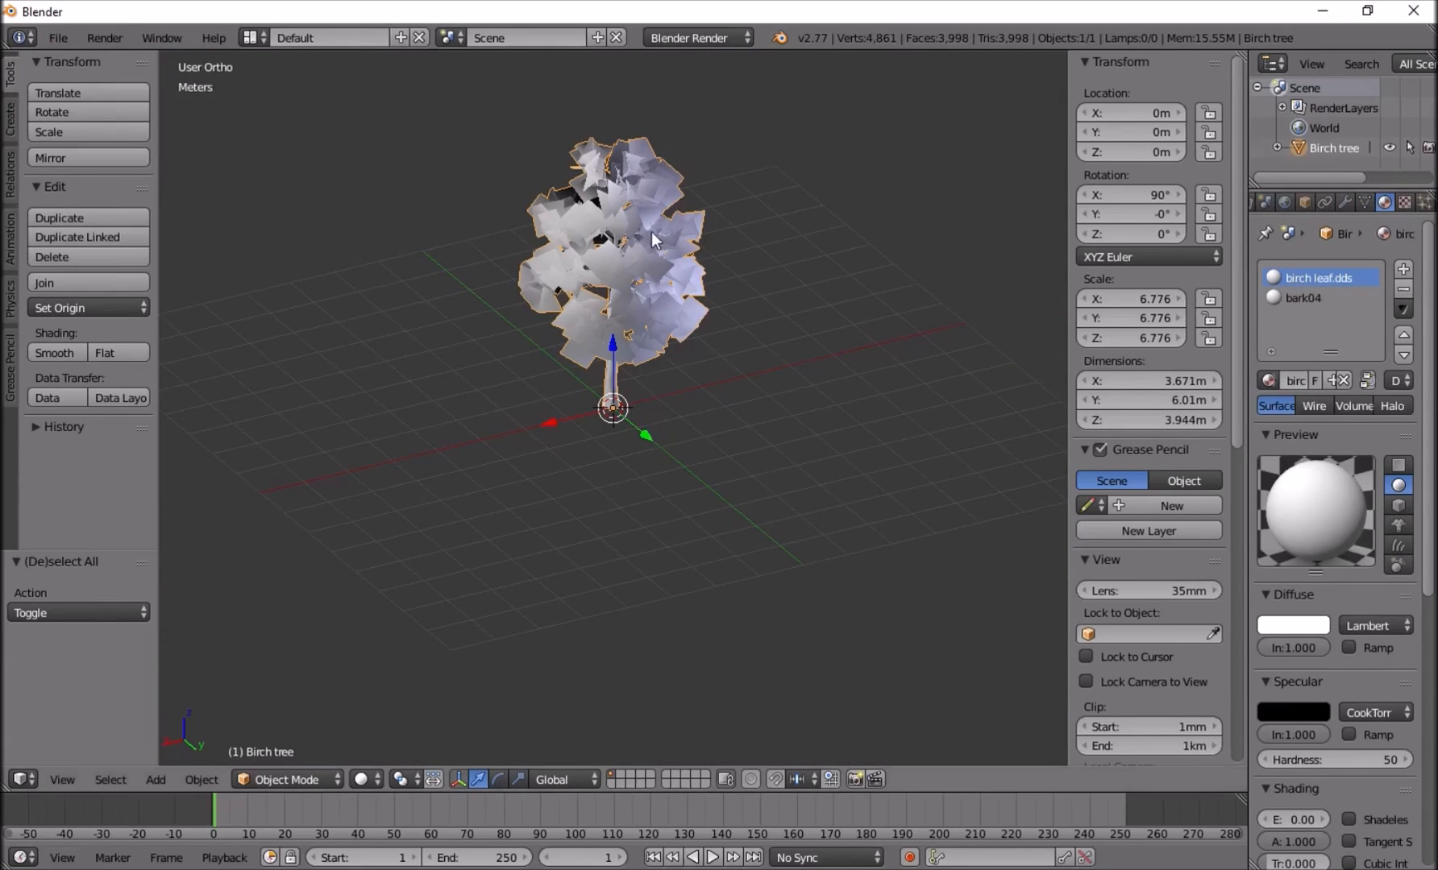
Export the birch tree as an FBX file named Birch.fbx to the DevLog > Foliage > Birch folder.
{"action": "middle_click_drag", "start_coordinate": [651, 231], "coordinate": [636, 185]}
{"action": "left_click", "coordinate": [58, 37]}
{"action": "mouse_move", "coordinate": [116, 420]}
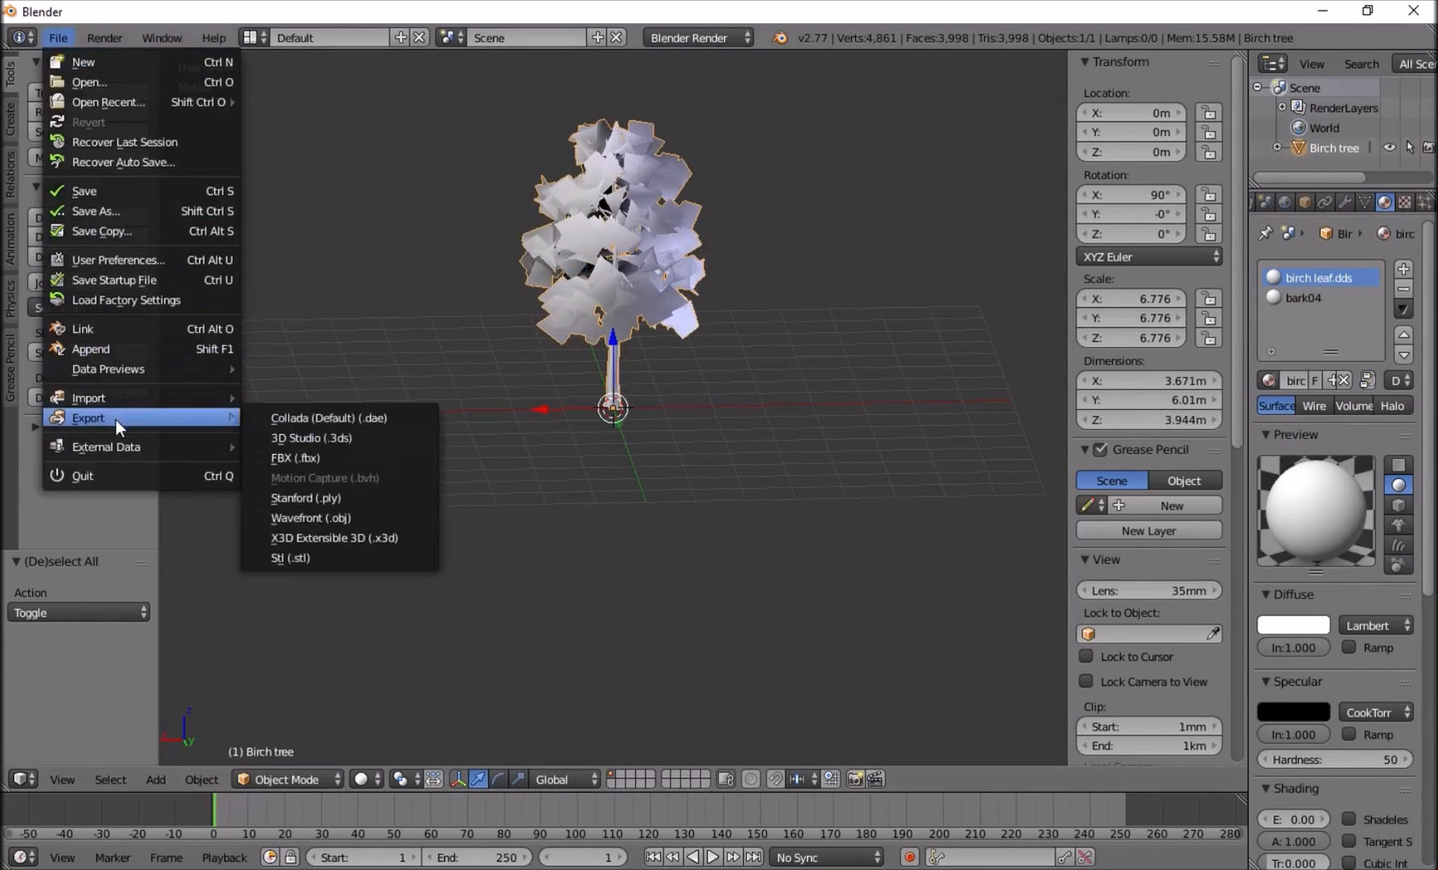
{"action": "left_click", "coordinate": [292, 455]}
{"action": "left_click", "coordinate": [50, 413]}
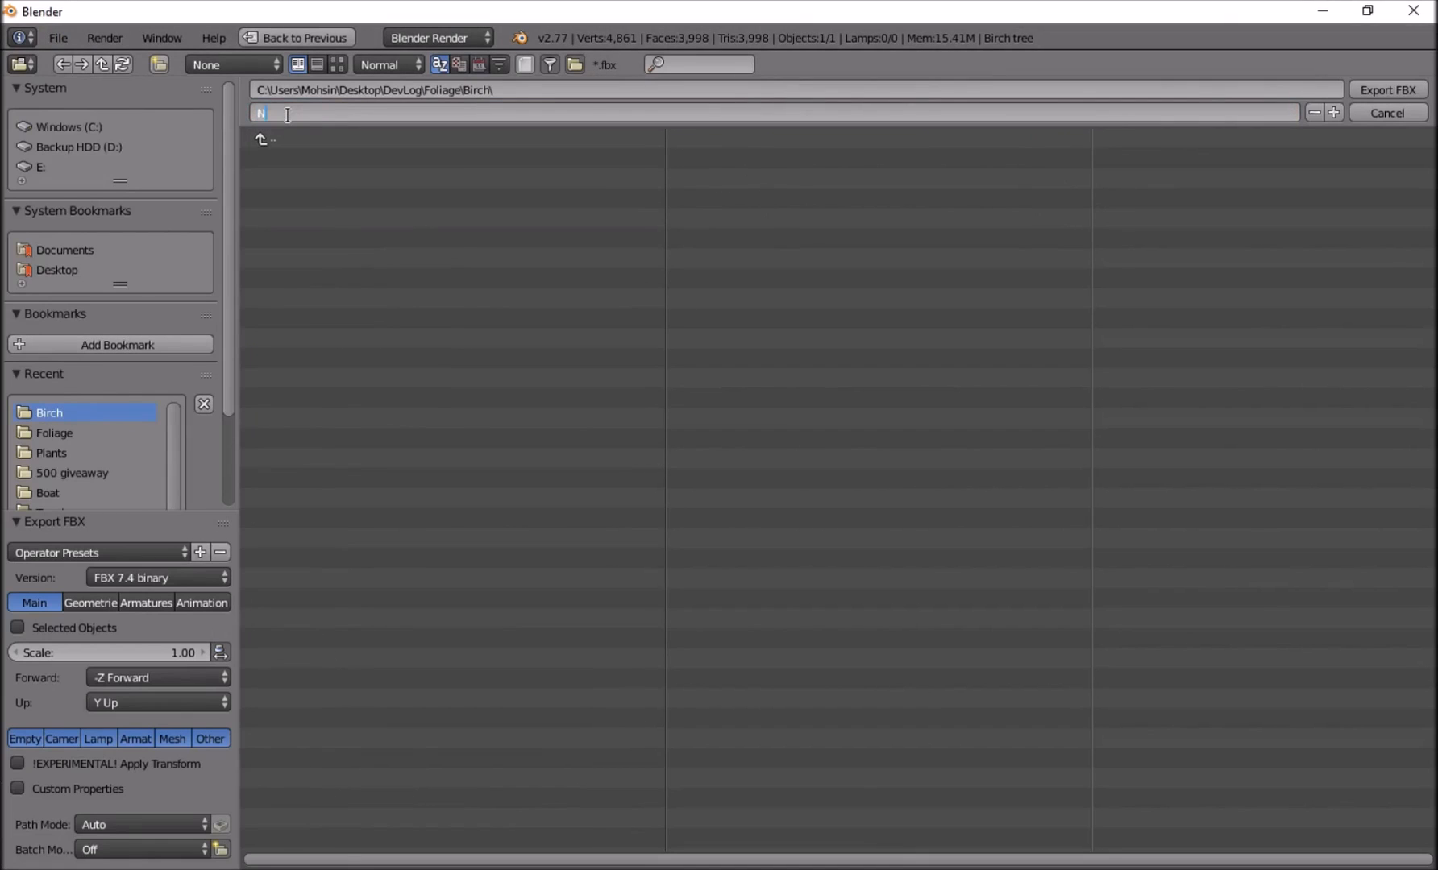
{"action": "type", "text": "h.fbx"}
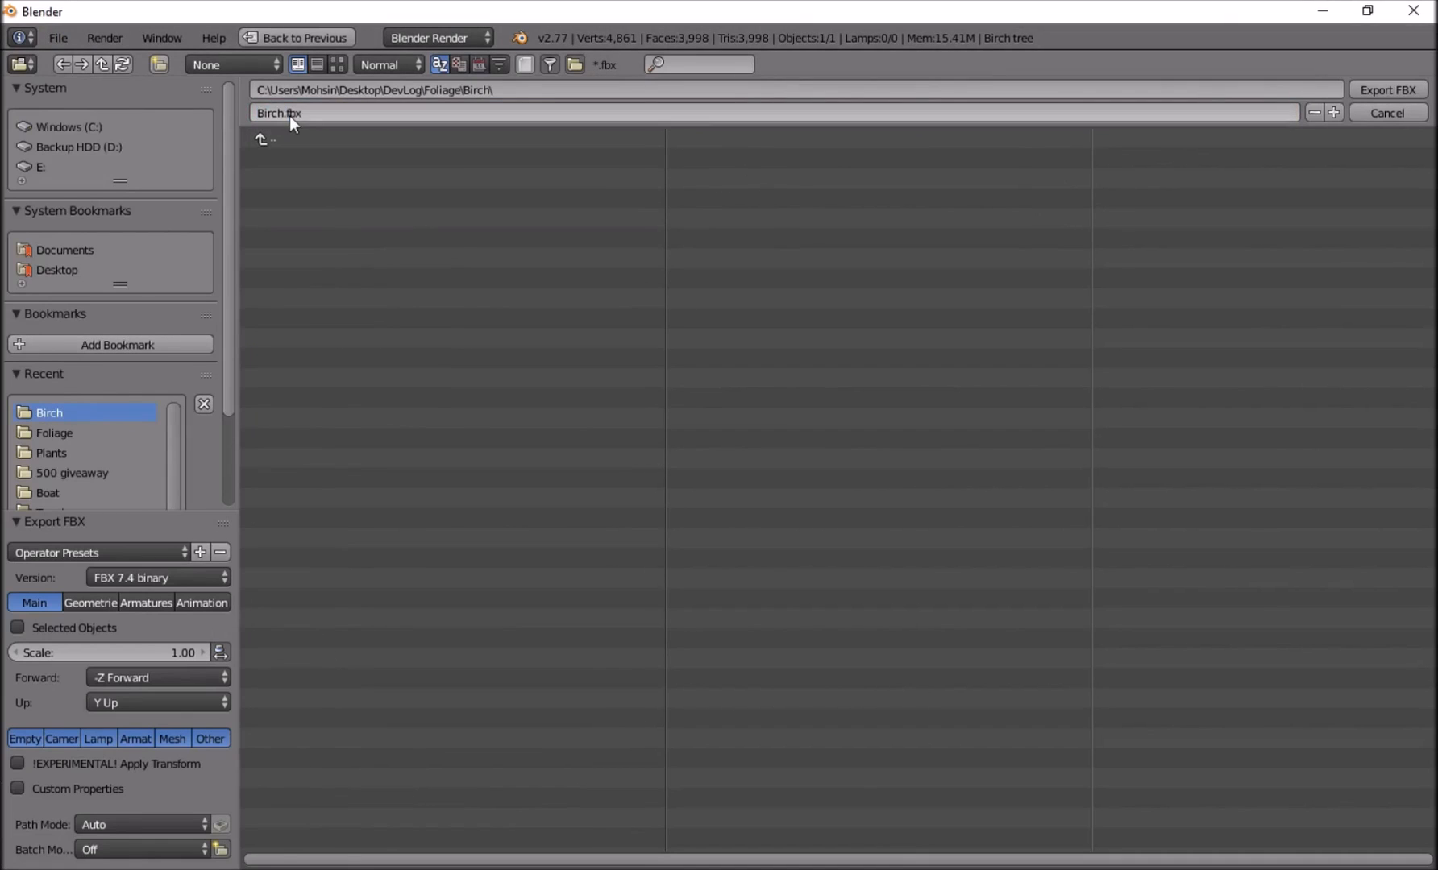
{"action": "key", "text": "Return"}
{"action": "left_click", "coordinate": [1388, 91]}
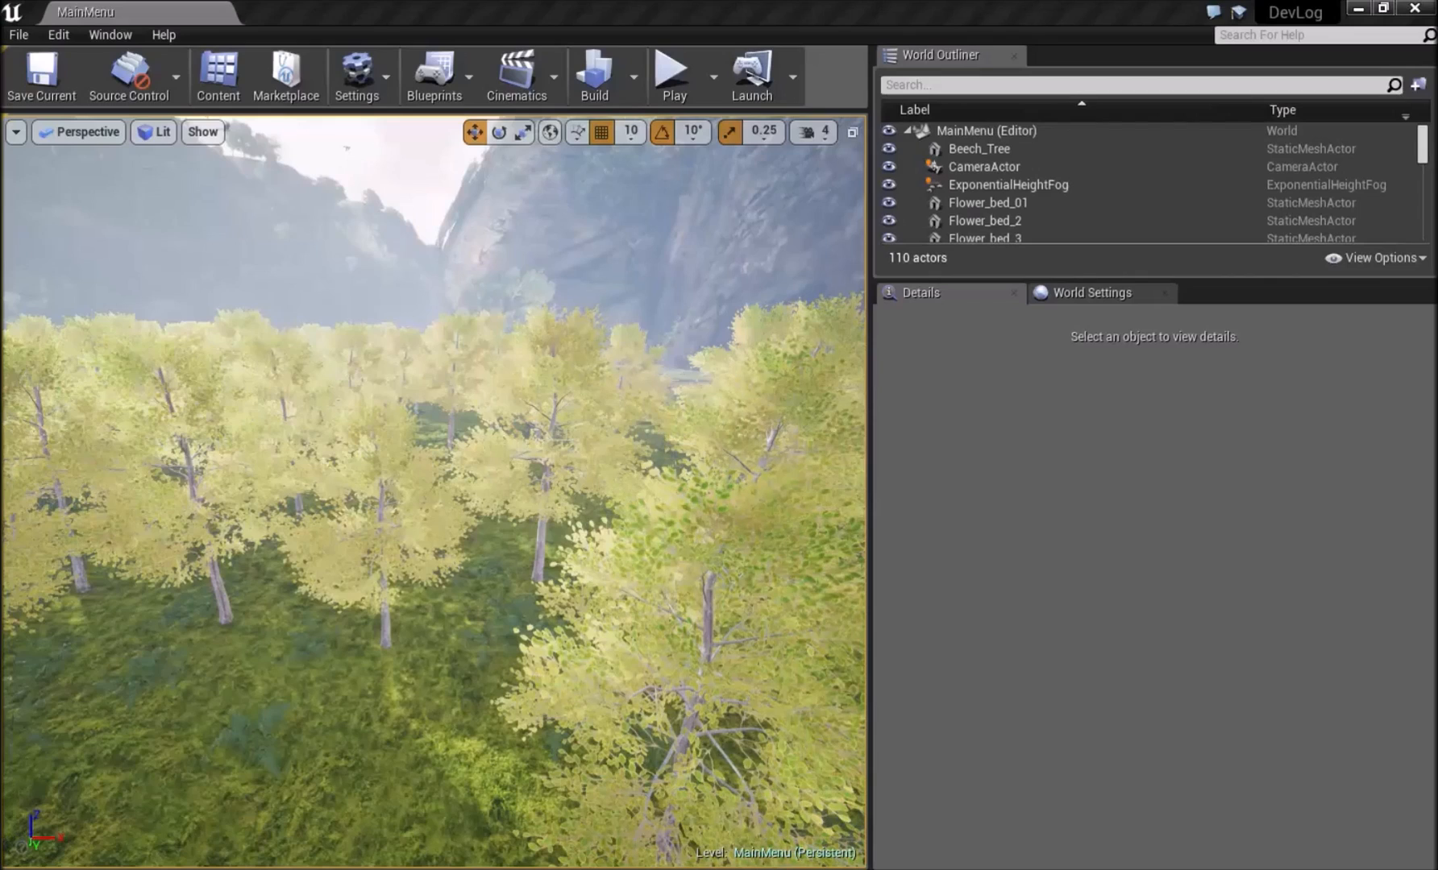
Switch to Unreal Editor and open the Assets > Foliage > Foliage_meshes content folder, with the folder tree shown.
{"action": "left_click", "coordinate": [218, 76]}
{"action": "left_click_drag", "start_coordinate": [756, 73], "coordinate": [805, 72]}
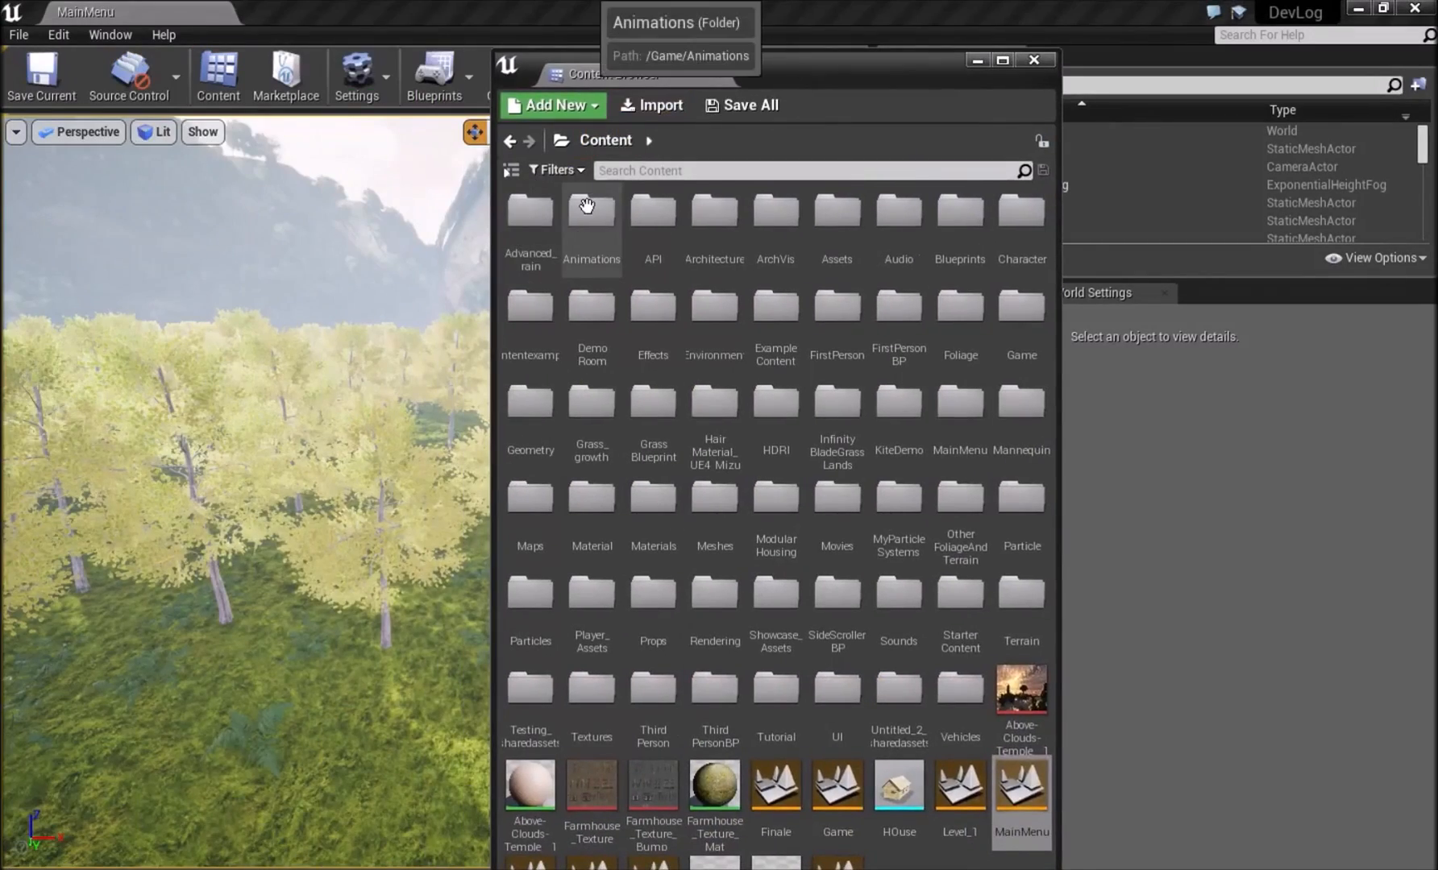
{"action": "left_click", "coordinate": [511, 170]}
{"action": "left_click_drag", "start_coordinate": [793, 66], "coordinate": [706, 44]}
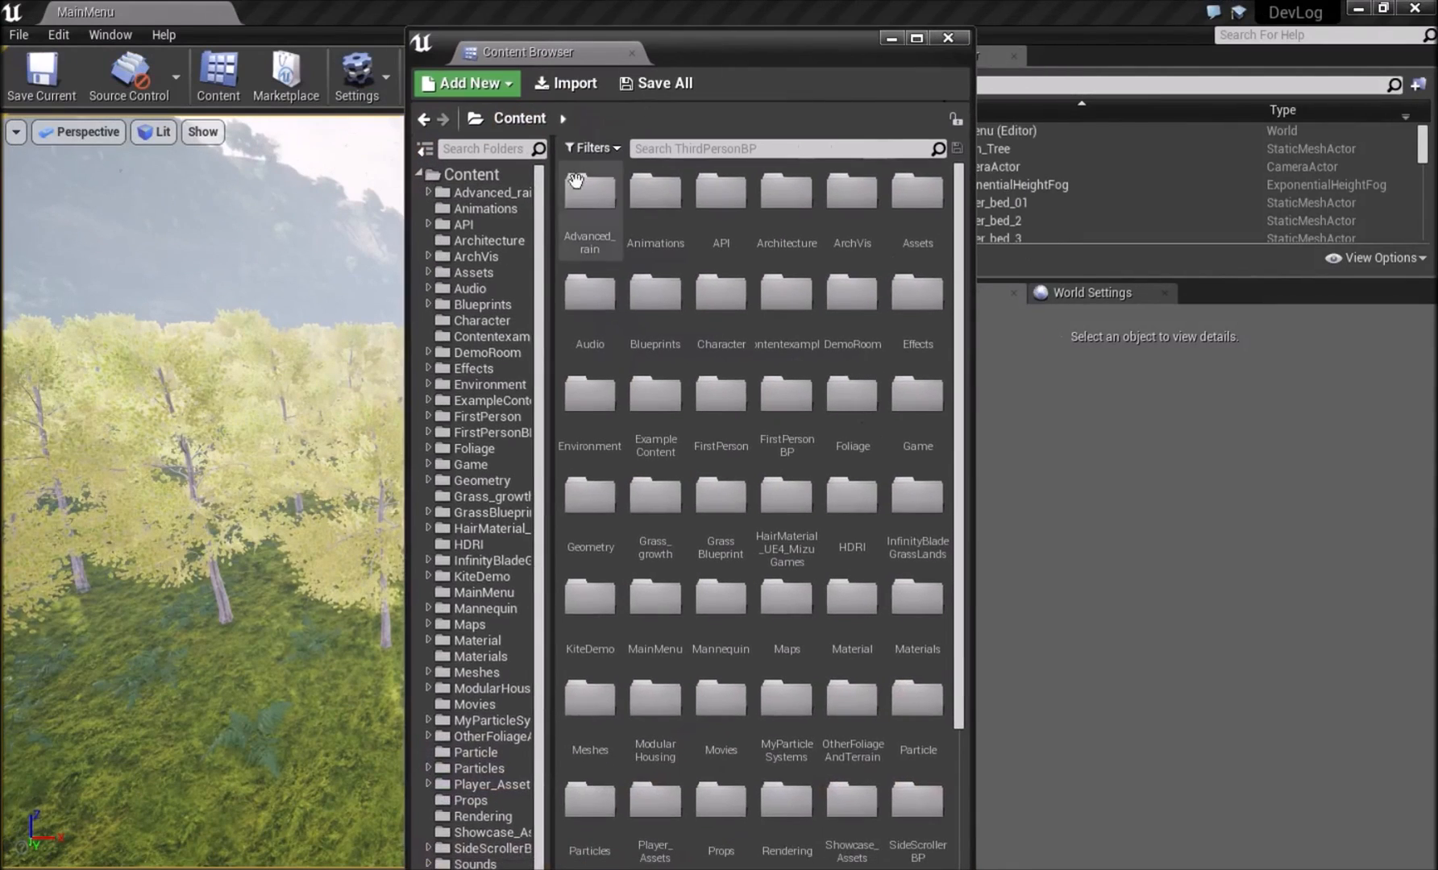
{"action": "left_click", "coordinate": [465, 282]}
{"action": "left_click", "coordinate": [460, 273]}
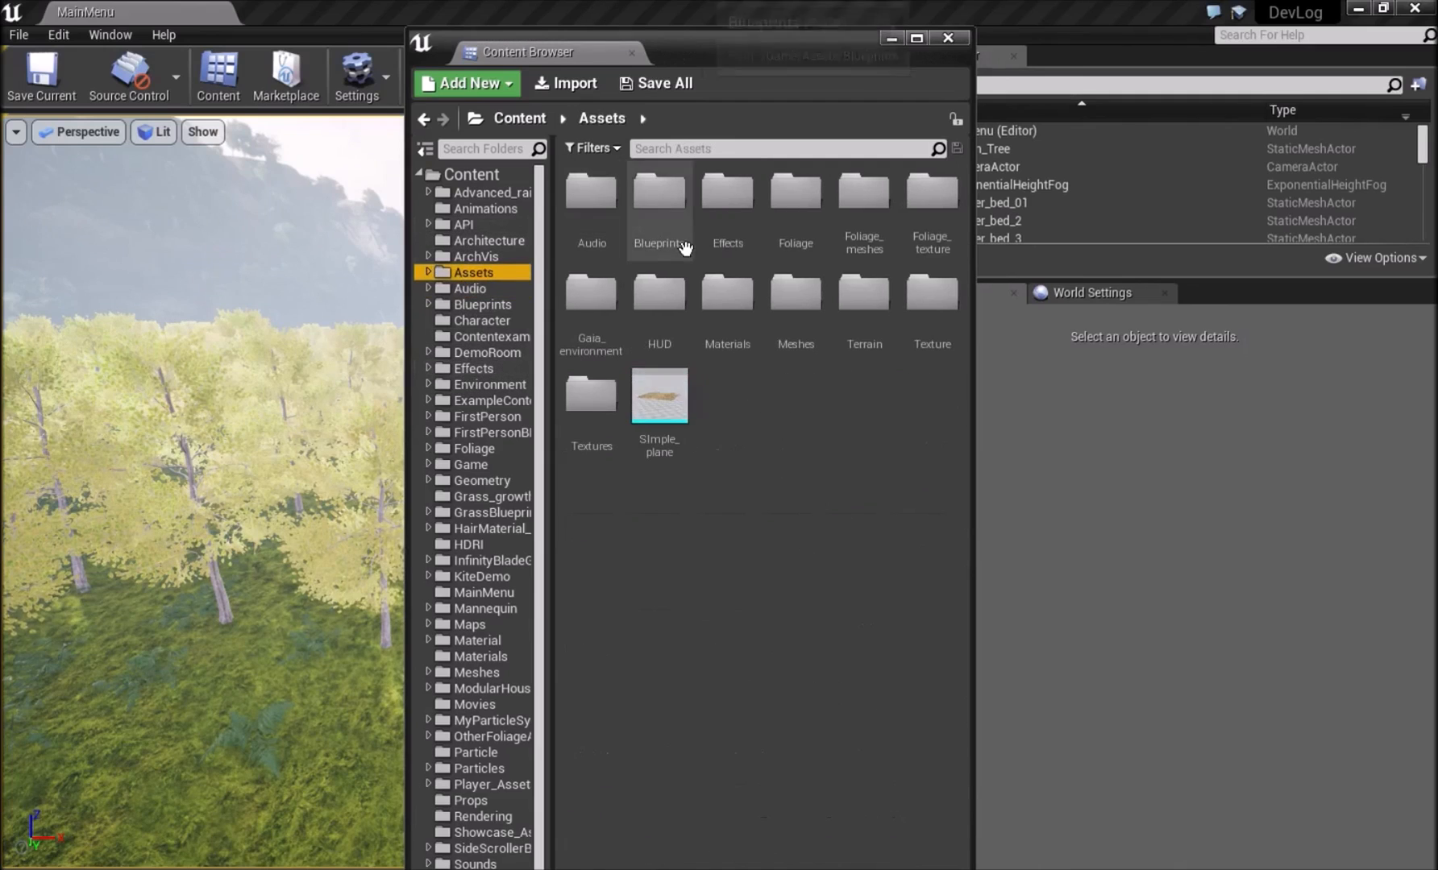
{"action": "double_click", "coordinate": [856, 226]}
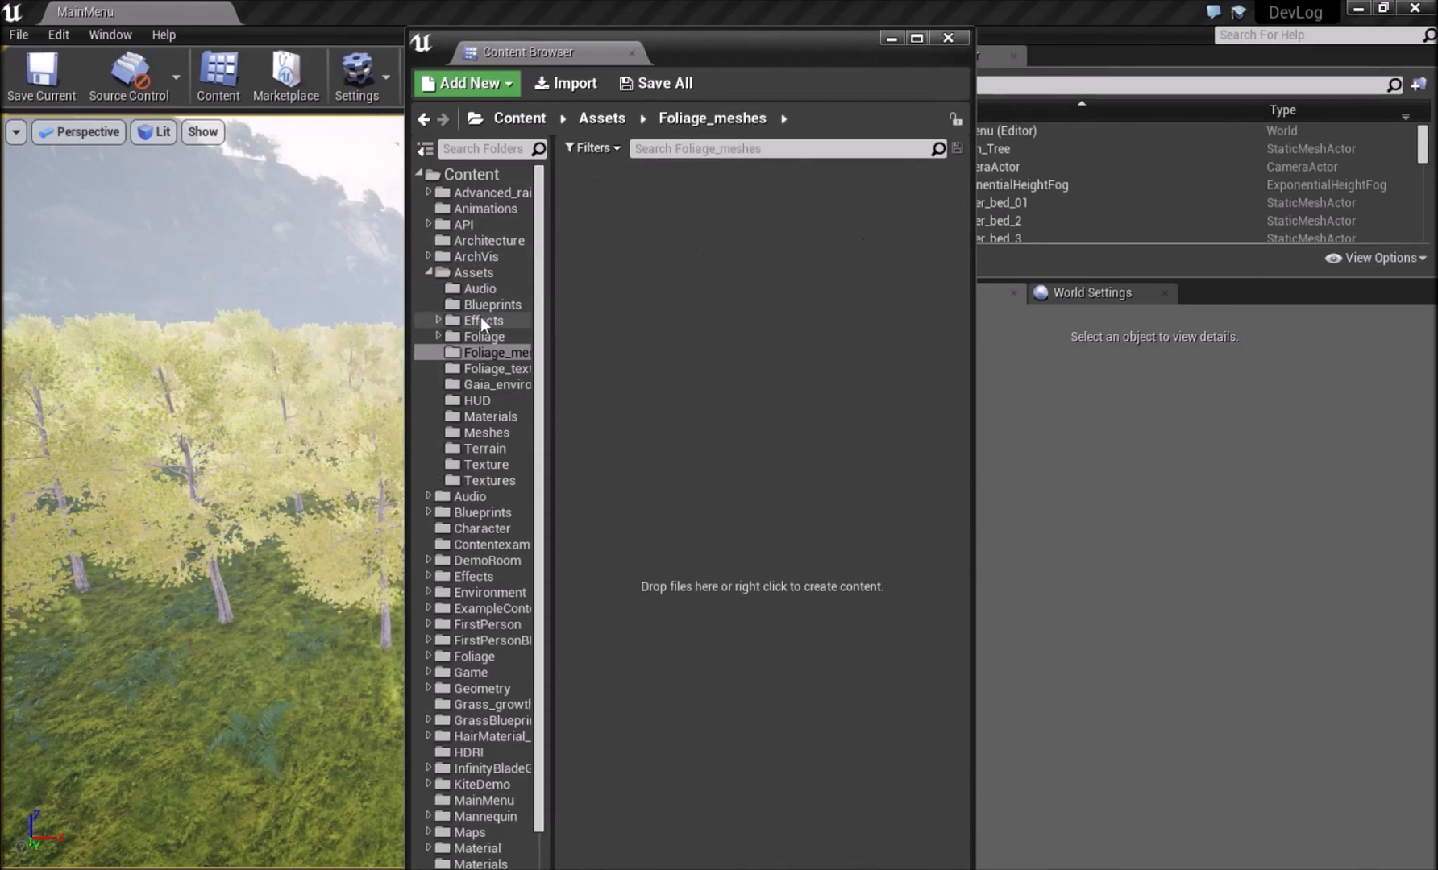
{"action": "left_click", "coordinate": [484, 337]}
{"action": "double_click", "coordinate": [654, 238]}
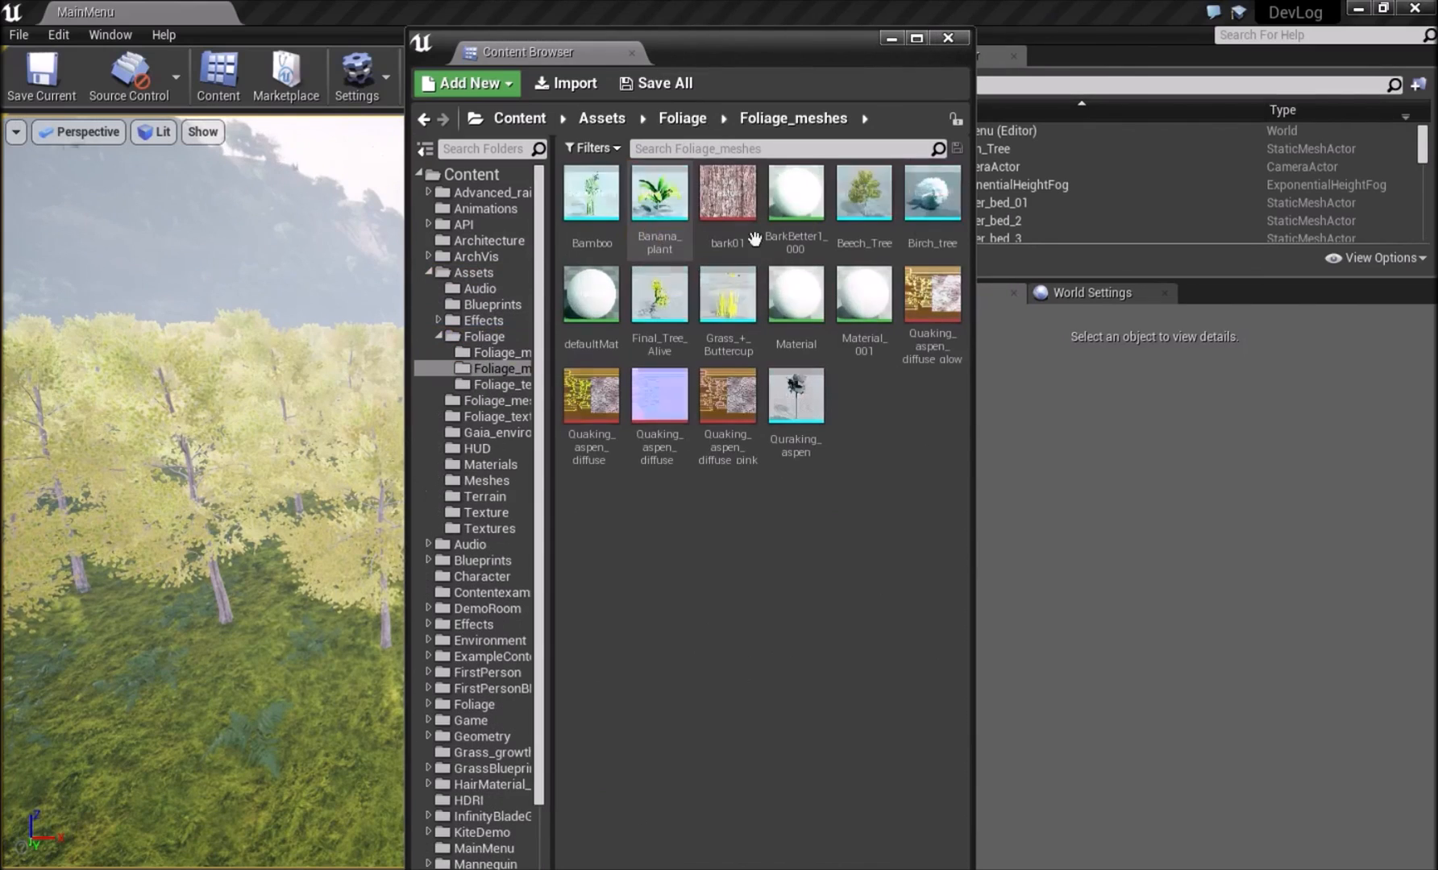
Import Birch.fbx from the DevLog > Foliage > Birch folder with material import turned off, and dismiss the message log.
{"action": "left_click", "coordinate": [565, 83]}
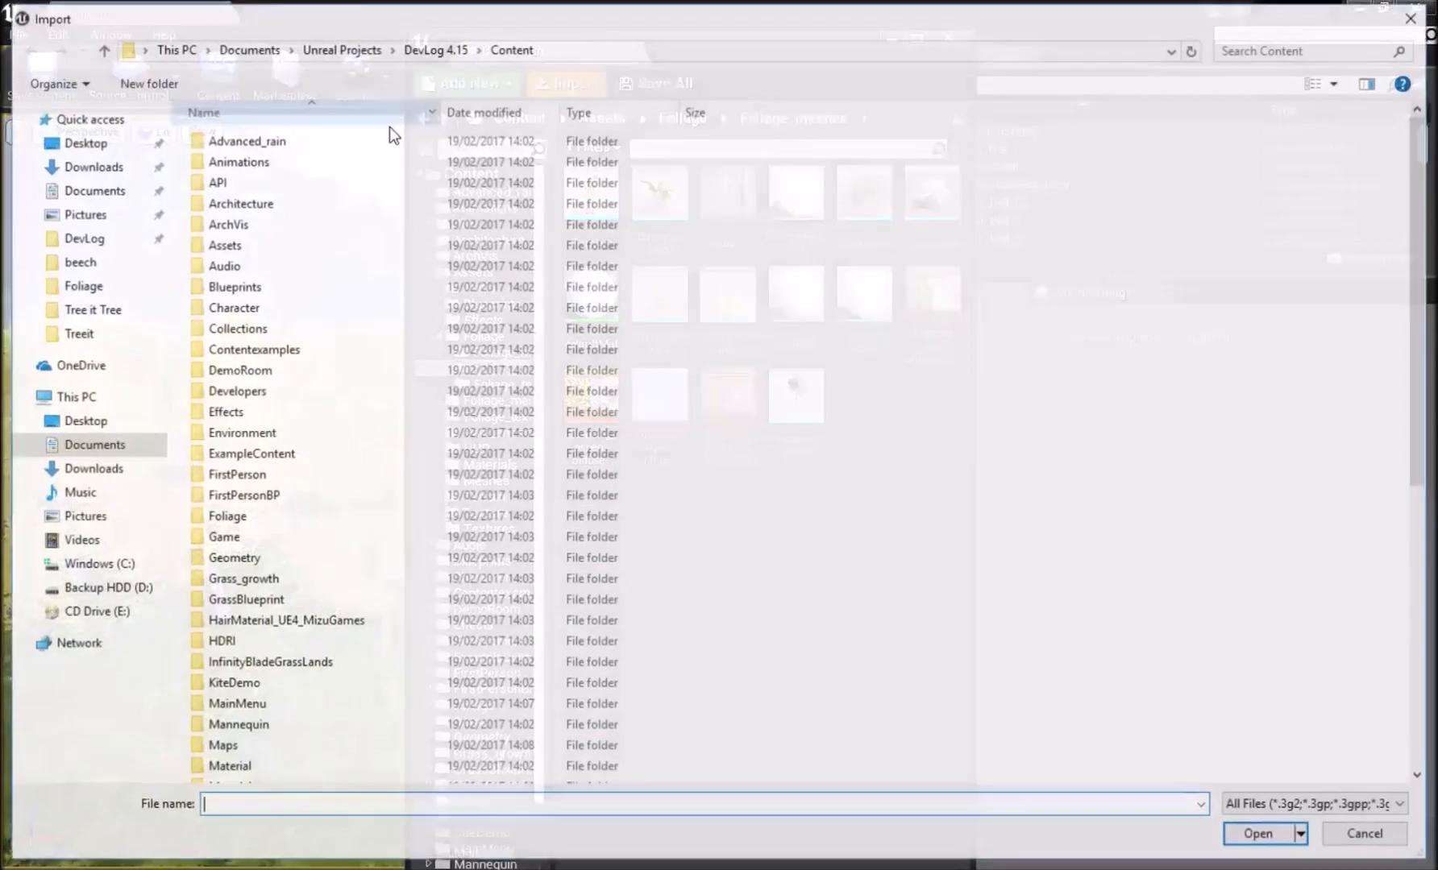
{"action": "left_click", "coordinate": [89, 287]}
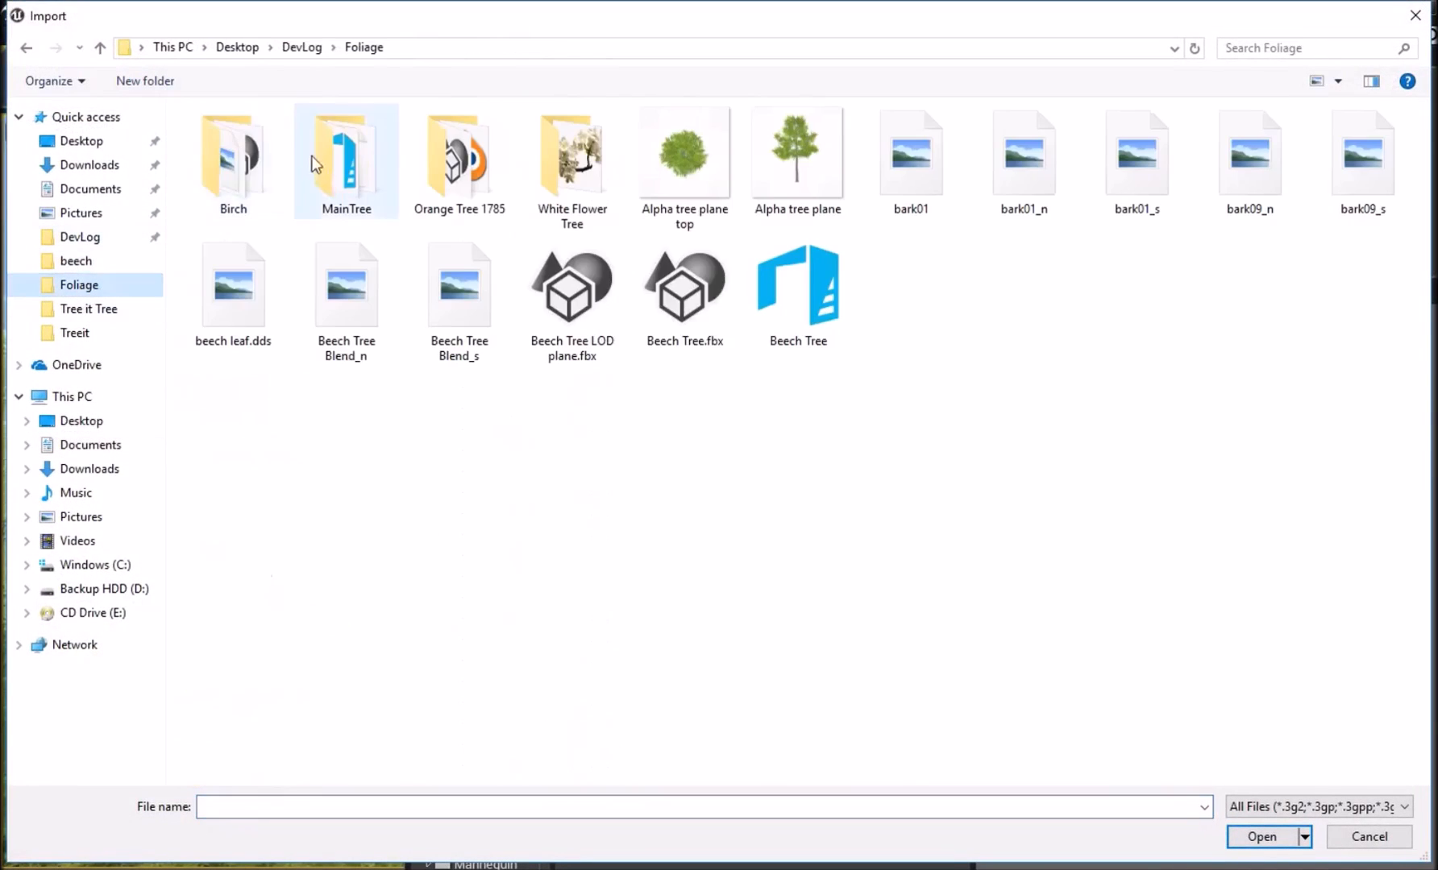
{"action": "double_click", "coordinate": [233, 161]}
{"action": "double_click", "coordinate": [1239, 145]}
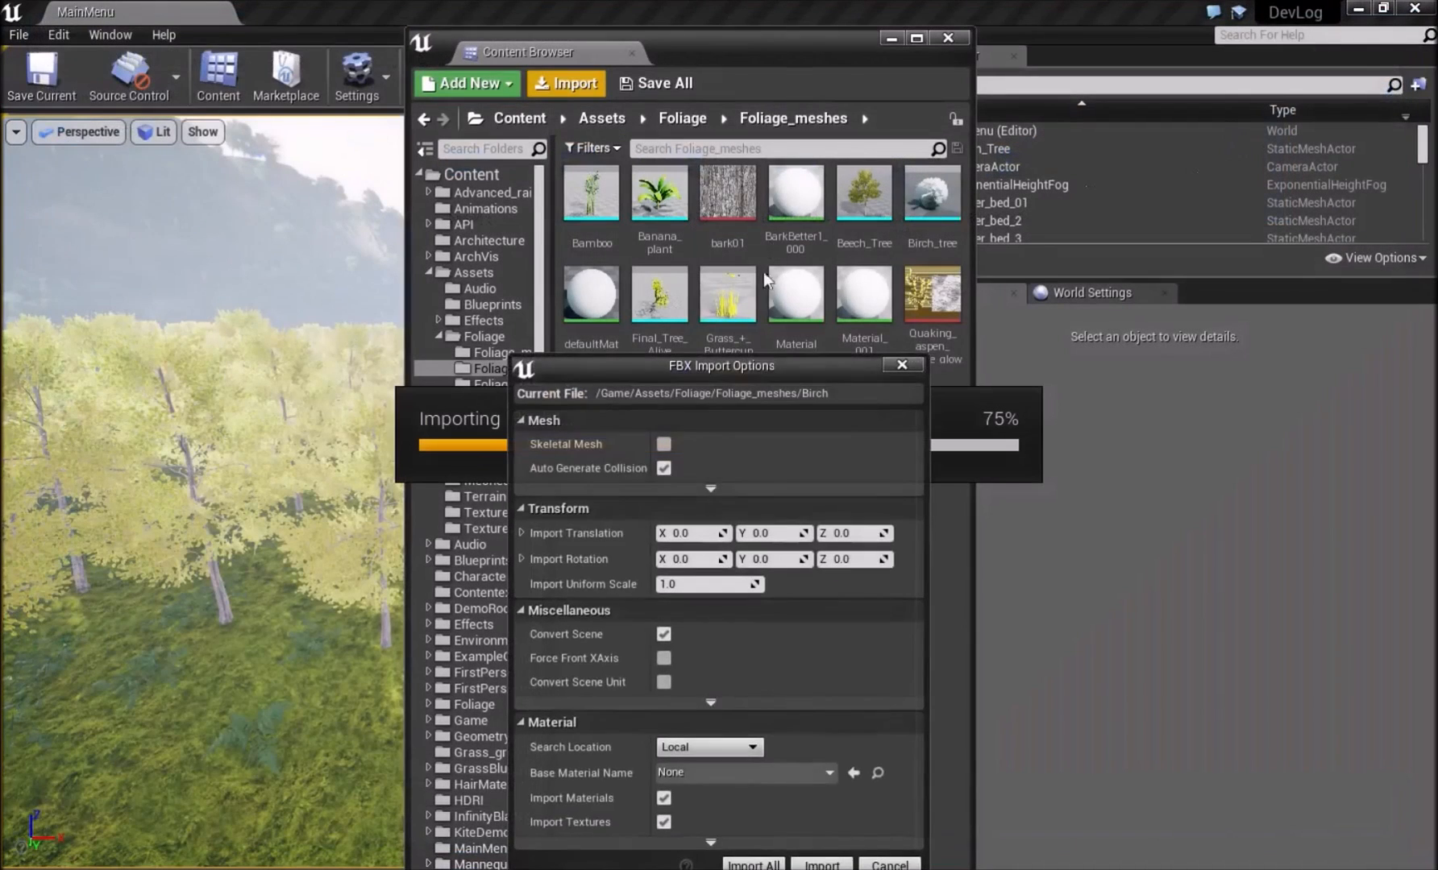
{"action": "left_click_drag", "start_coordinate": [755, 360], "coordinate": [650, 156]}
{"action": "left_click", "coordinate": [558, 616]}
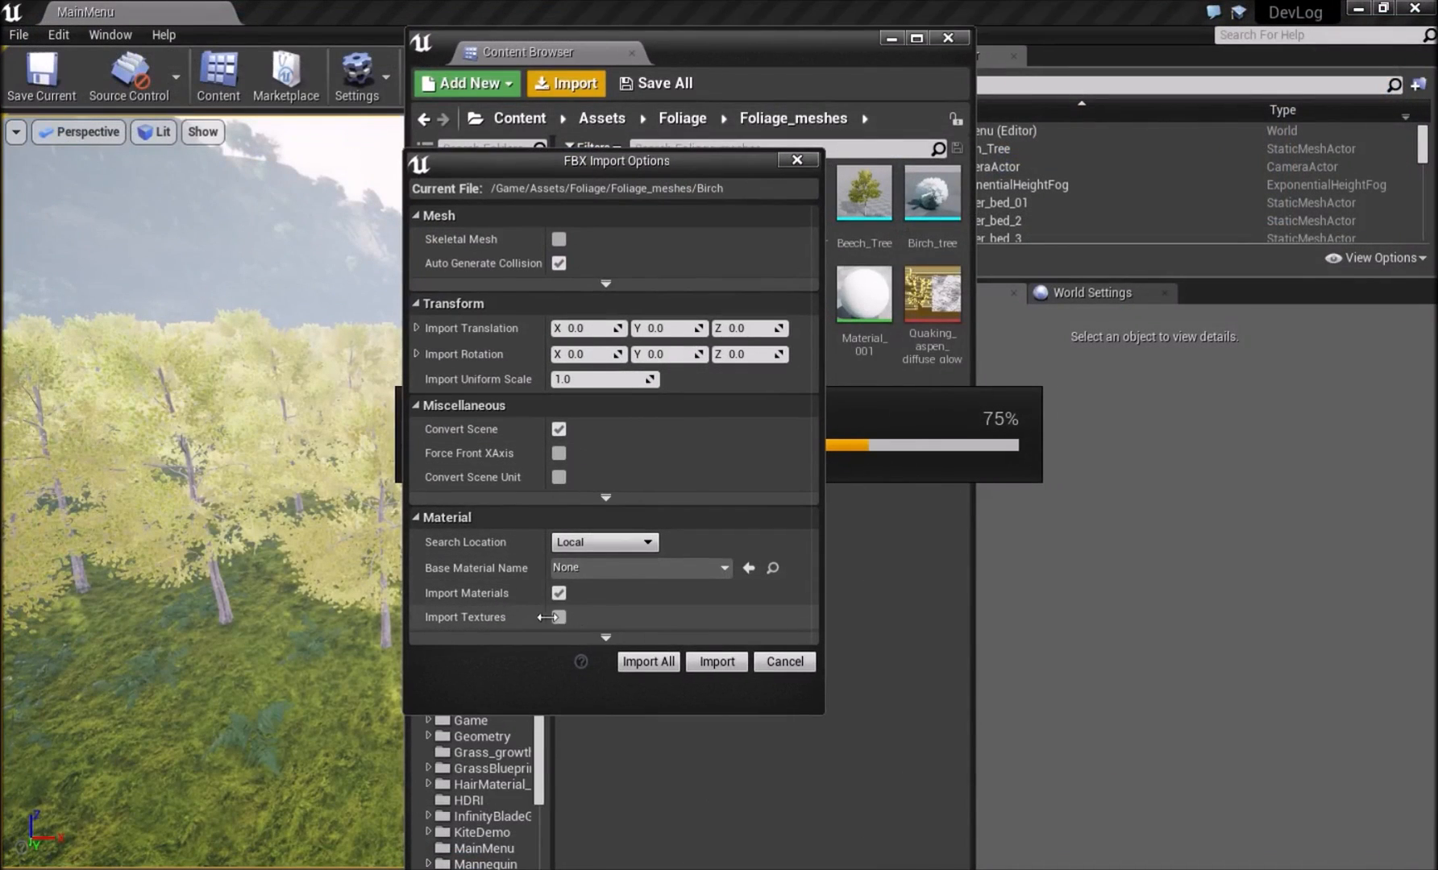
{"action": "left_click", "coordinate": [559, 593]}
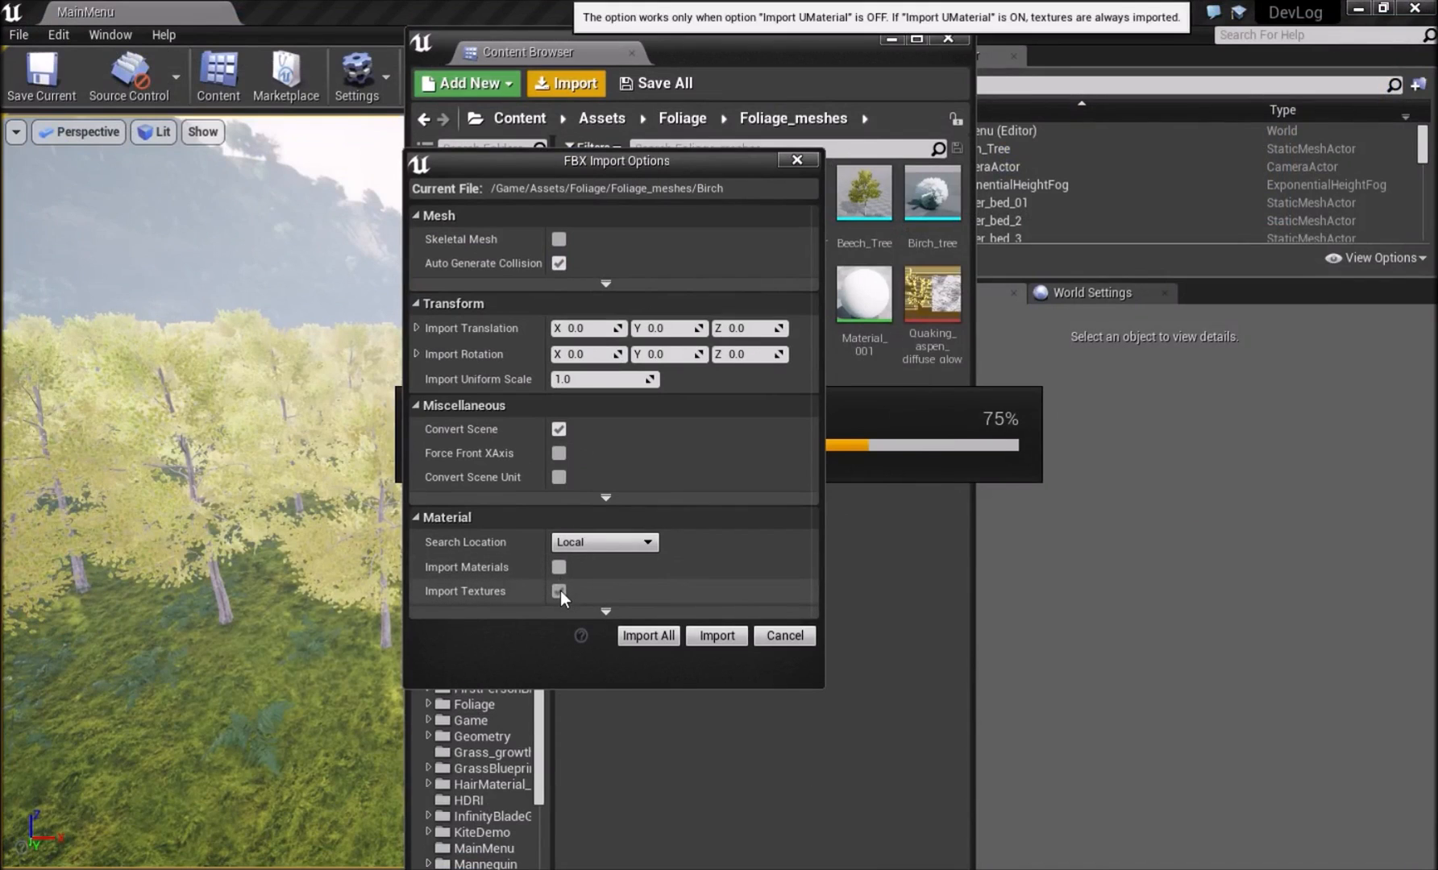
{"action": "left_click", "coordinate": [732, 634]}
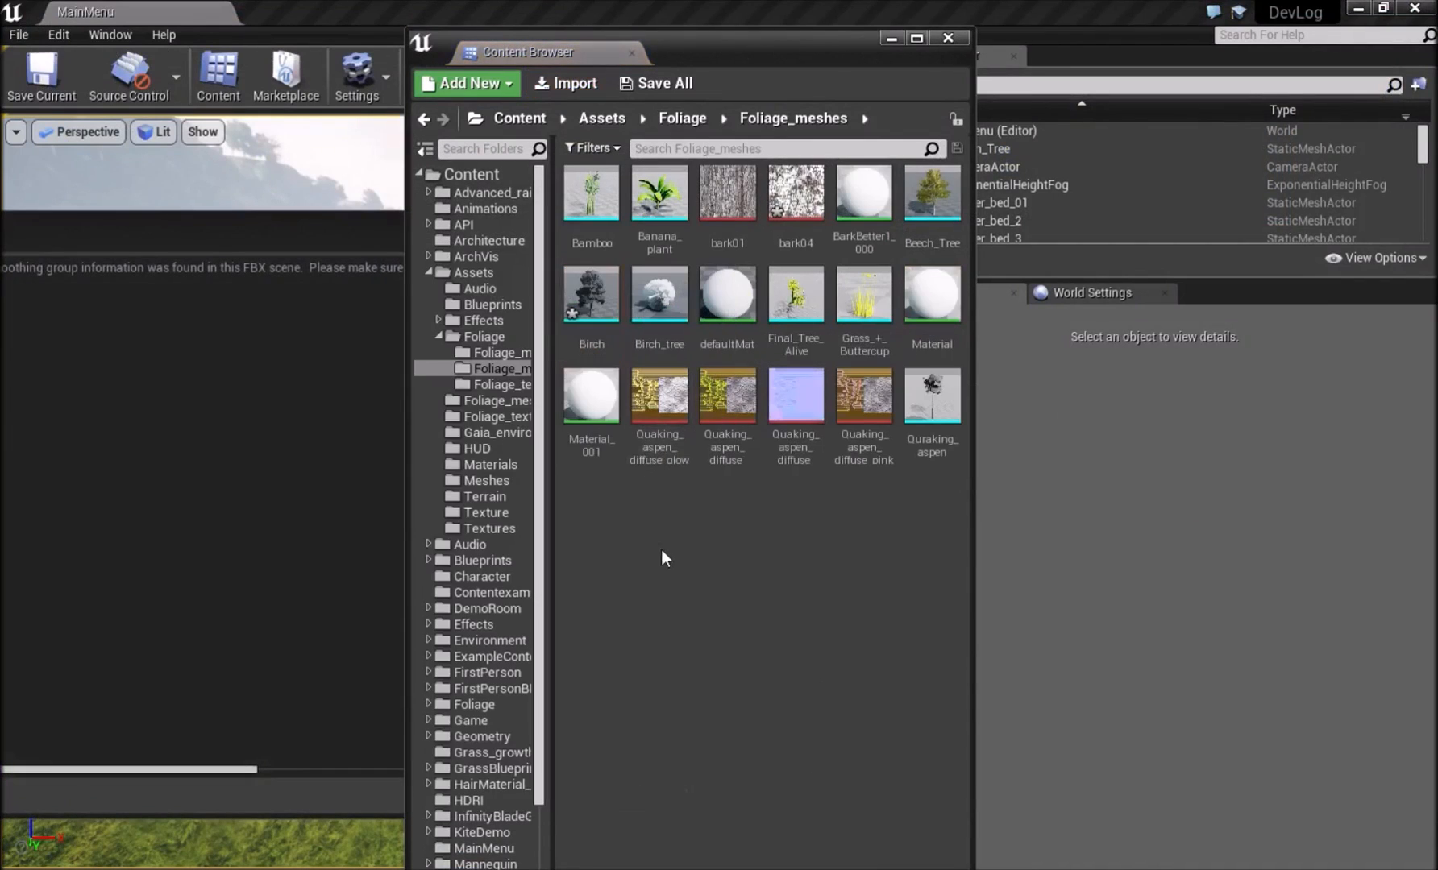
{"action": "left_click", "coordinate": [364, 248]}
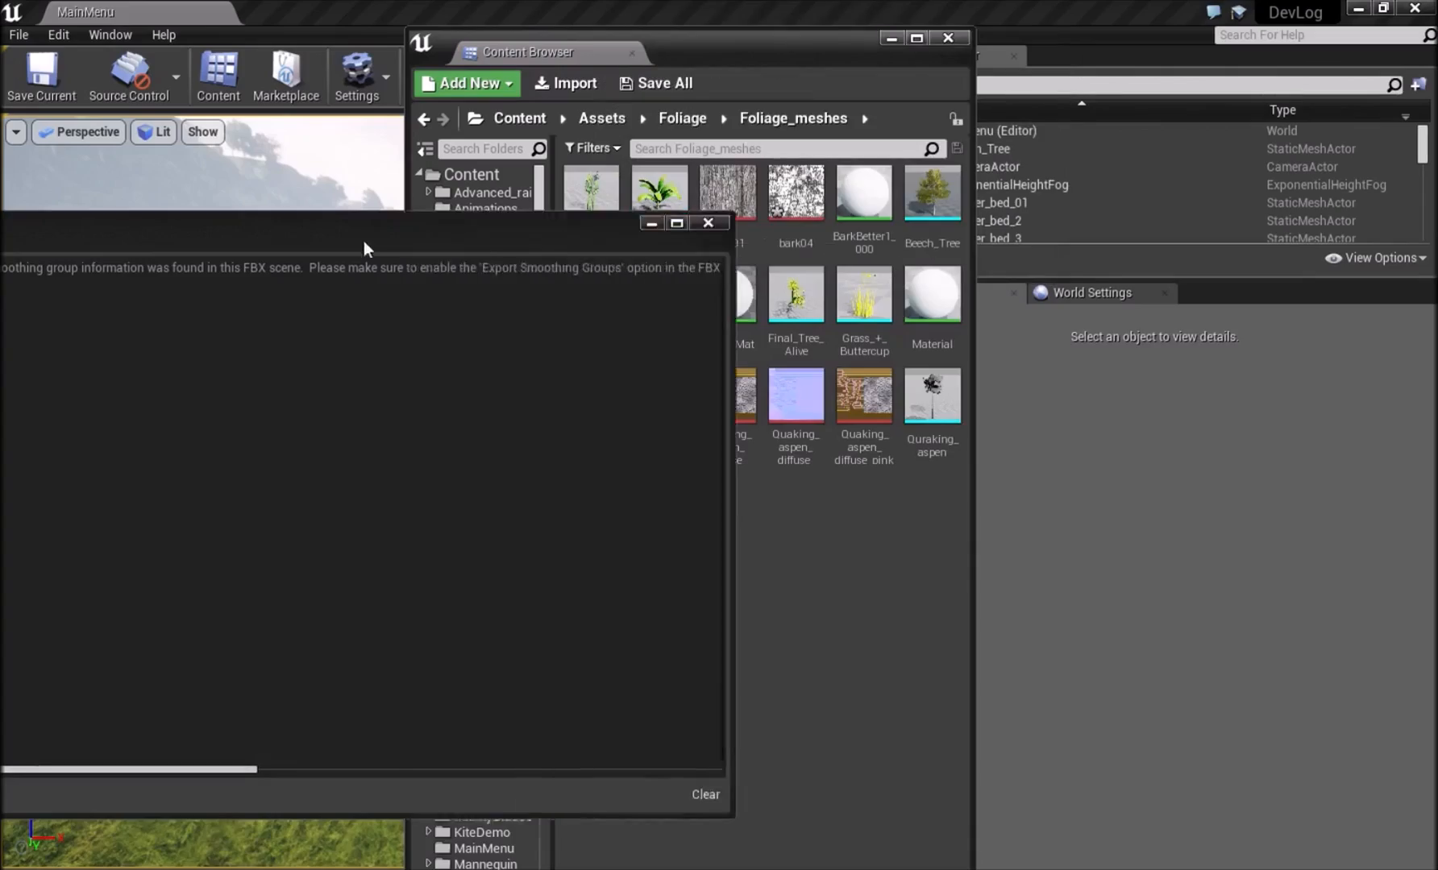
{"action": "left_click", "coordinate": [1259, 332]}
Place the imported Birch mesh on the grass in the level.
{"action": "mouse_move", "coordinate": [287, 451]}
{"action": "right_mouse_down"}
{"action": "mouse_move", "coordinate": [217, 492]}
{"action": "mouse_move", "coordinate": [161, 499]}
{"action": "mouse_move", "coordinate": [189, 439]}
{"action": "mouse_move", "coordinate": [290, 431]}
{"action": "right_mouse_up"}
{"action": "key", "text": "w"}
{"action": "left_click_drag", "start_coordinate": [595, 313], "coordinate": [150, 528]}
{"action": "key", "text": "w"}
{"action": "right_click_drag", "start_coordinate": [149, 528], "coordinate": [80, 536]}
{"action": "key", "text": "s"}
{"action": "key", "text": "Escape"}
{"action": "mouse_move", "coordinate": [228, 472]}
{"action": "right_mouse_down"}
{"action": "mouse_move", "coordinate": [306, 451]}
{"action": "mouse_move", "coordinate": [234, 445]}
{"action": "right_mouse_up"}
{"action": "key", "text": "w"}
{"action": "key", "text": "s"}
Place the Birch_tree mesh on the grass beside the new birch to compare their sizes.
{"action": "left_click_drag", "start_coordinate": [660, 295], "coordinate": [97, 768]}
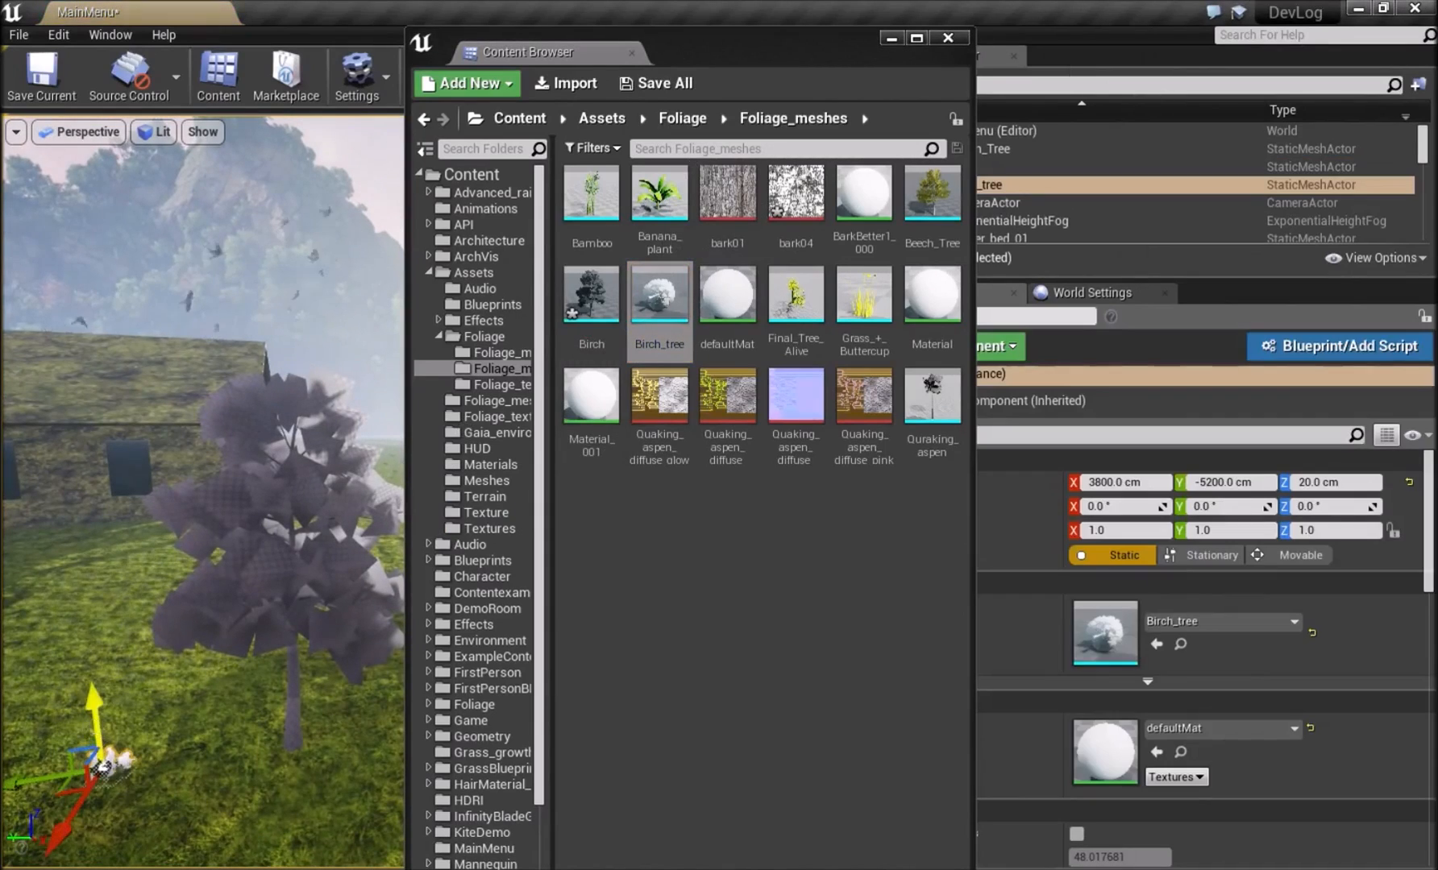
{"action": "key", "text": "Escape"}
{"action": "right_click_drag", "start_coordinate": [138, 715], "coordinate": [109, 757]}
{"action": "key", "text": "w"}
{"action": "right_click_drag", "start_coordinate": [139, 671], "coordinate": [230, 629]}
Open the Foliage > Foliage_texture content folder and choose bark04 from the Birch folder for import.
{"action": "left_click", "coordinate": [717, 542]}
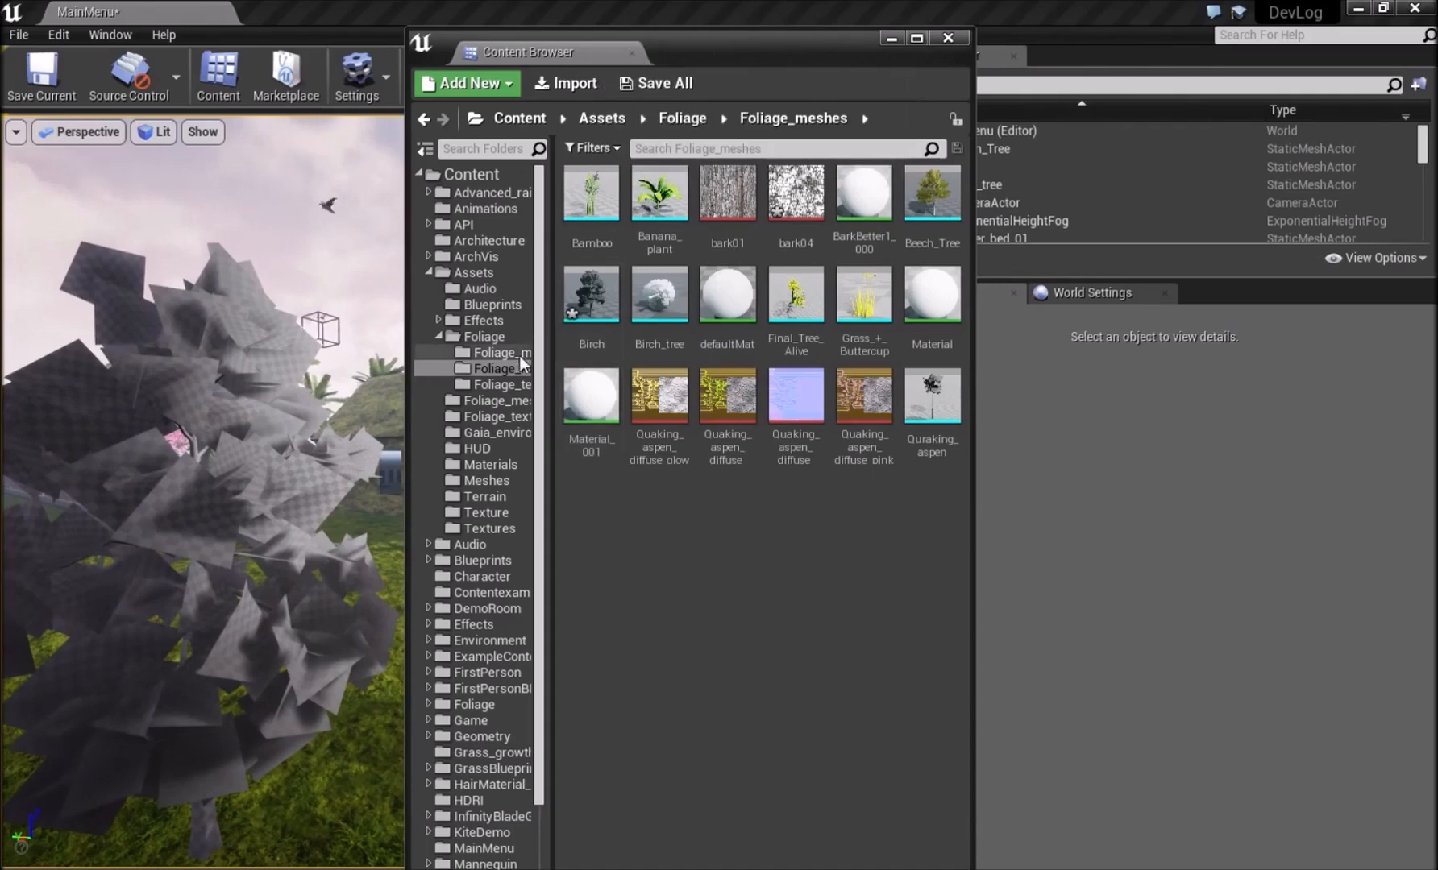
{"action": "left_click", "coordinate": [503, 383]}
{"action": "left_click", "coordinate": [681, 659]}
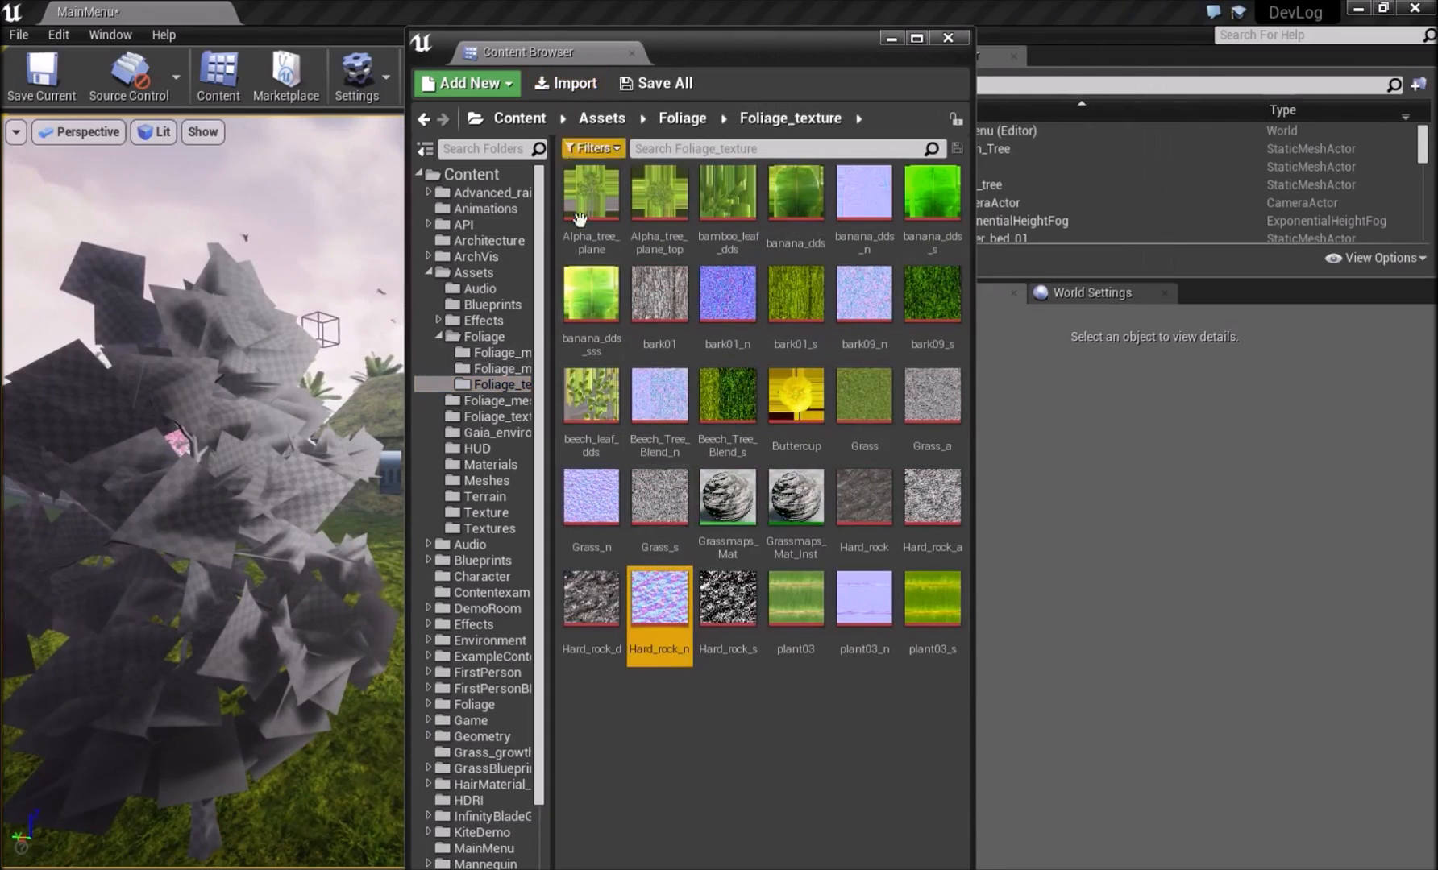
{"action": "left_click", "coordinate": [564, 84]}
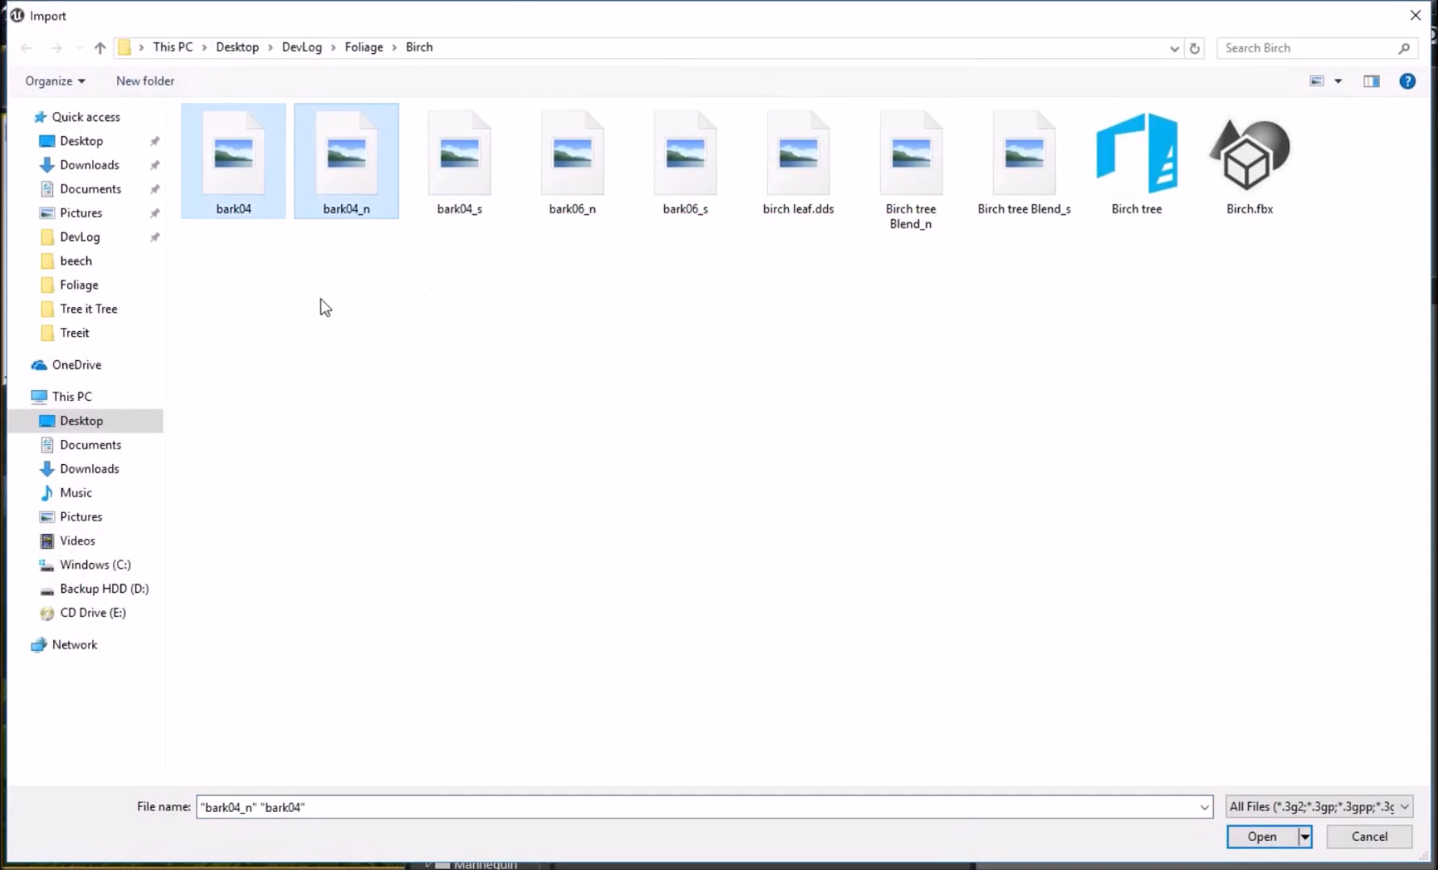
{"action": "left_click", "coordinate": [251, 201]}
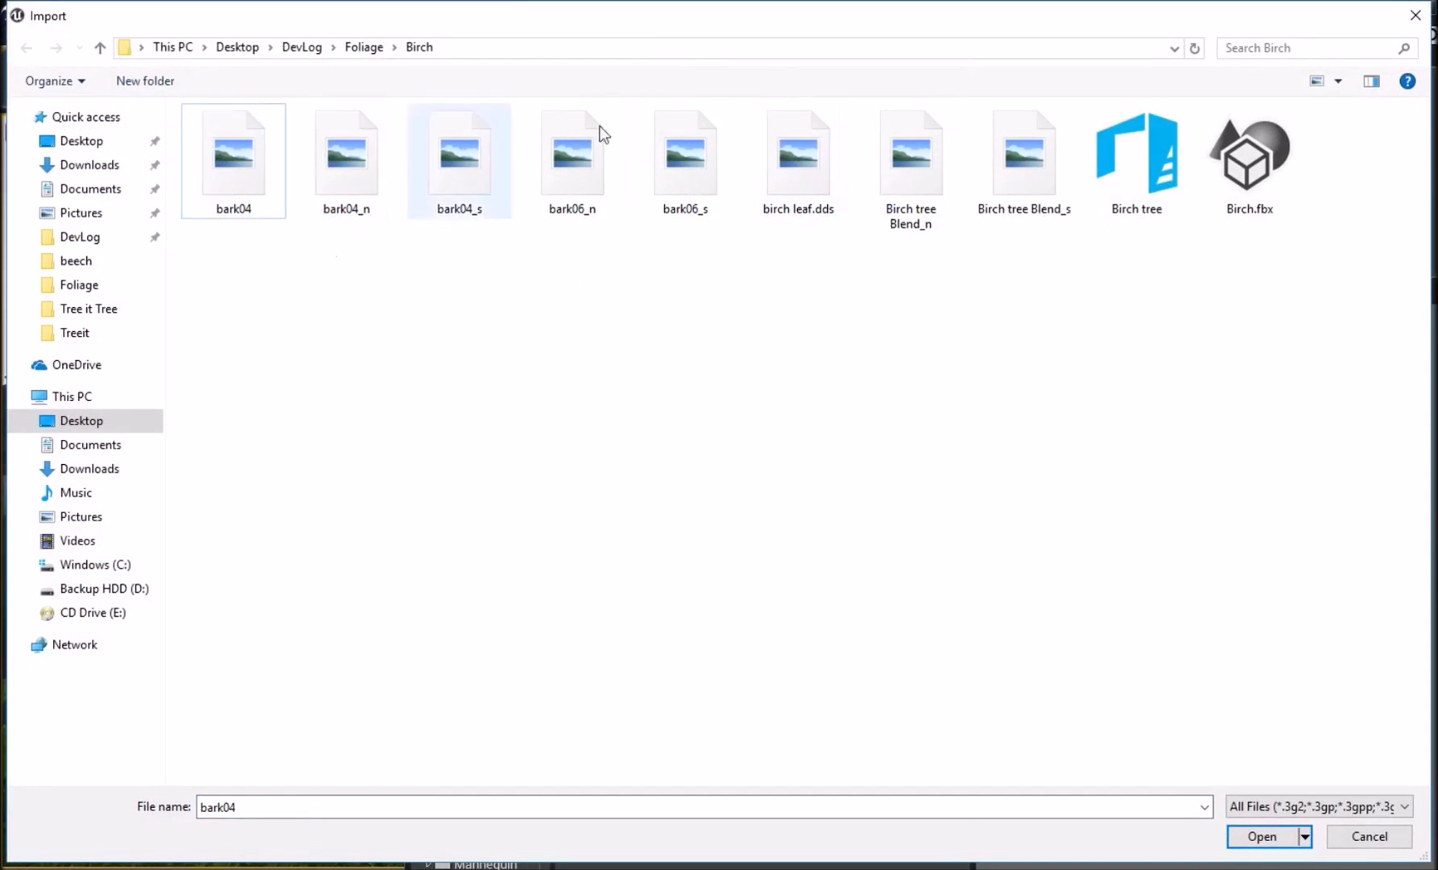
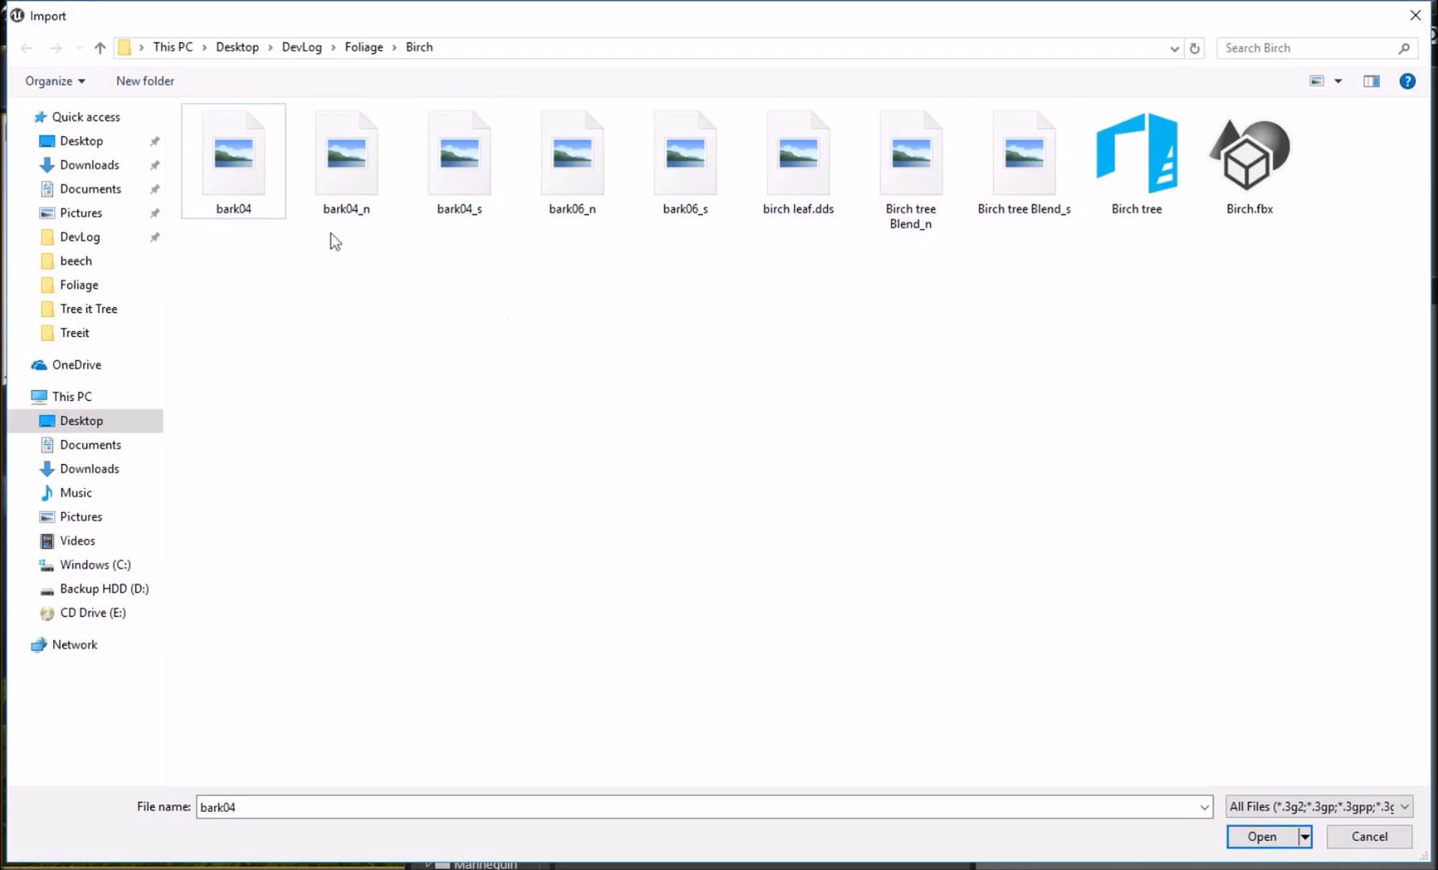
Import the bark04, bark04_n, bark04_s and birch leaf.dds textures into Foliage_texture.
{"action": "left_click", "coordinate": [265, 197]}
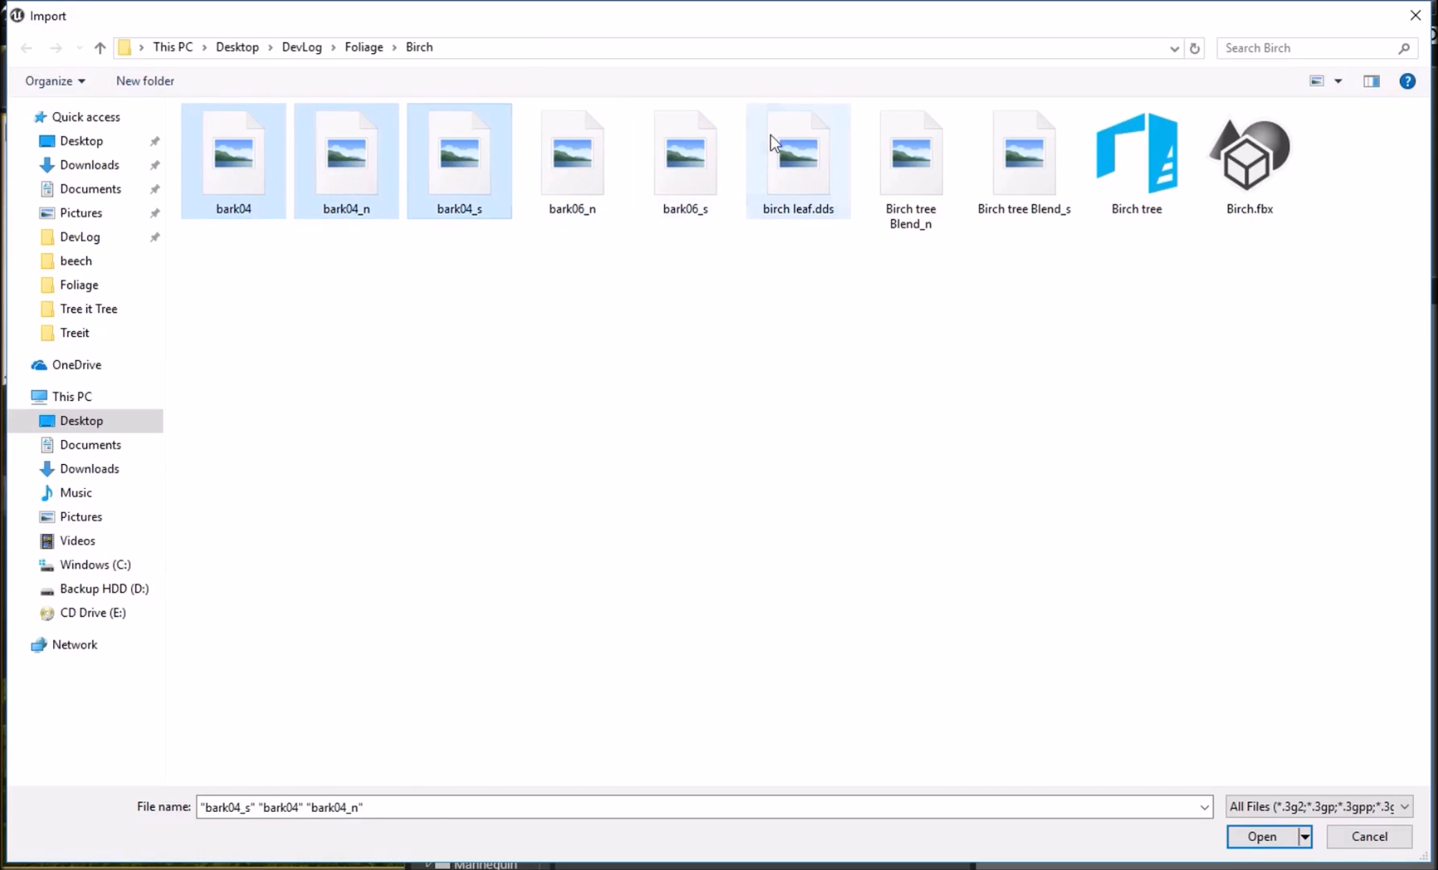
{"action": "left_click", "coordinate": [780, 156], "text": "ctrl"}
{"action": "left_click", "coordinate": [1259, 837]}
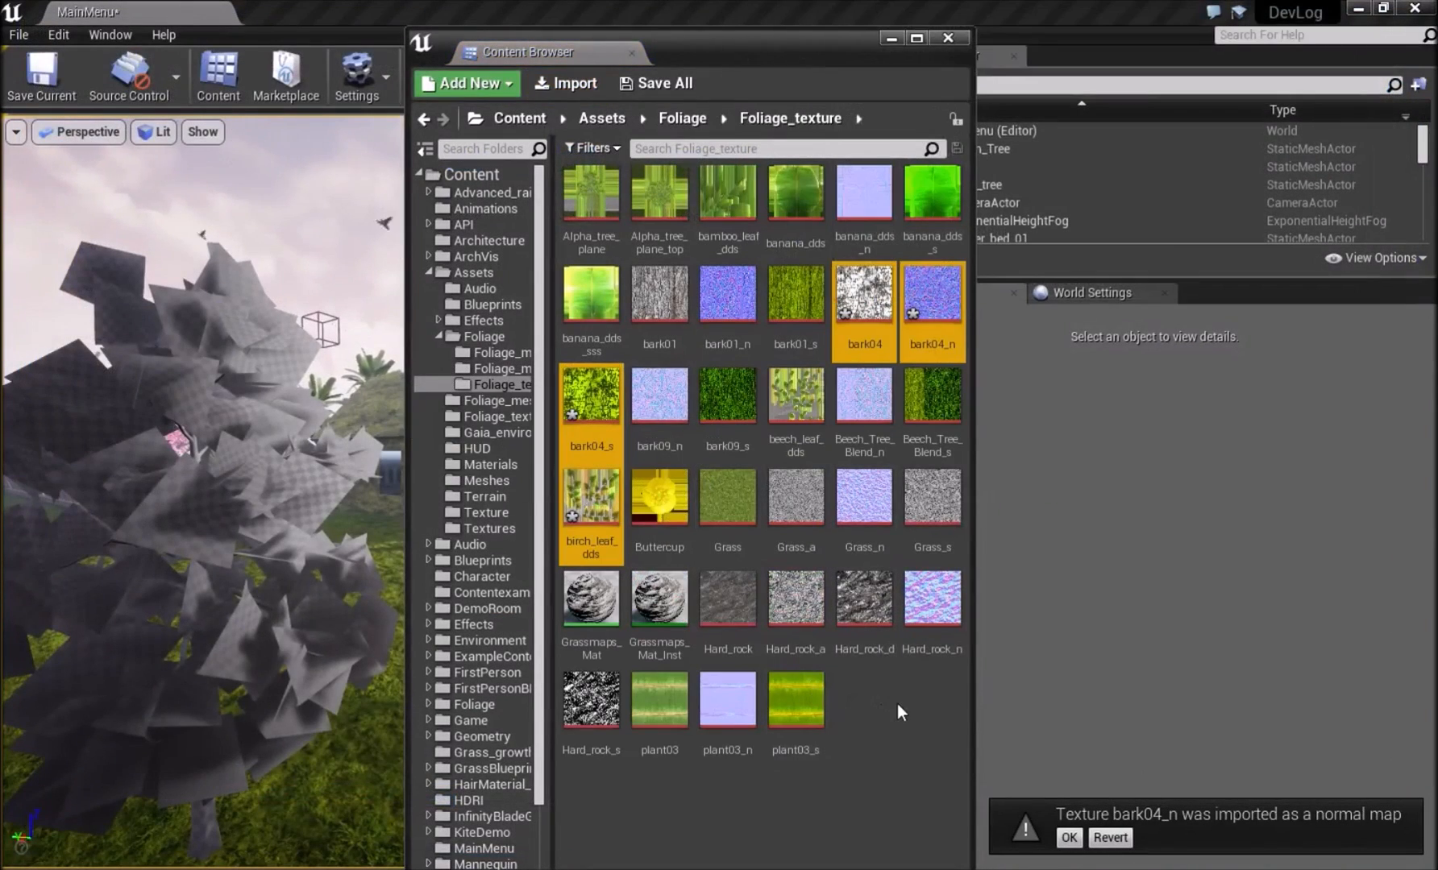
{"action": "left_click", "coordinate": [898, 702]}
Create one material from the bark04_s texture and another from birch_leaf_dds, keeping the default names.
{"action": "right_click", "coordinate": [590, 403]}
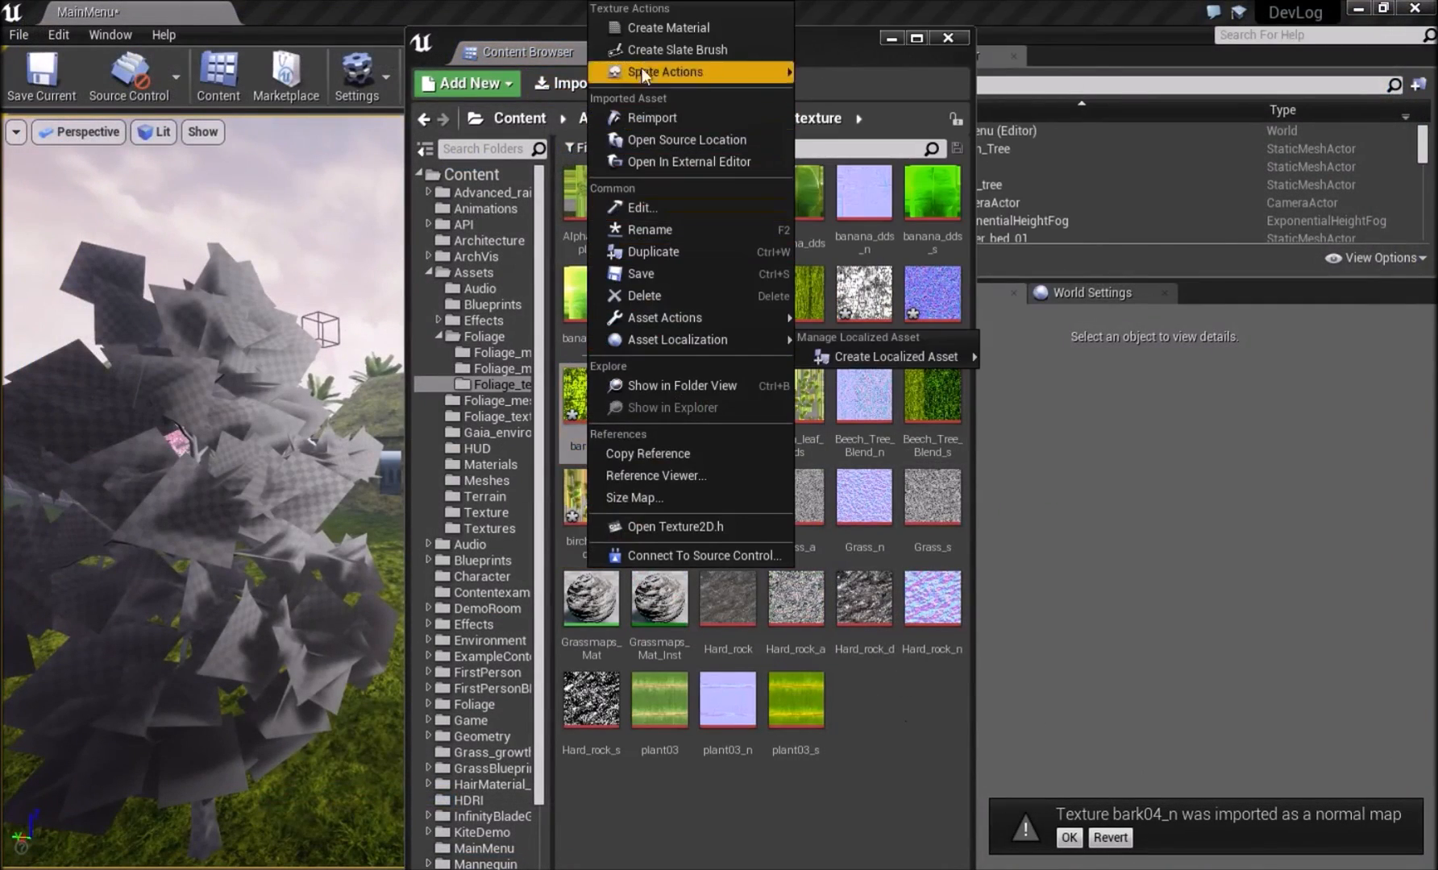
{"action": "left_click", "coordinate": [657, 25]}
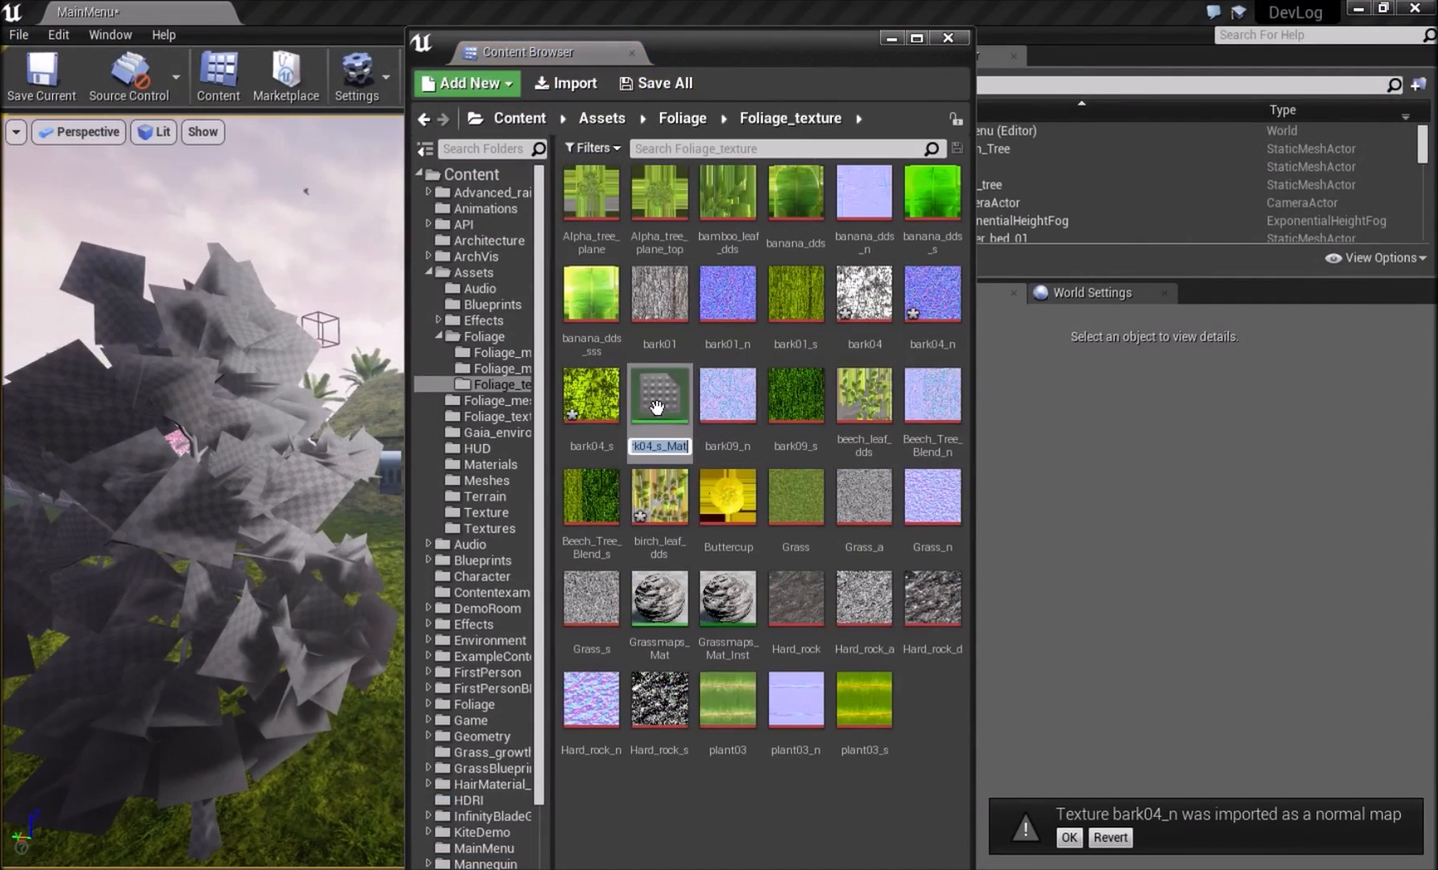
{"action": "key", "text": "Return"}
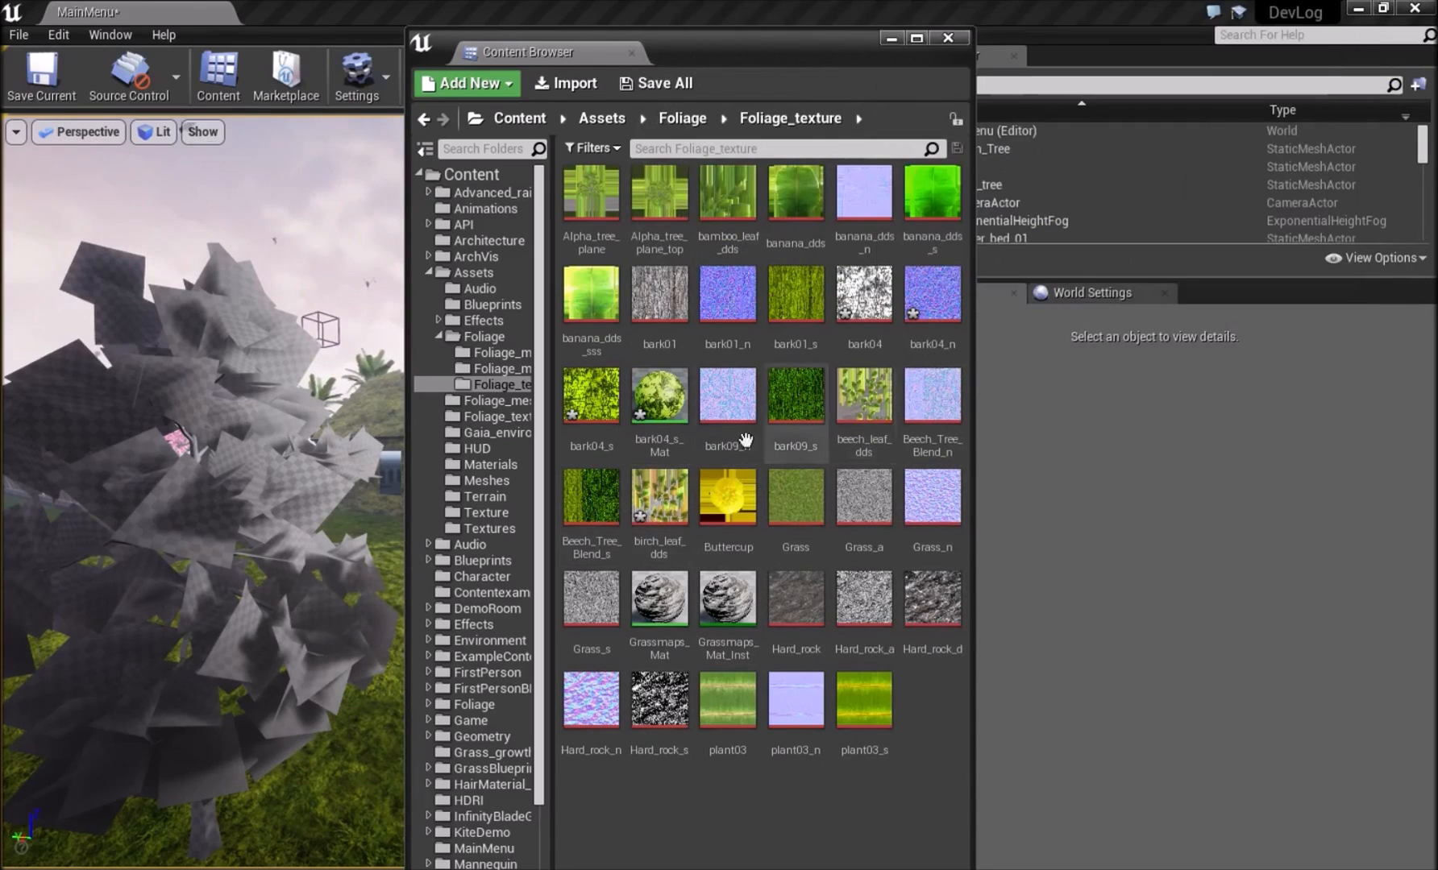
{"action": "right_click", "coordinate": [669, 507]}
{"action": "left_click", "coordinate": [750, 29]}
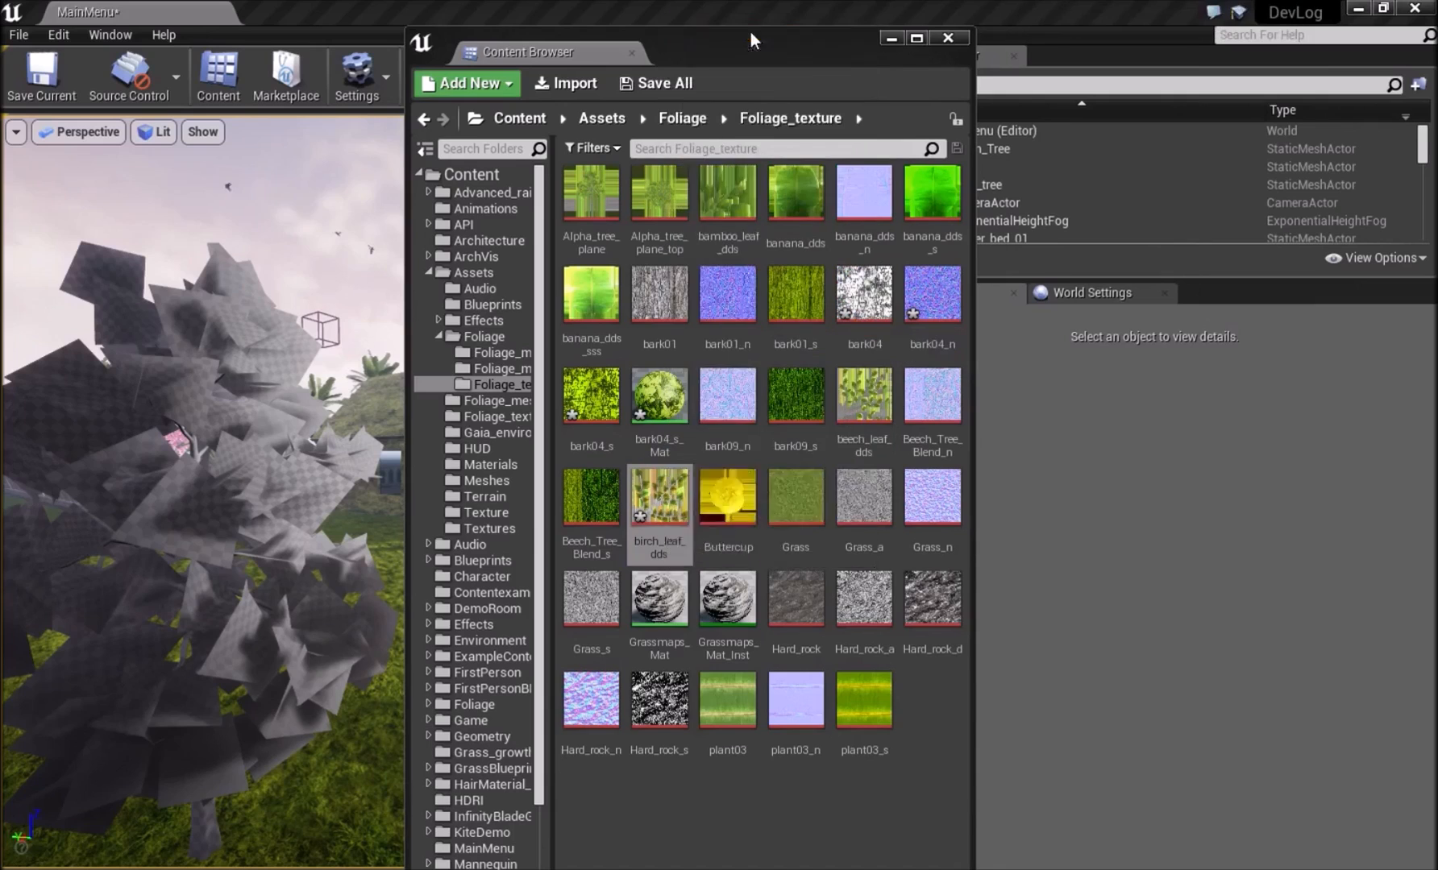
Open bark04_s_Mat beside the content browser and add the bark04_s and bark04_n textures to its graph.
{"action": "double_click", "coordinate": [659, 397]}
{"action": "left_click_drag", "start_coordinate": [729, 191], "coordinate": [1029, 460]}
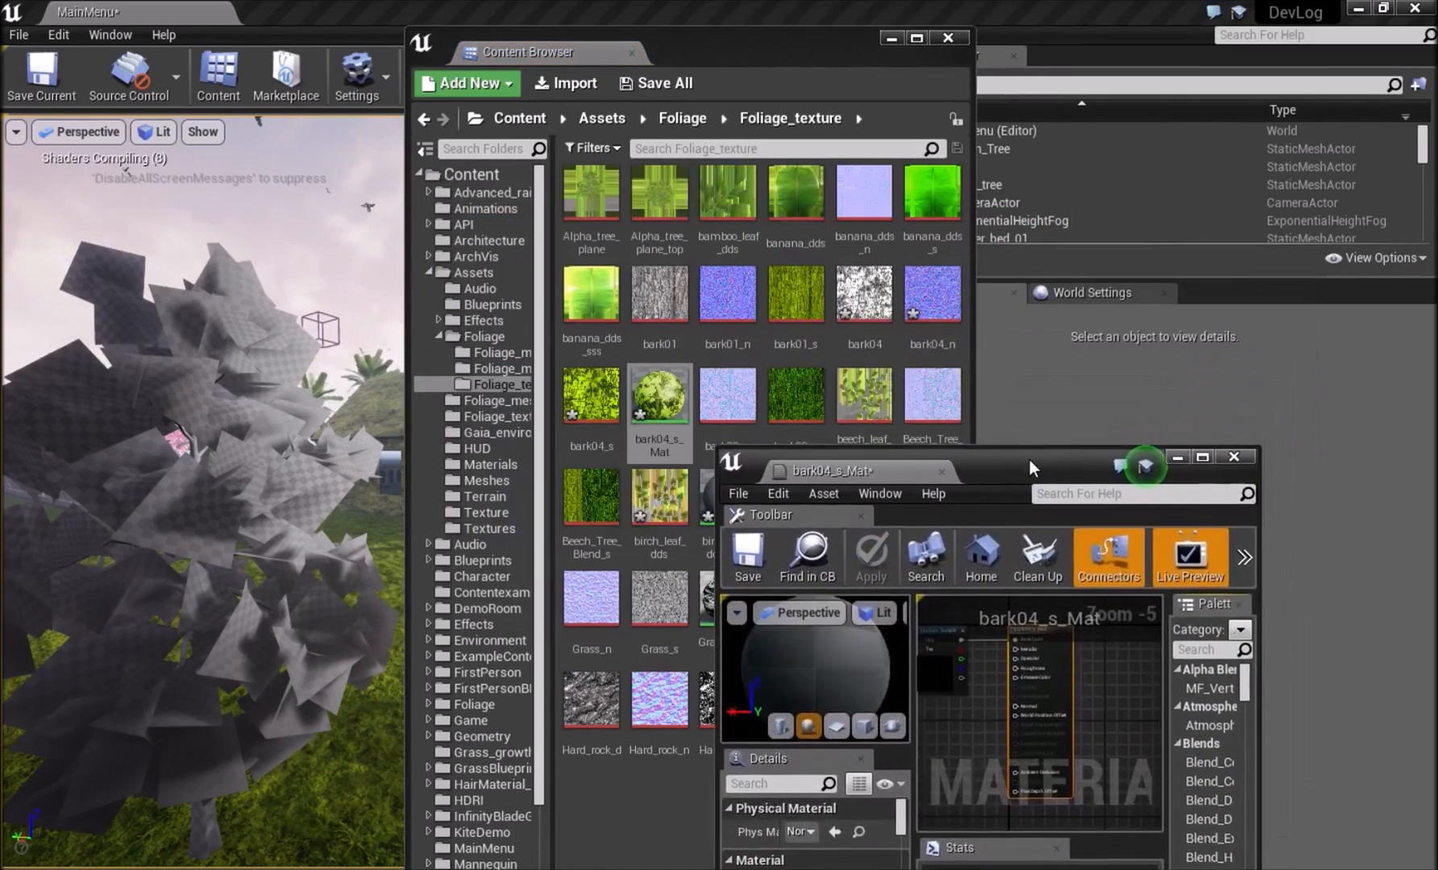
{"action": "left_click", "coordinate": [572, 407]}
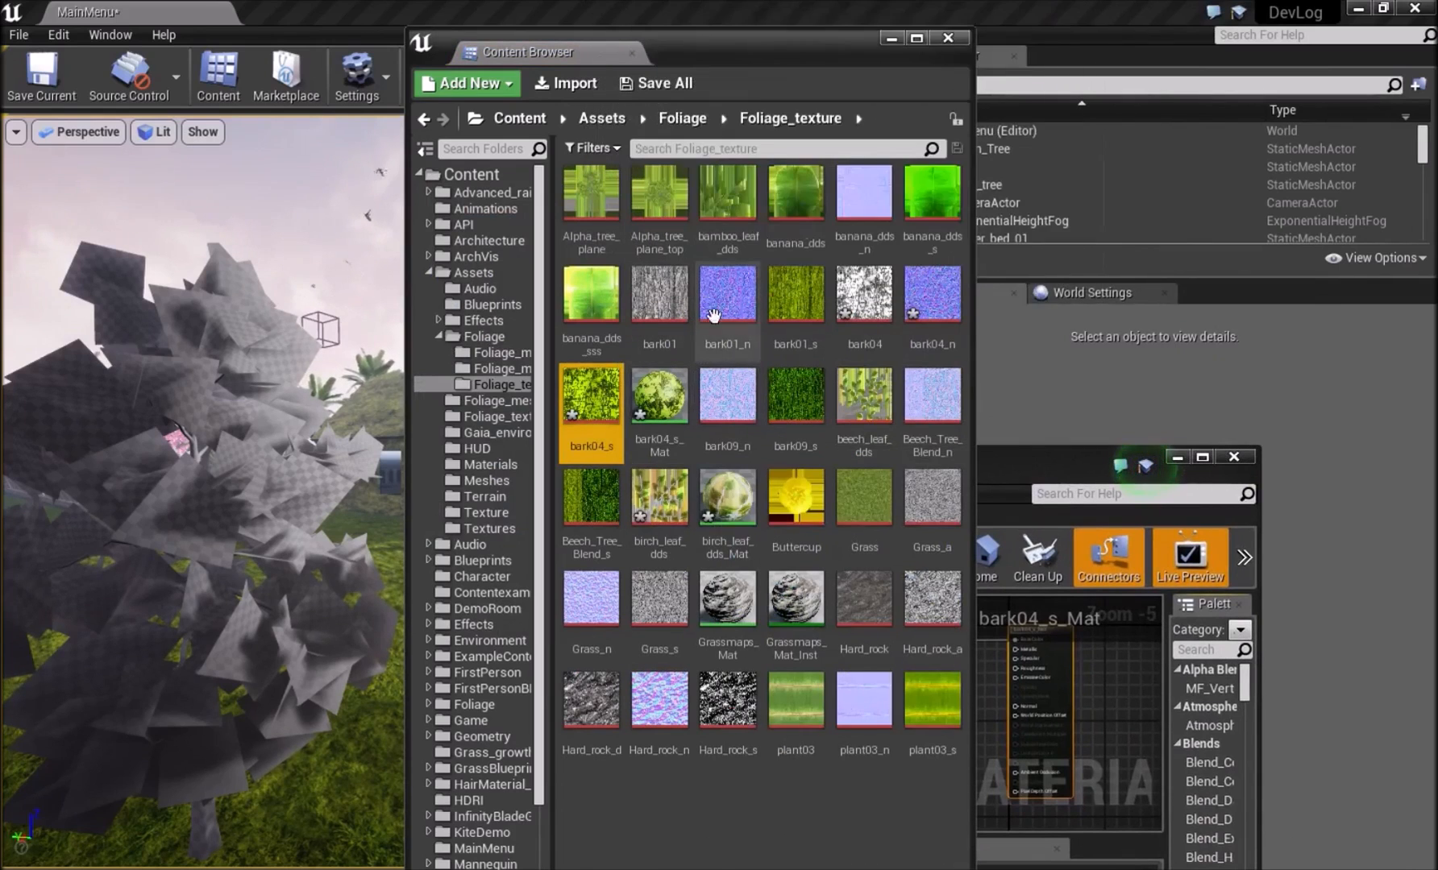
{"action": "left_click", "coordinate": [922, 300], "text": "ctrl"}
{"action": "left_click_drag", "start_coordinate": [922, 299], "coordinate": [982, 709]}
Move bark04_s_Mat and birch_leaf_dds_Mat into the Foliage_materials folder and open that folder.
{"action": "left_click", "coordinate": [728, 504]}
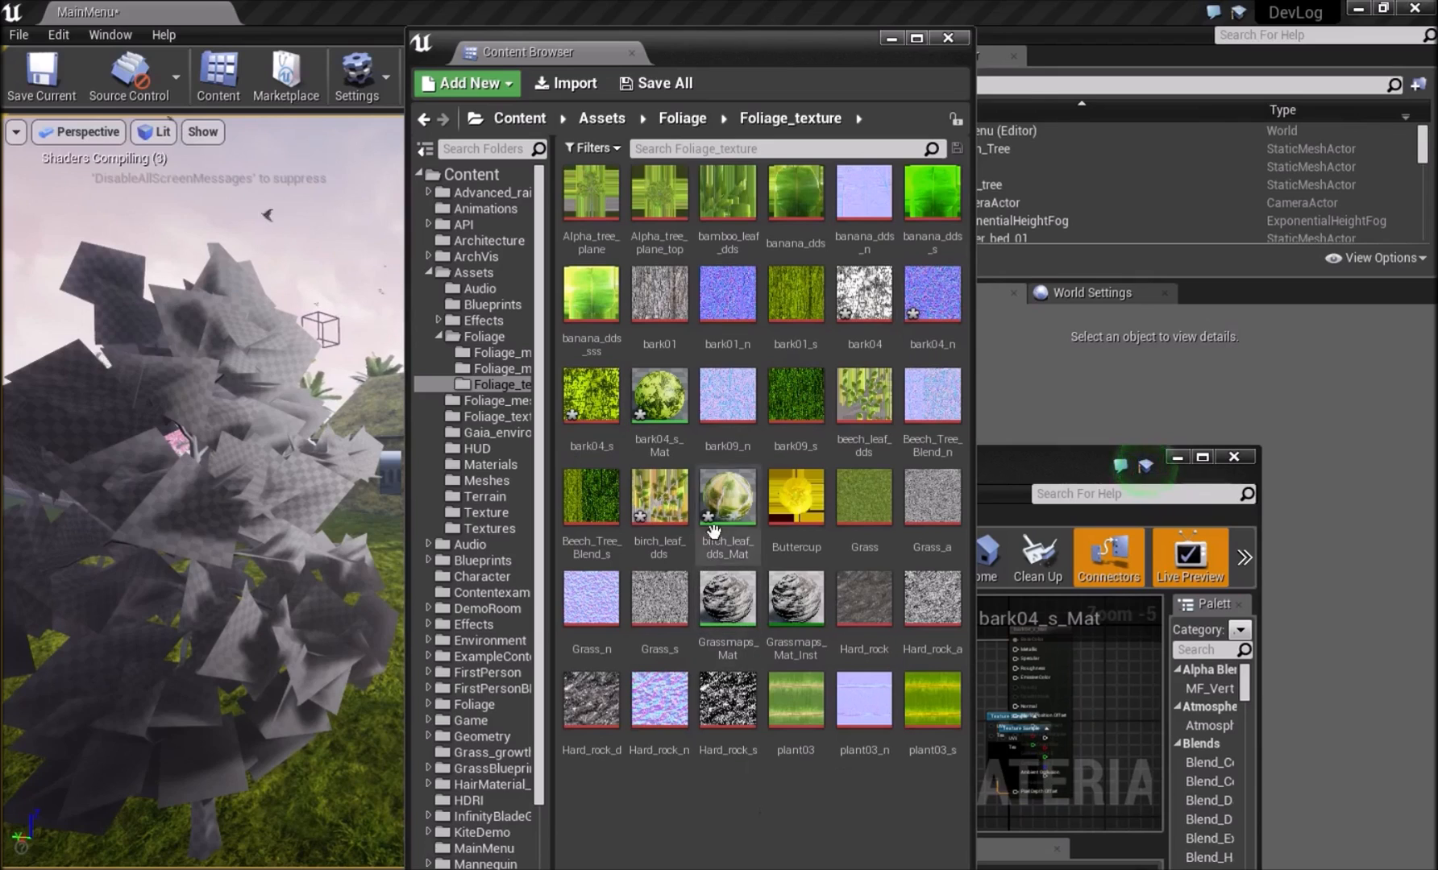
{"action": "left_click", "coordinate": [659, 399], "text": "ctrl"}
{"action": "left_click_drag", "start_coordinate": [660, 399], "coordinate": [515, 355]}
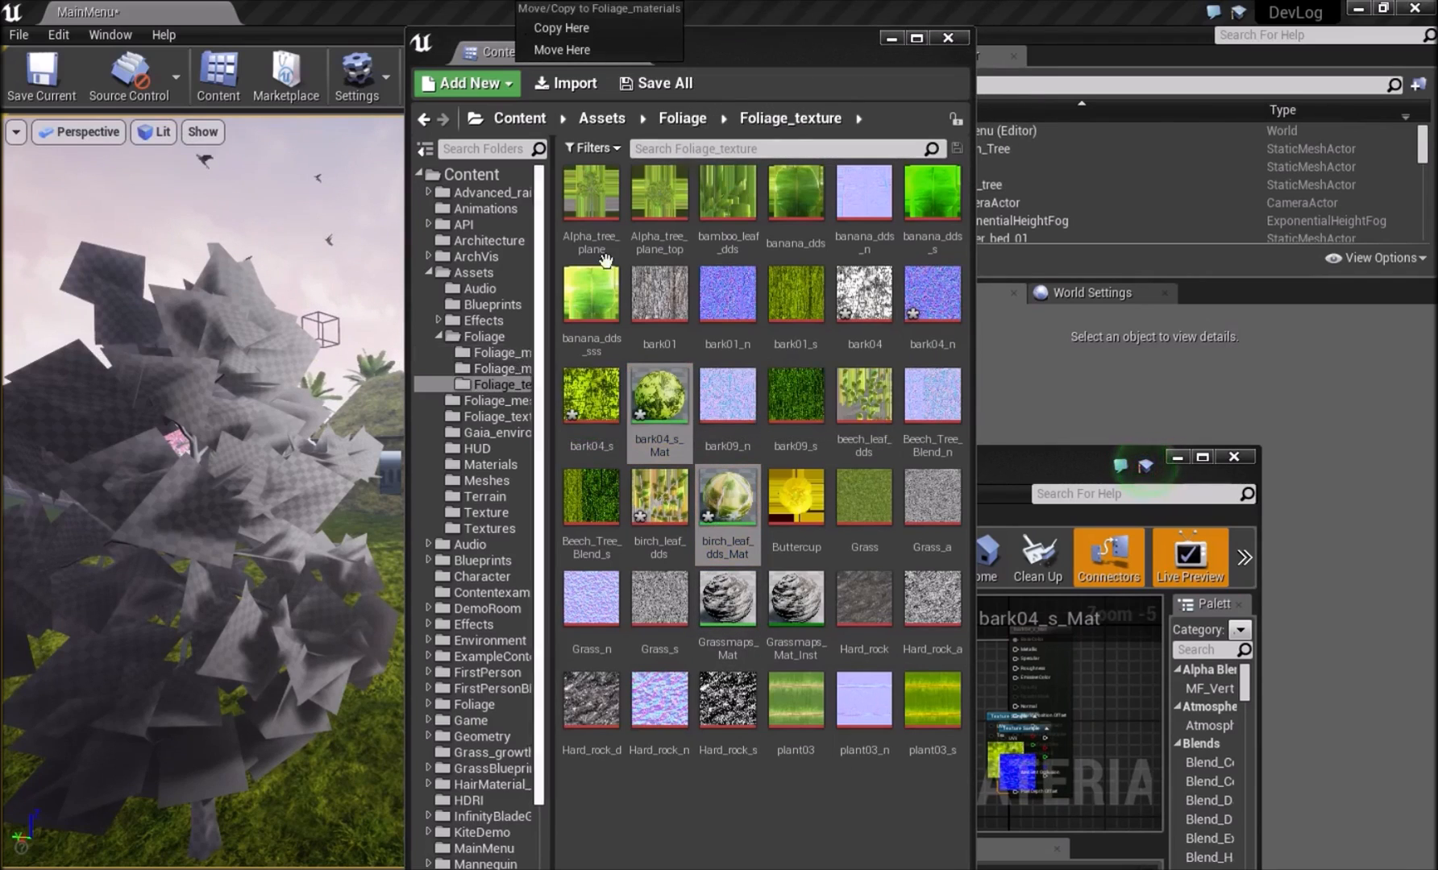
{"action": "left_click", "coordinate": [596, 49]}
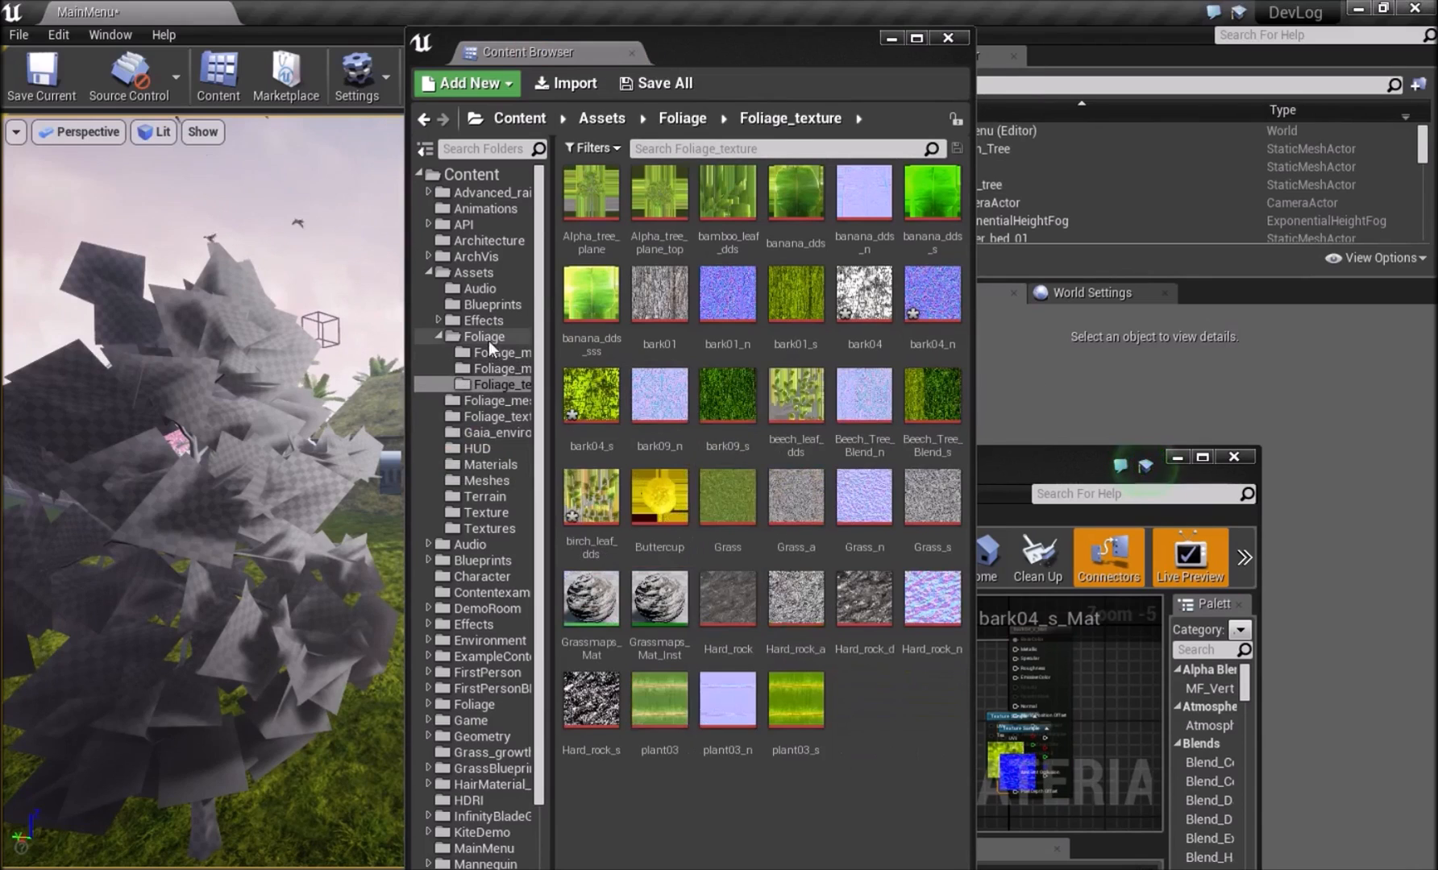
{"action": "left_click", "coordinate": [501, 352]}
{"action": "left_click", "coordinate": [855, 573]}
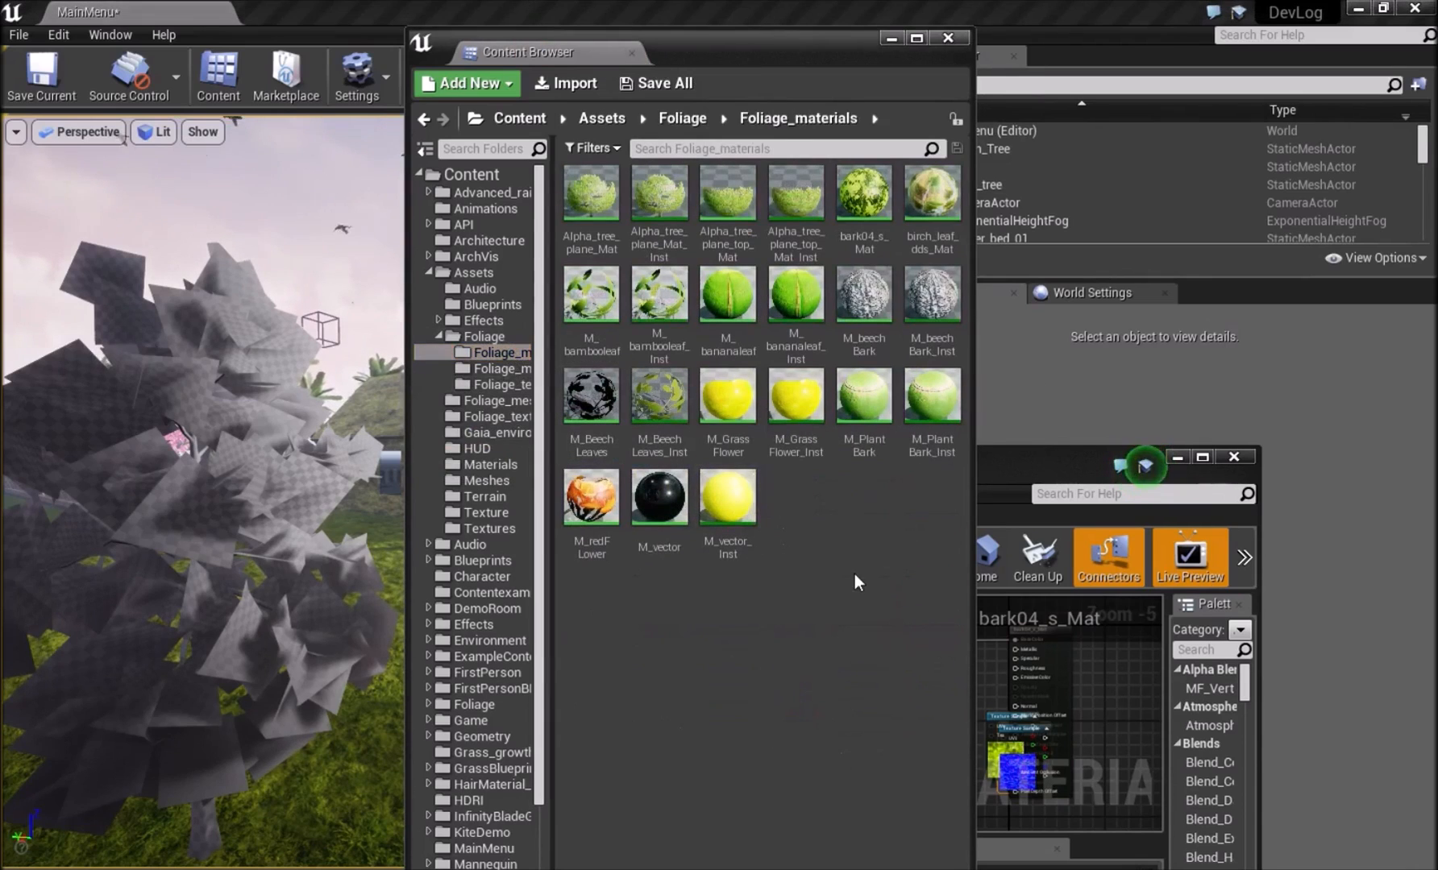
Spread out the bark04_s_Mat nodes and connect the second bark04_s Texture Sample to Specular.
{"action": "double_click", "coordinate": [1055, 472]}
{"action": "scroll", "coordinate": [629, 379], "scroll_direction": "up", "scroll_amount": 3}
{"action": "left_click_drag", "start_coordinate": [730, 324], "coordinate": [616, 209]}
{"action": "left_click_drag", "start_coordinate": [842, 495], "coordinate": [600, 482]}
{"action": "left_click_drag", "start_coordinate": [926, 544], "coordinate": [774, 645]}
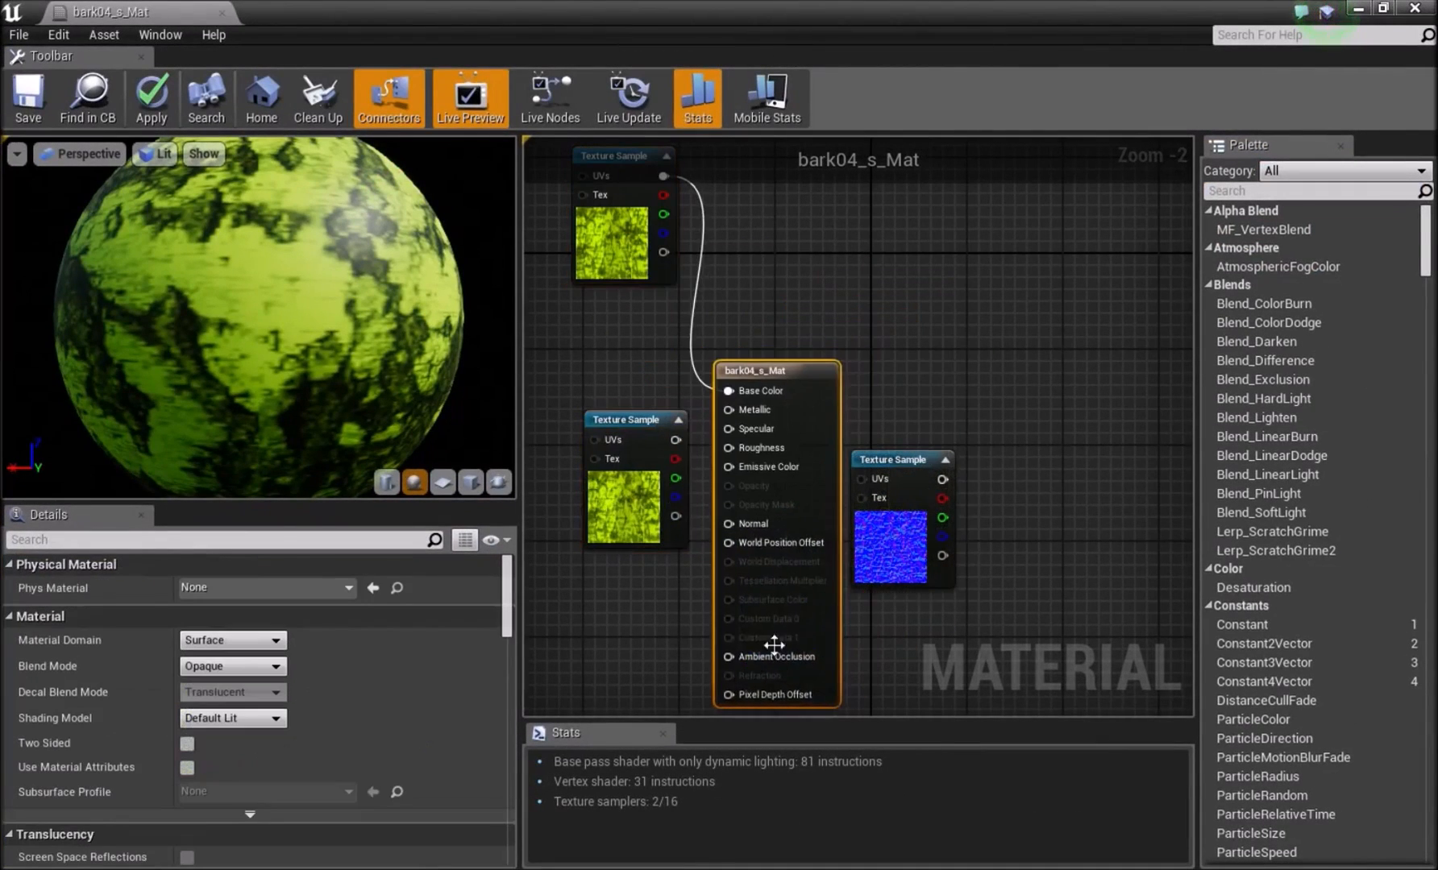
{"action": "left_click_drag", "start_coordinate": [820, 464], "coordinate": [927, 342]}
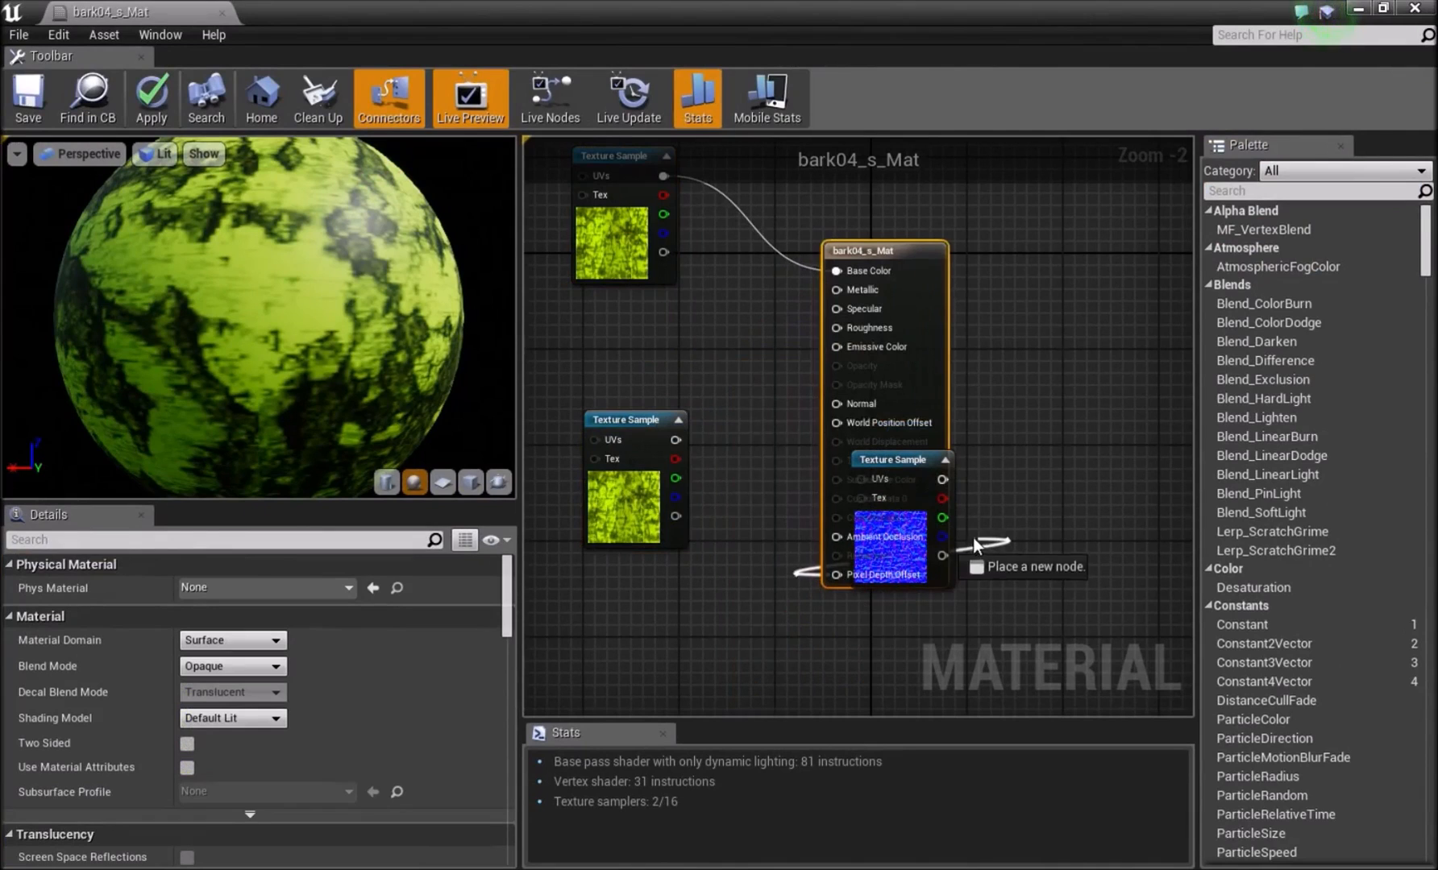
{"action": "left_click_drag", "start_coordinate": [975, 546], "coordinate": [977, 546]}
{"action": "left_click_drag", "start_coordinate": [675, 439], "coordinate": [855, 311]}
Change the texture of the sample feeding Base Color to bark04.
{"action": "left_click", "coordinate": [618, 221]}
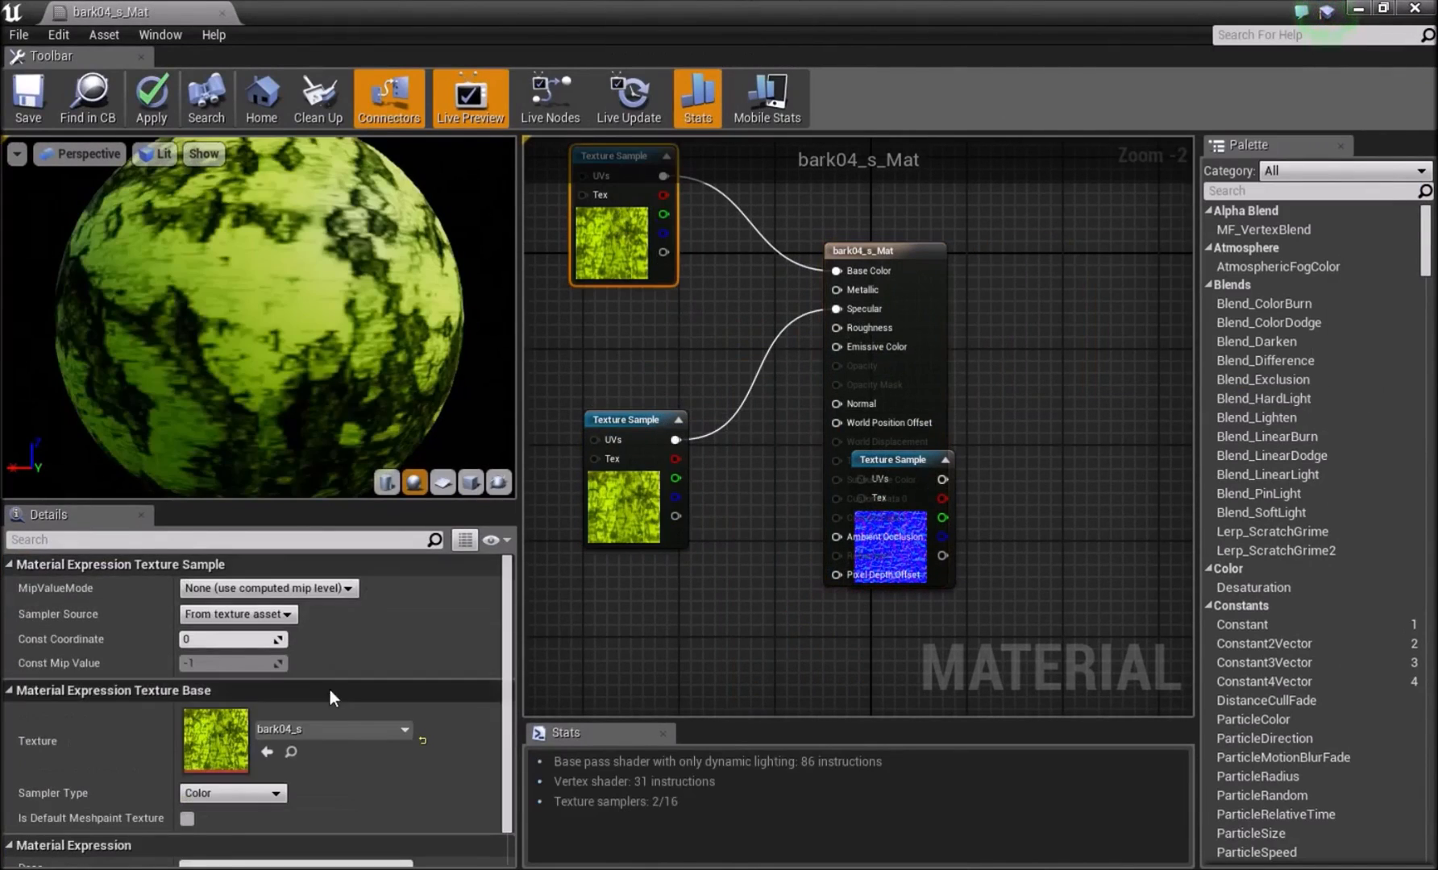
{"action": "left_click", "coordinate": [329, 729]}
{"action": "left_click", "coordinate": [344, 484]}
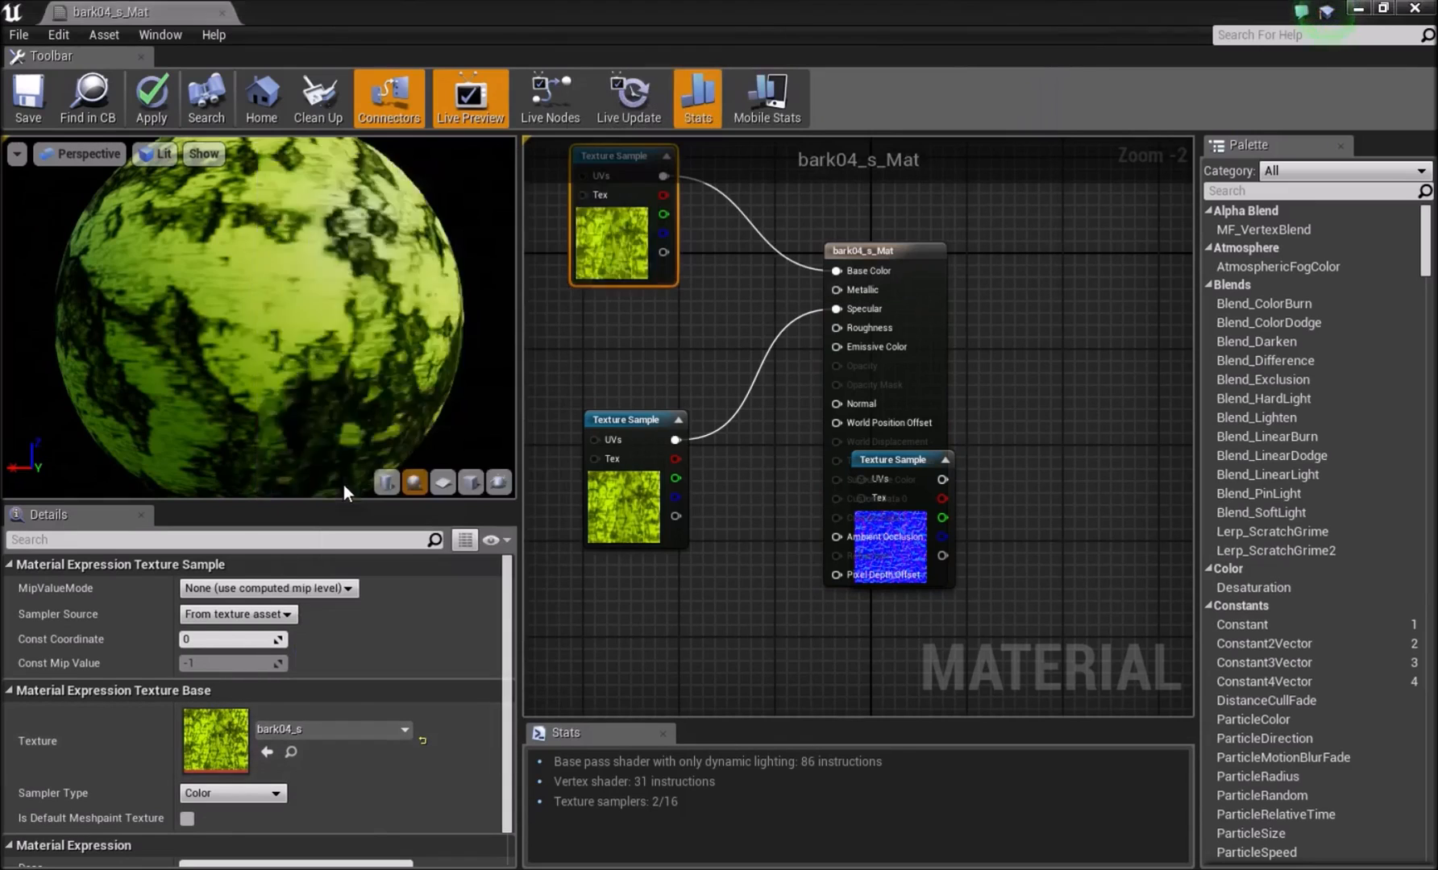
Line up the texture samples beside the bark04_s_Mat result node and connect the bark04_n sample to Normal.
{"action": "left_click_drag", "start_coordinate": [639, 506], "coordinate": [554, 386]}
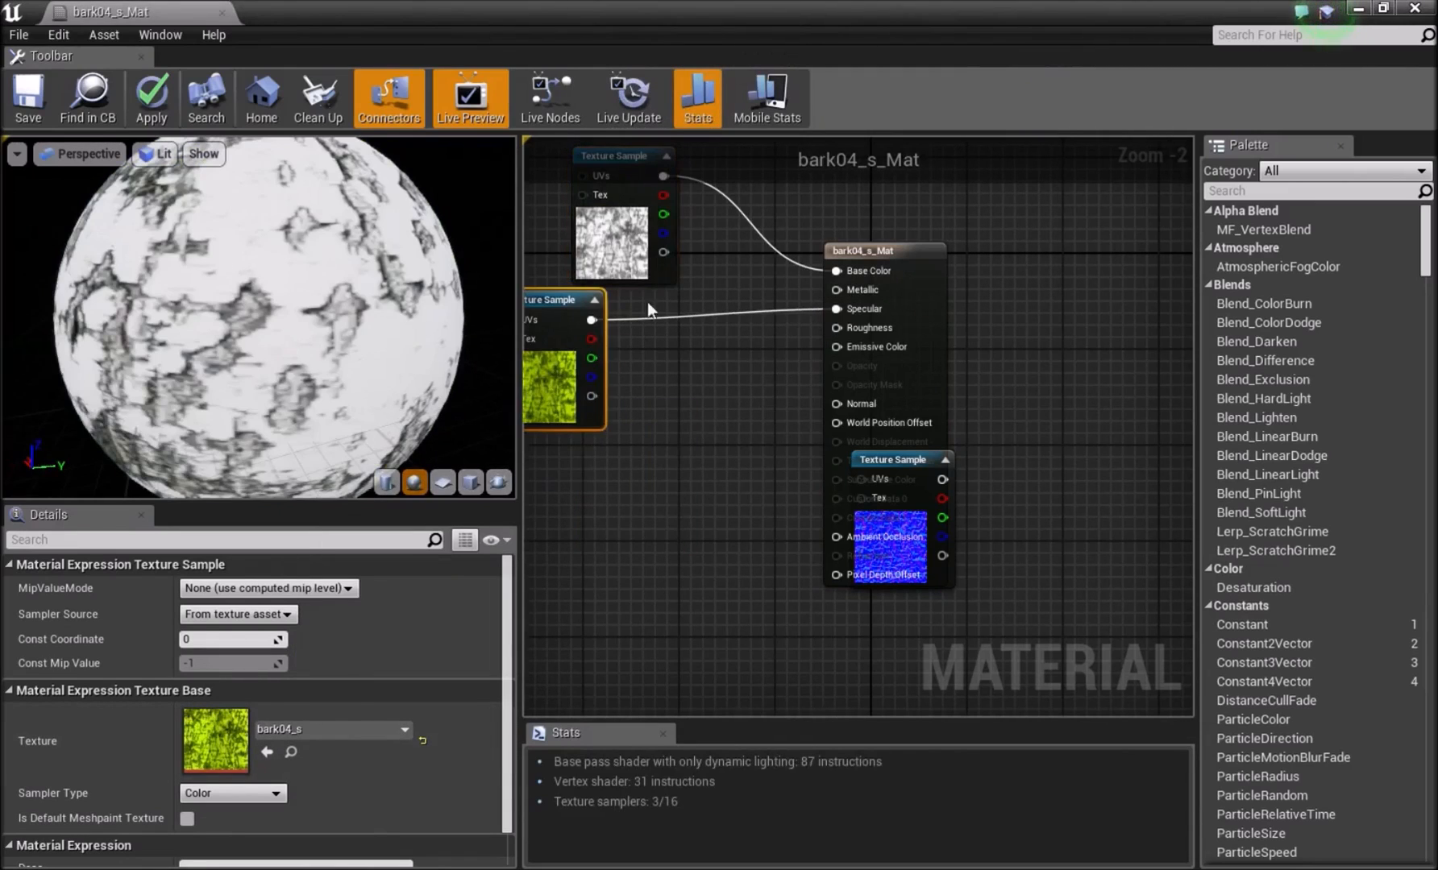
{"action": "left_click", "coordinate": [824, 286]}
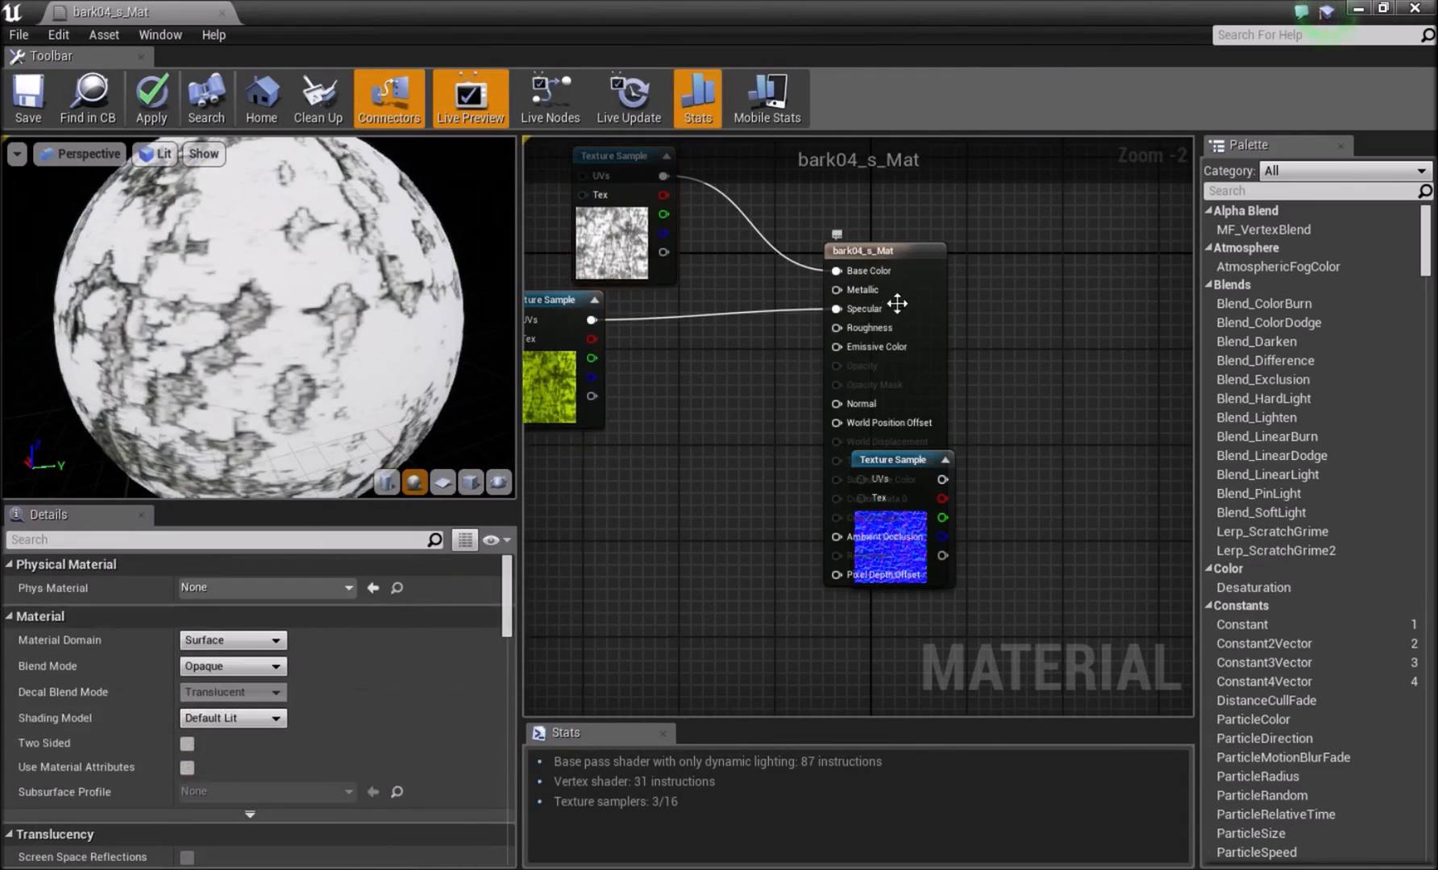
{"action": "left_click_drag", "start_coordinate": [897, 304], "coordinate": [957, 232]}
{"action": "left_click_drag", "start_coordinate": [921, 554], "coordinate": [642, 562]}
{"action": "left_click_drag", "start_coordinate": [661, 488], "coordinate": [896, 332]}
{"action": "left_click", "coordinate": [261, 97]}
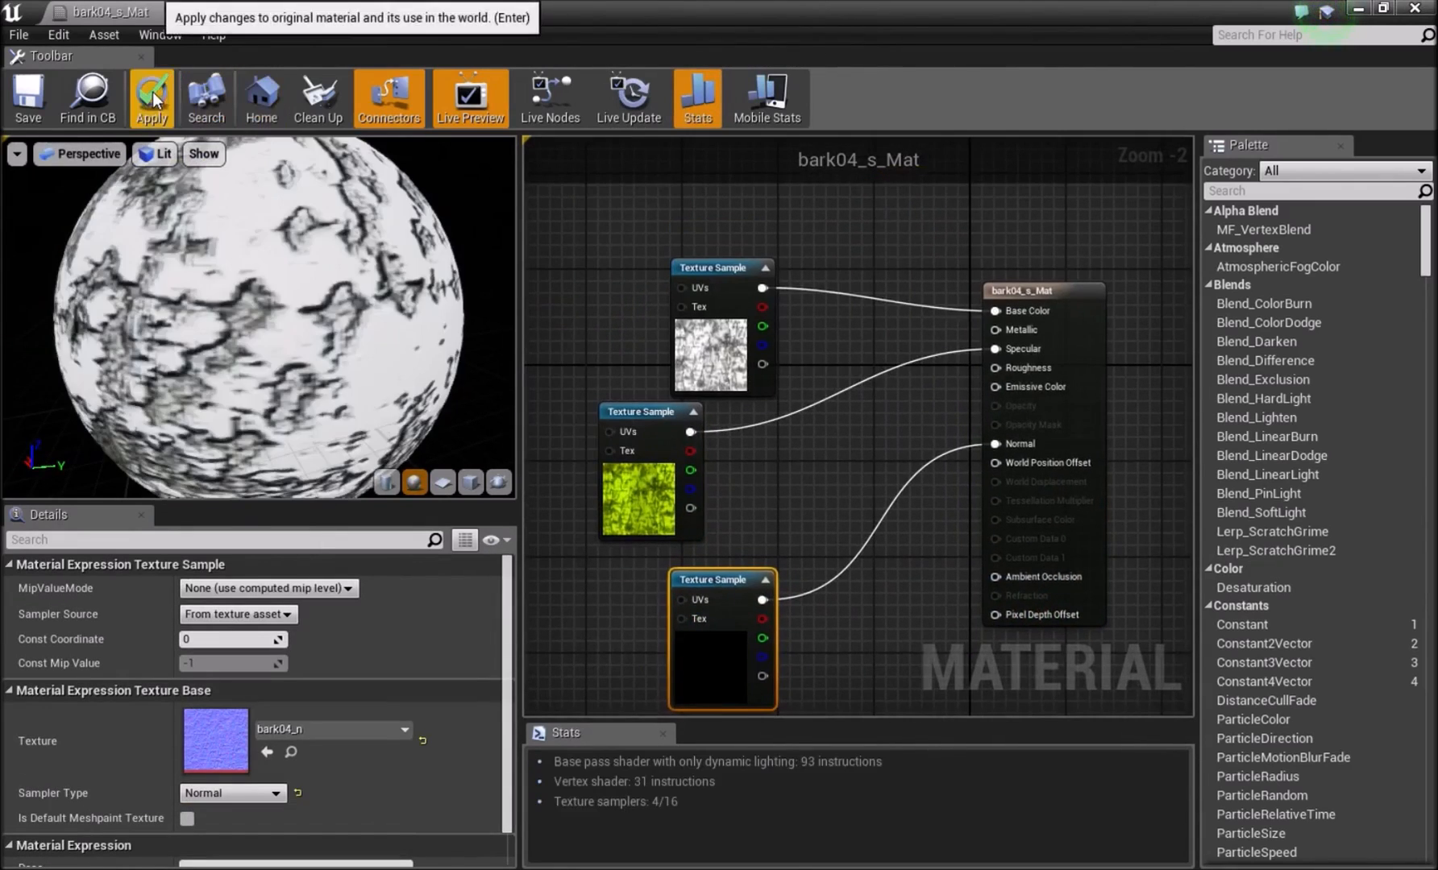
Add a scalar parameter above the texture samples and connect it to the Roughness input.
{"action": "right_click_drag", "start_coordinate": [854, 288], "coordinate": [769, 333]}
{"action": "key", "text": "s"}
{"action": "left_click", "coordinate": [698, 238]}
{"action": "left_click_drag", "start_coordinate": [759, 279], "coordinate": [911, 414]}
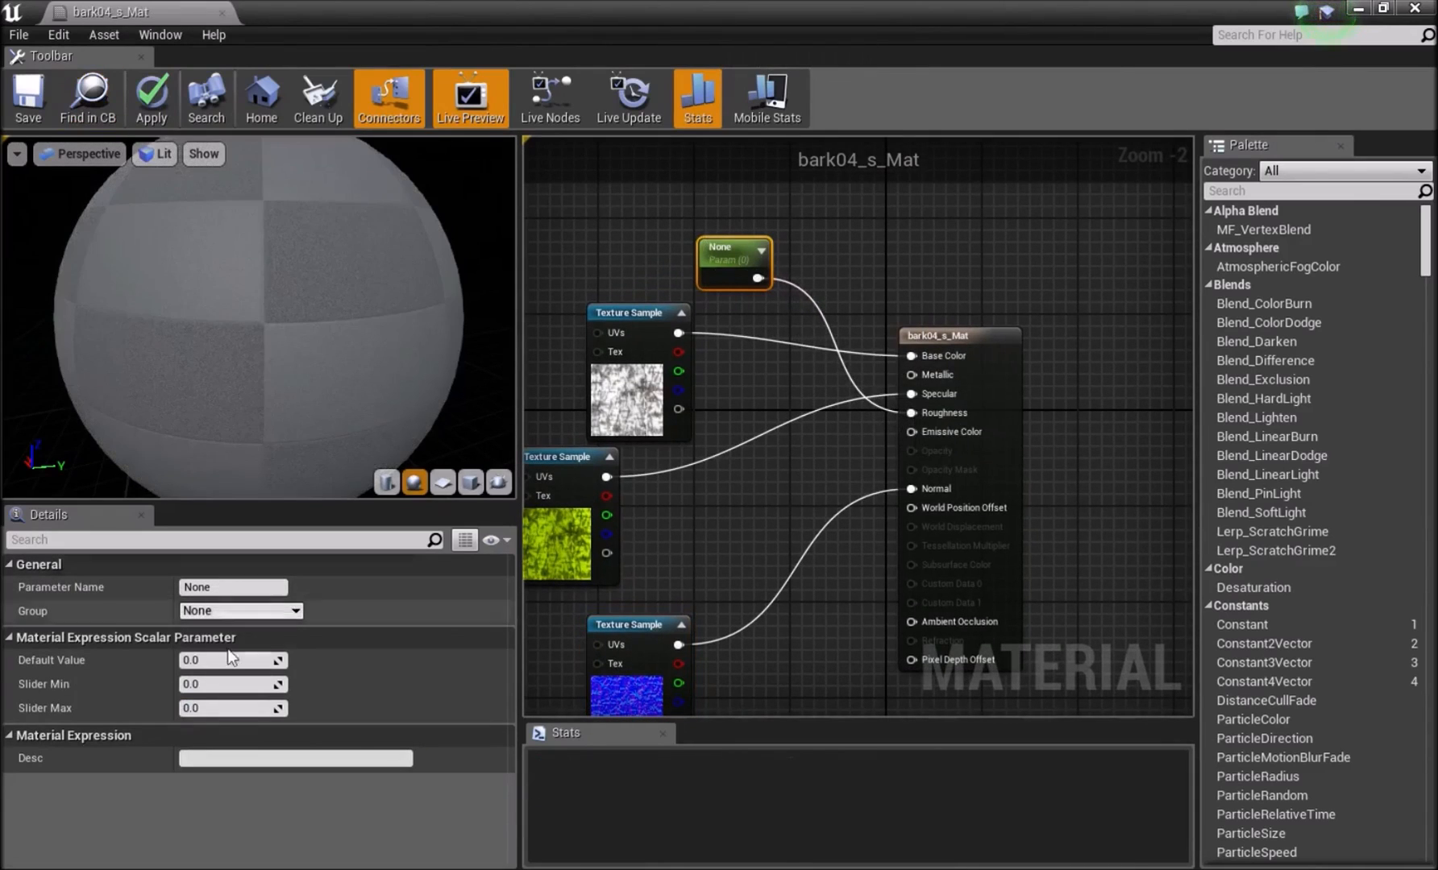
Name the scalar parameter Roughness, apply the bark04_s_Mat changes and minimize the material editor.
{"action": "left_click", "coordinate": [226, 586]}
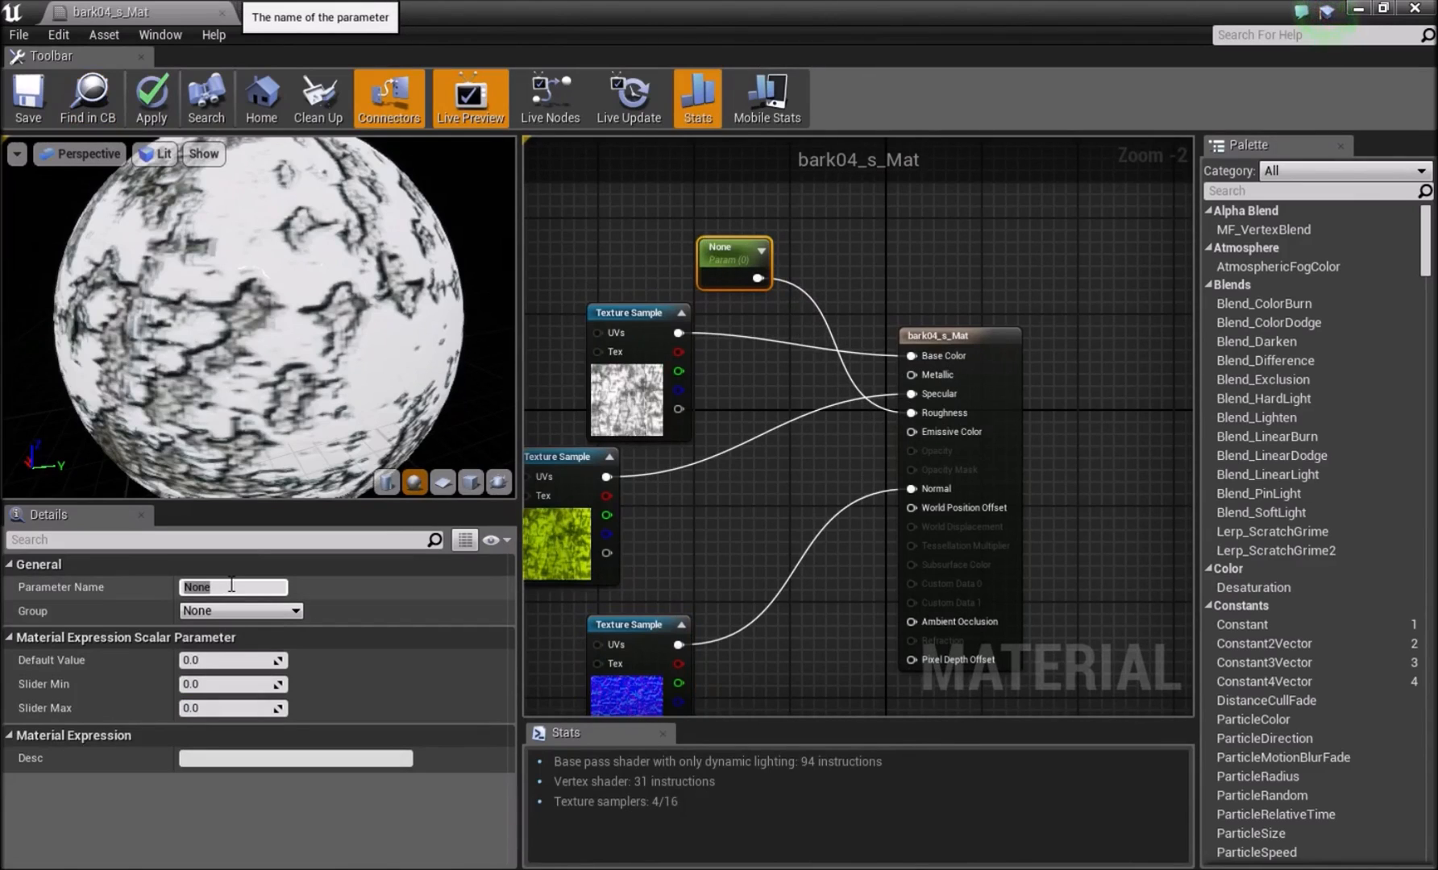
{"action": "type", "text": "R"}
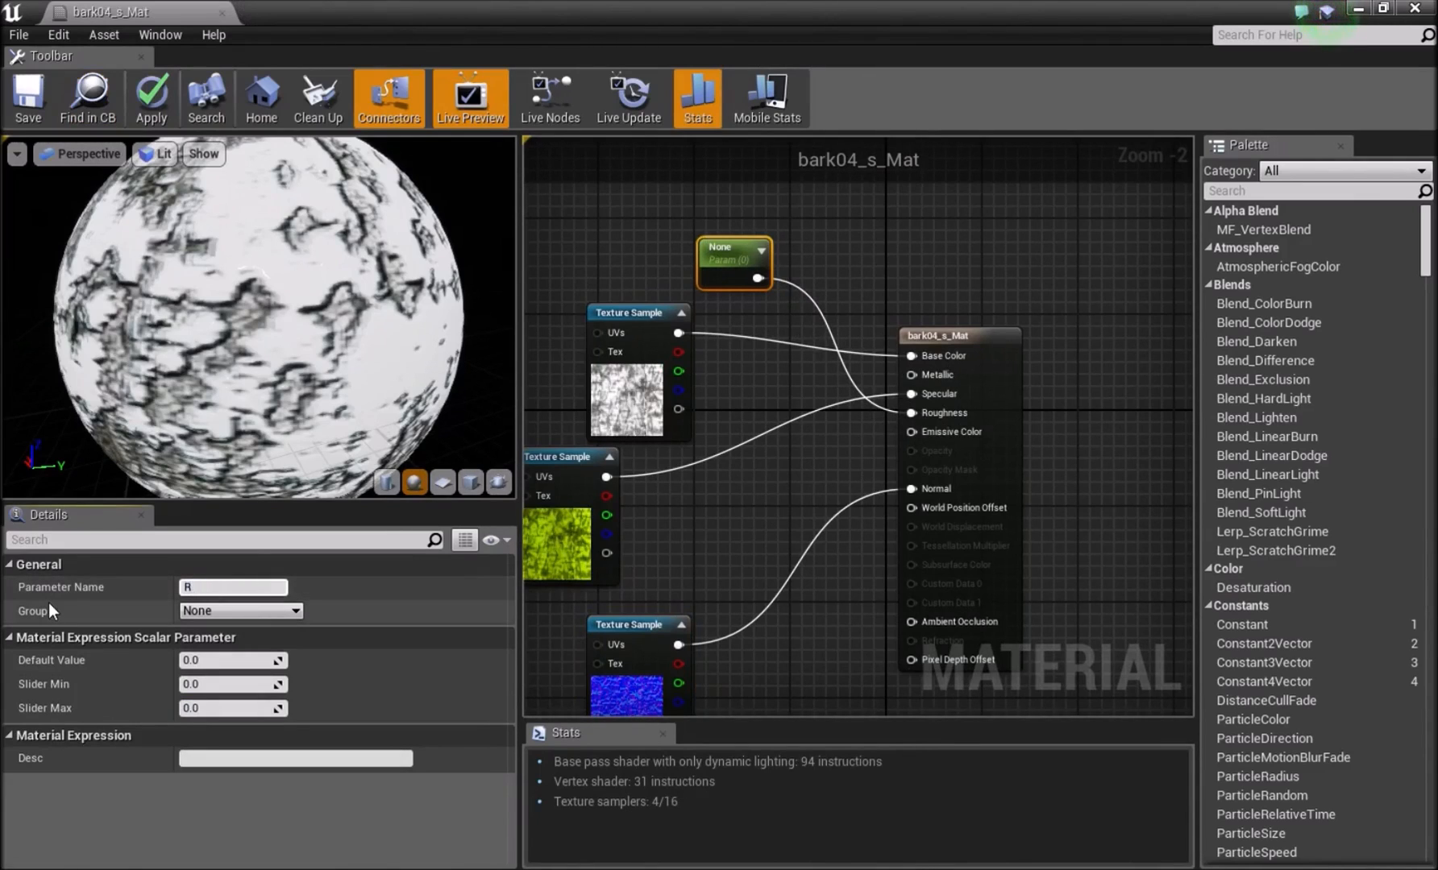
{"action": "type", "text": "oughness"}
{"action": "key", "text": "Return"}
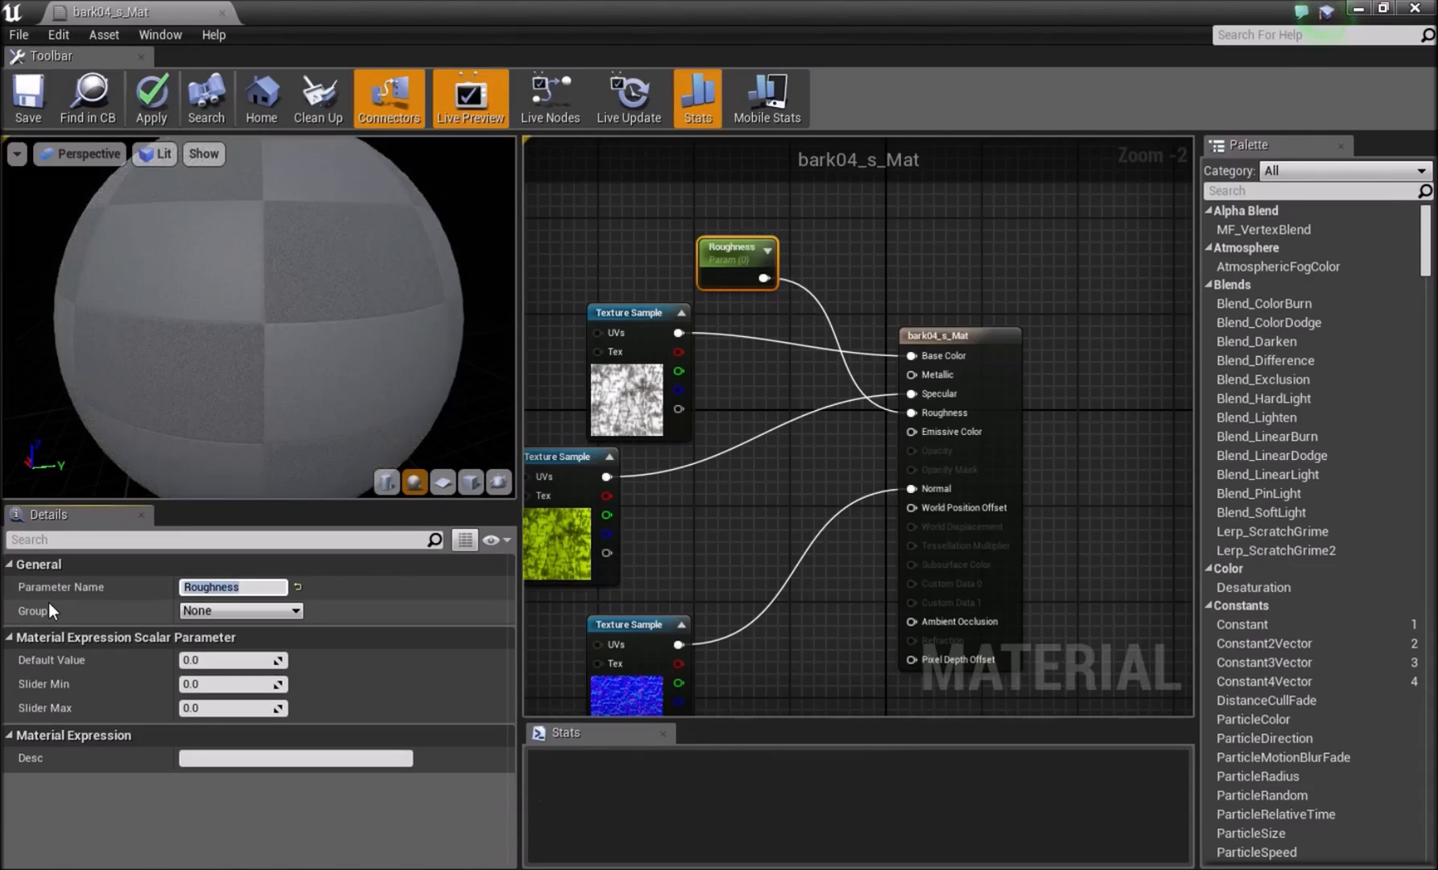
{"action": "left_click", "coordinate": [701, 500]}
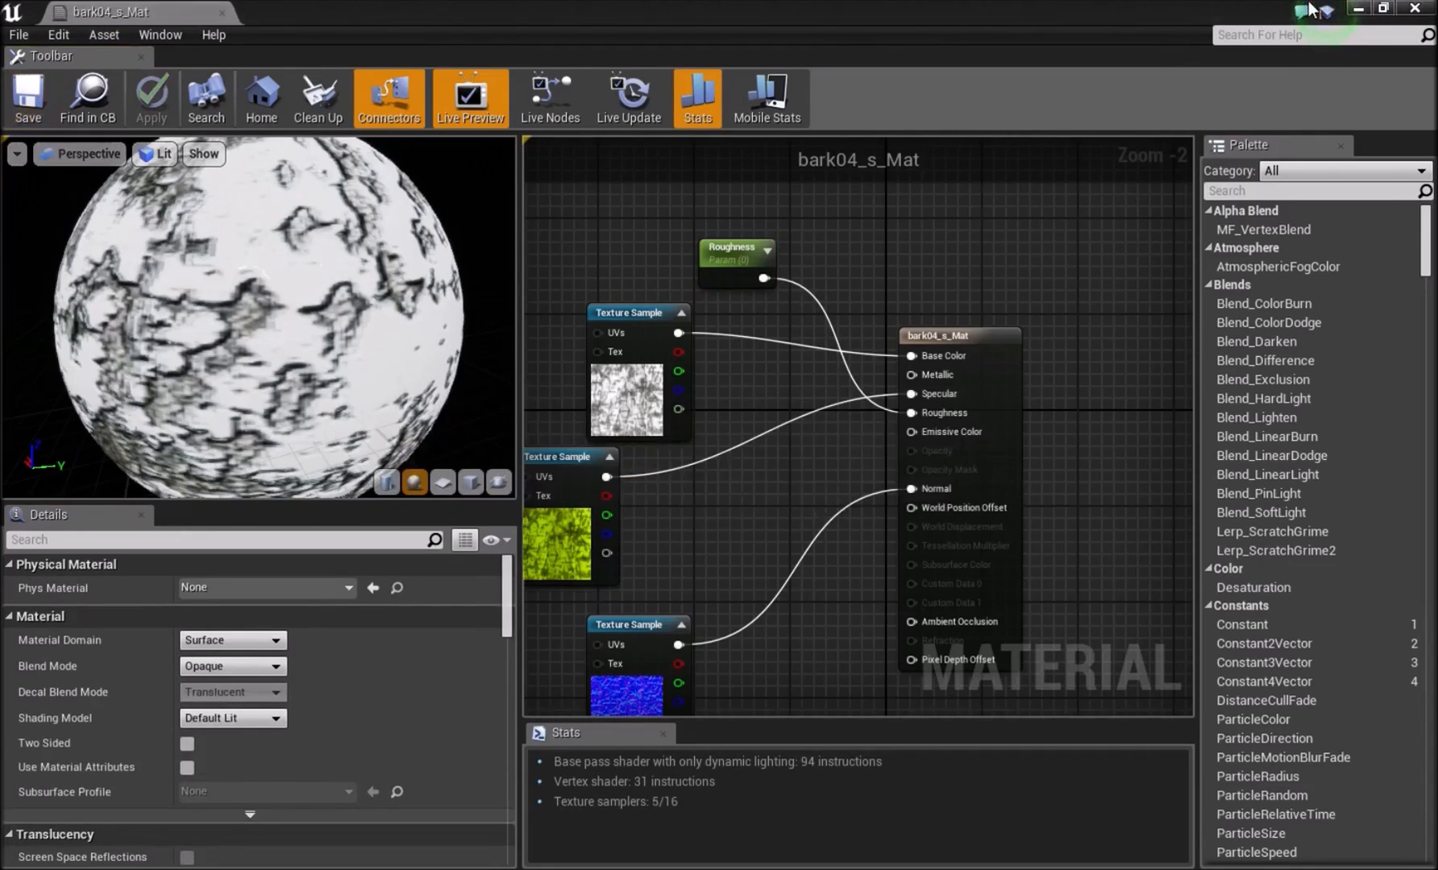
{"action": "left_click", "coordinate": [1359, 10]}
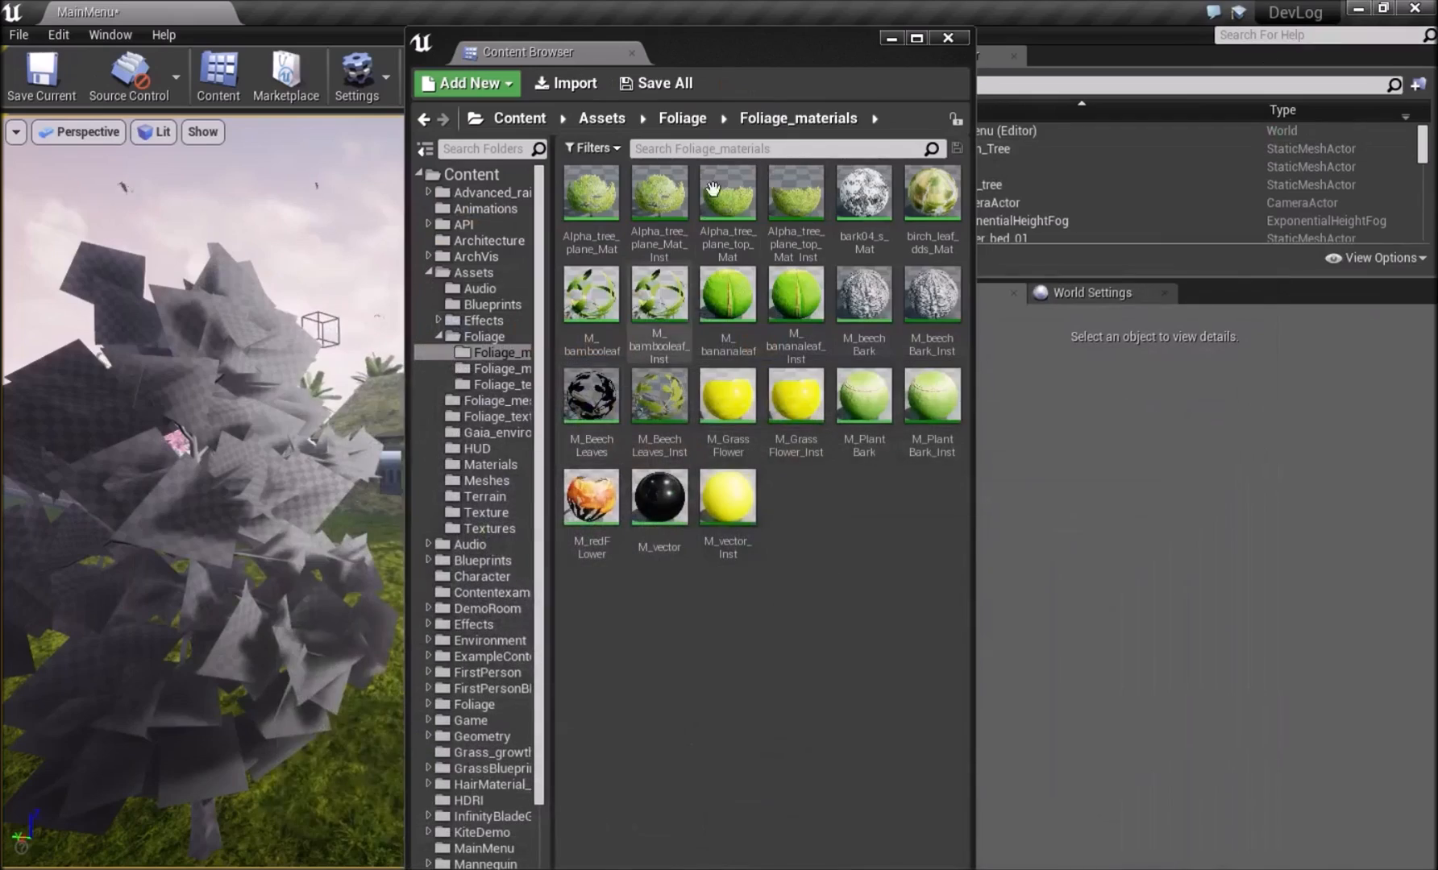
Open birch_leaf_dds_Mat and move its Texture Sample farther from the result node.
{"action": "left_click_drag", "start_coordinate": [730, 49], "coordinate": [966, 82]}
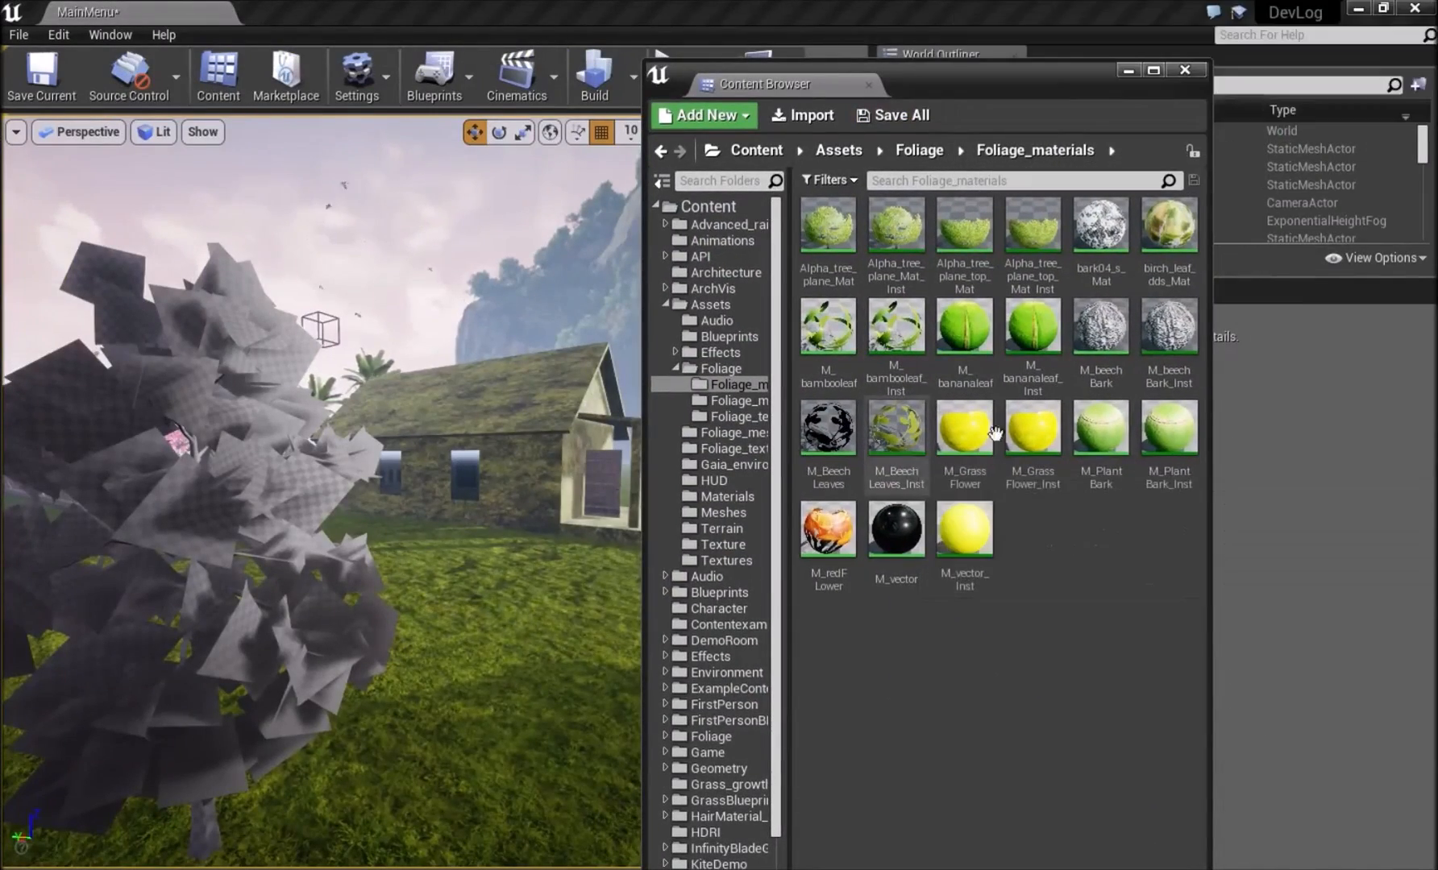
{"action": "double_click", "coordinate": [1166, 243]}
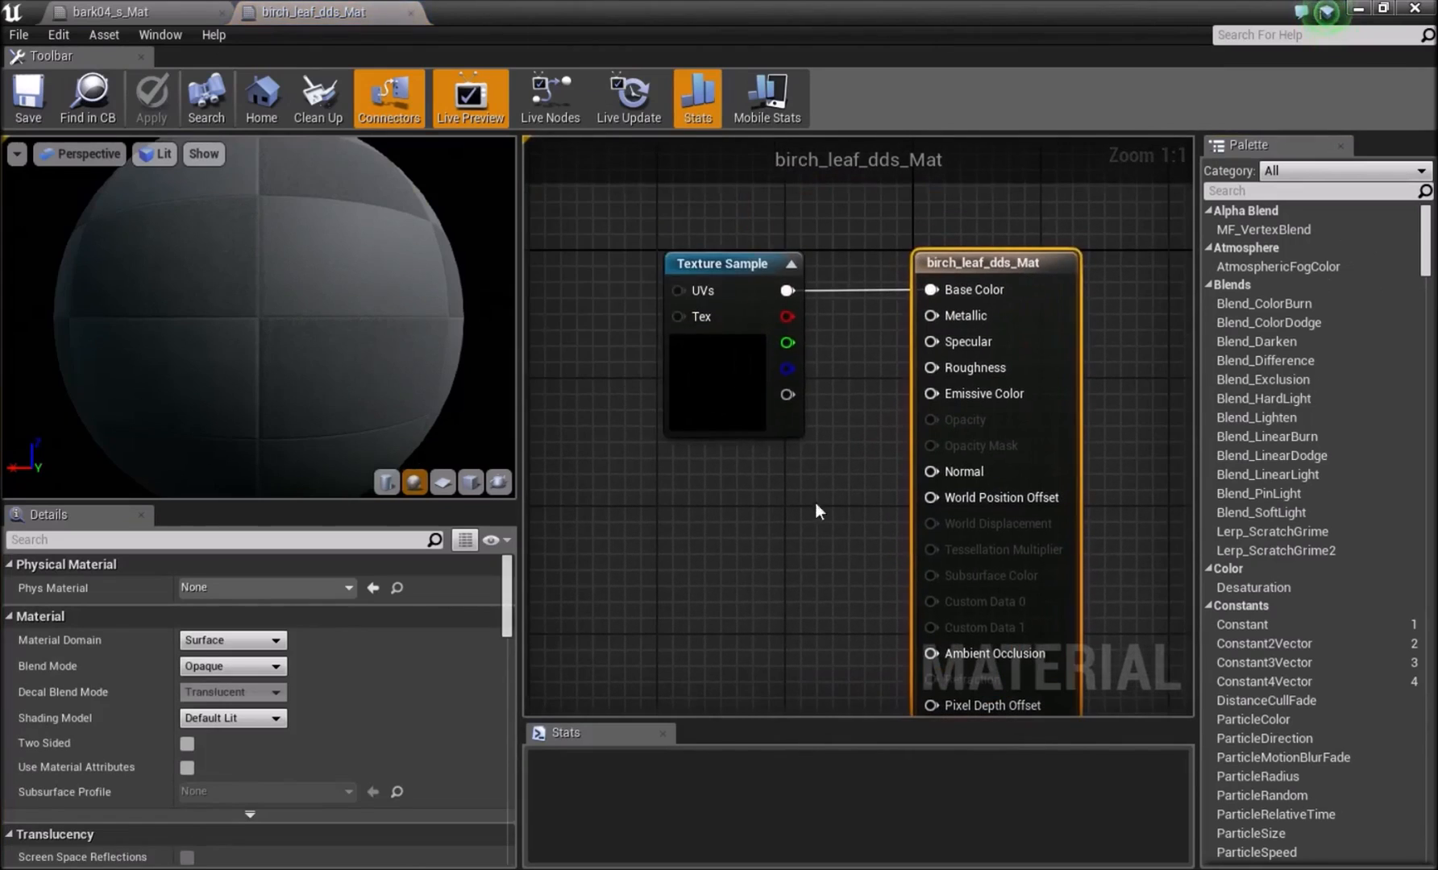
{"action": "left_click_drag", "start_coordinate": [756, 409], "coordinate": [671, 410]}
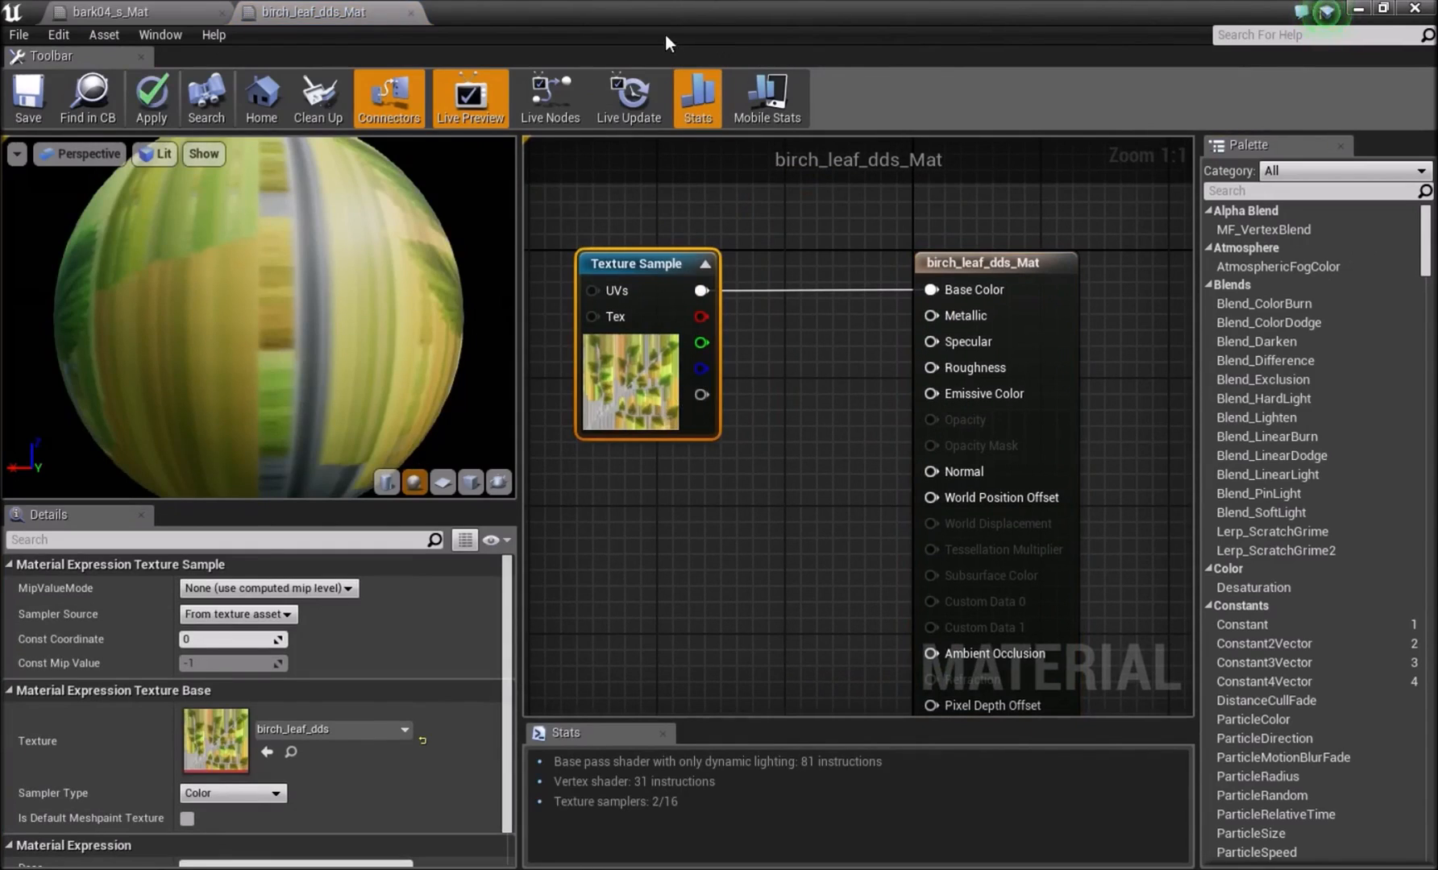
Open the M_BeechLeaves material and spread out its Texture Sample and parameter nodes so the wiring is readable.
{"action": "left_click_drag", "start_coordinate": [661, 13], "coordinate": [581, 328]}
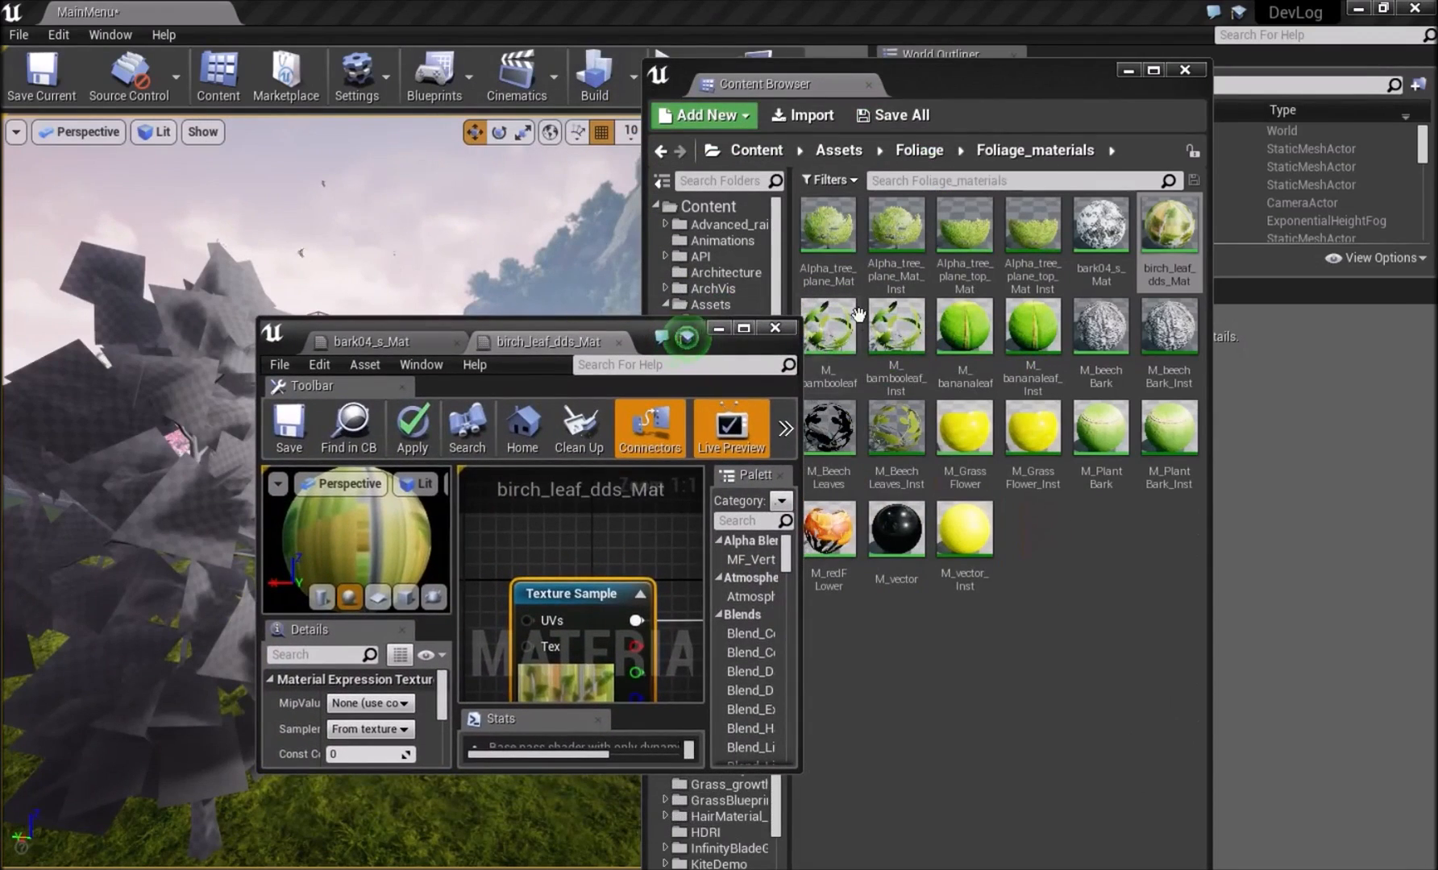
{"action": "double_click", "coordinate": [826, 429]}
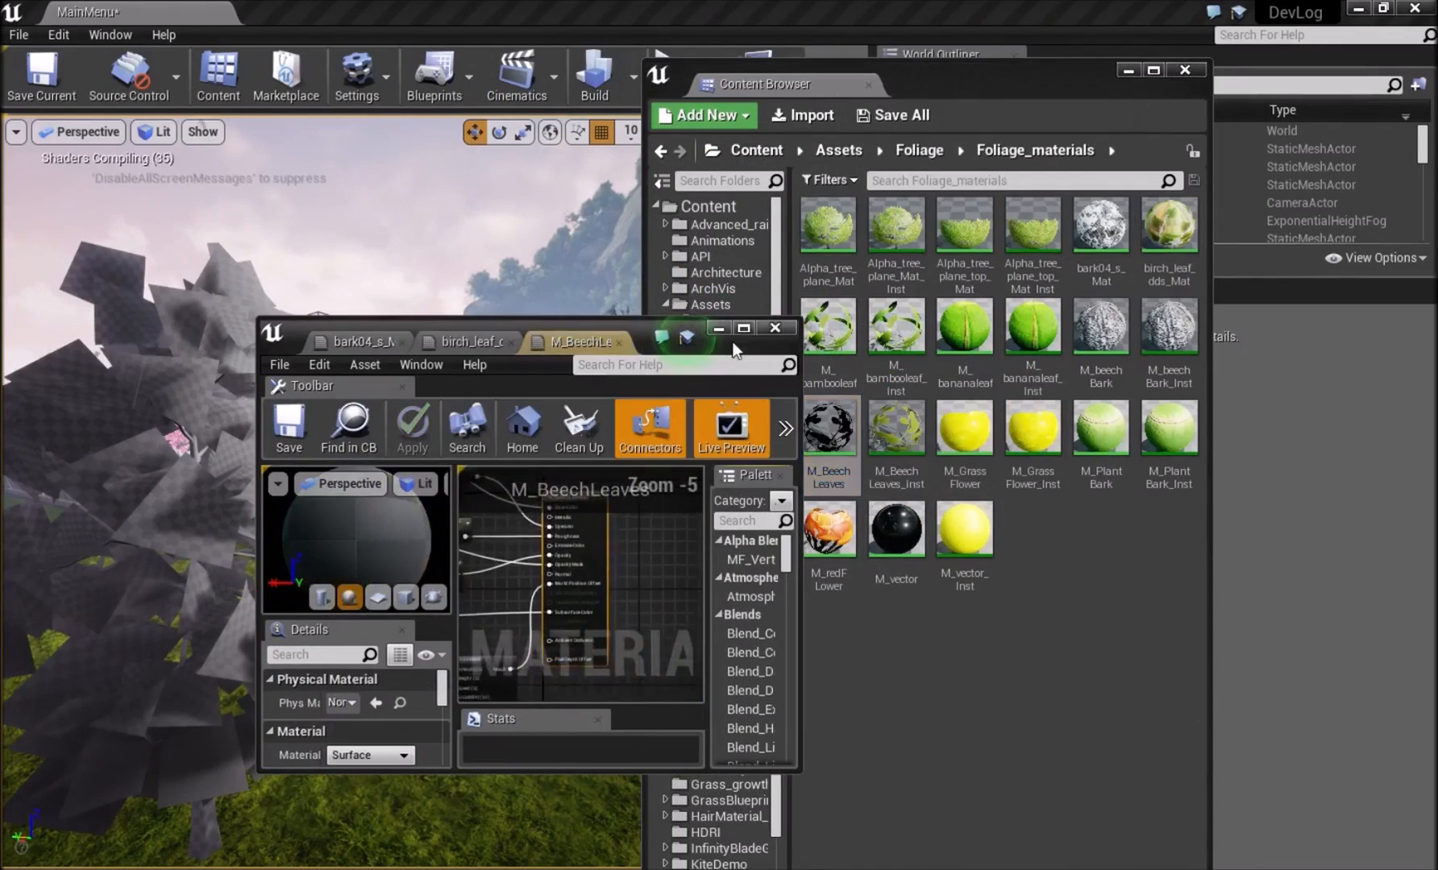
{"action": "left_click", "coordinate": [743, 328]}
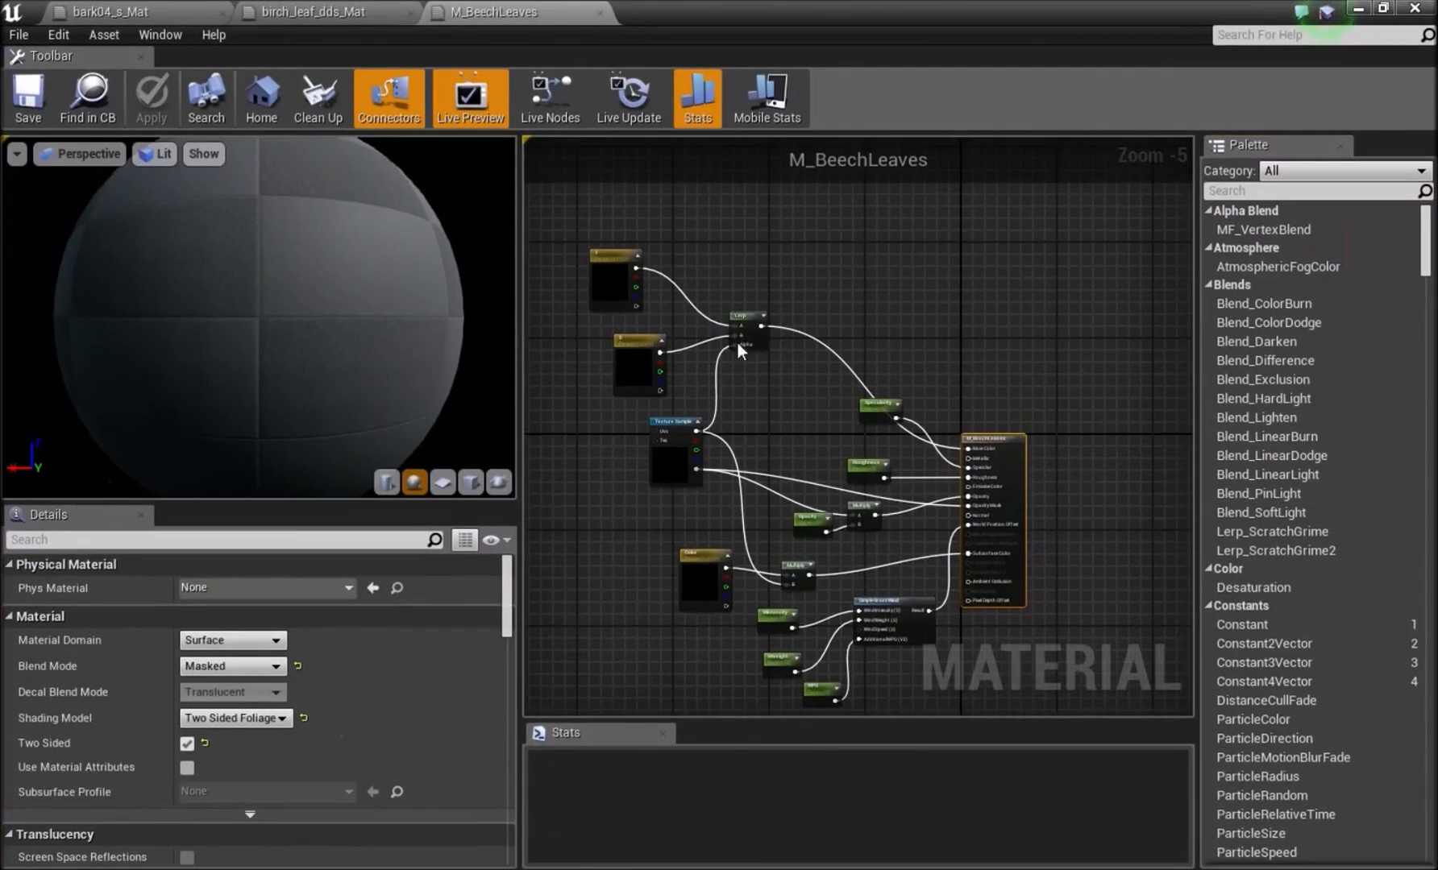
{"action": "left_click_drag", "start_coordinate": [670, 428], "coordinate": [622, 429]}
{"action": "left_click", "coordinate": [856, 390]}
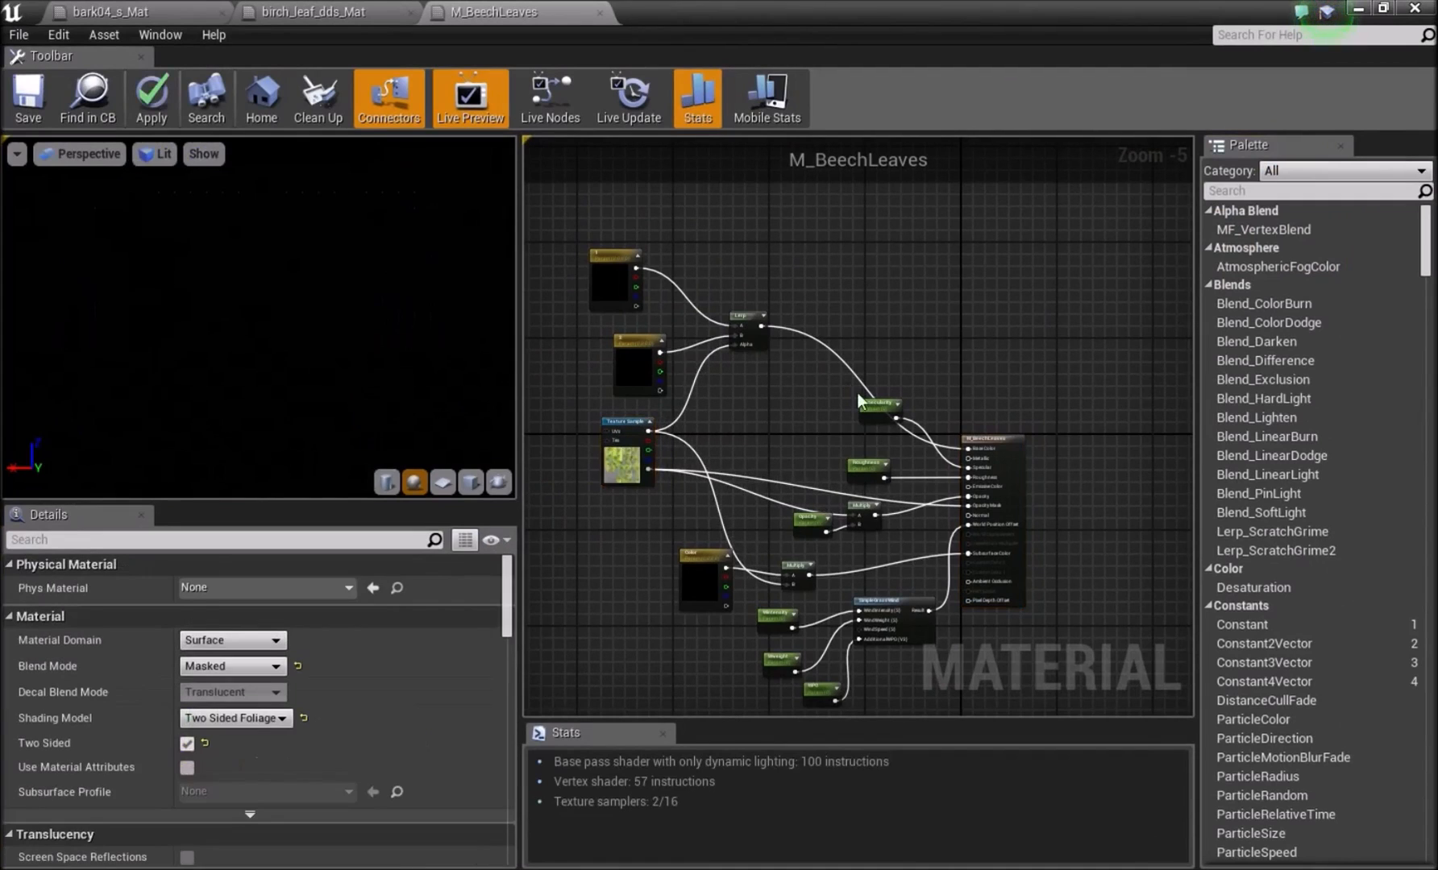
{"action": "left_click_drag", "start_coordinate": [880, 405], "coordinate": [892, 323]}
{"action": "left_click_drag", "start_coordinate": [863, 464], "coordinate": [850, 421]}
{"action": "left_click", "coordinate": [798, 459]}
{"action": "right_click_drag", "start_coordinate": [798, 458], "coordinate": [795, 396]}
{"action": "right_click_drag", "start_coordinate": [686, 325], "coordinate": [709, 440]}
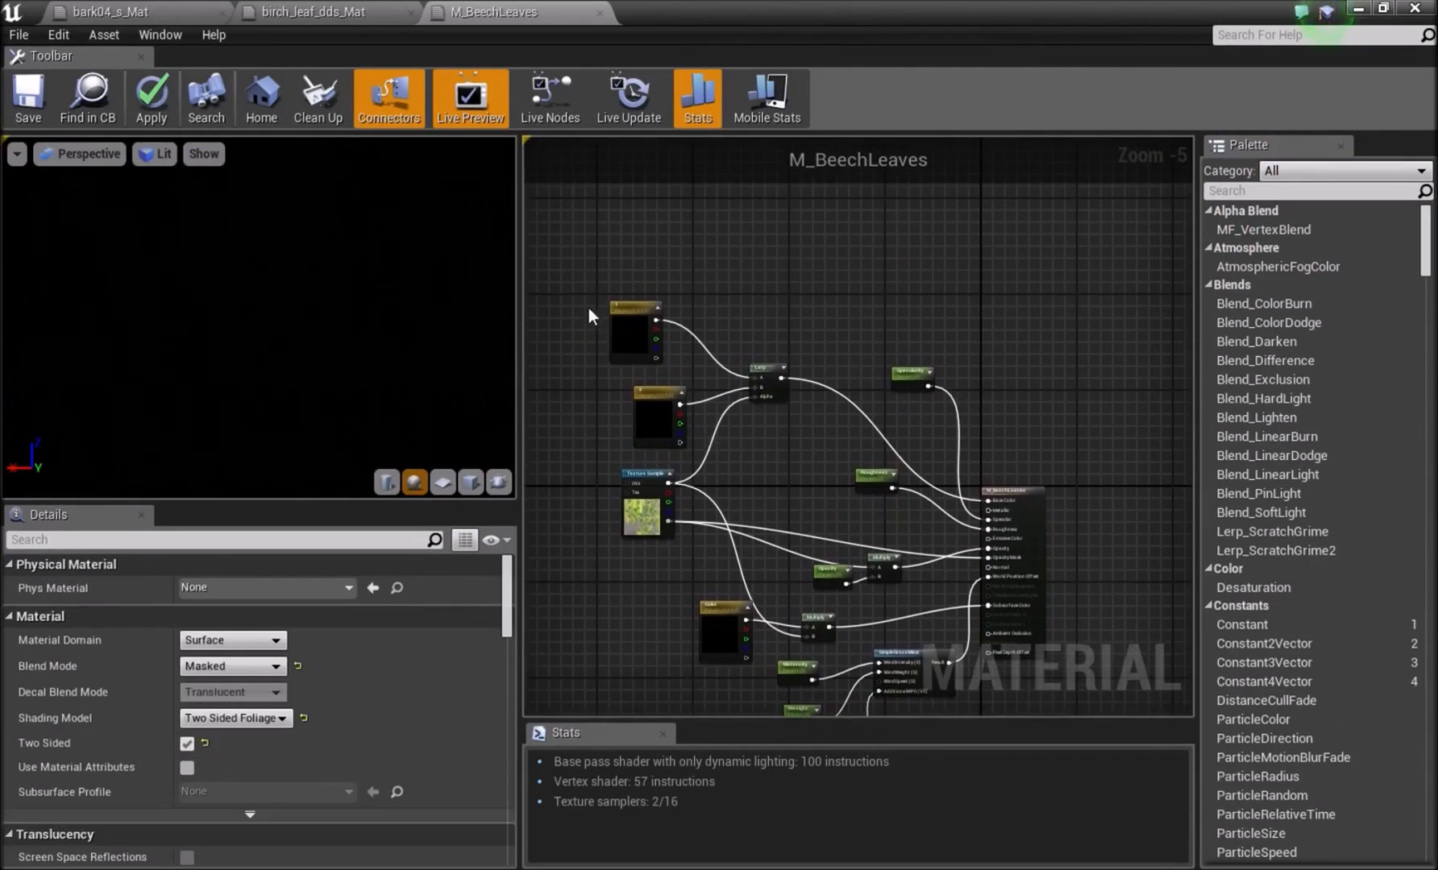
Copy all the M_BeechLeaves nodes feeding the result node and return to the birch_leaf_dds_Mat graph.
{"action": "left_click_drag", "start_coordinate": [875, 591], "coordinate": [941, 526]}
{"action": "right_click_drag", "start_coordinate": [909, 553], "coordinate": [894, 615]}
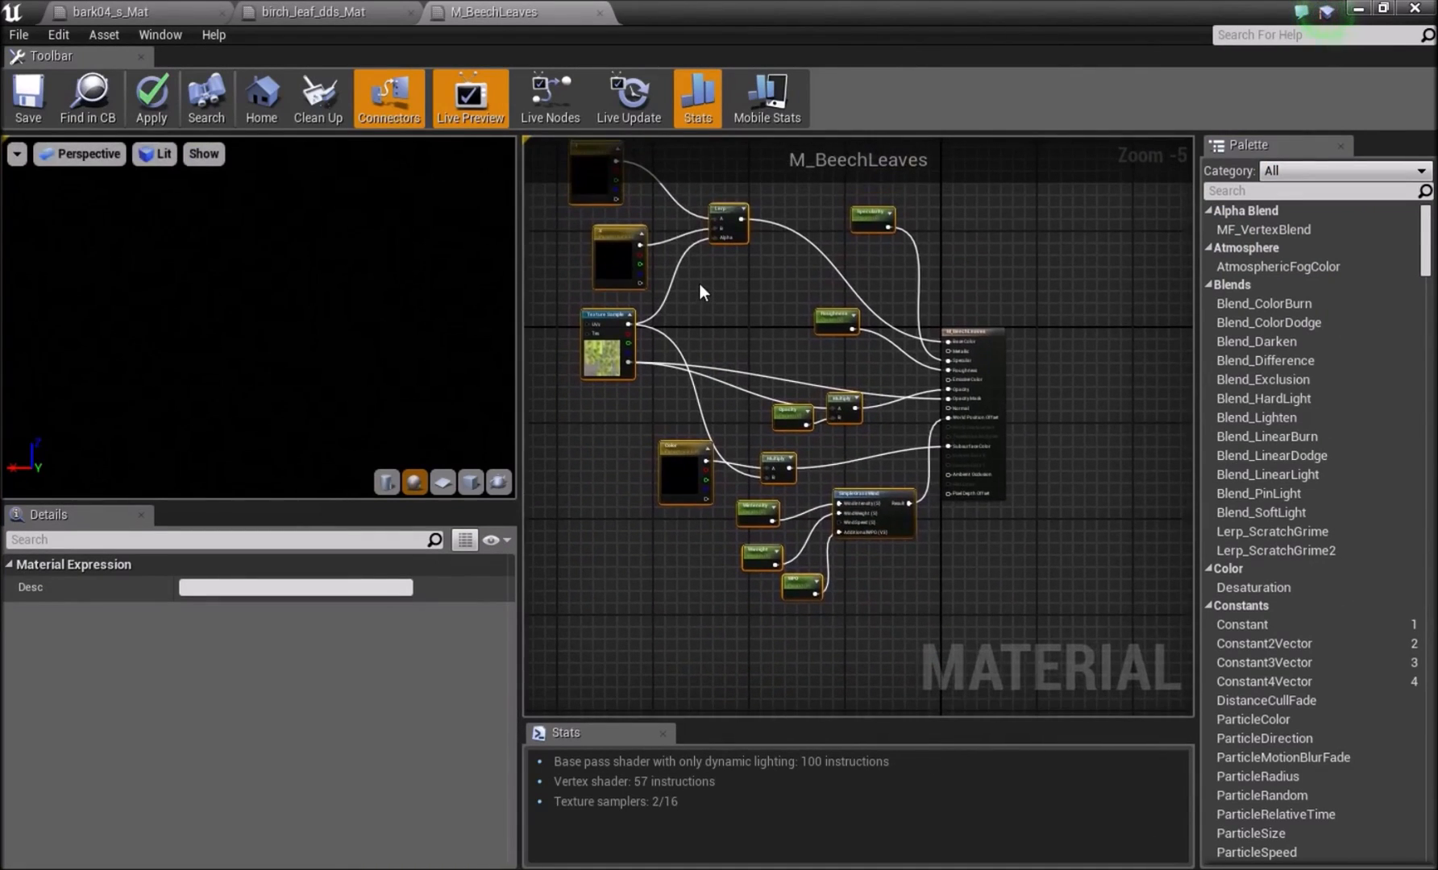
{"action": "left_click", "coordinate": [323, 10]}
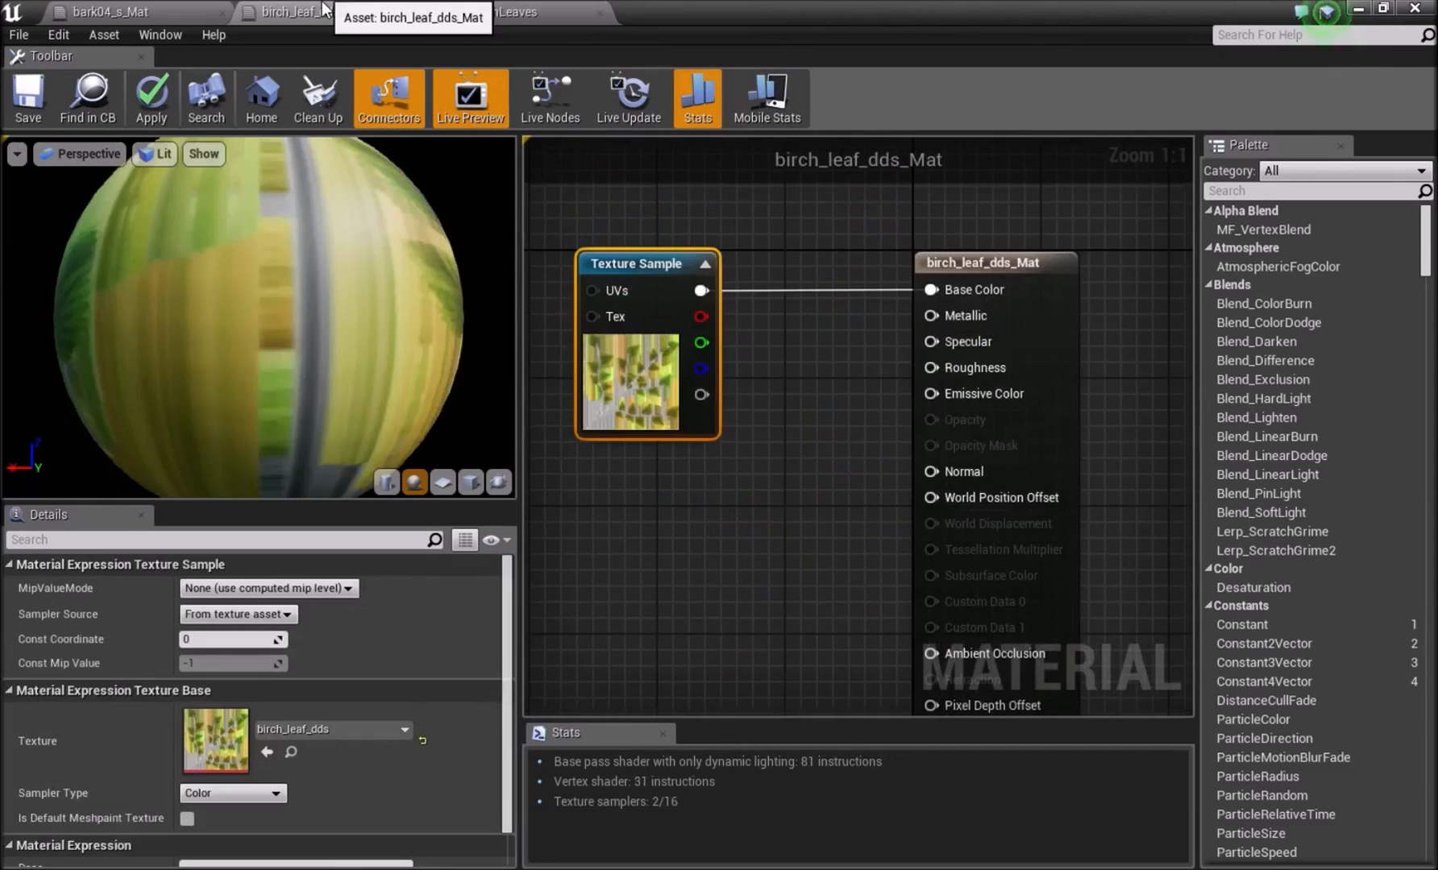
Disconnect the birch Texture Sample from Base Color and move it away from the result node.
{"action": "right_click_drag", "start_coordinate": [701, 318], "coordinate": [932, 327]}
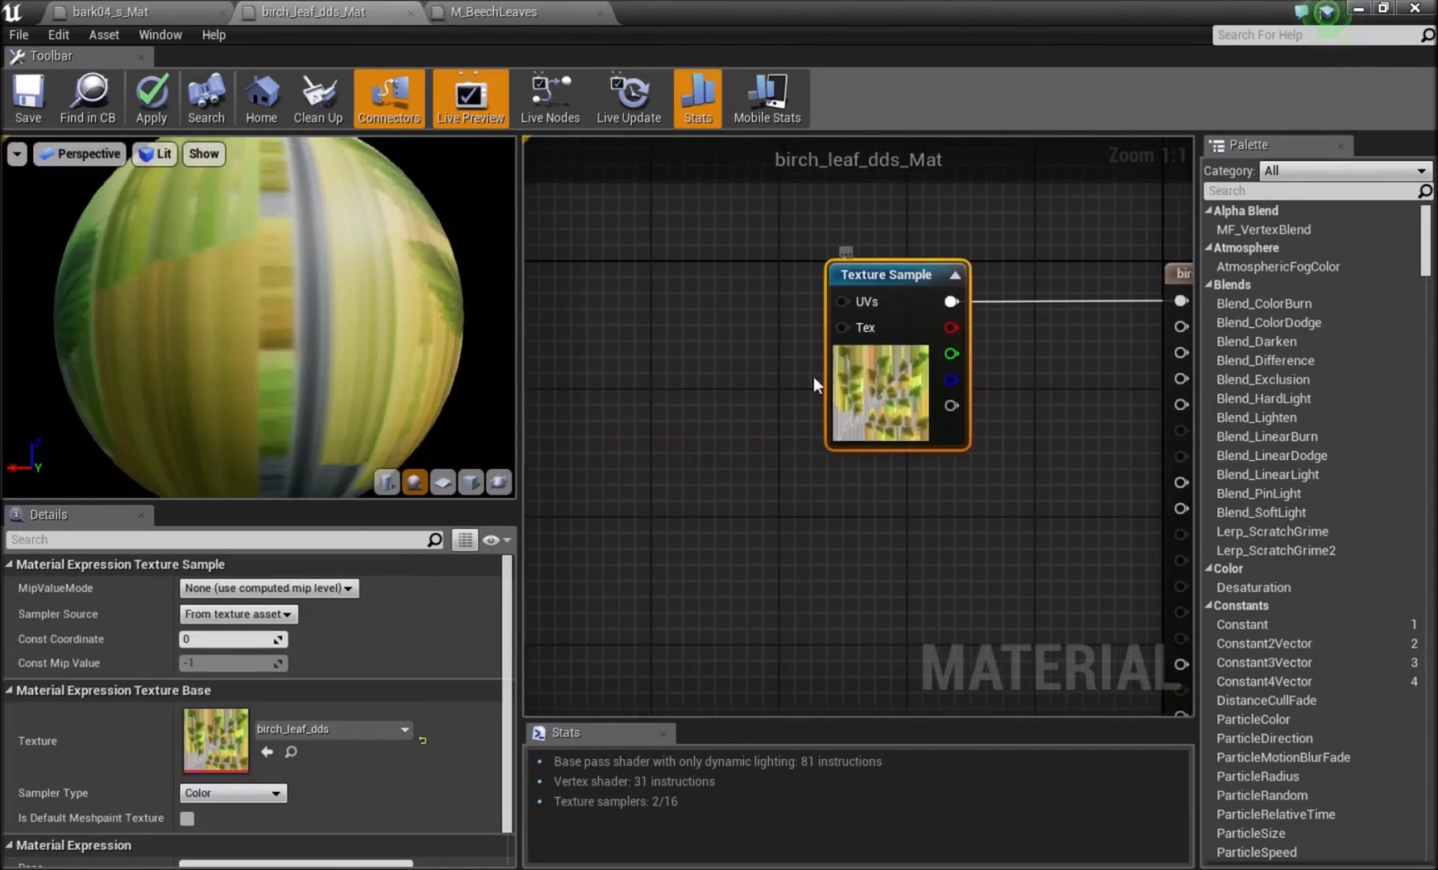
{"action": "left_click", "coordinate": [952, 303], "text": "alt"}
{"action": "scroll", "coordinate": [850, 306], "scroll_direction": "down", "scroll_amount": 5}
{"action": "left_click_drag", "start_coordinate": [844, 306], "coordinate": [720, 134]}
{"action": "right_click_drag", "start_coordinate": [729, 293], "coordinate": [812, 369]}
Paste the copied beech leaf nodes into birch_leaf_dds_Mat and shift them closer to the result node.
{"action": "key", "text": "ctrl+v"}
{"action": "right_click_drag", "start_coordinate": [893, 393], "coordinate": [884, 431]}
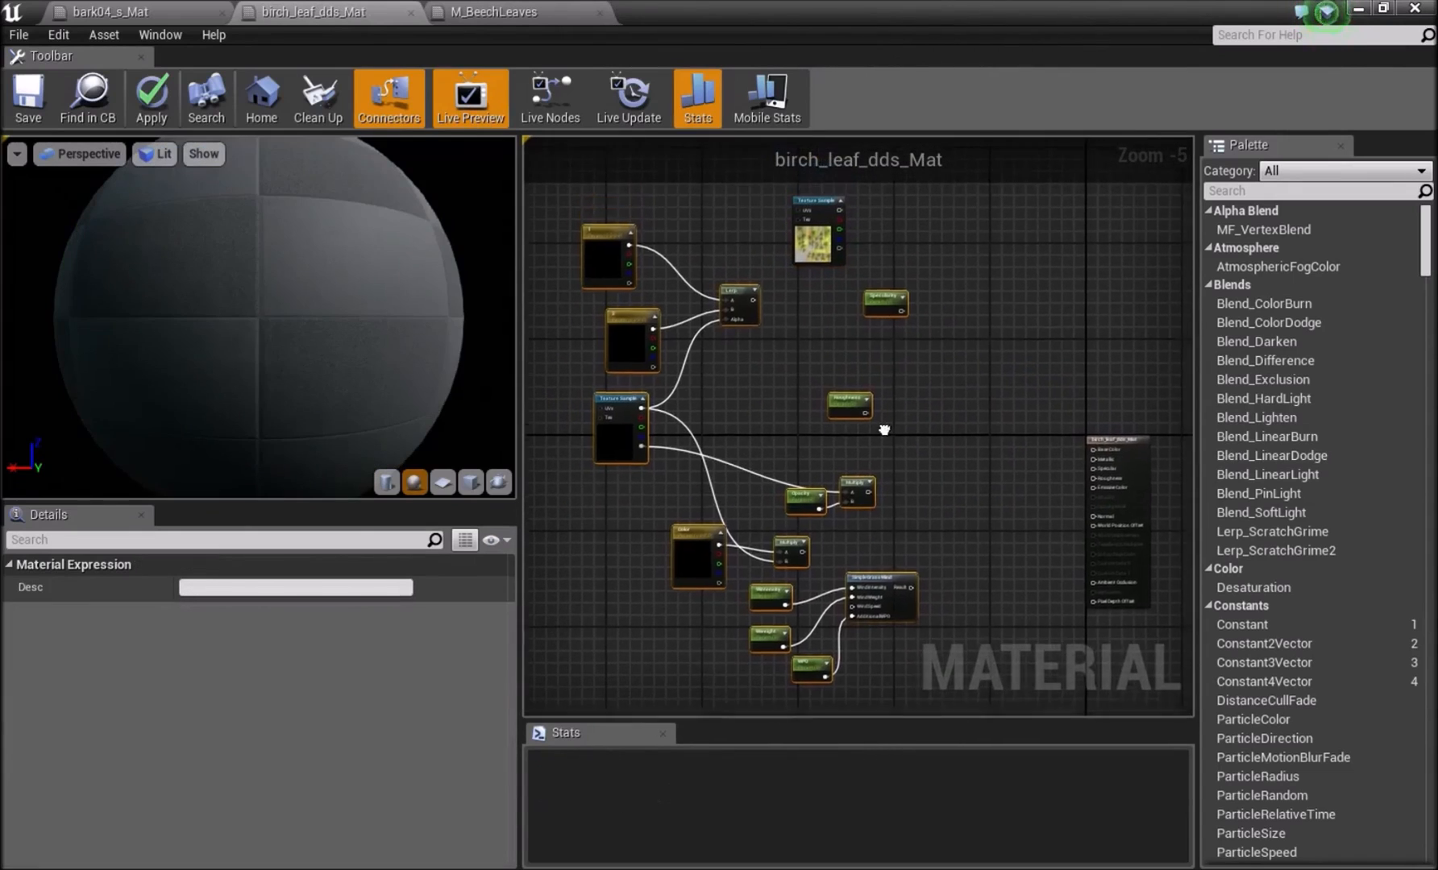
{"action": "left_click_drag", "start_coordinate": [886, 303], "coordinate": [970, 401]}
{"action": "left_click", "coordinate": [985, 465]}
Connect the Specularity parameter to the Specular input and the Roughness parameter to the Roughness input.
{"action": "right_click_drag", "start_coordinate": [989, 467], "coordinate": [776, 413]}
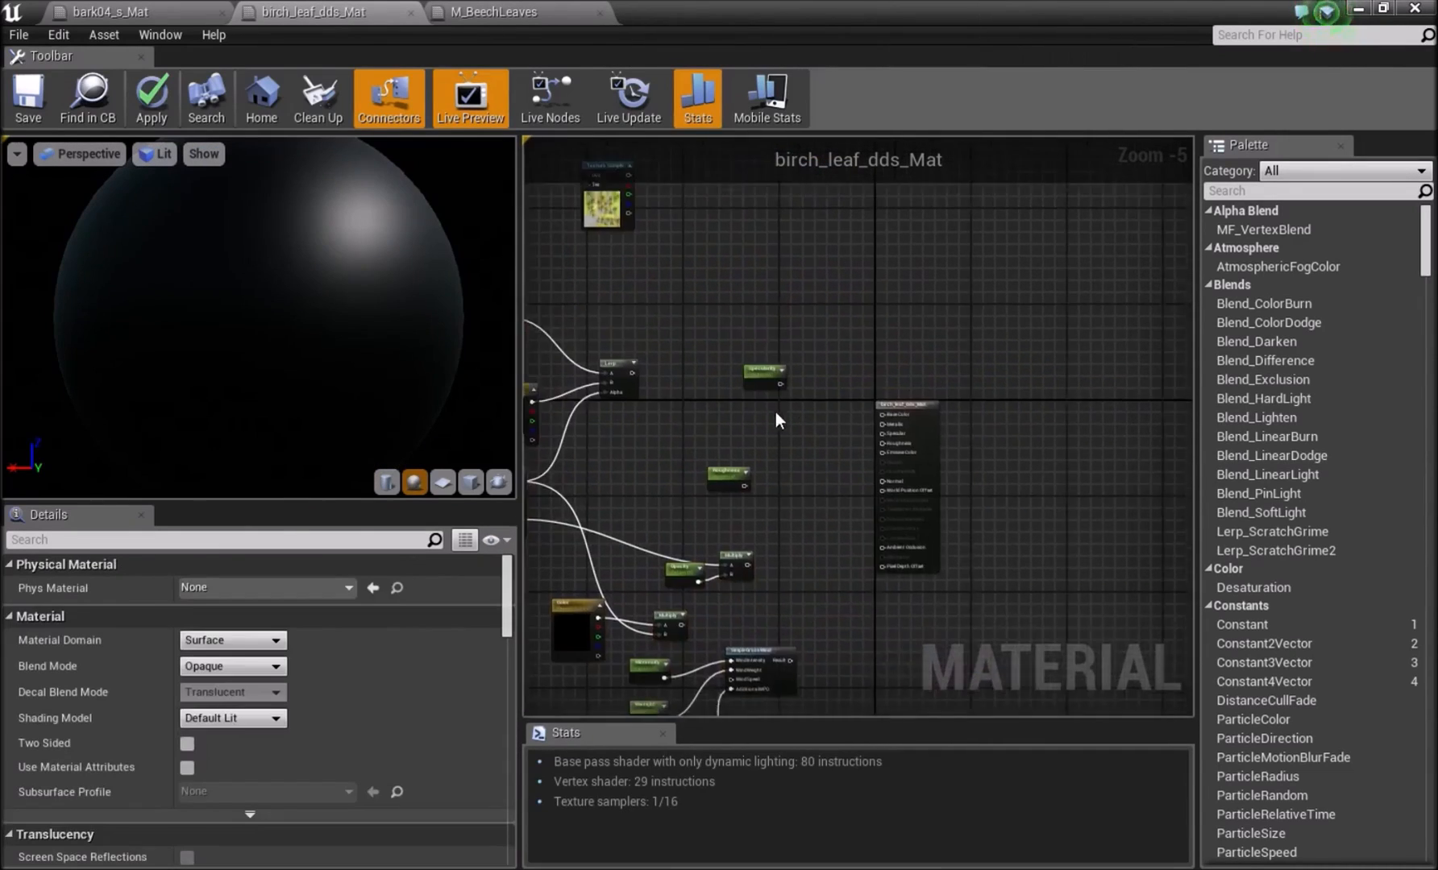
{"action": "scroll", "coordinate": [776, 412], "scroll_direction": "up", "scroll_amount": 5}
{"action": "left_click_drag", "start_coordinate": [757, 311], "coordinate": [838, 317]}
{"action": "left_click", "coordinate": [779, 397]}
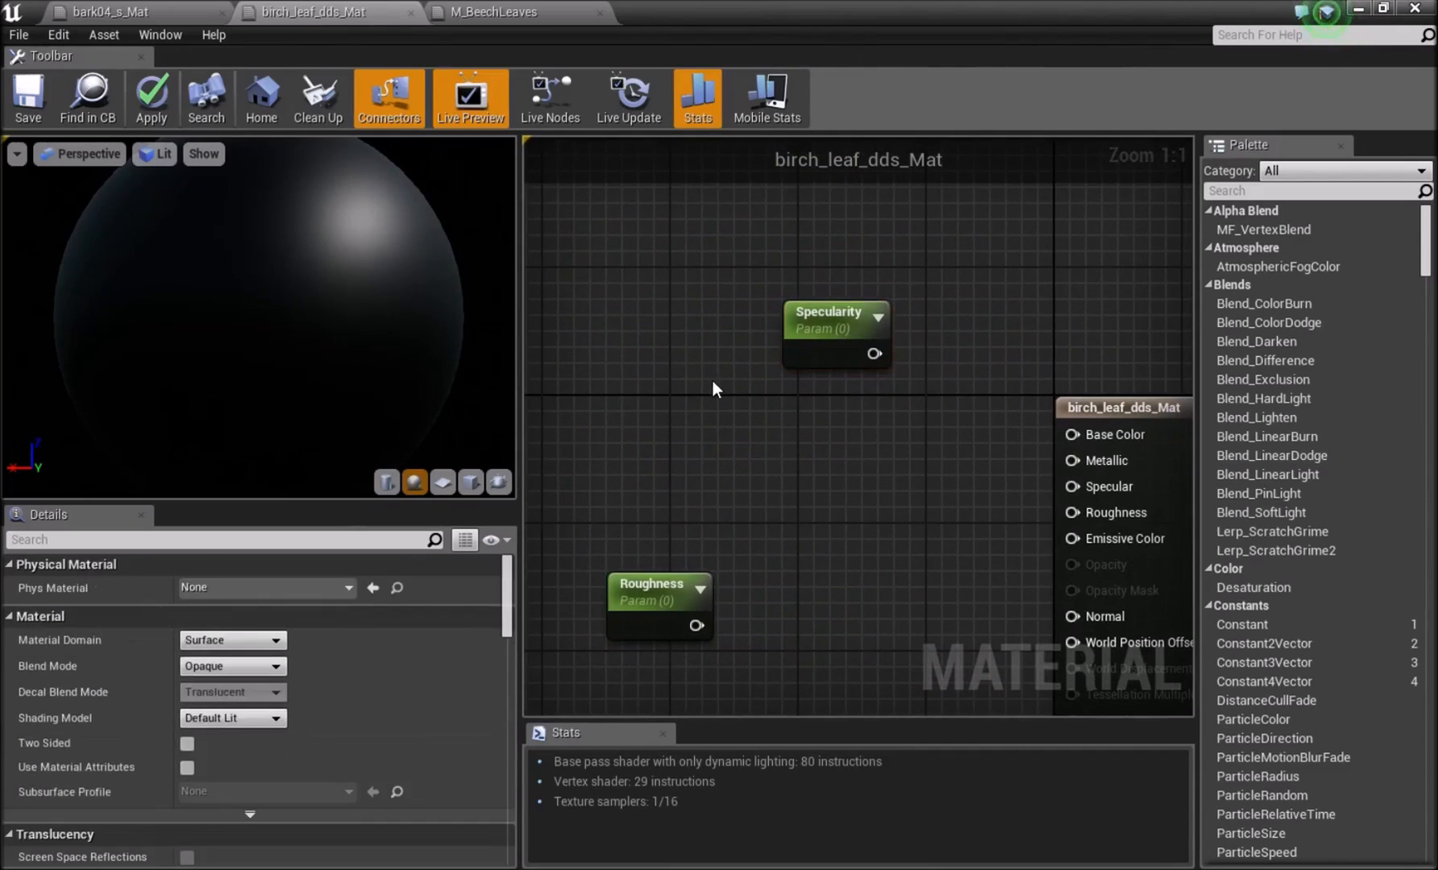
{"action": "left_click", "coordinate": [713, 384]}
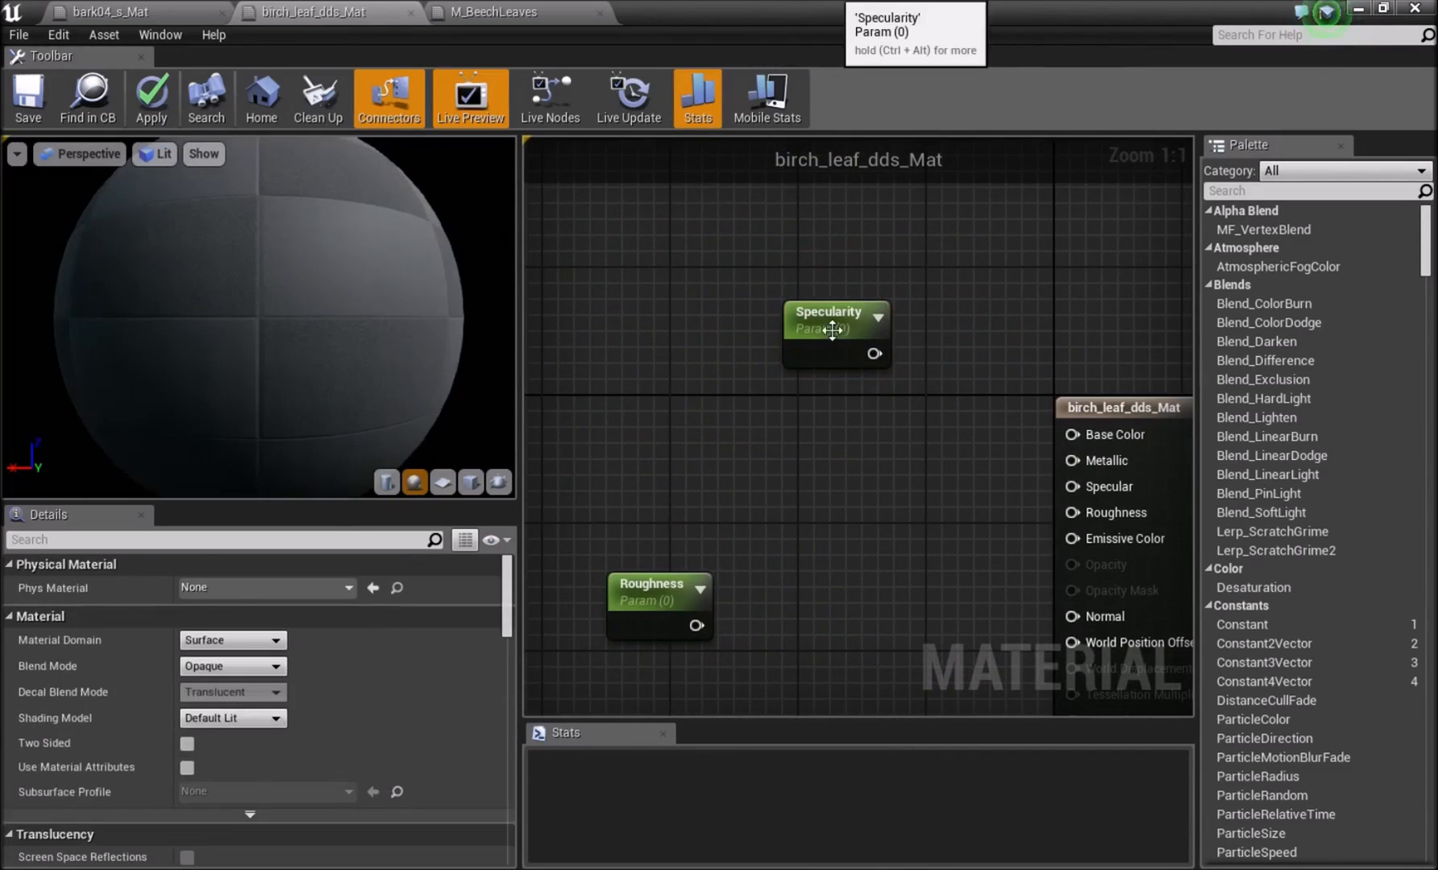
{"action": "left_click", "coordinate": [824, 339]}
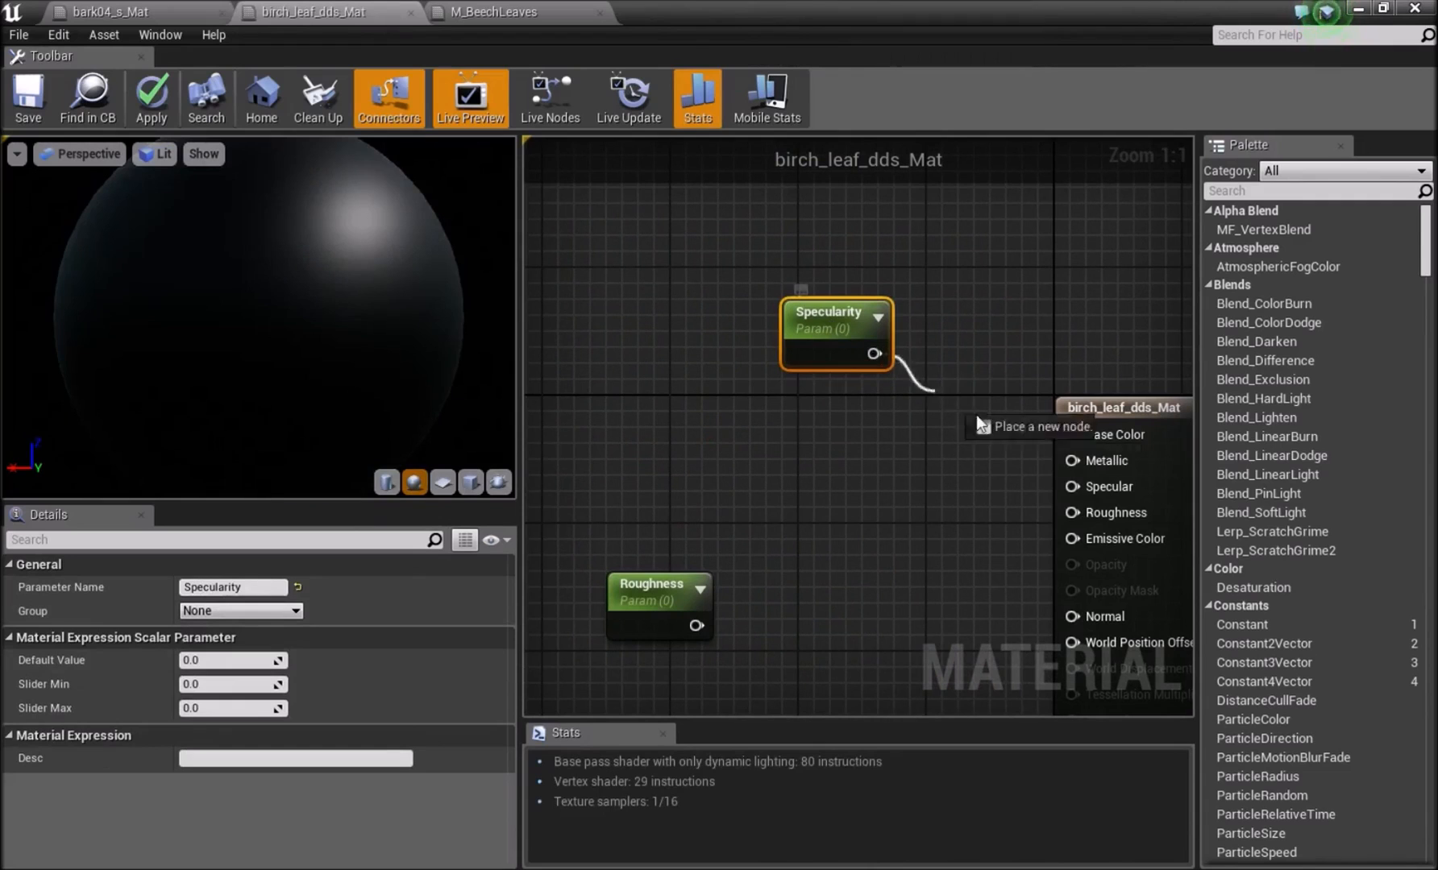
{"action": "left_click_drag", "start_coordinate": [1070, 486], "coordinate": [1073, 490]}
{"action": "left_click_drag", "start_coordinate": [687, 621], "coordinate": [1074, 514]}
{"action": "scroll", "coordinate": [990, 398], "scroll_direction": "down", "scroll_amount": 5}
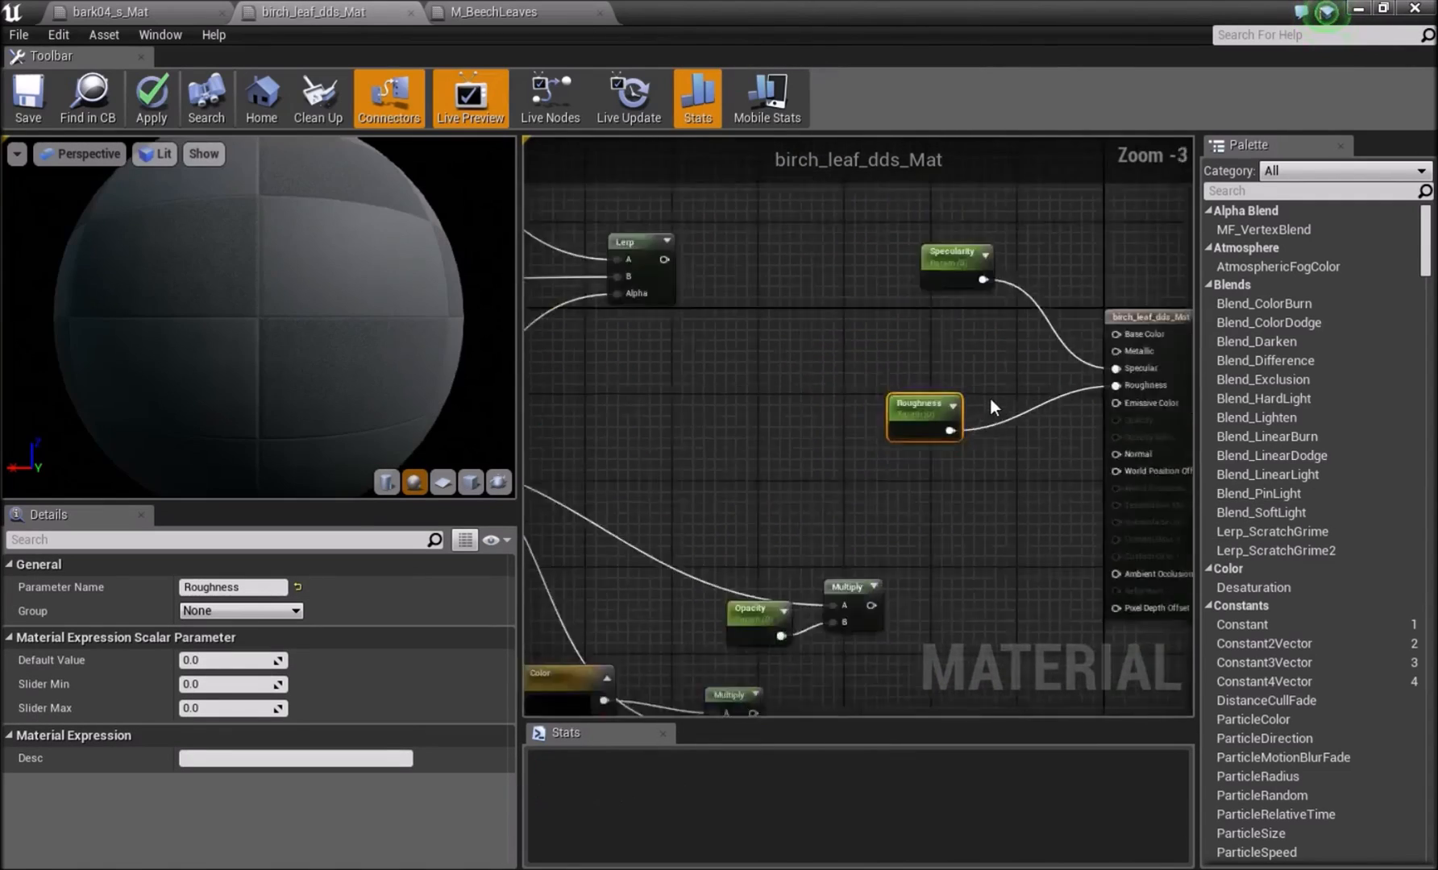
Move the pasted beech Texture Sample away from the Lerp and place the birch Texture Sample beside it.
{"action": "left_click", "coordinate": [731, 351]}
{"action": "right_click_drag", "start_coordinate": [731, 352], "coordinate": [835, 417]}
{"action": "left_click_drag", "start_coordinate": [698, 455], "coordinate": [667, 491]}
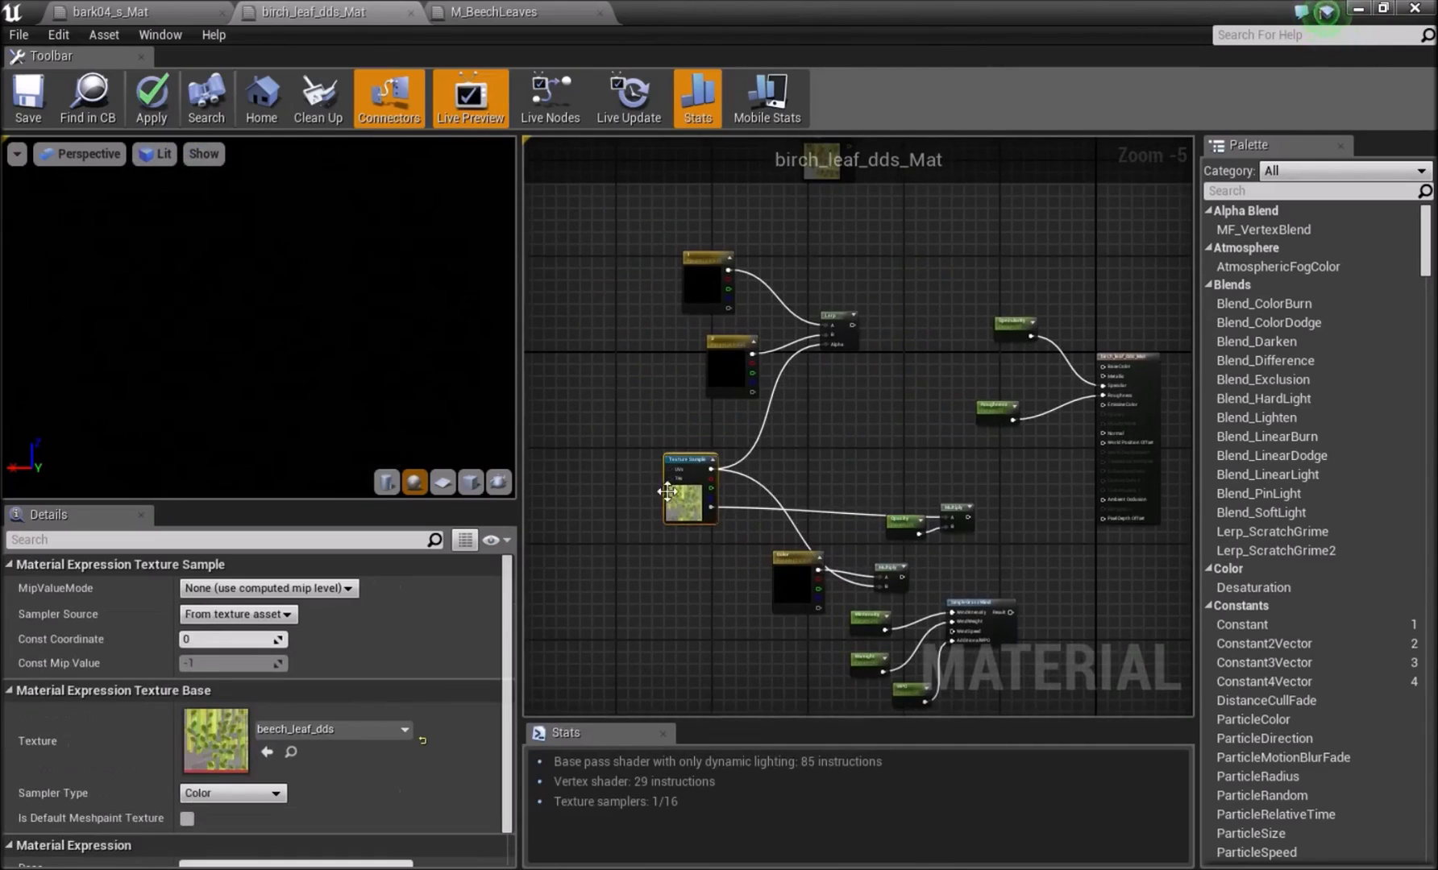
{"action": "right_click_drag", "start_coordinate": [815, 329], "coordinate": [801, 420]}
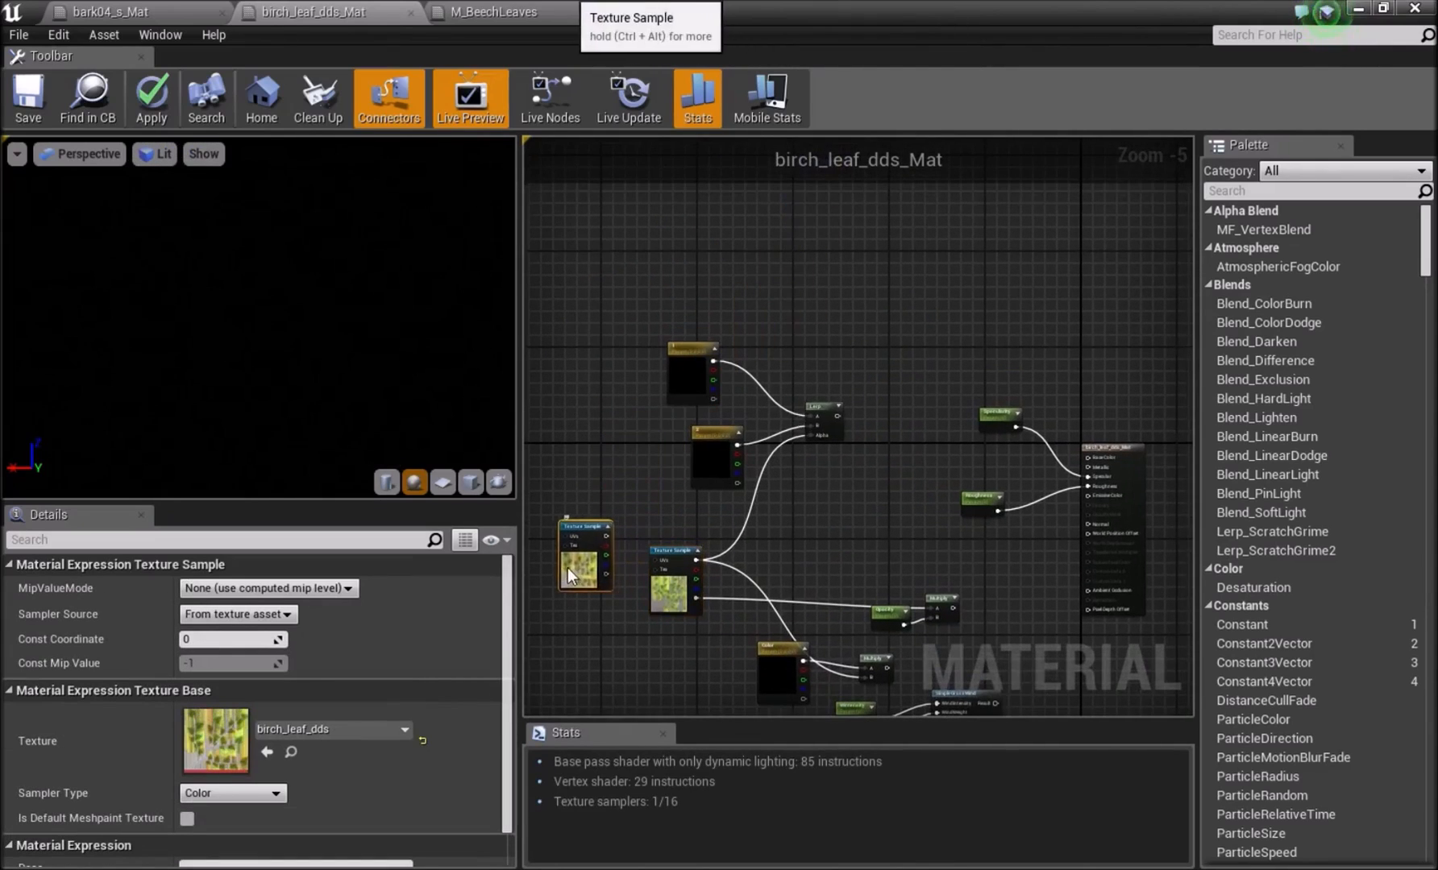
Assign the birch_leaf_dds texture to the pasted Texture Sample and delete the spare birch Texture Sample.
{"action": "left_click", "coordinate": [288, 753]}
{"action": "right_click_drag", "start_coordinate": [610, 627], "coordinate": [839, 546]}
{"action": "left_click", "coordinate": [566, 538]}
{"action": "left_click", "coordinate": [264, 755]}
{"action": "left_click", "coordinate": [743, 456]}
{"action": "key", "text": "Delete"}
Move vector parameters 1 and 2 farther from the Lerp and stack them in a column.
{"action": "right_click_drag", "start_coordinate": [937, 460], "coordinate": [909, 466]}
{"action": "scroll", "coordinate": [806, 390], "scroll_direction": "up", "scroll_amount": 2}
{"action": "left_click_drag", "start_coordinate": [759, 474], "coordinate": [739, 442]}
{"action": "left_click", "coordinate": [878, 448]}
{"action": "right_click_drag", "start_coordinate": [936, 375], "coordinate": [874, 507]}
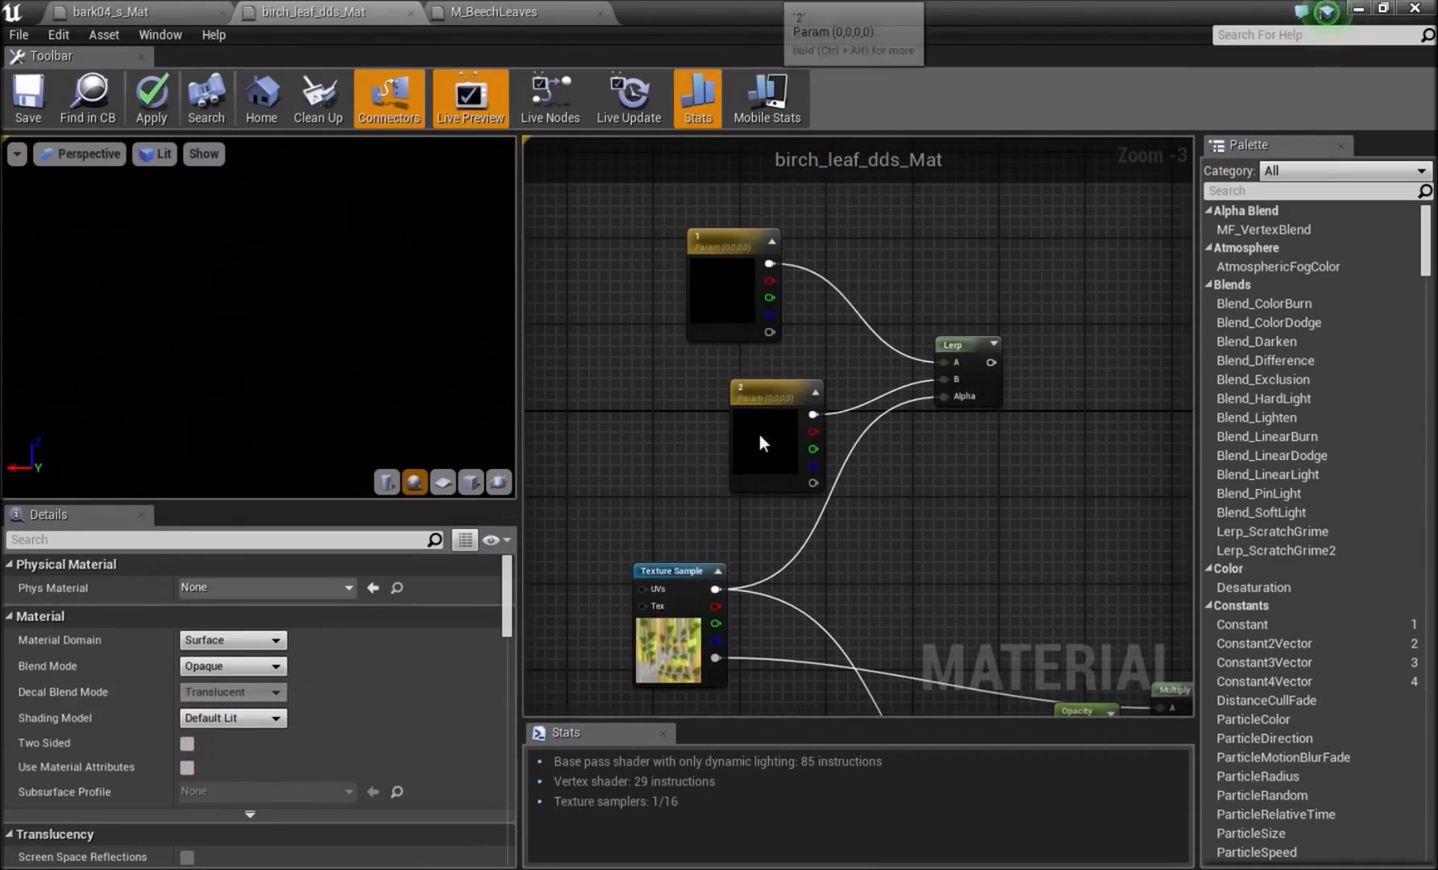
{"action": "left_click_drag", "start_coordinate": [759, 435], "coordinate": [695, 413]}
{"action": "left_click_drag", "start_coordinate": [712, 303], "coordinate": [670, 315]}
{"action": "left_click", "coordinate": [772, 331]}
{"action": "left_click_drag", "start_coordinate": [682, 418], "coordinate": [668, 429]}
{"action": "left_click", "coordinate": [624, 360]}
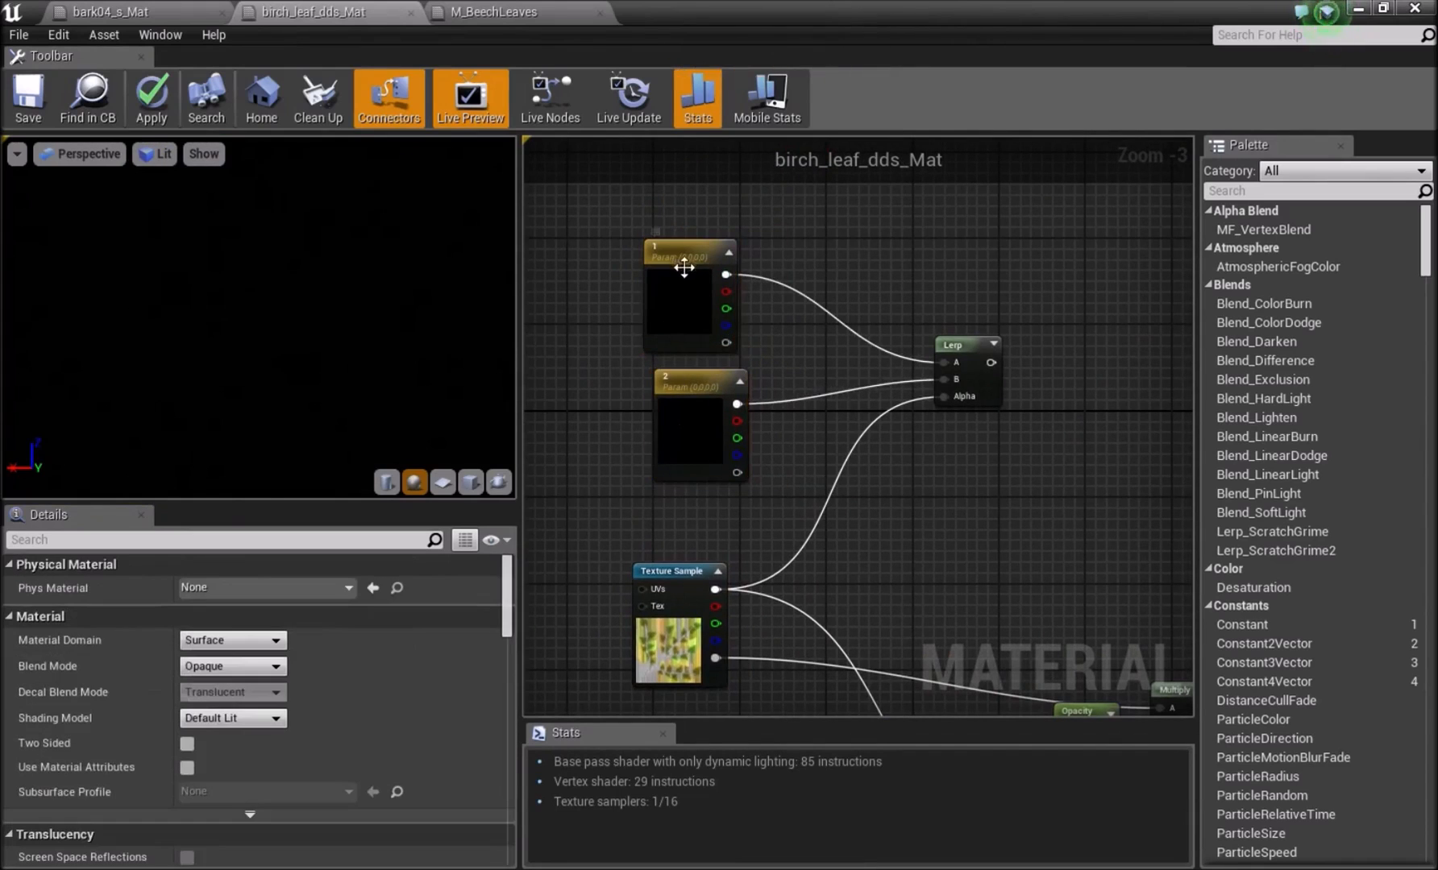
{"action": "right_click_drag", "start_coordinate": [831, 223], "coordinate": [809, 278]}
{"action": "key", "text": "v"}
{"action": "left_click", "coordinate": [855, 262]}
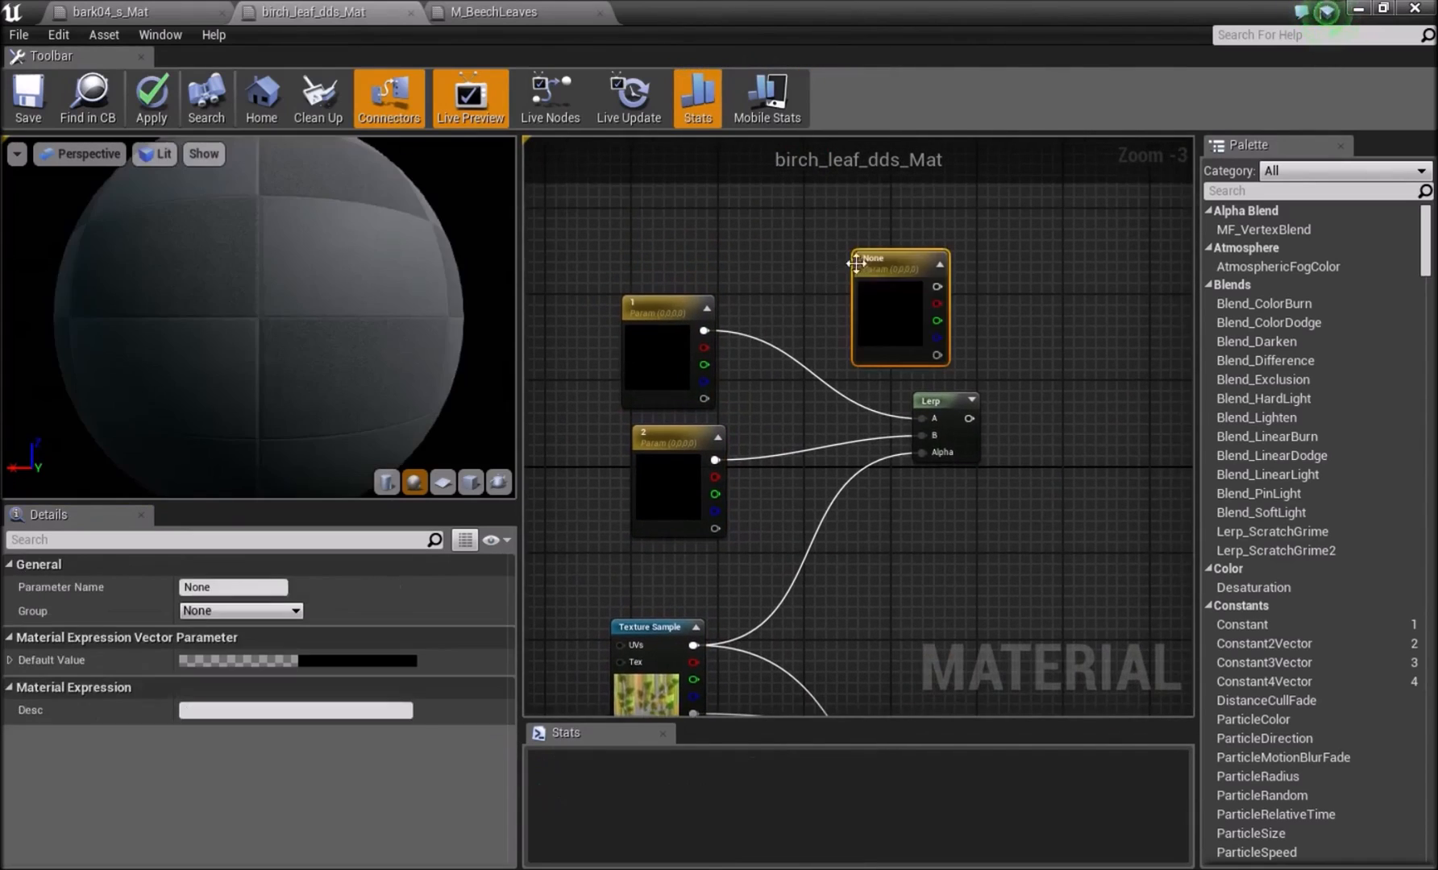
{"action": "key", "text": "Delete"}
Move the Texture Sample up directly beneath vector parameter 2 and reposition the Lerp node slightly.
{"action": "right_click_drag", "start_coordinate": [779, 492], "coordinate": [764, 393]}
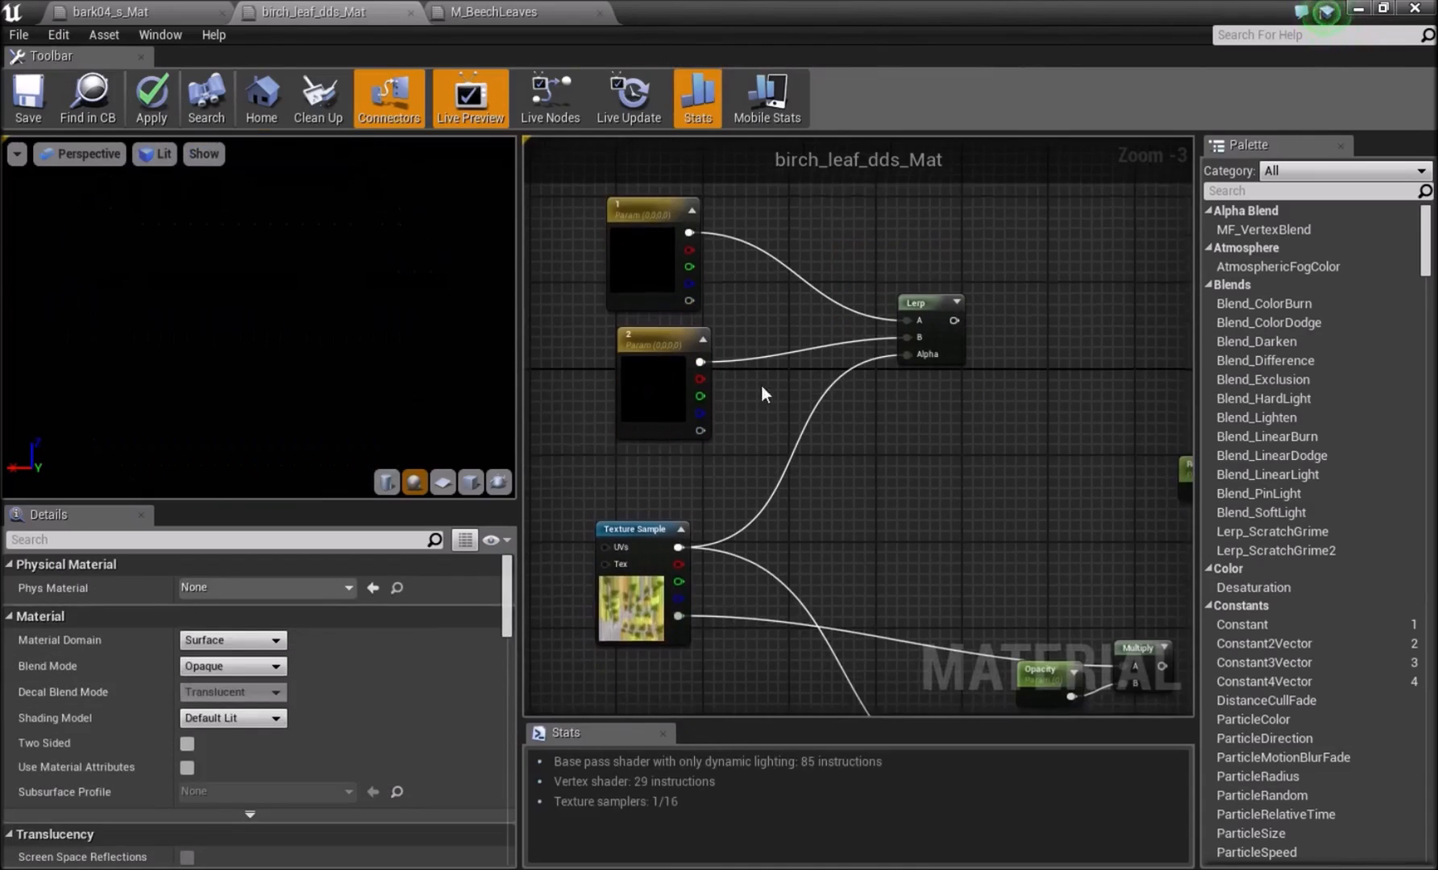
{"action": "left_click_drag", "start_coordinate": [643, 592], "coordinate": [644, 518]}
{"action": "right_click_drag", "start_coordinate": [955, 530], "coordinate": [766, 322]}
{"action": "left_click", "coordinate": [775, 313]}
{"action": "right_click_drag", "start_coordinate": [757, 261], "coordinate": [842, 465]}
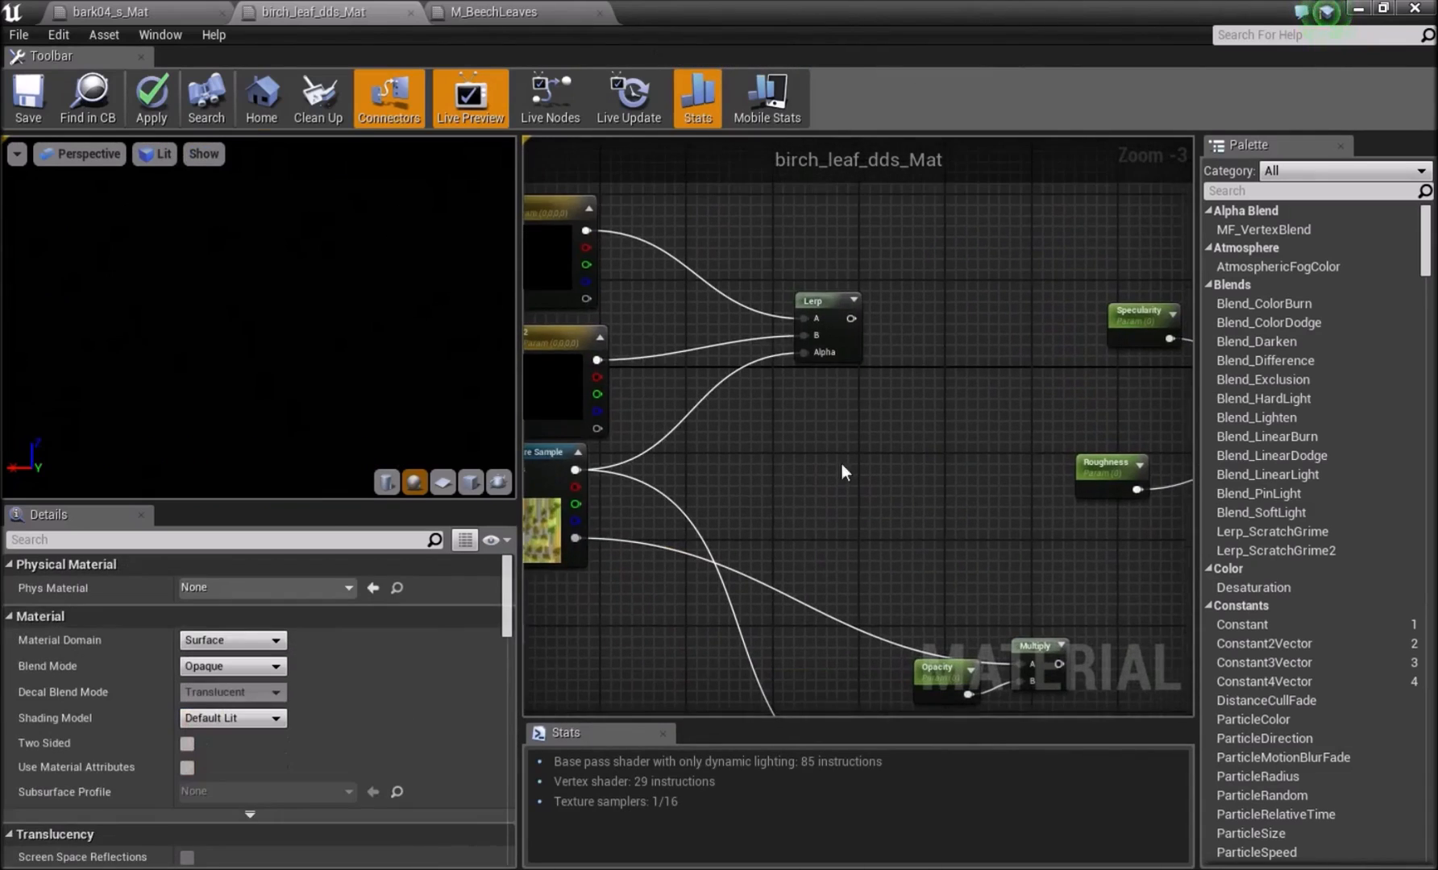
{"action": "left_click", "coordinate": [834, 302]}
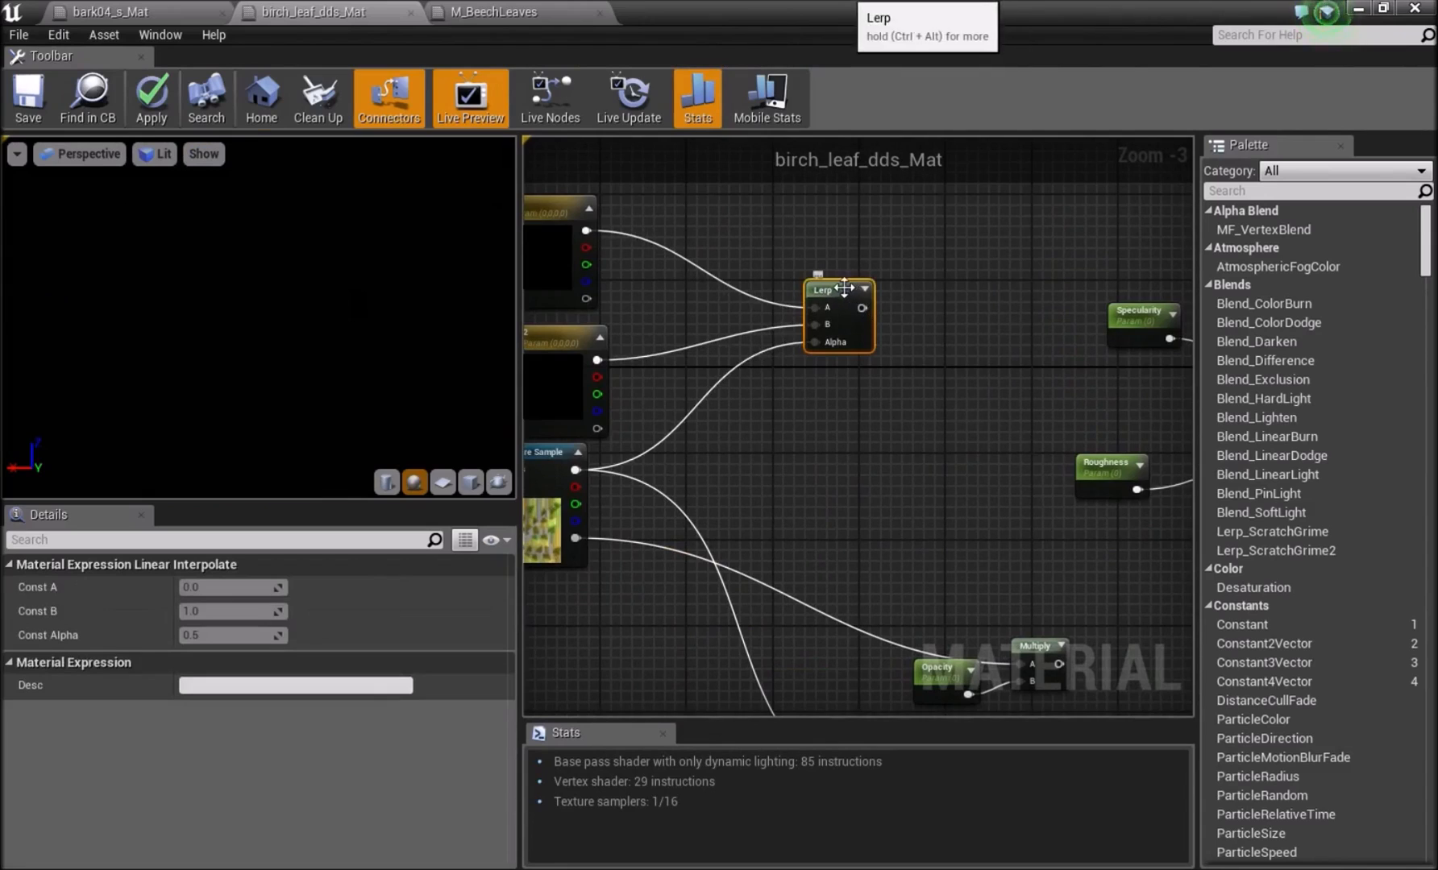
{"action": "right_click_drag", "start_coordinate": [793, 413], "coordinate": [866, 396]}
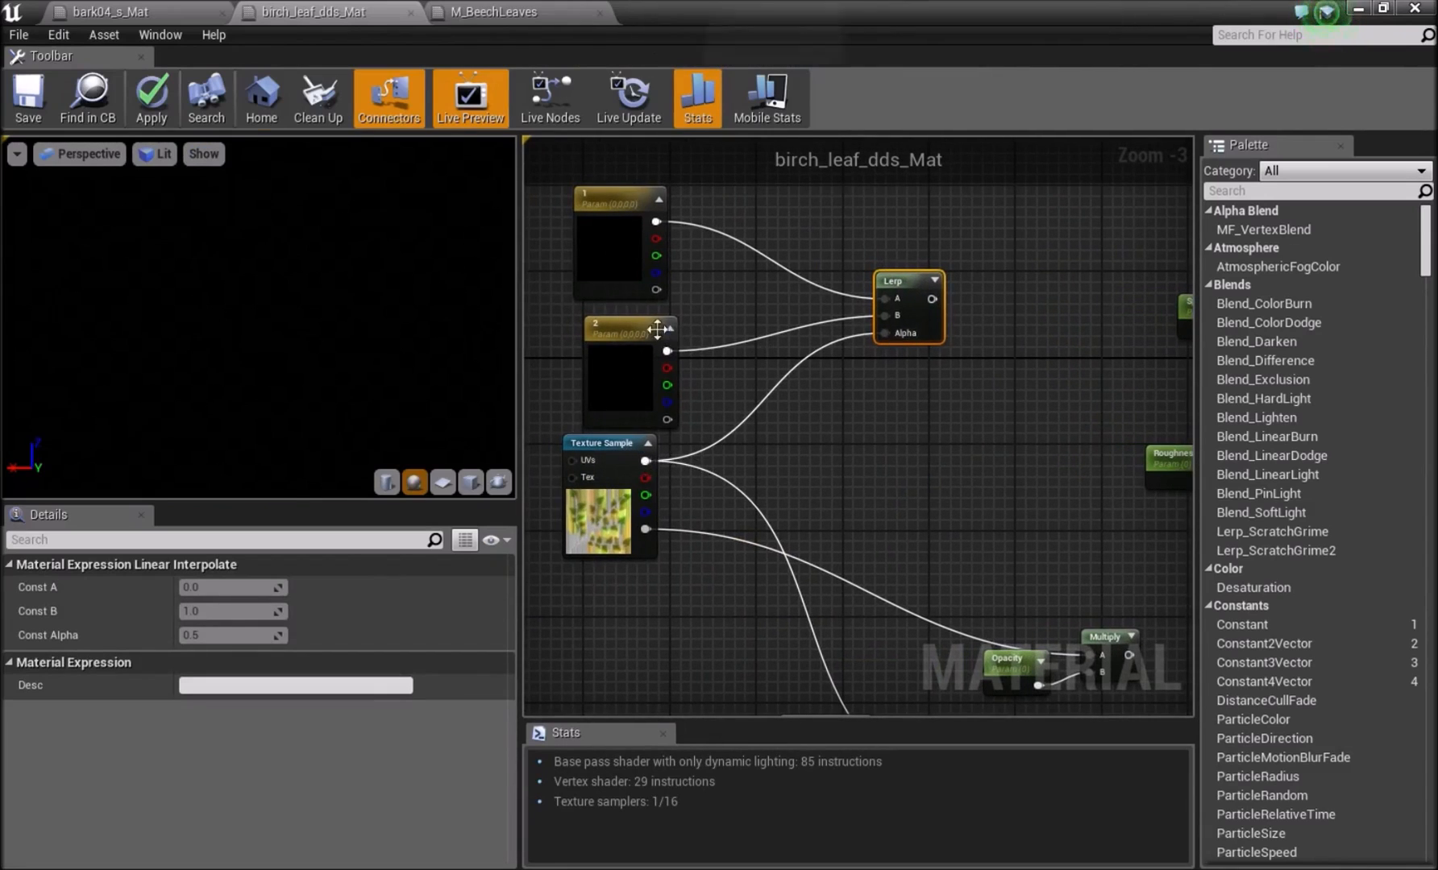
Connect the Lerp output to the Base Color input of the result node.
{"action": "left_click_drag", "start_coordinate": [938, 292], "coordinate": [819, 388]}
{"action": "right_click_drag", "start_coordinate": [724, 415], "coordinate": [927, 362]}
{"action": "left_click", "coordinate": [748, 356]}
{"action": "right_click_drag", "start_coordinate": [778, 379], "coordinate": [860, 326]}
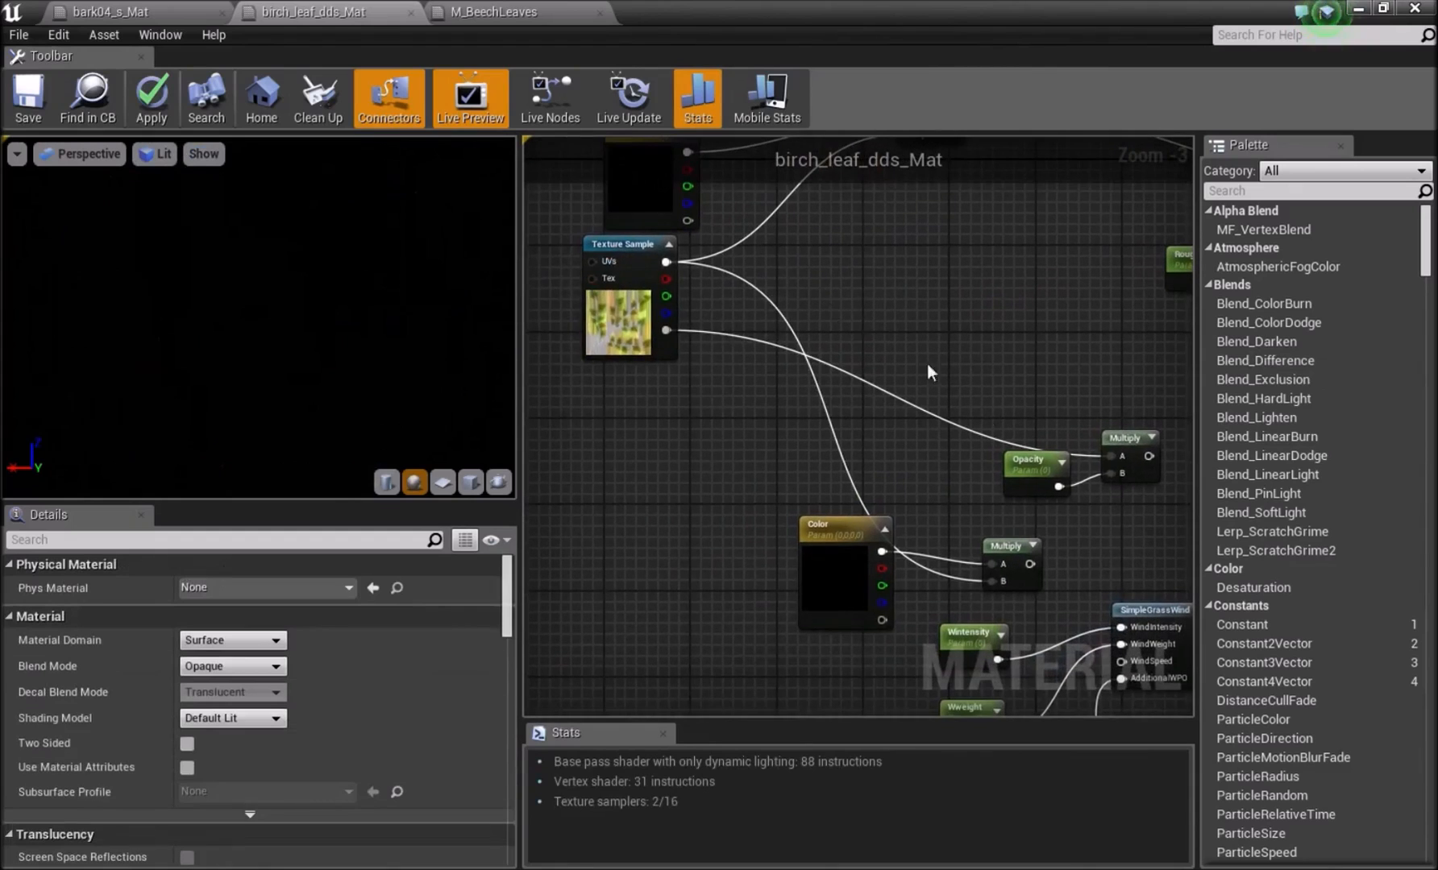
Move the opacity Multiply node and its Opacity parameter closer to the Texture Sample's alpha output.
{"action": "left_click_drag", "start_coordinate": [1129, 452], "coordinate": [1072, 376]}
{"action": "left_click_drag", "start_coordinate": [1042, 460], "coordinate": [970, 403]}
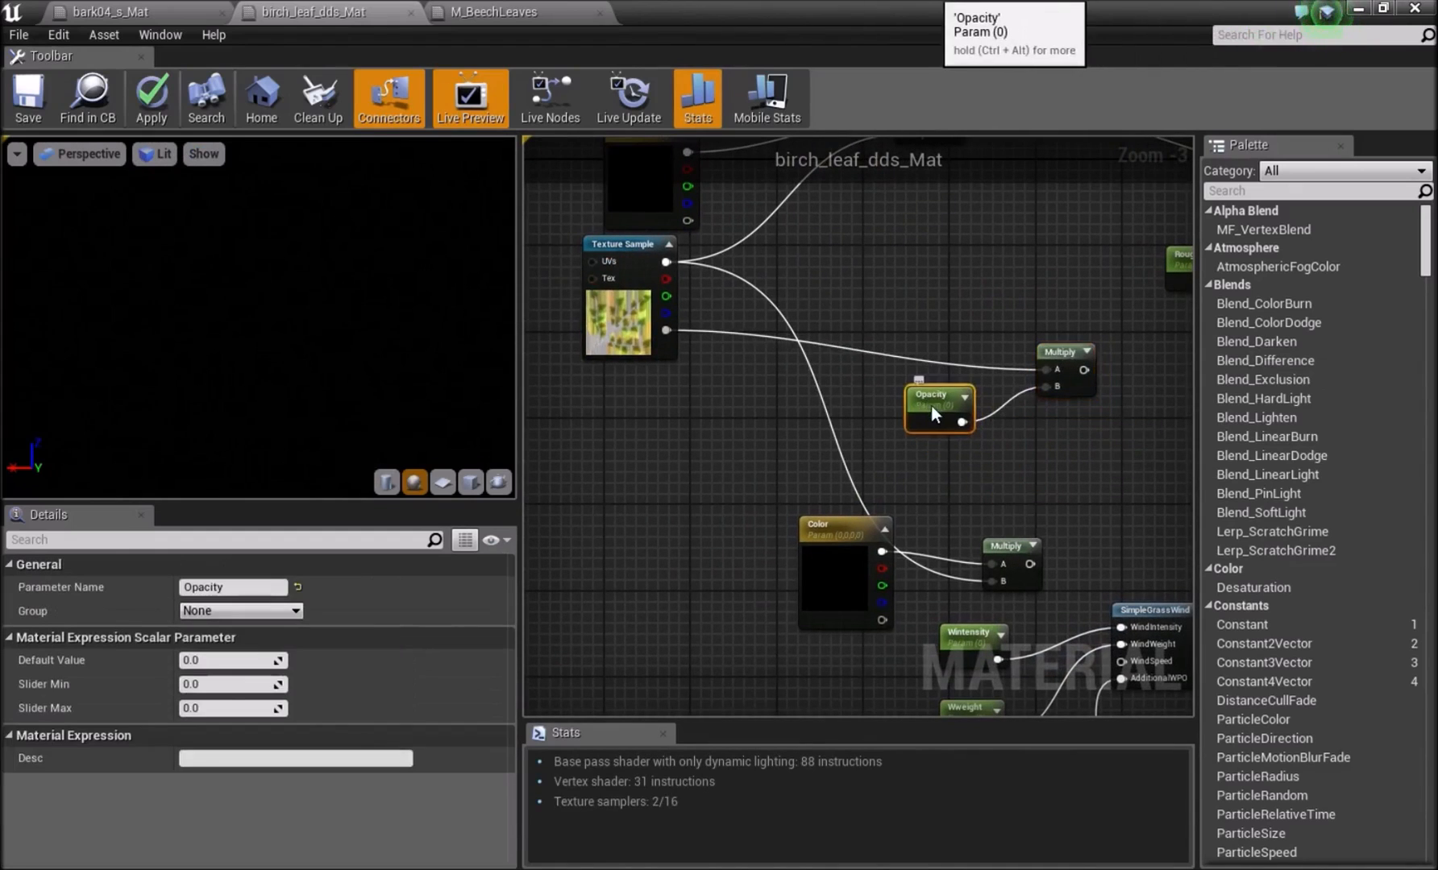
{"action": "left_click", "coordinate": [969, 403]}
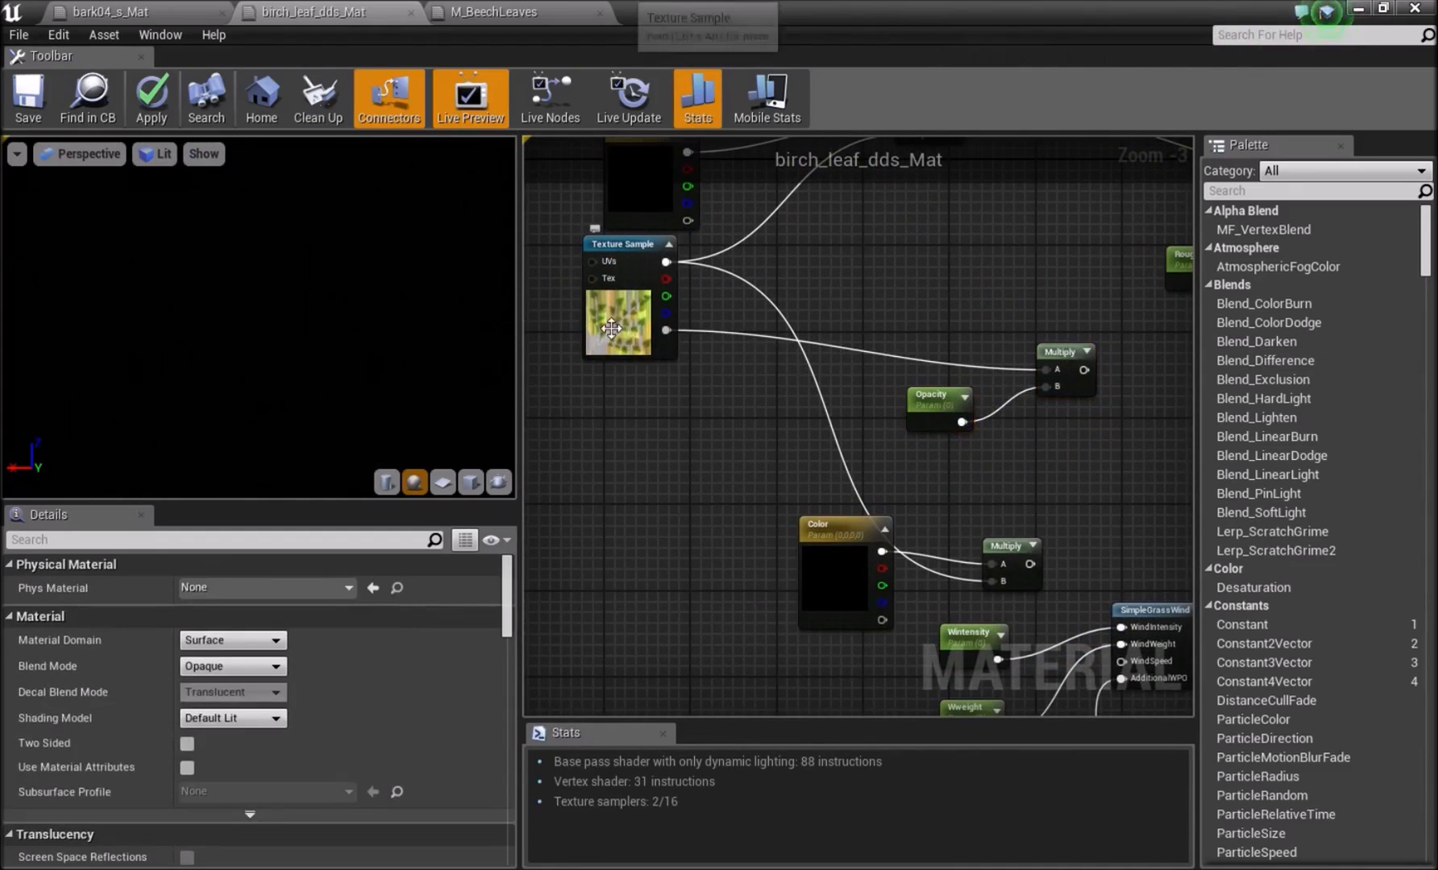
Connect the opacity Multiply to the Opacity input and the Texture Sample's alpha to the Opacity Mask input.
{"action": "right_click_drag", "start_coordinate": [613, 329], "coordinate": [581, 331]}
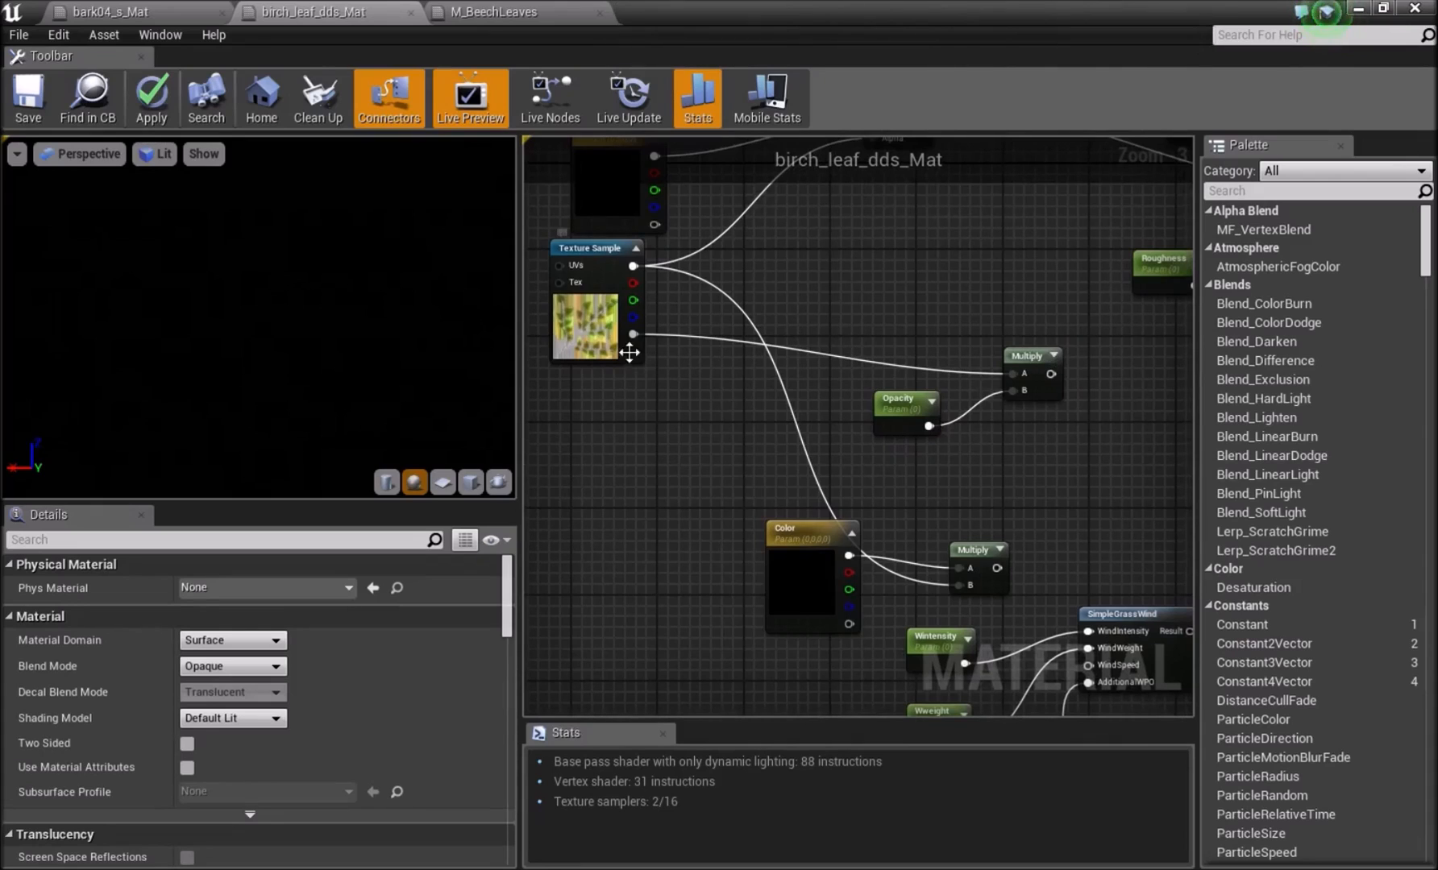
{"action": "left_click", "coordinate": [906, 409]}
{"action": "left_click_drag", "start_coordinate": [929, 426], "coordinate": [848, 277]}
{"action": "right_click_drag", "start_coordinate": [725, 403], "coordinate": [1061, 404]}
{"action": "right_click_drag", "start_coordinate": [820, 427], "coordinate": [1033, 427]}
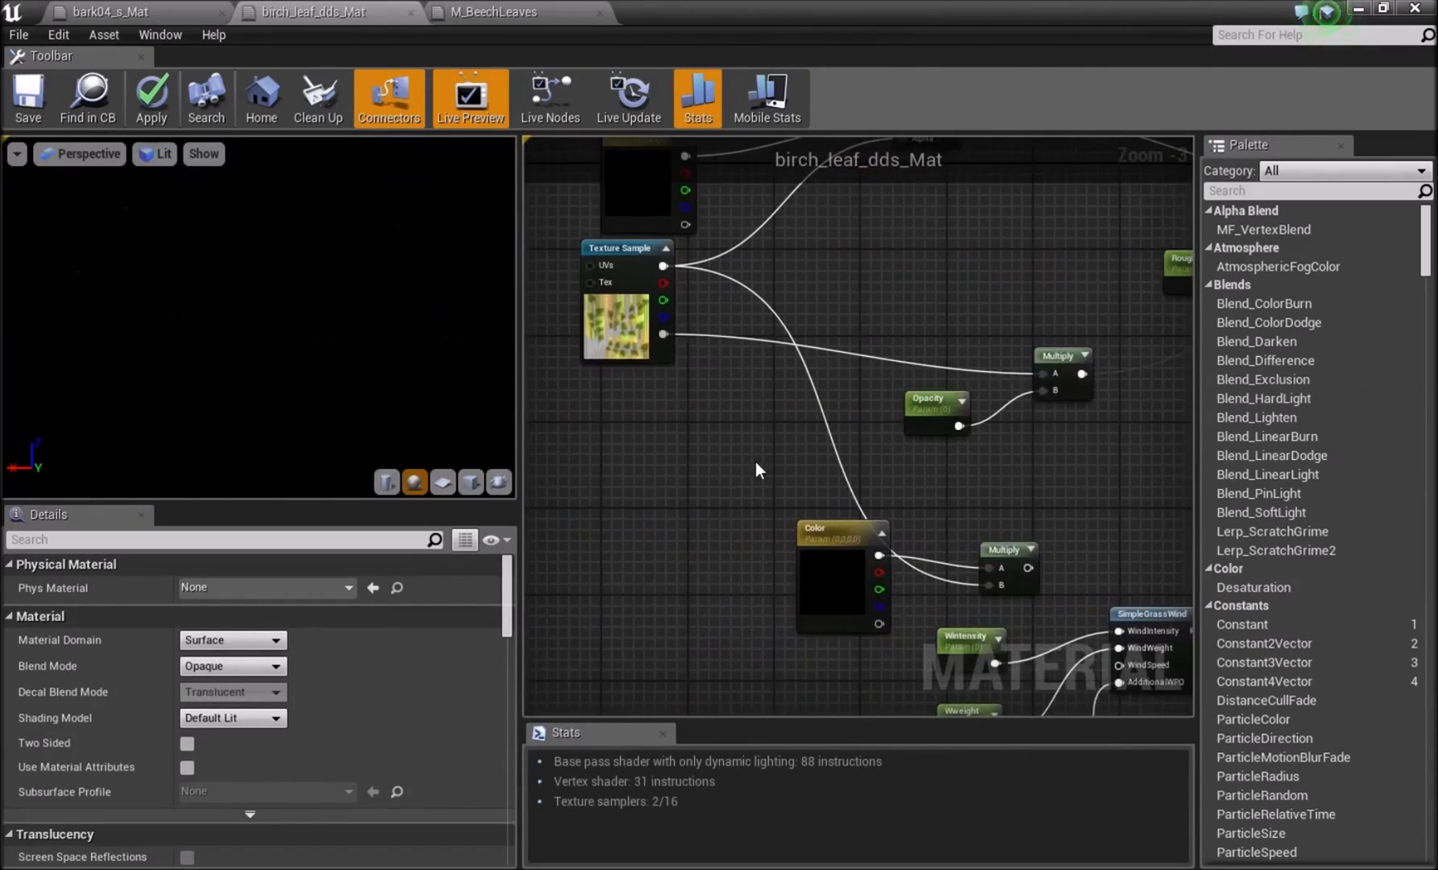
{"action": "left_click_drag", "start_coordinate": [652, 360], "coordinate": [685, 389]}
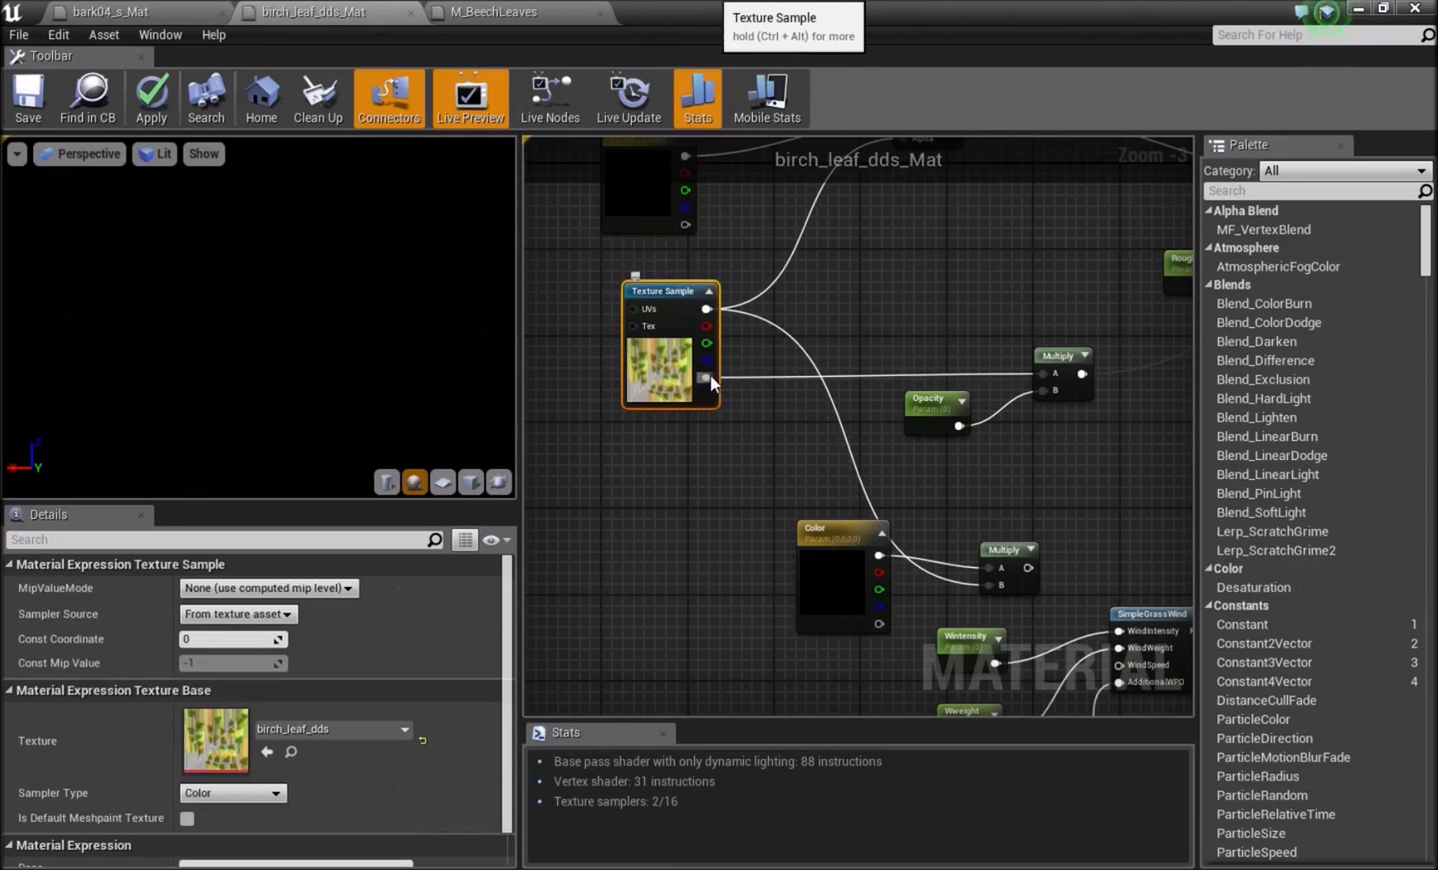
{"action": "left_click_drag", "start_coordinate": [707, 377], "coordinate": [1141, 291]}
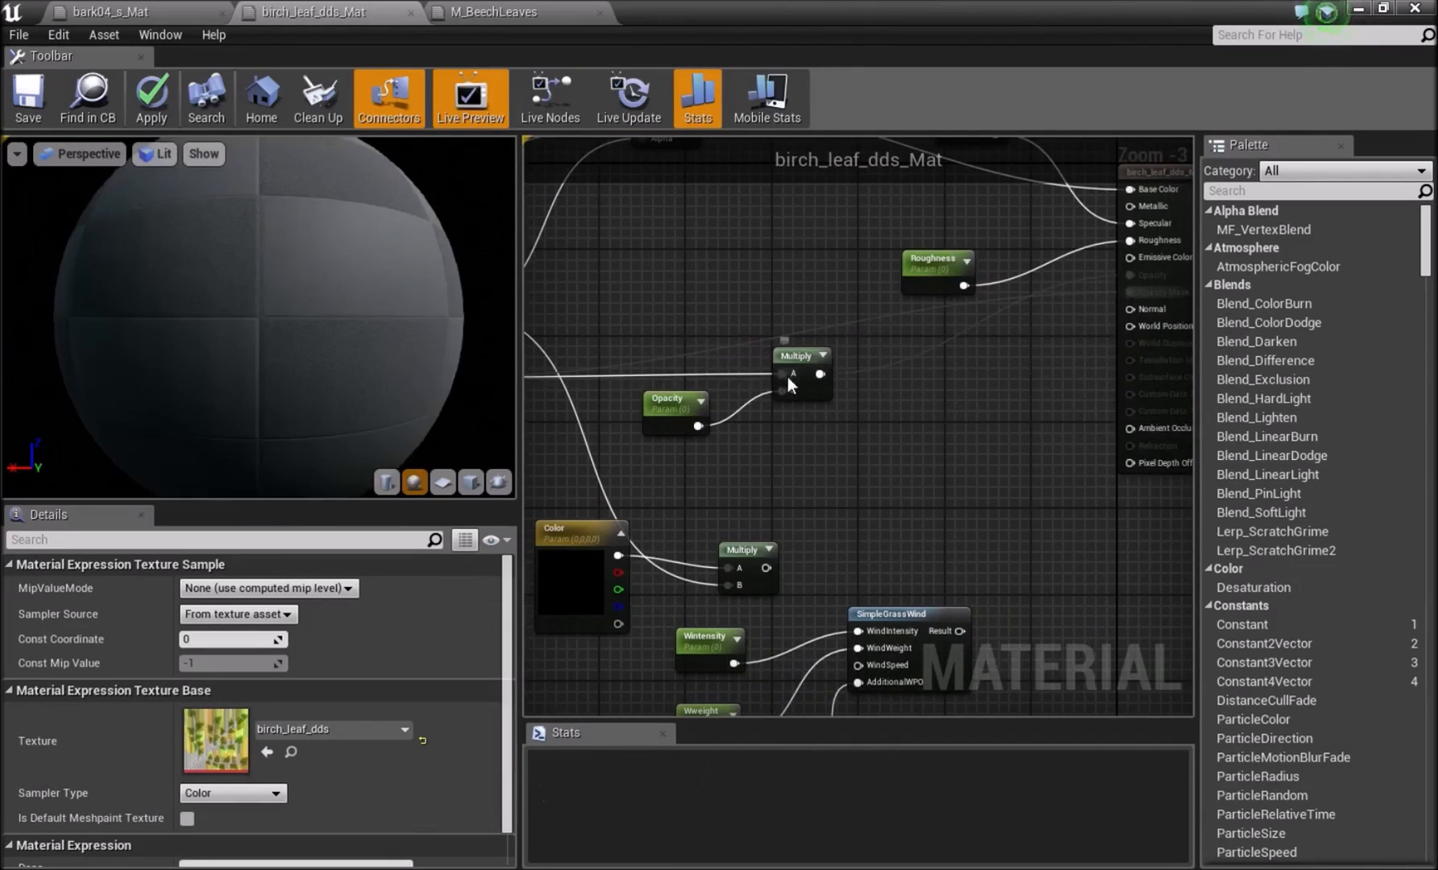
Move the opacity Multiply up above its parameter and raise the Color parameter and its Multiply node.
{"action": "left_click_drag", "start_coordinate": [796, 361], "coordinate": [768, 280]}
{"action": "right_click_drag", "start_coordinate": [871, 431], "coordinate": [948, 273]}
{"action": "left_click", "coordinate": [948, 273]}
{"action": "left_click_drag", "start_coordinate": [838, 389], "coordinate": [903, 315]}
{"action": "left_click_drag", "start_coordinate": [655, 433], "coordinate": [656, 364]}
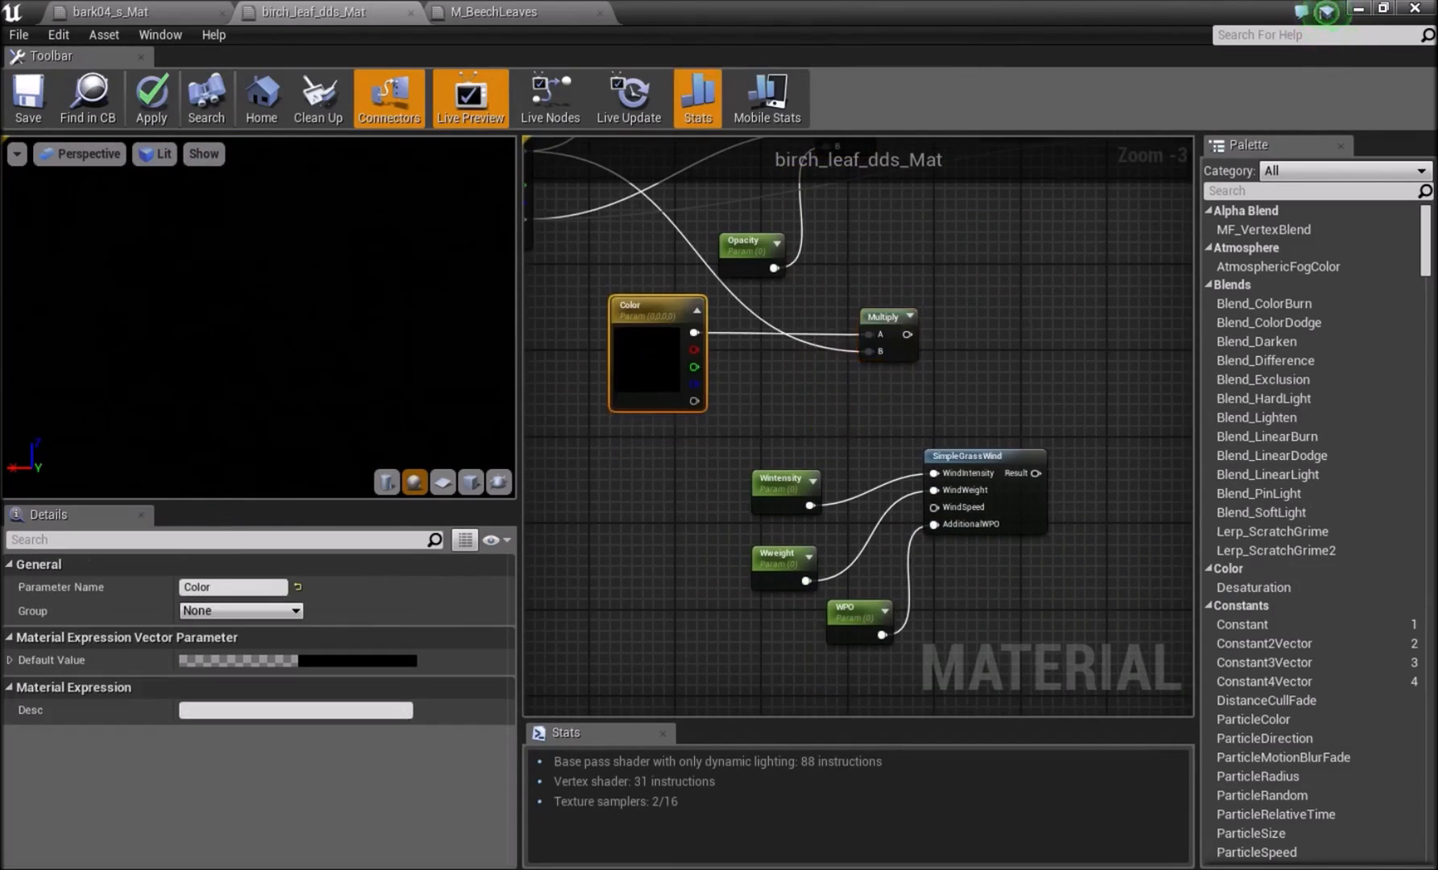
Connect the output of the Color parameter's Multiply node to the Subsurface Color input.
{"action": "right_click_drag", "start_coordinate": [967, 342], "coordinate": [772, 459]}
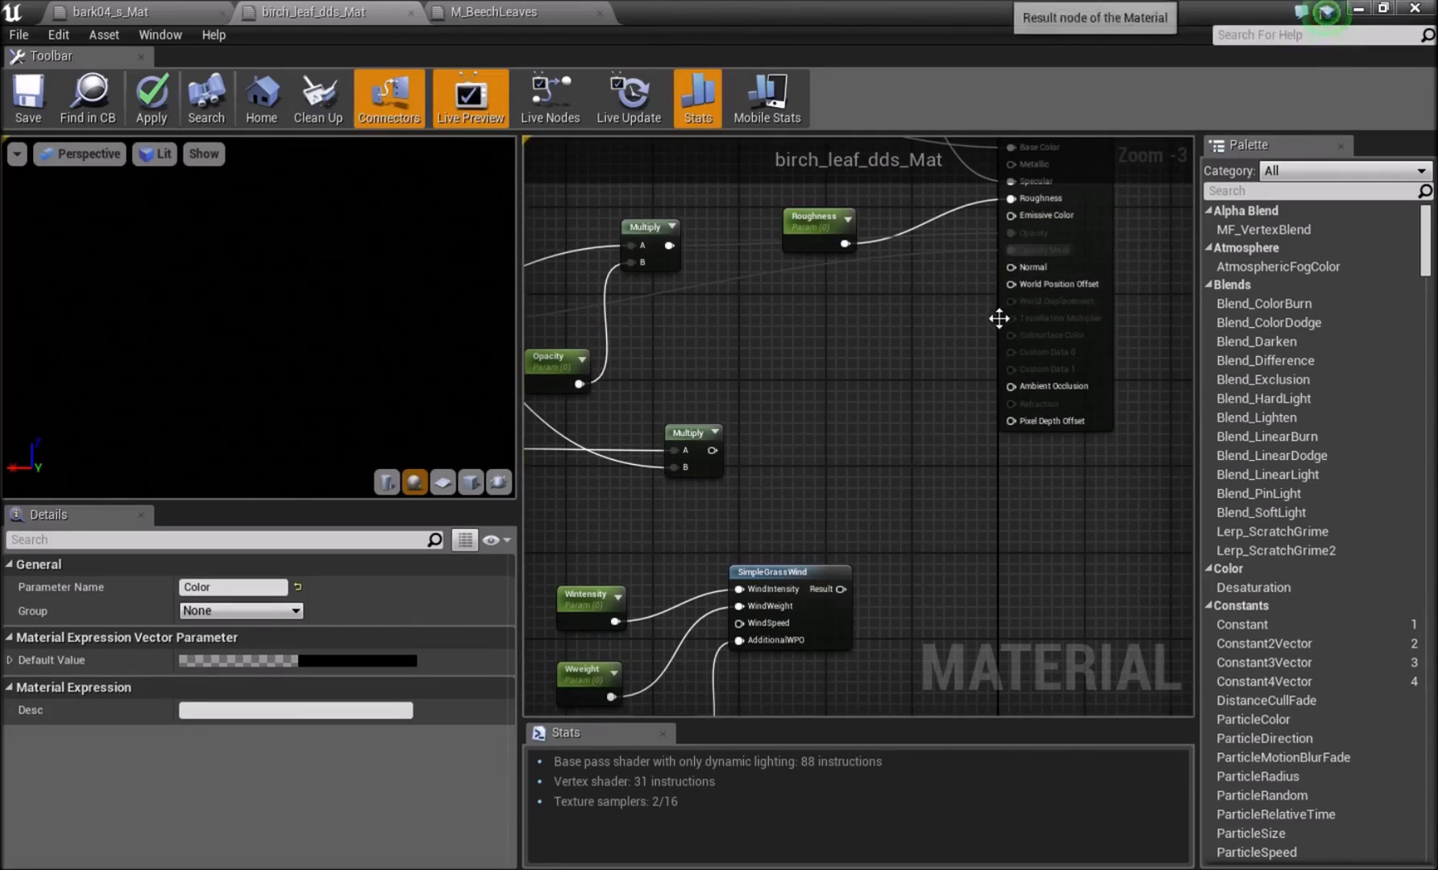
{"action": "left_click_drag", "start_coordinate": [712, 450], "coordinate": [951, 366]}
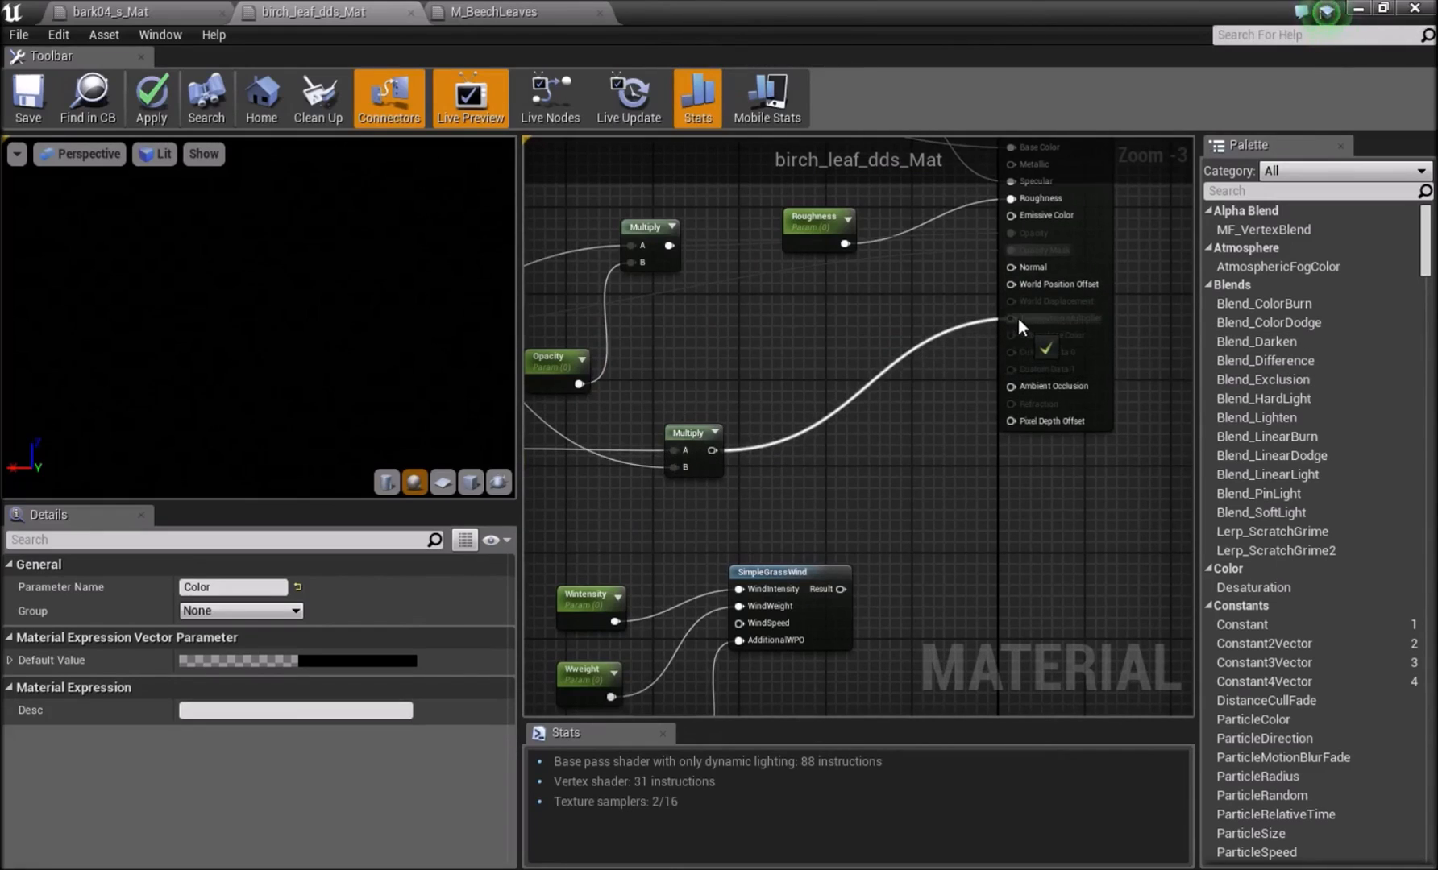
{"action": "left_click_drag", "start_coordinate": [1021, 333], "coordinate": [1021, 336]}
{"action": "right_click_drag", "start_coordinate": [749, 419], "coordinate": [1063, 423]}
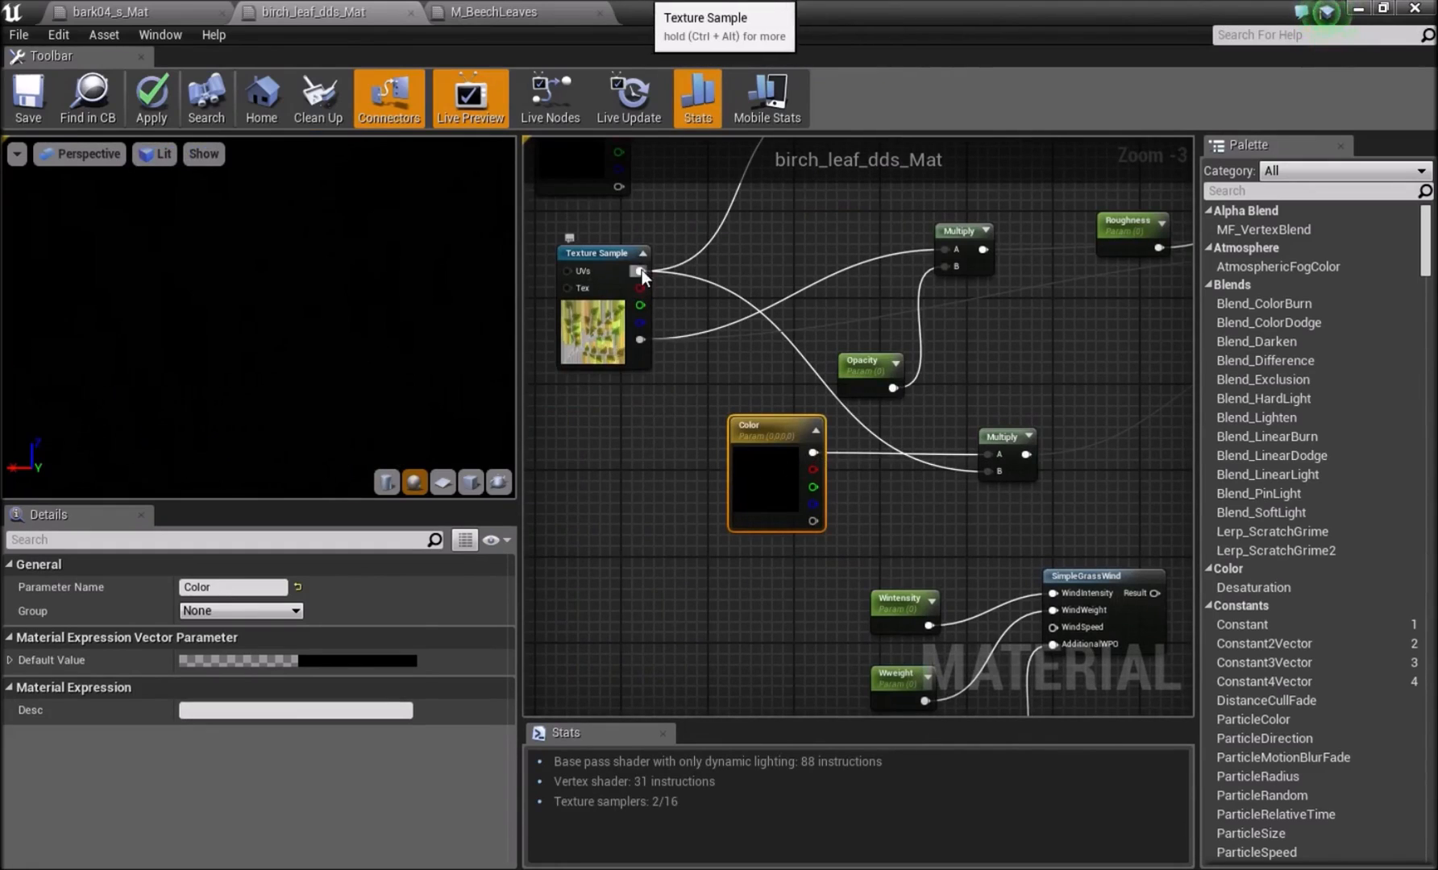
Line up the Wintensity, Wweight and WPO parameters in a column in front of the SimpleGrassWind node.
{"action": "right_click_drag", "start_coordinate": [949, 468], "coordinate": [745, 539]}
{"action": "right_click_drag", "start_coordinate": [968, 525], "coordinate": [876, 391]}
{"action": "left_click", "coordinate": [746, 498]}
{"action": "right_click_drag", "start_coordinate": [746, 498], "coordinate": [859, 406]}
{"action": "left_click", "coordinate": [724, 472]}
{"action": "left_click", "coordinate": [618, 523]}
{"action": "right_click_drag", "start_coordinate": [618, 523], "coordinate": [675, 462]}
{"action": "right_click_drag", "start_coordinate": [703, 398], "coordinate": [668, 378]}
{"action": "left_click_drag", "start_coordinate": [744, 382], "coordinate": [722, 350]}
{"action": "left_click", "coordinate": [707, 422]}
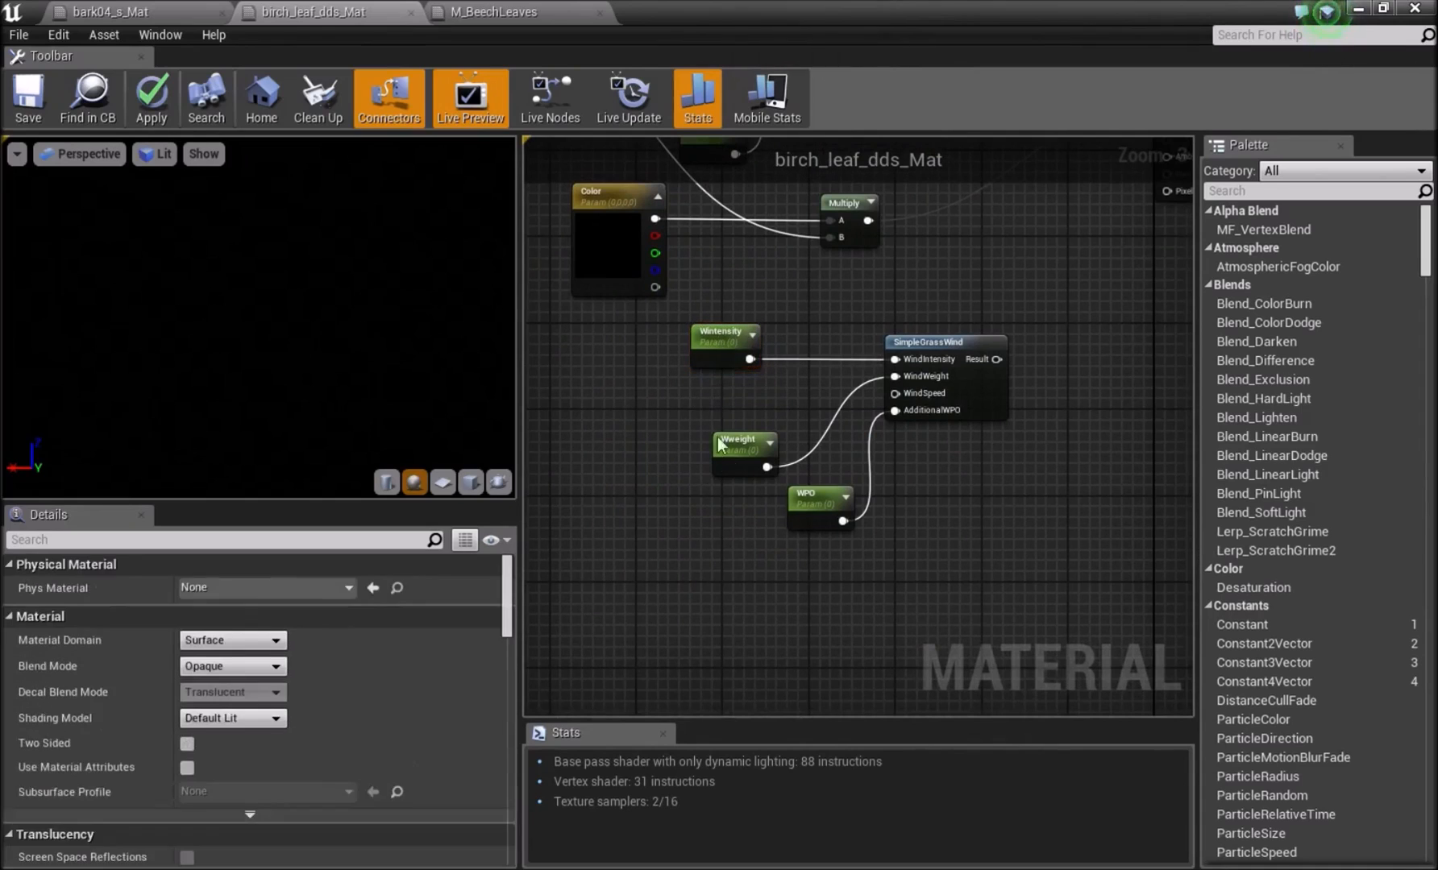
{"action": "left_click_drag", "start_coordinate": [734, 459], "coordinate": [714, 417]}
{"action": "left_click_drag", "start_coordinate": [802, 517], "coordinate": [715, 474]}
Connect the SimpleGrassWind result to the World Position Offset input.
{"action": "left_click", "coordinate": [989, 299]}
{"action": "right_click_drag", "start_coordinate": [950, 330], "coordinate": [883, 396]}
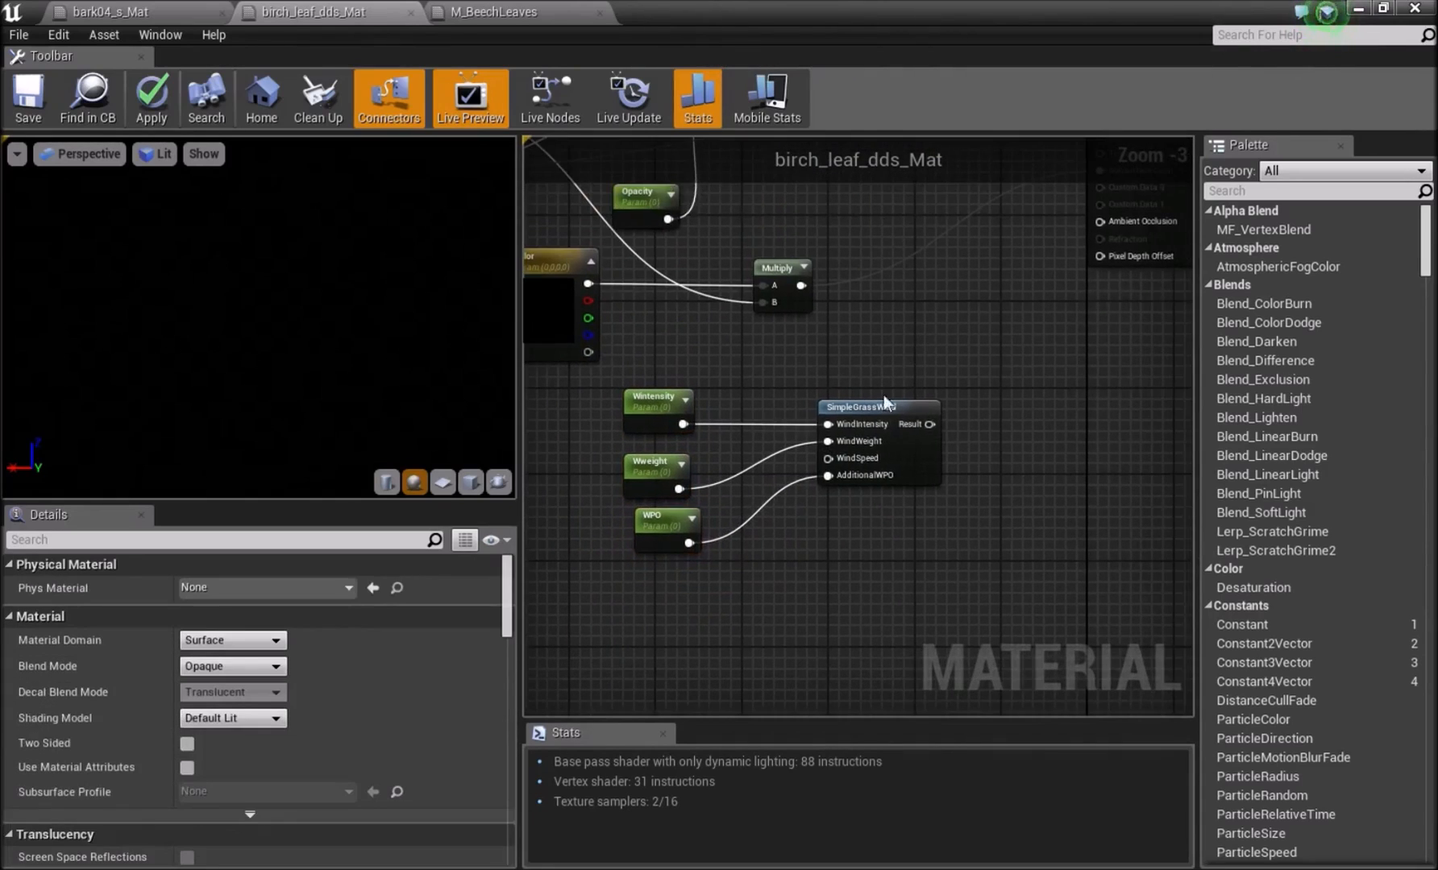
{"action": "left_click_drag", "start_coordinate": [930, 424], "coordinate": [1043, 322]}
{"action": "left_click_drag", "start_coordinate": [1041, 377], "coordinate": [1041, 376]}
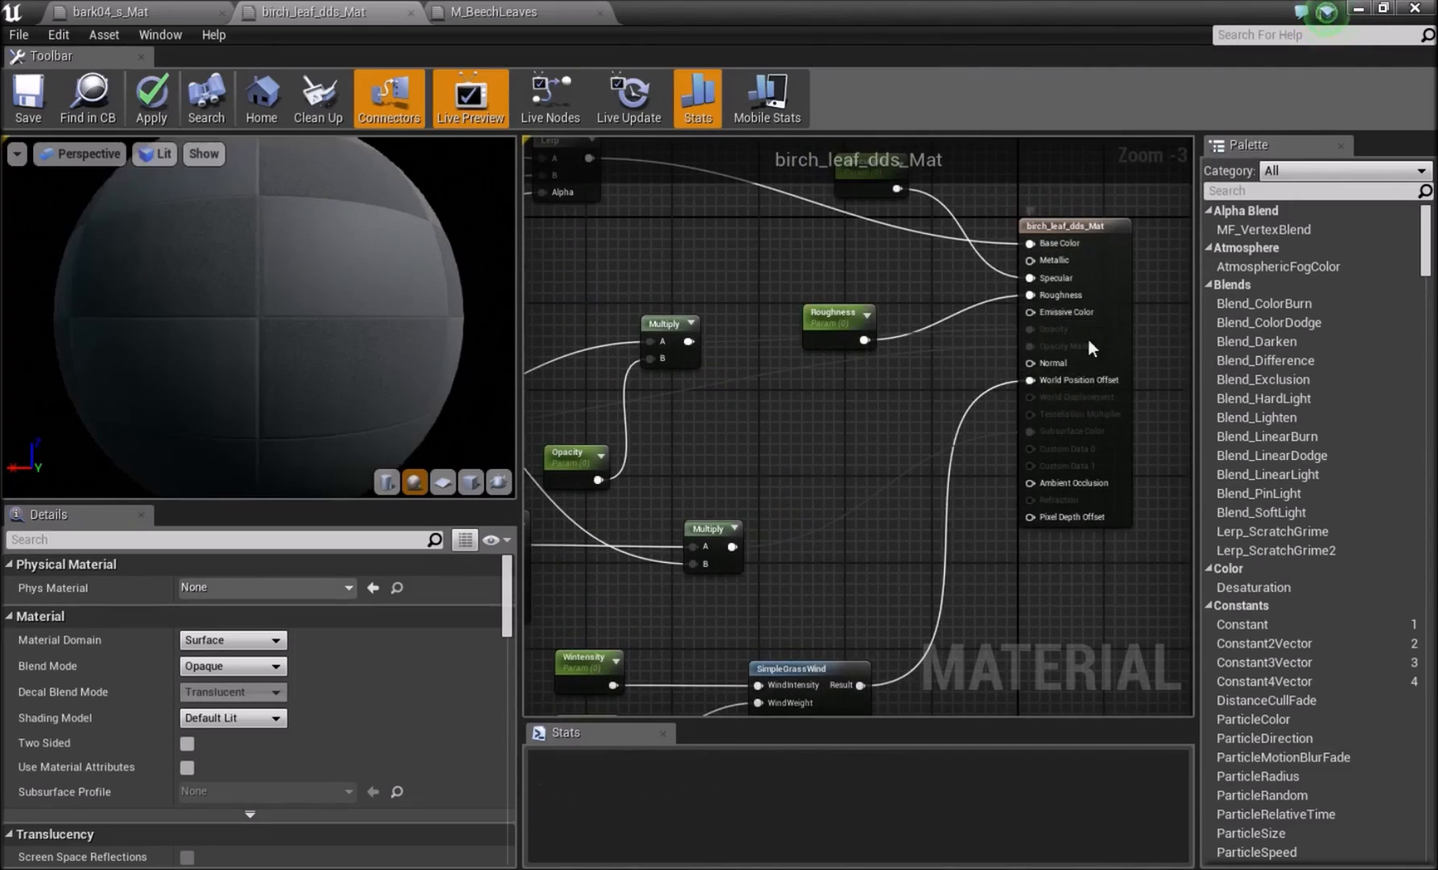
Set the blend mode of birch_leaf_dds_Mat to Masked.
{"action": "right_click_drag", "start_coordinate": [836, 440], "coordinate": [962, 390]}
{"action": "scroll", "coordinate": [927, 384], "scroll_direction": "down", "scroll_amount": 1}
{"action": "right_click_drag", "start_coordinate": [552, 407], "coordinate": [597, 465]}
{"action": "right_click_drag", "start_coordinate": [997, 408], "coordinate": [855, 347]}
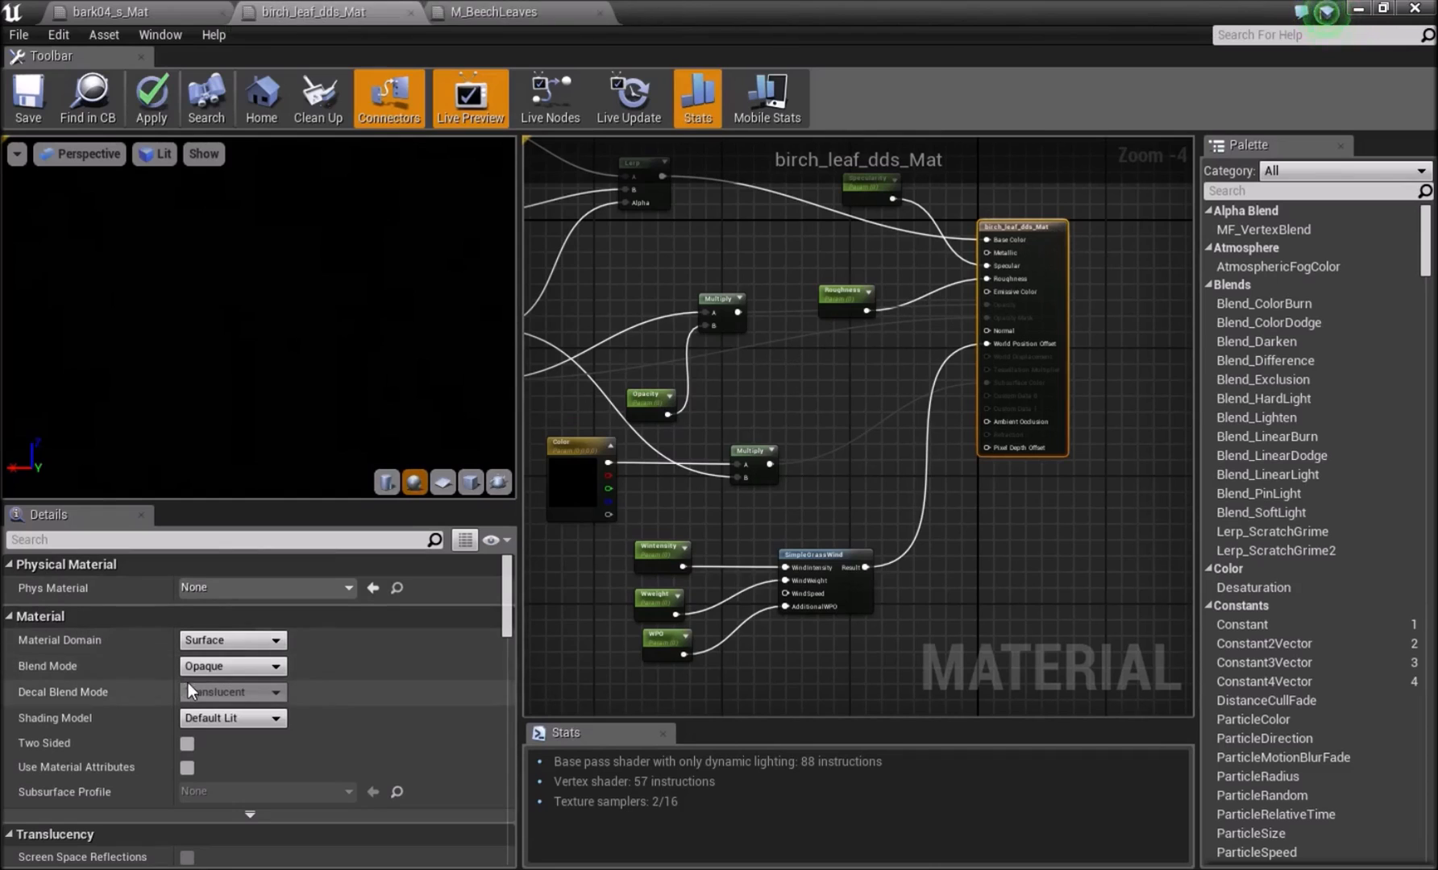
{"action": "left_click", "coordinate": [211, 668]}
{"action": "left_click", "coordinate": [209, 693]}
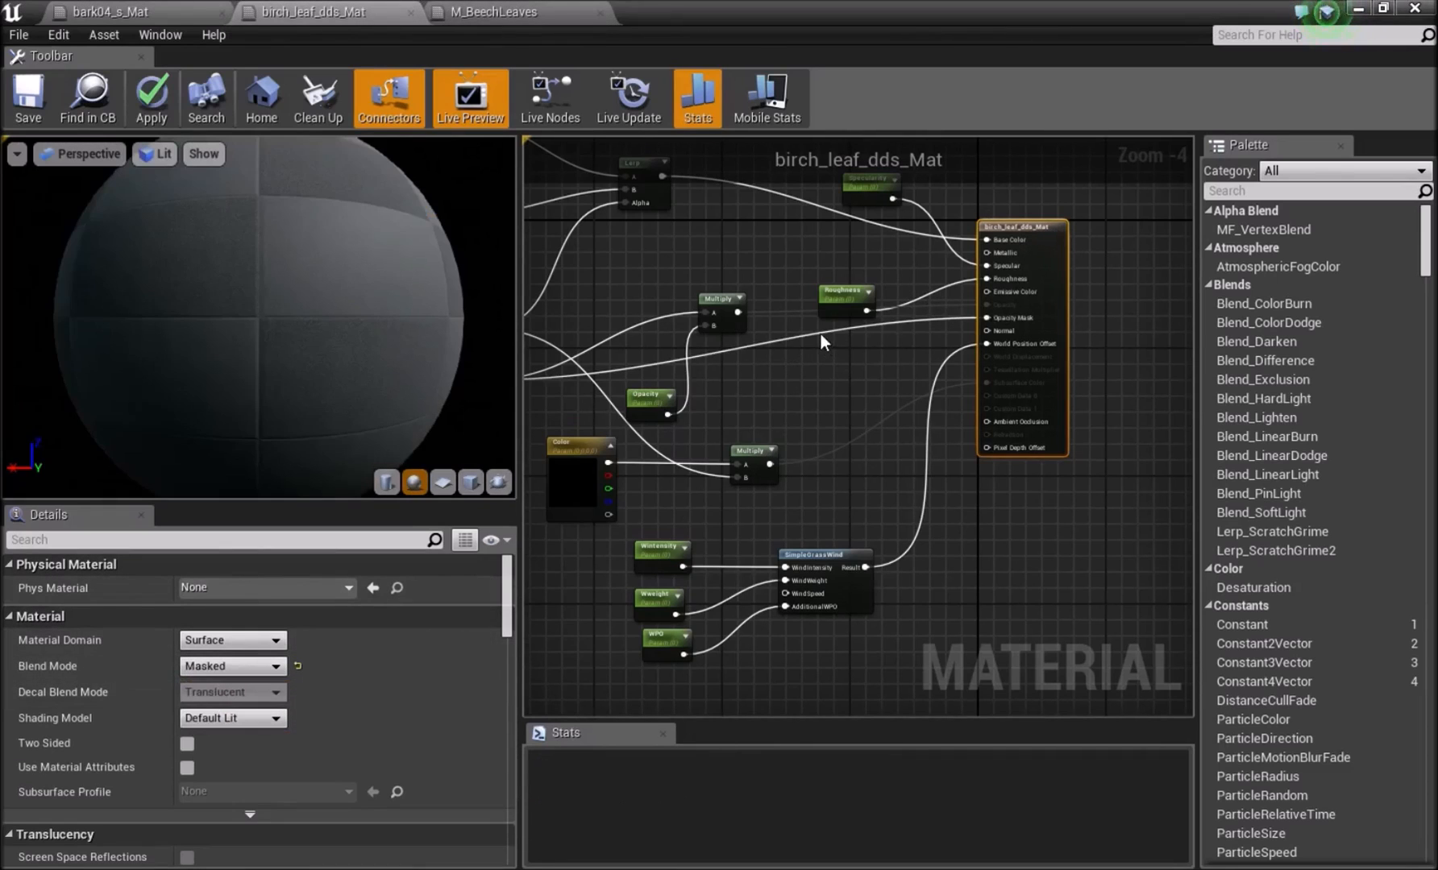
{"action": "right_click_drag", "start_coordinate": [823, 342], "coordinate": [859, 342]}
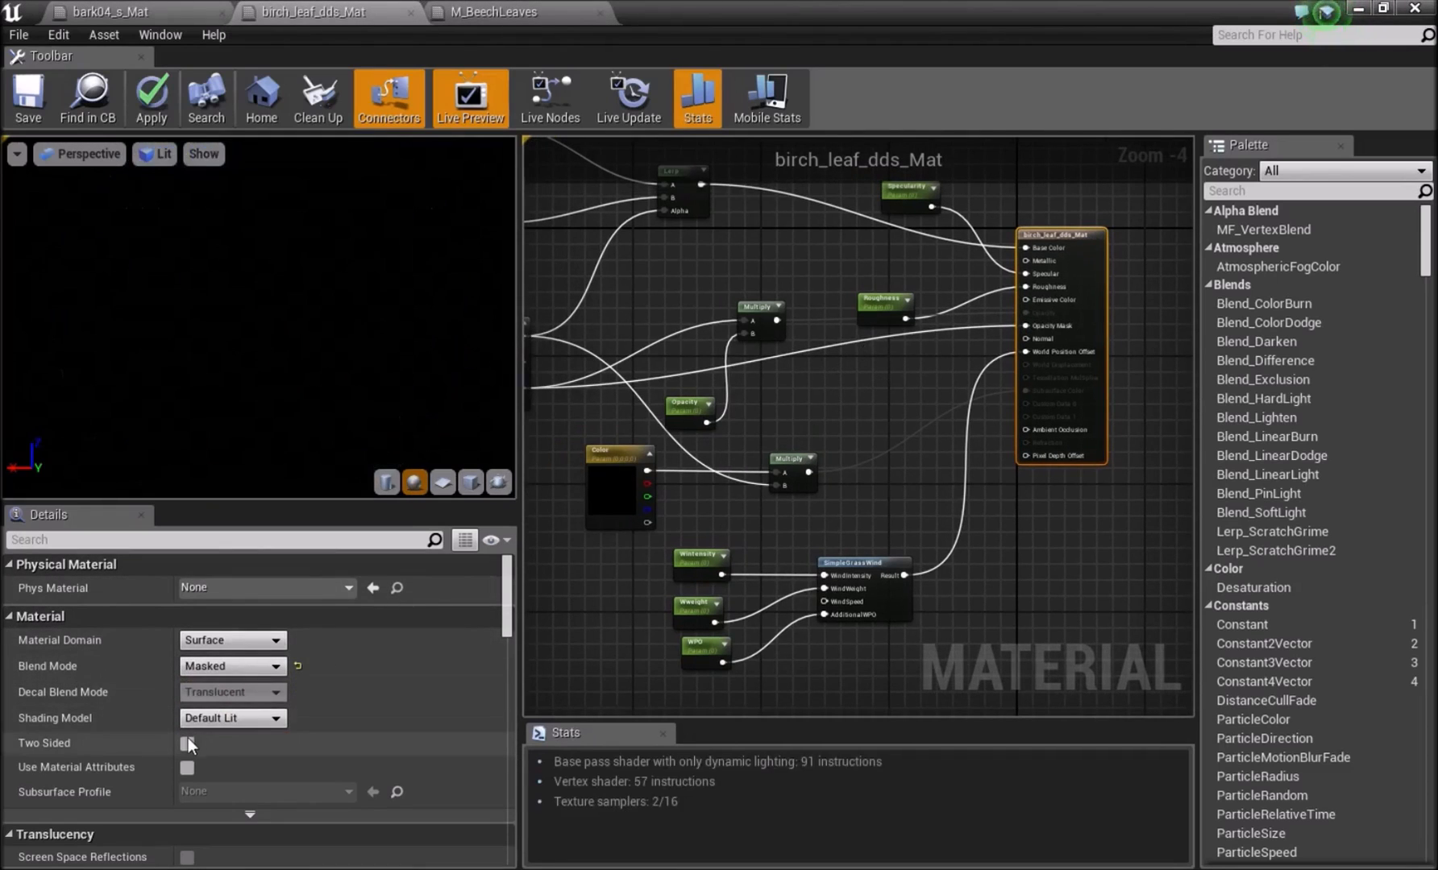
Make birch_leaf_dds_Mat two-sided and set its shading model to Two Sided Foliage.
{"action": "left_click", "coordinate": [182, 745]}
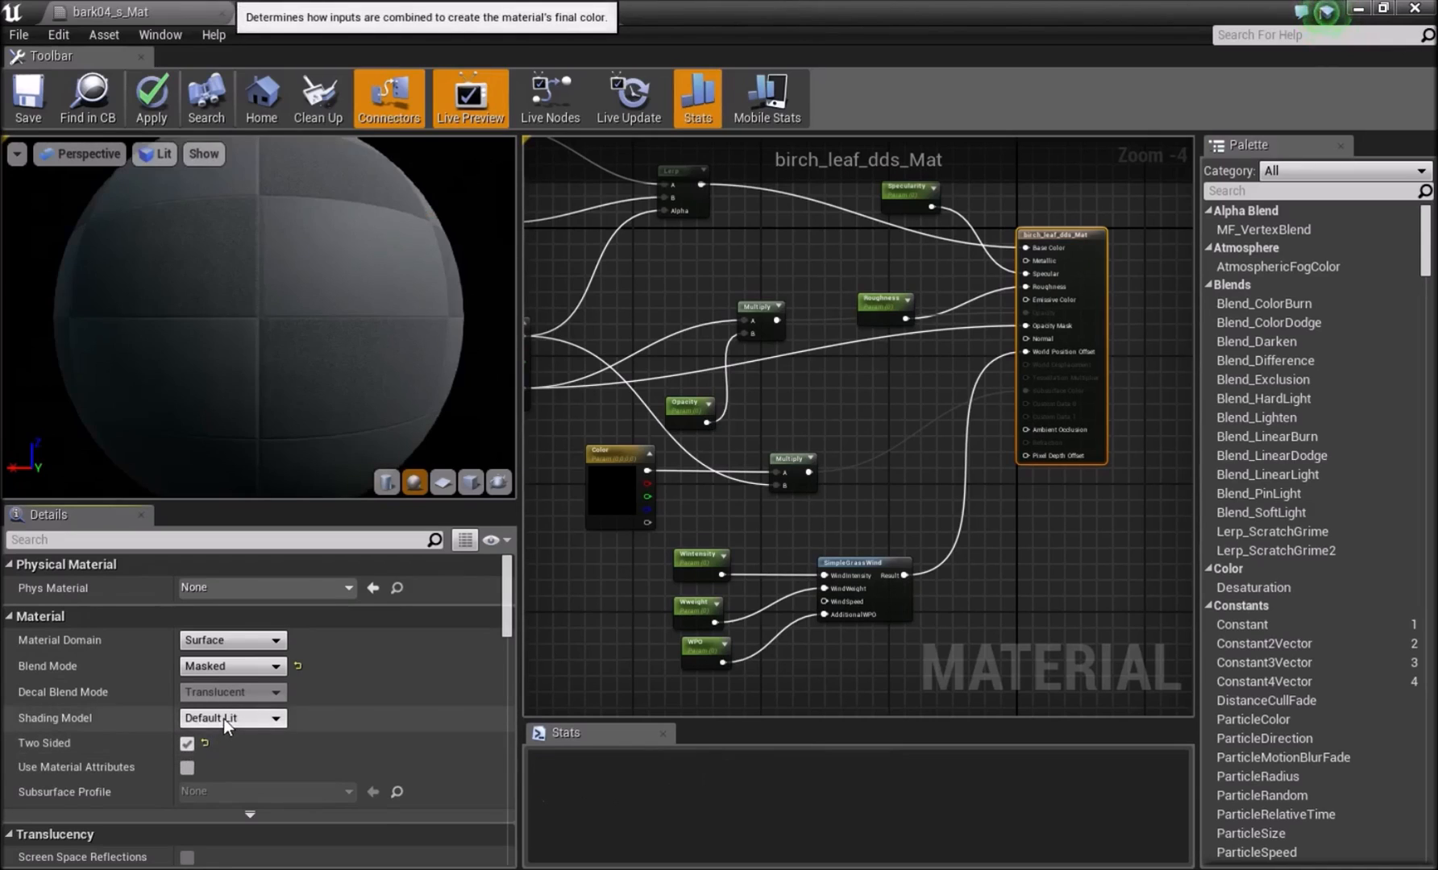
{"action": "left_click", "coordinate": [223, 719]}
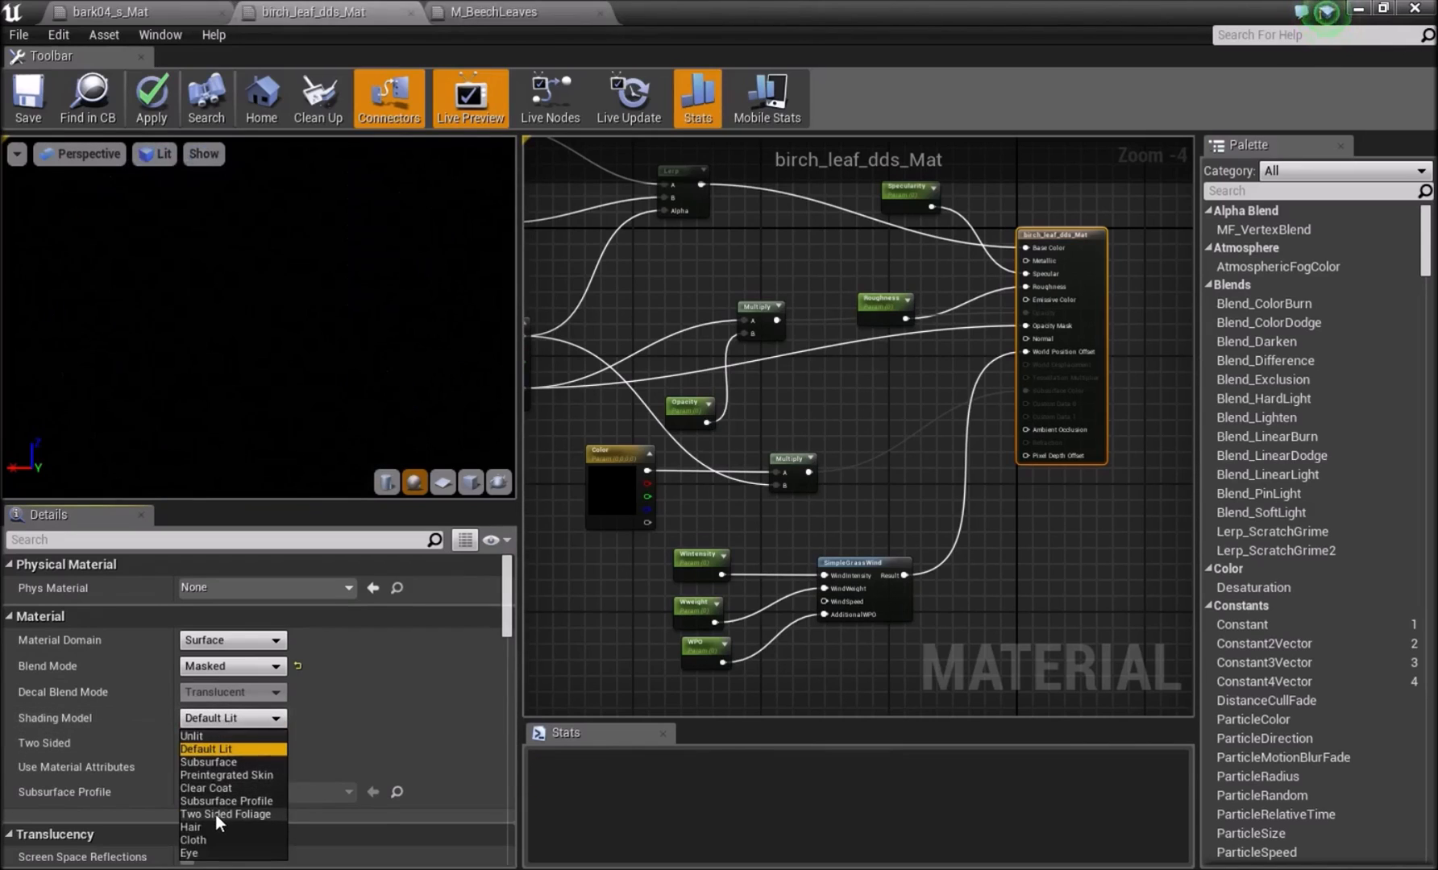
{"action": "left_click", "coordinate": [217, 814]}
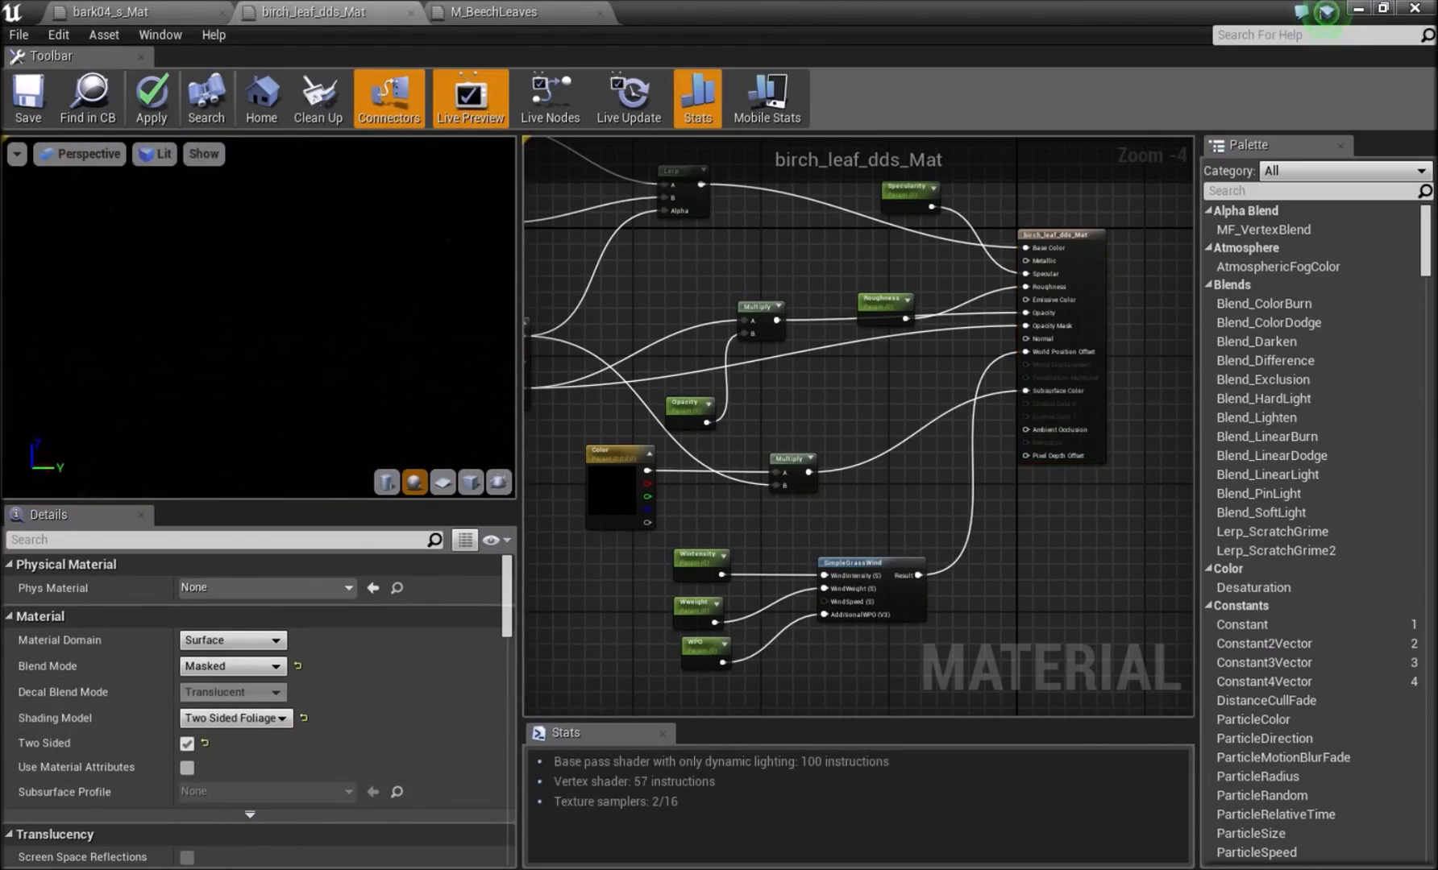
Apply the changes to birch_leaf_dds_Mat and save the material.
{"action": "right_click_drag", "start_coordinate": [714, 280], "coordinate": [698, 282]}
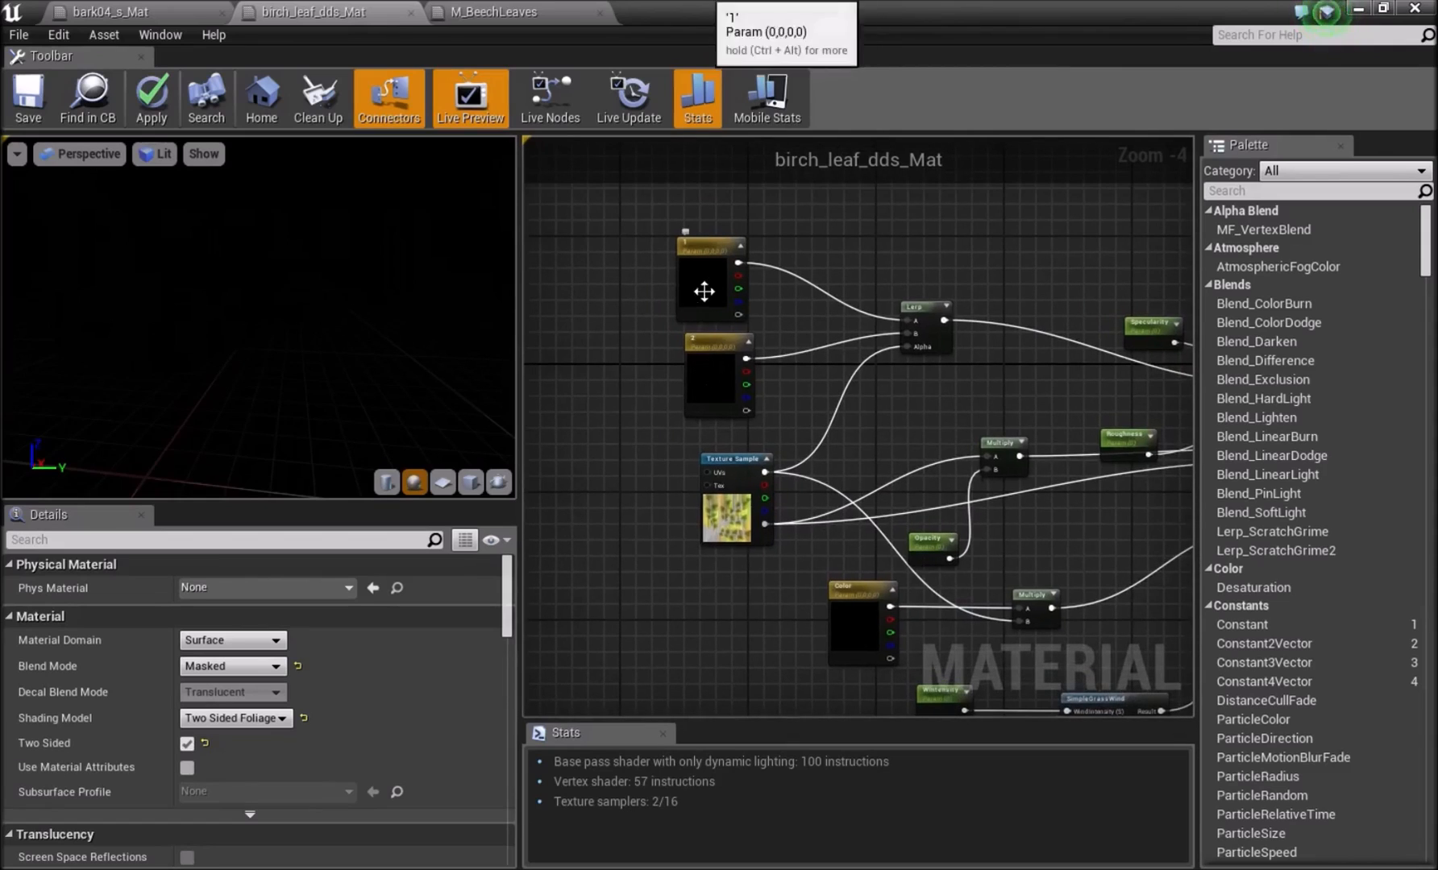
{"action": "right_click_drag", "start_coordinate": [739, 601], "coordinate": [681, 550]}
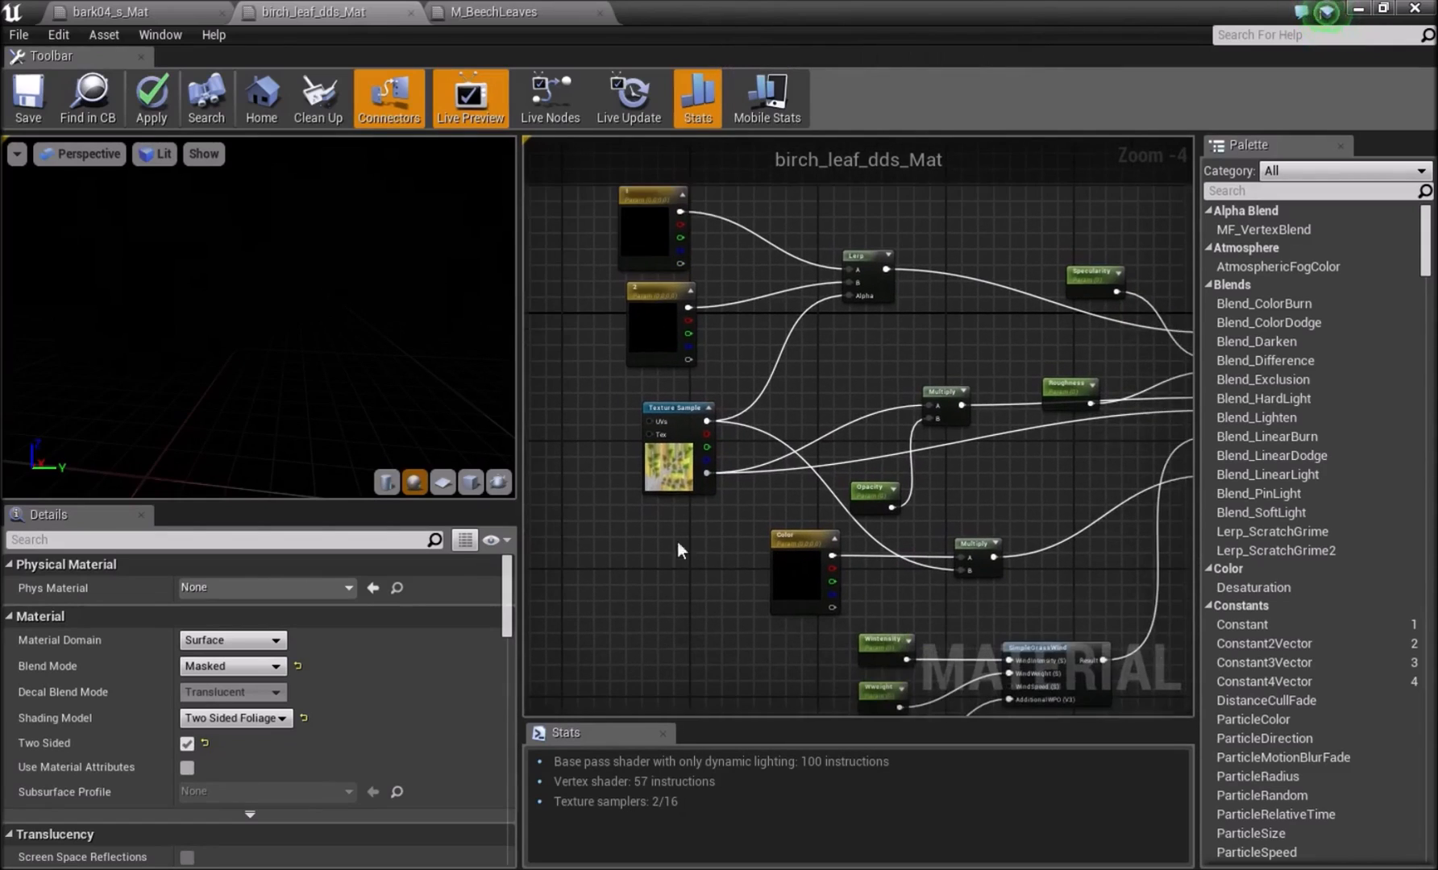
{"action": "left_click", "coordinate": [165, 109]}
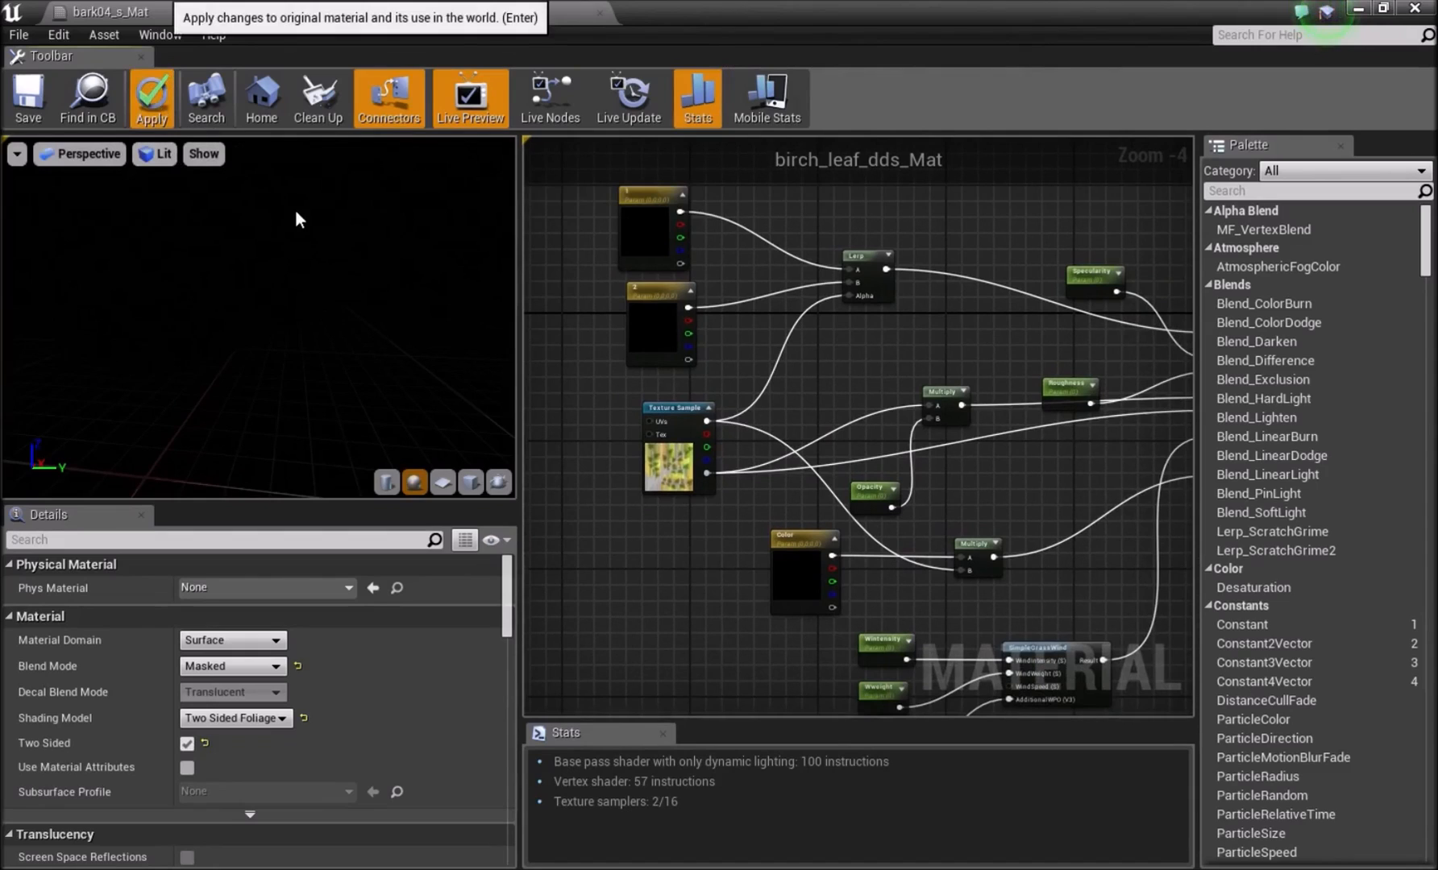
{"action": "left_click", "coordinate": [24, 105]}
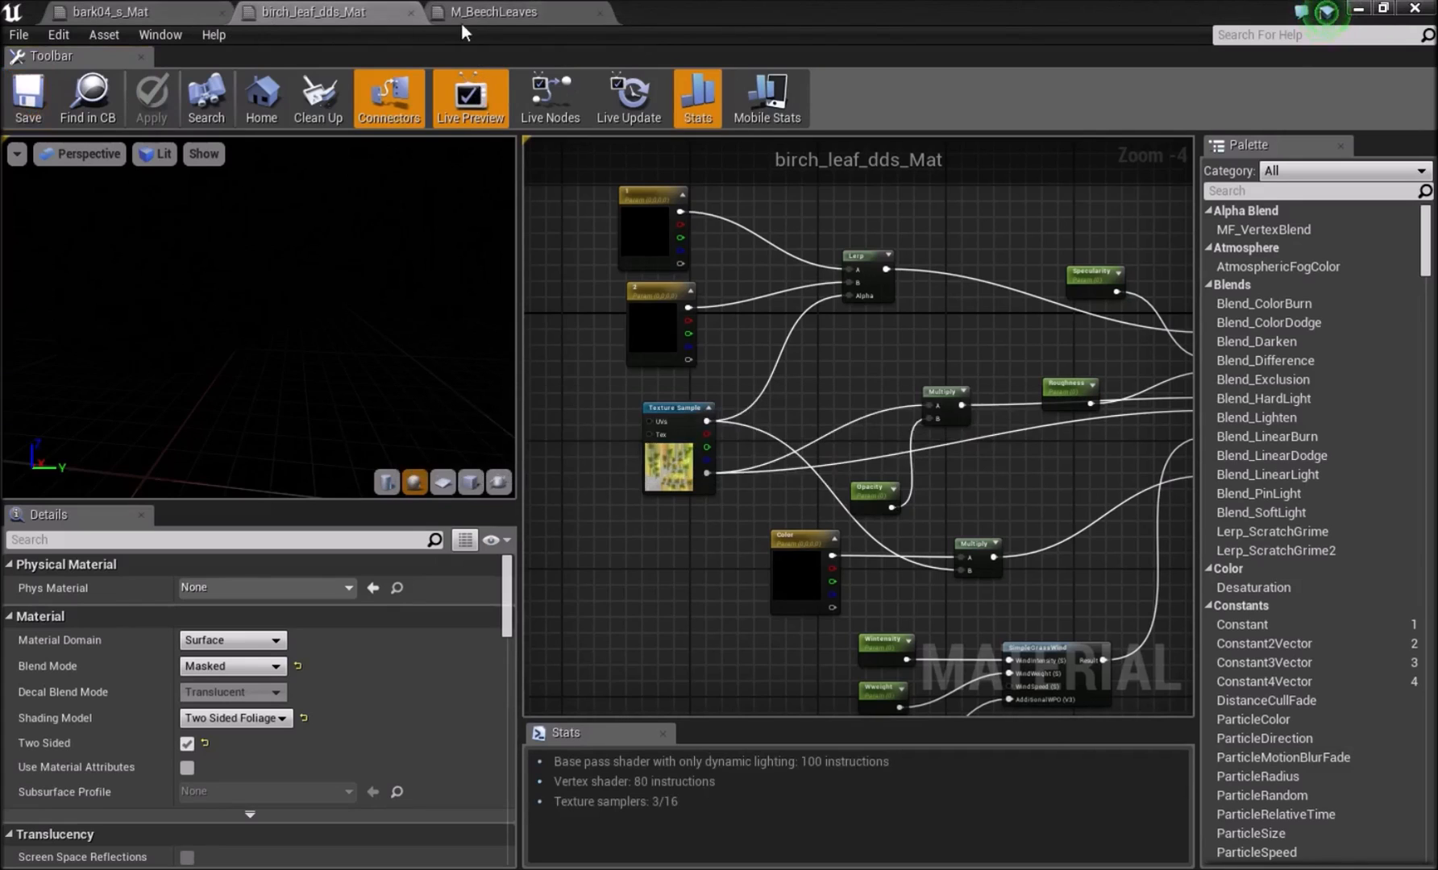
Open the Birch static mesh from the Foliage_meshes folder.
{"action": "left_click", "coordinate": [481, 14]}
{"action": "left_click", "coordinate": [143, 14]}
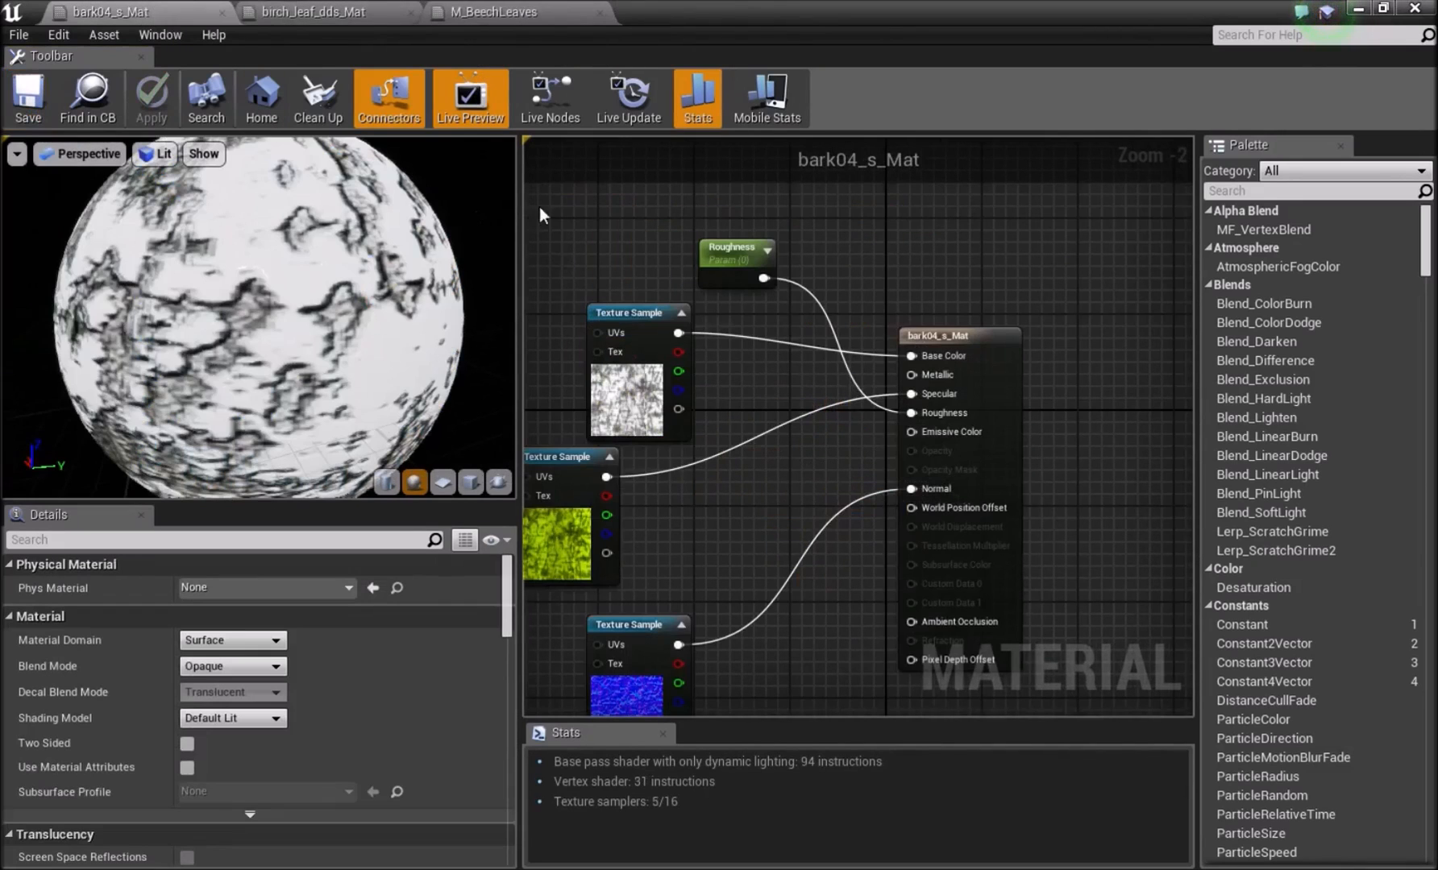
{"action": "left_click", "coordinate": [1360, 8]}
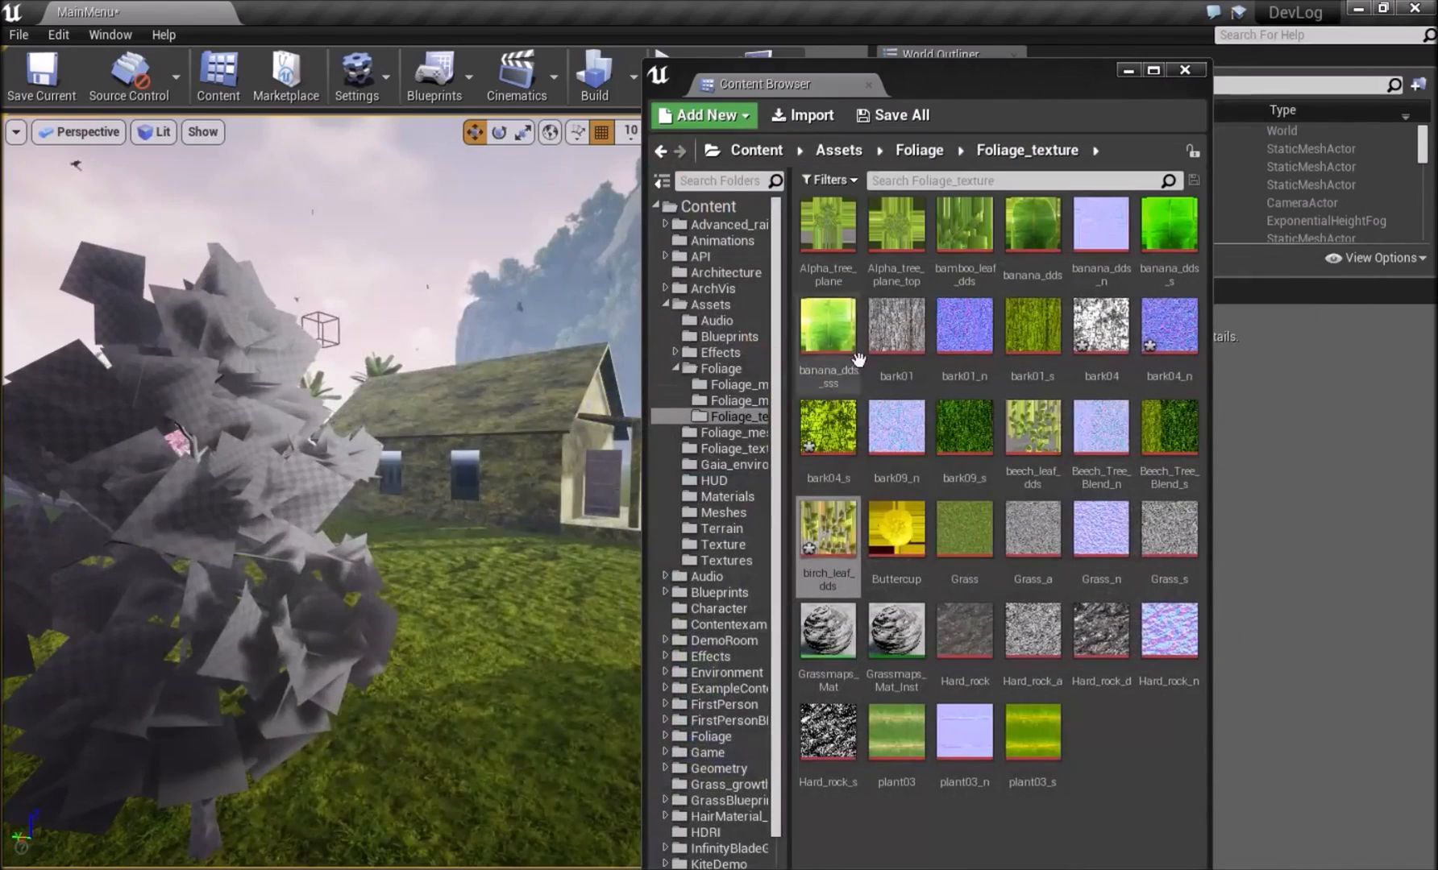
{"action": "left_click", "coordinate": [737, 400]}
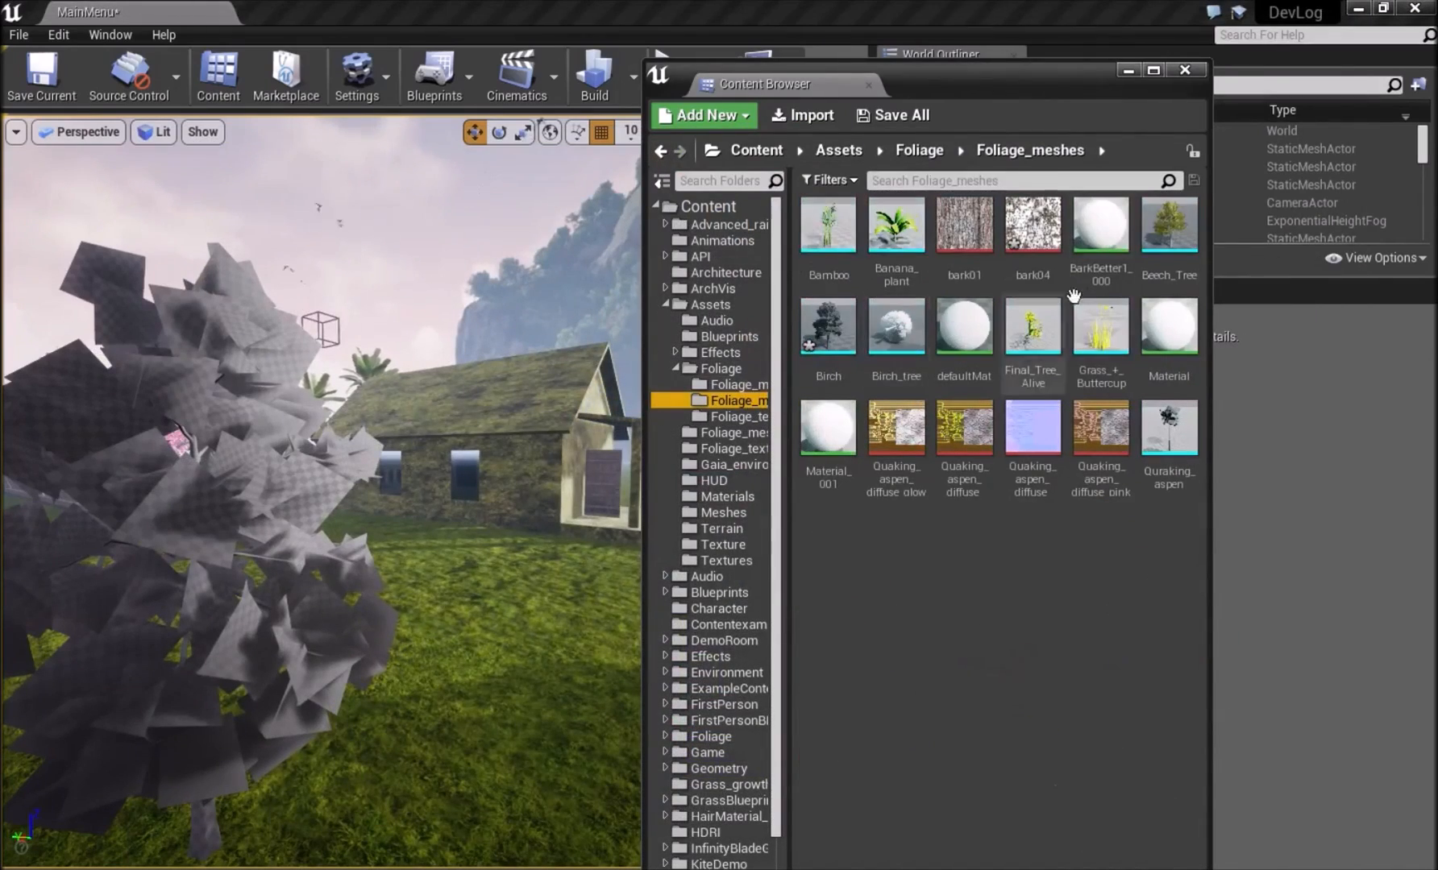
{"action": "double_click", "coordinate": [842, 349]}
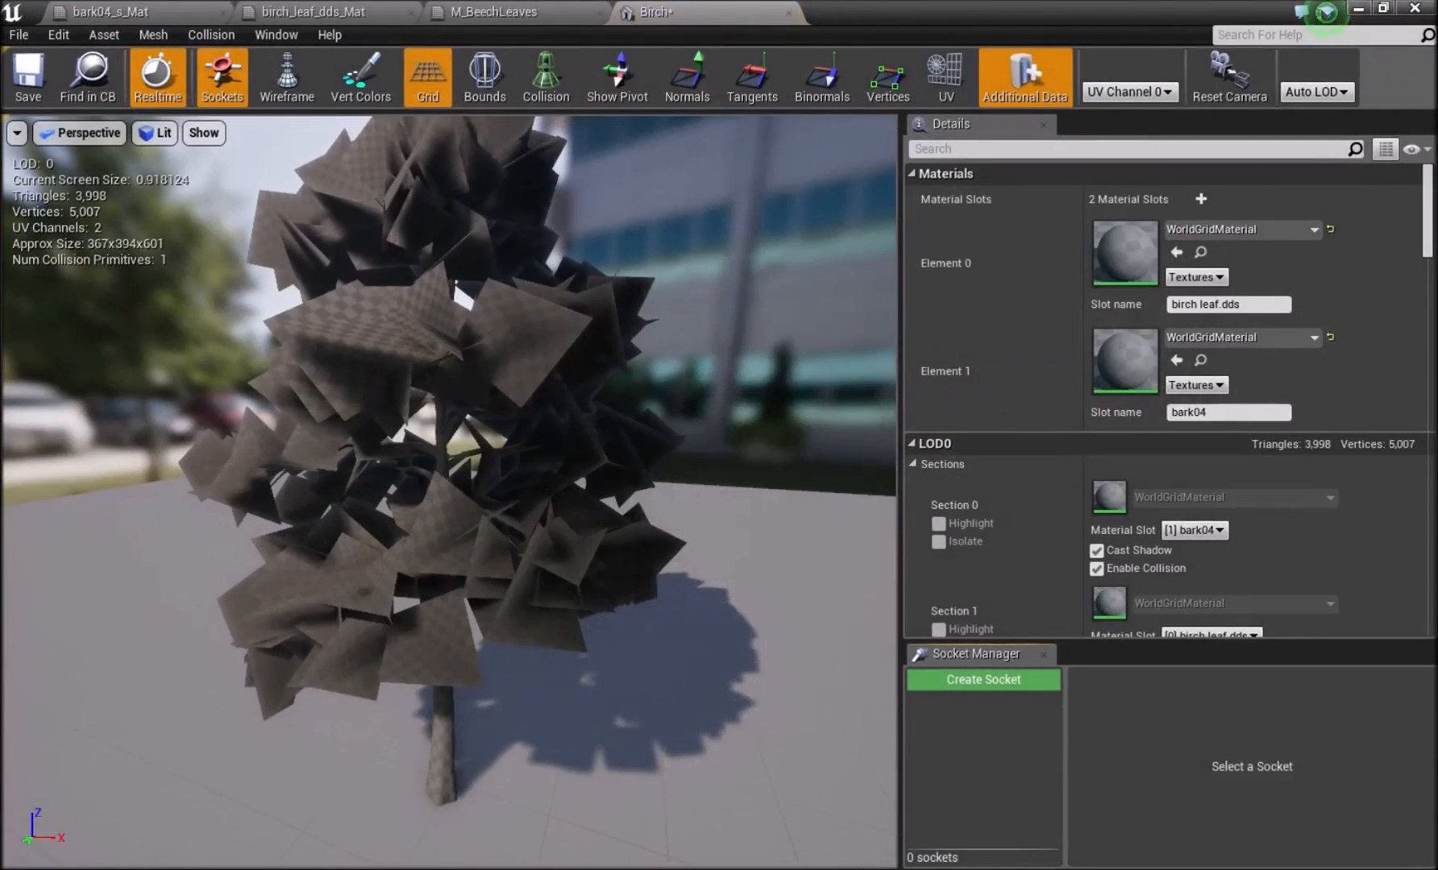
Create a material instance of bark04_s_Mat in the Foliage_materials folder.
{"action": "left_click", "coordinate": [756, 796]}
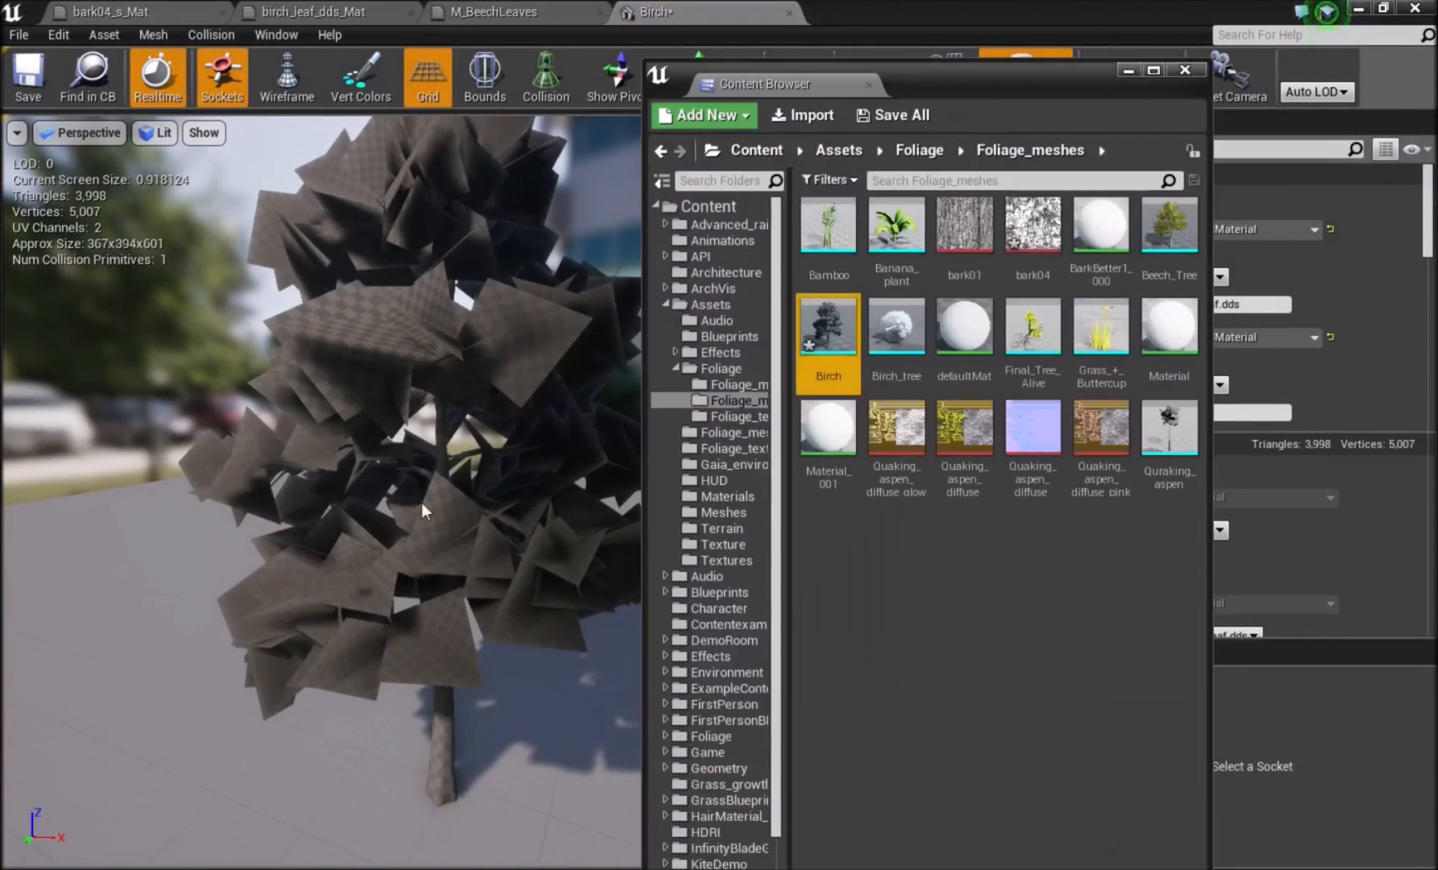
{"action": "left_click", "coordinate": [762, 387]}
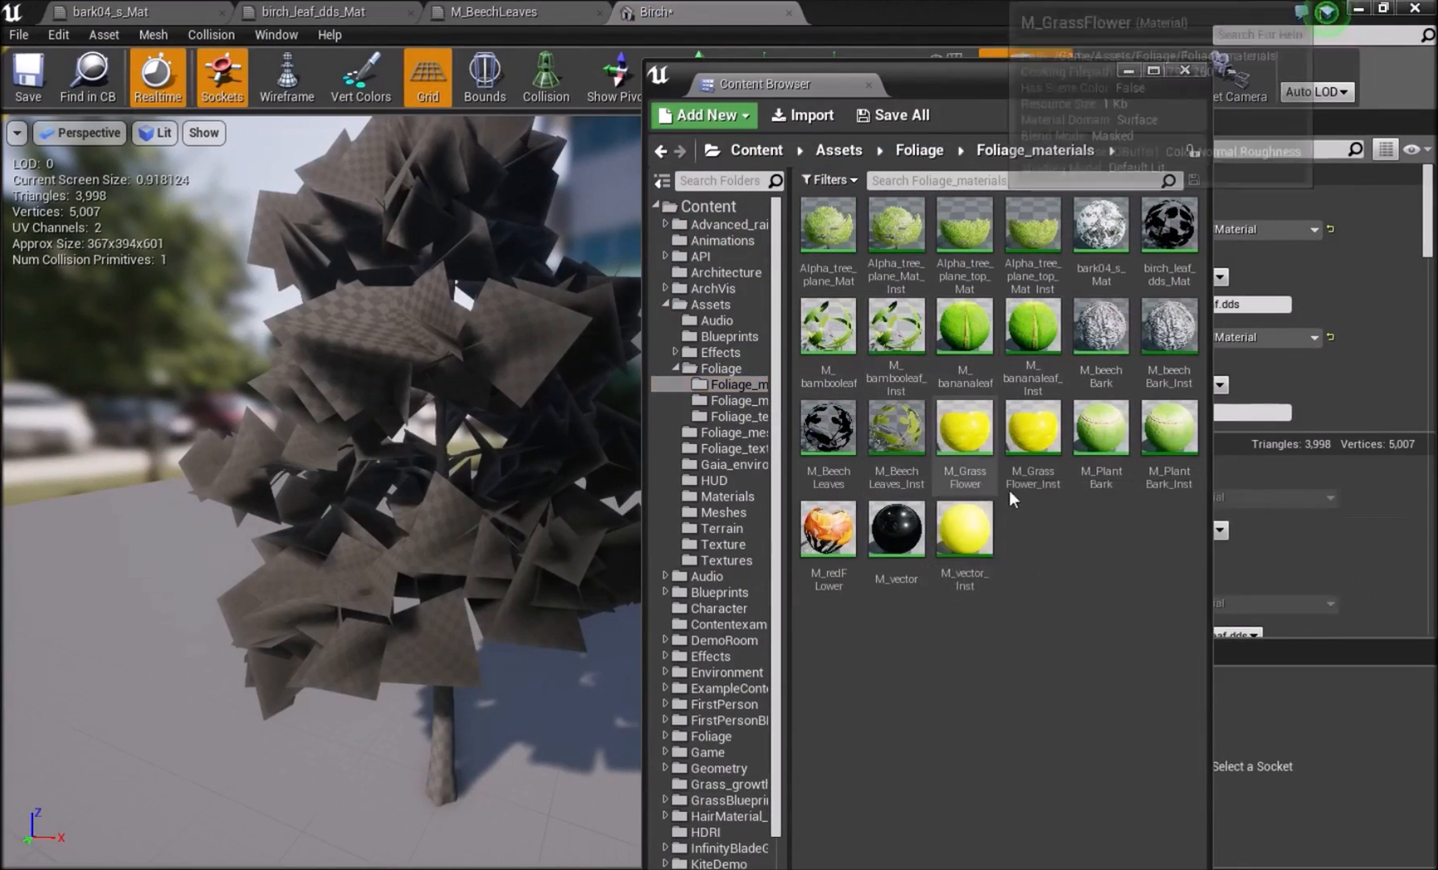
{"action": "right_click", "coordinate": [1100, 229]}
{"action": "left_click", "coordinate": [1164, 29]}
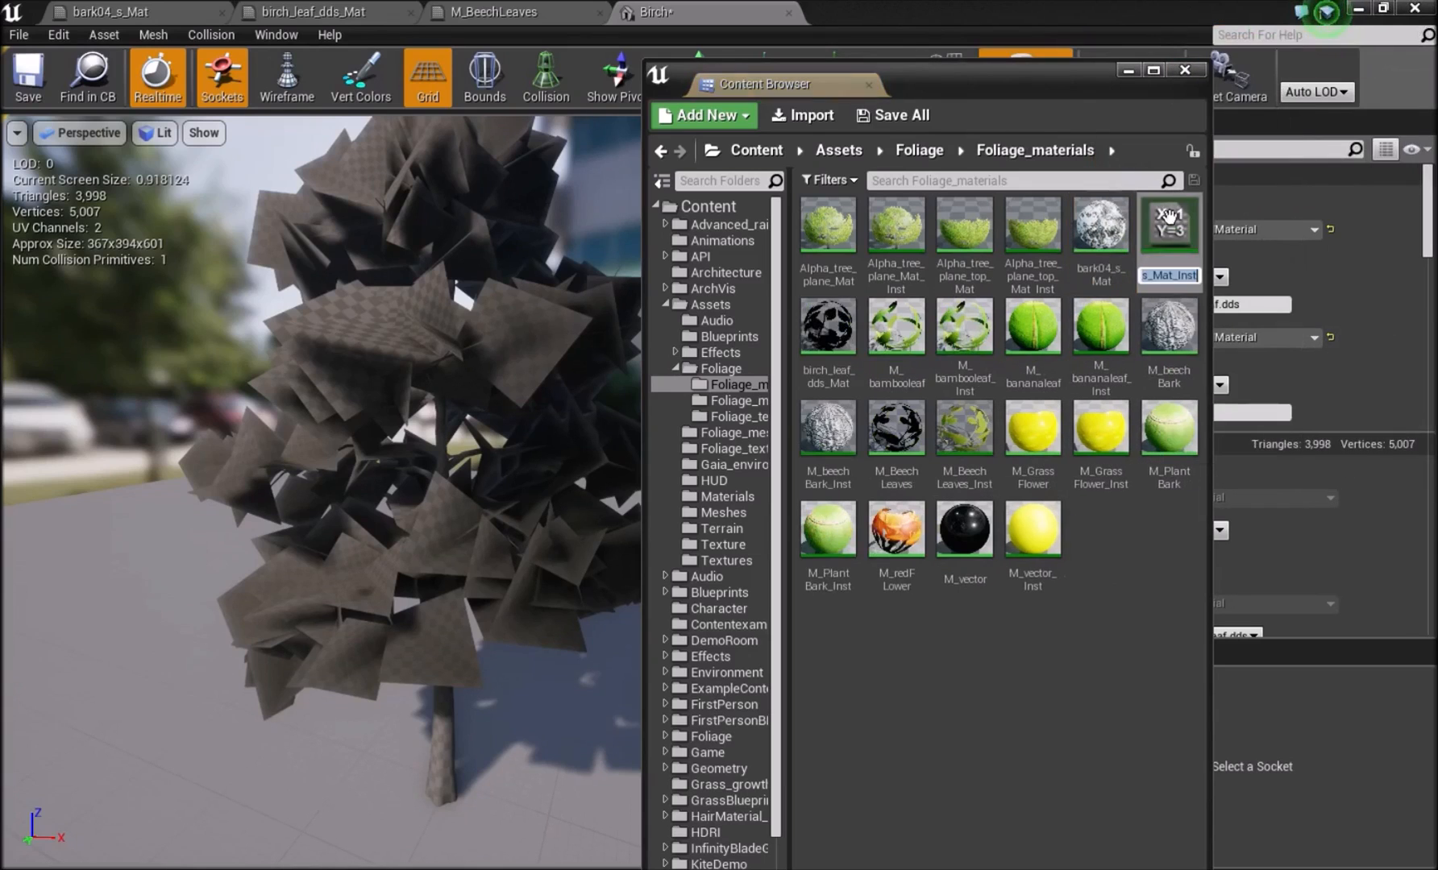
Create a material instance of birch_leaf_dds_Mat alongside the bark instance.
{"action": "left_click", "coordinate": [826, 338]}
{"action": "right_click", "coordinate": [825, 339]}
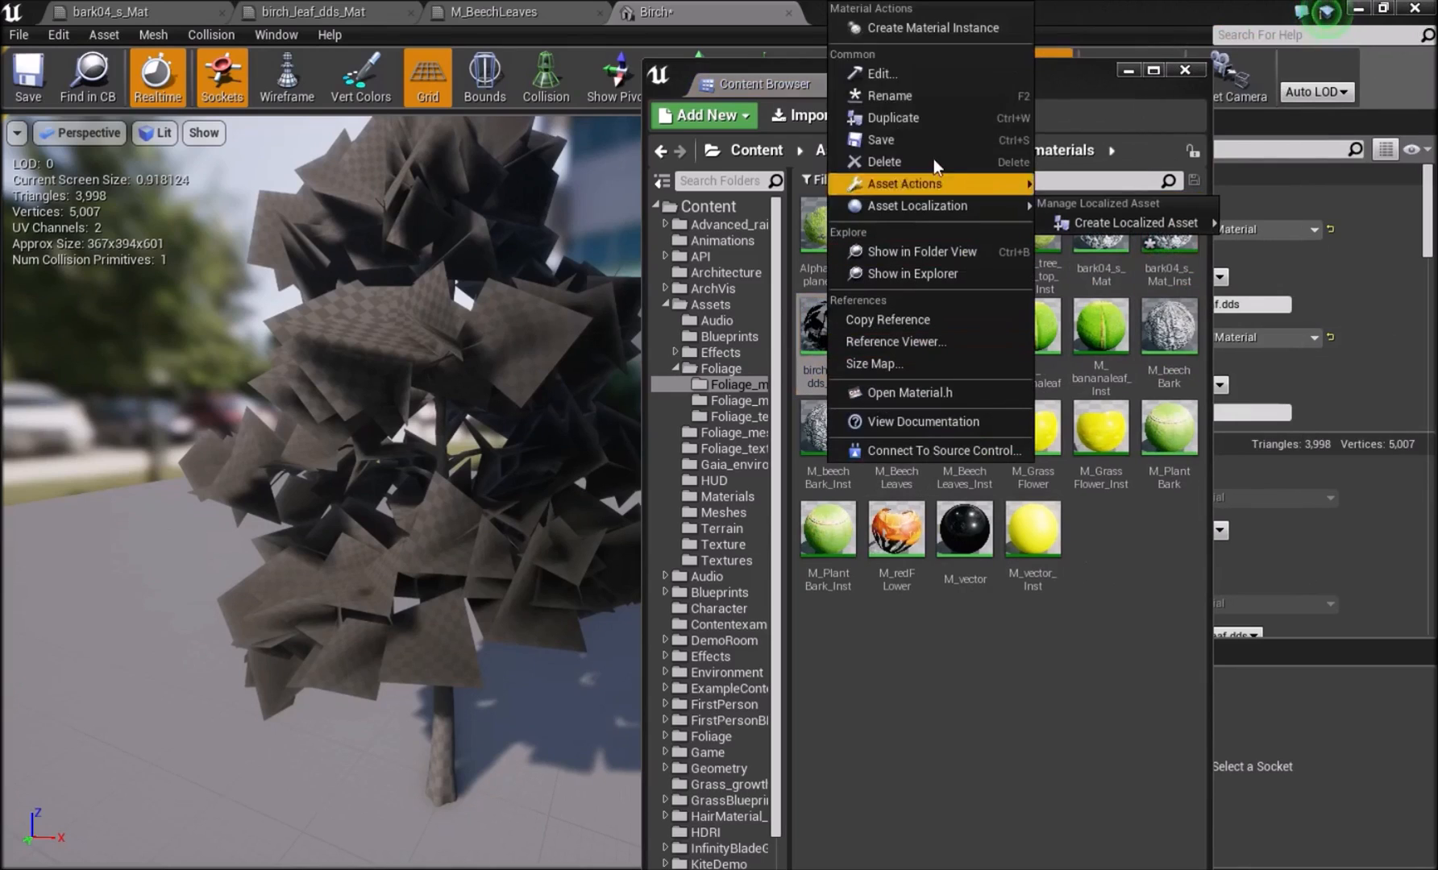
{"action": "left_click", "coordinate": [812, 326]}
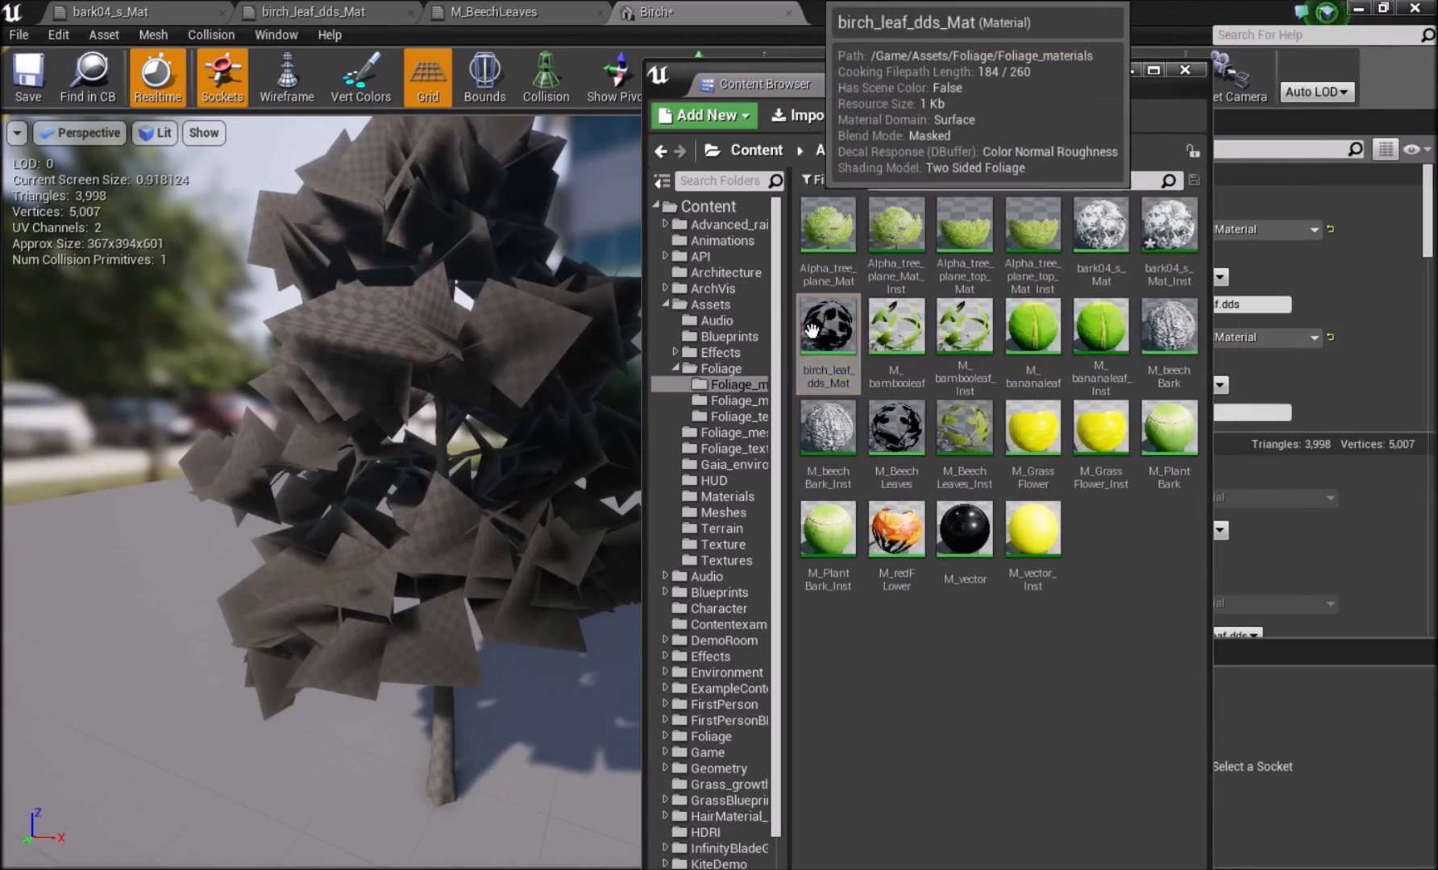
{"action": "right_click", "coordinate": [812, 326]}
{"action": "left_click", "coordinate": [909, 31]}
Isolate and highlight LOD0 Sections 0 and 1 of the Birch mesh in turn to identify which parts they cover.
{"action": "left_click_drag", "start_coordinate": [964, 77], "coordinate": [593, 424]}
{"action": "scroll", "coordinate": [979, 386], "scroll_direction": "down", "scroll_amount": 2}
{"action": "left_click", "coordinate": [938, 445]}
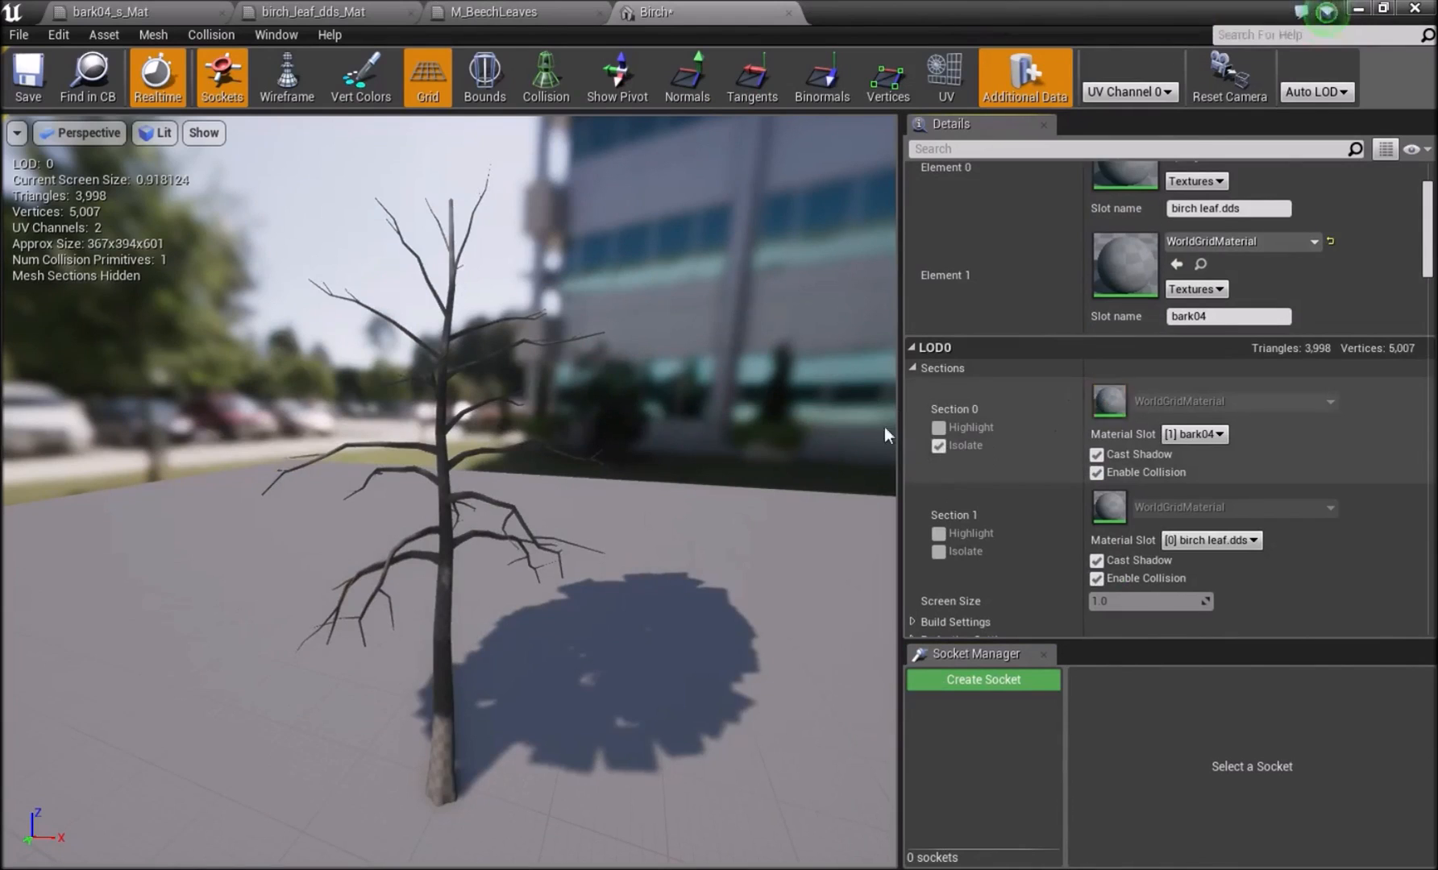
{"action": "left_click", "coordinate": [939, 446]}
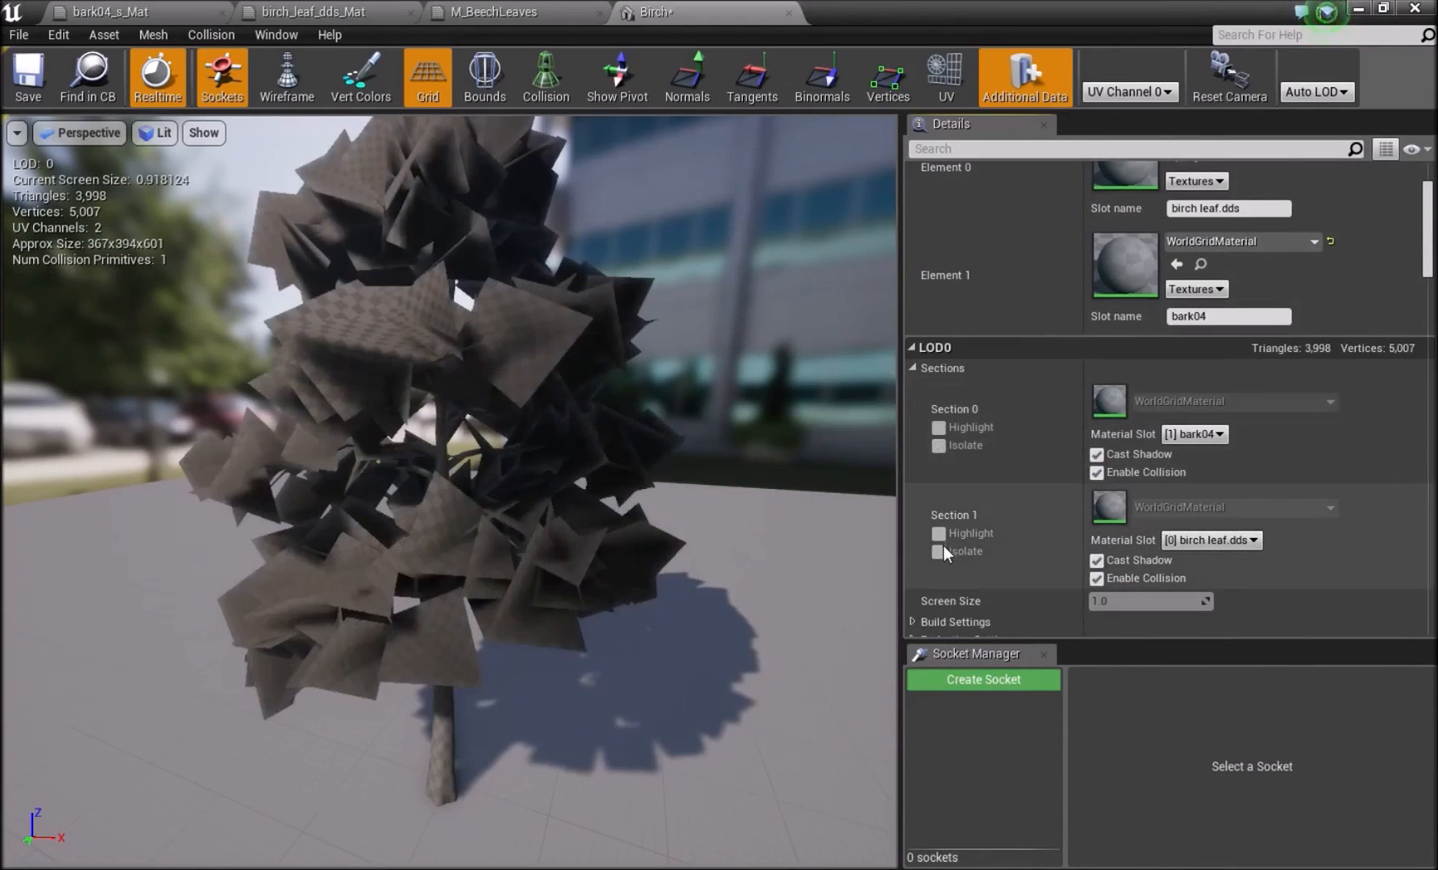
{"action": "left_click", "coordinate": [938, 552]}
{"action": "left_click", "coordinate": [939, 533]}
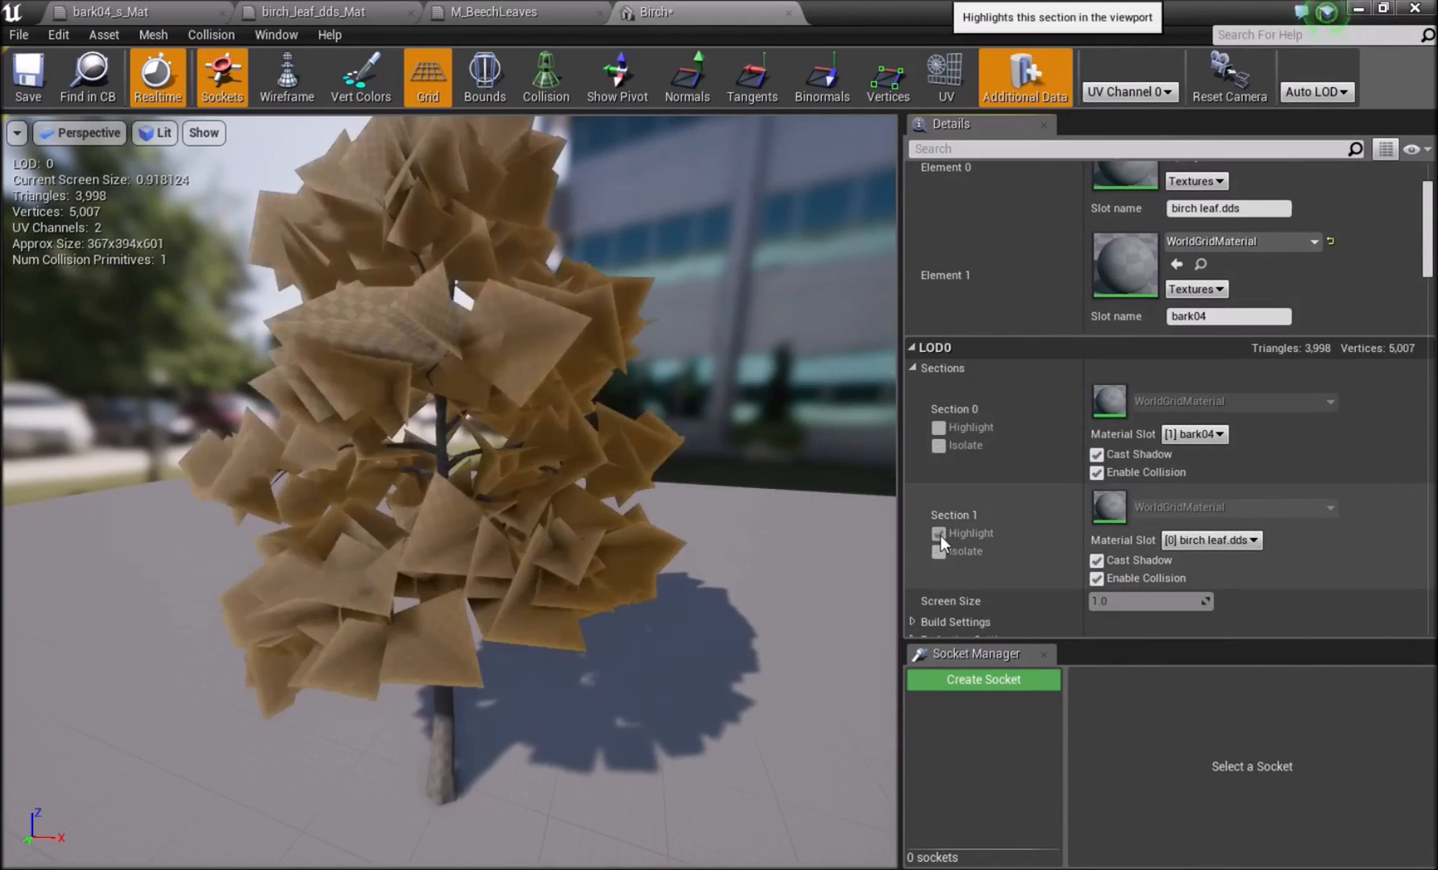
{"action": "left_click", "coordinate": [941, 536]}
{"action": "left_click", "coordinate": [937, 427]}
{"action": "left_click", "coordinate": [936, 427]}
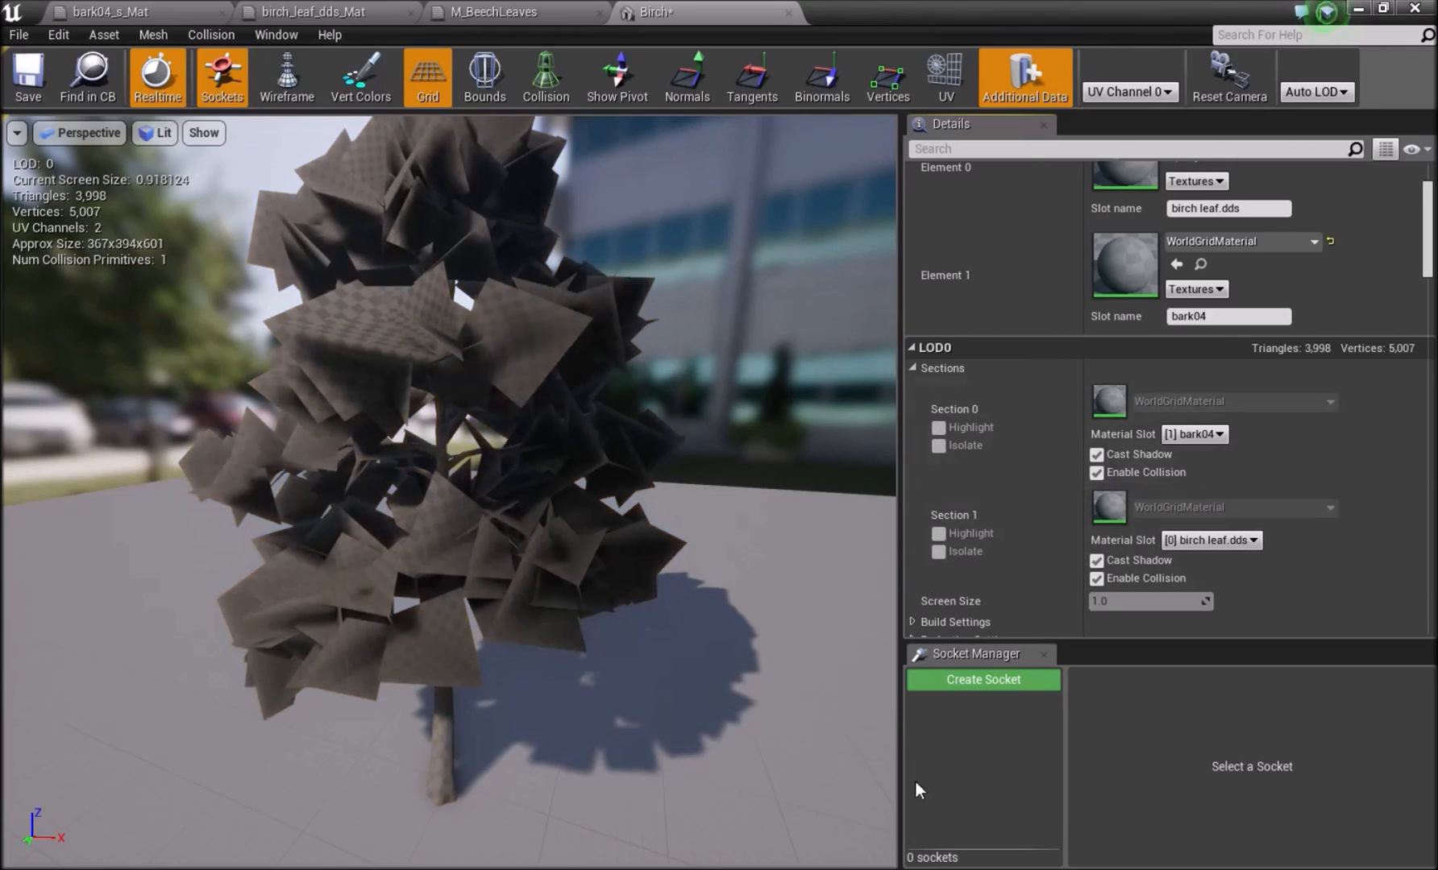
Assign birch_leaf_dds_Mat_Inst to the mesh's birch leaf.dds slot and bark04_s_Mat_Inst to its bark04 slot.
{"action": "left_click", "coordinate": [903, 868]}
{"action": "left_click", "coordinate": [770, 794]}
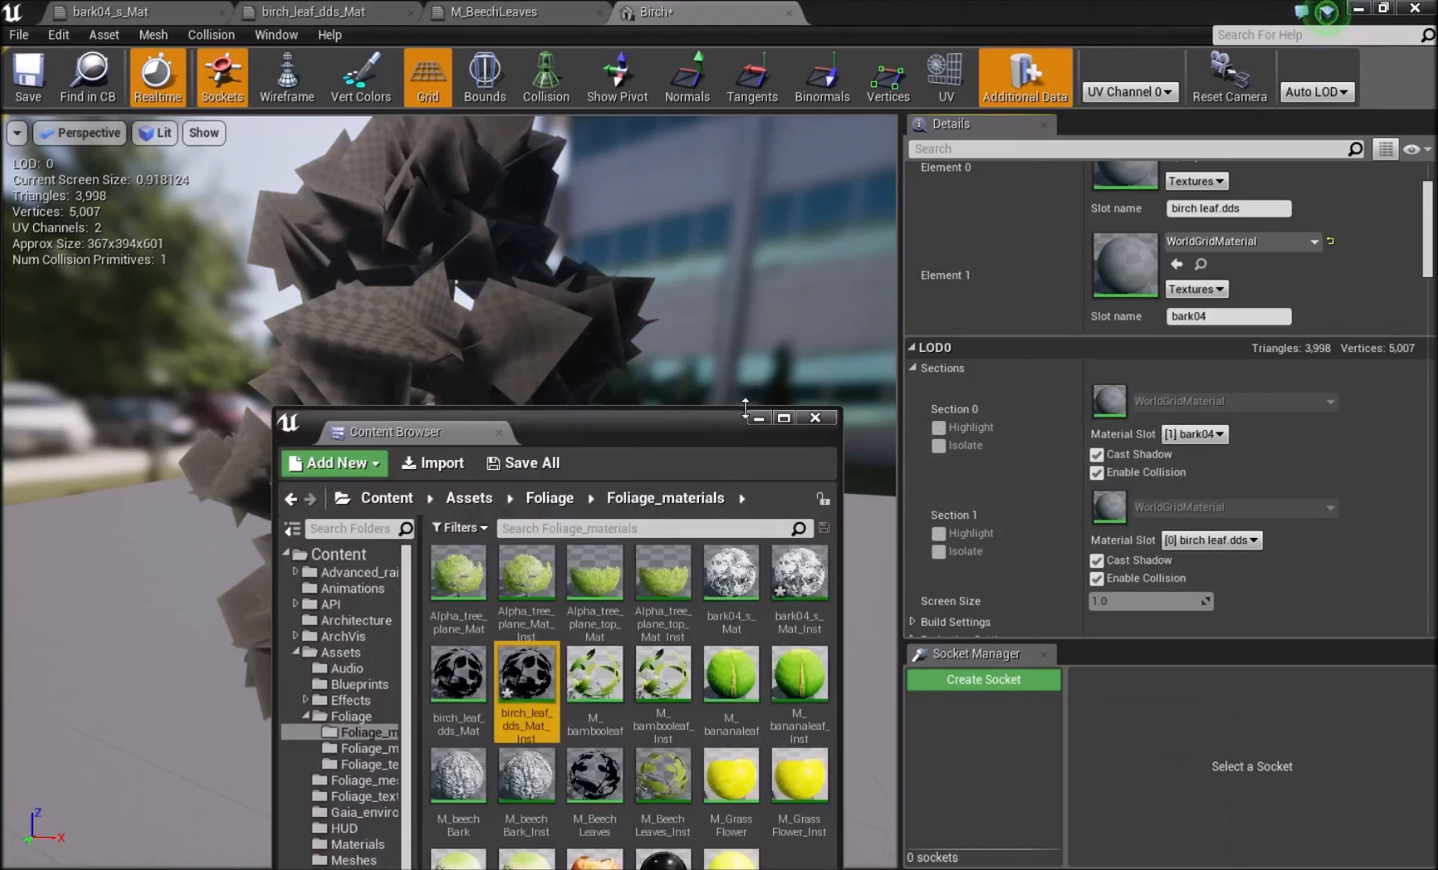
{"action": "left_click_drag", "start_coordinate": [526, 673], "coordinate": [1114, 518]}
{"action": "left_click_drag", "start_coordinate": [799, 574], "coordinate": [1113, 398]}
{"action": "left_click_drag", "start_coordinate": [671, 445], "coordinate": [597, 391]}
{"action": "scroll", "coordinate": [1307, 256], "scroll_direction": "up", "scroll_amount": 2}
{"action": "left_click_drag", "start_coordinate": [719, 546], "coordinate": [1124, 226]}
{"action": "left_click_drag", "start_coordinate": [702, 542], "coordinate": [1124, 330]}
{"action": "left_click_drag", "start_coordinate": [452, 620], "coordinate": [1124, 223]}
Examine the birch's leaf and bark materials from several angles and distances in the mesh preview.
{"action": "left_click_drag", "start_coordinate": [582, 374], "coordinate": [0, 300]}
{"action": "right_click_drag", "start_coordinate": [434, 340], "coordinate": [314, 342]}
{"action": "key", "text": "w"}
{"action": "key", "text": "s"}
{"action": "key", "text": "d"}
{"action": "right_click_drag", "start_coordinate": [814, 532], "coordinate": [834, 562]}
{"action": "key", "text": "w"}
{"action": "key", "text": "s"}
{"action": "key", "text": "w"}
{"action": "key", "text": "s"}
{"action": "key", "text": "w"}
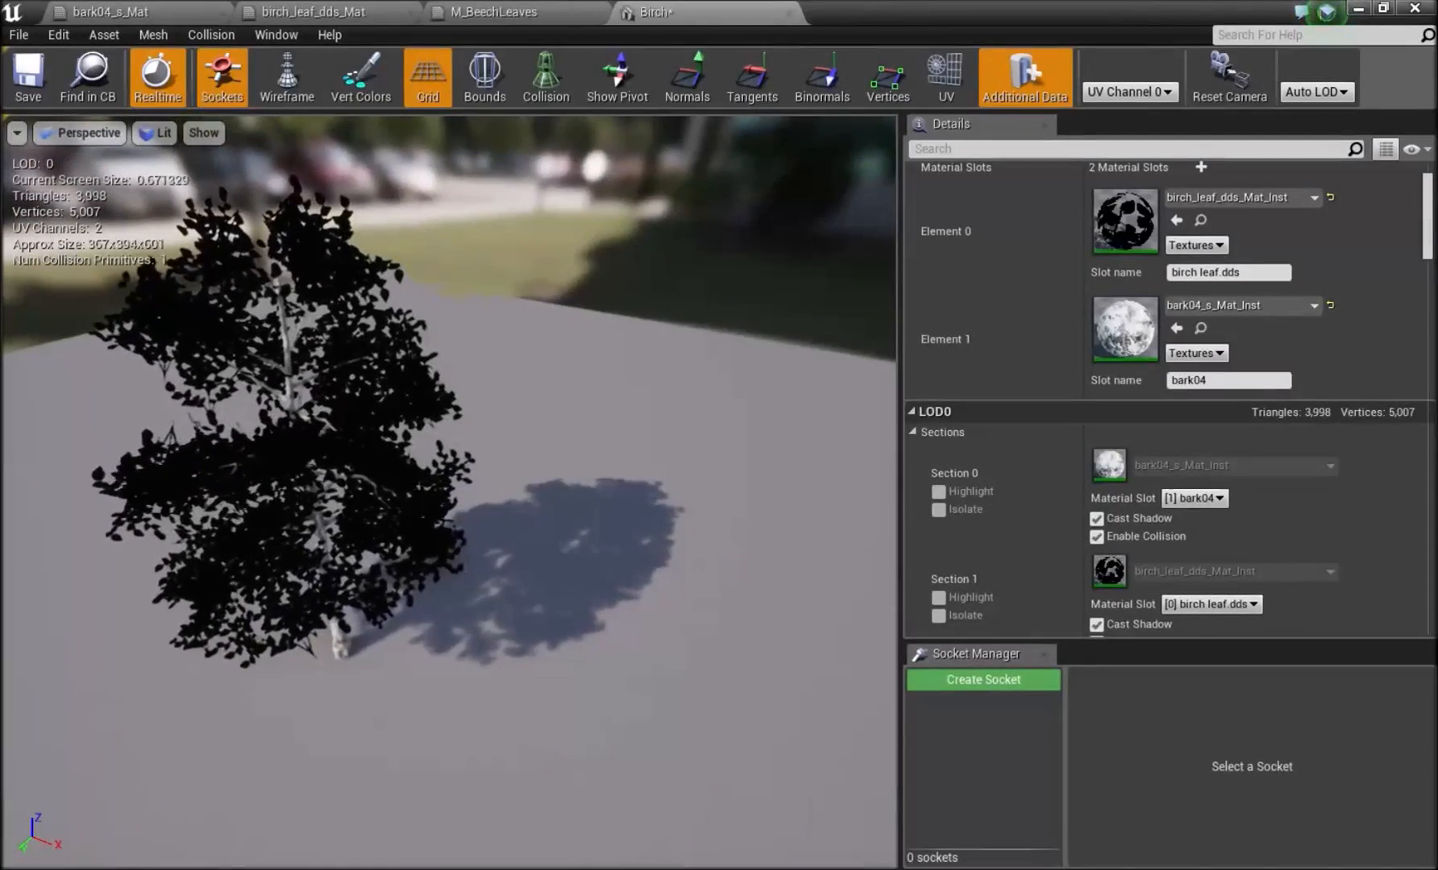
Open birch_leaf_dds_Mat_Inst and arrange its editor window beside a separate Birch mesh preview window.
{"action": "double_click", "coordinate": [1125, 221]}
{"action": "left_click_drag", "start_coordinate": [1071, 1], "coordinate": [868, 143]}
{"action": "left_click", "coordinate": [873, 154]}
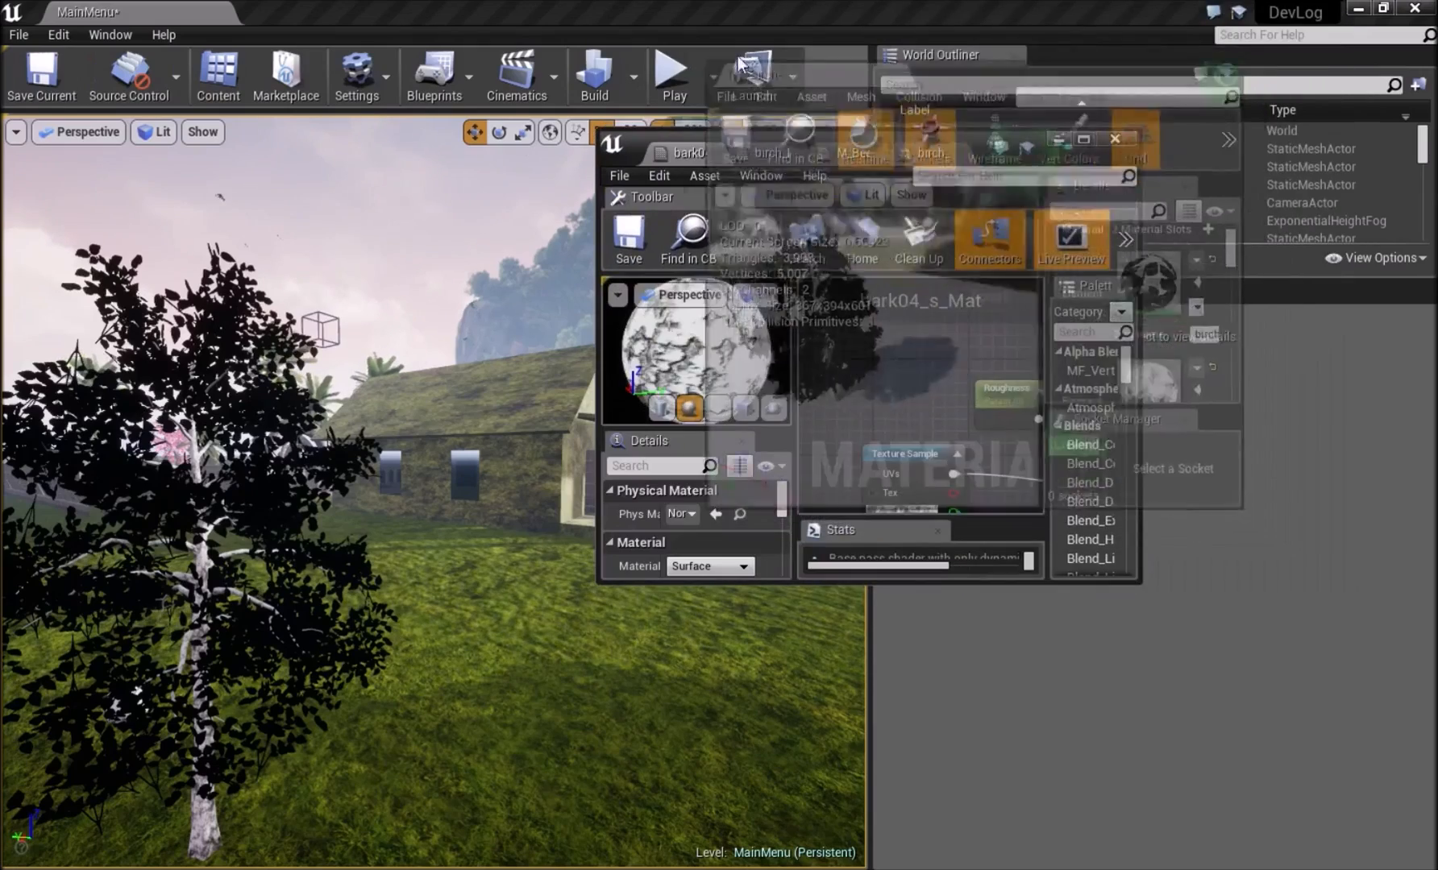
{"action": "double_click", "coordinate": [972, 57]}
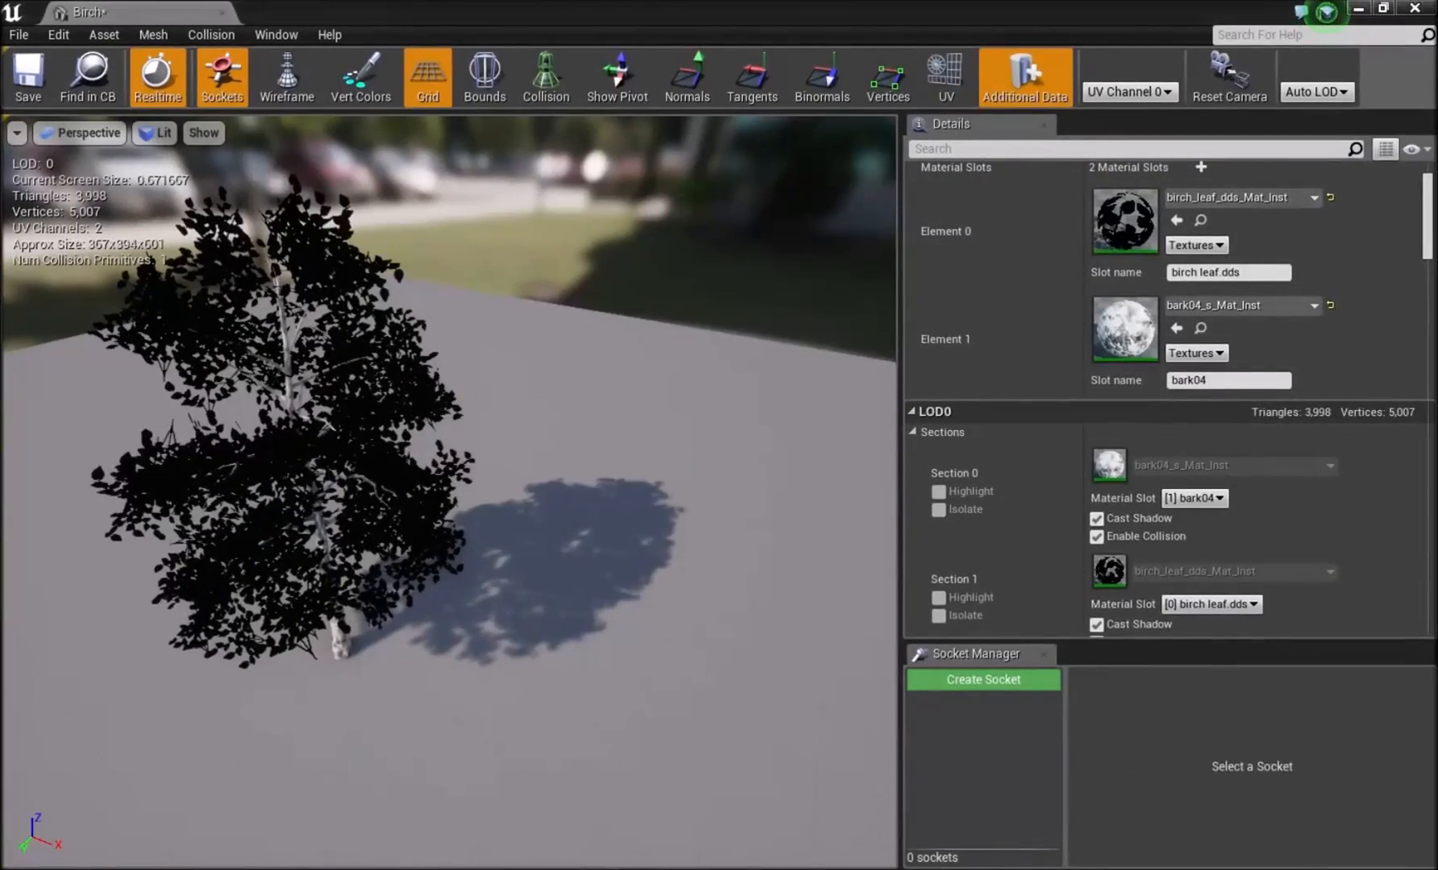
{"action": "left_click", "coordinate": [951, 806]}
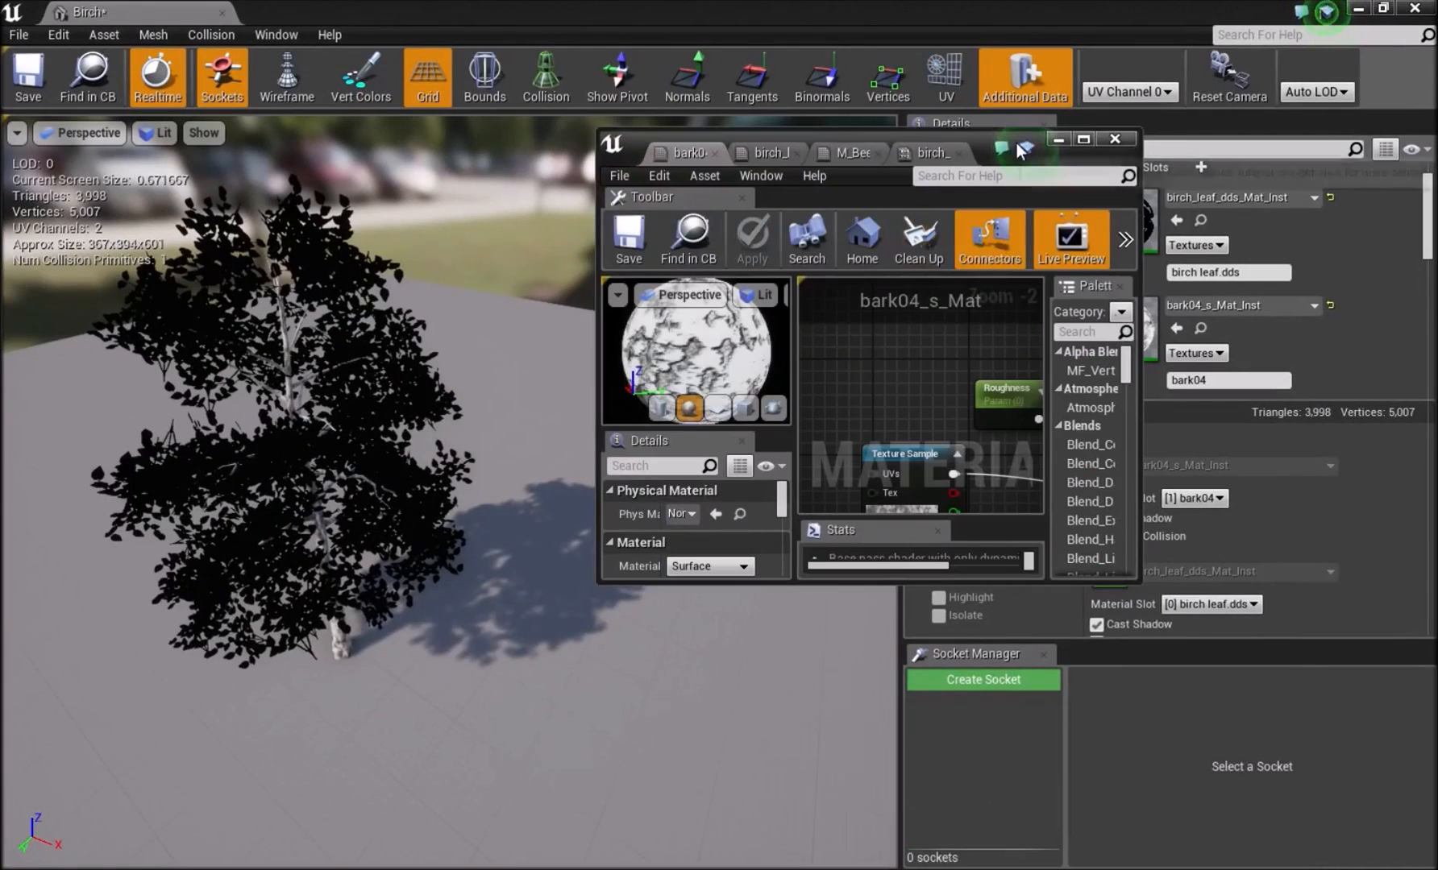
{"action": "left_click_drag", "start_coordinate": [978, 138], "coordinate": [1165, 191]}
{"action": "left_click", "coordinate": [1104, 208]}
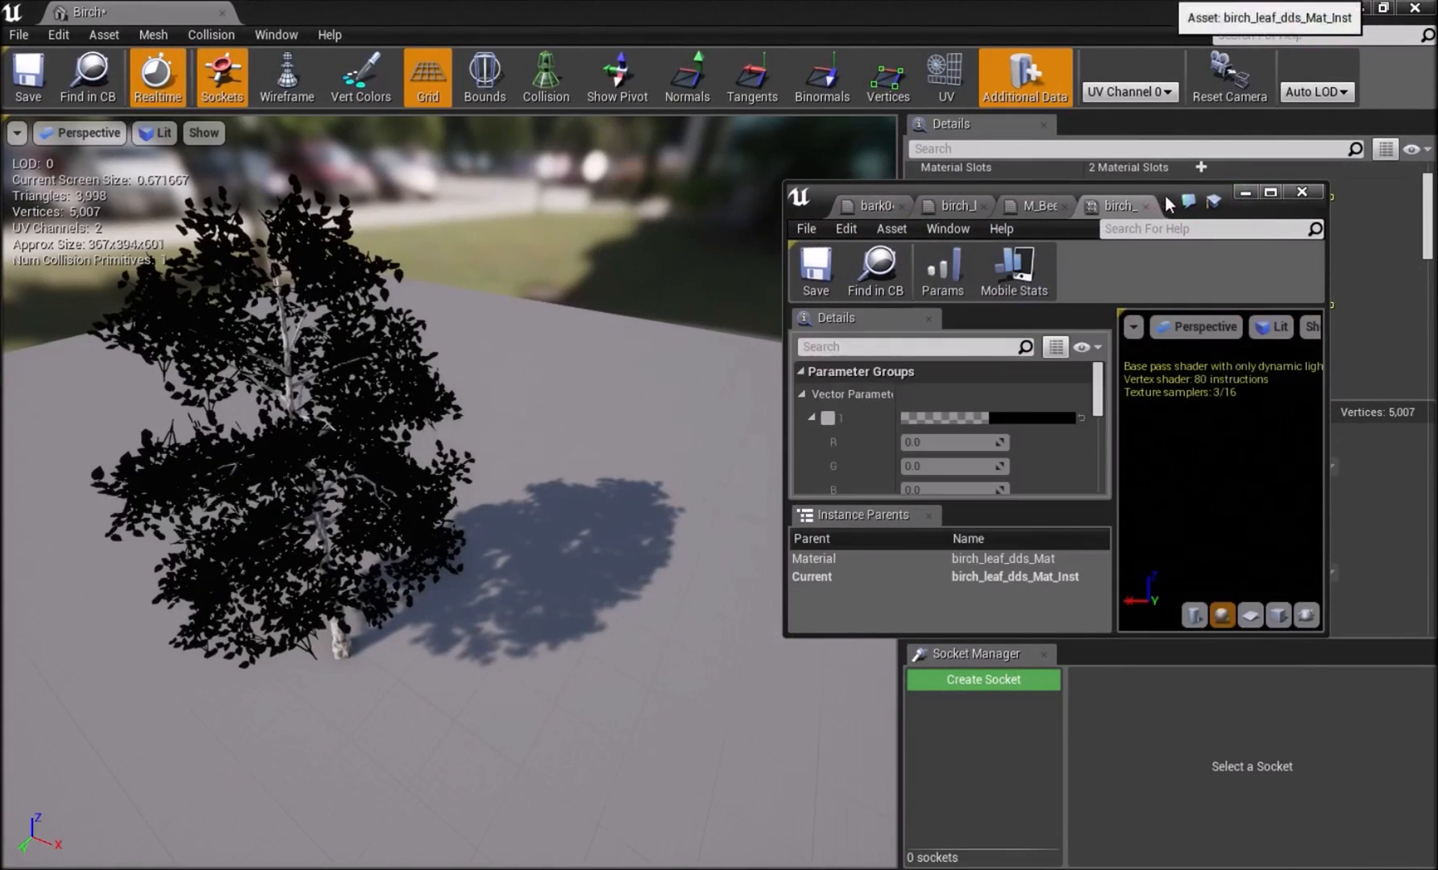
{"action": "scroll", "coordinate": [1029, 417], "scroll_direction": "up", "scroll_amount": 2}
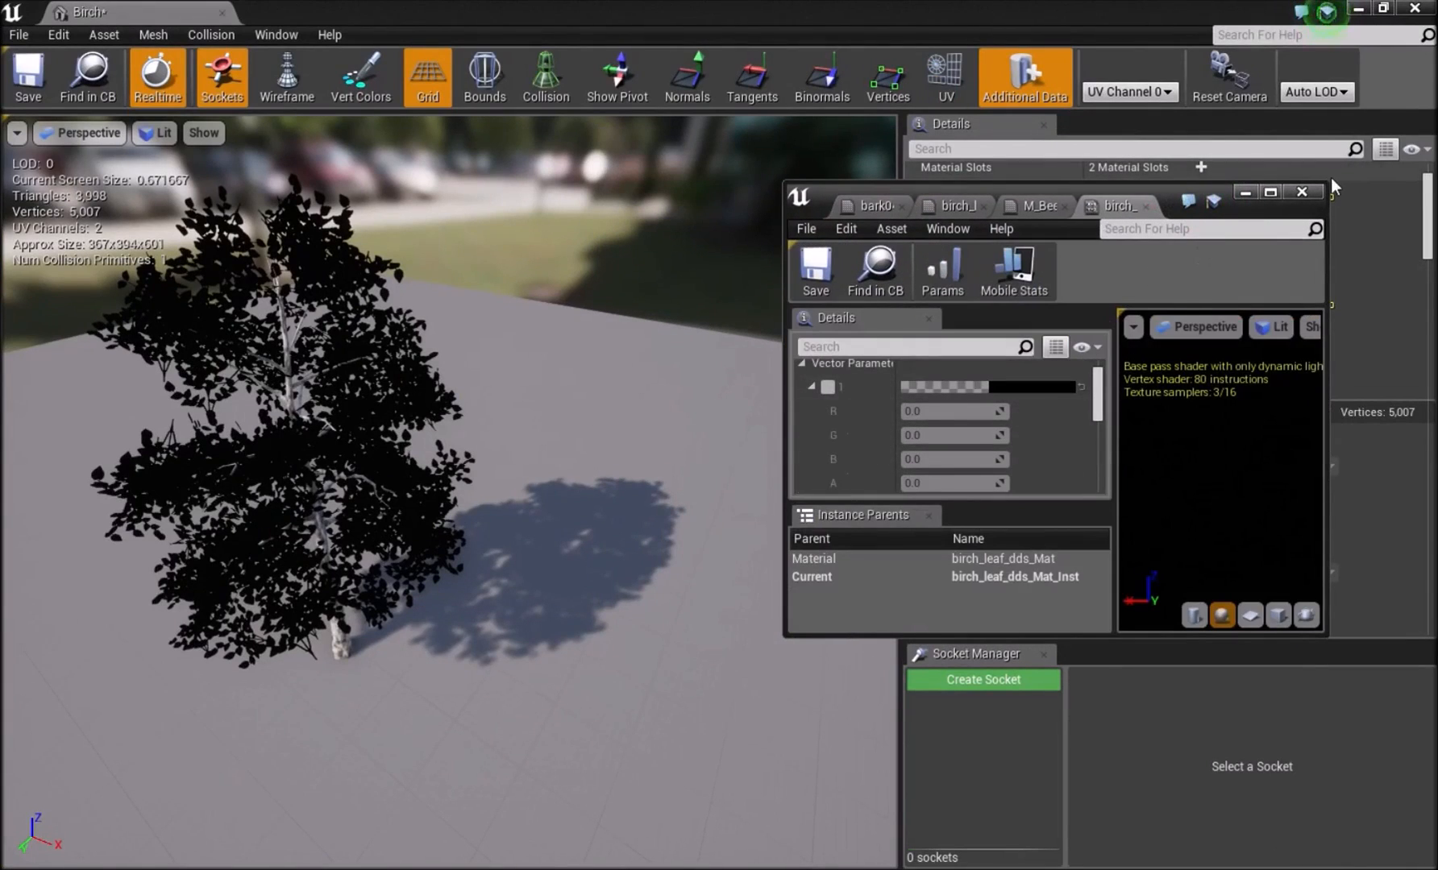
{"action": "left_click_drag", "start_coordinate": [1326, 189], "coordinate": [1434, 2]}
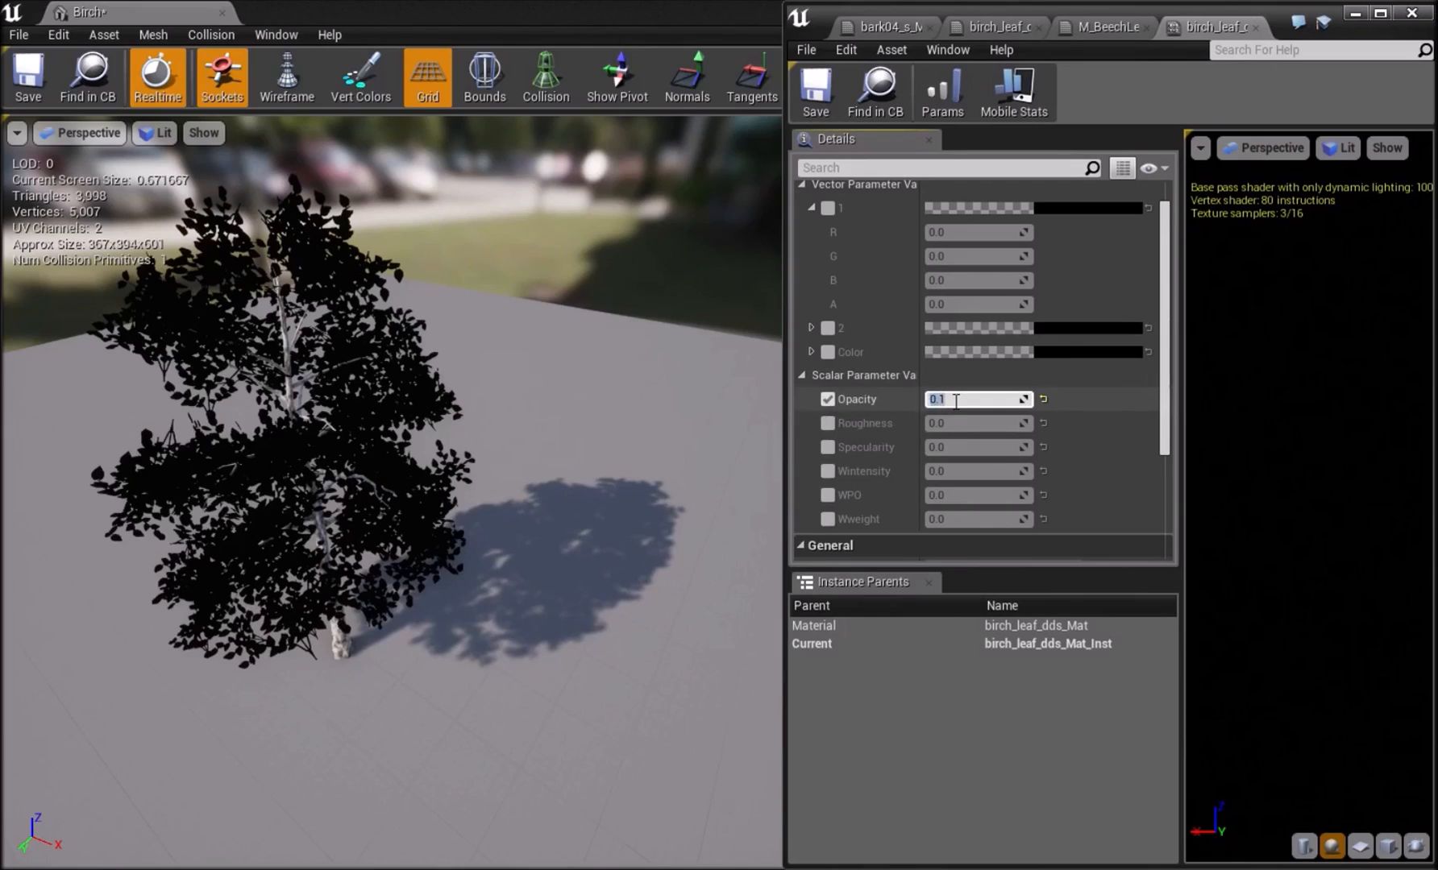
Override Opacity with 0.1, Roughness with 1.0 and Specularity with 0.3, and enable the vector parameters 1, 2 and Color.
{"action": "left_click", "coordinate": [827, 423]}
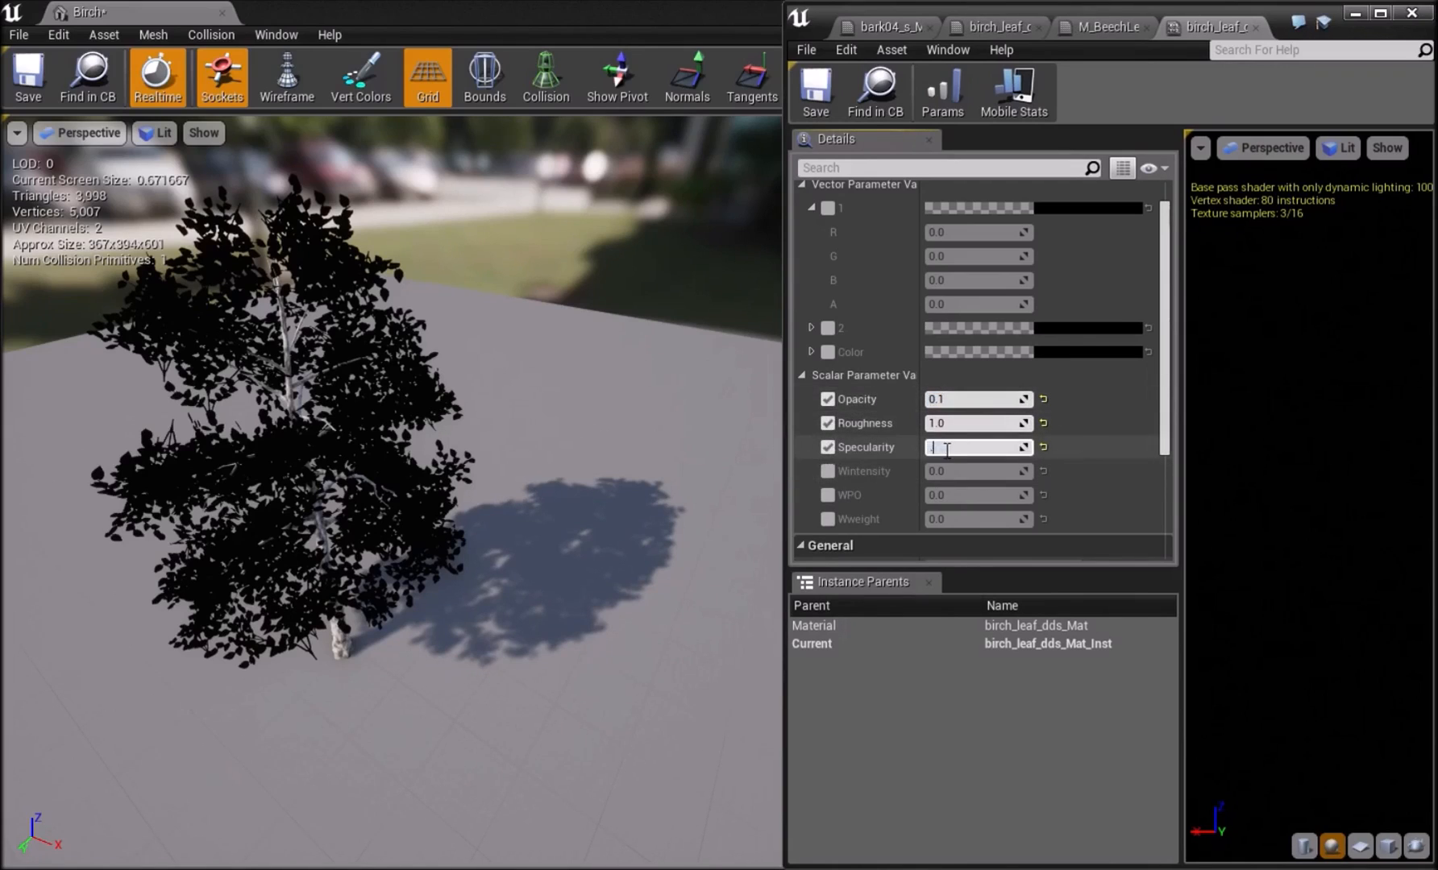
{"action": "left_click", "coordinate": [827, 208]}
{"action": "left_click", "coordinate": [828, 328]}
{"action": "left_click", "coordinate": [827, 352]}
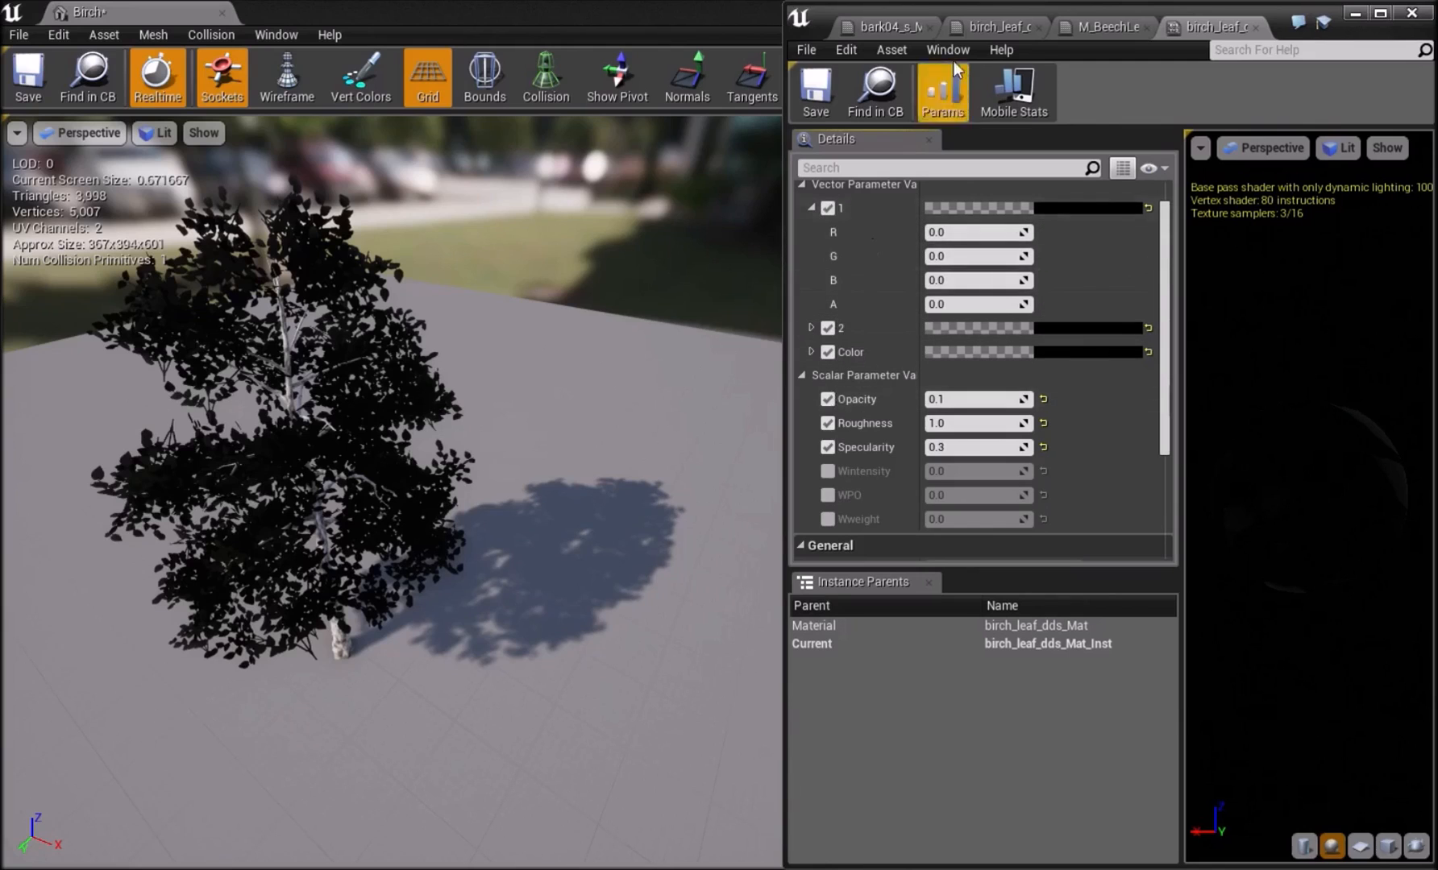
Set vector parameter 1 to yellow with R 0.49, G 0.424851 and B 0.091352, checking the colour on the birch.
{"action": "left_click", "coordinate": [1066, 209]}
{"action": "left_click", "coordinate": [802, 437]}
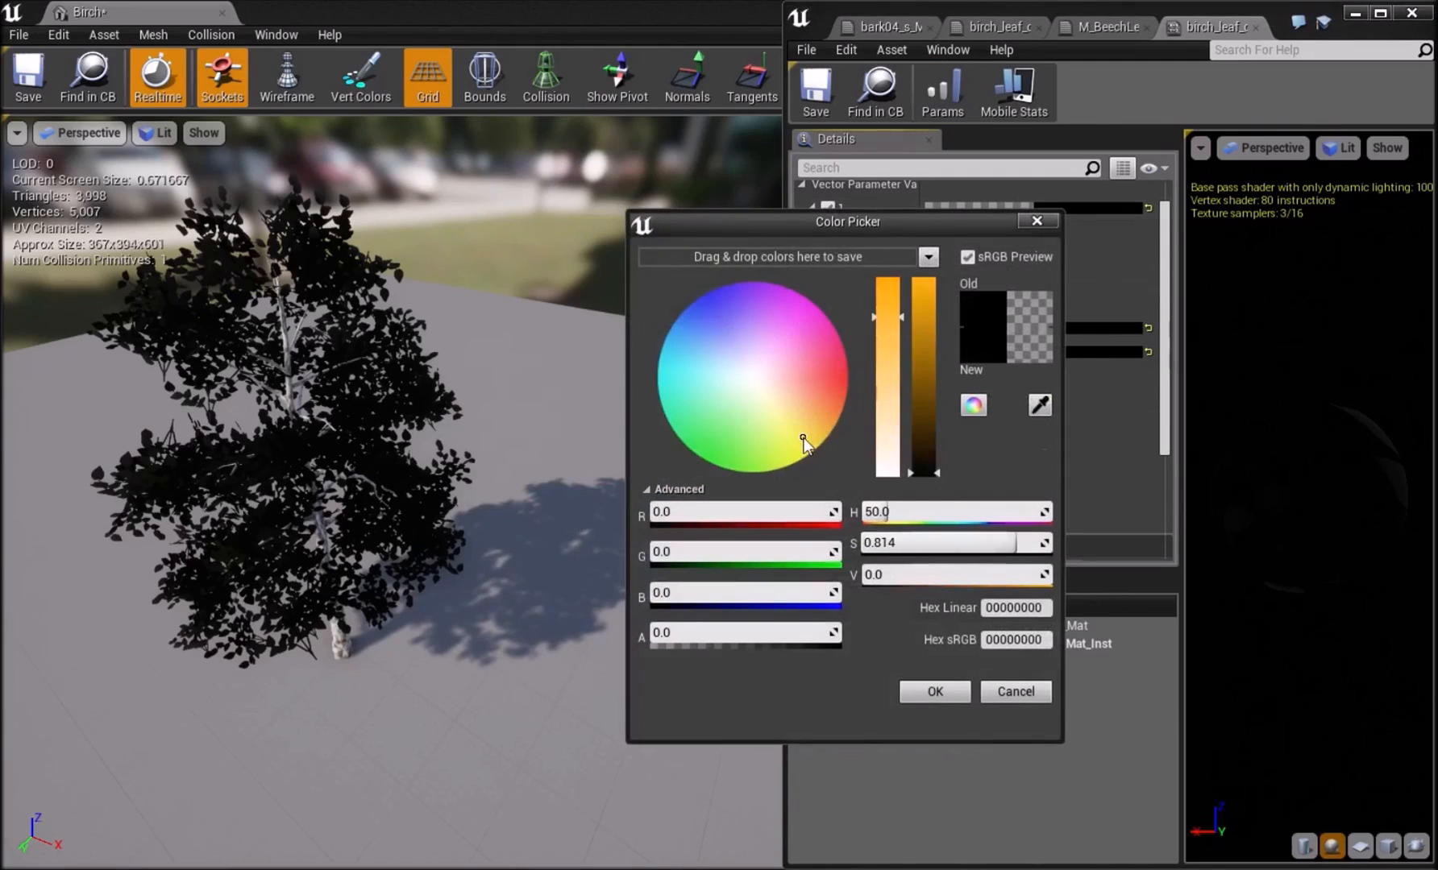
{"action": "left_click", "coordinate": [924, 361]}
{"action": "left_click", "coordinate": [735, 408]}
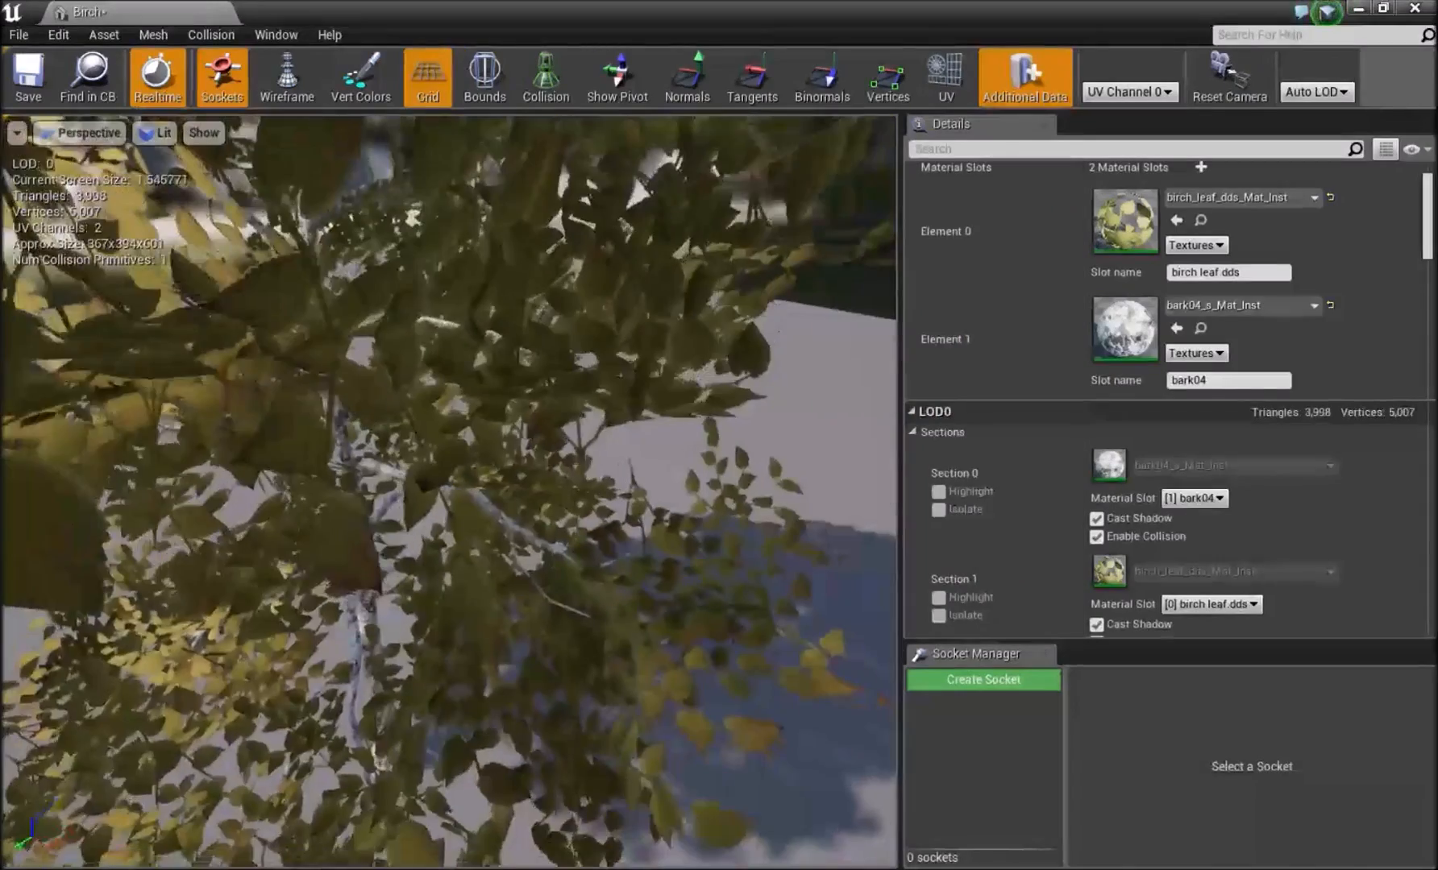
{"action": "right_click_drag", "start_coordinate": [448, 492], "coordinate": [339, 403]}
{"action": "right_click_drag", "start_coordinate": [290, 640], "coordinate": [388, 690]}
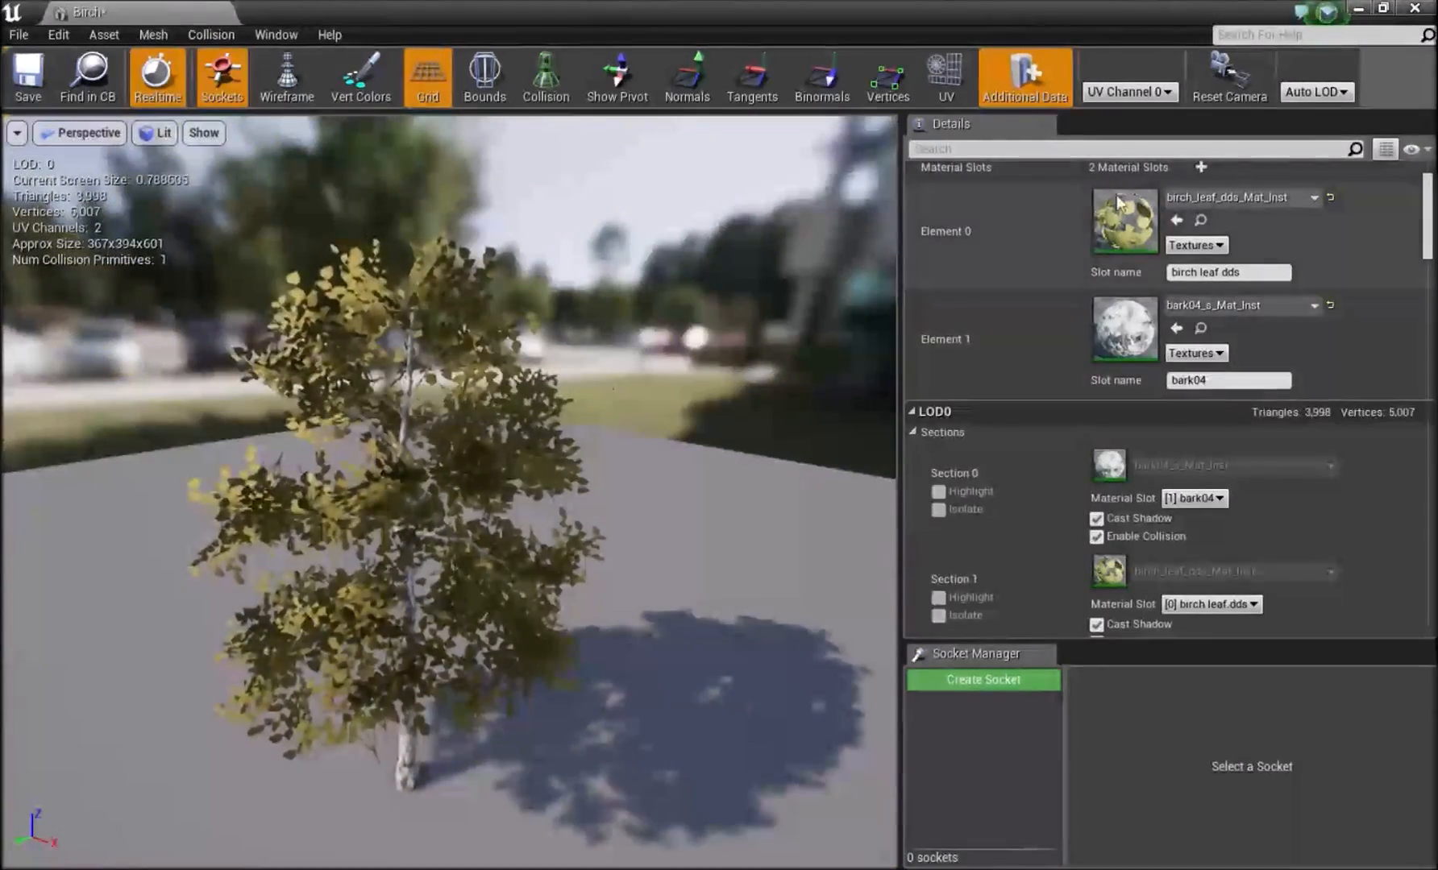
{"action": "left_click", "coordinate": [954, 869]}
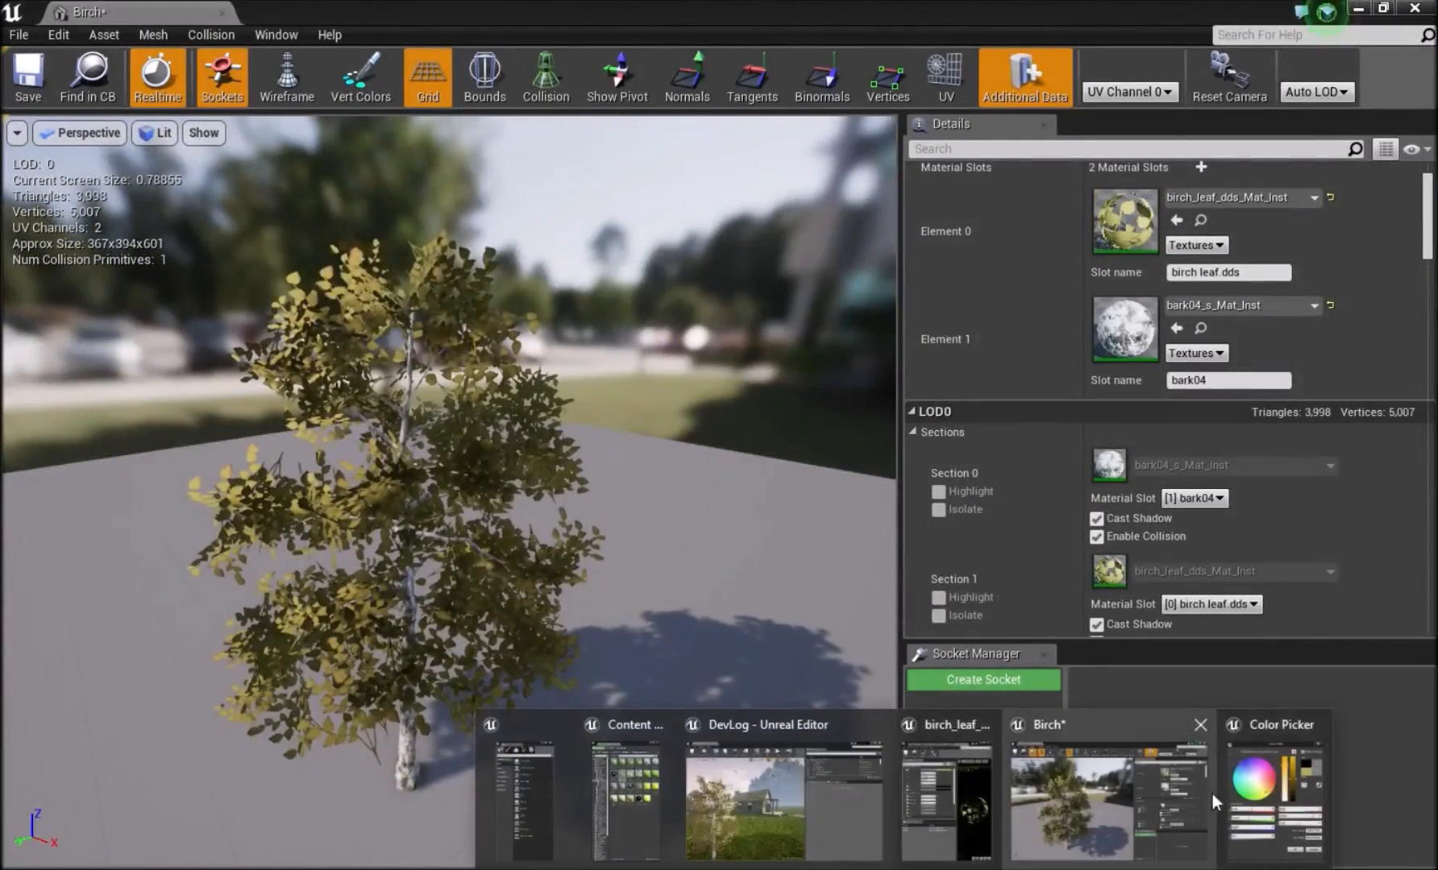
{"action": "left_click", "coordinate": [1245, 790]}
{"action": "left_click", "coordinate": [952, 699]}
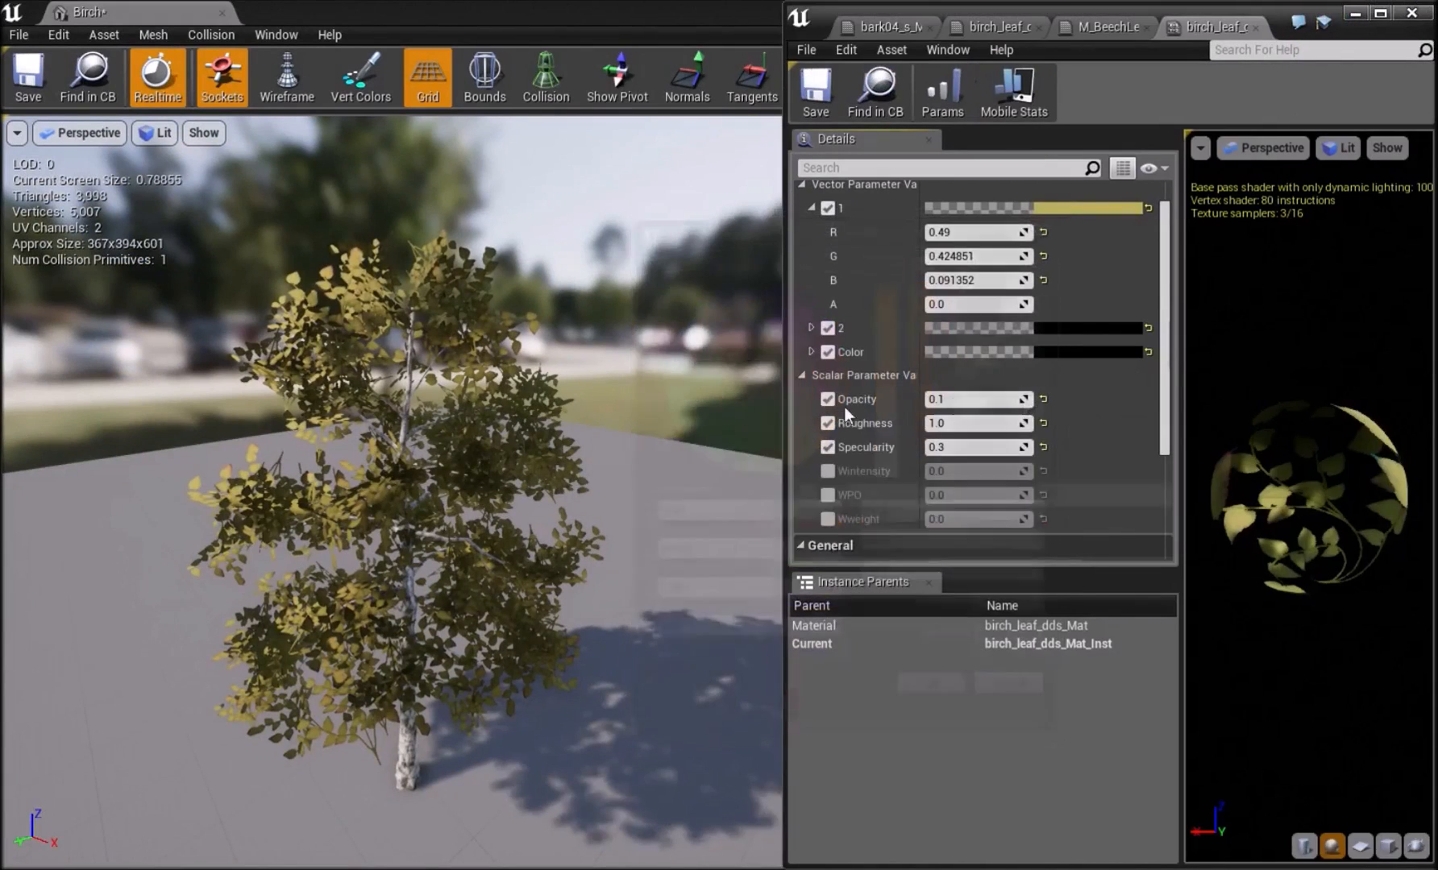
Set vector parameter 2 of the leaf instance to orange-red with R 0.64, G 0.098 and B 0.021.
{"action": "left_click", "coordinate": [1068, 328]}
{"action": "left_click_drag", "start_coordinate": [845, 479], "coordinate": [848, 513]}
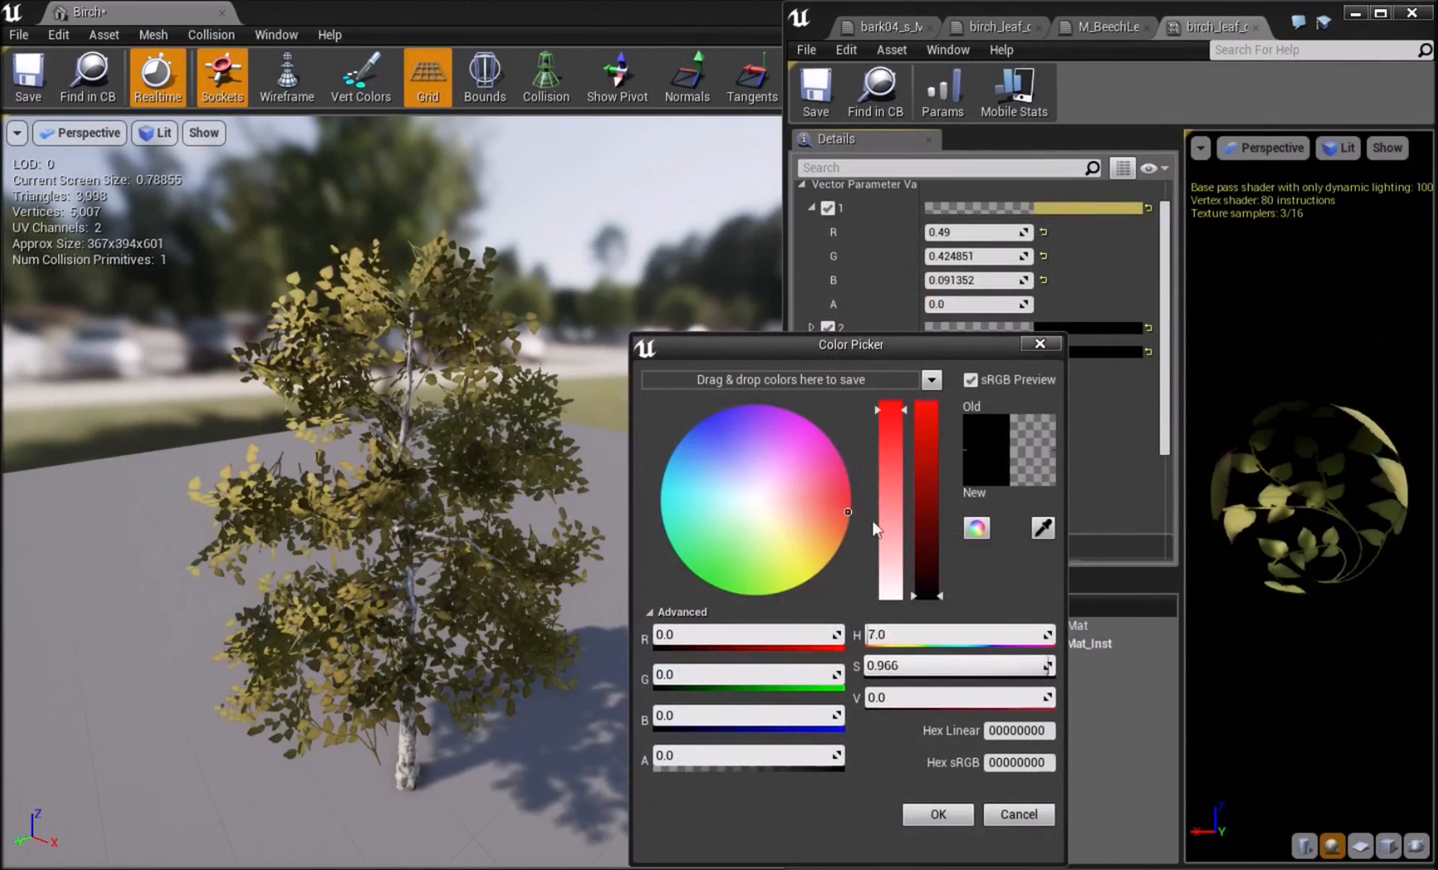
{"action": "left_click_drag", "start_coordinate": [935, 527], "coordinate": [935, 474]}
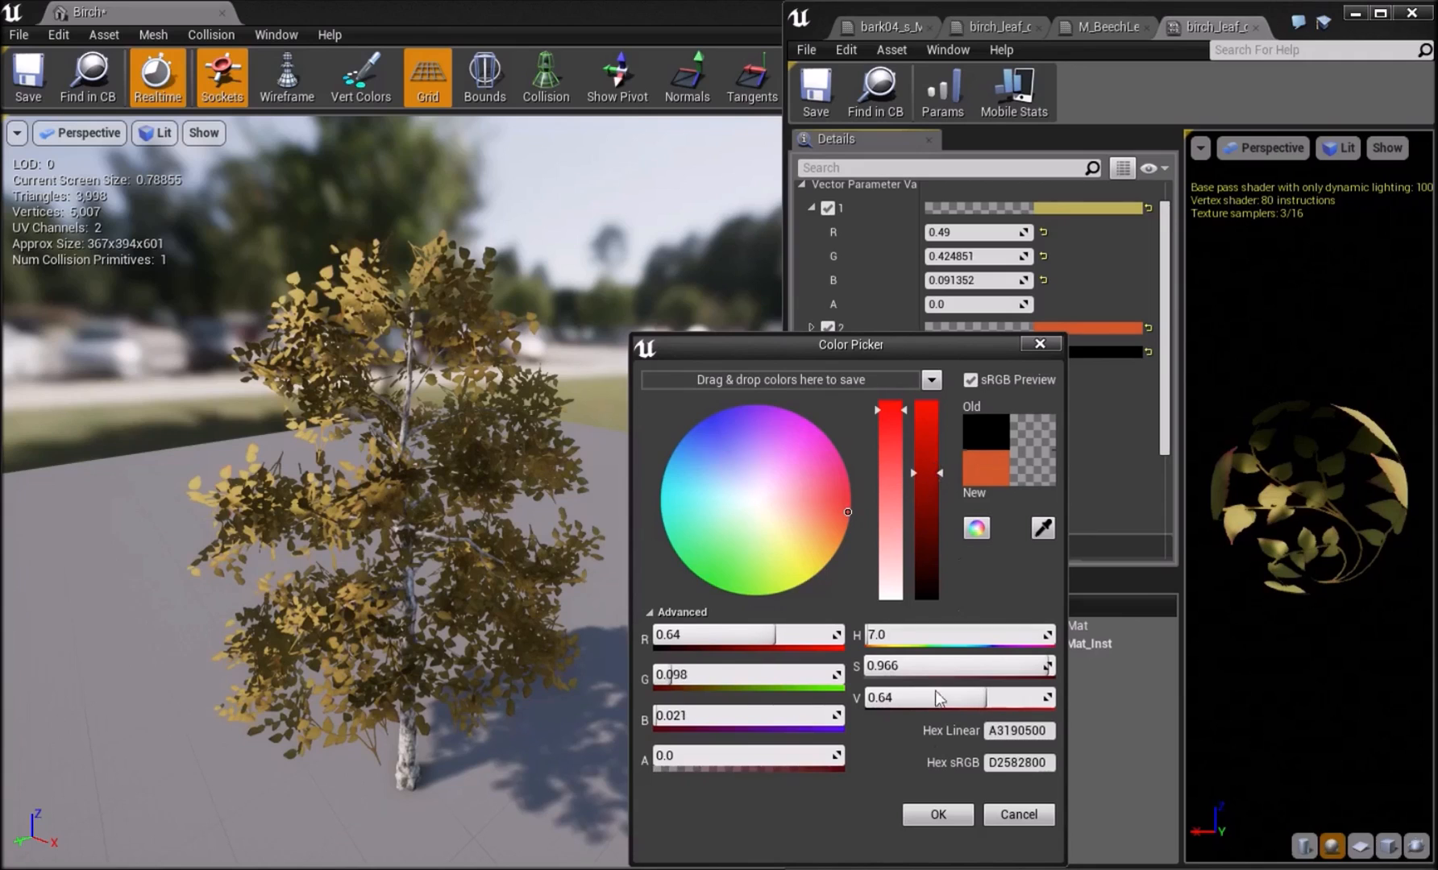
{"action": "left_click", "coordinate": [937, 820]}
Set the Color parameter to green with R 0.077, G 0.48 and B 0.051, checking the leaves up close.
{"action": "left_click", "coordinate": [1066, 352]}
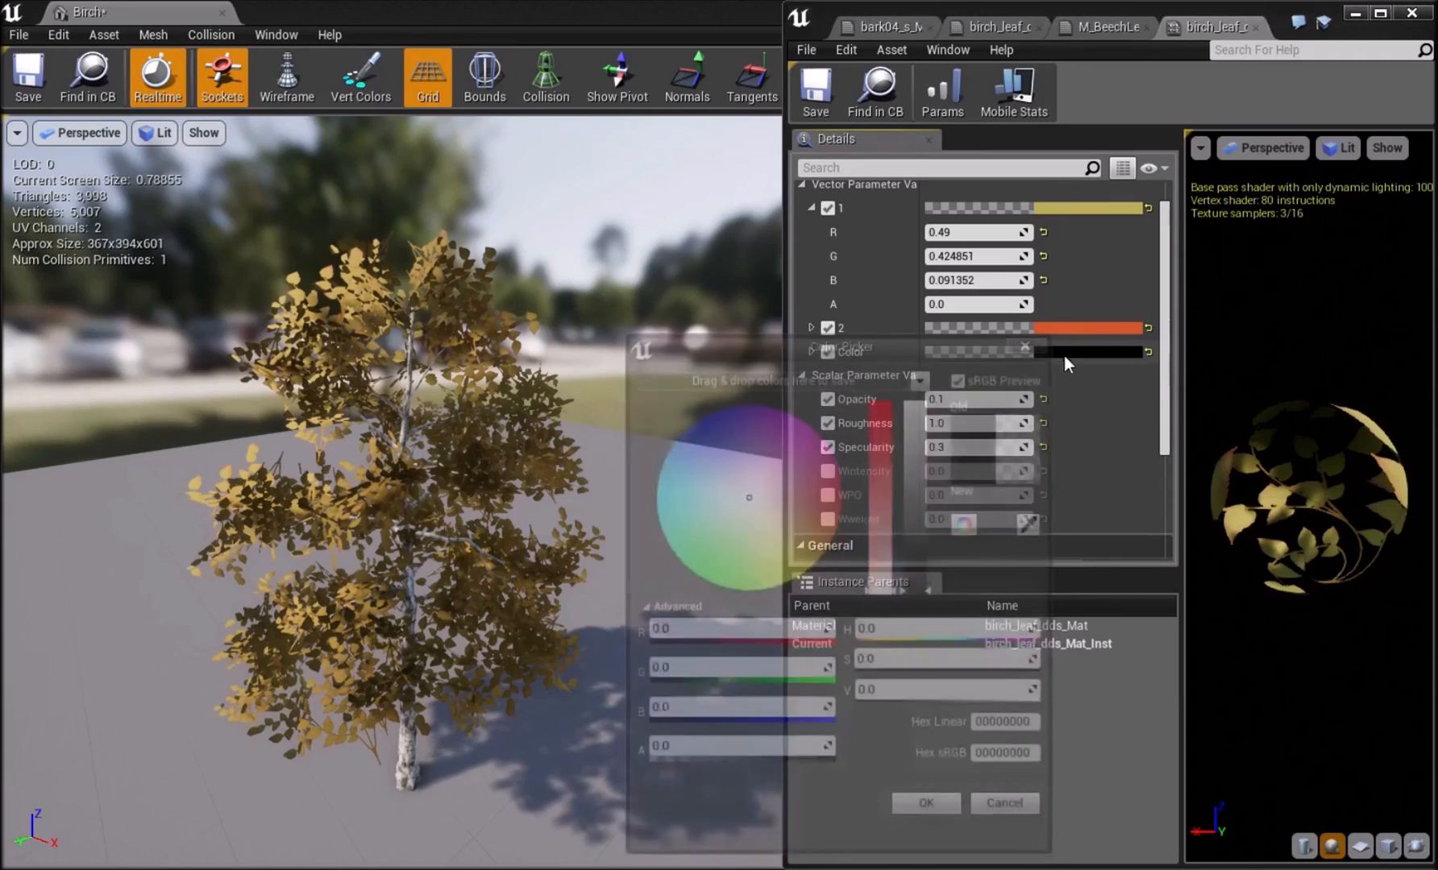
{"action": "left_click_drag", "start_coordinate": [809, 513], "coordinate": [809, 571]}
{"action": "left_click_drag", "start_coordinate": [935, 566], "coordinate": [934, 501]}
{"action": "left_click_drag", "start_coordinate": [839, 518], "coordinate": [722, 577]}
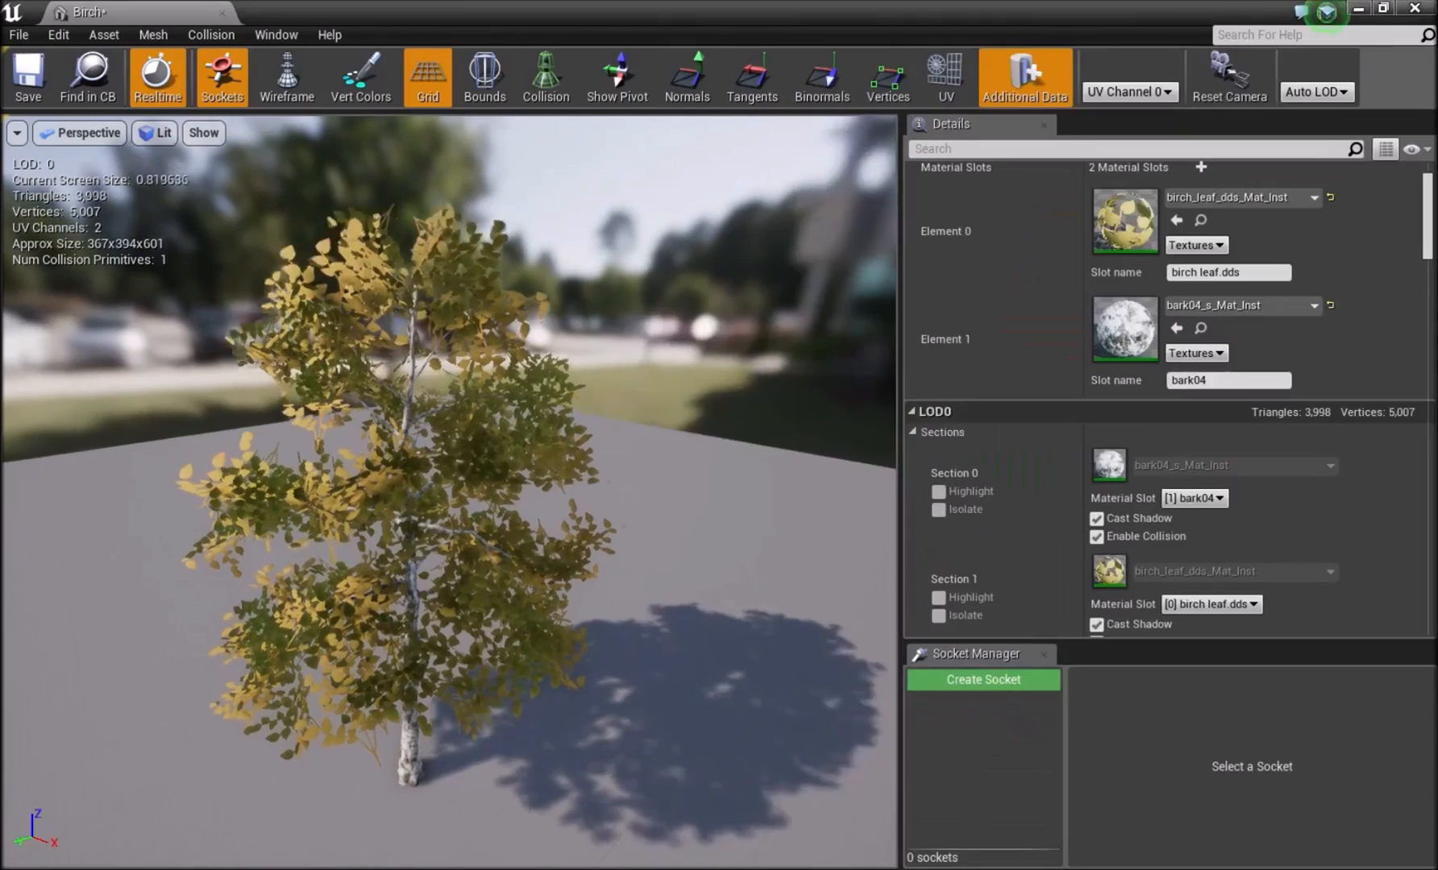
{"action": "scroll", "coordinate": [448, 492], "scroll_direction": "up", "scroll_amount": 10}
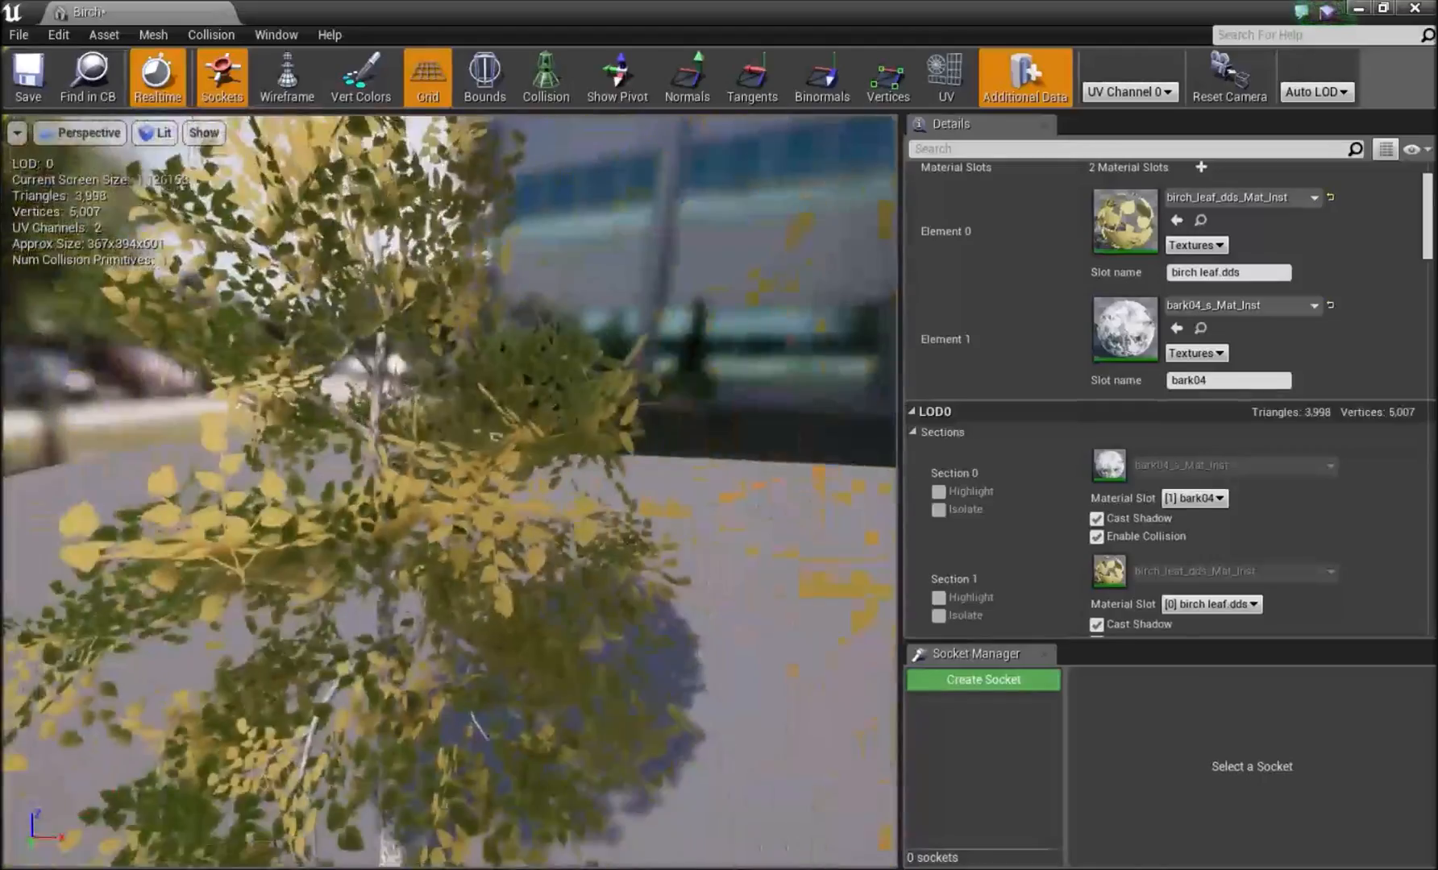
{"action": "left_click_drag", "start_coordinate": [516, 484], "coordinate": [452, 532]}
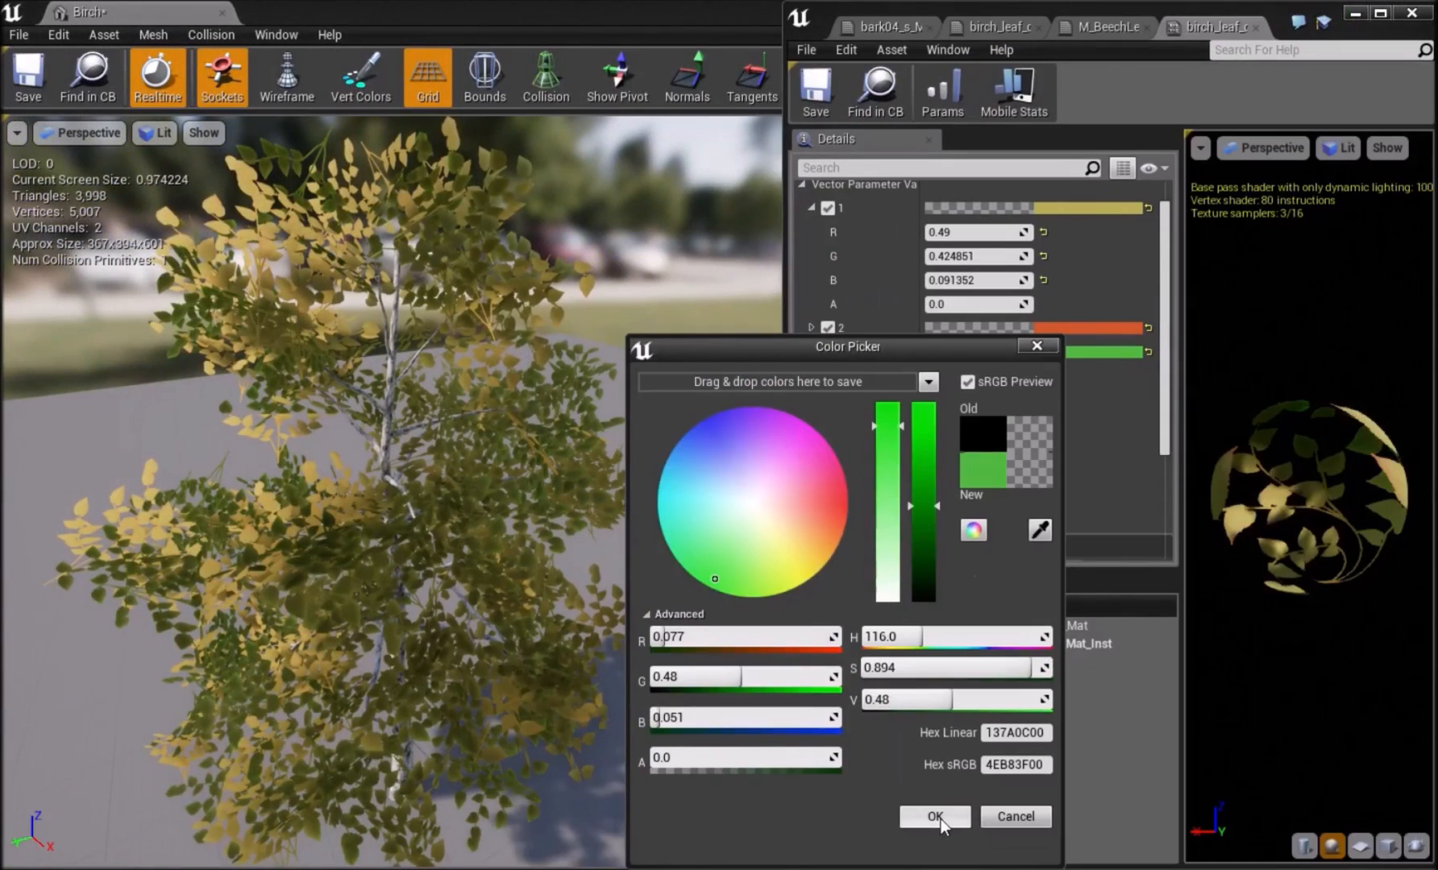
{"action": "left_click", "coordinate": [937, 816]}
Set vector parameter 2 to light green (R 0.25, G 0.64, B 0.172) and parameter 1 to muted yellow (R 0.49, G 0.479, B 0.142).
{"action": "left_click", "coordinate": [1072, 327]}
{"action": "left_click_drag", "start_coordinate": [784, 562], "coordinate": [734, 561]}
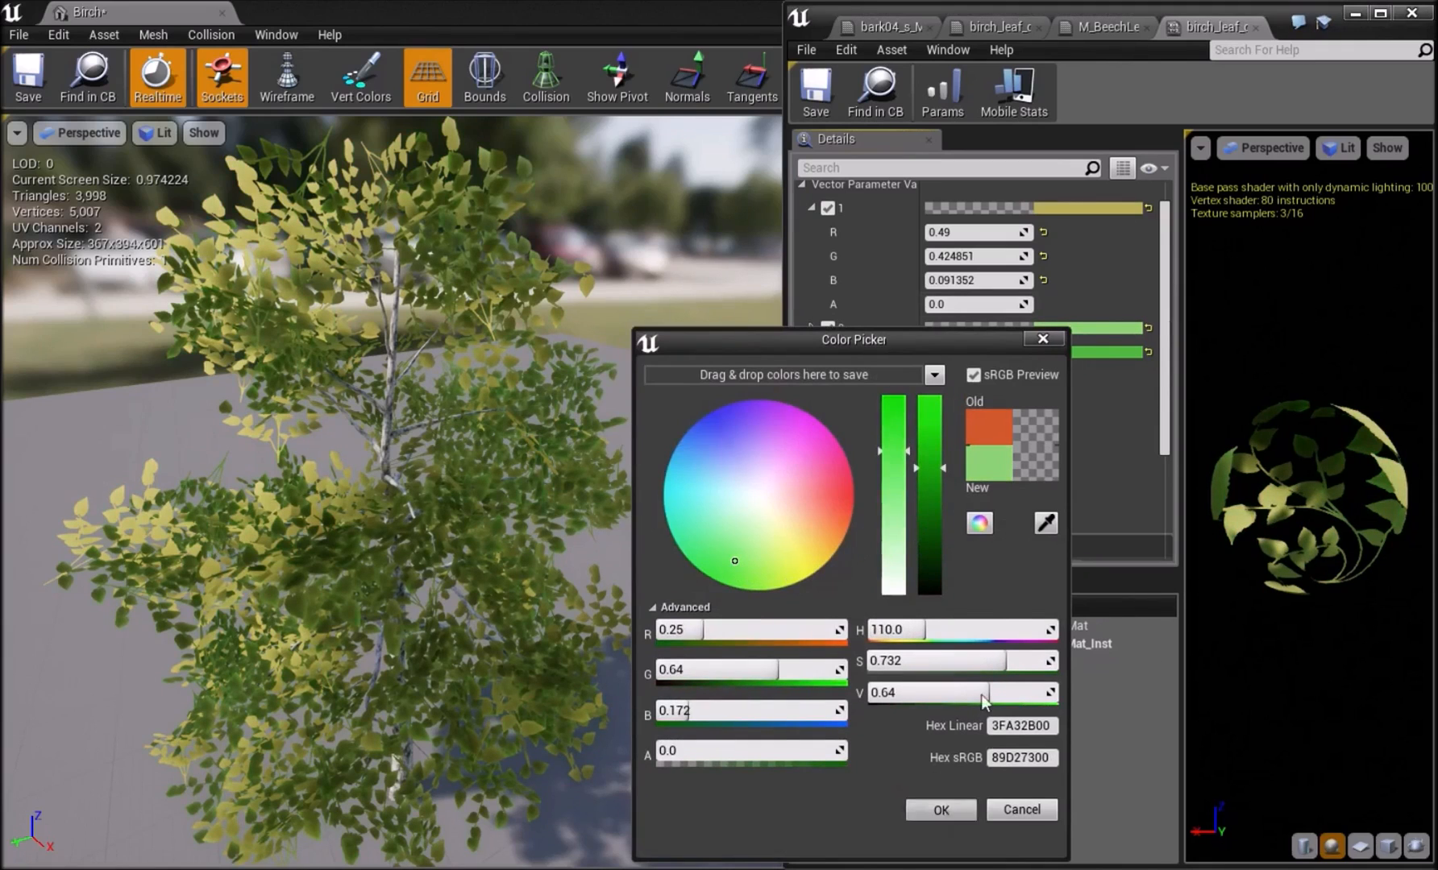
{"action": "left_click", "coordinate": [940, 810]}
{"action": "left_click", "coordinate": [1098, 208]}
{"action": "mouse_move", "coordinate": [788, 425]}
{"action": "left_mouse_down"}
{"action": "mouse_move", "coordinate": [767, 422]}
{"action": "mouse_move", "coordinate": [819, 432]}
{"action": "left_mouse_up"}
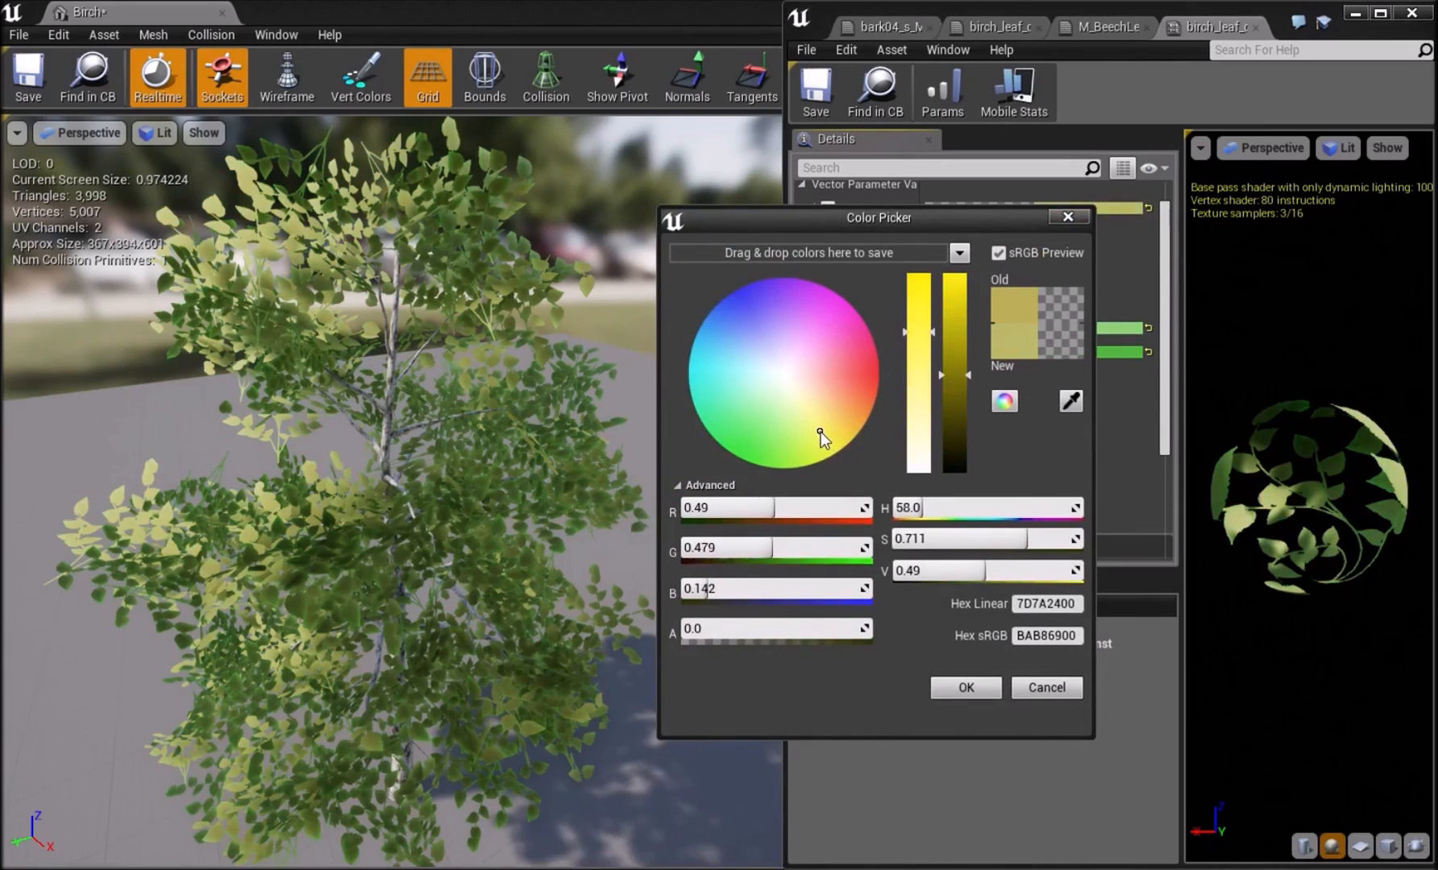
{"action": "left_click", "coordinate": [966, 688]}
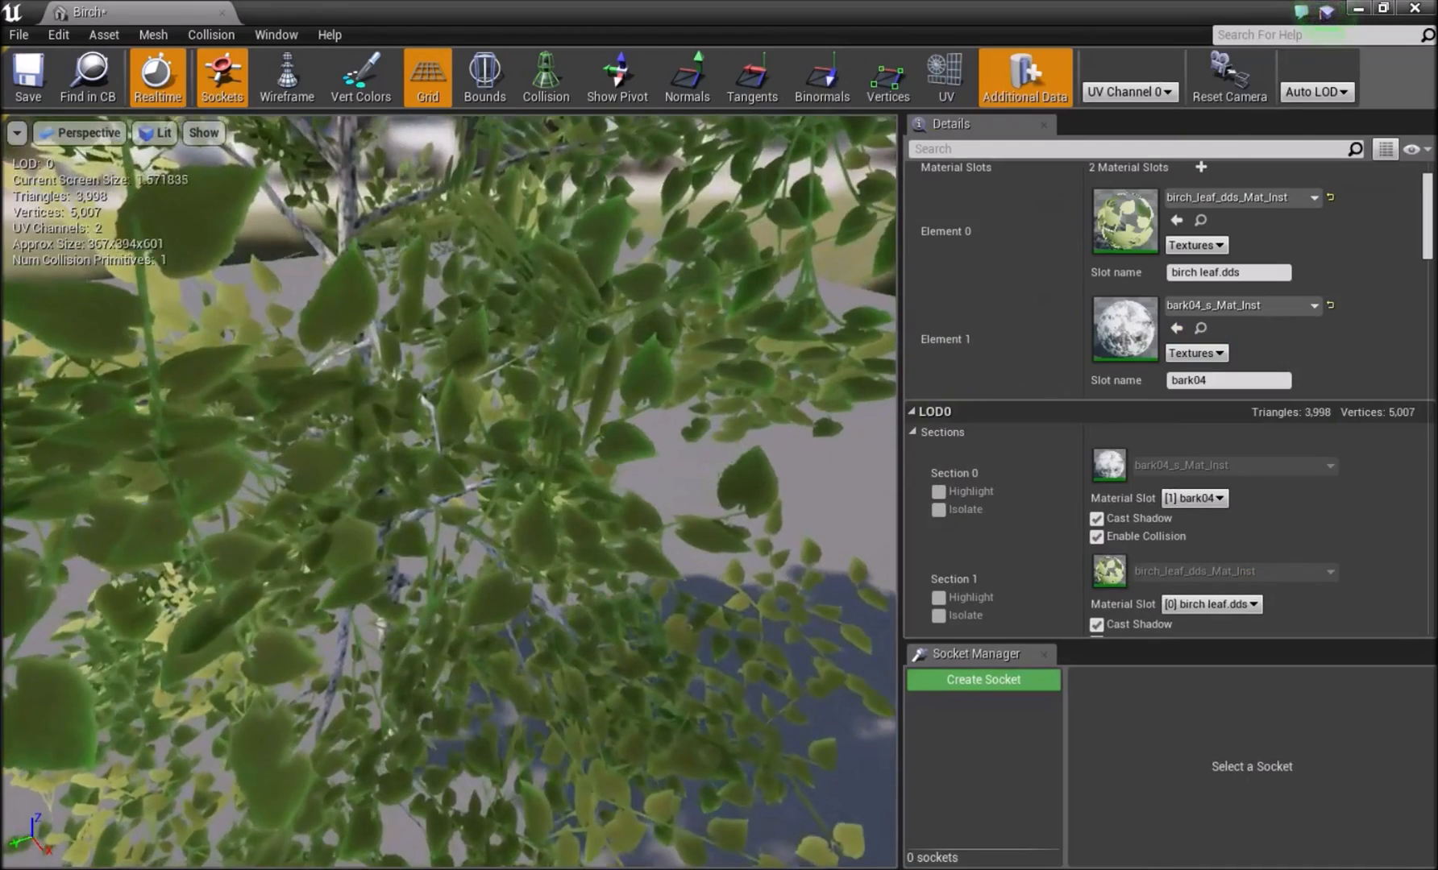
{"action": "right_click_drag", "start_coordinate": [450, 492], "coordinate": [447, 451]}
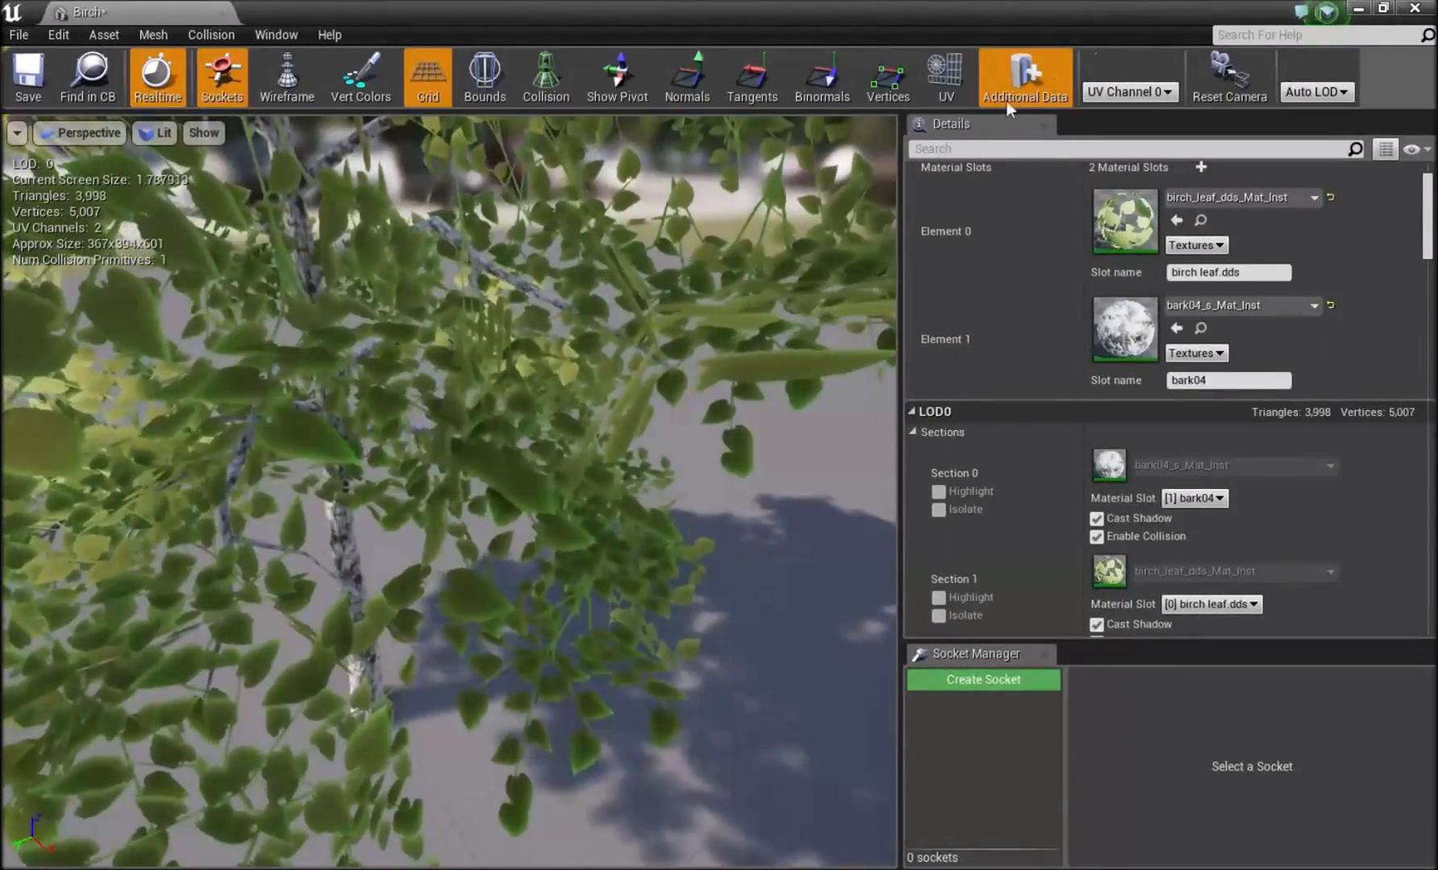
Shrink the material editor window, place it over the Birch mesh details and show birch_leaf_dds_Mat_Inst in it.
{"action": "left_click", "coordinate": [906, 868]}
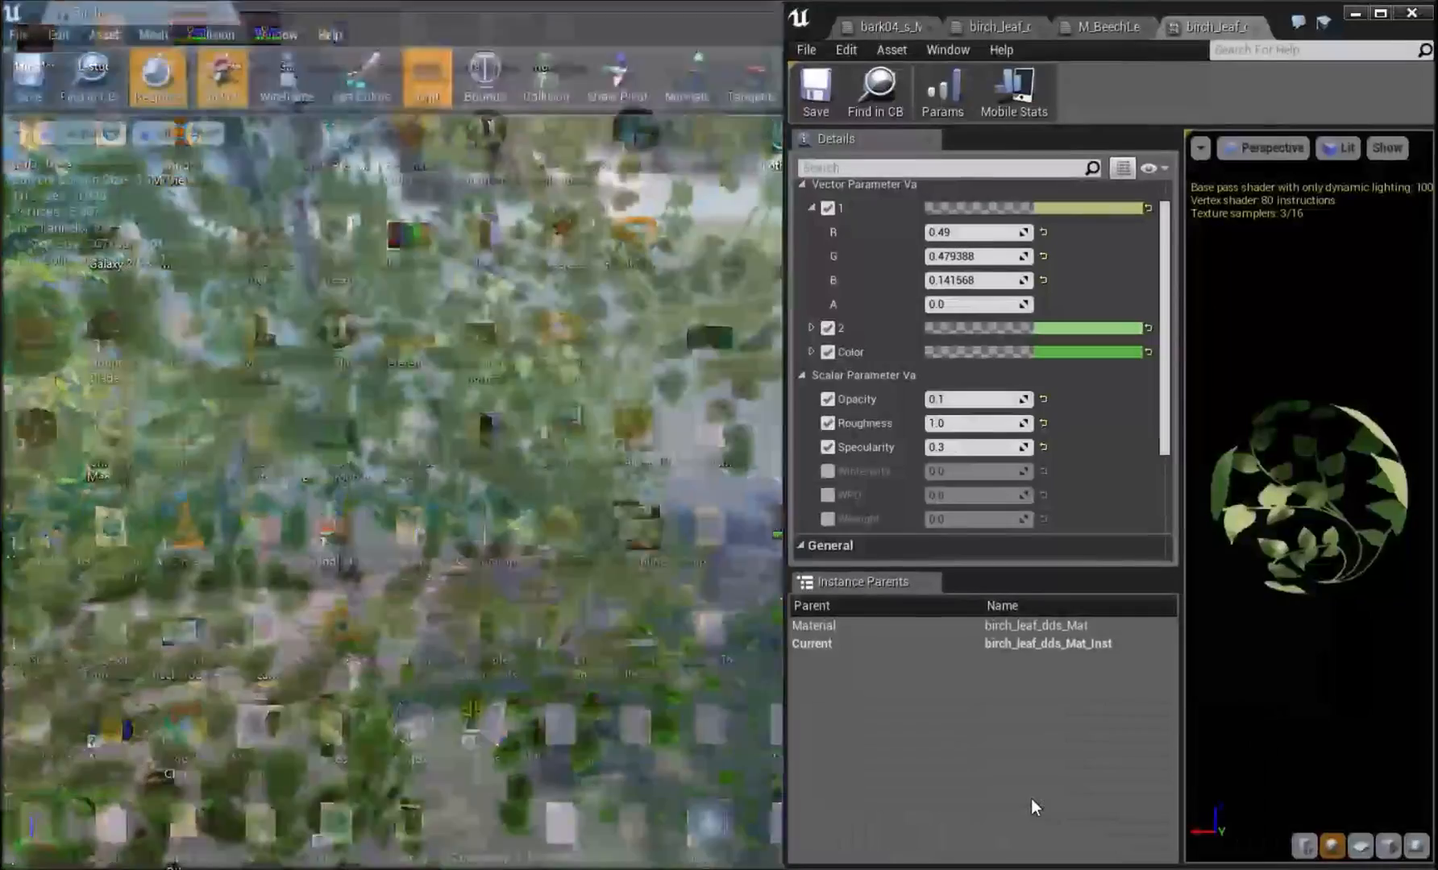
{"action": "left_click", "coordinate": [1031, 798]}
{"action": "left_click", "coordinate": [974, 26]}
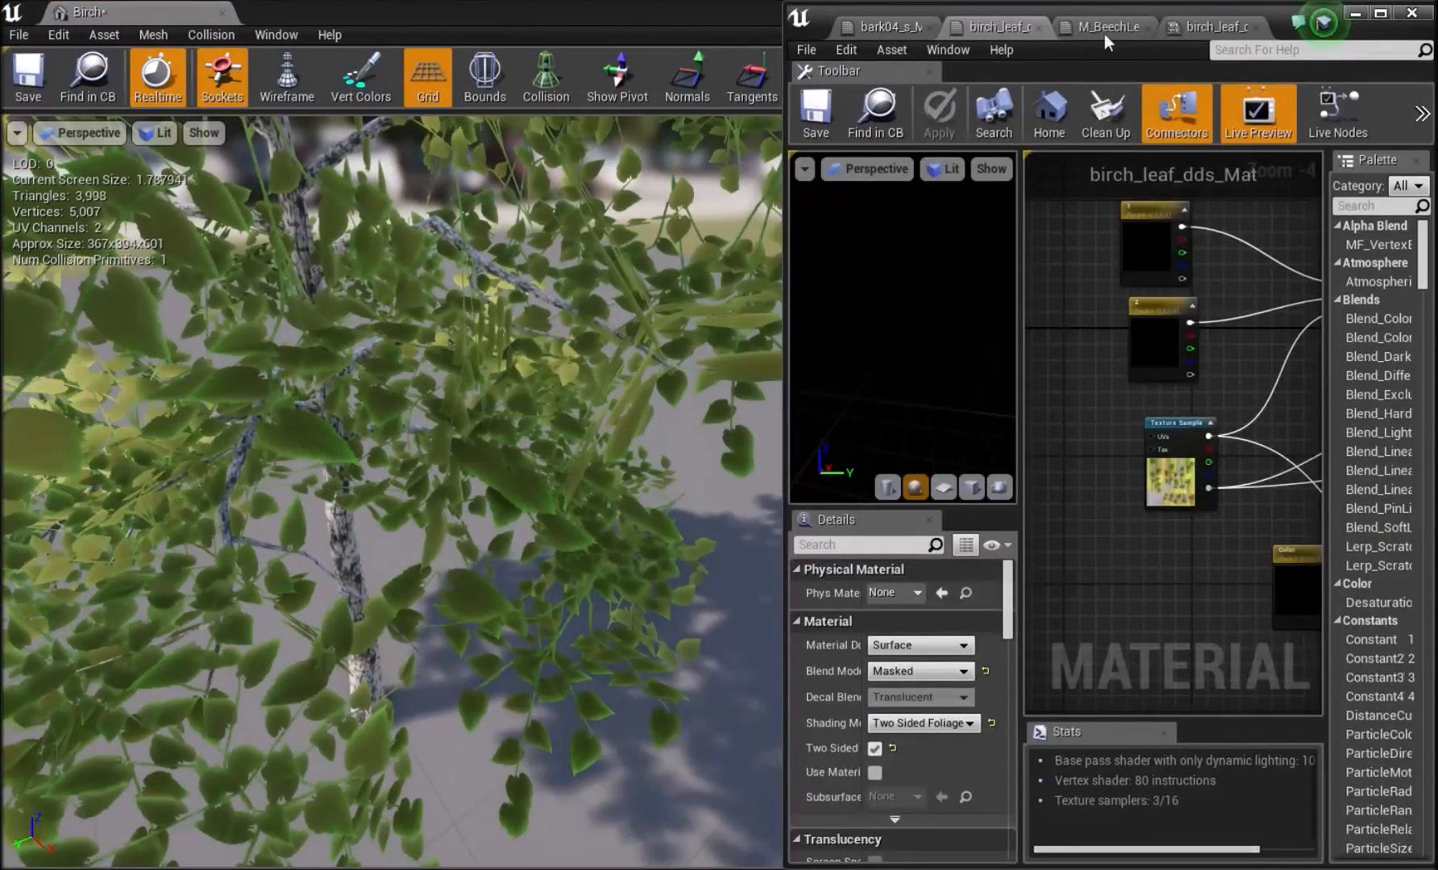
{"action": "left_click", "coordinate": [1100, 27]}
{"action": "left_click", "coordinate": [1018, 29]}
{"action": "left_click", "coordinate": [1128, 26]}
{"action": "left_click", "coordinate": [1049, 27]}
{"action": "left_click", "coordinate": [1380, 14]}
{"action": "right_click_drag", "start_coordinate": [822, 266], "coordinate": [969, 411]}
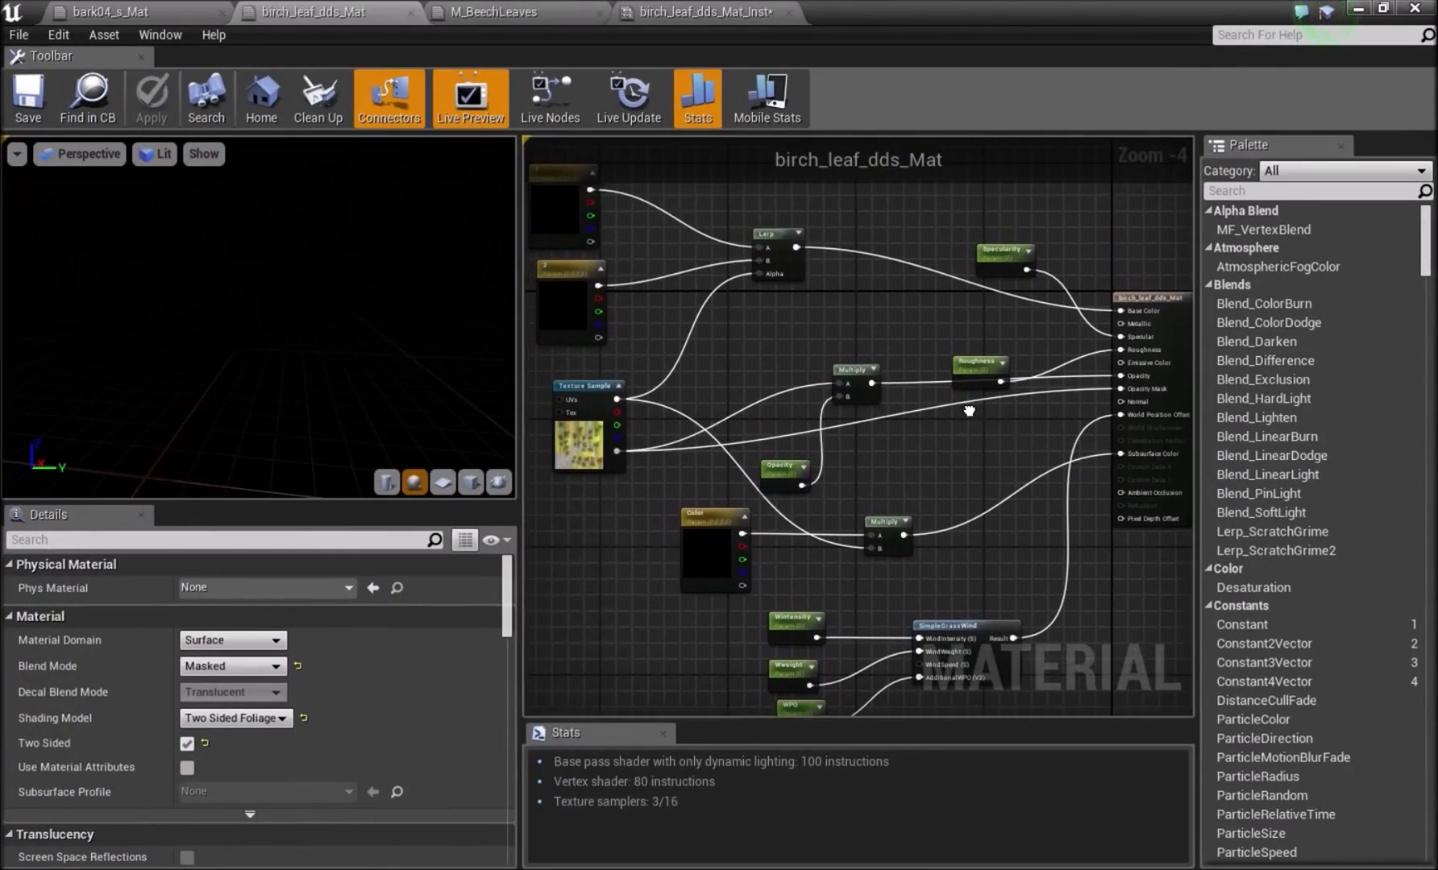
{"action": "left_click", "coordinate": [1358, 12]}
{"action": "mouse_move", "coordinate": [1164, 814]}
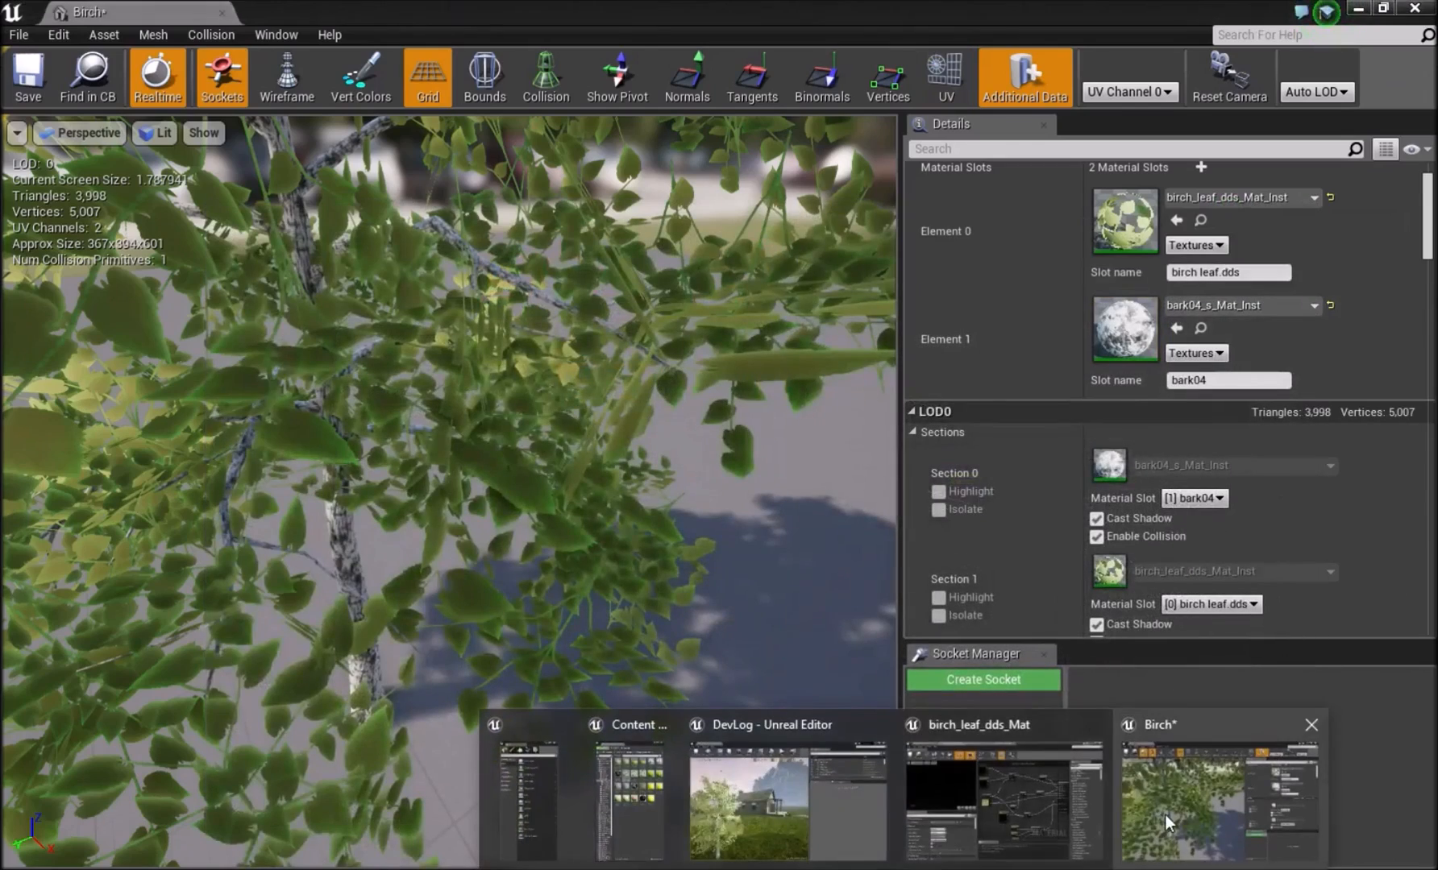
{"action": "left_click", "coordinate": [1042, 801]}
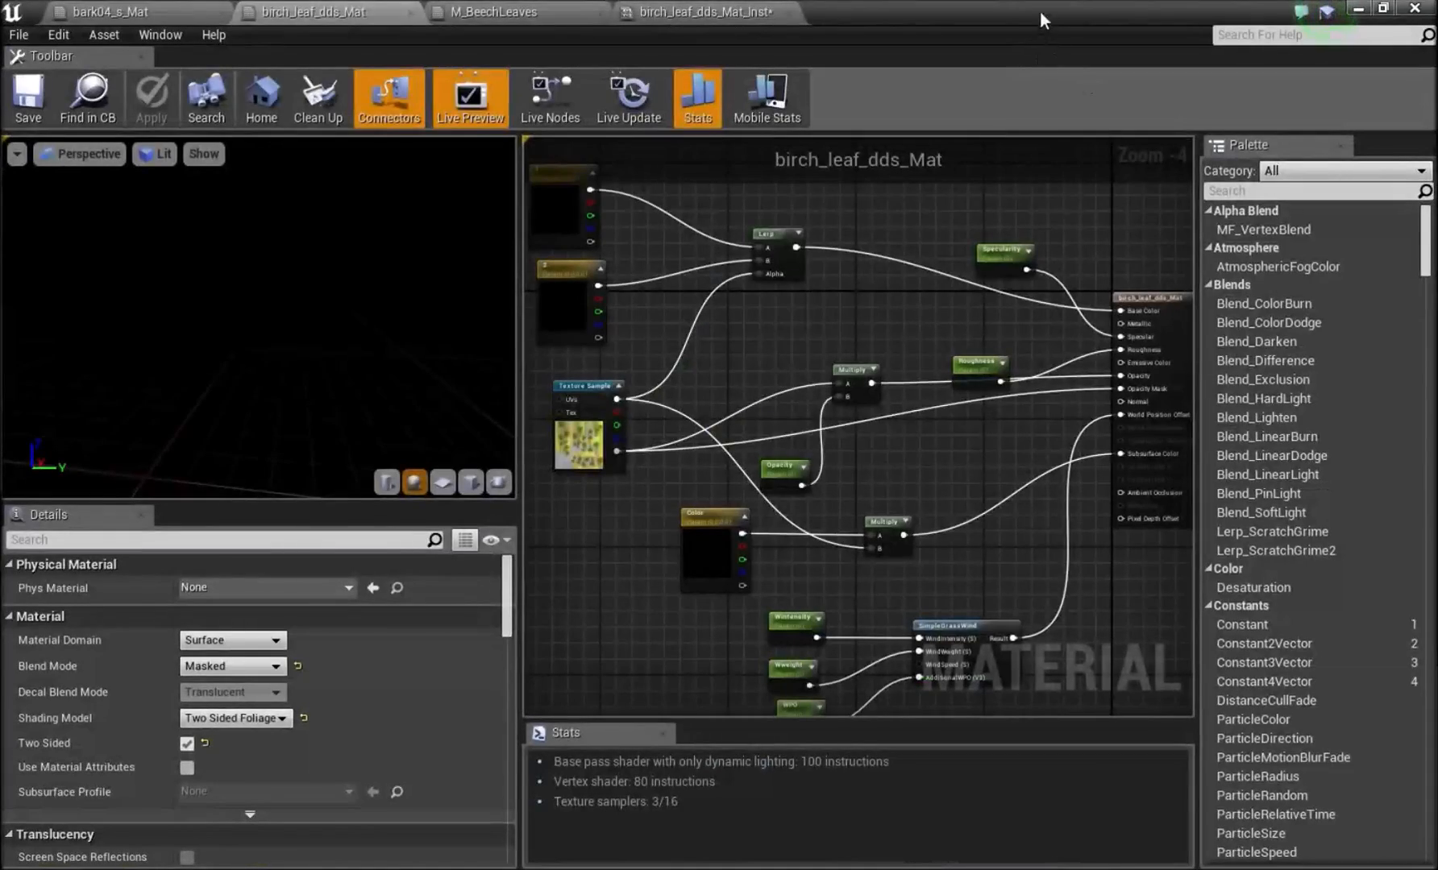
{"action": "left_click_drag", "start_coordinate": [1041, 11], "coordinate": [1164, 175]}
{"action": "left_click", "coordinate": [1227, 191]}
Set vector parameter 1 to muted green with R 0.232, G 0.325 and B 0.178, checking it on the whole birch.
{"action": "left_click", "coordinate": [1116, 369]}
{"action": "left_click_drag", "start_coordinate": [839, 513], "coordinate": [806, 503]}
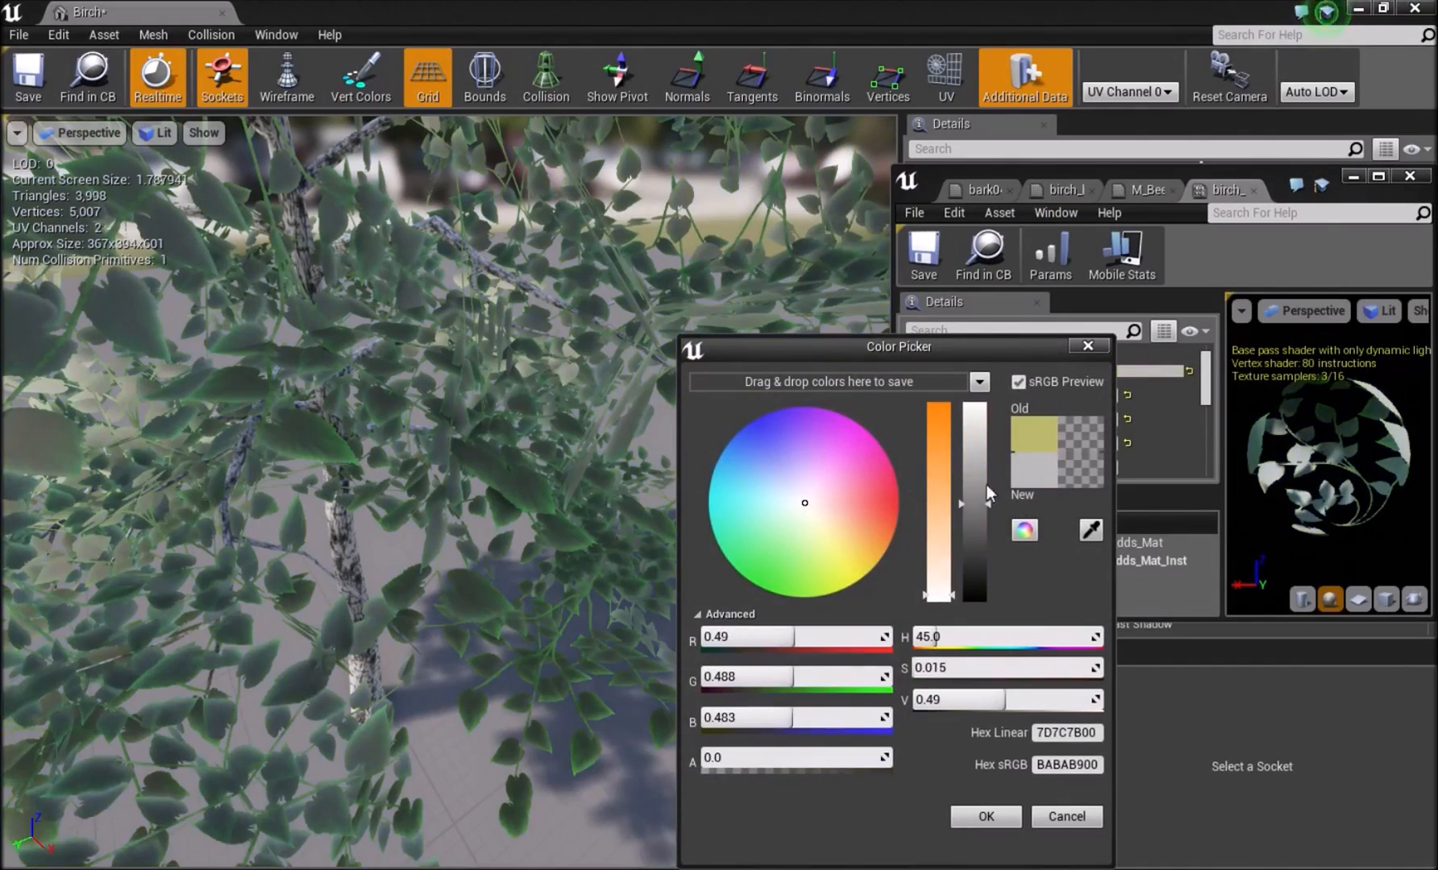
{"action": "left_click_drag", "start_coordinate": [987, 490], "coordinate": [975, 403]}
{"action": "left_click", "coordinate": [811, 558]}
{"action": "mouse_move", "coordinate": [814, 568]}
{"action": "left_mouse_down"}
{"action": "mouse_move", "coordinate": [781, 575]}
{"action": "mouse_move", "coordinate": [798, 546]}
{"action": "left_mouse_up"}
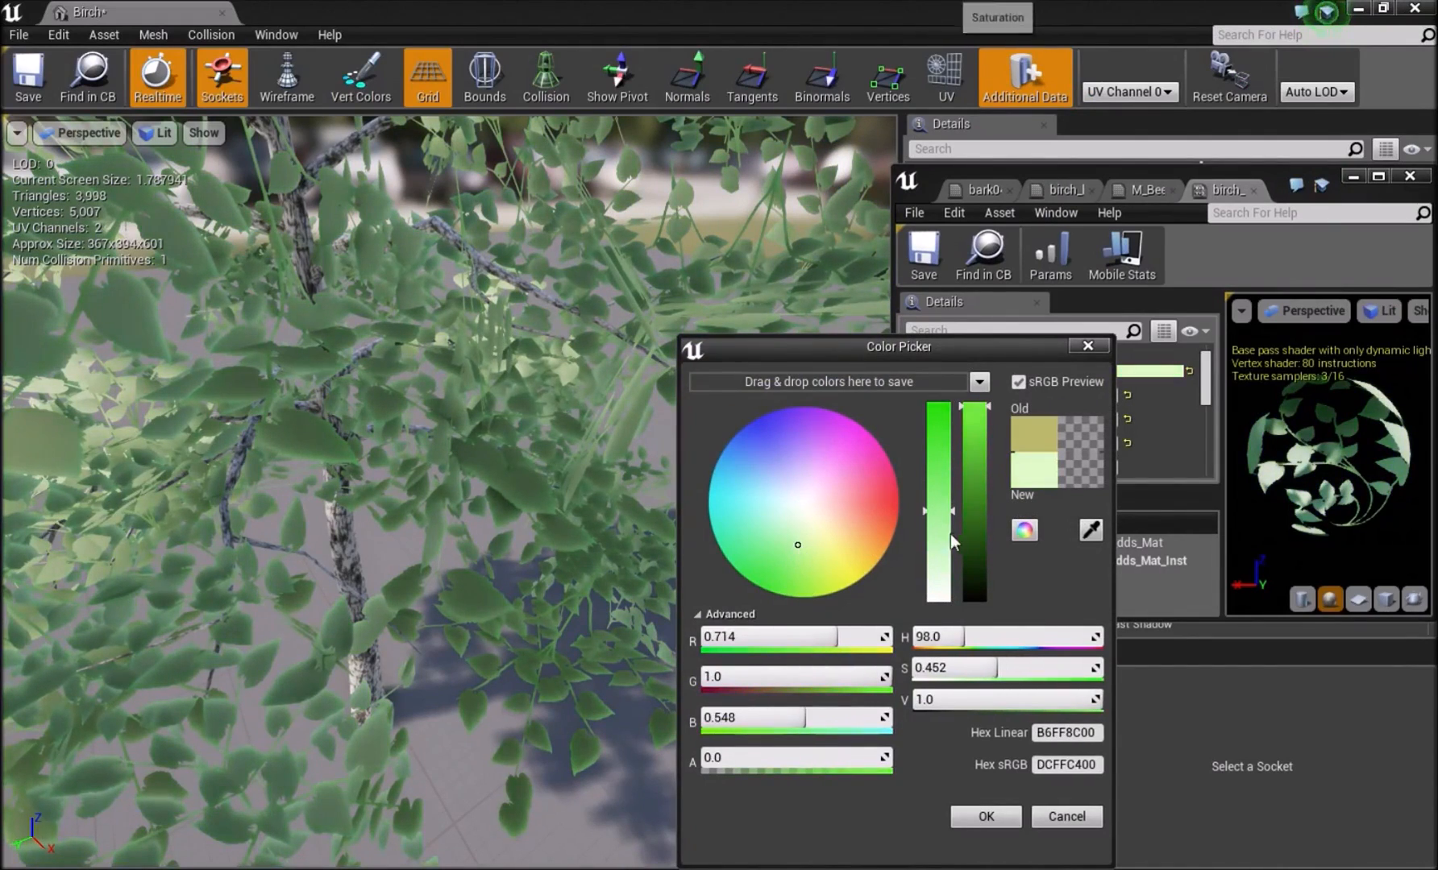
{"action": "left_click", "coordinate": [976, 536]}
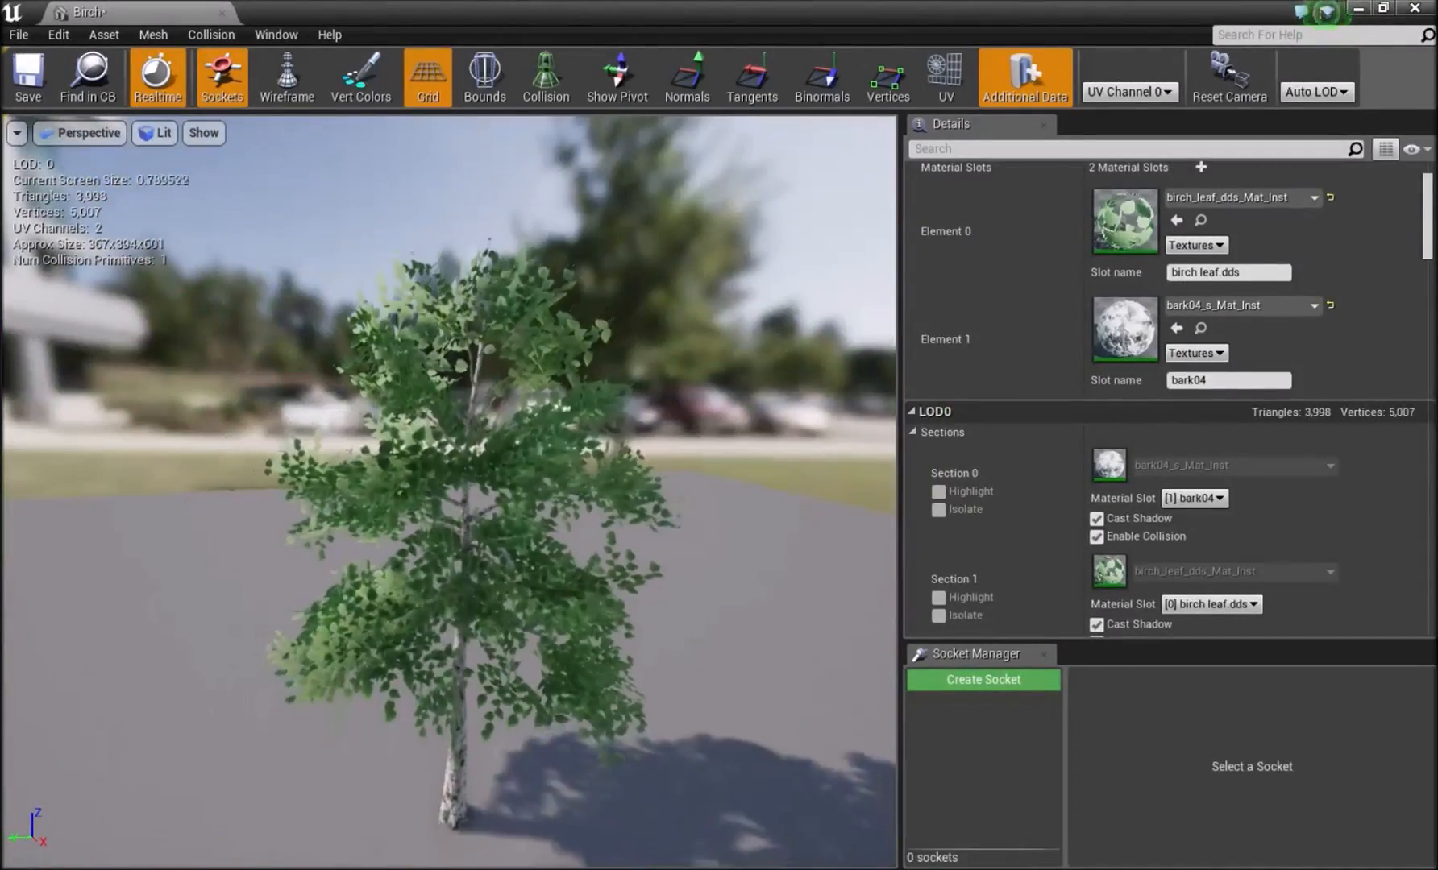
{"action": "scroll", "coordinate": [417, 298], "scroll_direction": "up", "scroll_amount": 6}
{"action": "right_click_drag", "start_coordinate": [417, 322], "coordinate": [417, 371]}
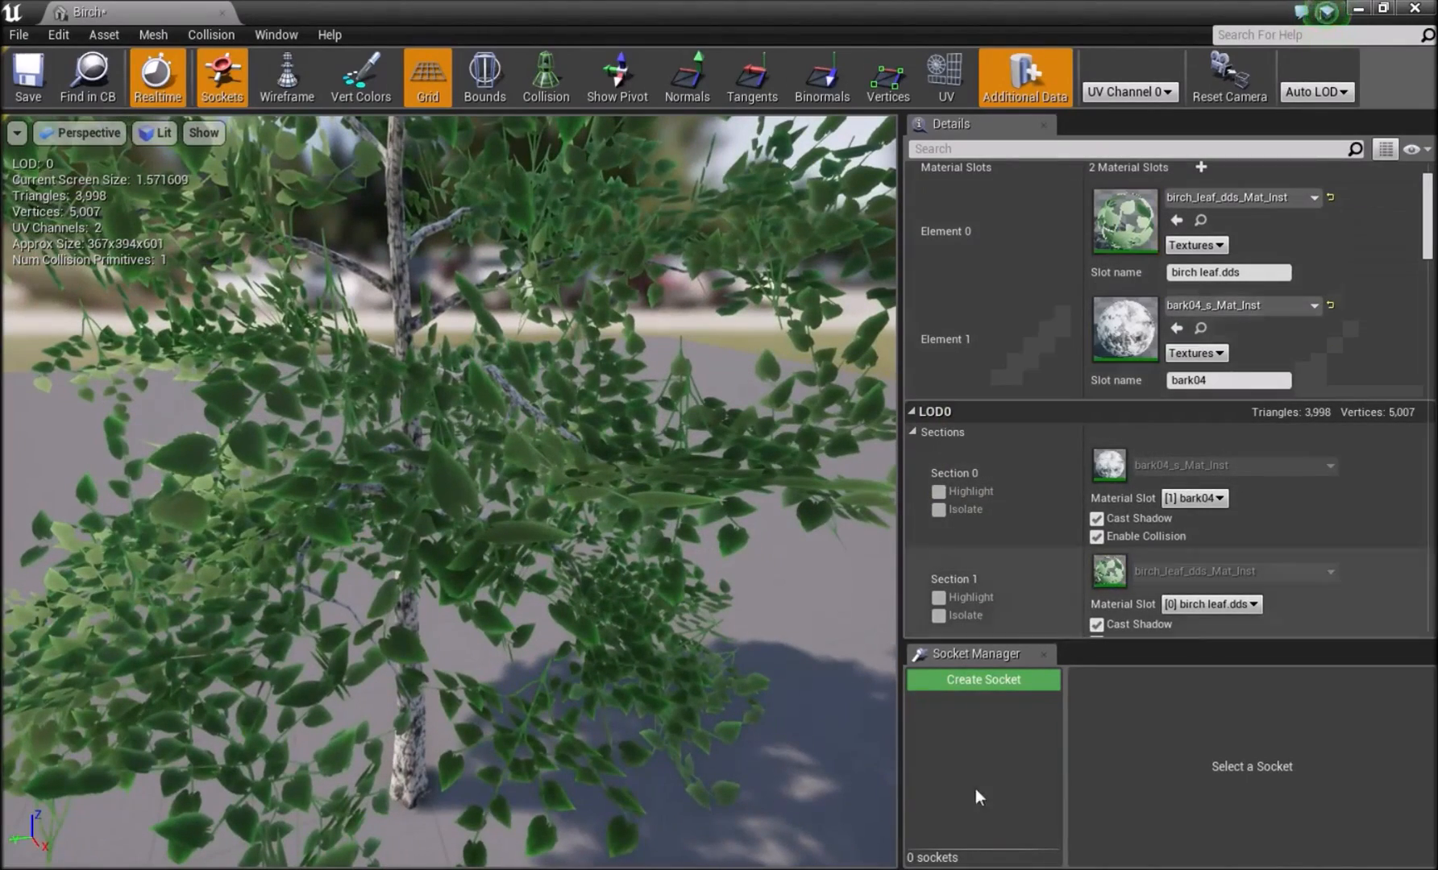
{"action": "left_click", "coordinate": [1282, 775]}
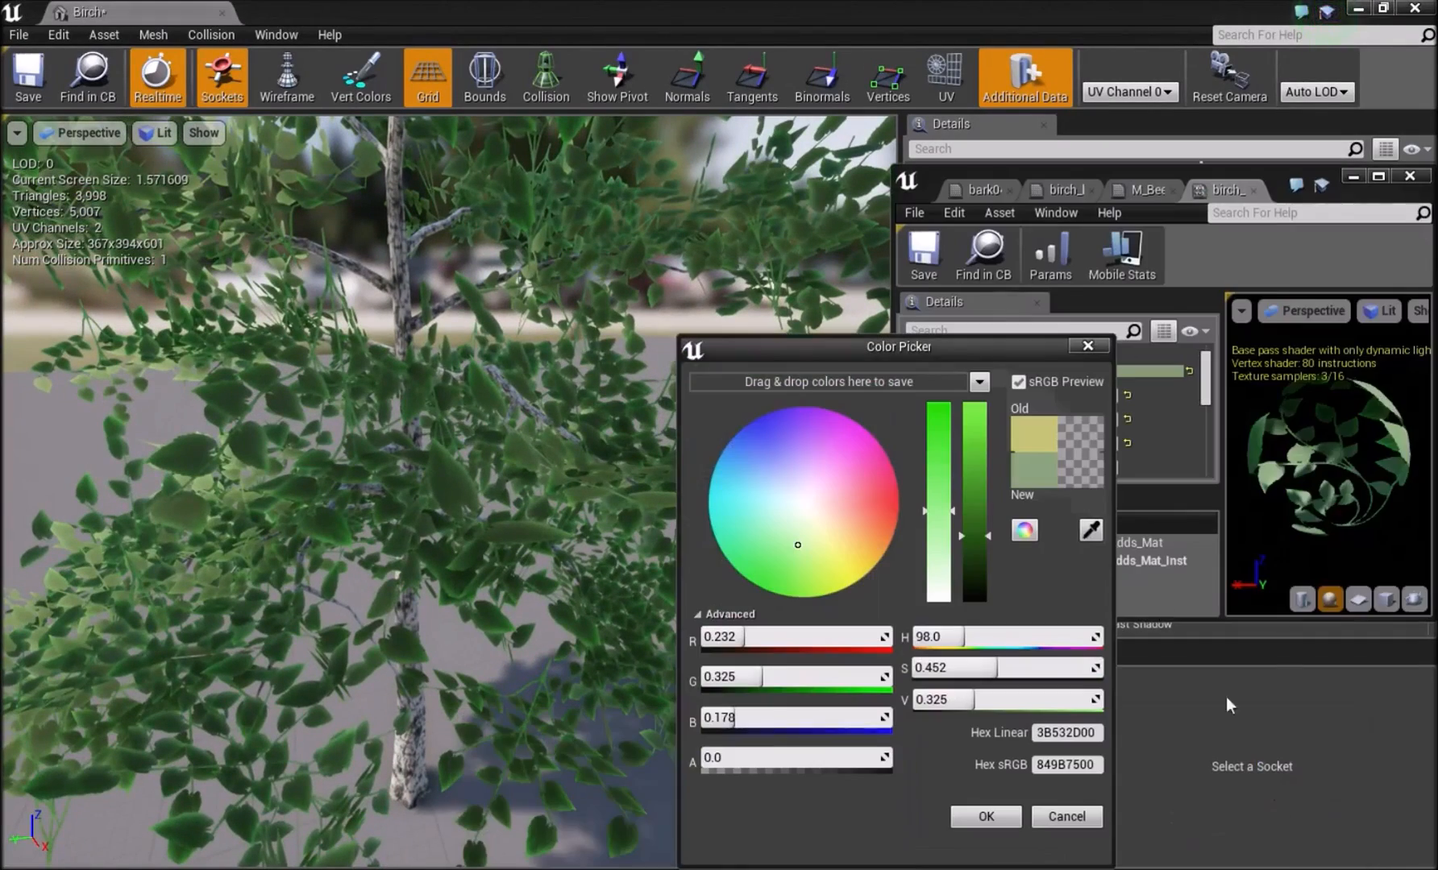
{"action": "left_click", "coordinate": [986, 817]}
Set vector parameter 2 to pale yellow and Color to olive yellow with R 0.47, G 0.48 and B 0.162.
{"action": "scroll", "coordinate": [1072, 451], "scroll_direction": "down", "scroll_amount": 2}
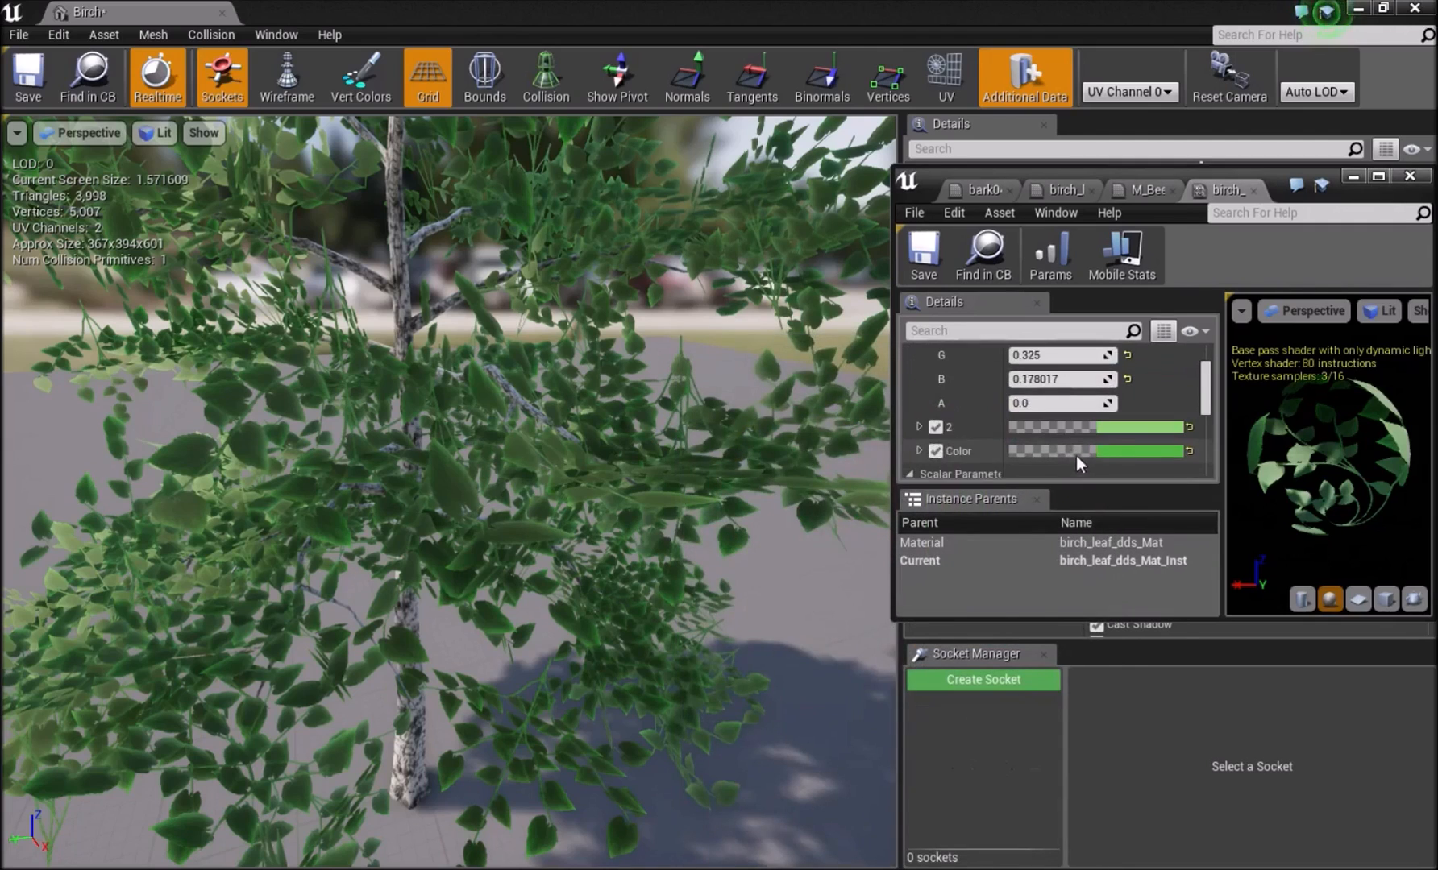
{"action": "left_click", "coordinate": [1072, 458]}
{"action": "left_click_drag", "start_coordinate": [822, 554], "coordinate": [827, 562]}
{"action": "left_click", "coordinate": [986, 818]}
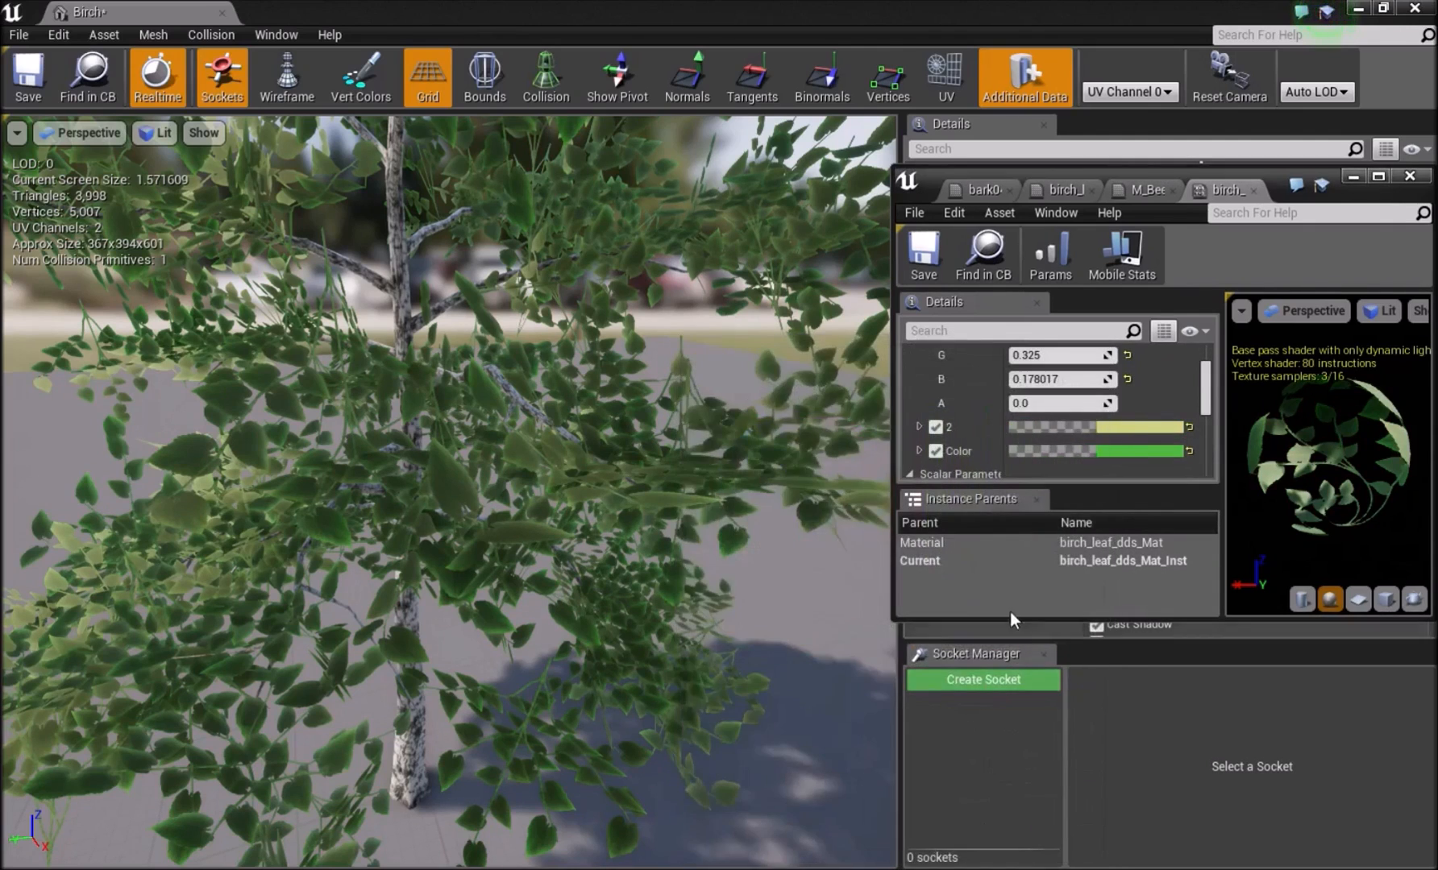
{"action": "left_click", "coordinate": [1116, 460]}
{"action": "left_click", "coordinate": [816, 532]}
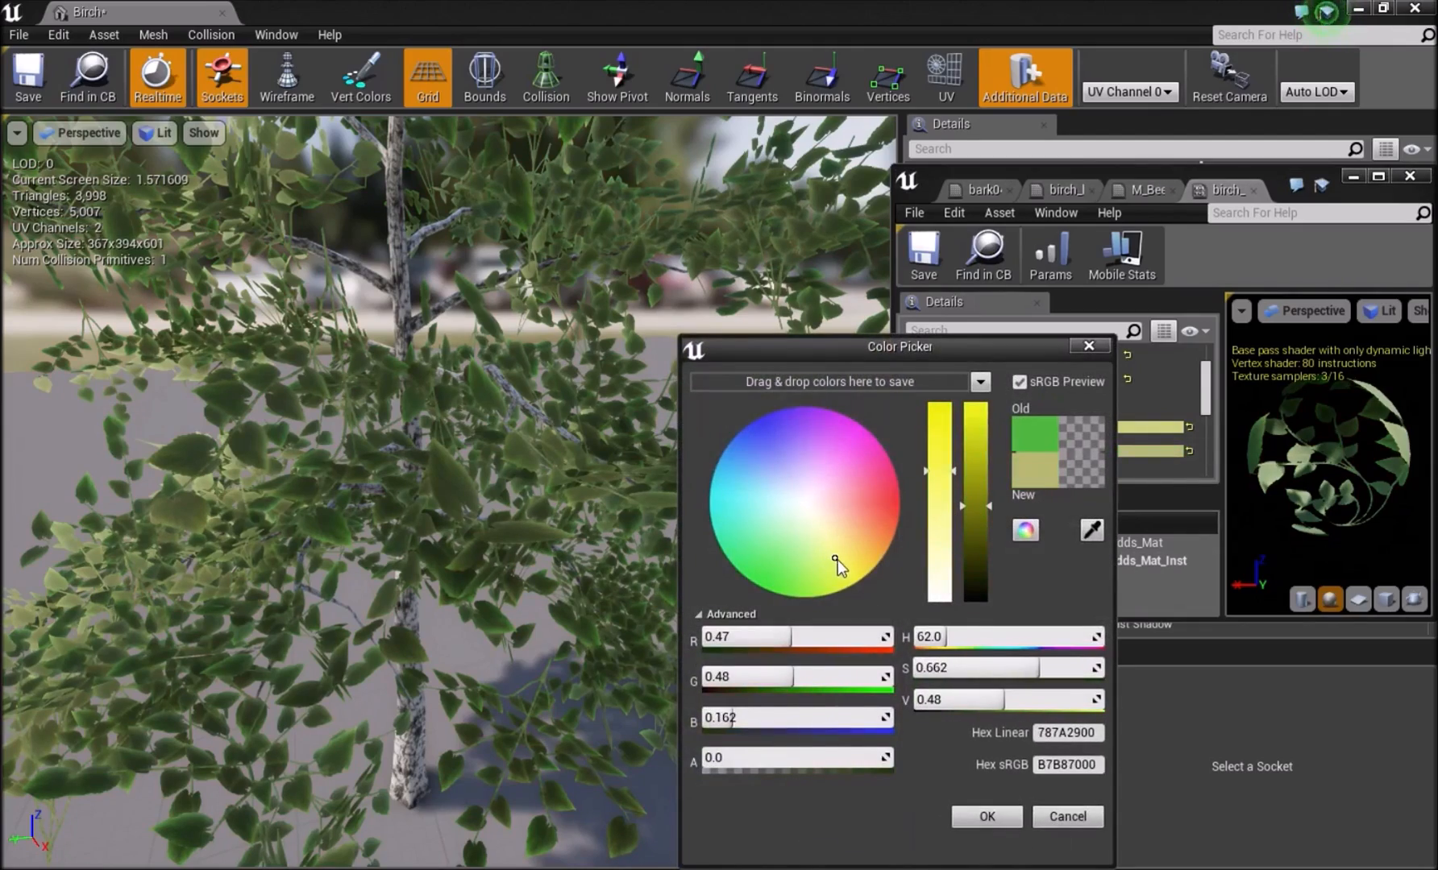
{"action": "left_click", "coordinate": [990, 820]}
Examine the recoloured birch in the mesh preview and in the MainMenu level from several angles and distances.
{"action": "right_click_drag", "start_coordinate": [628, 612], "coordinate": [564, 556]}
{"action": "left_click_drag", "start_coordinate": [483, 451], "coordinate": [500, 565], "text": "alt"}
{"action": "right_click_drag", "start_coordinate": [500, 564], "coordinate": [556, 508], "text": "alt"}
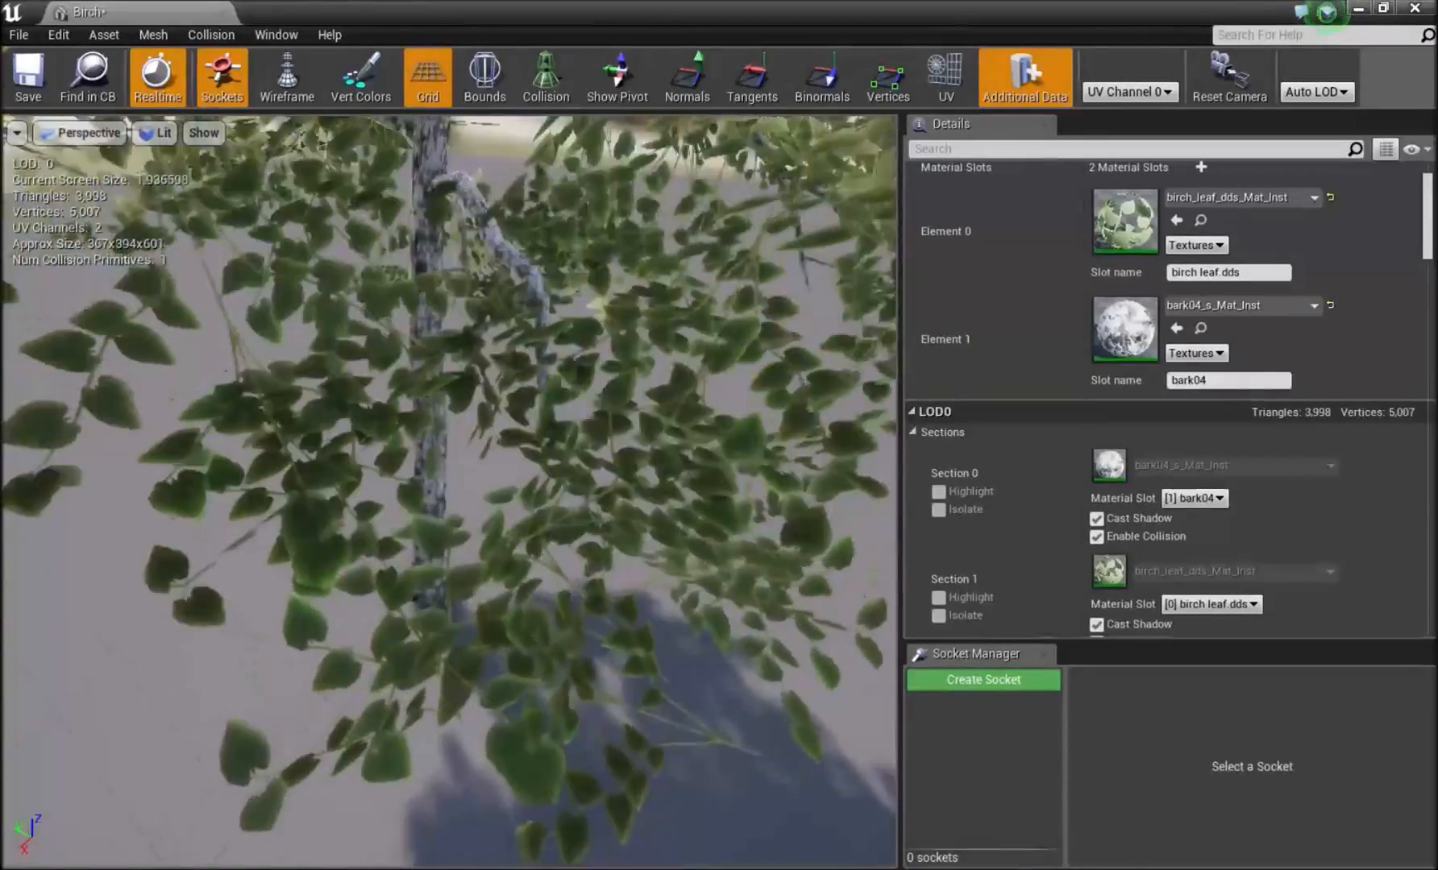
{"action": "left_click_drag", "start_coordinate": [556, 507], "coordinate": [532, 355], "text": "alt"}
{"action": "right_click_drag", "start_coordinate": [532, 355], "coordinate": [488, 460], "text": "alt"}
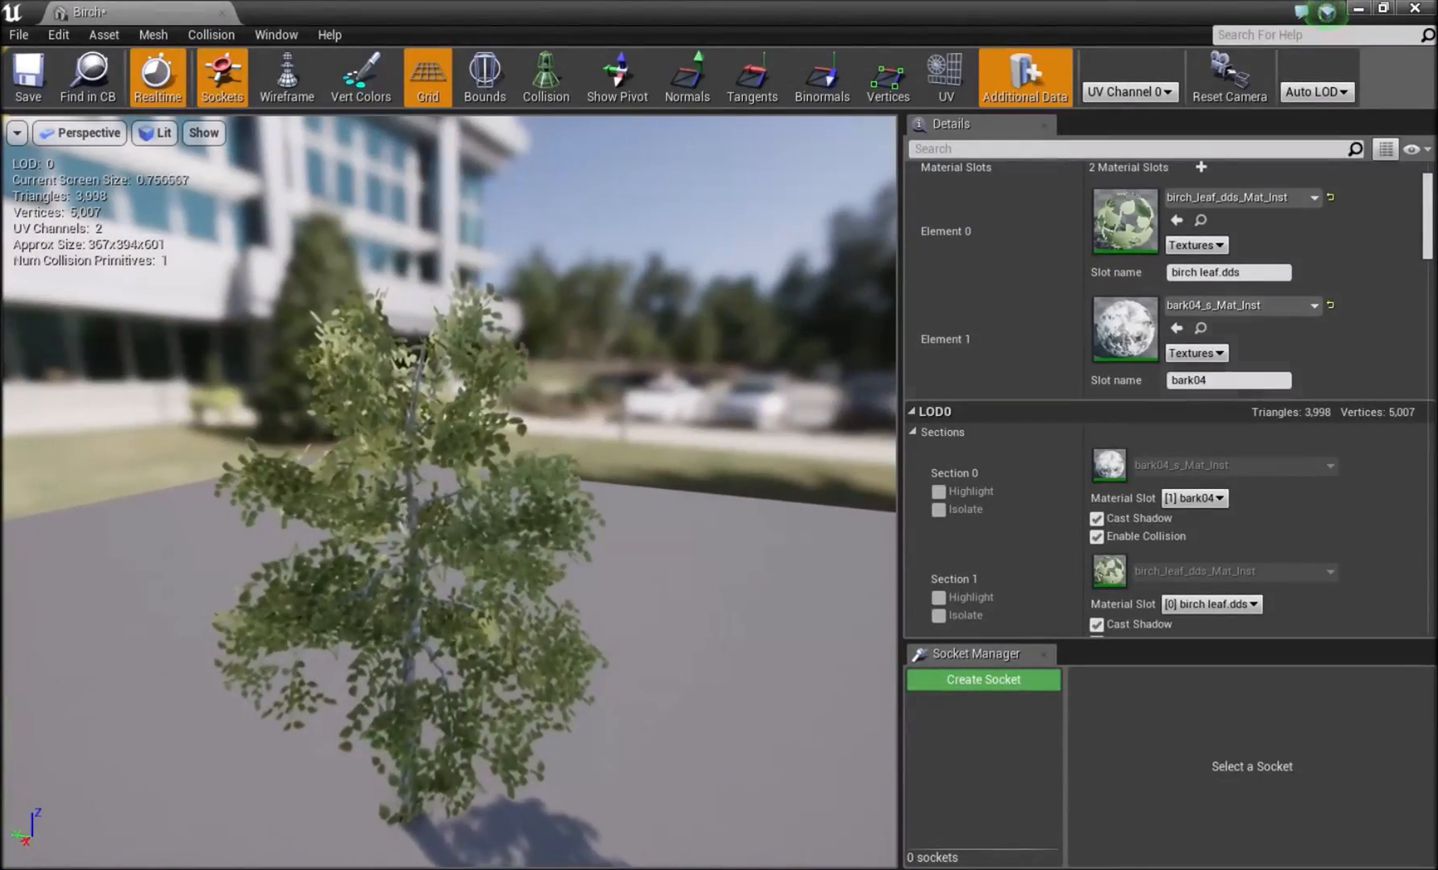
{"action": "left_click", "coordinate": [1354, 11]}
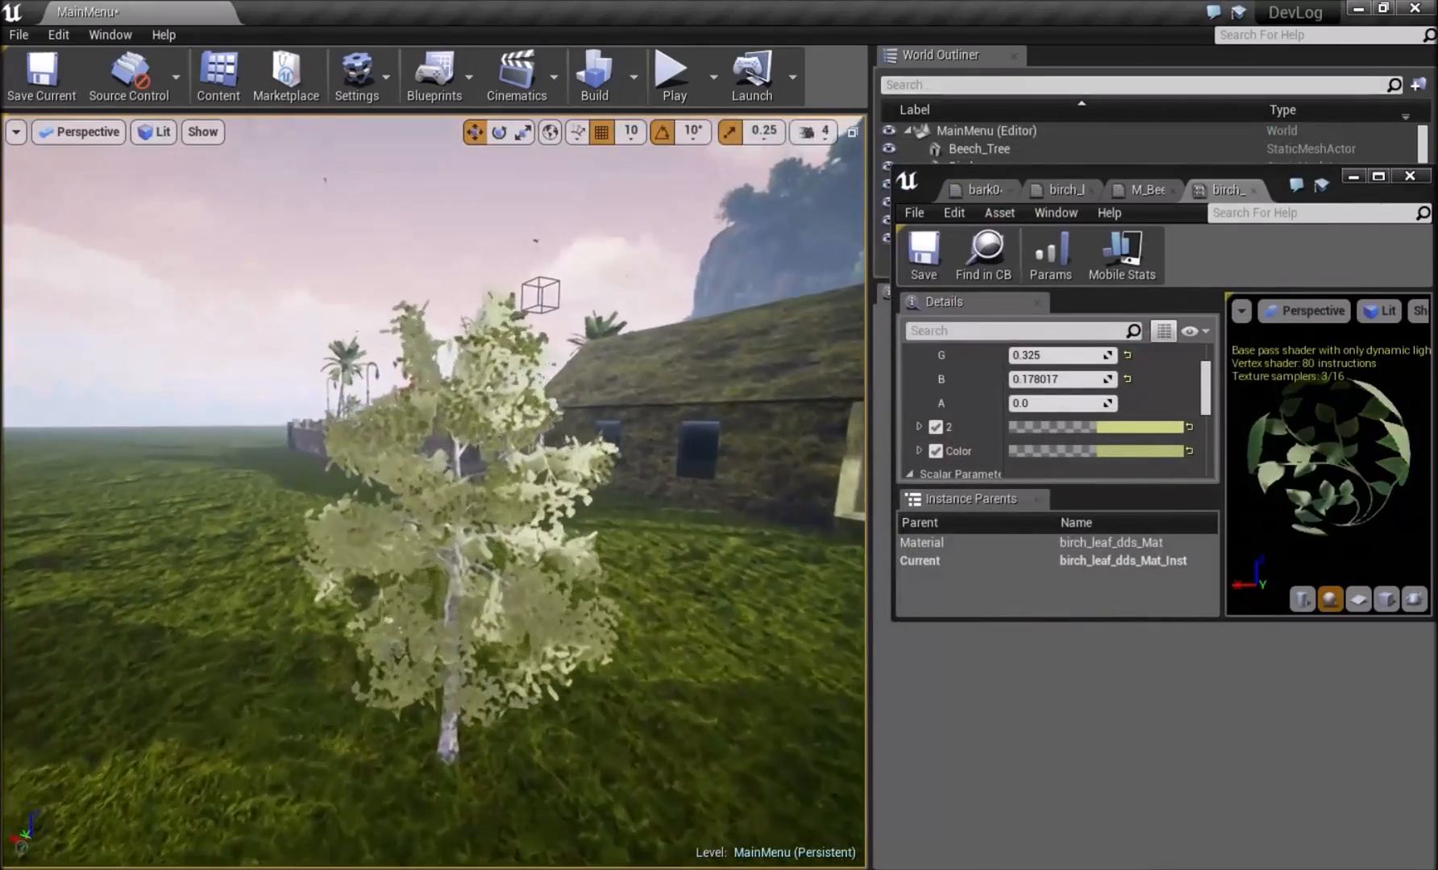
{"action": "left_click_drag", "start_coordinate": [451, 452], "coordinate": [613, 500], "text": "alt"}
{"action": "right_click_drag", "start_coordinate": [613, 500], "coordinate": [597, 548], "text": "alt"}
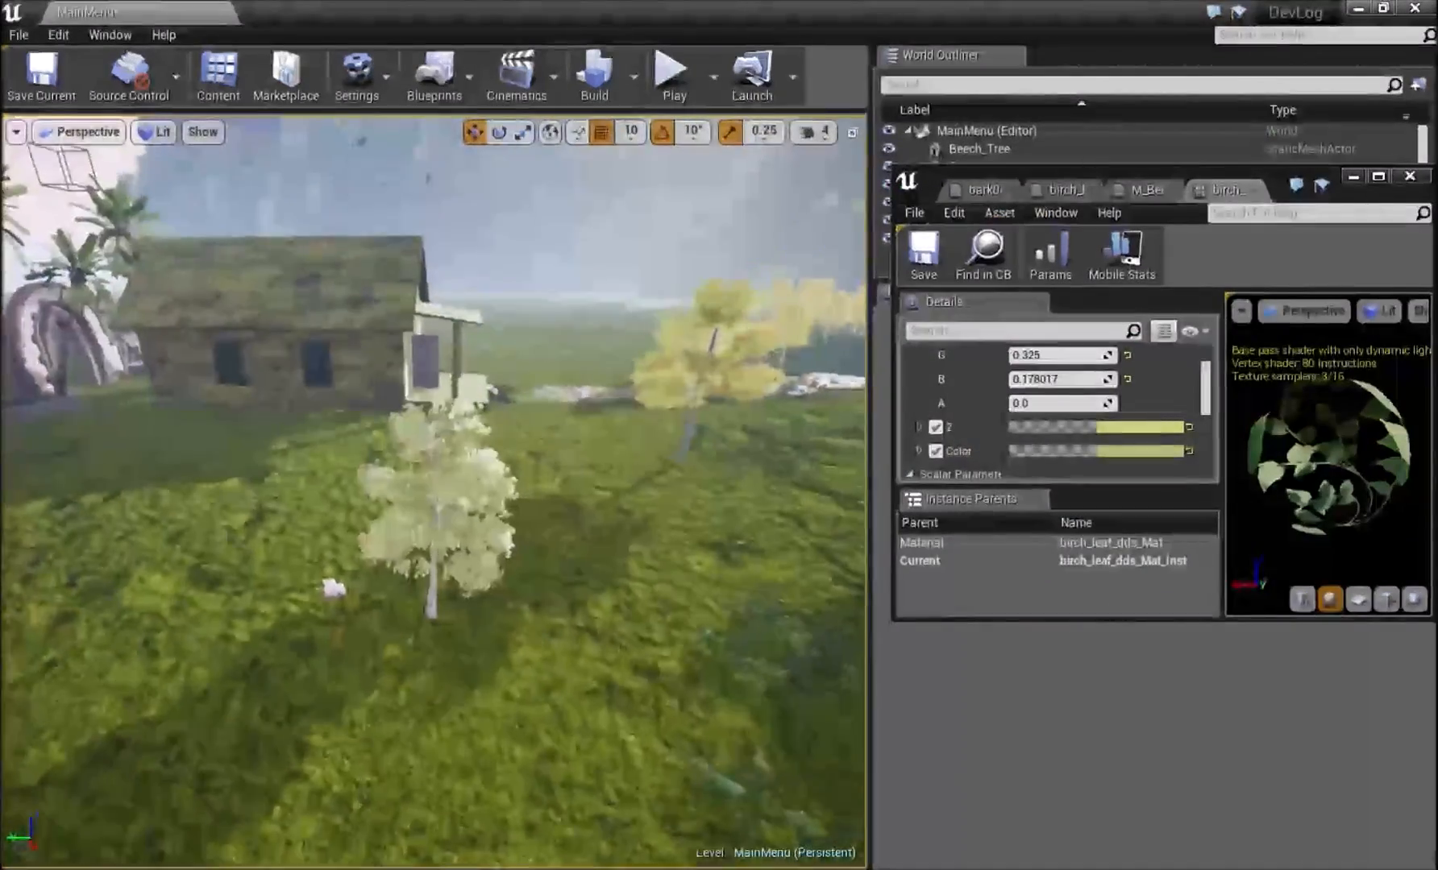
{"action": "left_click_drag", "start_coordinate": [596, 548], "coordinate": [693, 524], "text": "alt"}
{"action": "right_click_drag", "start_coordinate": [435, 491], "coordinate": [597, 524]}
{"action": "right_click_drag", "start_coordinate": [484, 516], "coordinate": [463, 601]}
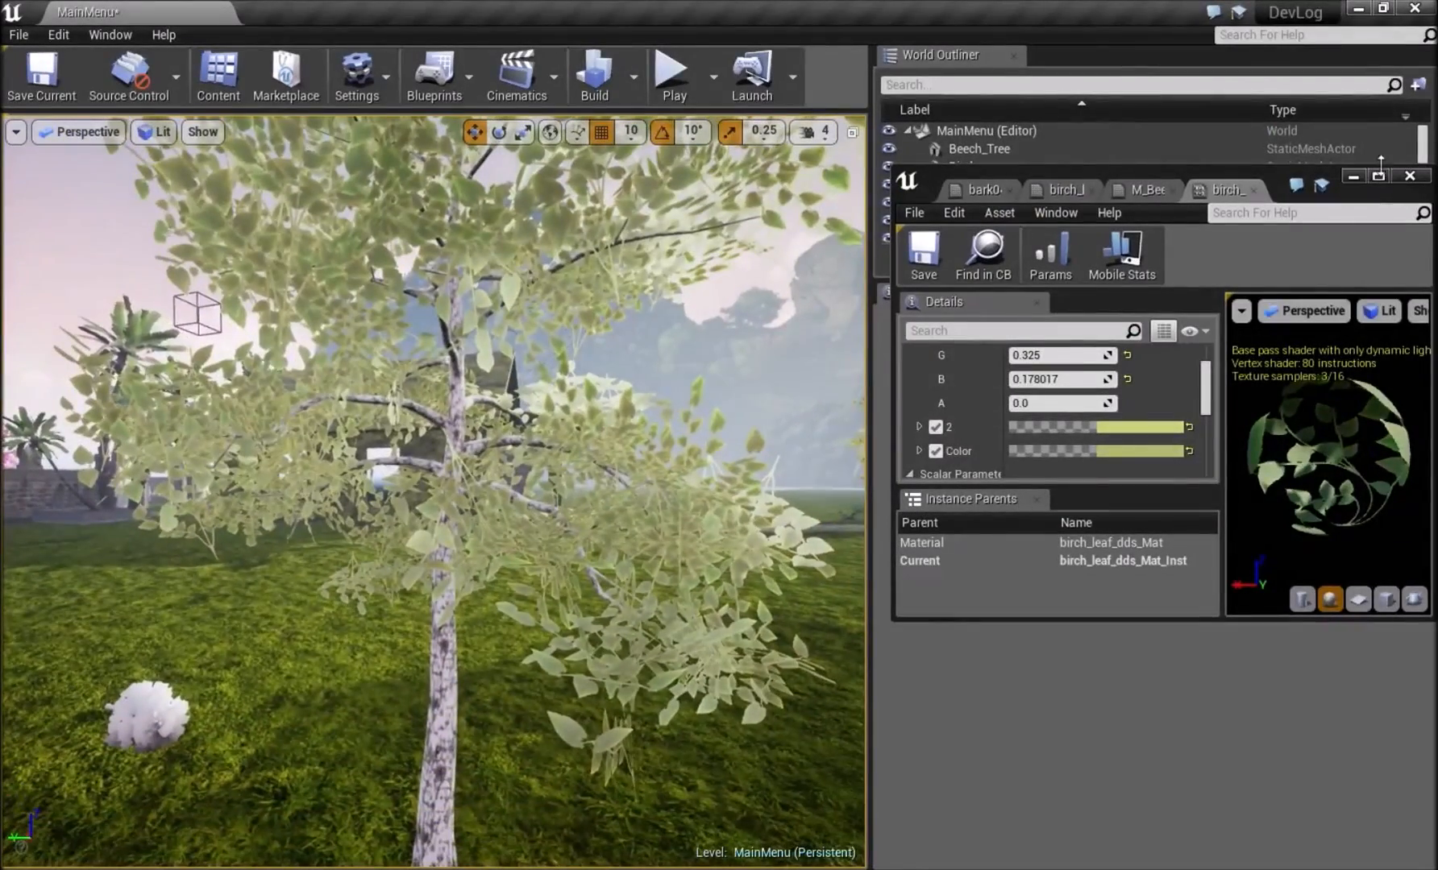
Override Wintensity with 0.146789, WPO with 0.137615 and Wweight with 0.192661, and check the birch in the level.
{"action": "left_click_drag", "start_coordinate": [1271, 165], "coordinate": [1272, 32]}
{"action": "scroll", "coordinate": [984, 316], "scroll_direction": "down", "scroll_amount": 4}
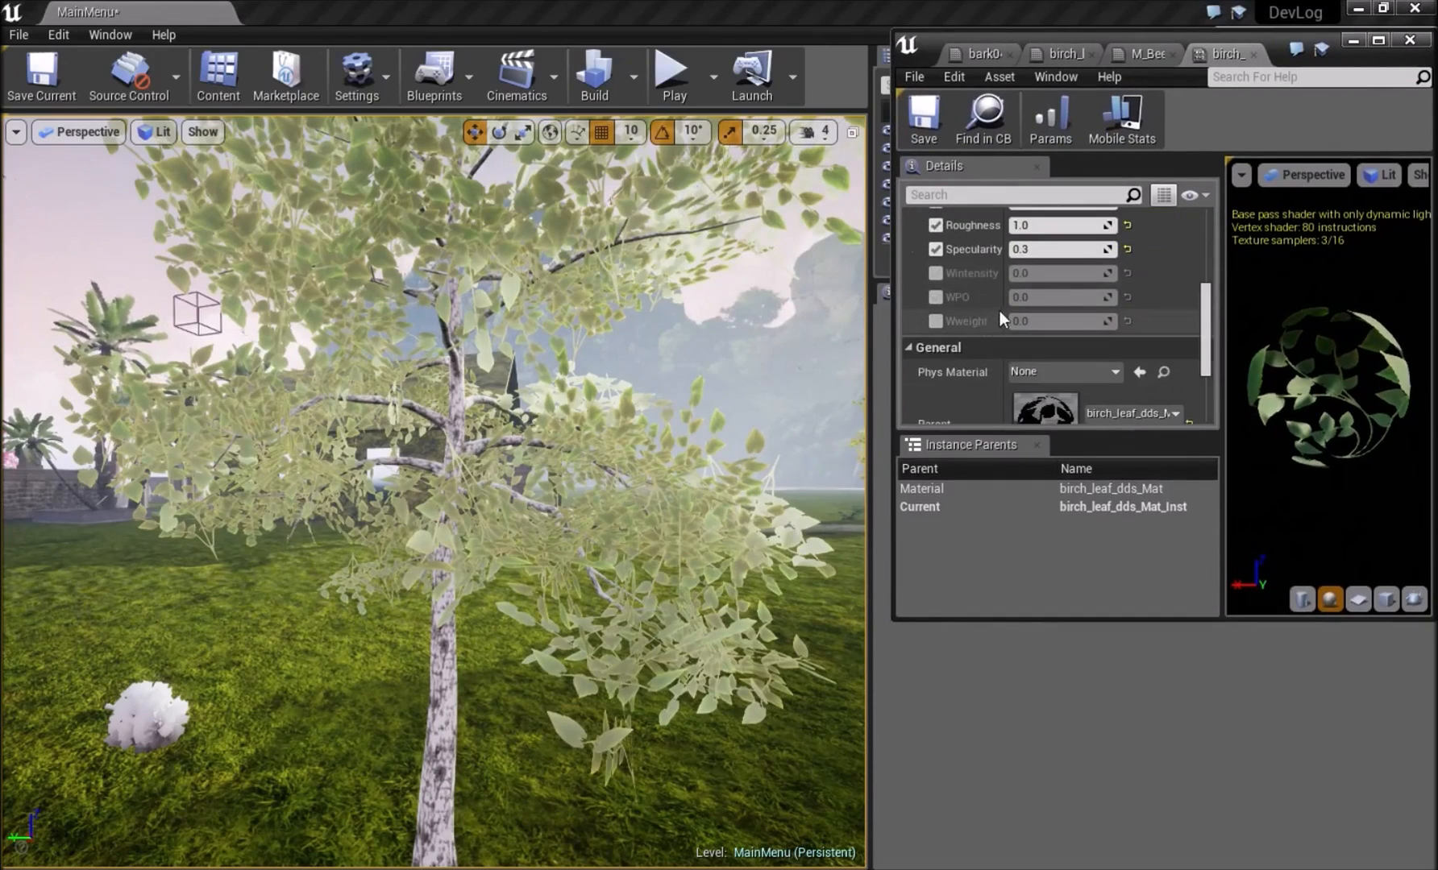
{"action": "left_click", "coordinate": [935, 274]}
{"action": "left_click", "coordinate": [935, 296]}
{"action": "left_click", "coordinate": [934, 321]}
{"action": "left_click", "coordinate": [1022, 273]}
{"action": "left_click_drag", "start_coordinate": [1022, 273], "coordinate": [1025, 321]}
{"action": "left_click_drag", "start_coordinate": [379, 252], "coordinate": [334, 165]}
{"action": "right_click_drag", "start_coordinate": [313, 251], "coordinate": [387, 258]}
{"action": "scroll", "coordinate": [446, 444], "scroll_direction": "up", "scroll_amount": 3}
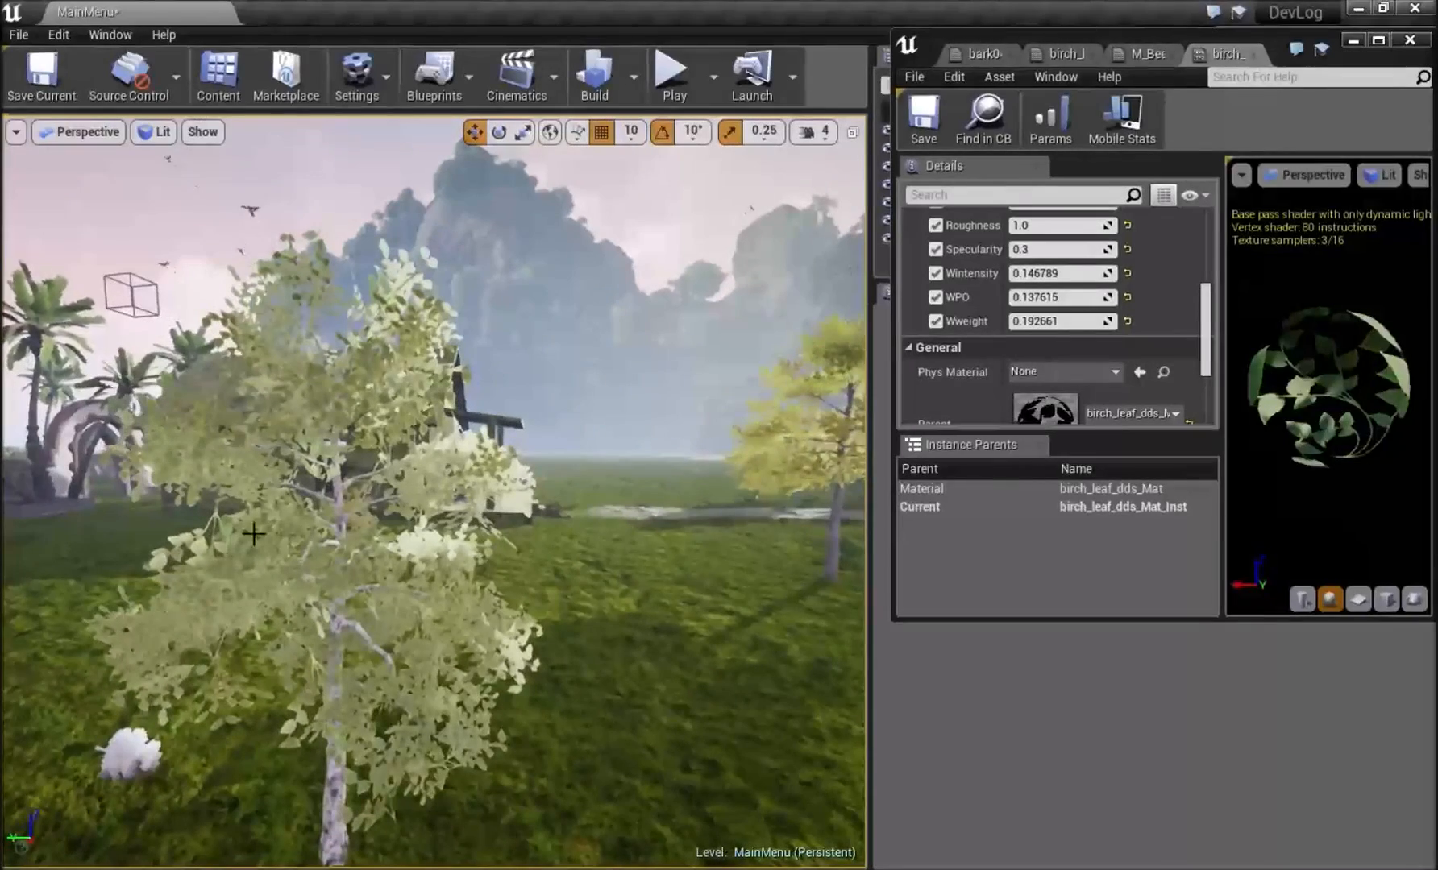
Switch to Blender, split the 3D view in two and turn the new area into a UV/Image Editor.
{"action": "key", "text": "alt+Tab"}
{"action": "mouse_move", "coordinate": [791, 270]}
{"action": "middle_mouse_down"}
{"action": "mouse_move", "coordinate": [729, 246]}
{"action": "mouse_move", "coordinate": [859, 273]}
{"action": "middle_mouse_up"}
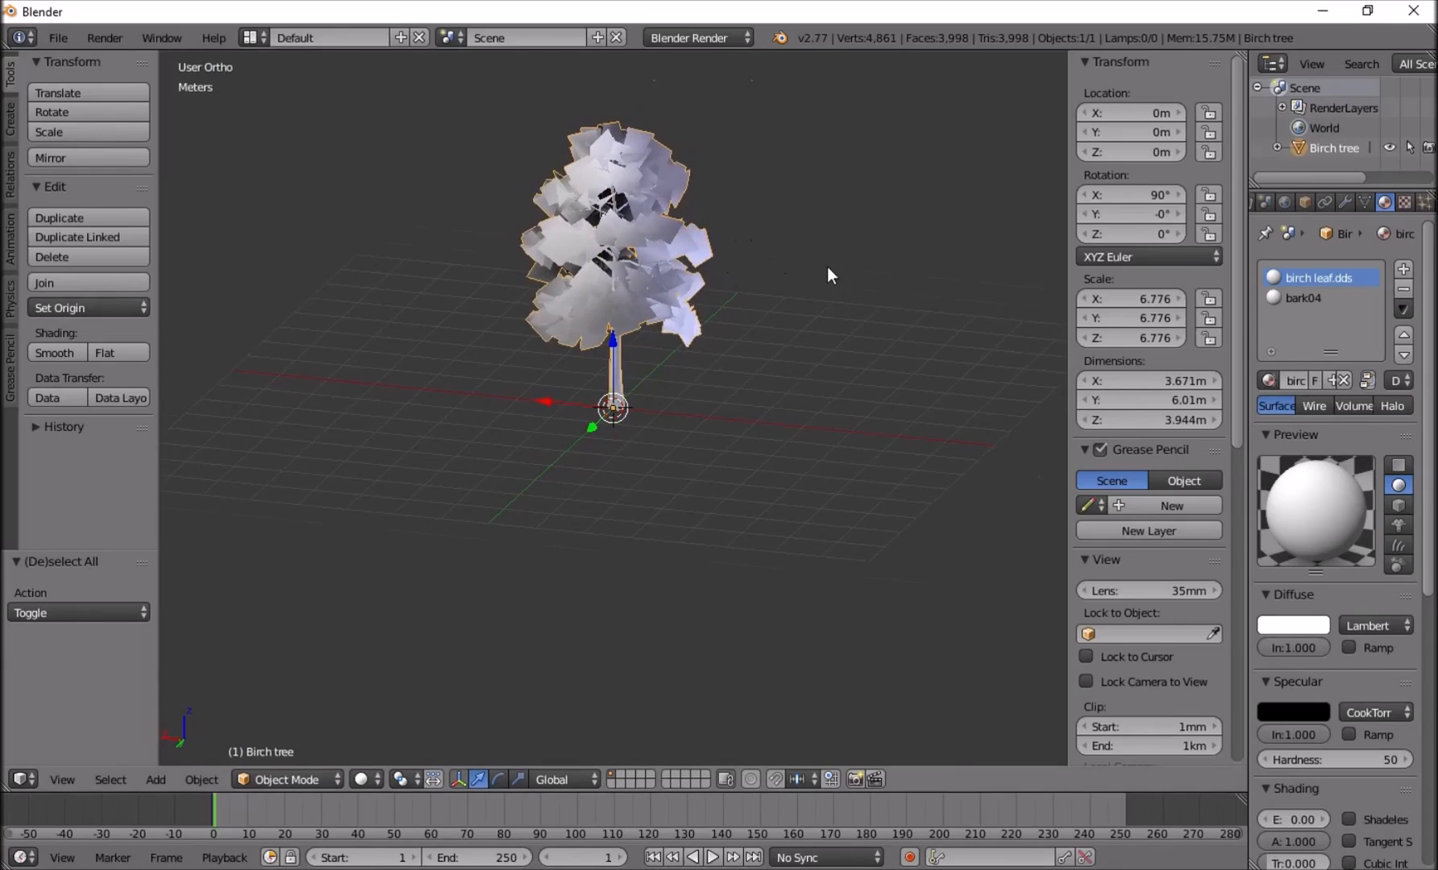
{"action": "key", "text": "n"}
{"action": "left_click_drag", "start_coordinate": [1243, 54], "coordinate": [844, 220]}
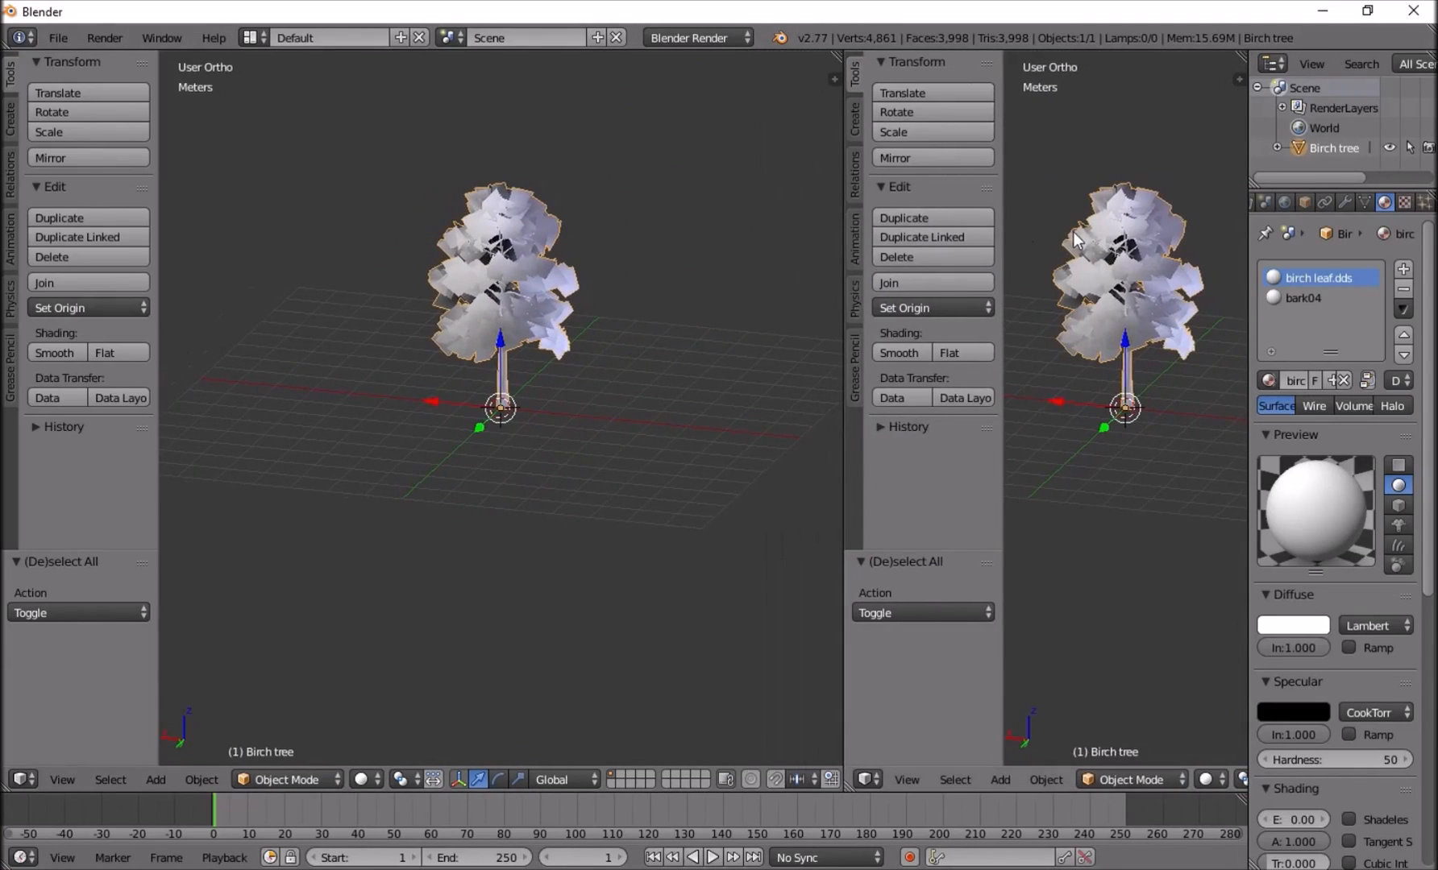
{"action": "key", "text": "t"}
{"action": "left_click", "coordinate": [872, 781]}
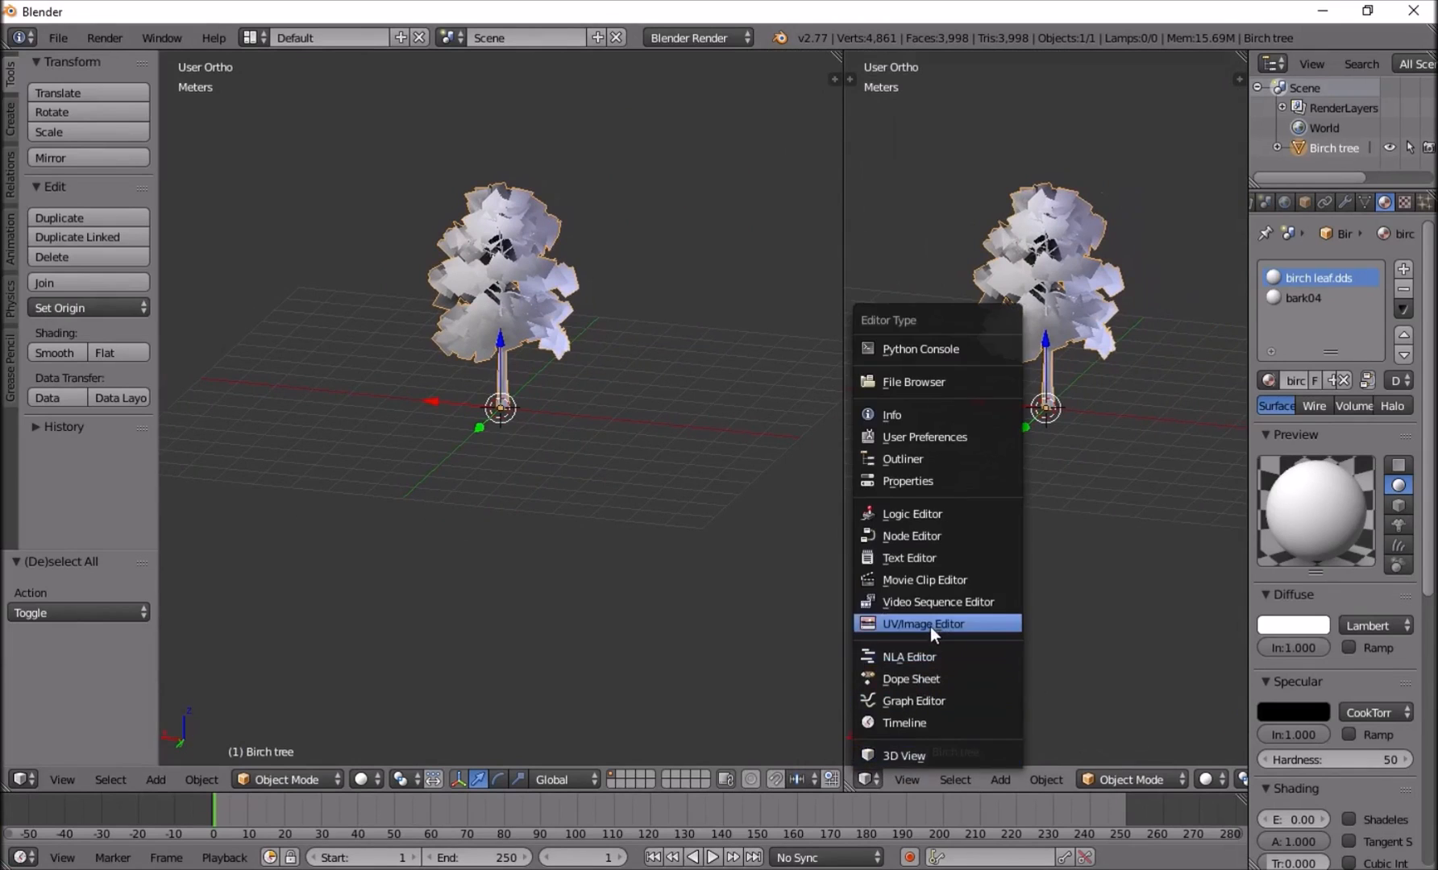
{"action": "left_click", "coordinate": [930, 627]}
Enter Edit Mode and circle-select the two upper corners of the square leaf UV face above the bark UVs.
{"action": "key", "text": "Tab"}
{"action": "scroll", "coordinate": [1081, 379], "scroll_direction": "down", "scroll_amount": 4}
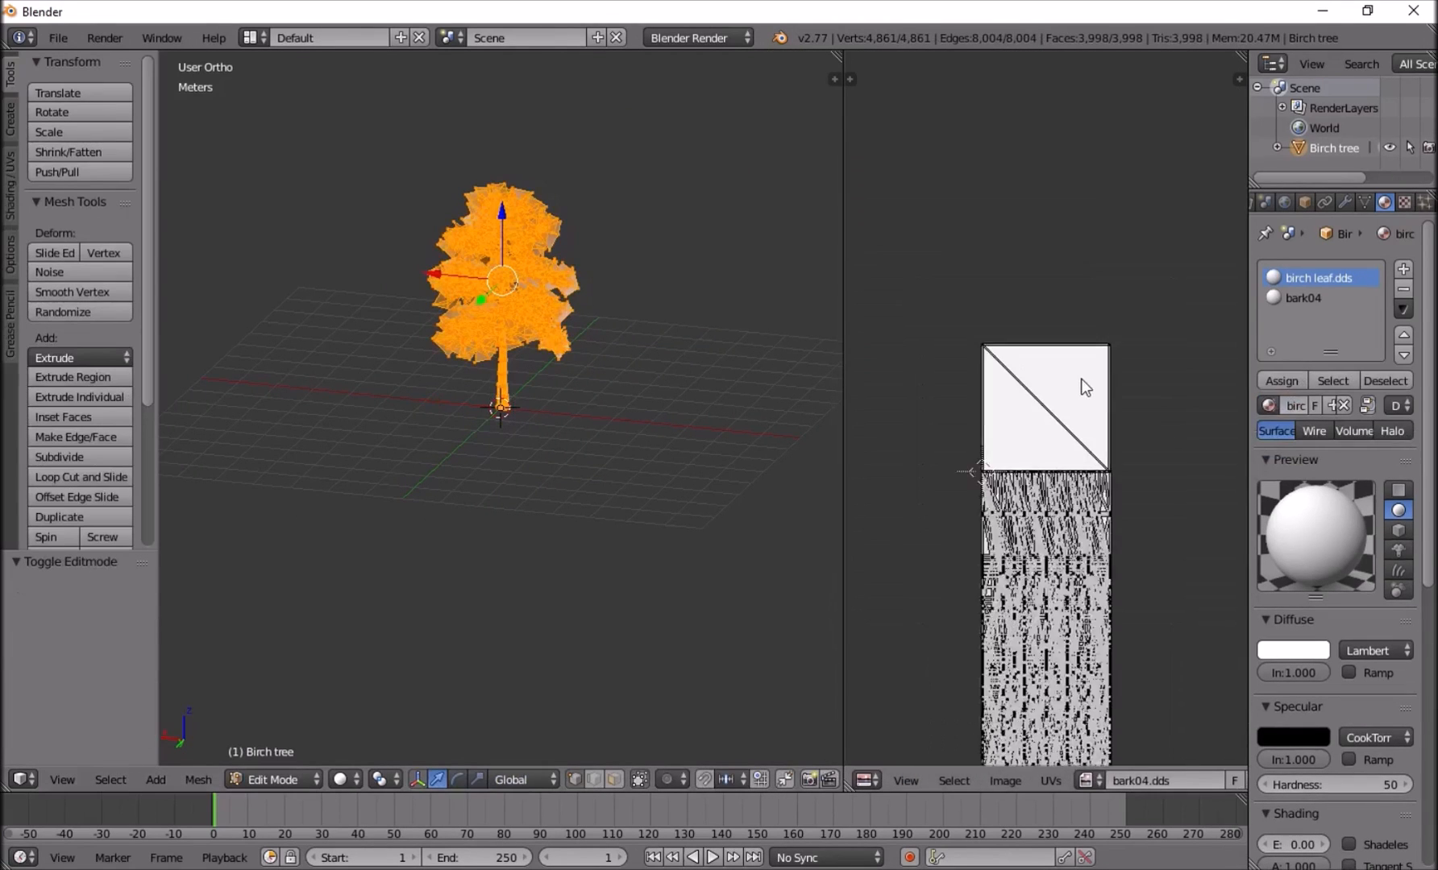
{"action": "middle_click_drag", "start_coordinate": [1136, 593], "coordinate": [1101, 434]}
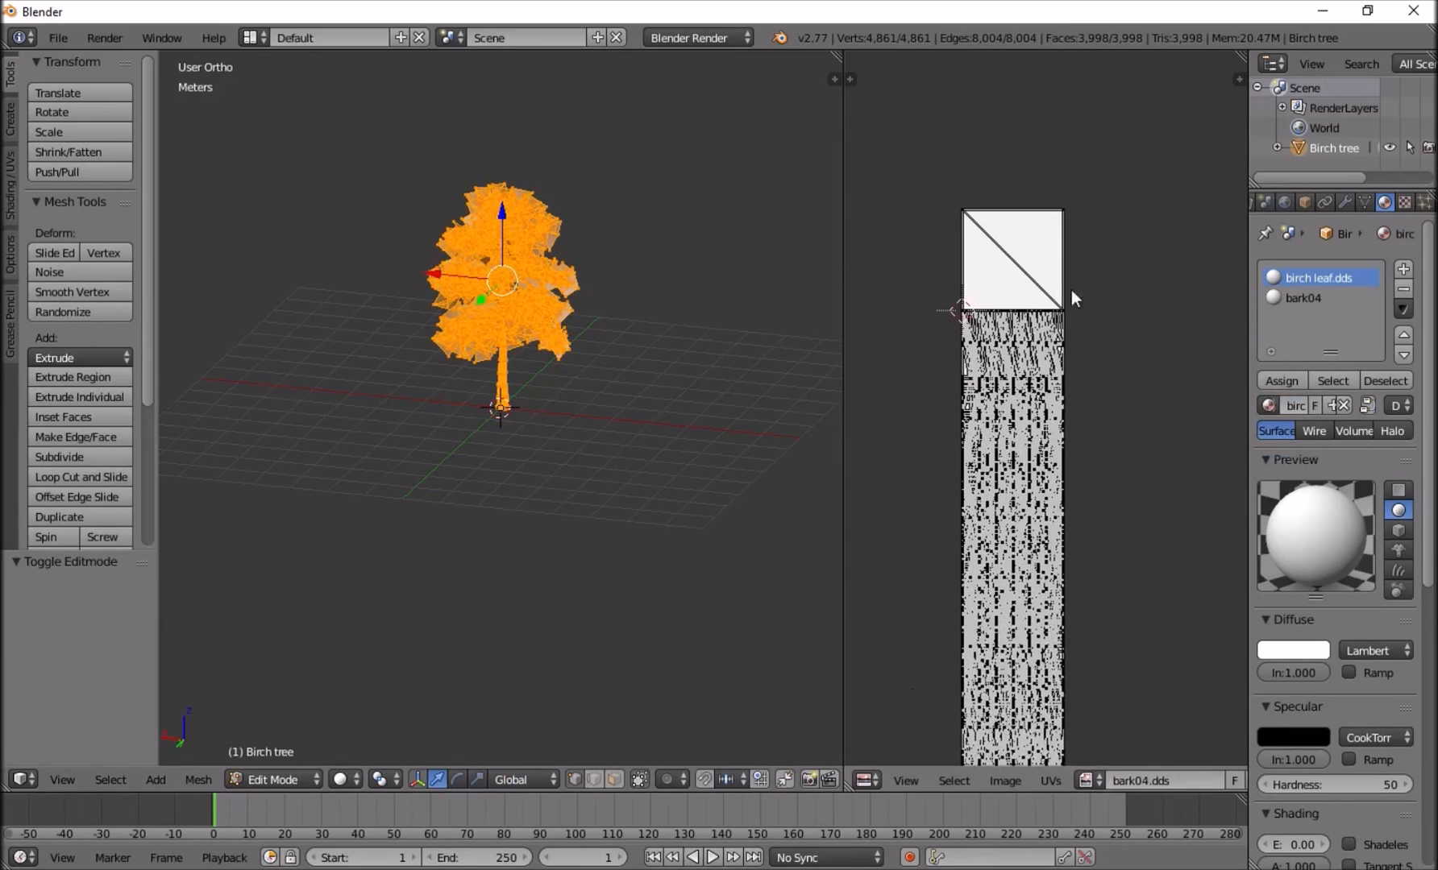
{"action": "scroll", "coordinate": [1018, 264], "scroll_direction": "up", "scroll_amount": 3}
{"action": "middle_click_drag", "start_coordinate": [967, 198], "coordinate": [1071, 441]}
{"action": "middle_click_drag", "start_coordinate": [1030, 352], "coordinate": [1055, 397]}
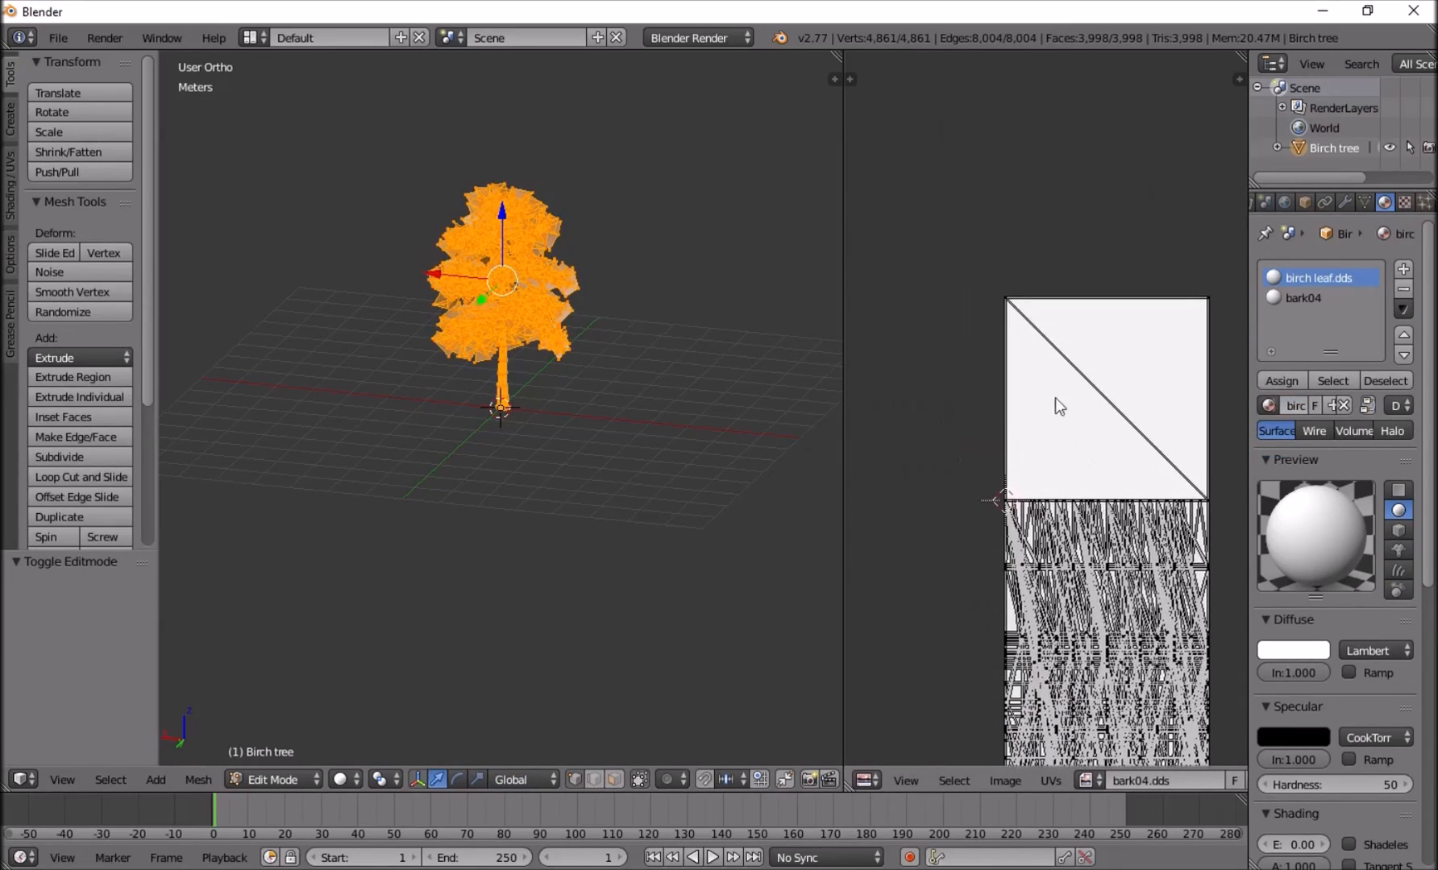
{"action": "key", "text": "c"}
{"action": "left_click", "coordinate": [1007, 299]}
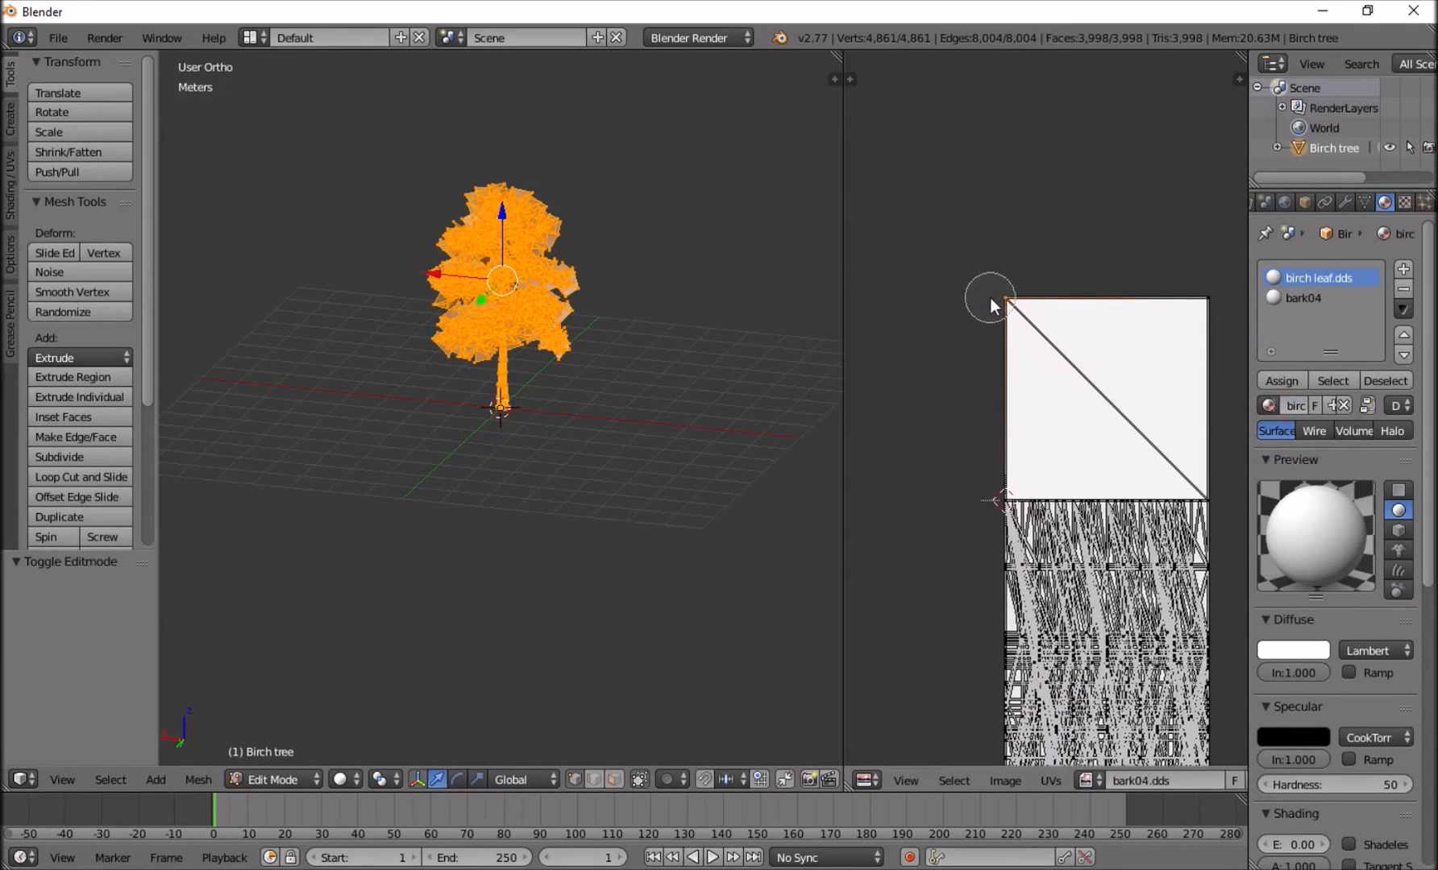
{"action": "key", "text": "Escape"}
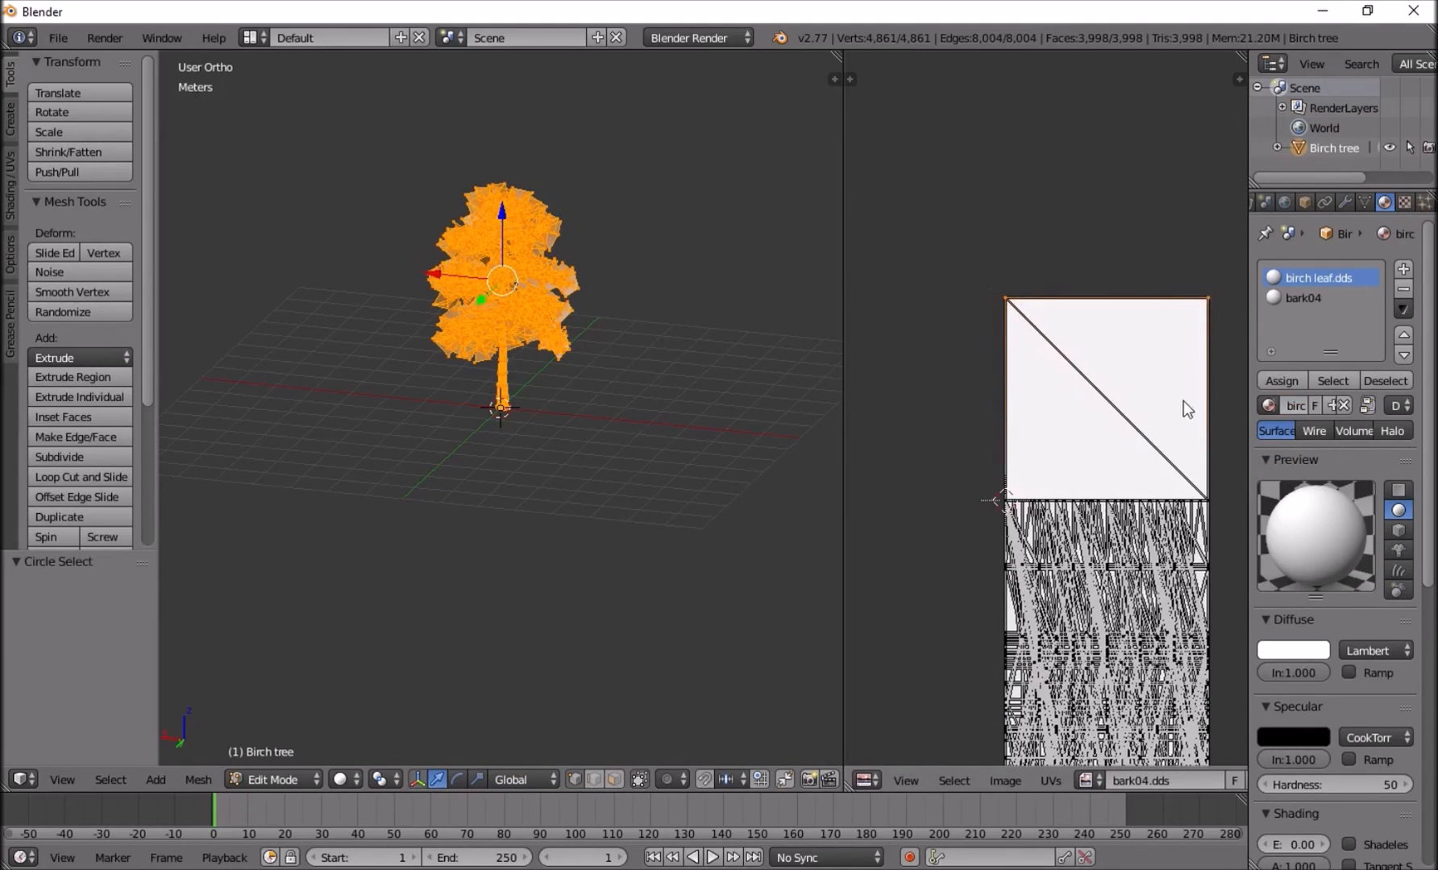
Add the lower-right corner of the leaf UV square to the selection with Circle Select.
{"action": "middle_click_drag", "start_coordinate": [1175, 401], "coordinate": [1056, 333]}
{"action": "scroll", "coordinate": [1084, 411], "scroll_direction": "up", "scroll_amount": 8}
{"action": "middle_click_drag", "start_coordinate": [1092, 478], "coordinate": [1025, 550]}
{"action": "middle_click_drag", "start_coordinate": [1052, 286], "coordinate": [1079, 469]}
{"action": "scroll", "coordinate": [1078, 305], "scroll_direction": "up", "scroll_amount": 5}
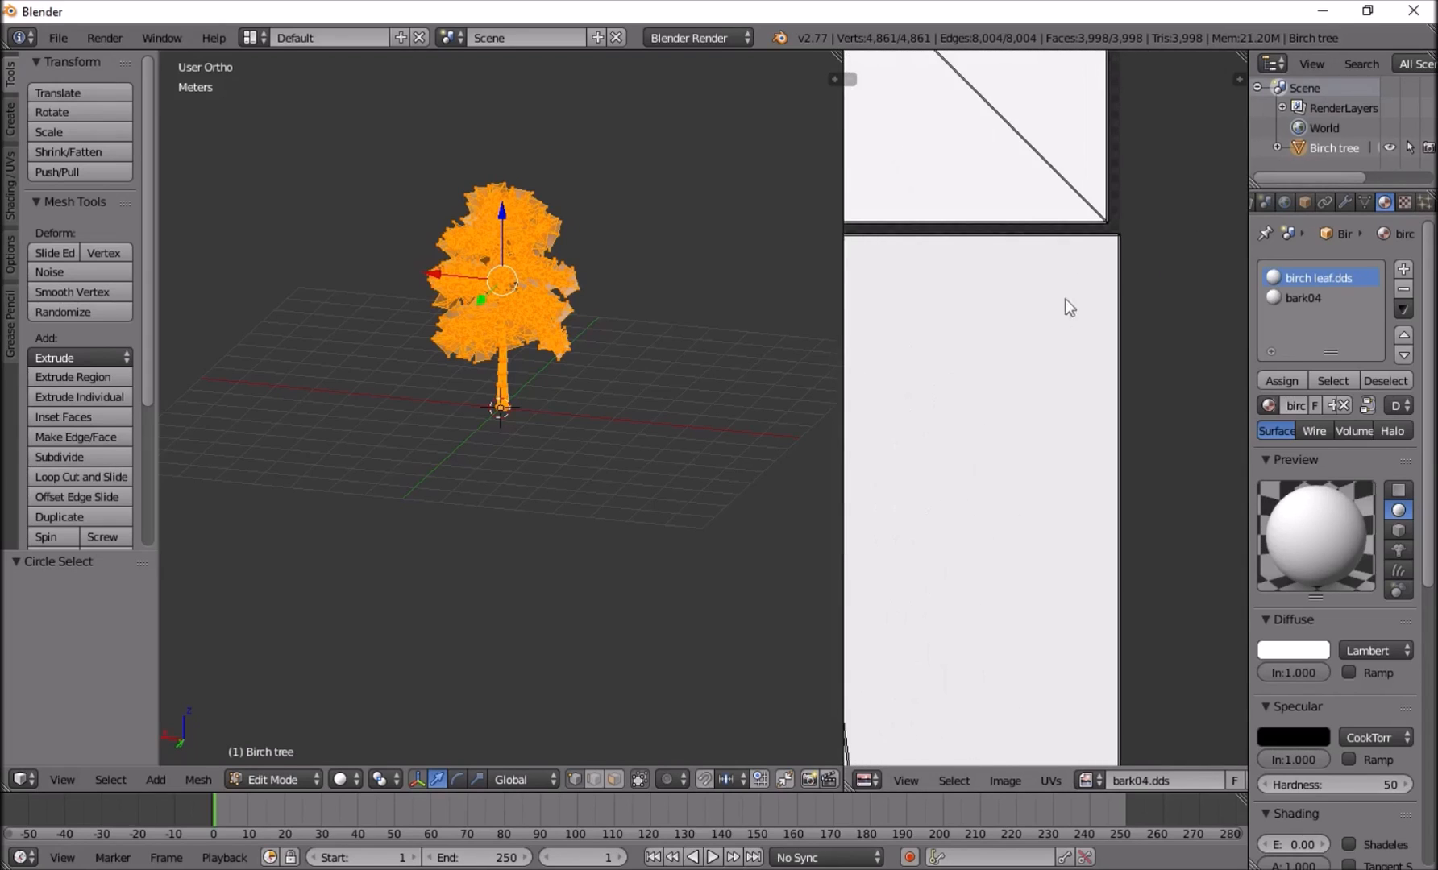
{"action": "middle_click_drag", "start_coordinate": [1105, 207], "coordinate": [1079, 317]}
{"action": "key", "text": "c"}
{"action": "left_click", "coordinate": [1078, 305]}
{"action": "right_click", "coordinate": [1079, 308]}
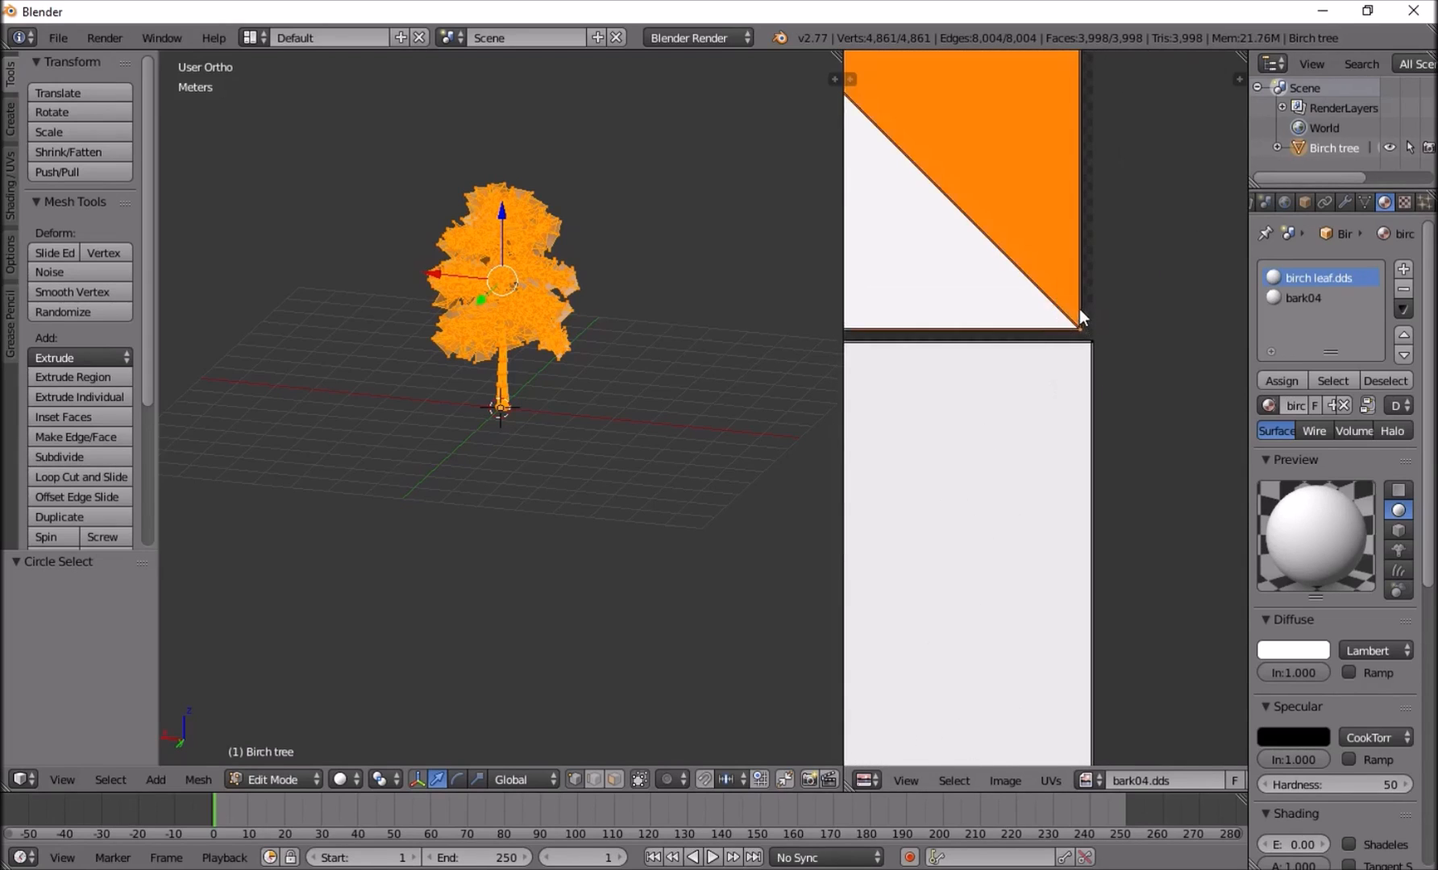
Try moving the selected corner UVs, cancel the move and clear the UV selection.
{"action": "scroll", "coordinate": [1091, 342], "scroll_direction": "down", "scroll_amount": 8}
{"action": "right_click_drag", "start_coordinate": [1055, 390], "coordinate": [1149, 351]}
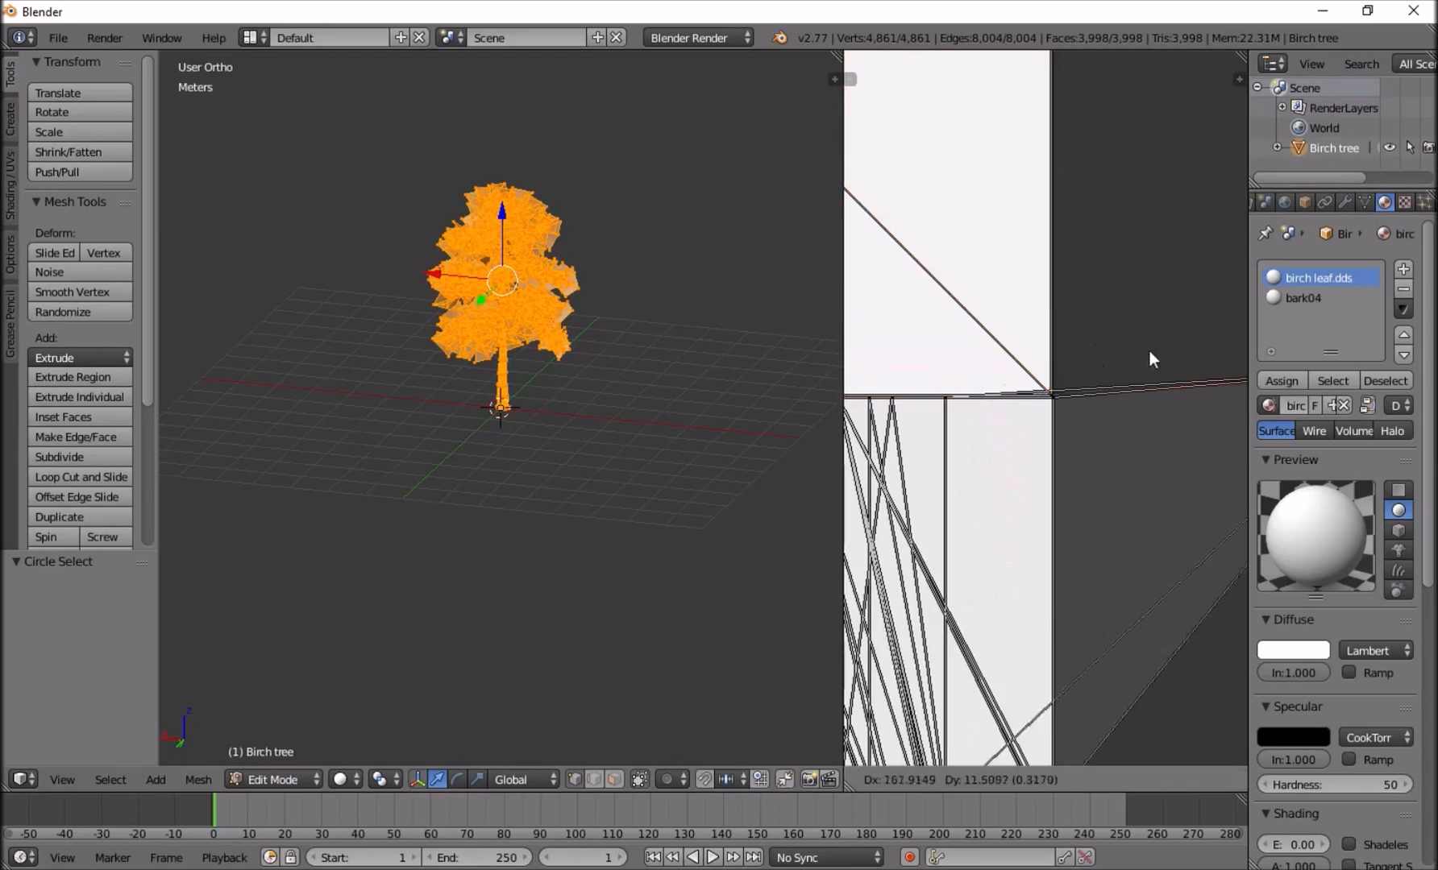
{"action": "right_click", "coordinate": [1055, 390]}
{"action": "scroll", "coordinate": [1046, 396], "scroll_direction": "up", "scroll_amount": 6}
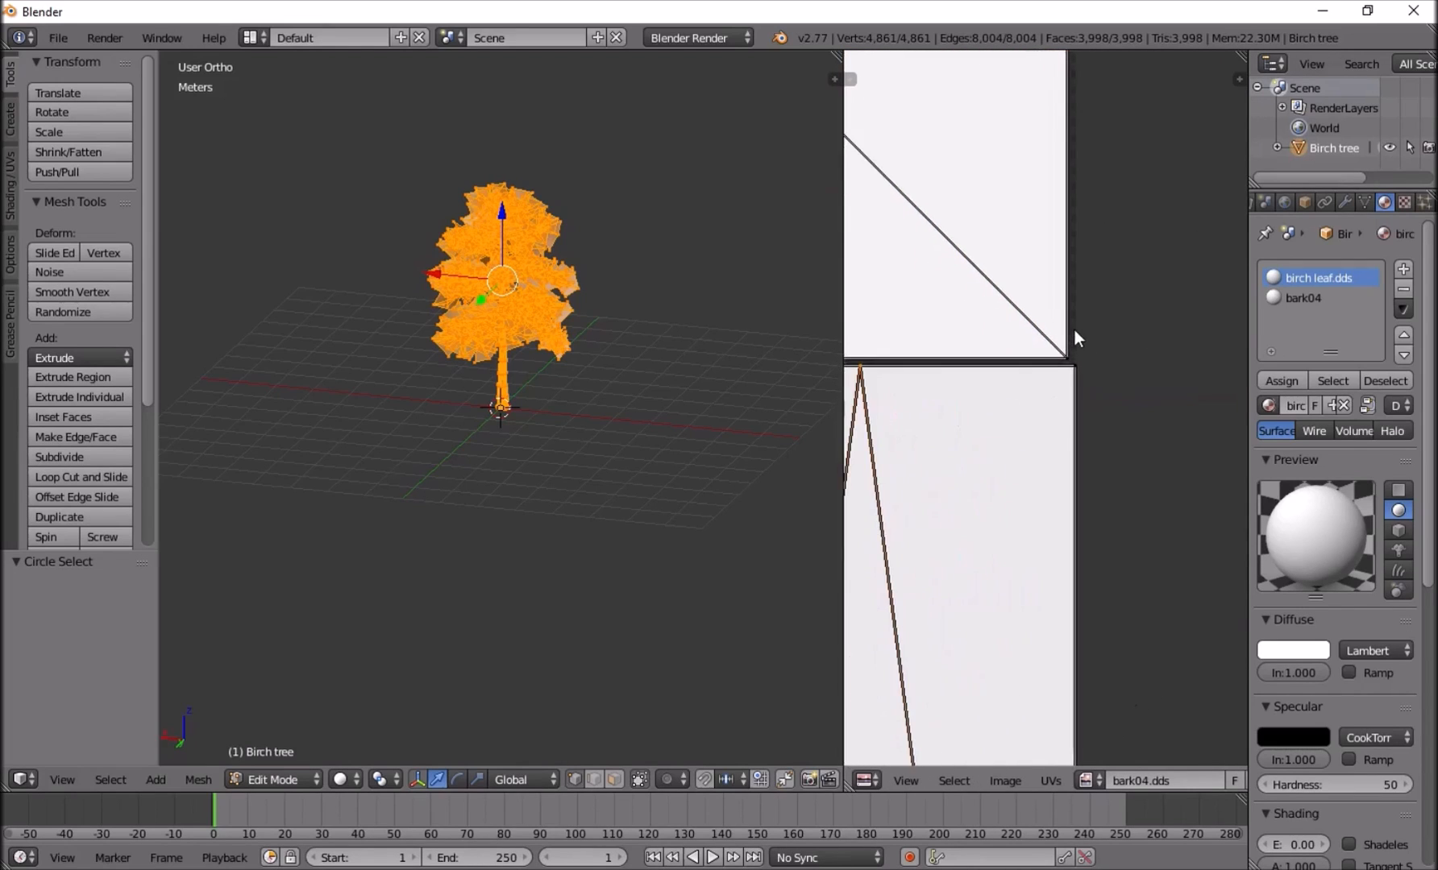
{"action": "scroll", "coordinate": [1073, 329], "scroll_direction": "up", "scroll_amount": 2}
{"action": "key", "text": "a"}
{"action": "scroll", "coordinate": [1076, 332], "scroll_direction": "down", "scroll_amount": 5}
{"action": "scroll", "coordinate": [1075, 330], "scroll_direction": "down", "scroll_amount": 3}
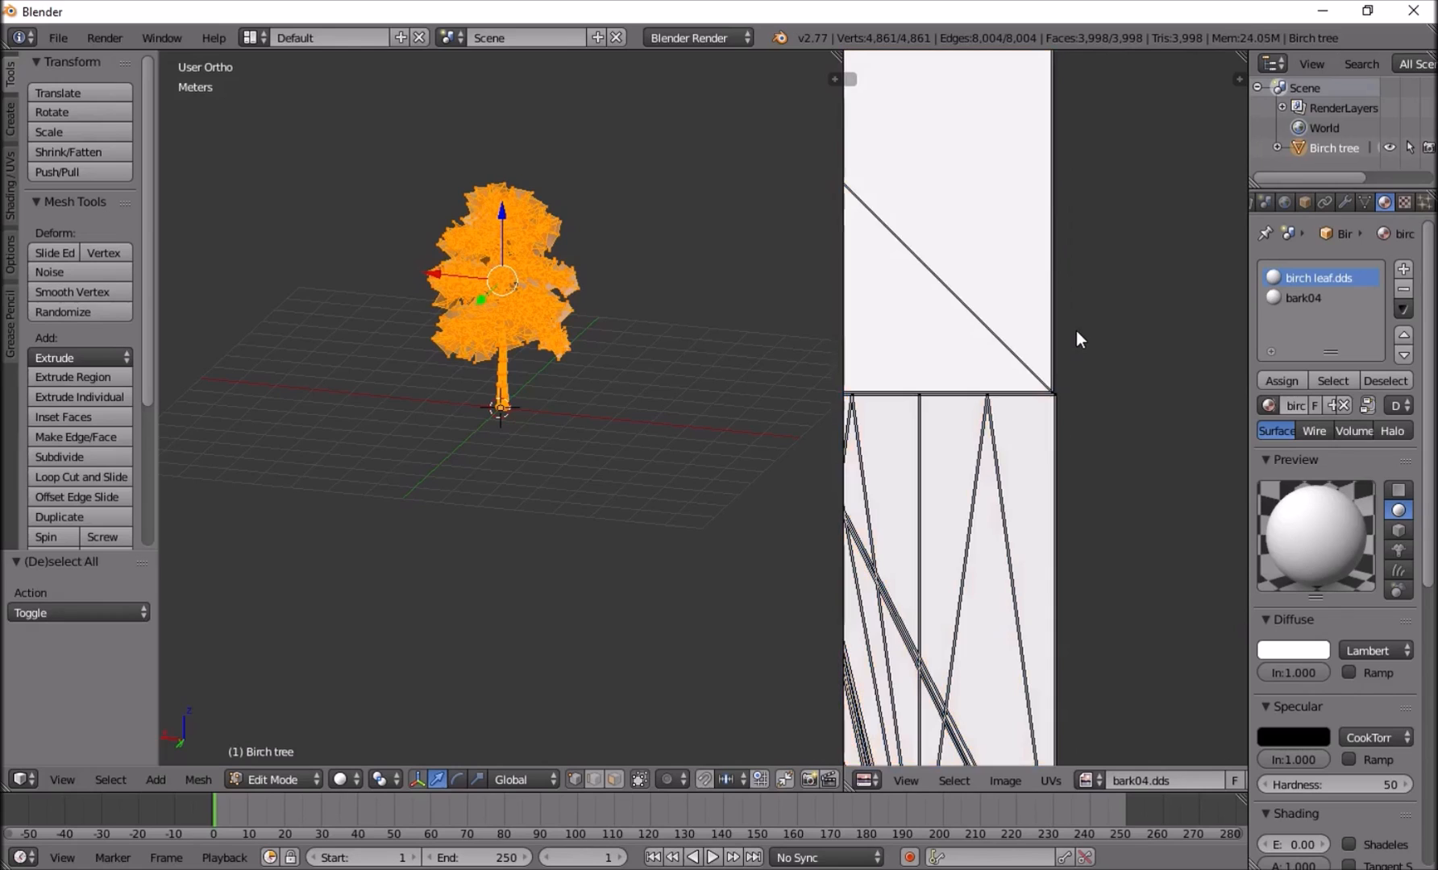
Reselect the leaf UV square's lower-right corner with Circle Select and refine the selection along the square's lower edge.
{"action": "scroll", "coordinate": [1063, 353], "scroll_direction": "up", "scroll_amount": 8}
{"action": "left_click", "coordinate": [1078, 316]}
{"action": "right_click", "coordinate": [1077, 315]}
{"action": "scroll", "coordinate": [1040, 242], "scroll_direction": "down", "scroll_amount": 8}
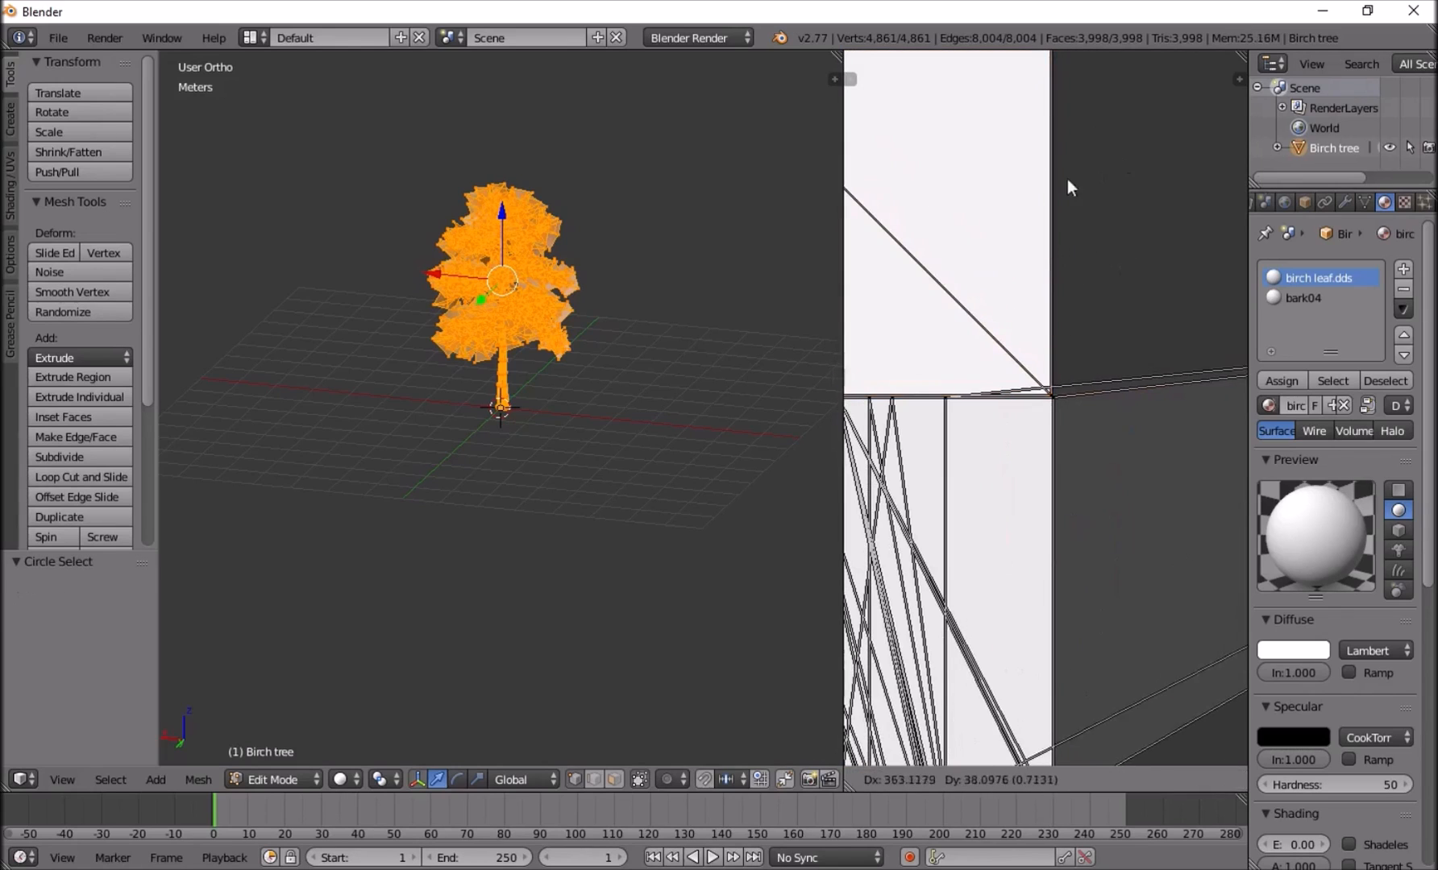
{"action": "scroll", "coordinate": [1056, 185], "scroll_direction": "up", "scroll_amount": 3}
{"action": "key", "text": "c"}
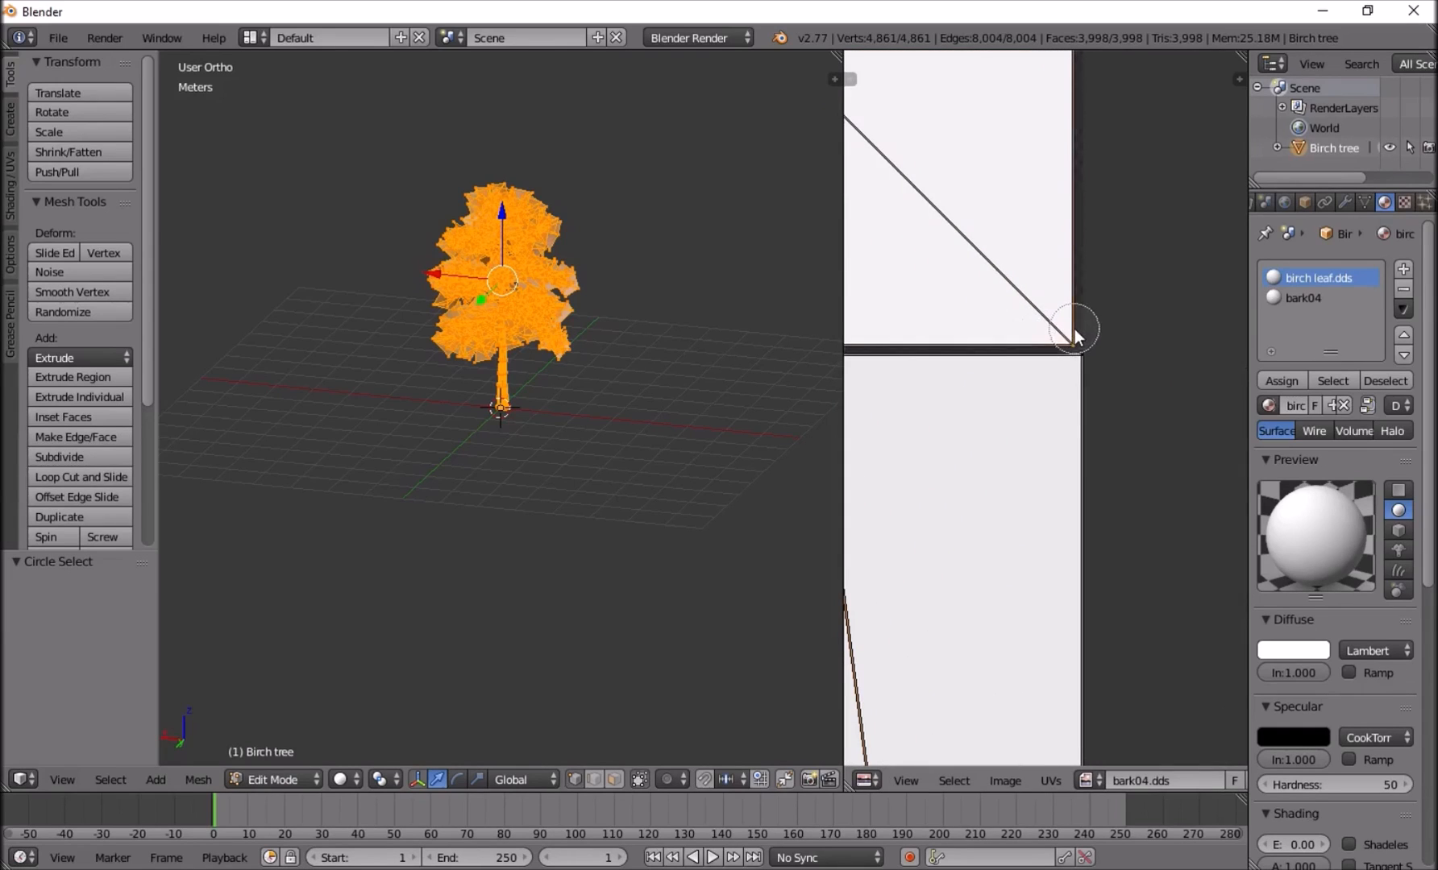
{"action": "middle_click_drag", "start_coordinate": [967, 348], "coordinate": [1357, 336]}
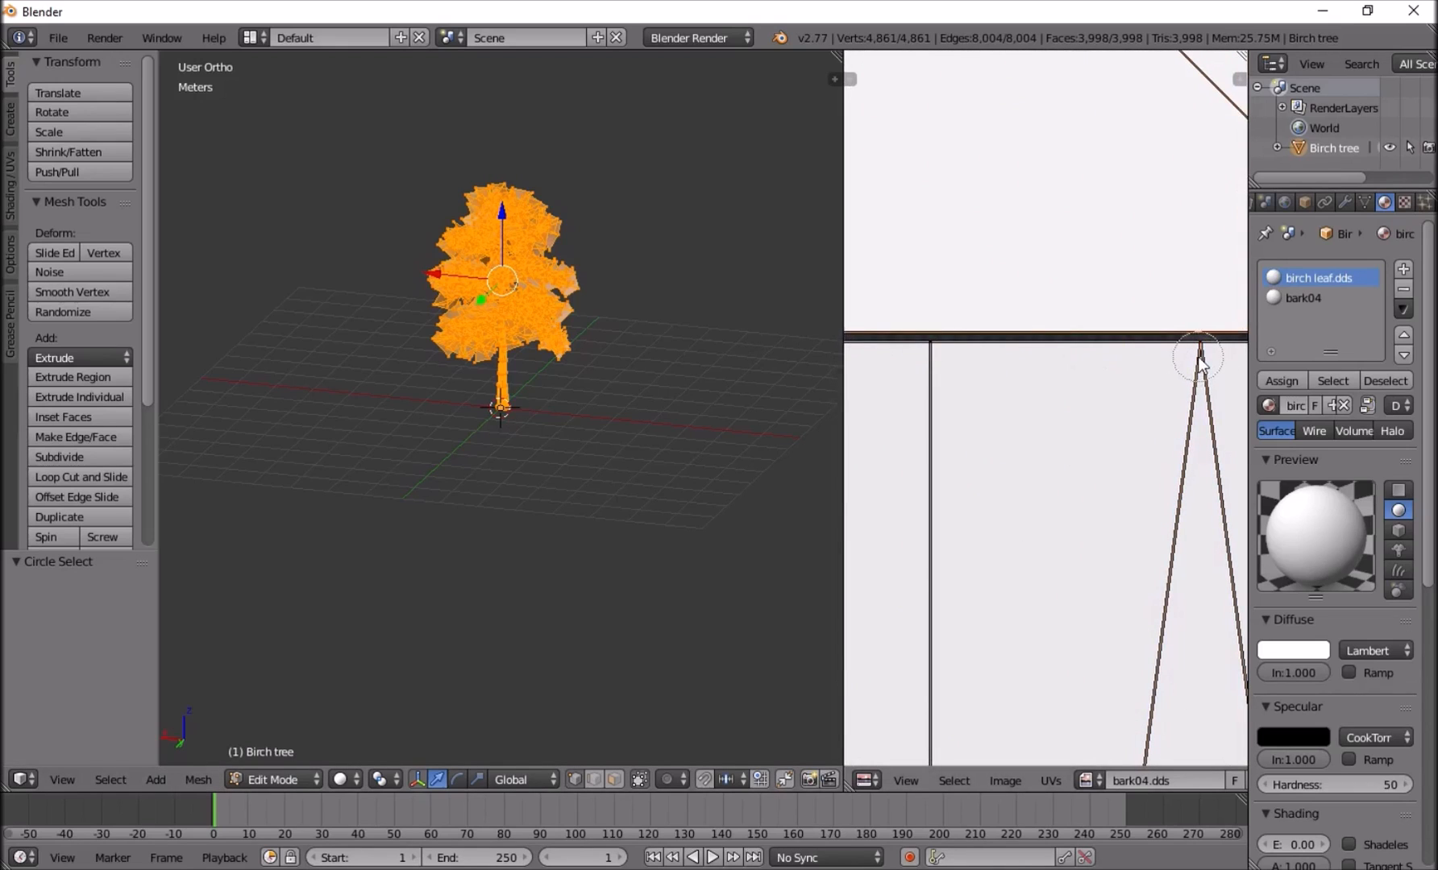
{"action": "key", "text": "Escape"}
{"action": "mouse_move", "coordinate": [875, 373]}
{"action": "middle_mouse_down"}
{"action": "mouse_move", "coordinate": [1075, 353]}
{"action": "mouse_move", "coordinate": [1229, 356]}
{"action": "mouse_move", "coordinate": [1233, 378]}
{"action": "middle_mouse_up"}
{"action": "scroll", "coordinate": [961, 367], "scroll_direction": "up", "scroll_amount": 4}
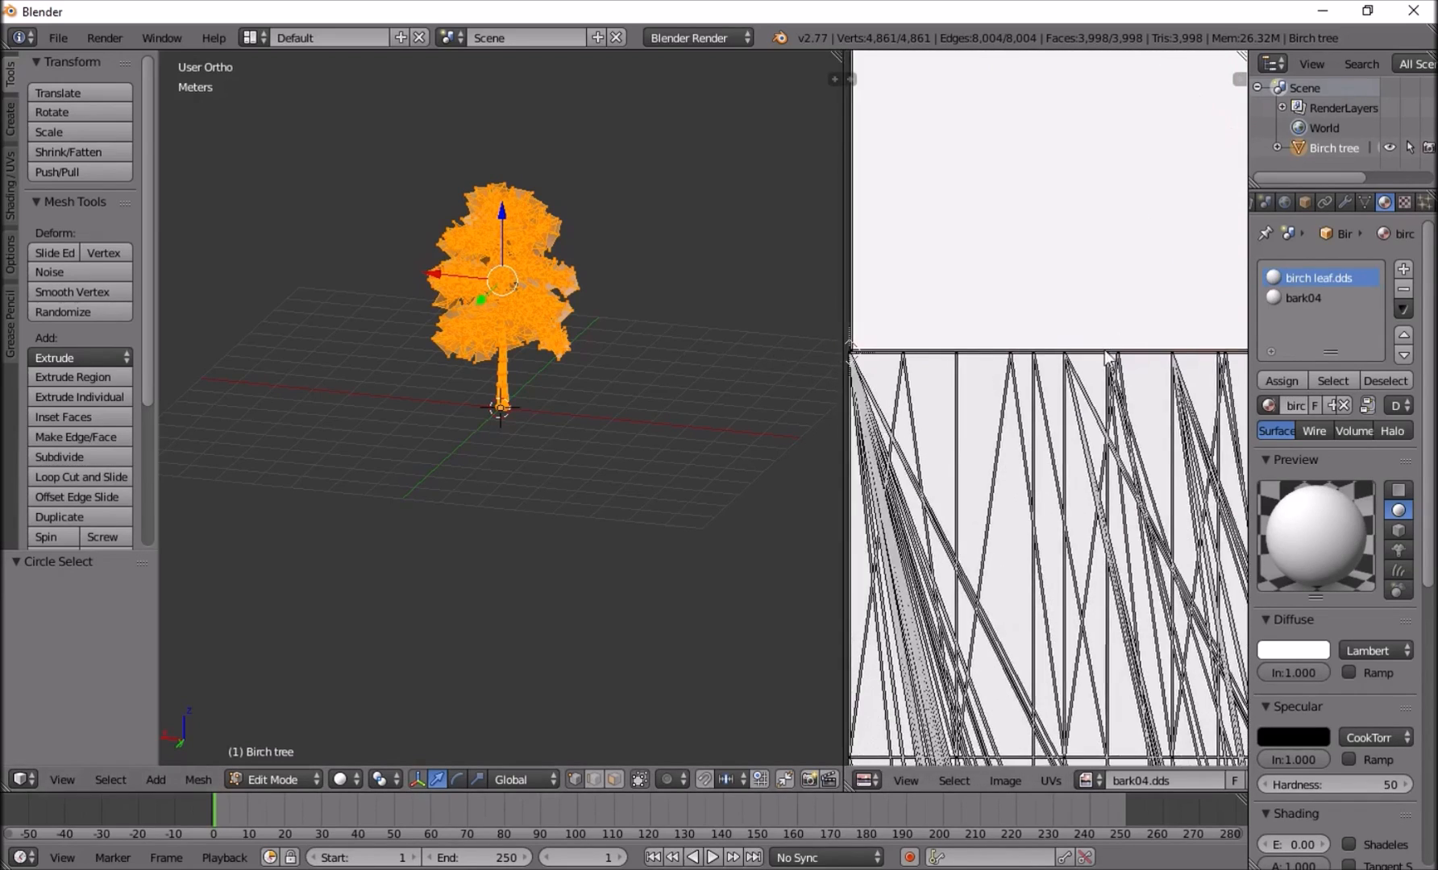
Circle-select the leaf square's lower-left and upper-left corners to complete the selection of the whole leaf UV square.
{"action": "scroll", "coordinate": [1158, 231], "scroll_direction": "down", "scroll_amount": 5}
{"action": "scroll", "coordinate": [1044, 399], "scroll_direction": "up", "scroll_amount": 8}
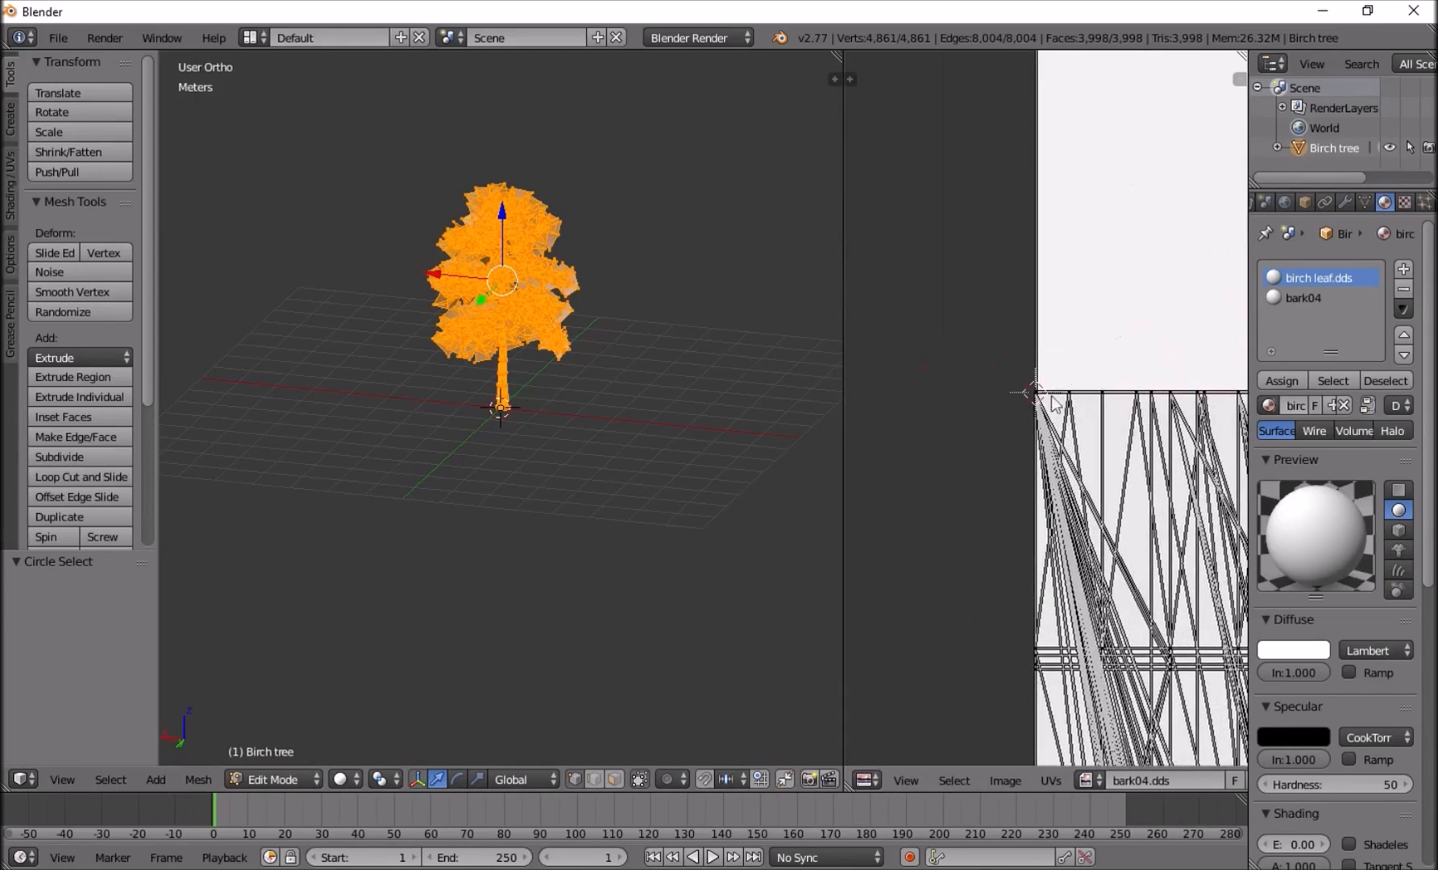
{"action": "scroll", "coordinate": [1022, 322], "scroll_direction": "down", "scroll_amount": 3}
{"action": "key", "text": "c"}
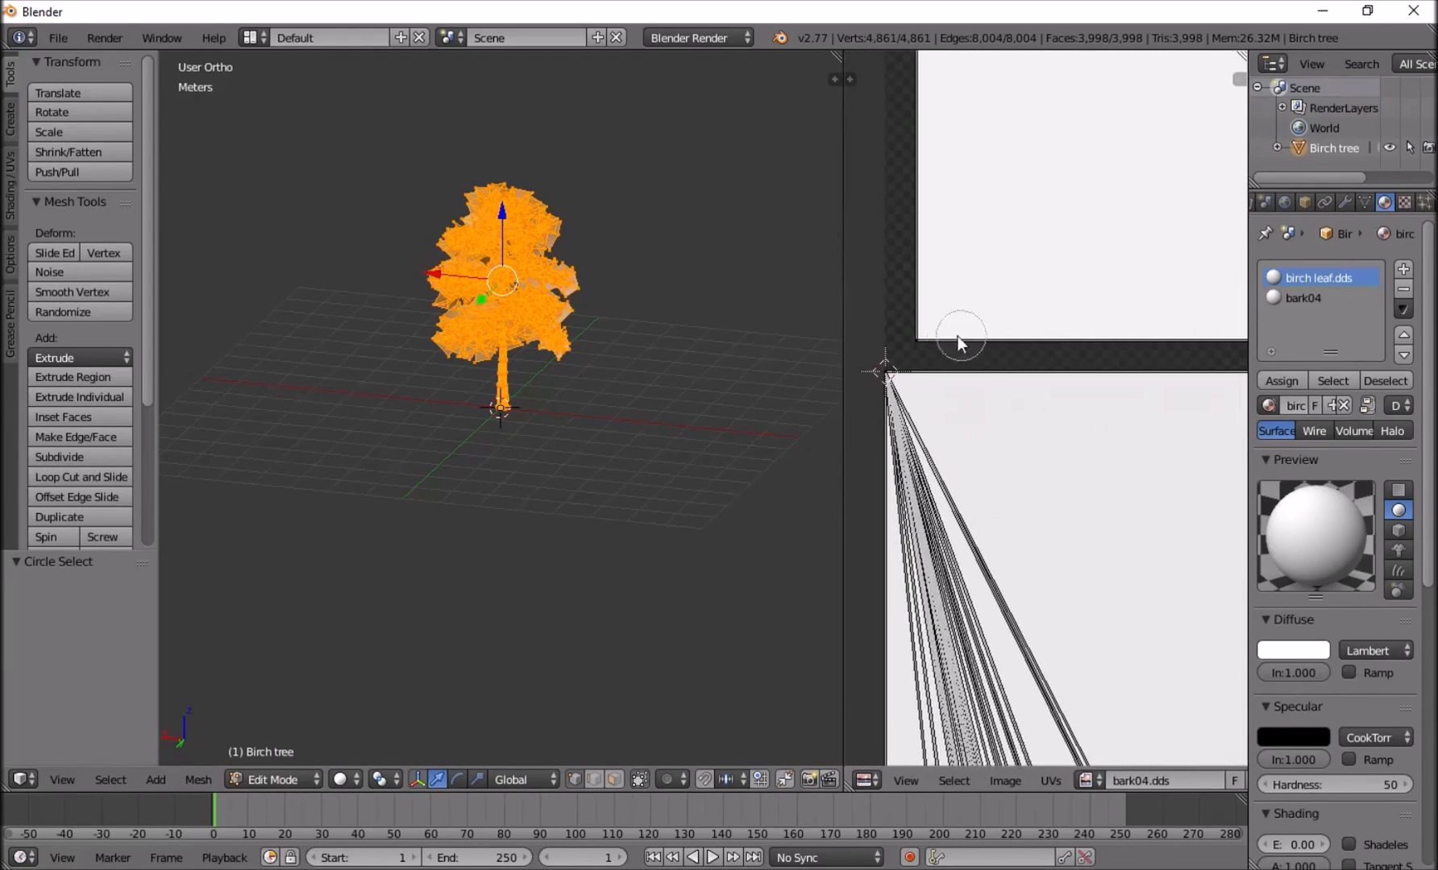
{"action": "scroll", "coordinate": [957, 334], "scroll_direction": "down", "scroll_amount": 4}
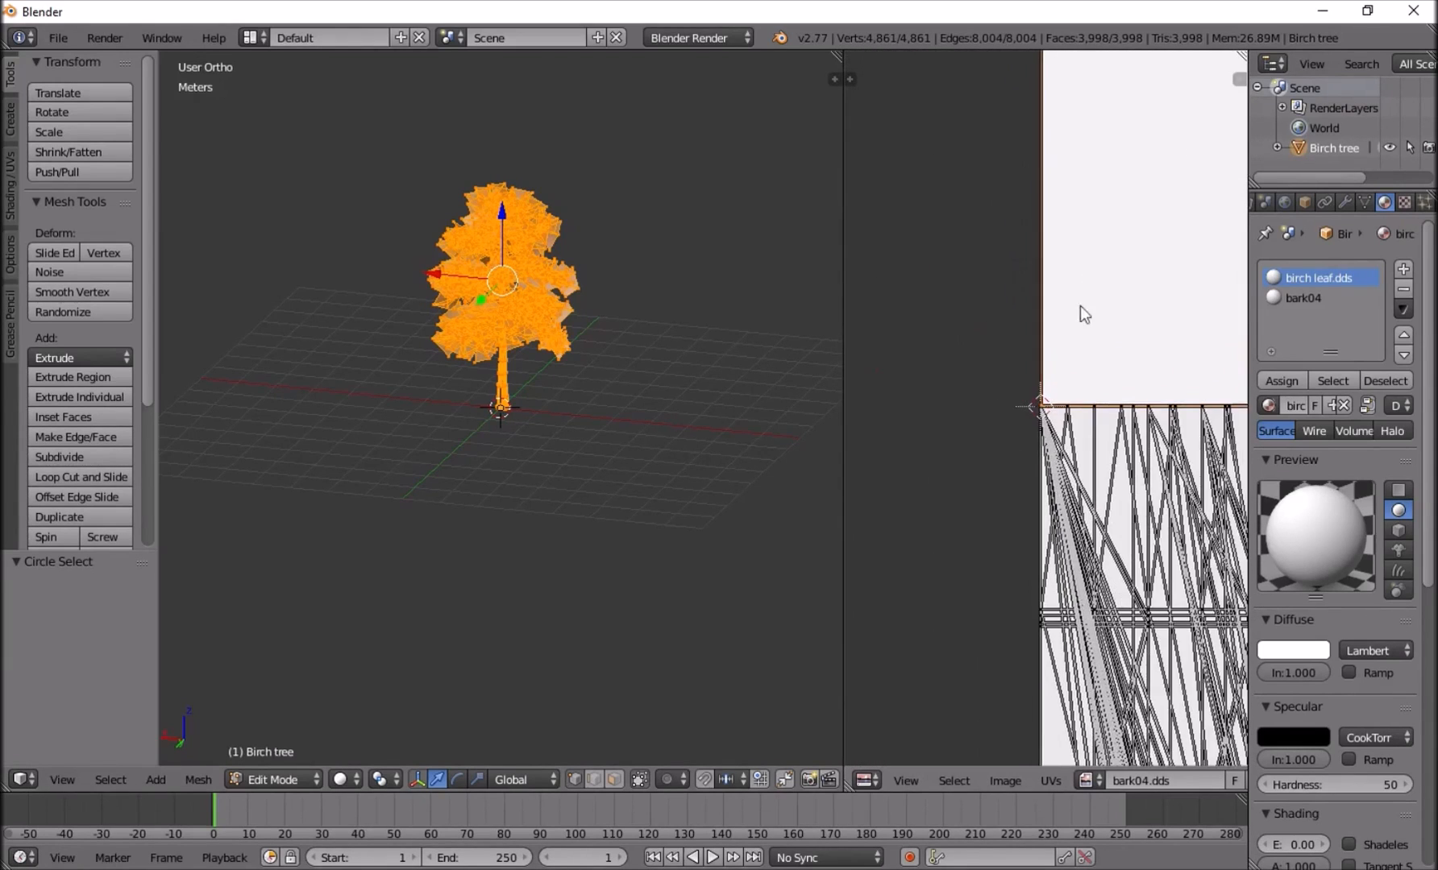
{"action": "middle_click_drag", "start_coordinate": [1155, 320], "coordinate": [1088, 344]}
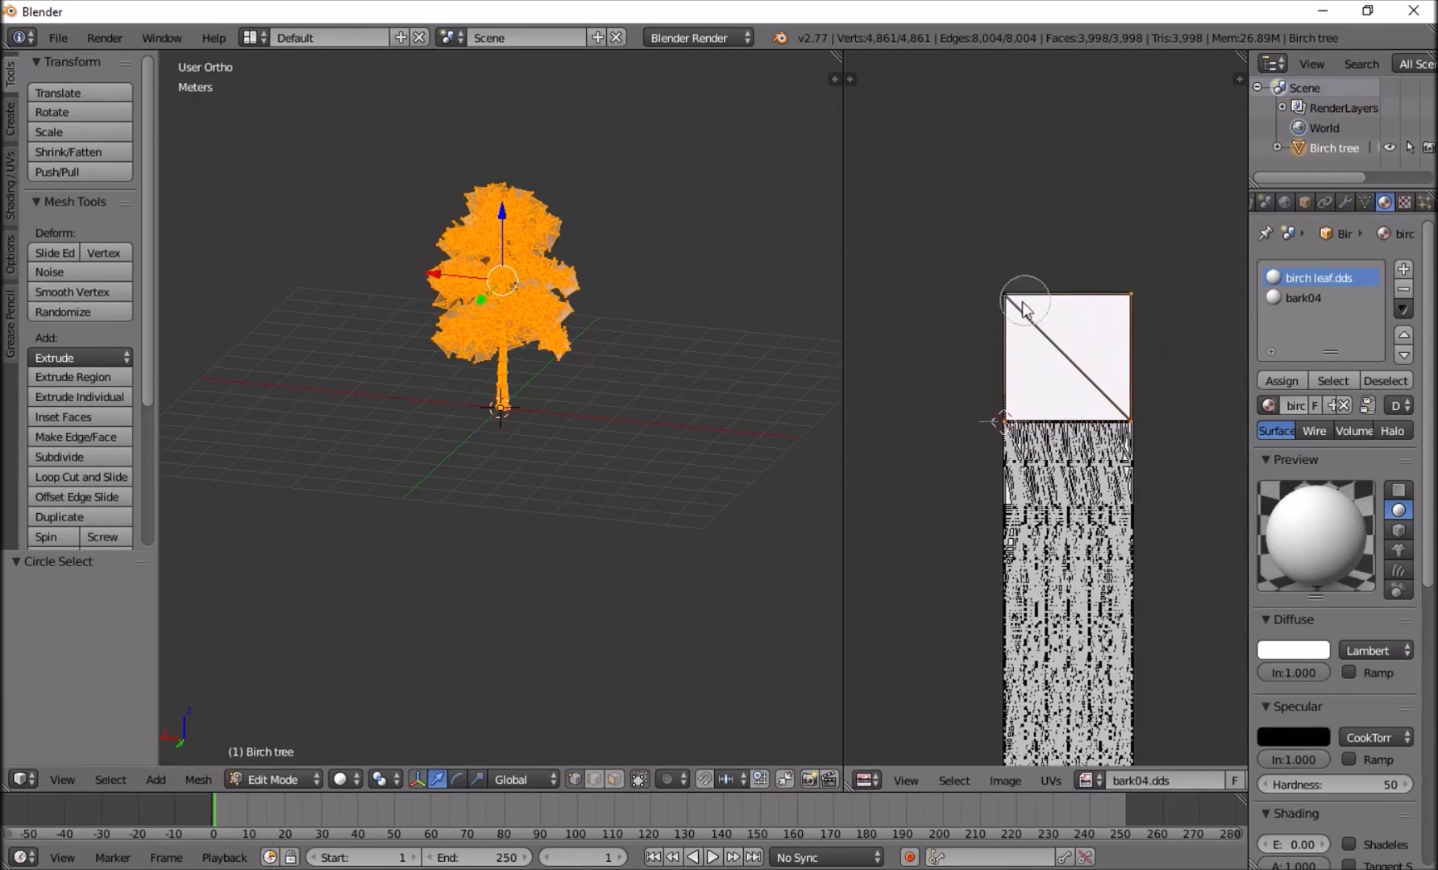
{"action": "left_click_drag", "start_coordinate": [1026, 302], "coordinate": [1040, 317]}
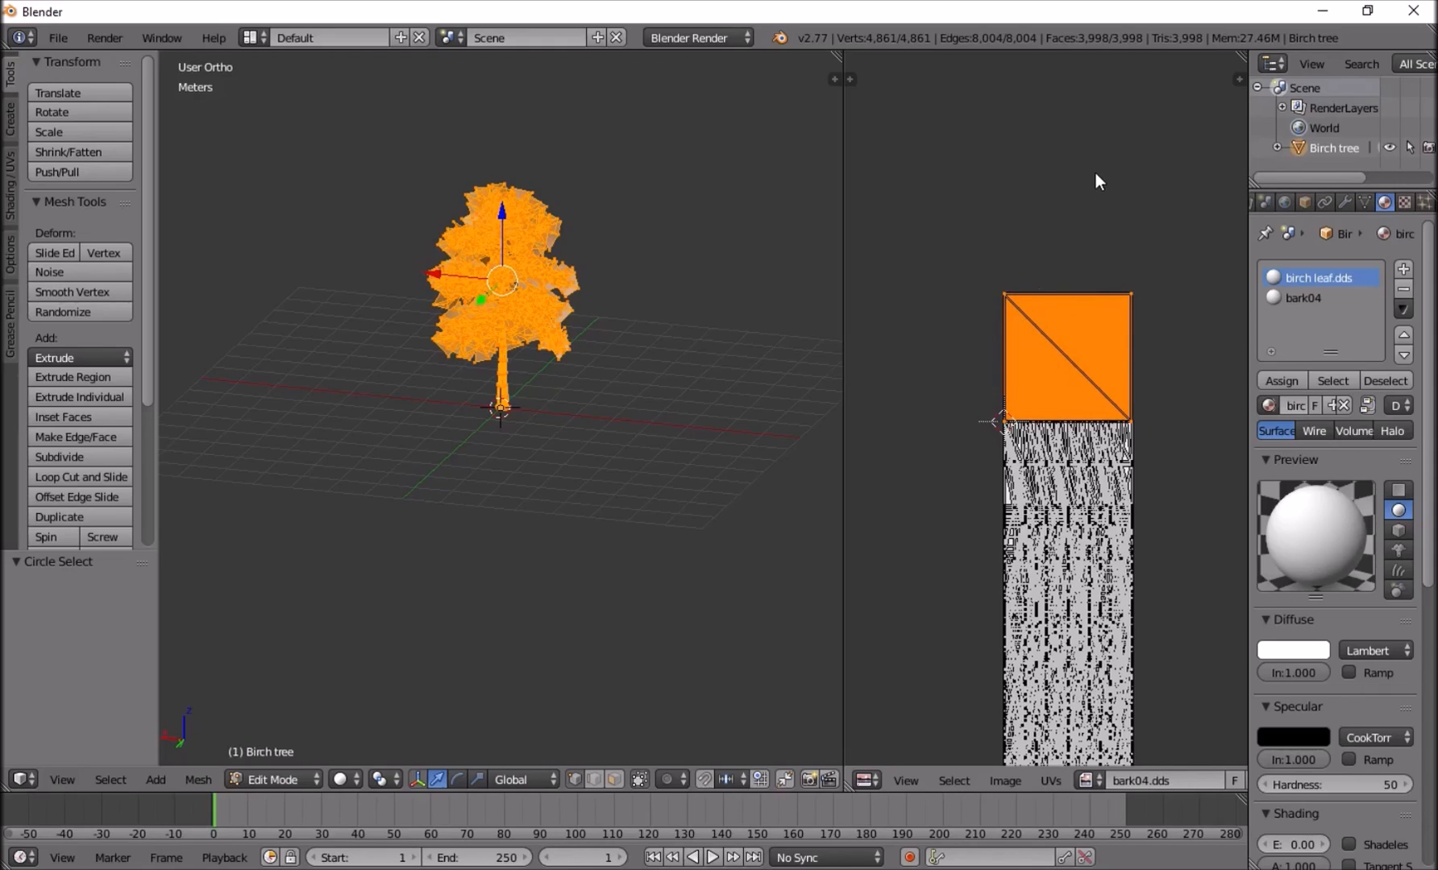
Rotate the selected leaf UVs by 180° and scale them down to 0.986.
{"action": "type", "text": "180"}
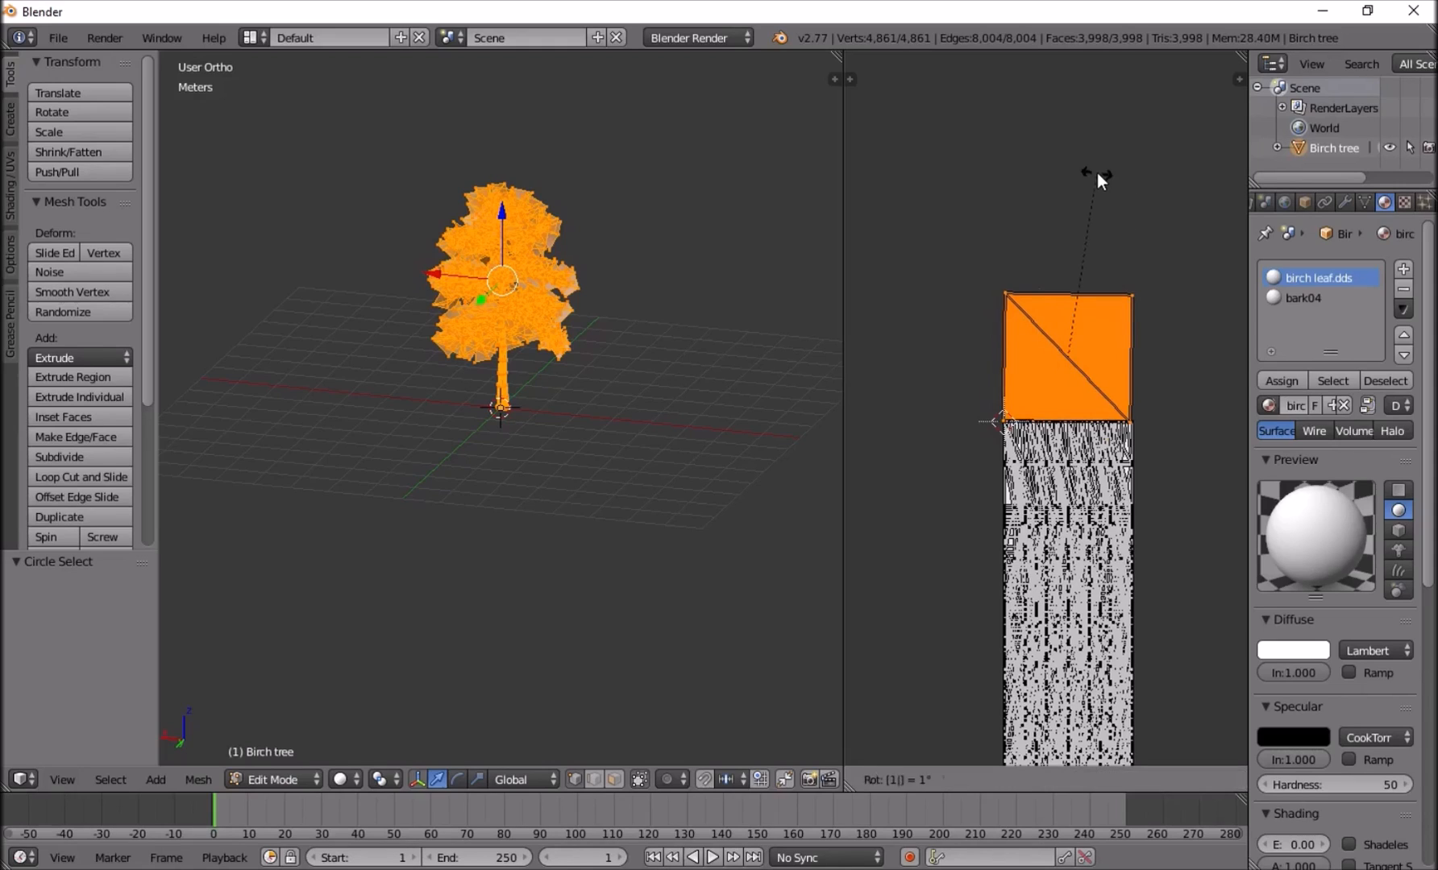
{"action": "key", "text": "Return"}
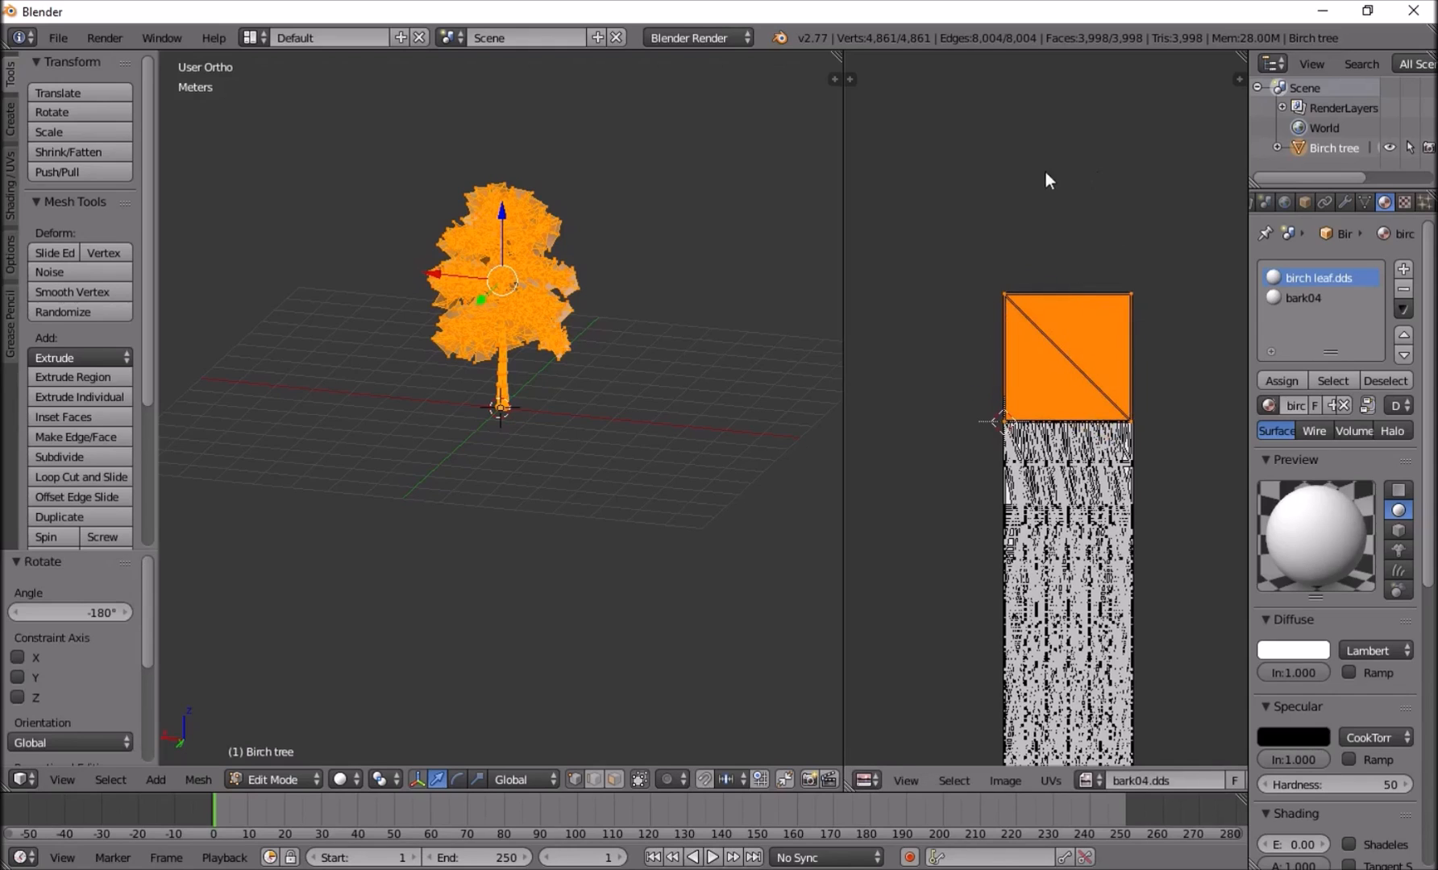
{"action": "scroll", "coordinate": [1044, 171], "scroll_direction": "up", "scroll_amount": 3}
{"action": "key", "text": "s"}
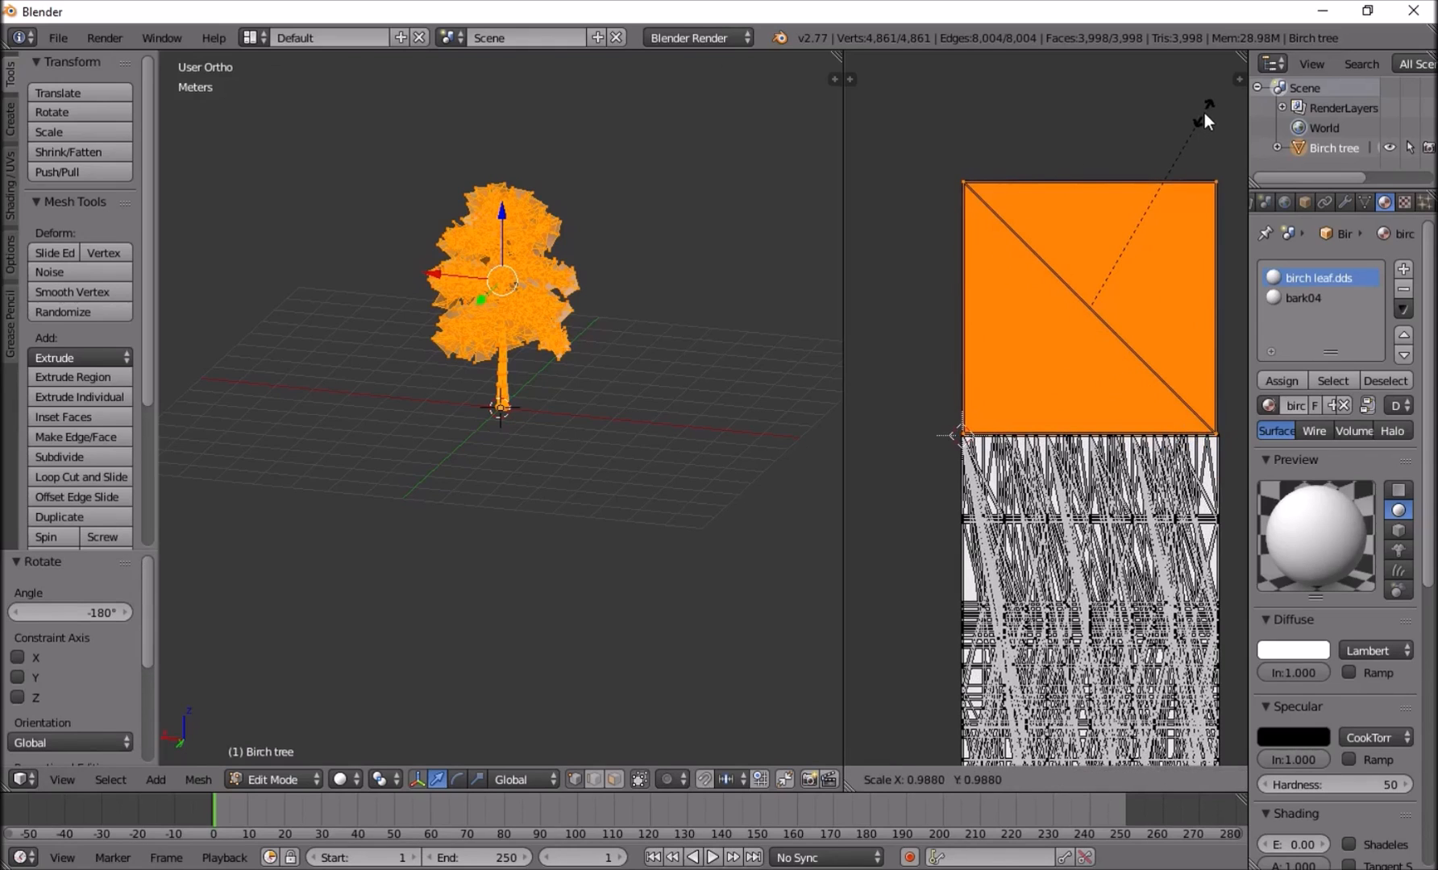
{"action": "left_click", "coordinate": [1201, 112]}
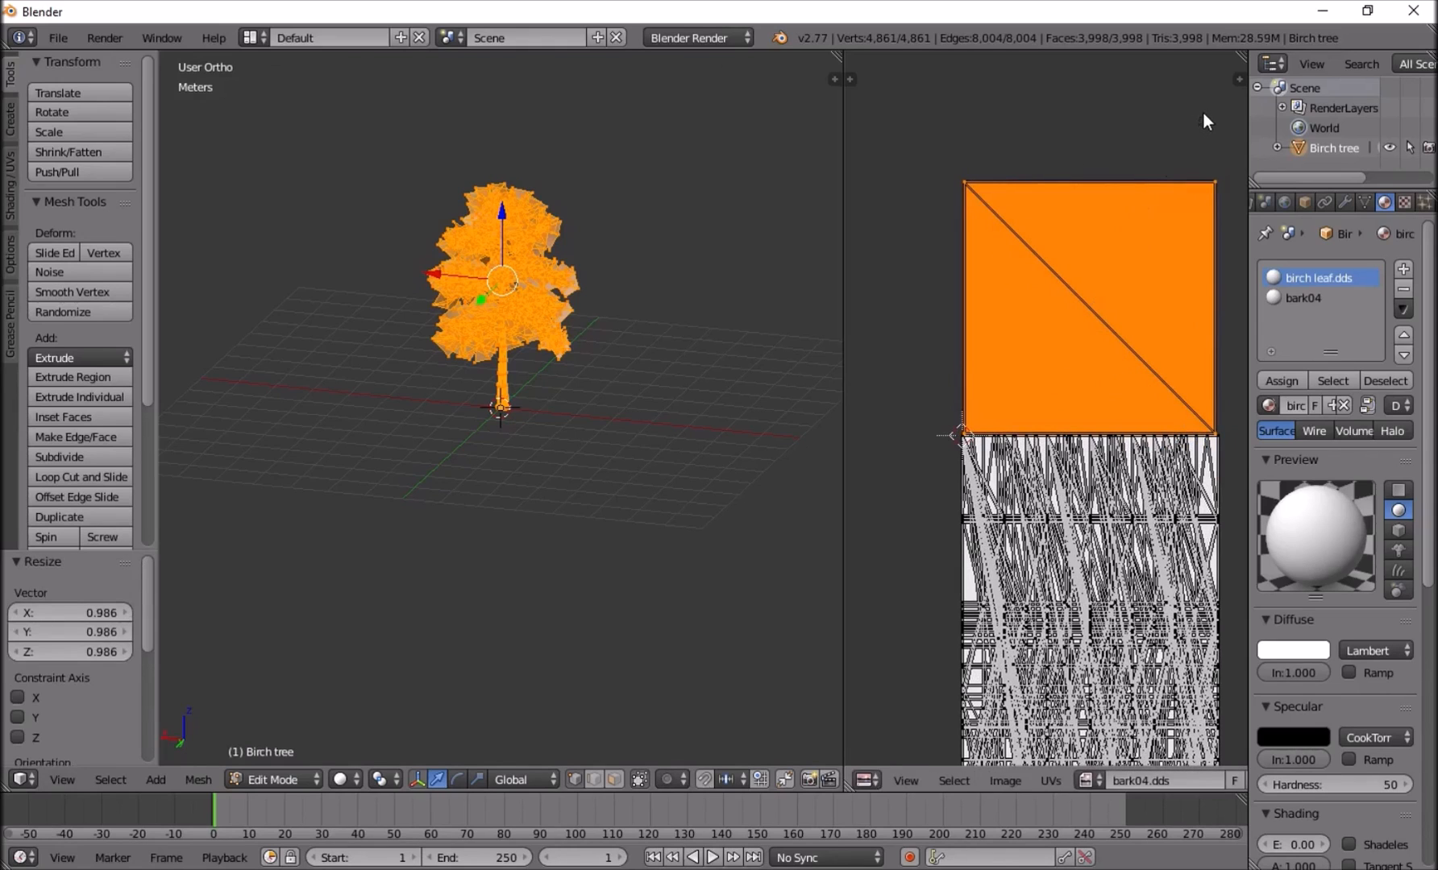
Export the birch as FBX, overwriting Birch.fbx in the Birch folder.
{"action": "left_click", "coordinate": [71, 32]}
{"action": "mouse_move", "coordinate": [103, 417]}
{"action": "left_click", "coordinate": [298, 457]}
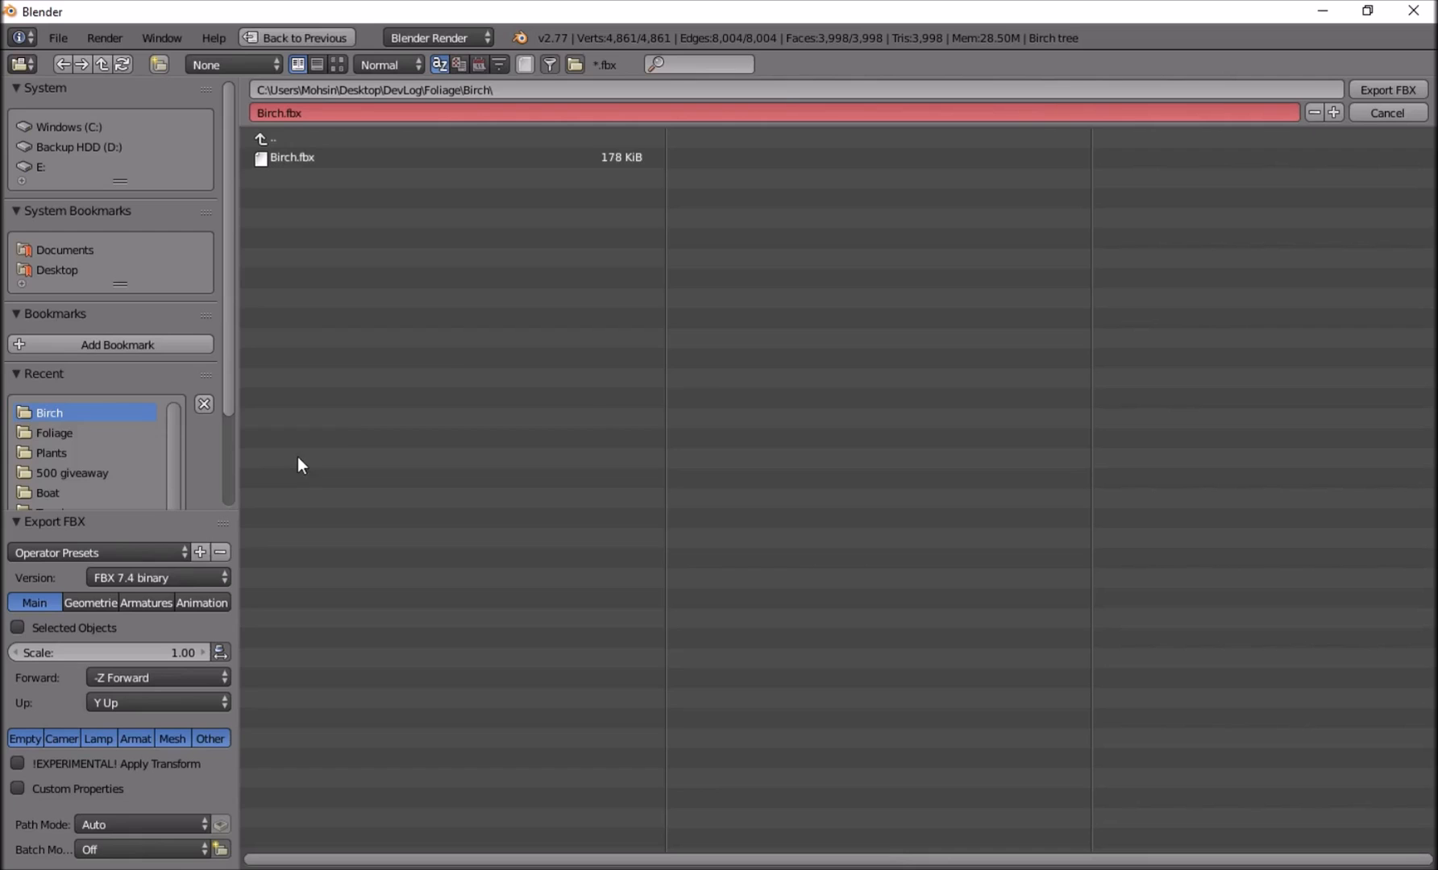
{"action": "double_click", "coordinate": [303, 158]}
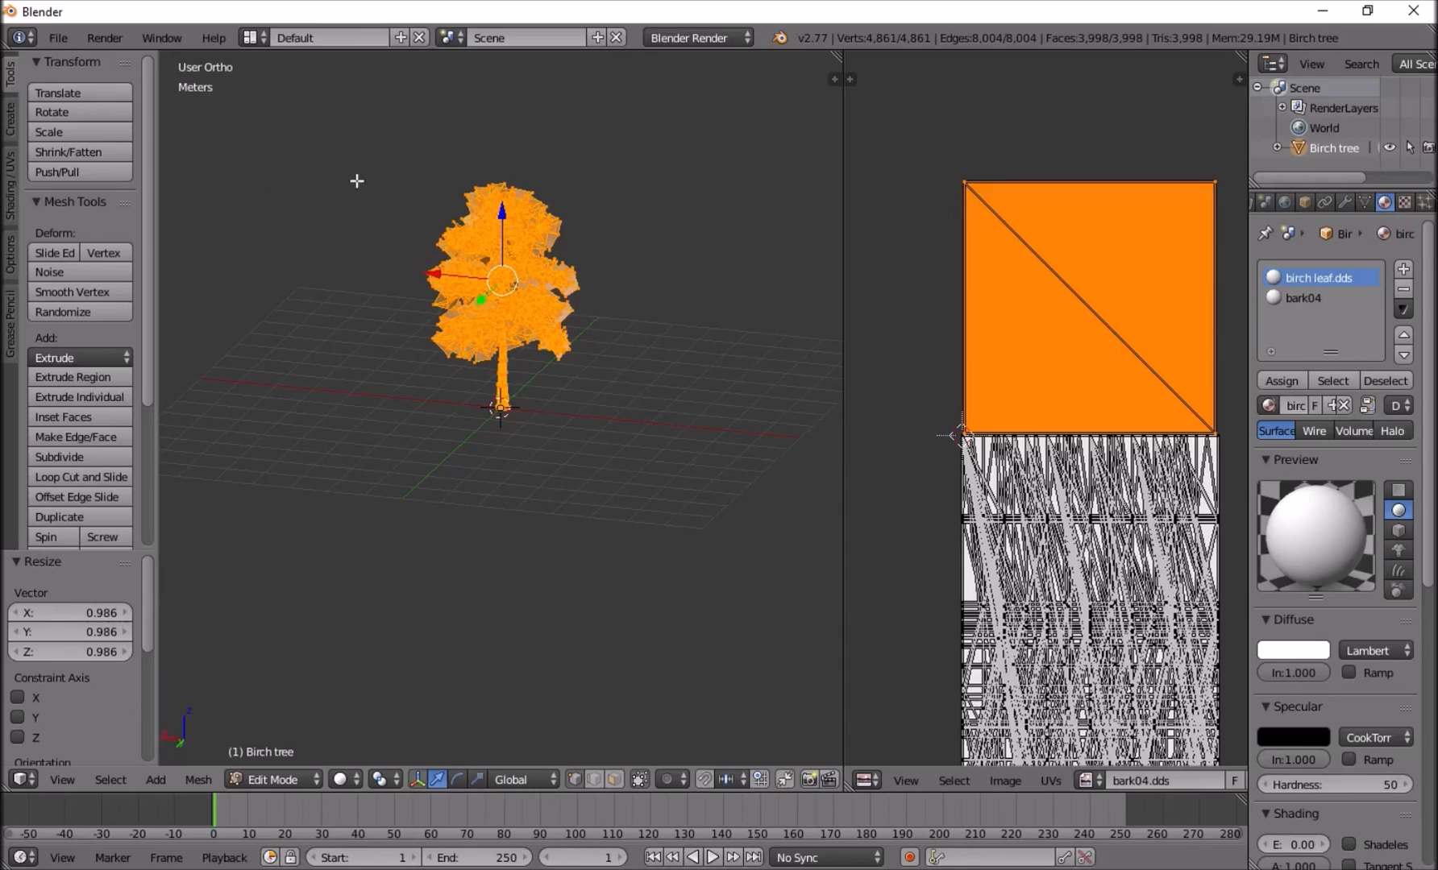
Switch to Unreal Editor and reimport the Birch static mesh from the Foliage_meshes folder.
{"action": "mouse_move", "coordinate": [903, 869]}
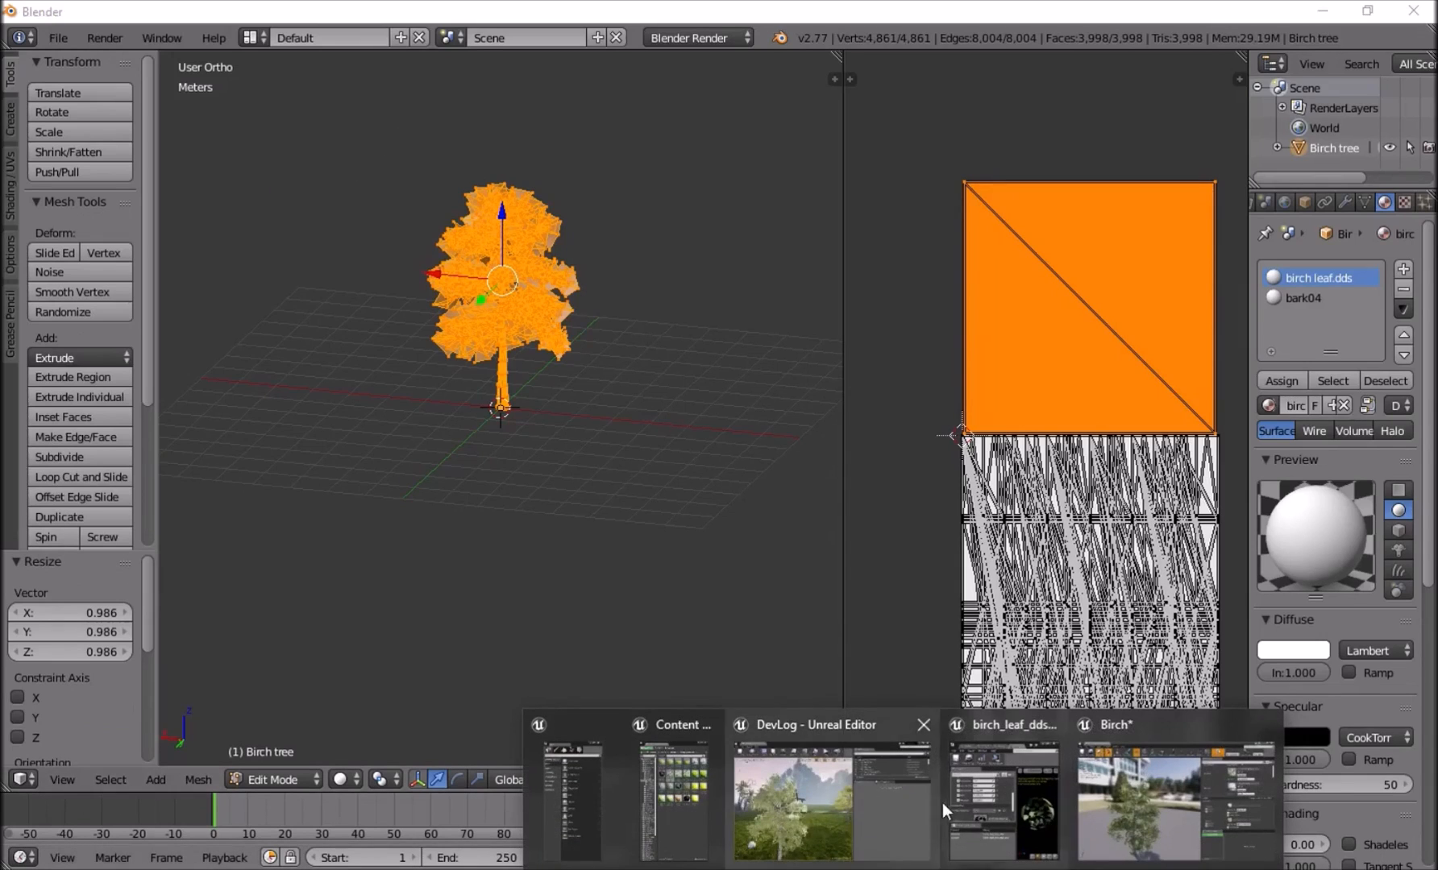
{"action": "left_click", "coordinate": [800, 806]}
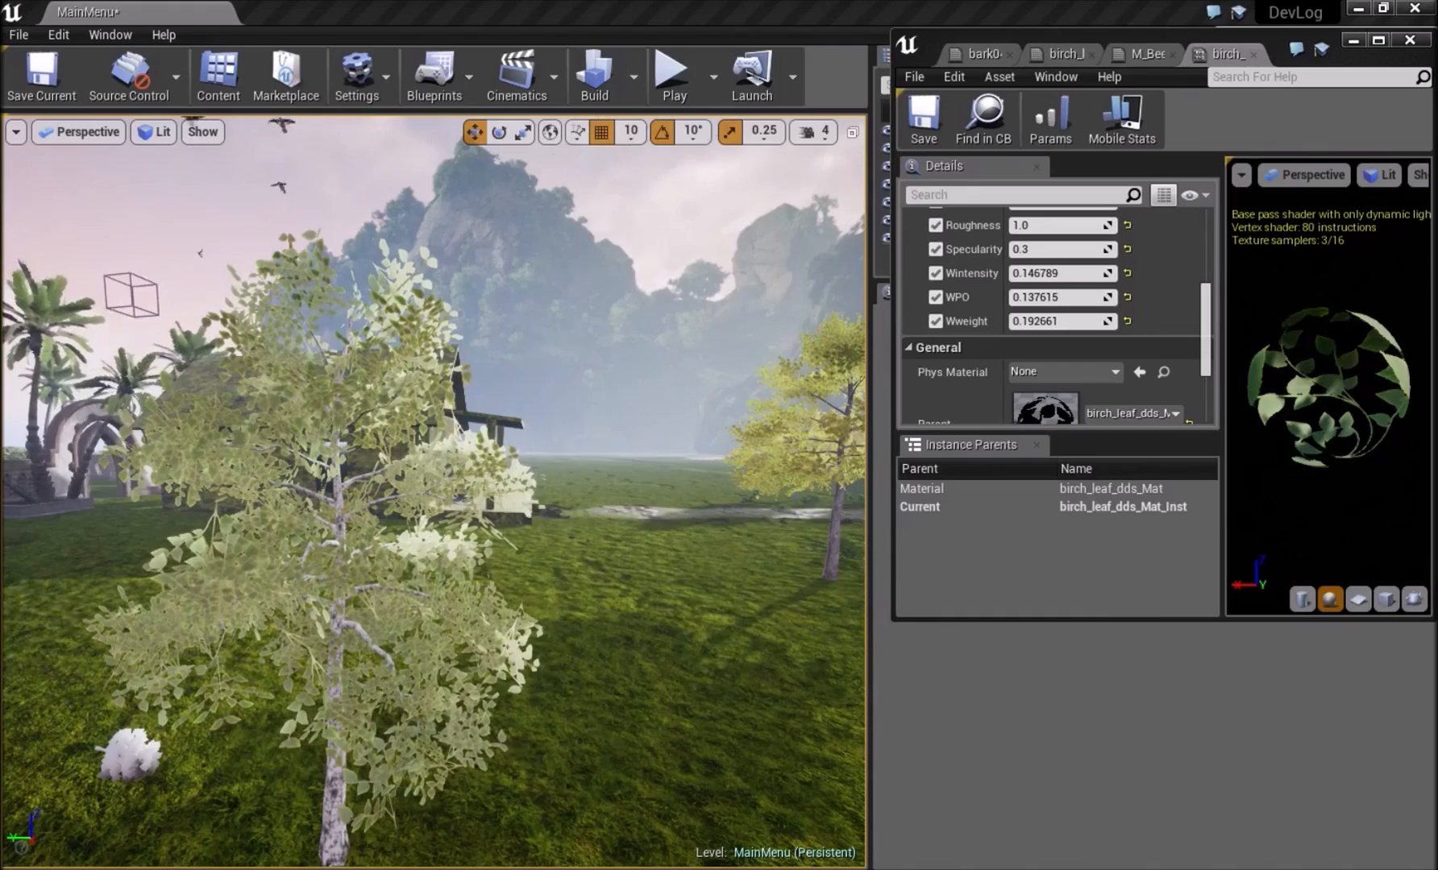
{"action": "left_click", "coordinate": [983, 121]}
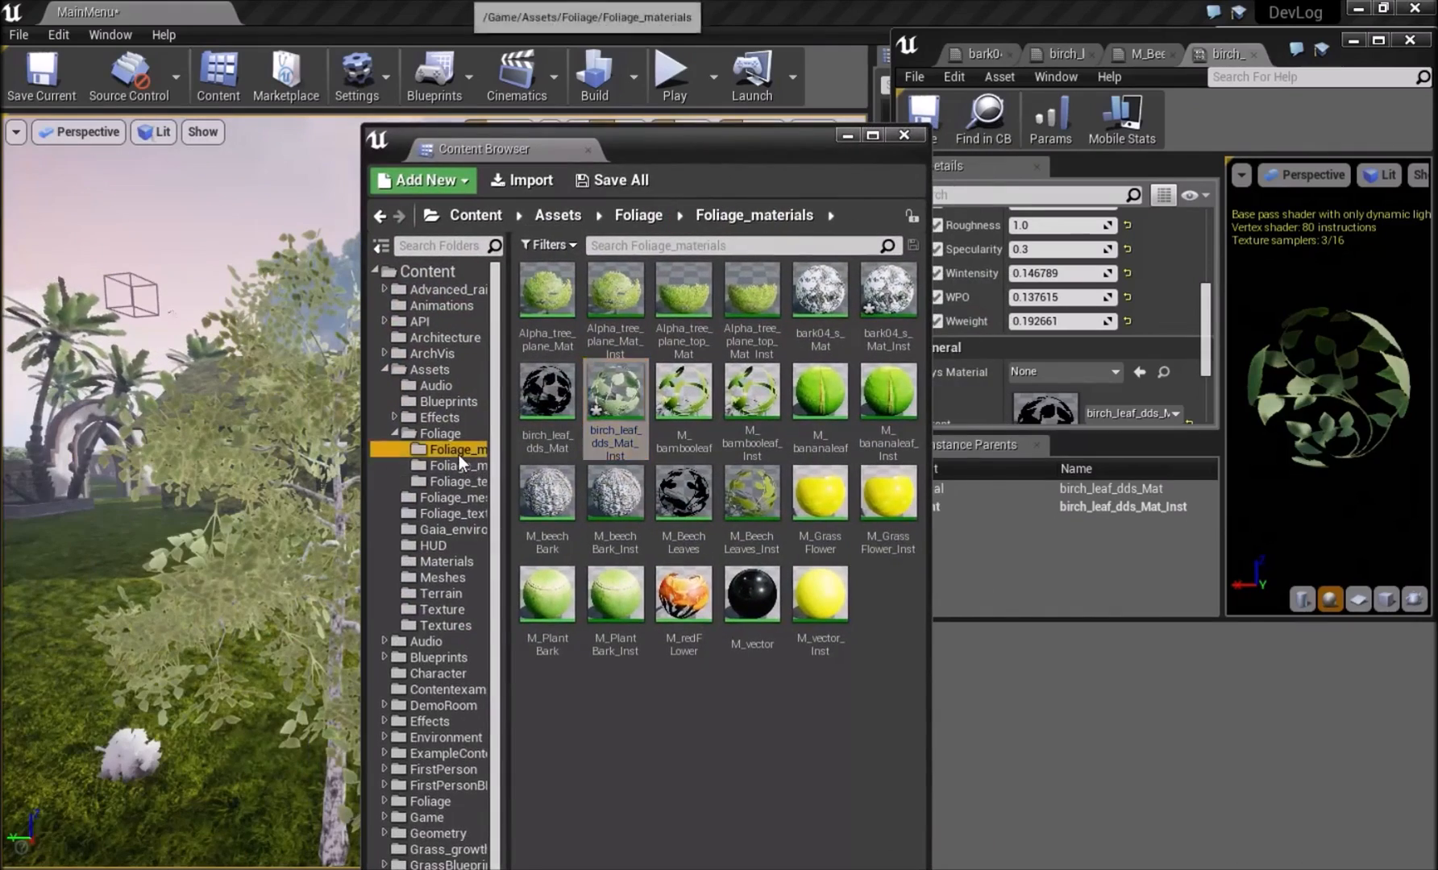
{"action": "left_click", "coordinate": [458, 465]}
{"action": "left_click", "coordinate": [541, 399]}
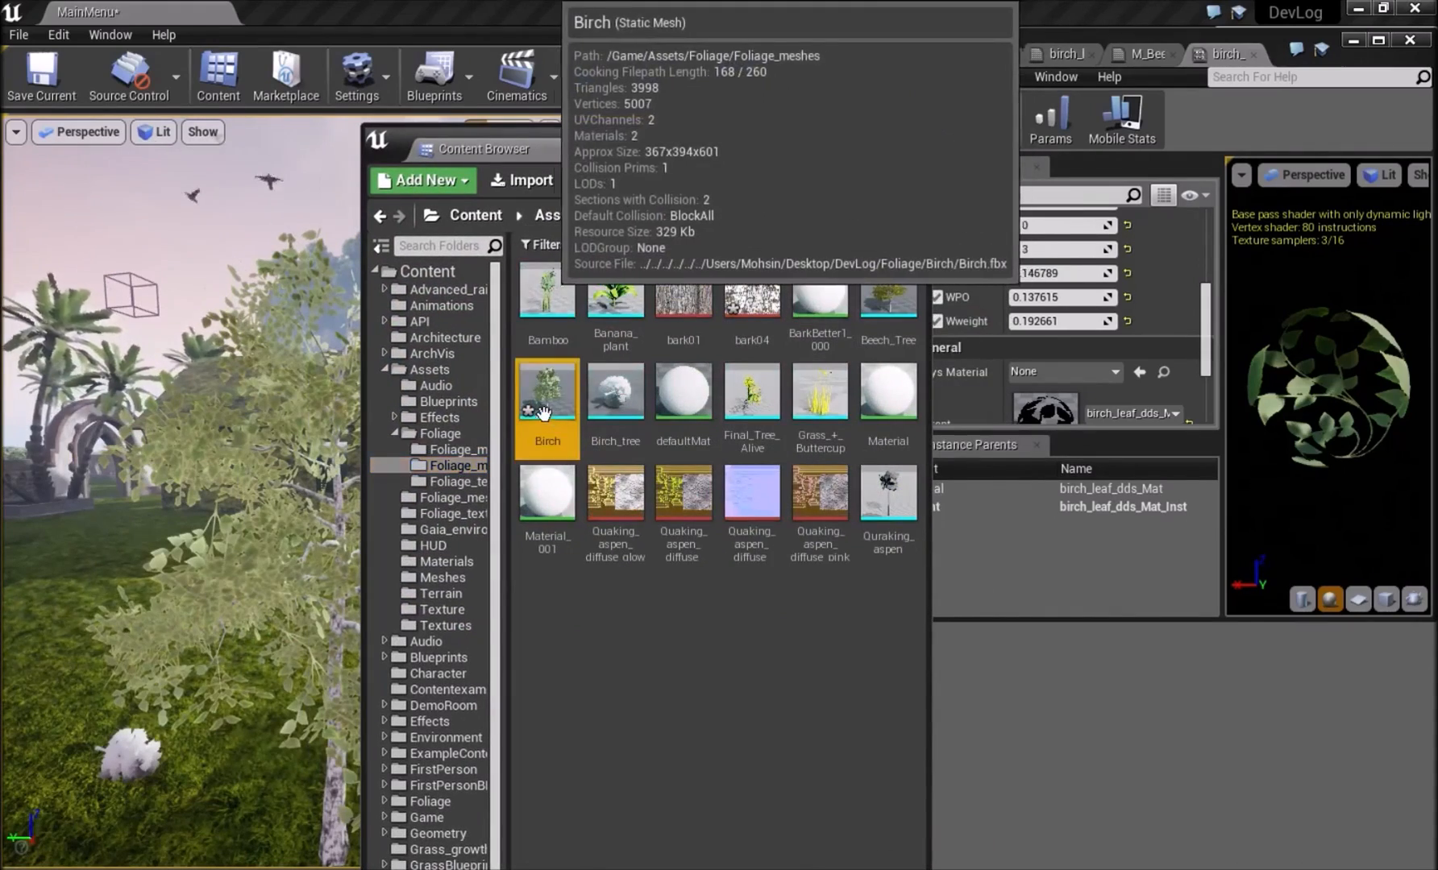
{"action": "right_click", "coordinate": [539, 408]}
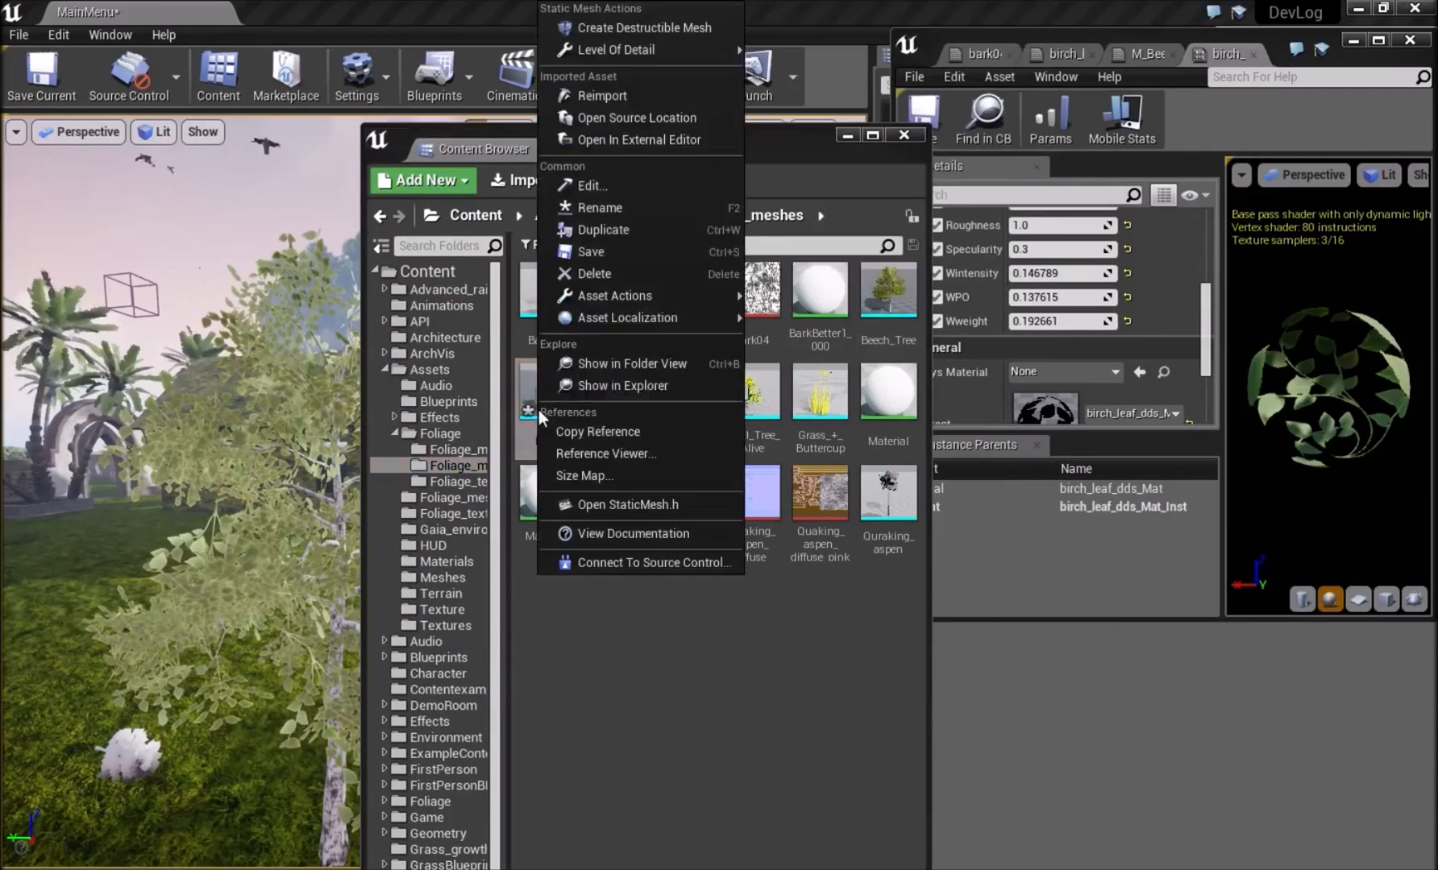
{"action": "left_click", "coordinate": [617, 98]}
Move the Content Browser aside and check the leaf orientation on the reimported birch in the level.
{"action": "left_click_drag", "start_coordinate": [685, 142], "coordinate": [934, 167]}
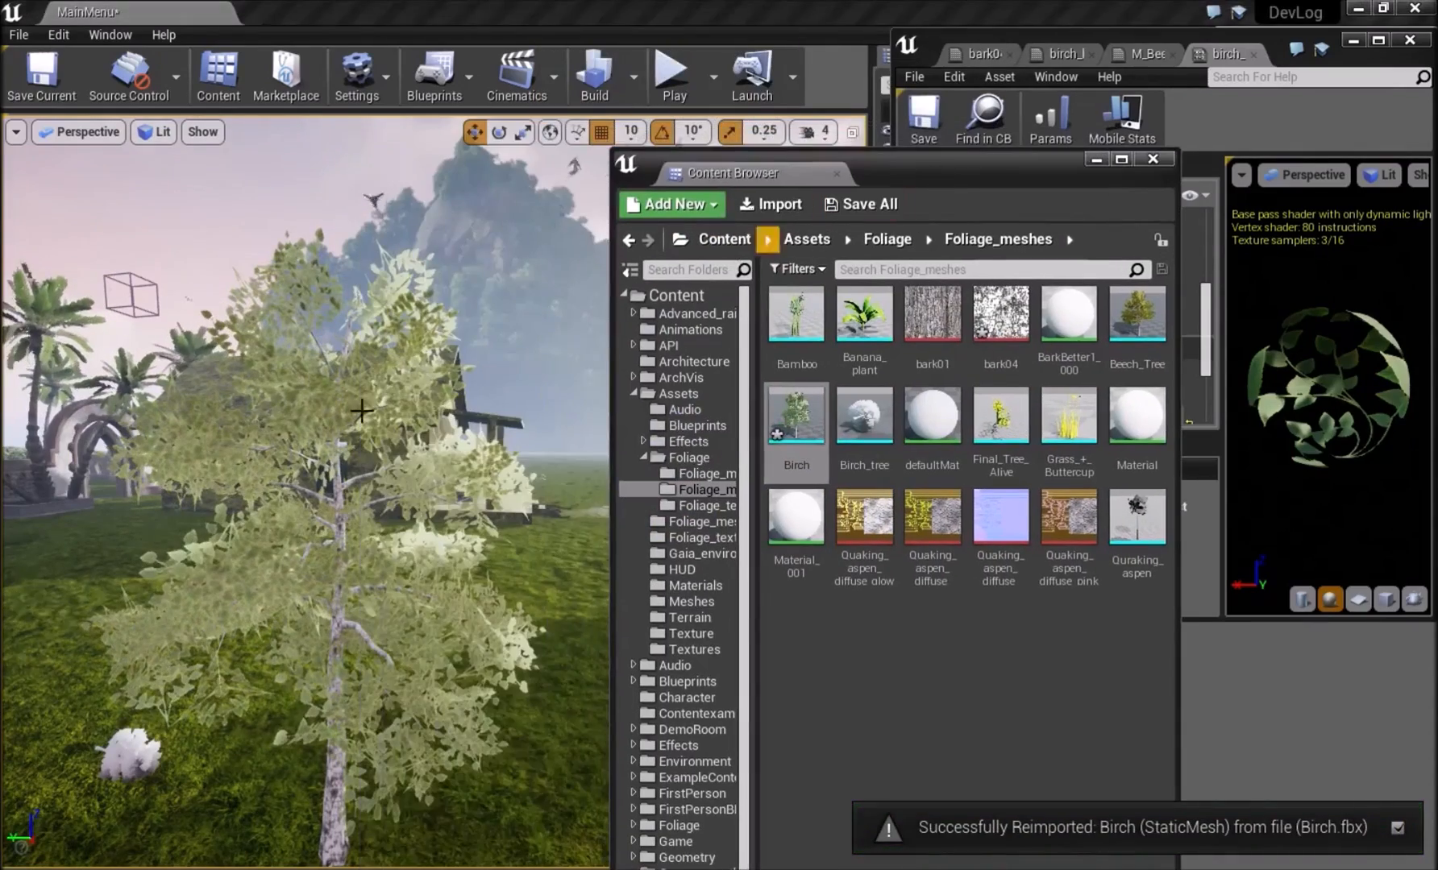
{"action": "key", "text": "w"}
{"action": "mouse_move", "coordinate": [306, 483]}
{"action": "right_mouse_down"}
{"action": "mouse_move", "coordinate": [459, 492]}
{"action": "mouse_move", "coordinate": [362, 548]}
{"action": "mouse_move", "coordinate": [314, 508]}
{"action": "right_mouse_up"}
{"action": "key", "text": "w"}
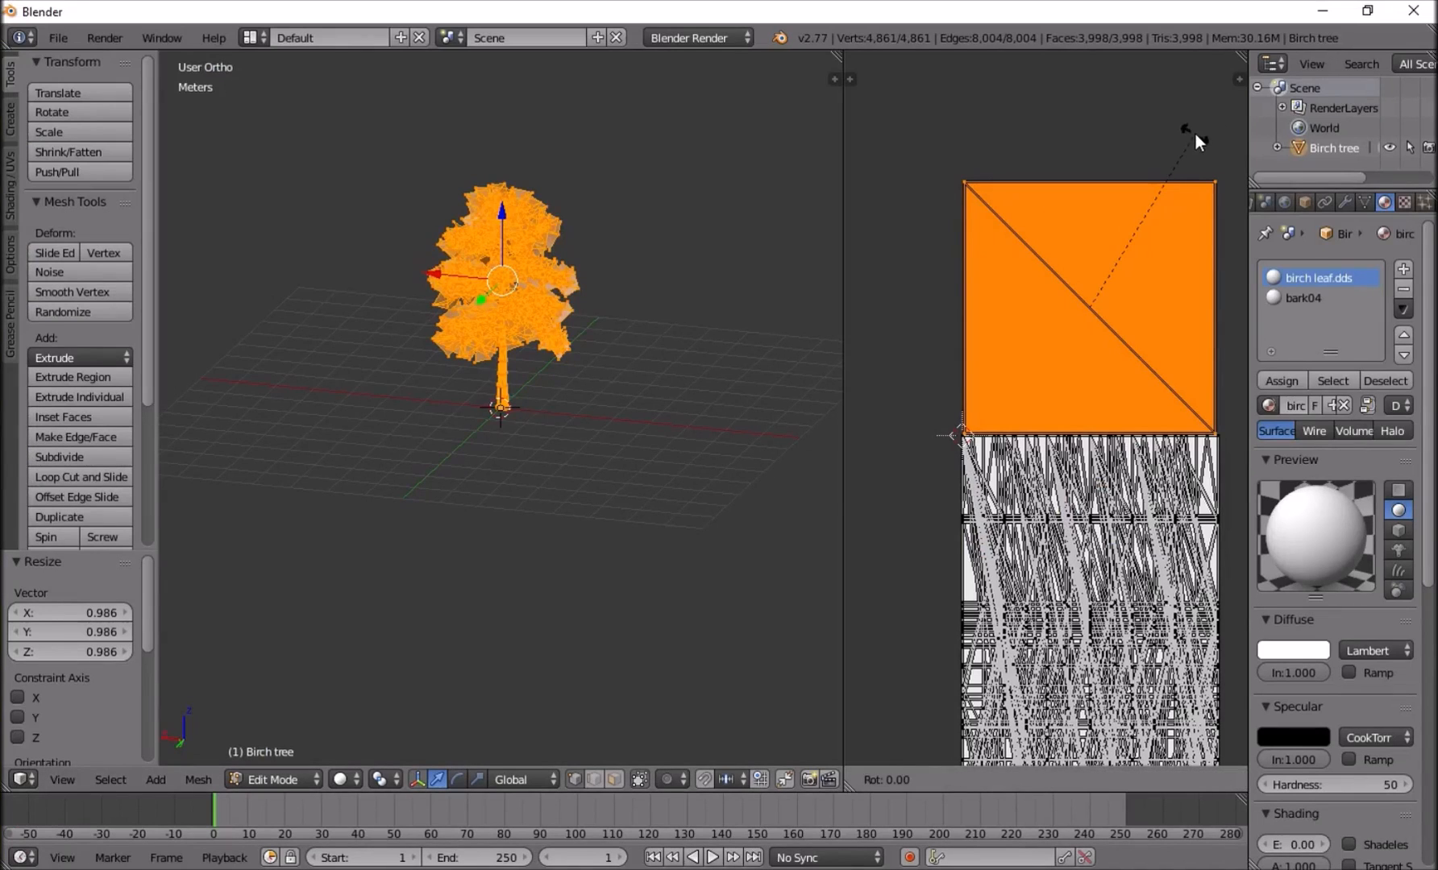
Back in Blender, rotate the selected leaf UVs by 90° and export the birch over Birch.fbx.
{"action": "type", "text": "90"}
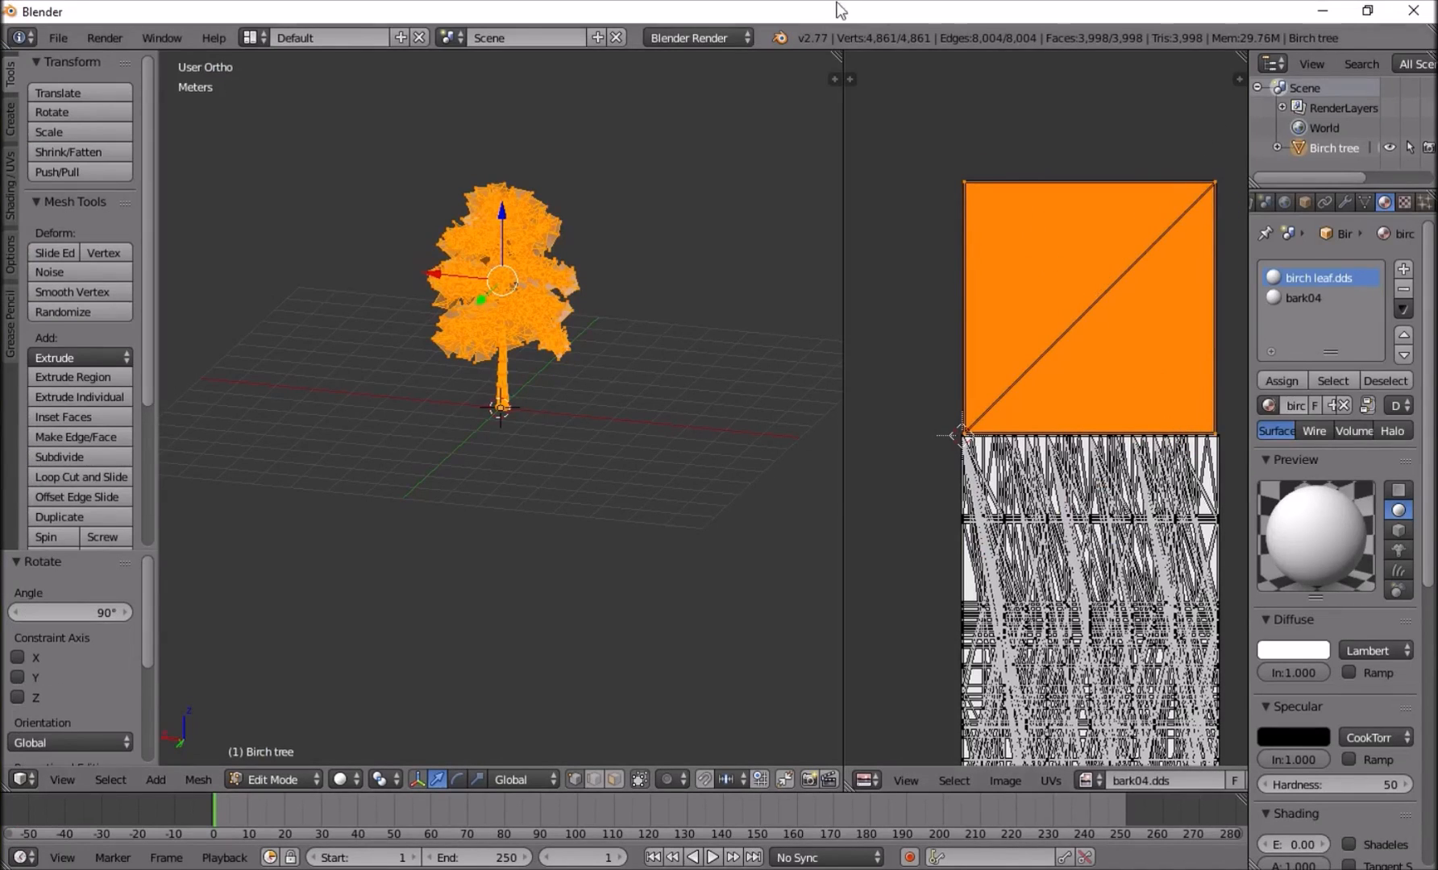
{"action": "left_click", "coordinate": [58, 37]}
{"action": "mouse_move", "coordinate": [113, 423]}
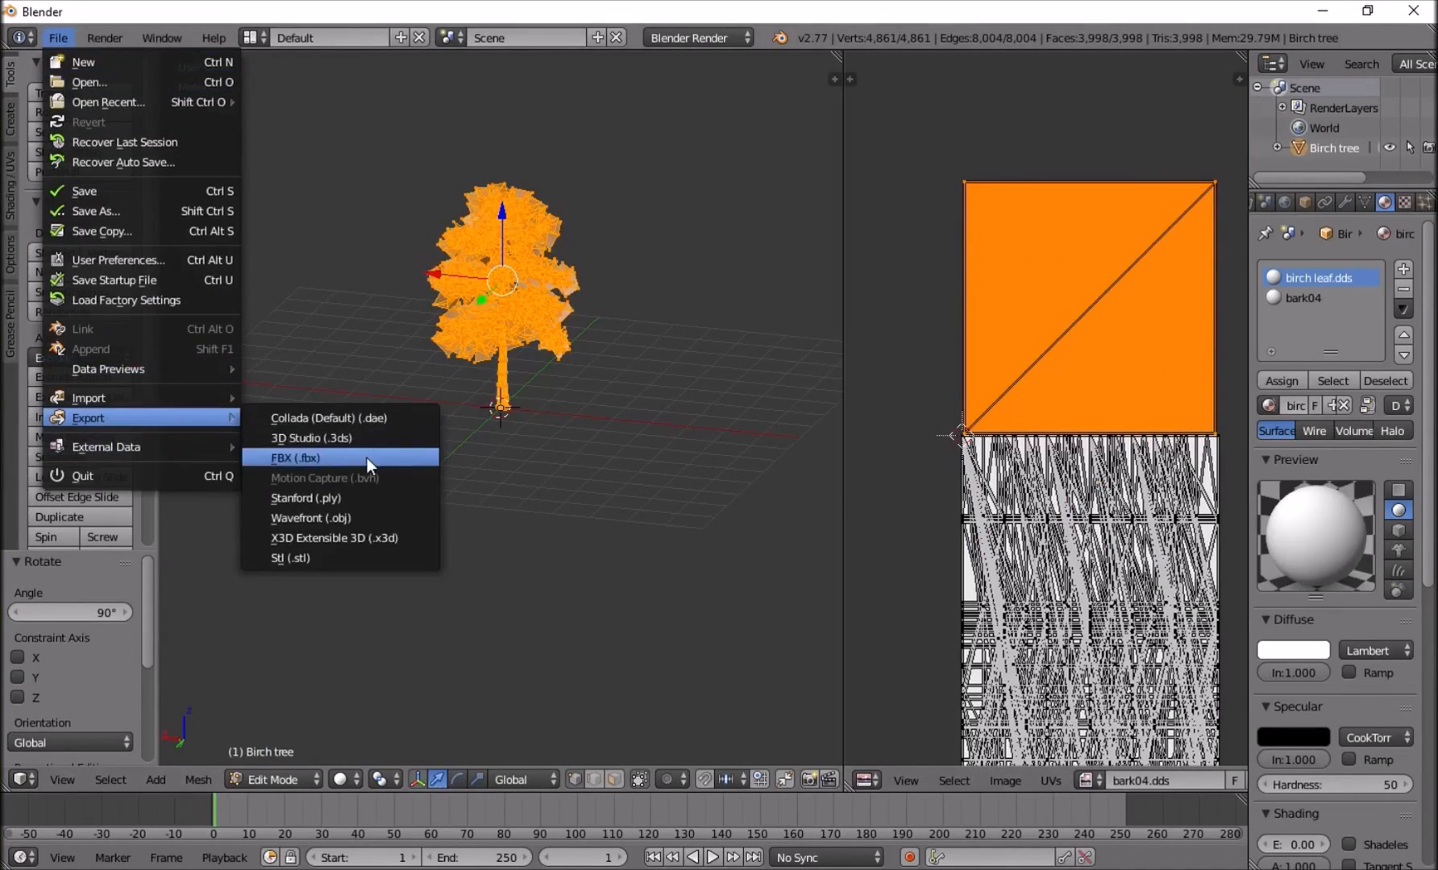
{"action": "left_click", "coordinate": [368, 457]}
{"action": "double_click", "coordinate": [360, 161]}
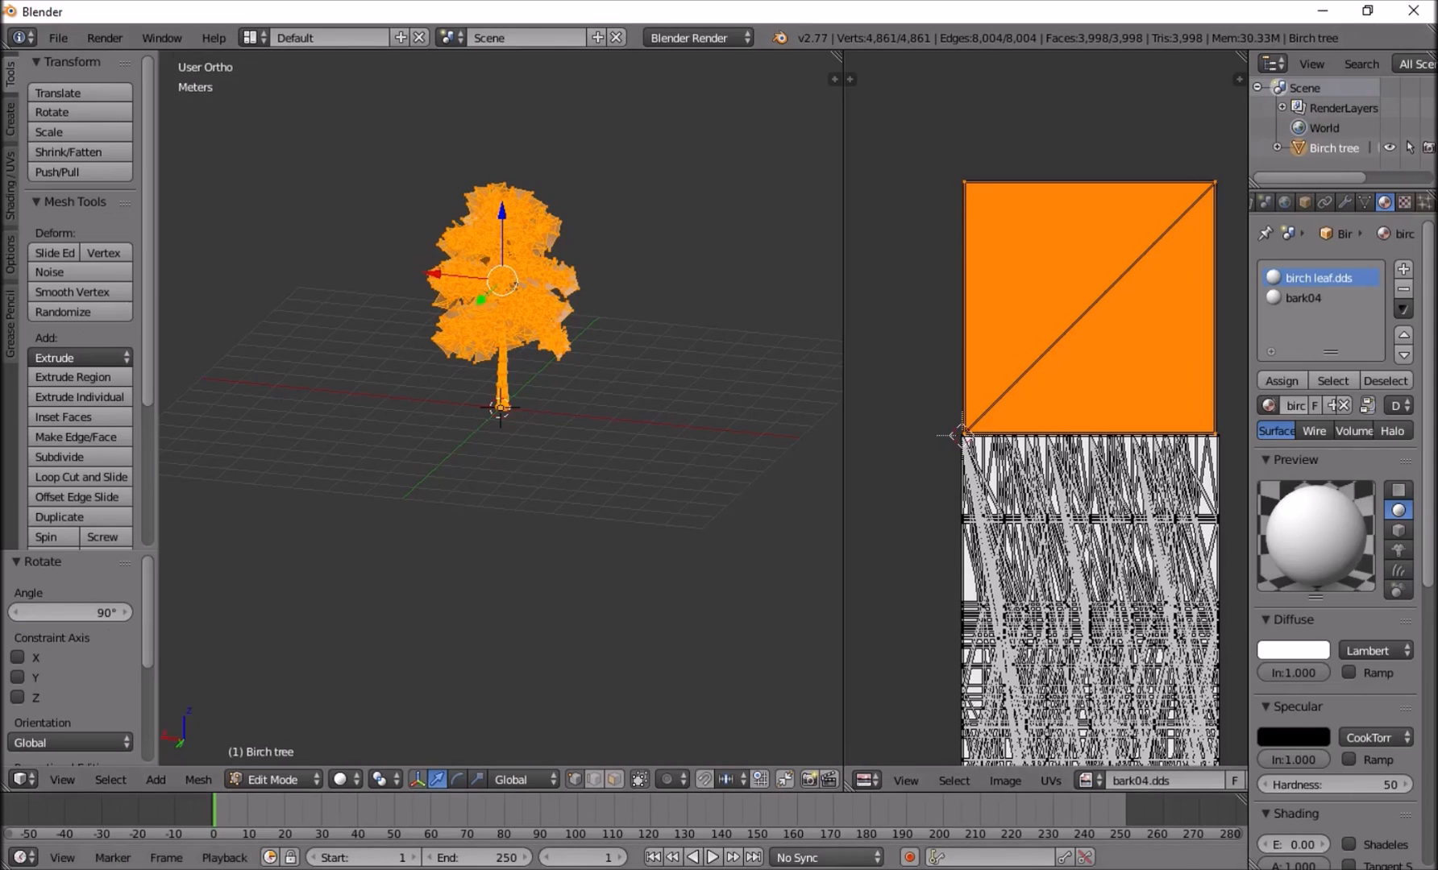
Switch to Unreal Editor, reimport the Birch static mesh and inspect the updated tree in the level.
{"action": "mouse_move", "coordinate": [1030, 836]}
{"action": "left_click", "coordinate": [867, 830]}
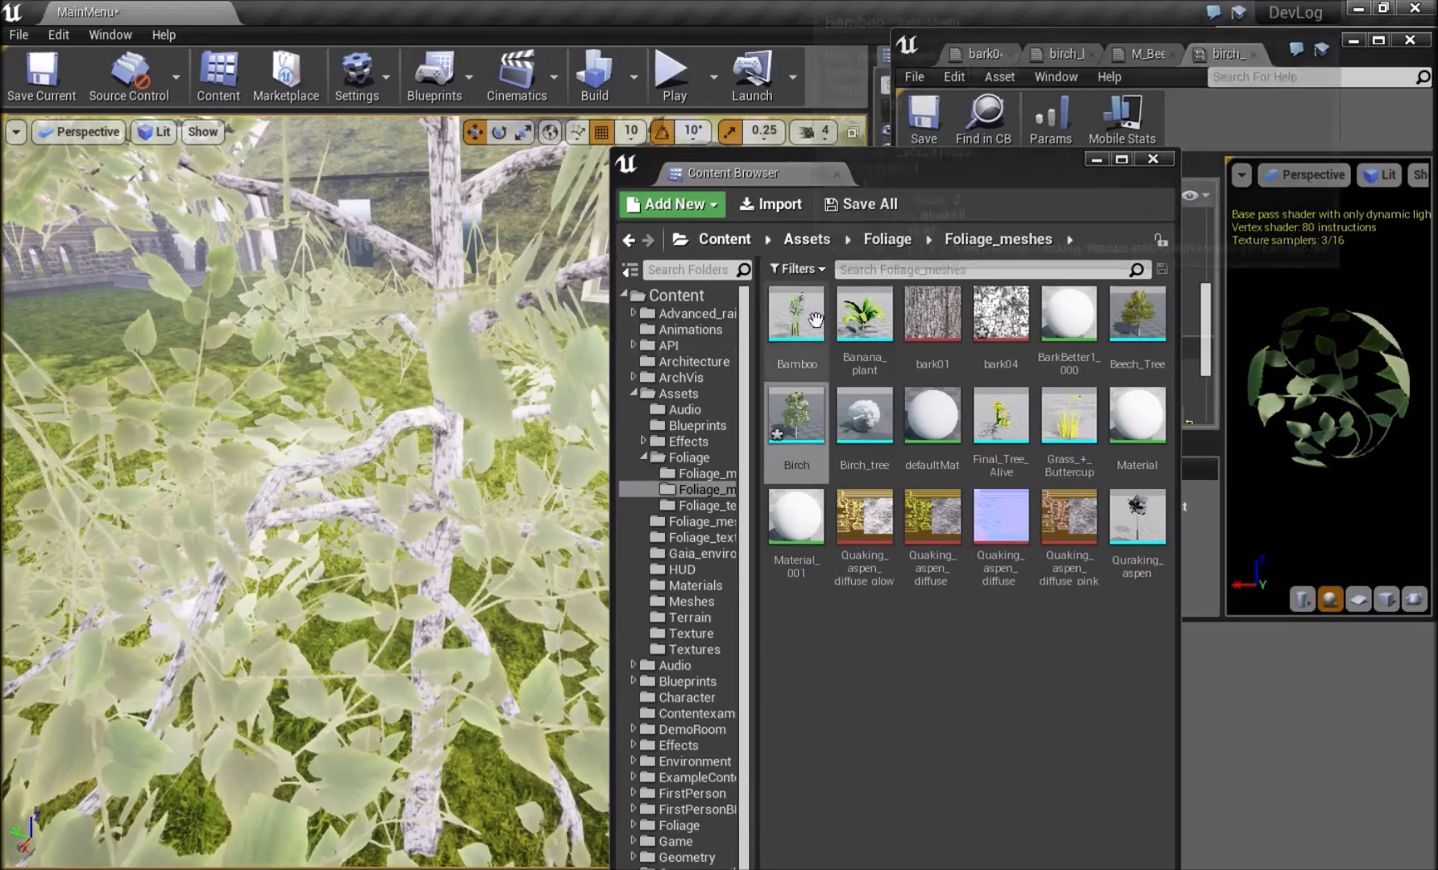
{"action": "right_click", "coordinate": [793, 423]}
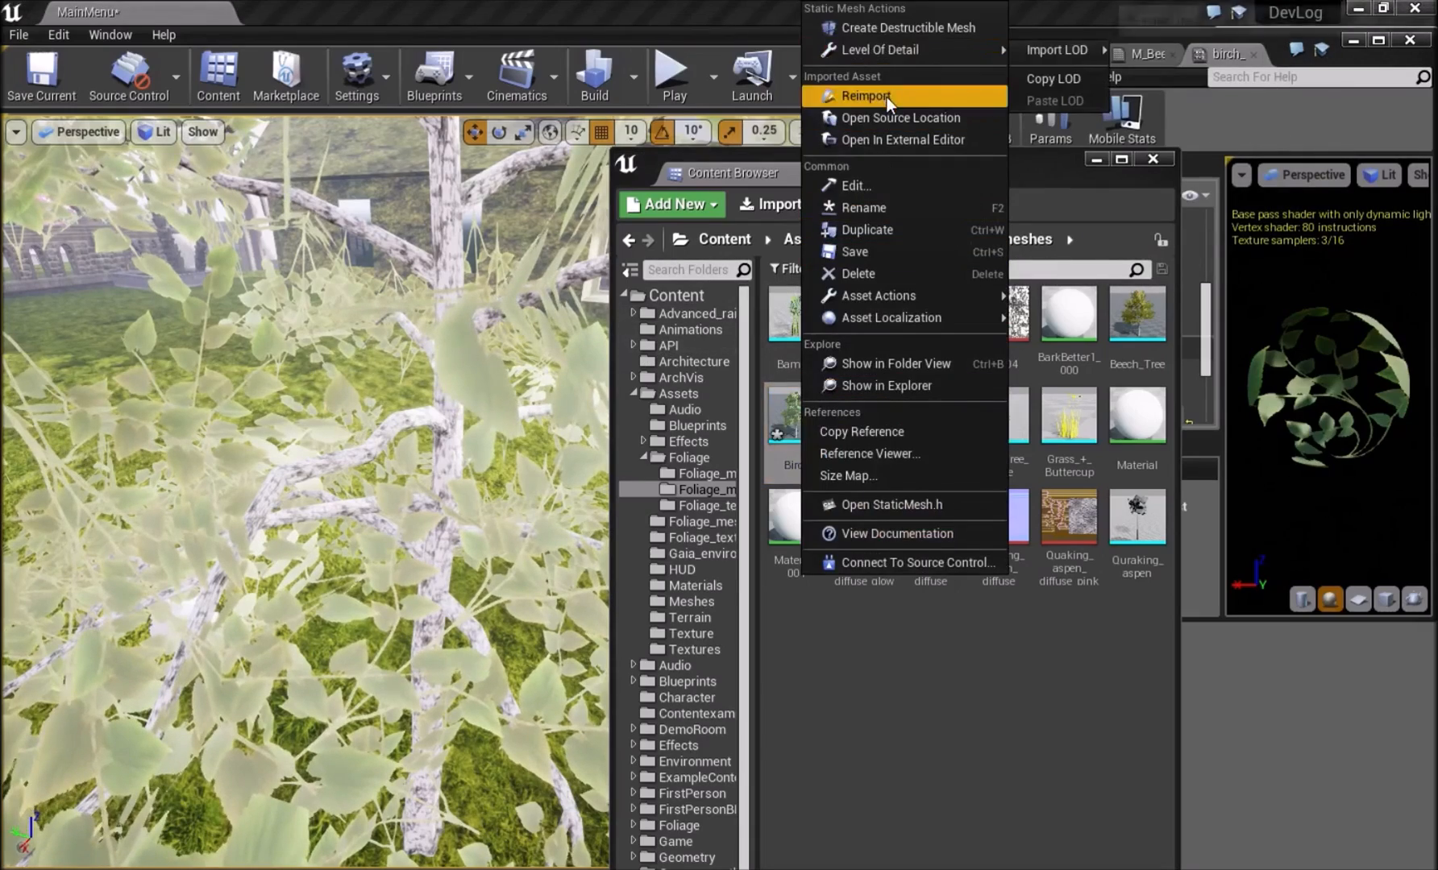
{"action": "left_click", "coordinate": [886, 96]}
{"action": "right_click_drag", "start_coordinate": [490, 311], "coordinate": [531, 327]}
{"action": "key", "text": "w"}
{"action": "key", "text": "s"}
{"action": "key", "text": "w"}
Move the Content Browser and material instance windows aside and find and select the PostProcessVolume by searching the World Outliner for "post".
{"action": "left_click_drag", "start_coordinate": [909, 169], "coordinate": [1171, 677]}
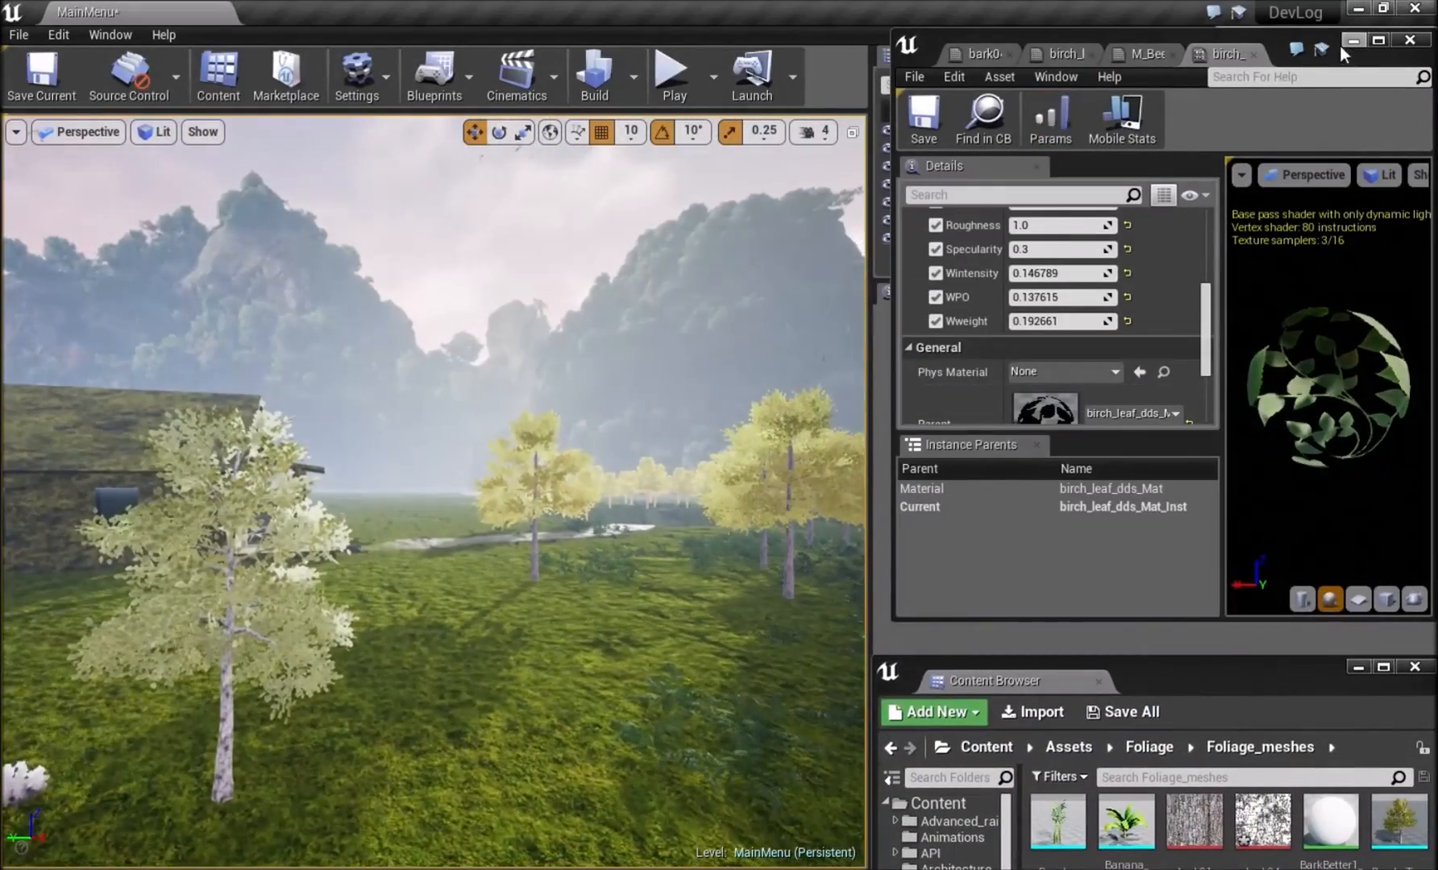
{"action": "left_click_drag", "start_coordinate": [1276, 47], "coordinate": [1205, 658]}
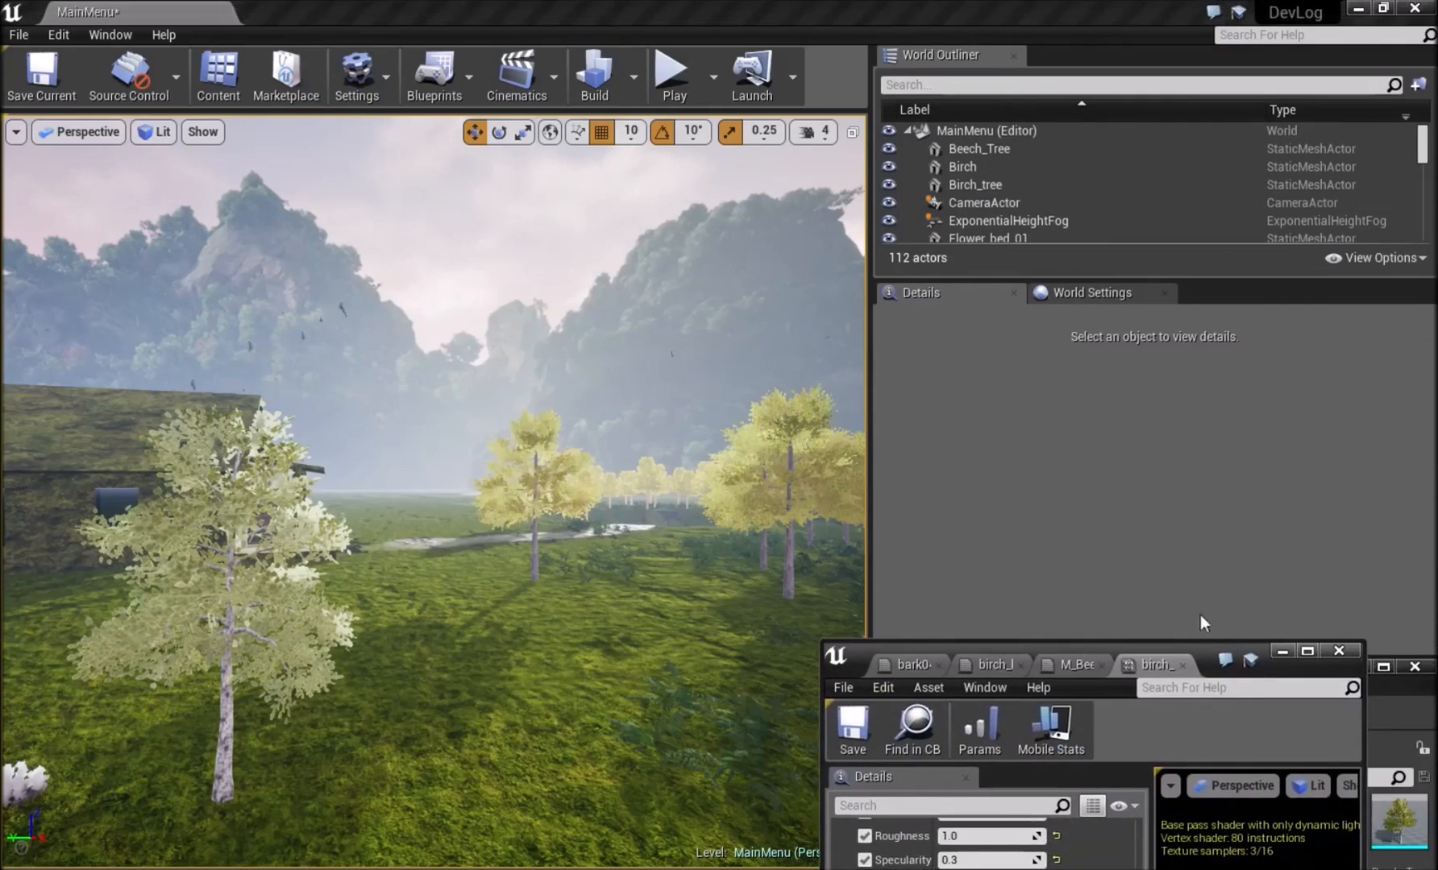
{"action": "scroll", "coordinate": [981, 214], "scroll_direction": "down", "scroll_amount": 3}
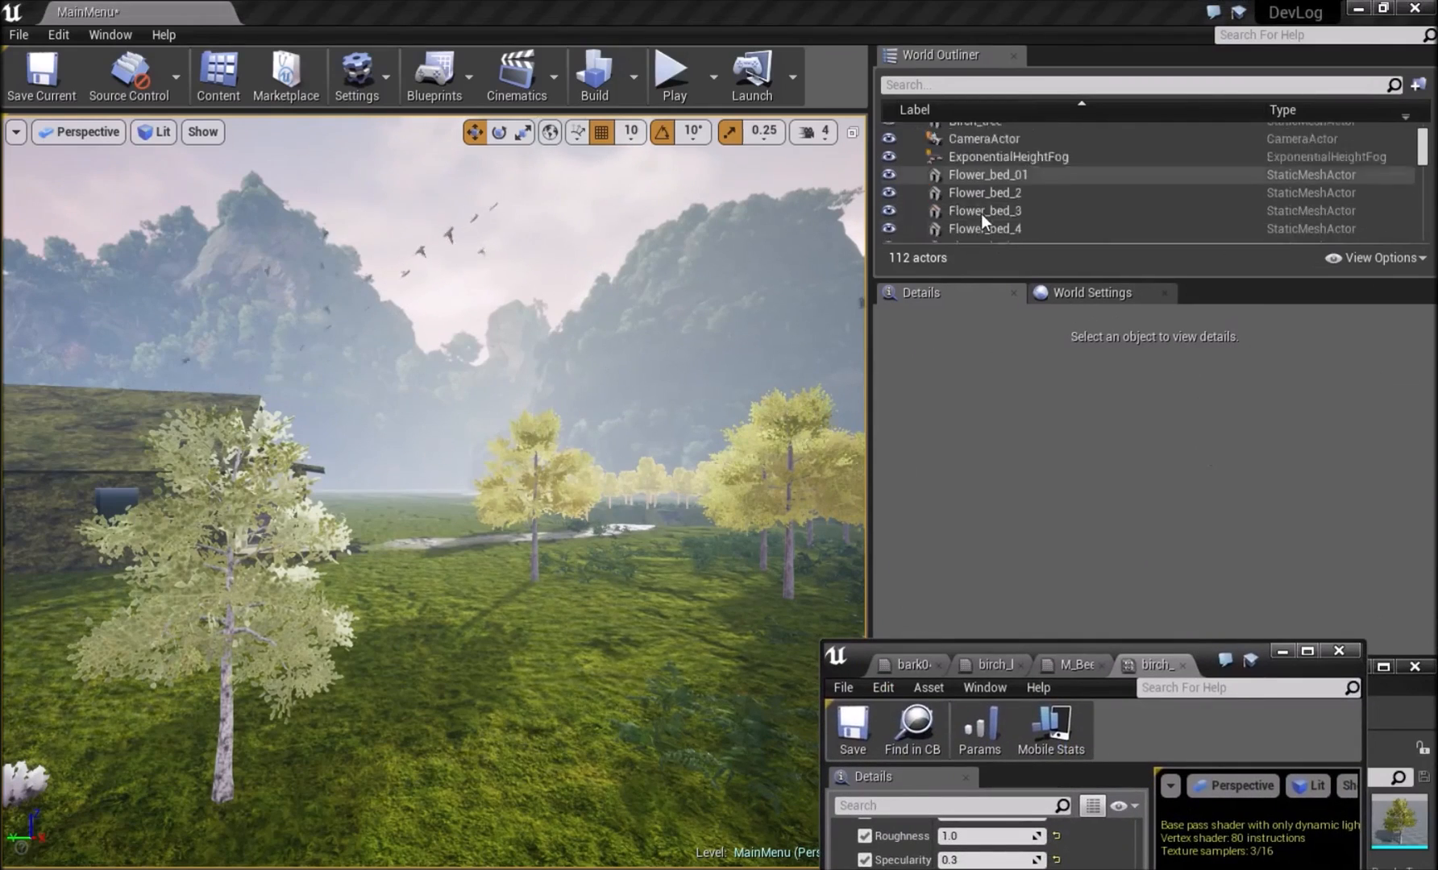
{"action": "left_click", "coordinate": [1008, 81]}
{"action": "type", "text": "post"}
{"action": "left_click", "coordinate": [991, 148]}
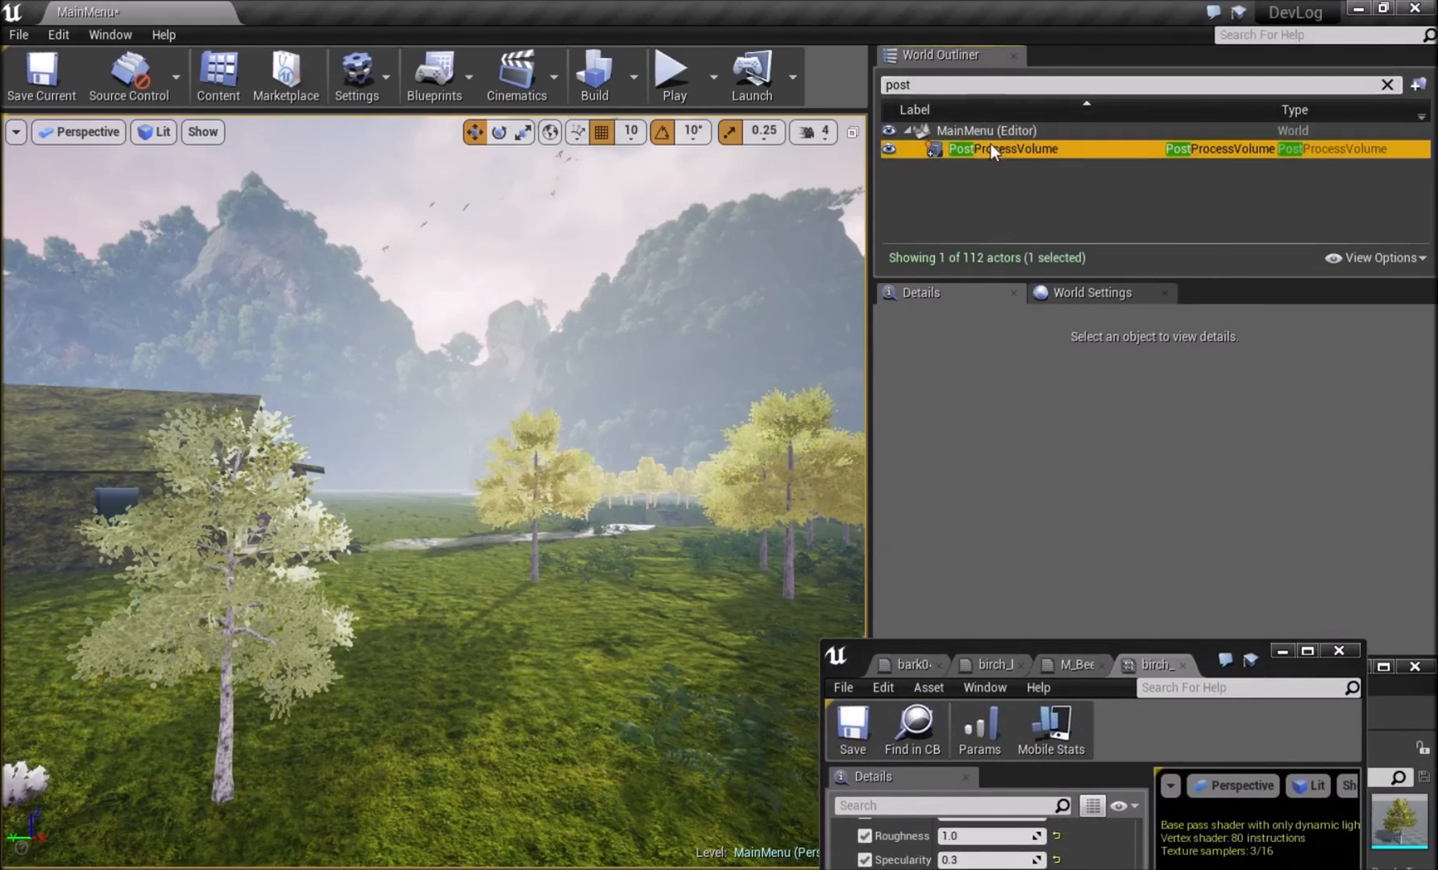
Toggle the PostProcessVolume off and back on to compare the lighting, and inspect the birch leaves up close.
{"action": "scroll", "coordinate": [1012, 536], "scroll_direction": "up", "scroll_amount": 10}
{"action": "left_click", "coordinate": [1077, 454]}
{"action": "left_click", "coordinate": [1076, 453]}
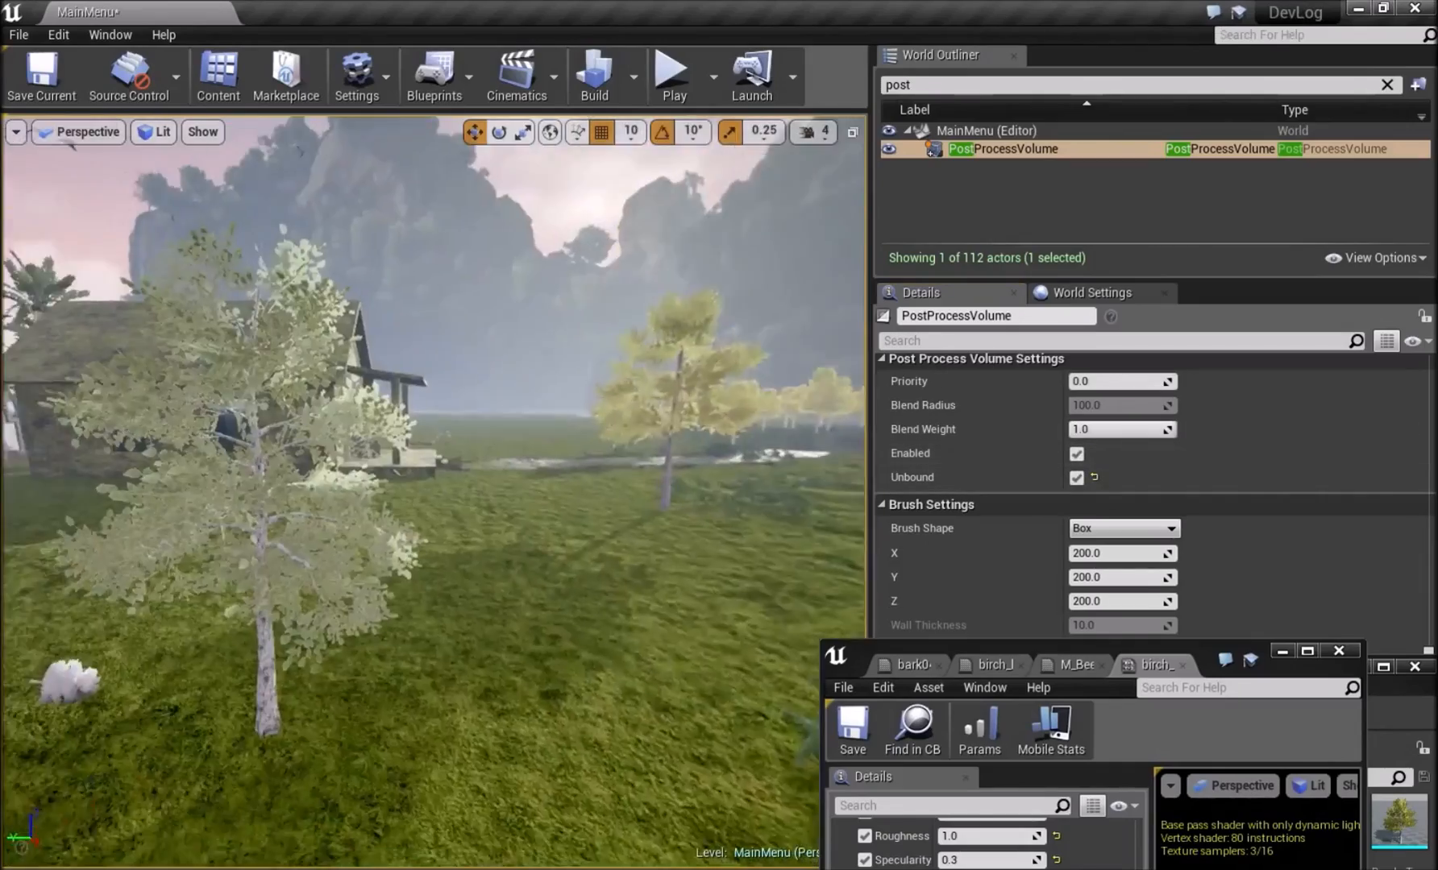
{"action": "right_click_drag", "start_coordinate": [435, 491], "coordinate": [211, 489]}
{"action": "key", "text": "w"}
{"action": "key", "text": "s"}
{"action": "key", "text": "d"}
{"action": "key", "text": "w"}
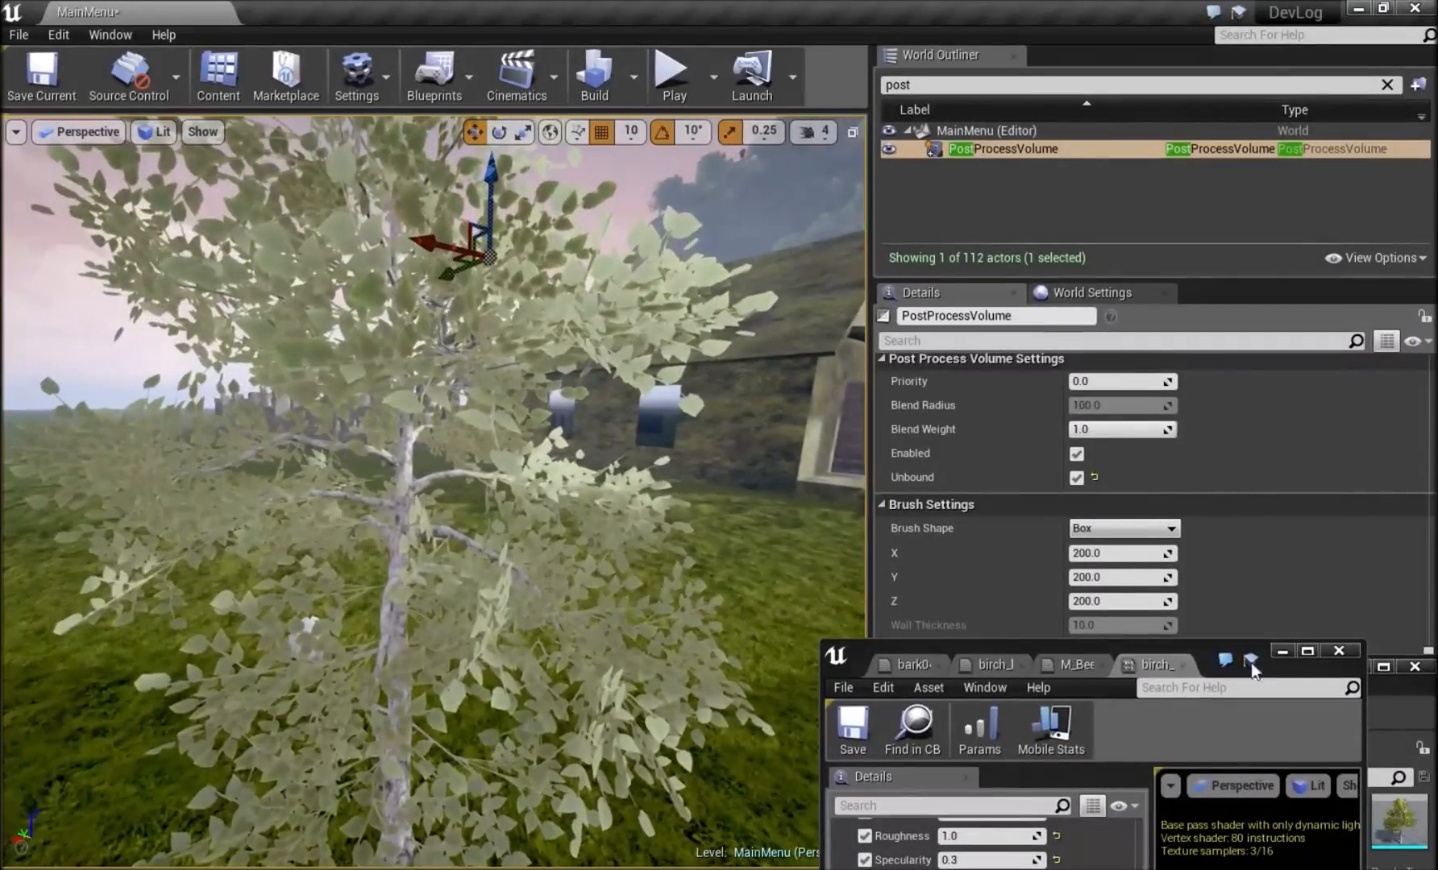
Bring the birch_leaf_dds_Mat_Inst window beside the viewport and set its vector parameter 2 to a darker, saturated green.
{"action": "left_click_drag", "start_coordinate": [1200, 661], "coordinate": [1263, 3]}
{"action": "scroll", "coordinate": [1048, 363], "scroll_direction": "up", "scroll_amount": 5}
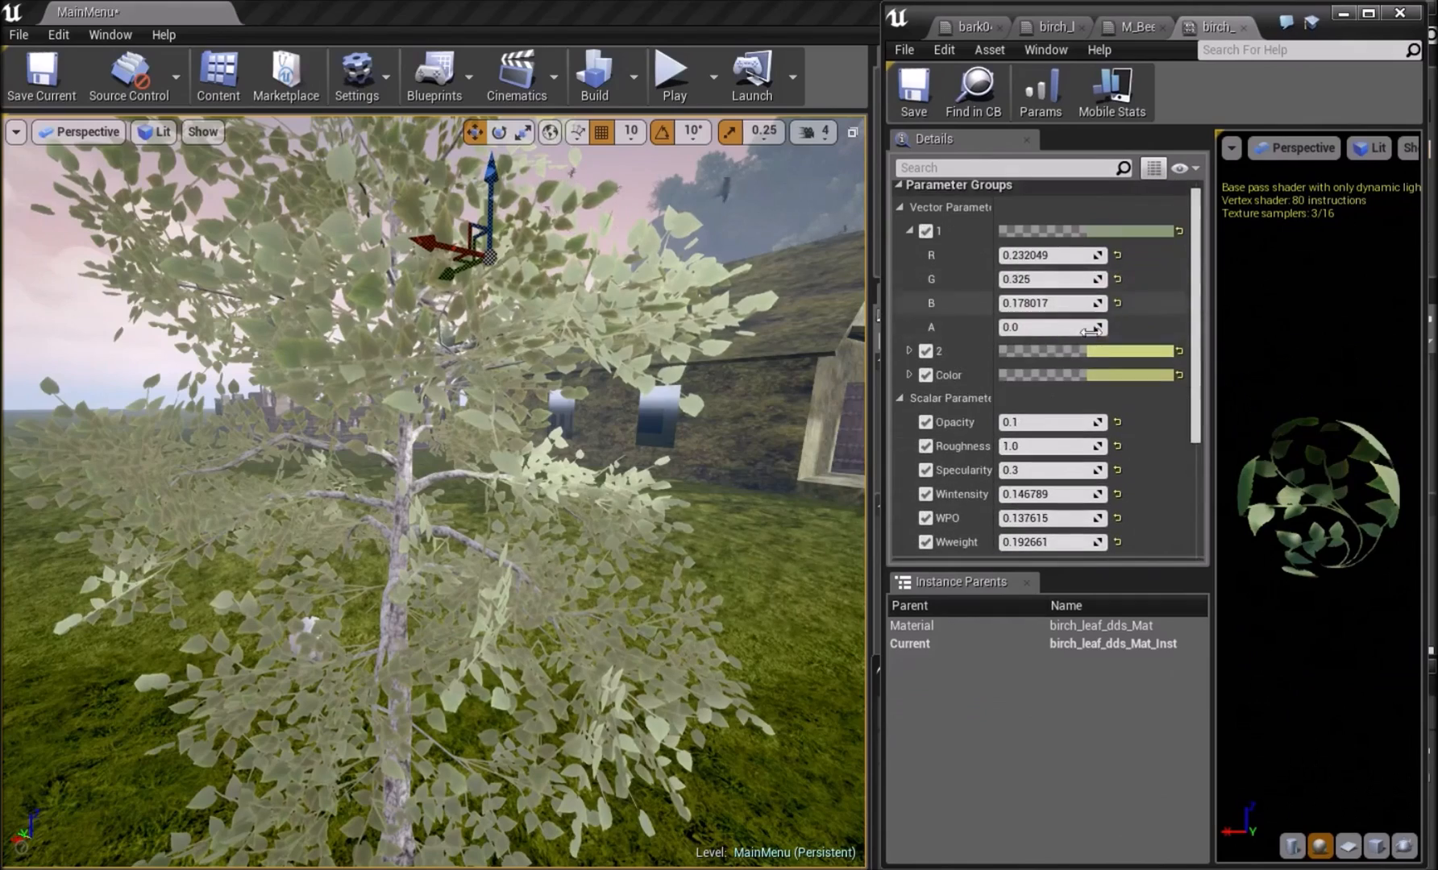
{"action": "left_click", "coordinate": [1107, 354]}
{"action": "left_click", "coordinate": [776, 576]}
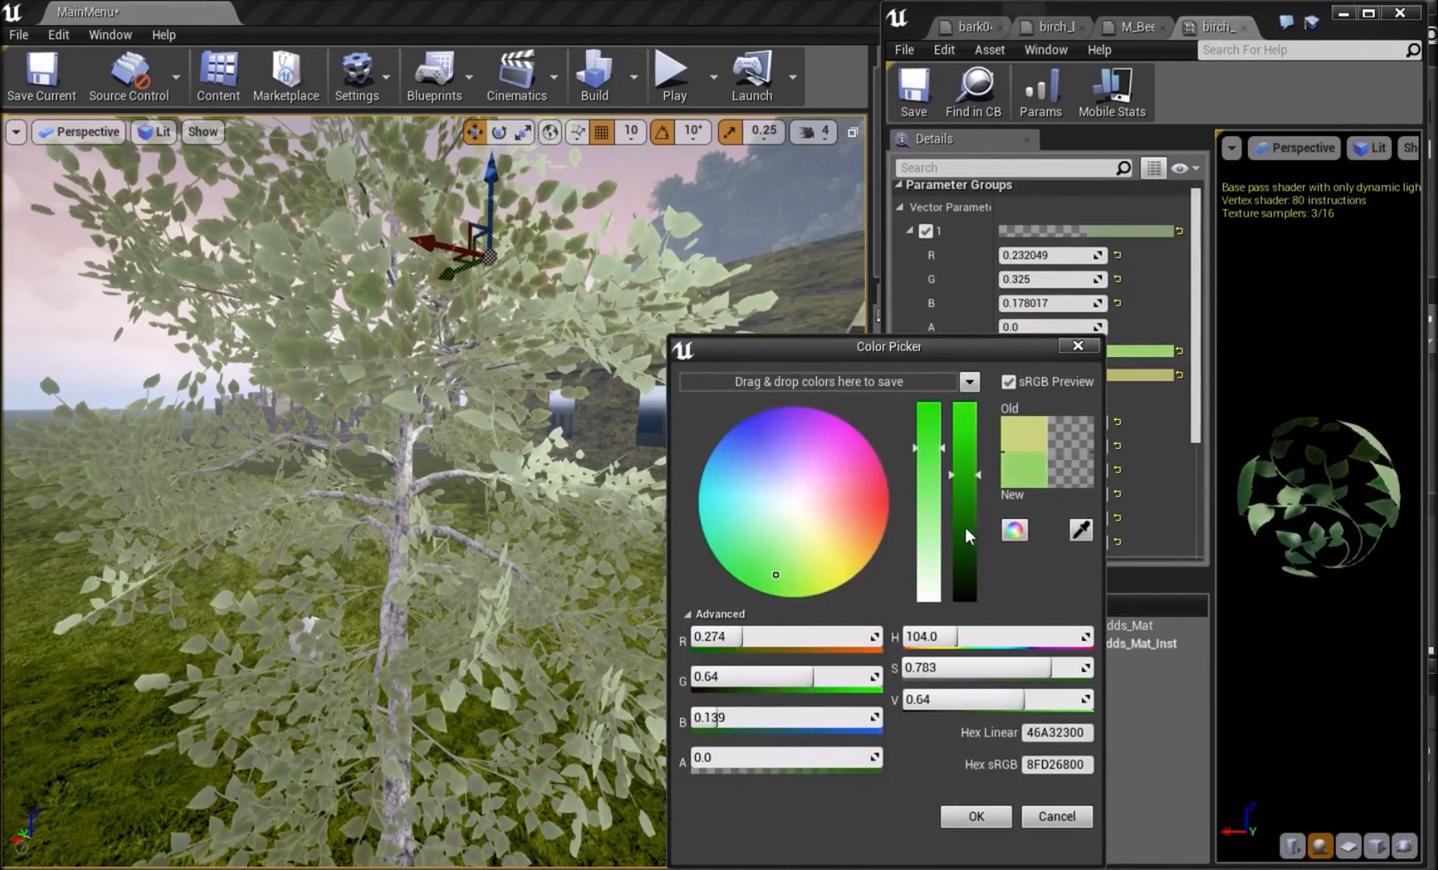
{"action": "left_click_drag", "start_coordinate": [967, 529], "coordinate": [967, 543]}
{"action": "left_click", "coordinate": [994, 827]}
Set the leaf instance's Color parameter to a muted grey-green of R 0.271, G 0.355, B 0.245.
{"action": "left_click", "coordinate": [1136, 374]}
{"action": "left_click", "coordinate": [803, 577]}
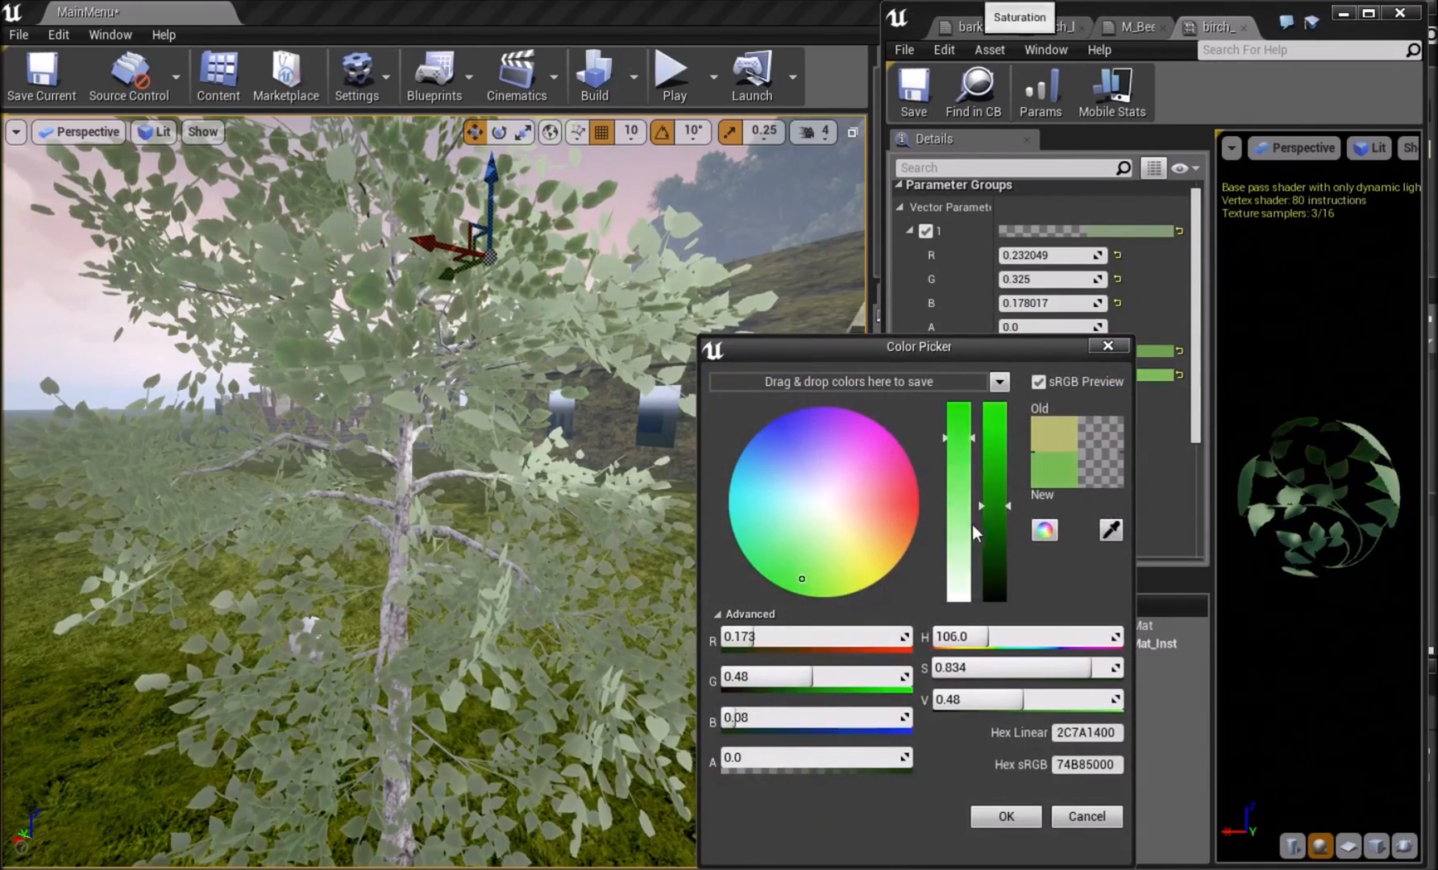
{"action": "left_click_drag", "start_coordinate": [997, 506], "coordinate": [1005, 548]}
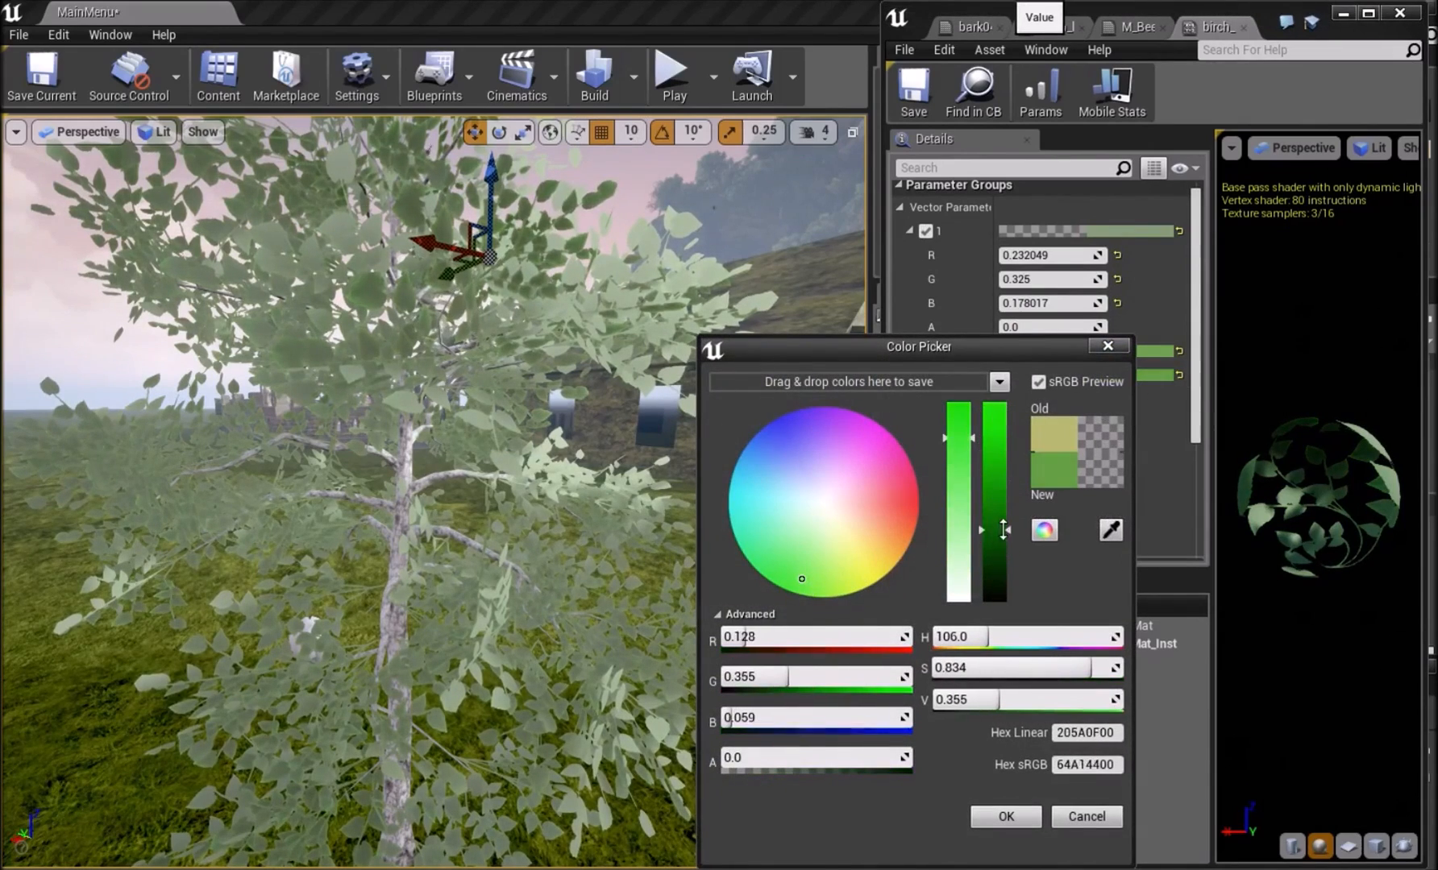
{"action": "left_click", "coordinate": [952, 542]}
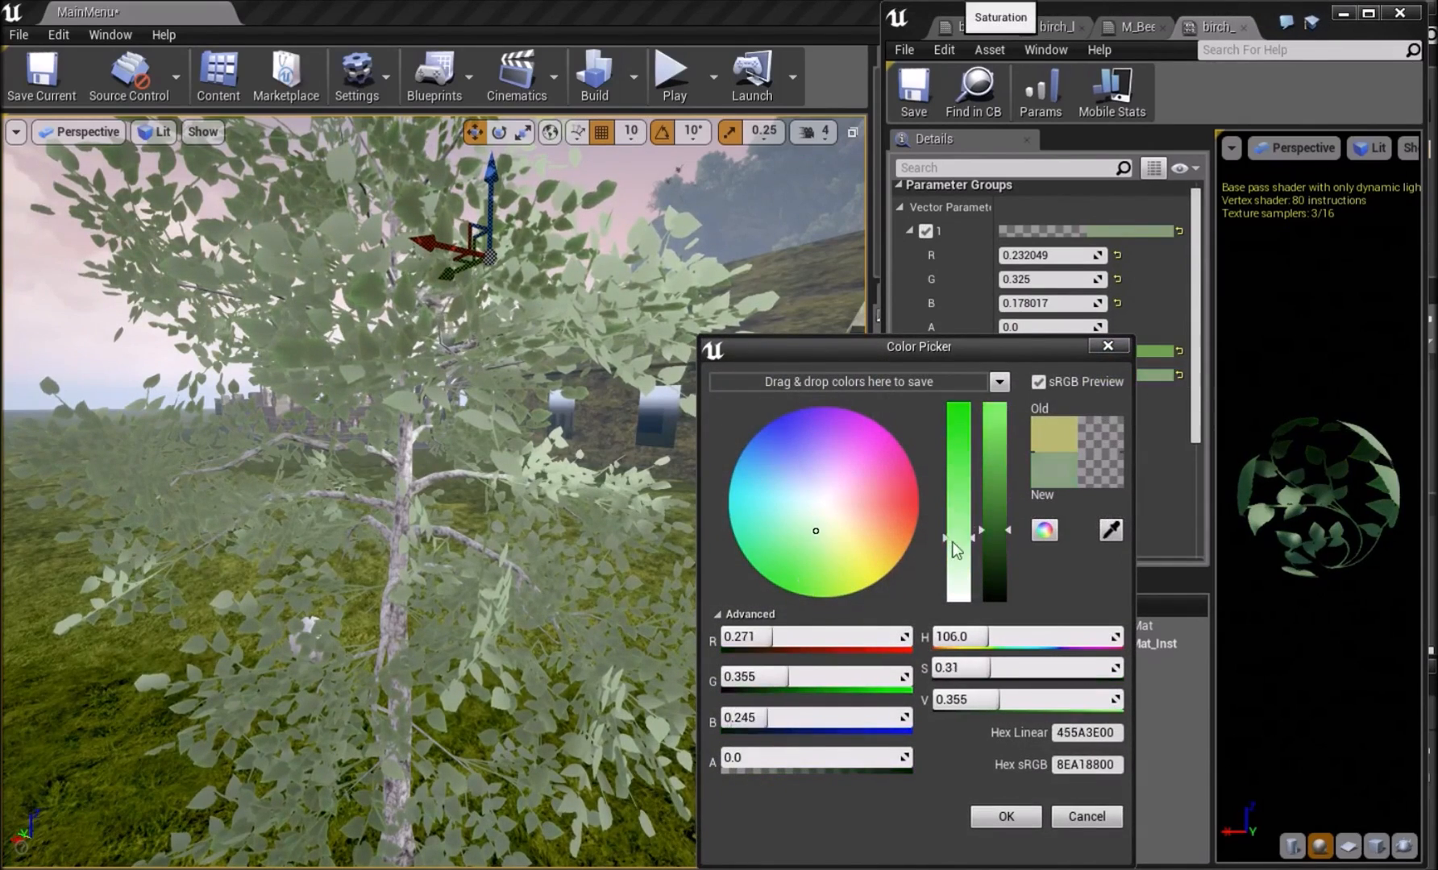
{"action": "left_click", "coordinate": [1030, 822]}
{"action": "left_click", "coordinate": [1129, 230]}
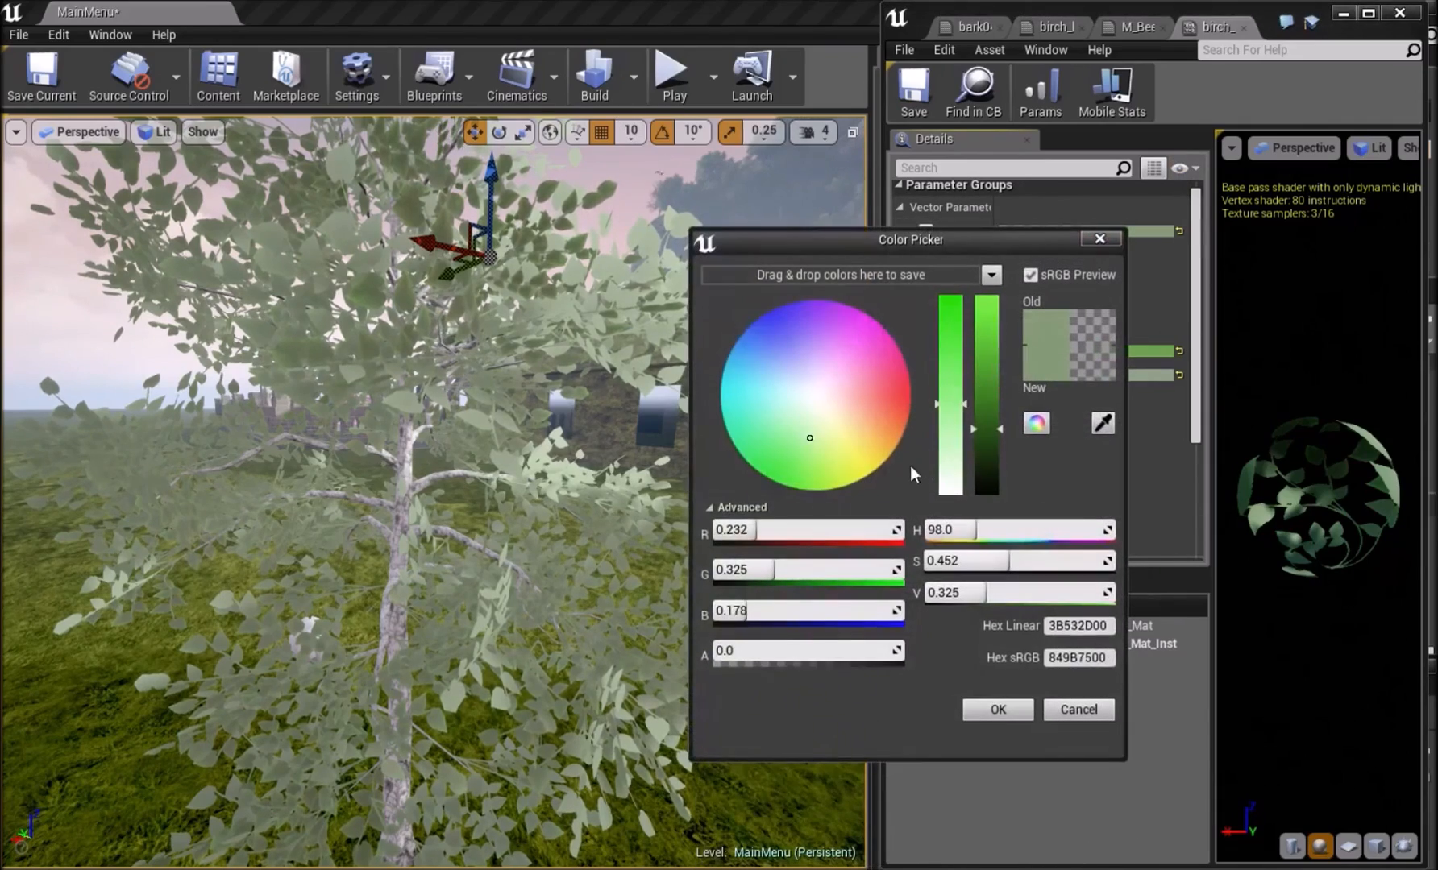
{"action": "left_click_drag", "start_coordinate": [983, 411], "coordinate": [999, 376]}
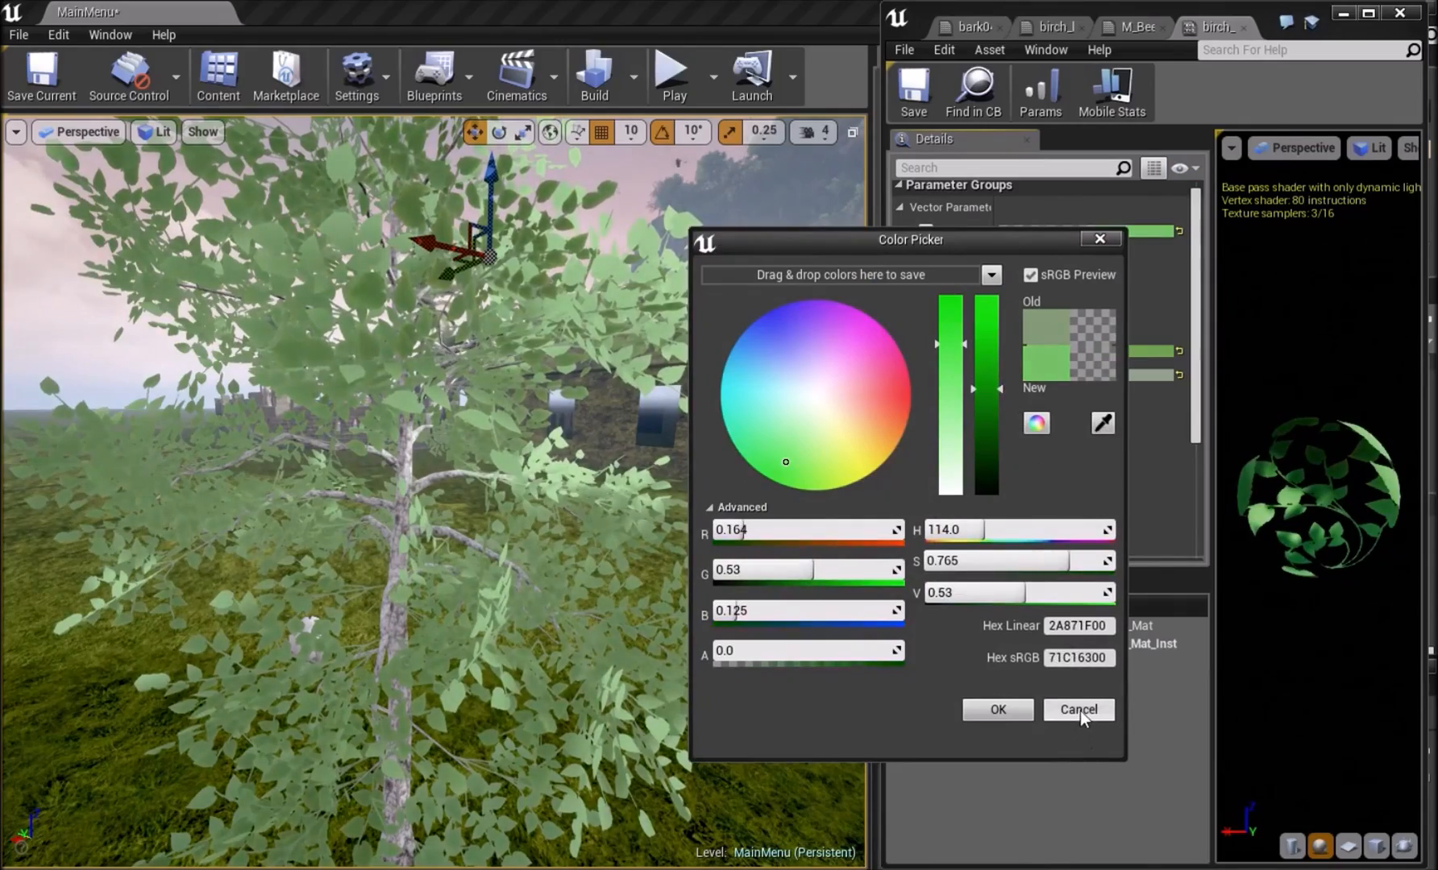
{"action": "left_click", "coordinate": [1079, 709]}
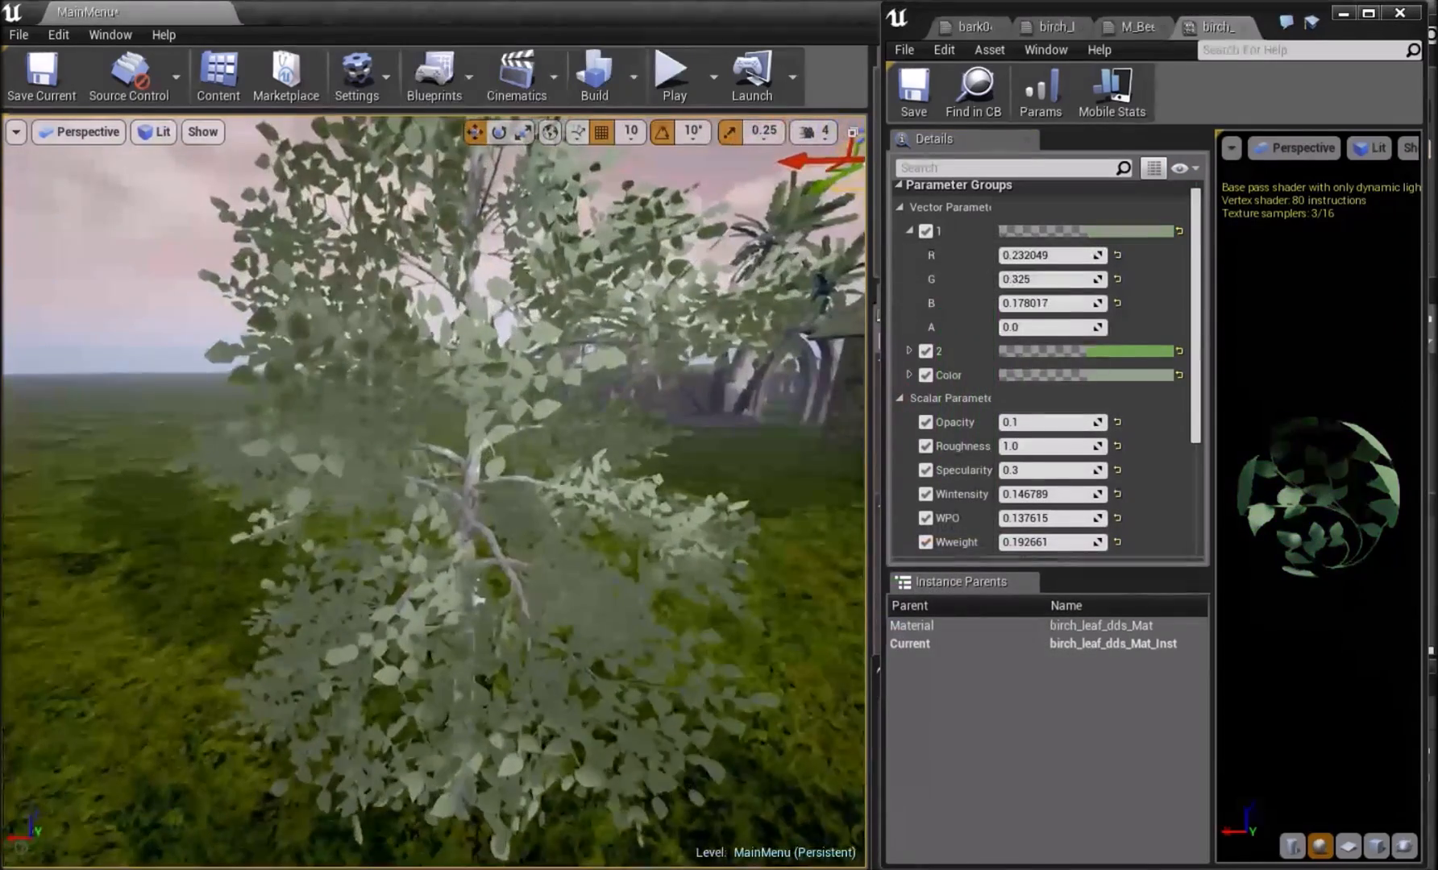
Open the M_BeechLeaves material, connect its Texture Sample colour output to Base Color in place of the Lerp, and save it.
{"action": "mouse_move", "coordinate": [927, 861]}
{"action": "left_click", "coordinate": [1156, 794]}
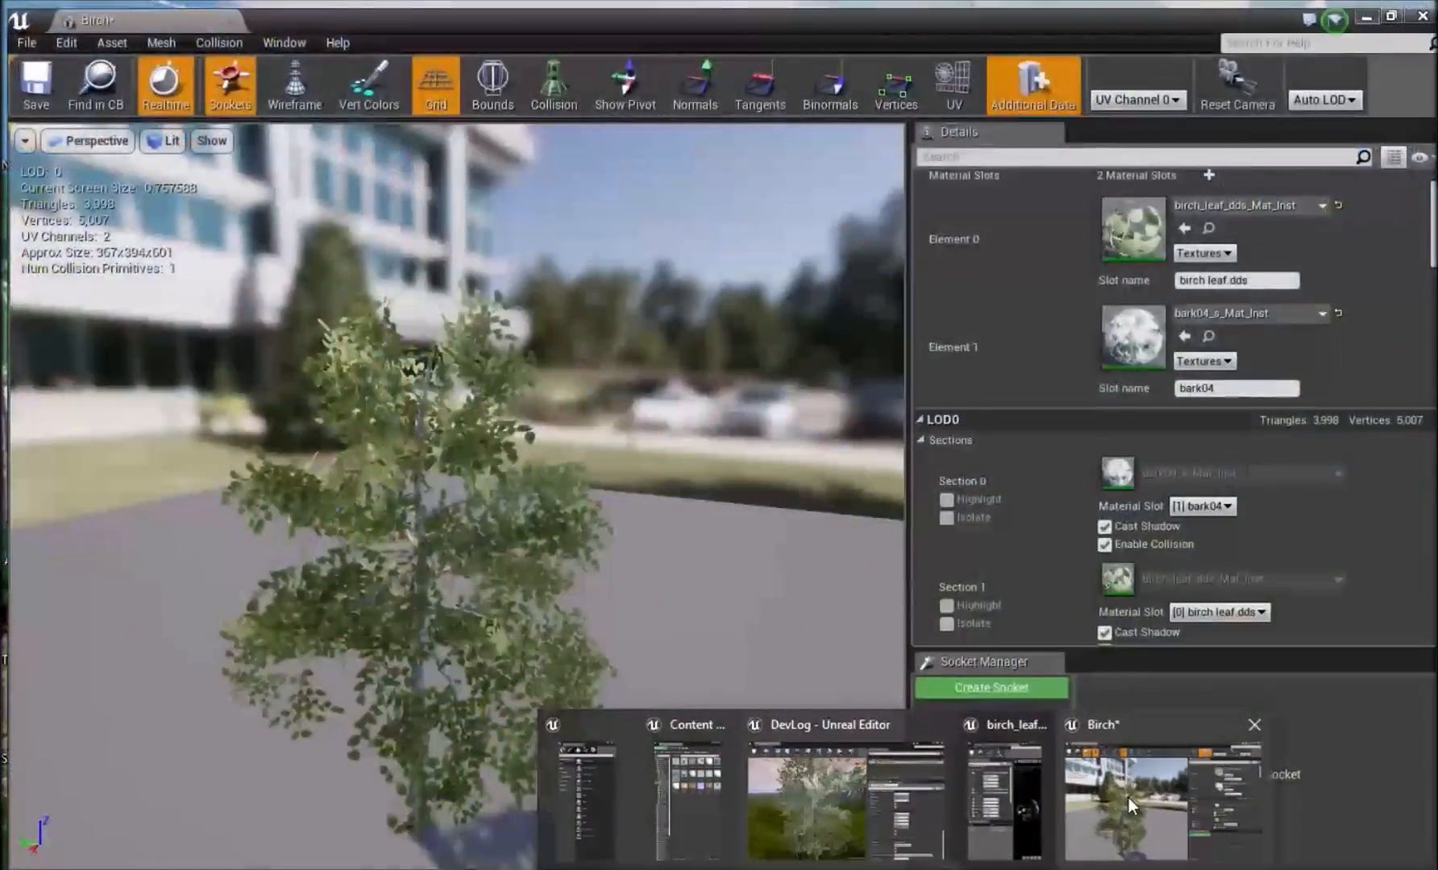
{"action": "left_click", "coordinate": [1020, 794]}
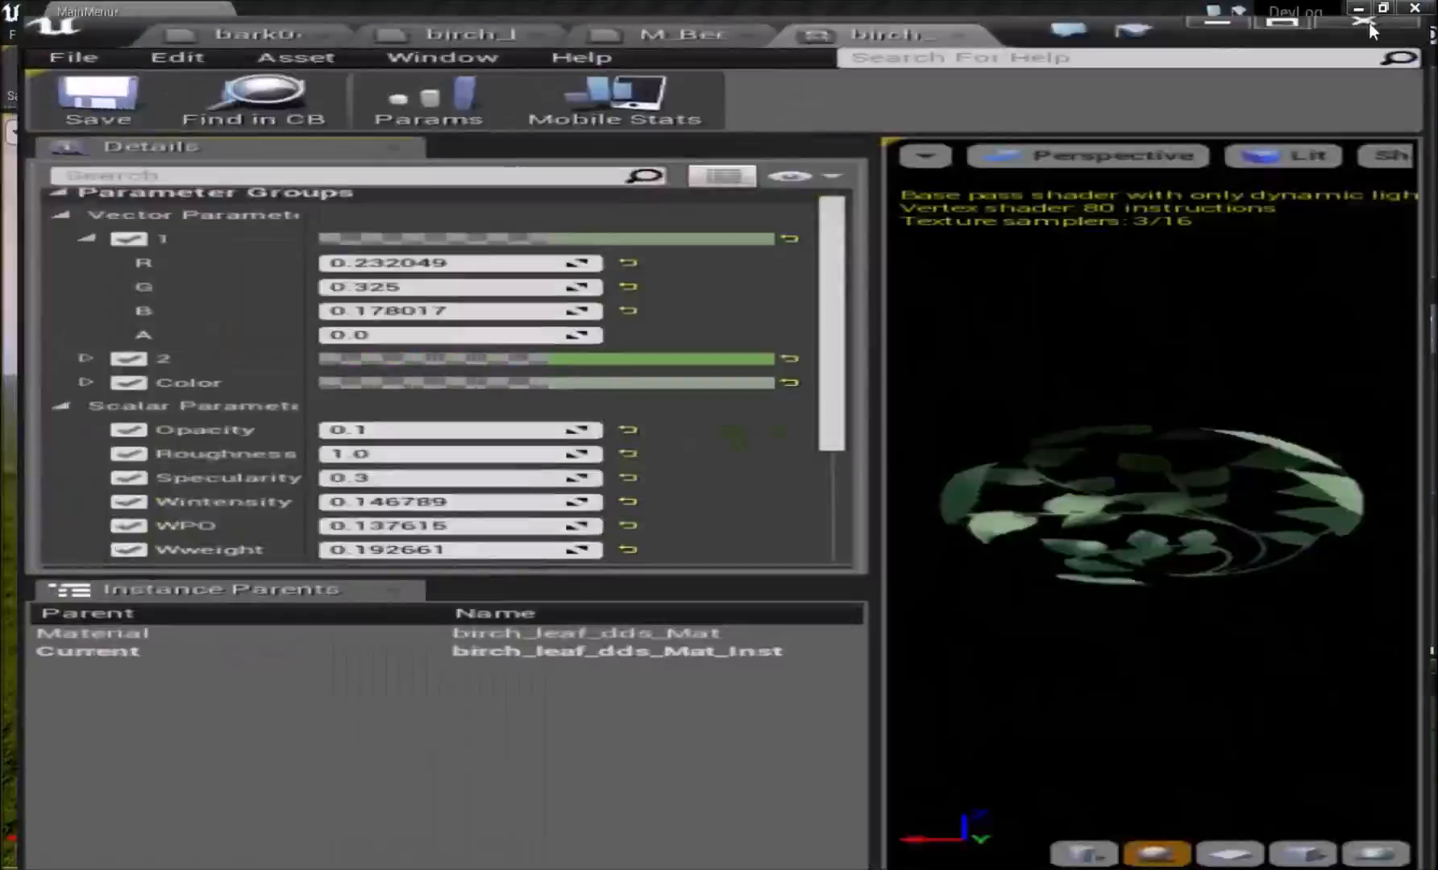
{"action": "left_click", "coordinate": [516, 11]}
{"action": "scroll", "coordinate": [709, 433], "scroll_direction": "up", "scroll_amount": 5}
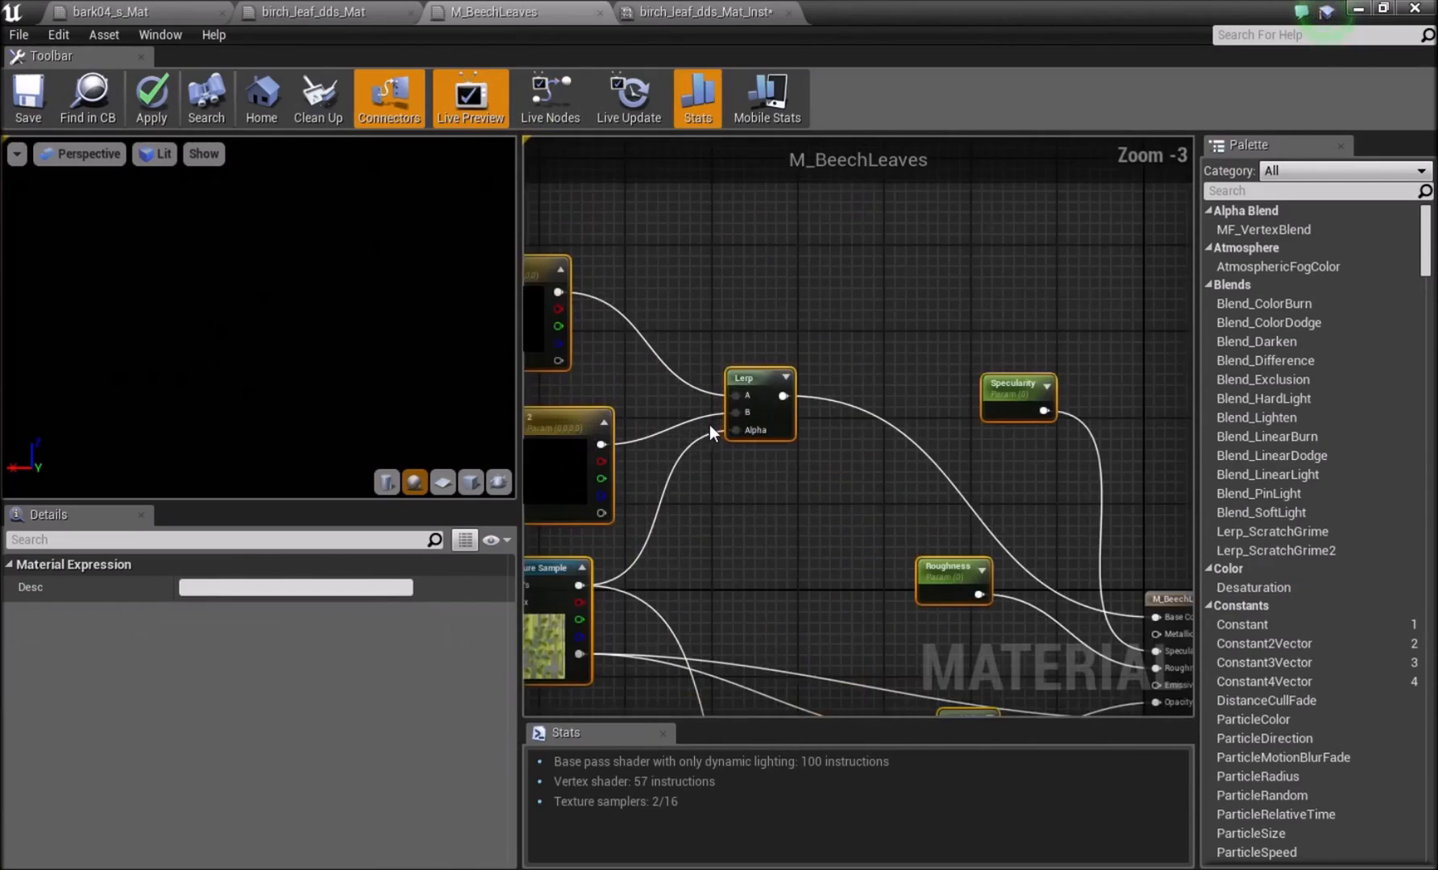
{"action": "right_click_drag", "start_coordinate": [709, 432], "coordinate": [786, 331]}
{"action": "left_click_drag", "start_coordinate": [643, 444], "coordinate": [1070, 433]}
{"action": "left_click_drag", "start_coordinate": [663, 444], "coordinate": [1035, 481]}
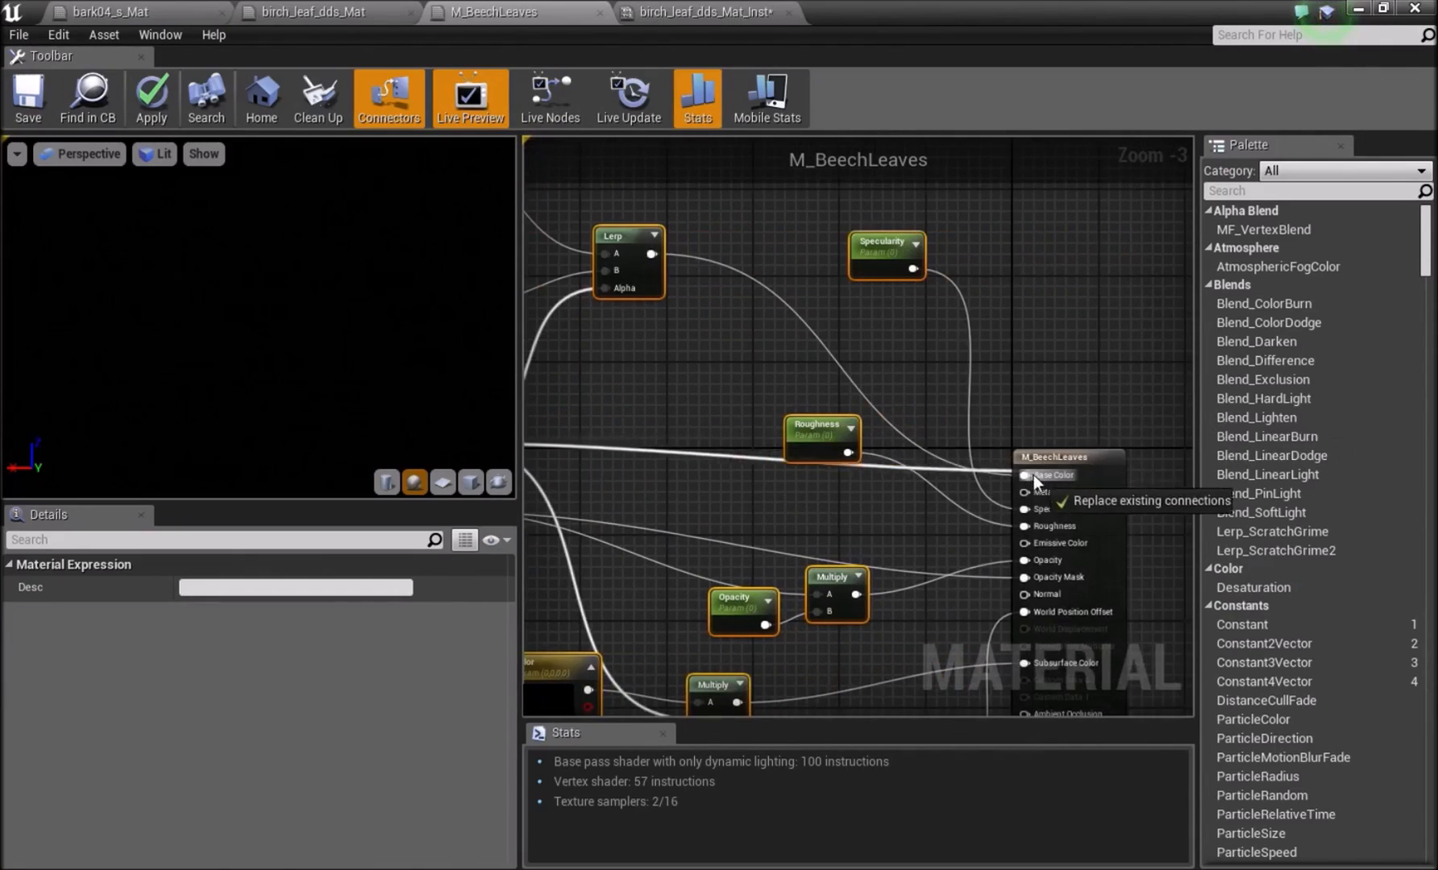
{"action": "right_click_drag", "start_coordinate": [925, 408], "coordinate": [1097, 430]}
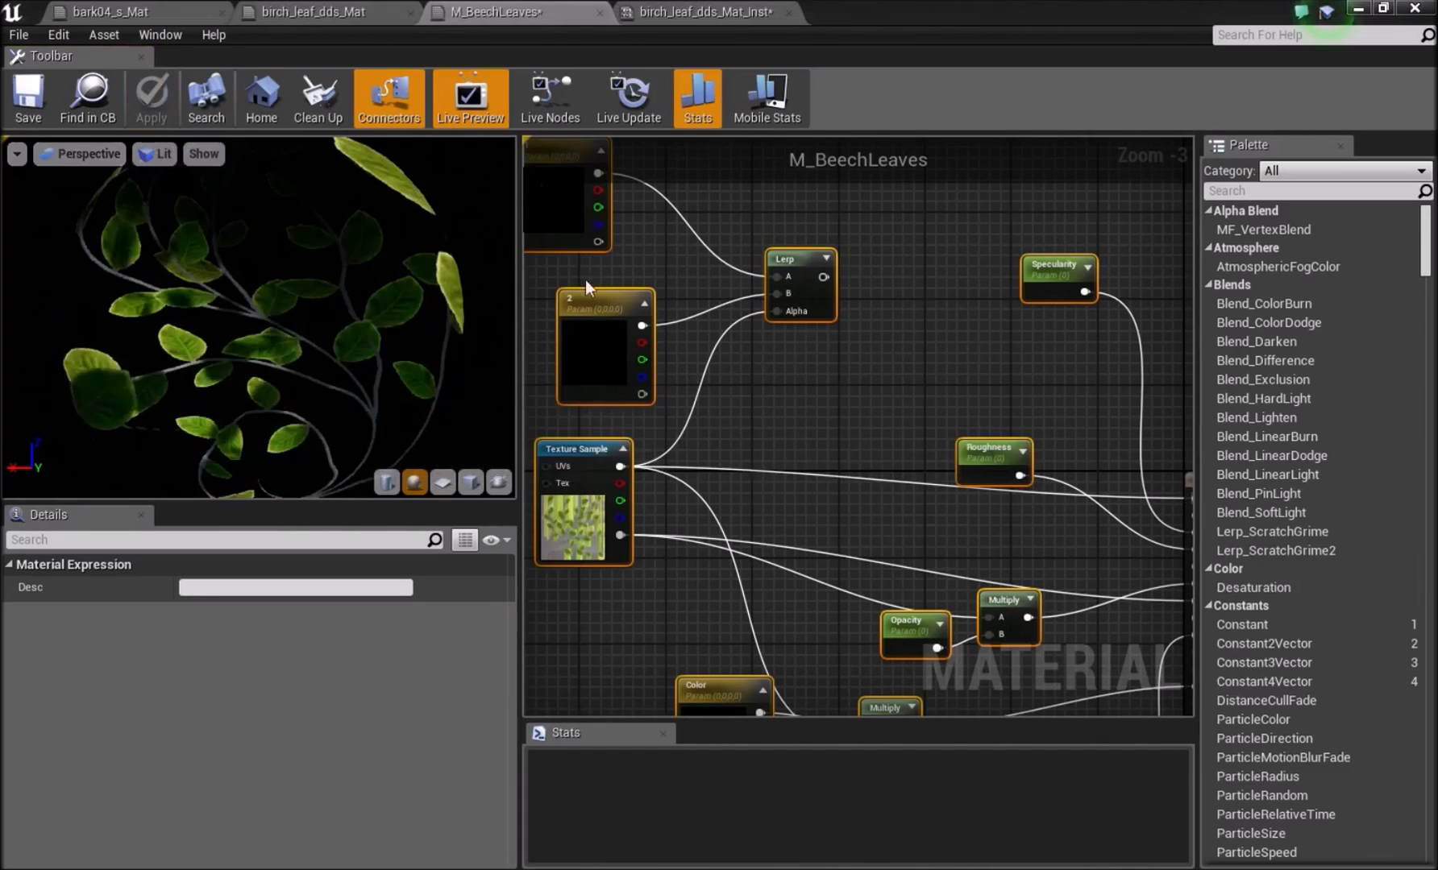
{"action": "left_click", "coordinate": [29, 107]}
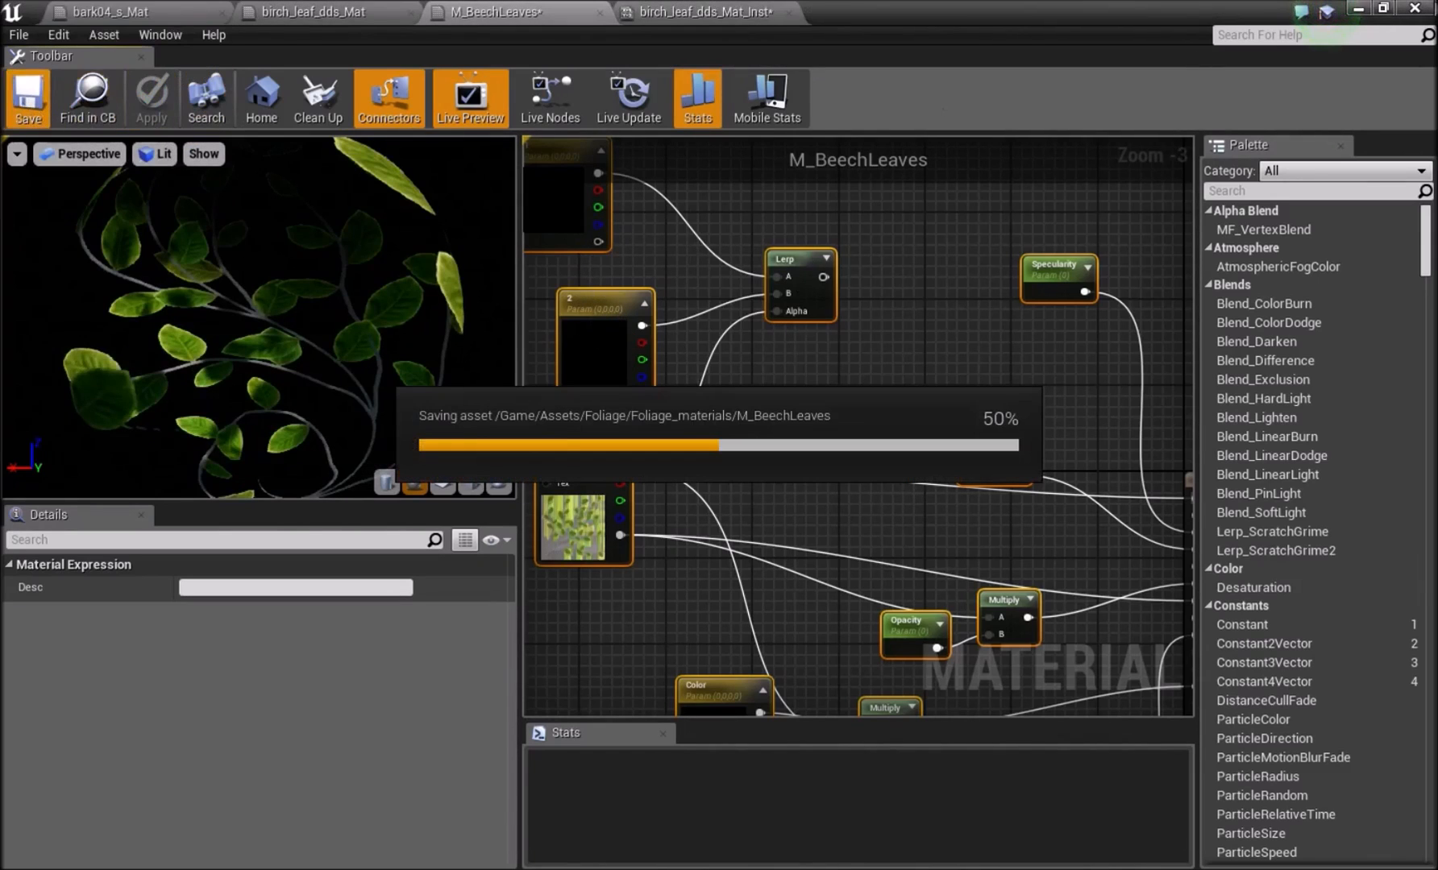
Check the birch in the level and bring the leaf material instance back as a smaller window beside the viewport.
{"action": "left_click", "coordinate": [1360, 10]}
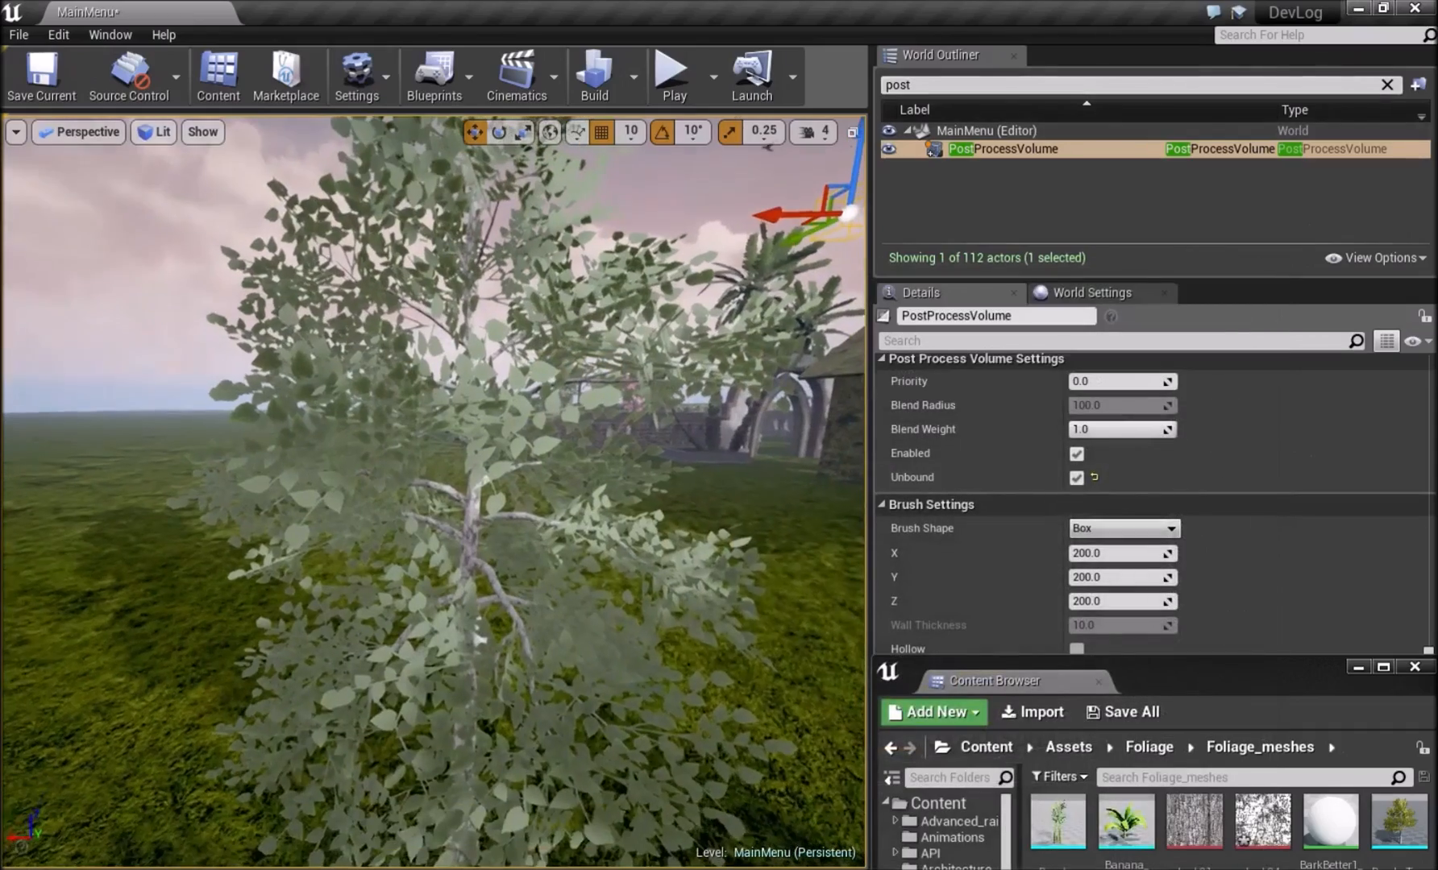
{"action": "mouse_move", "coordinate": [927, 868]}
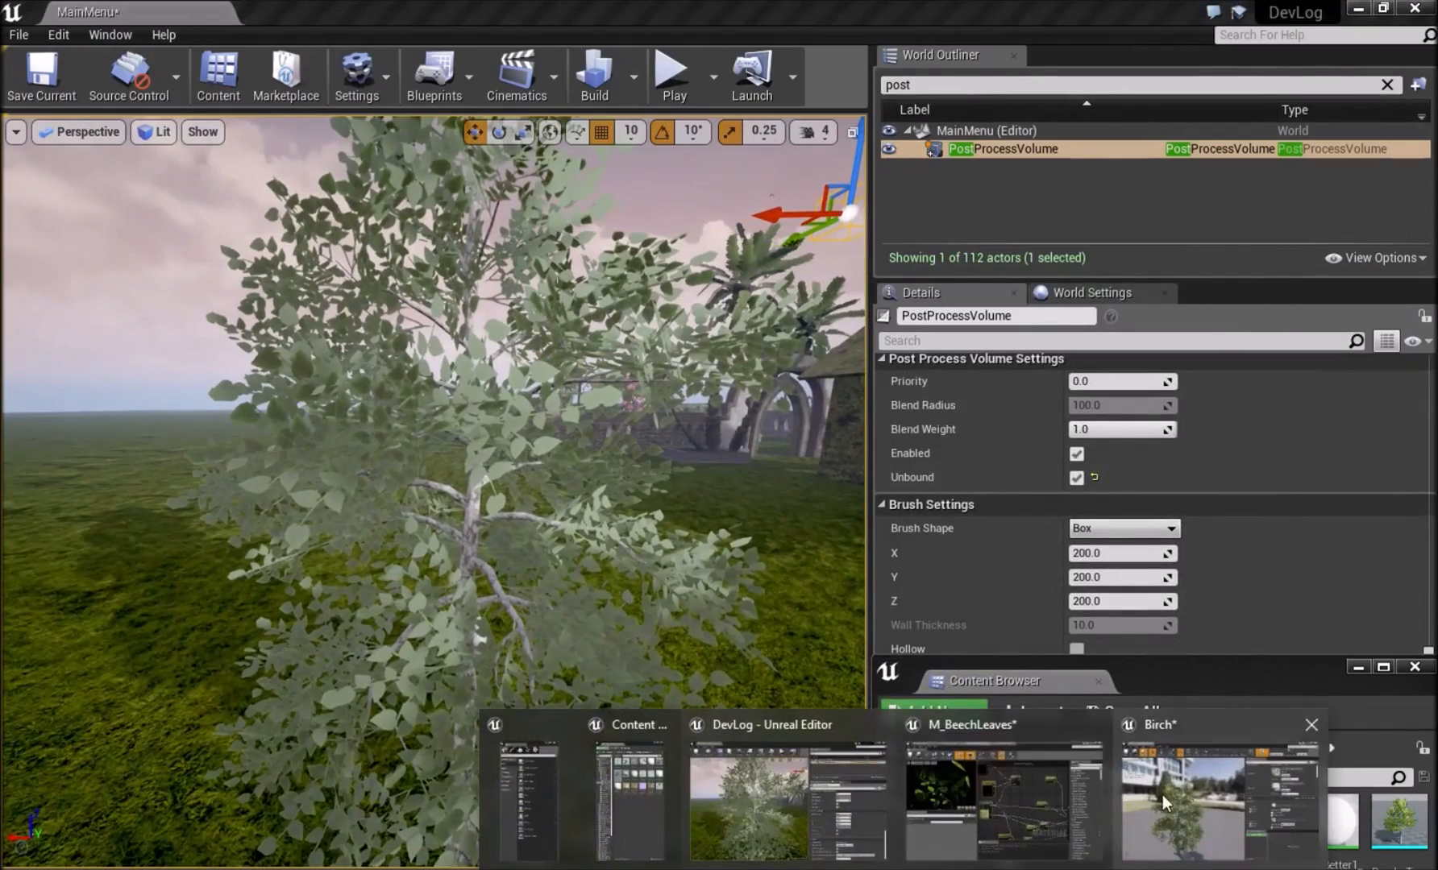
{"action": "left_click", "coordinate": [977, 779]}
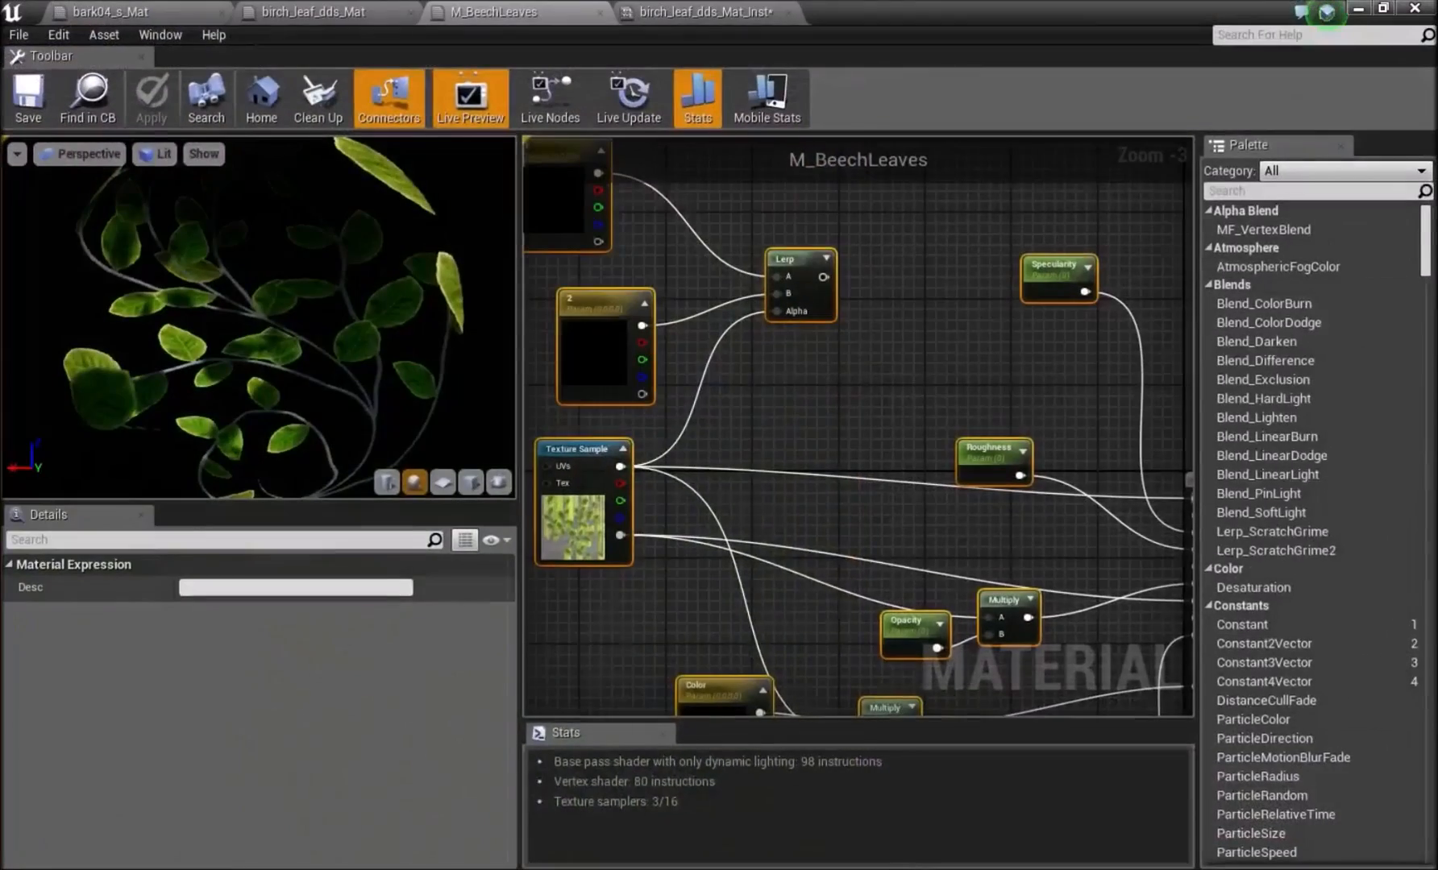
{"action": "double_click", "coordinate": [1017, 10]}
{"action": "left_click", "coordinate": [1233, 192]}
{"action": "left_click_drag", "start_coordinate": [1266, 172], "coordinate": [1267, 1]}
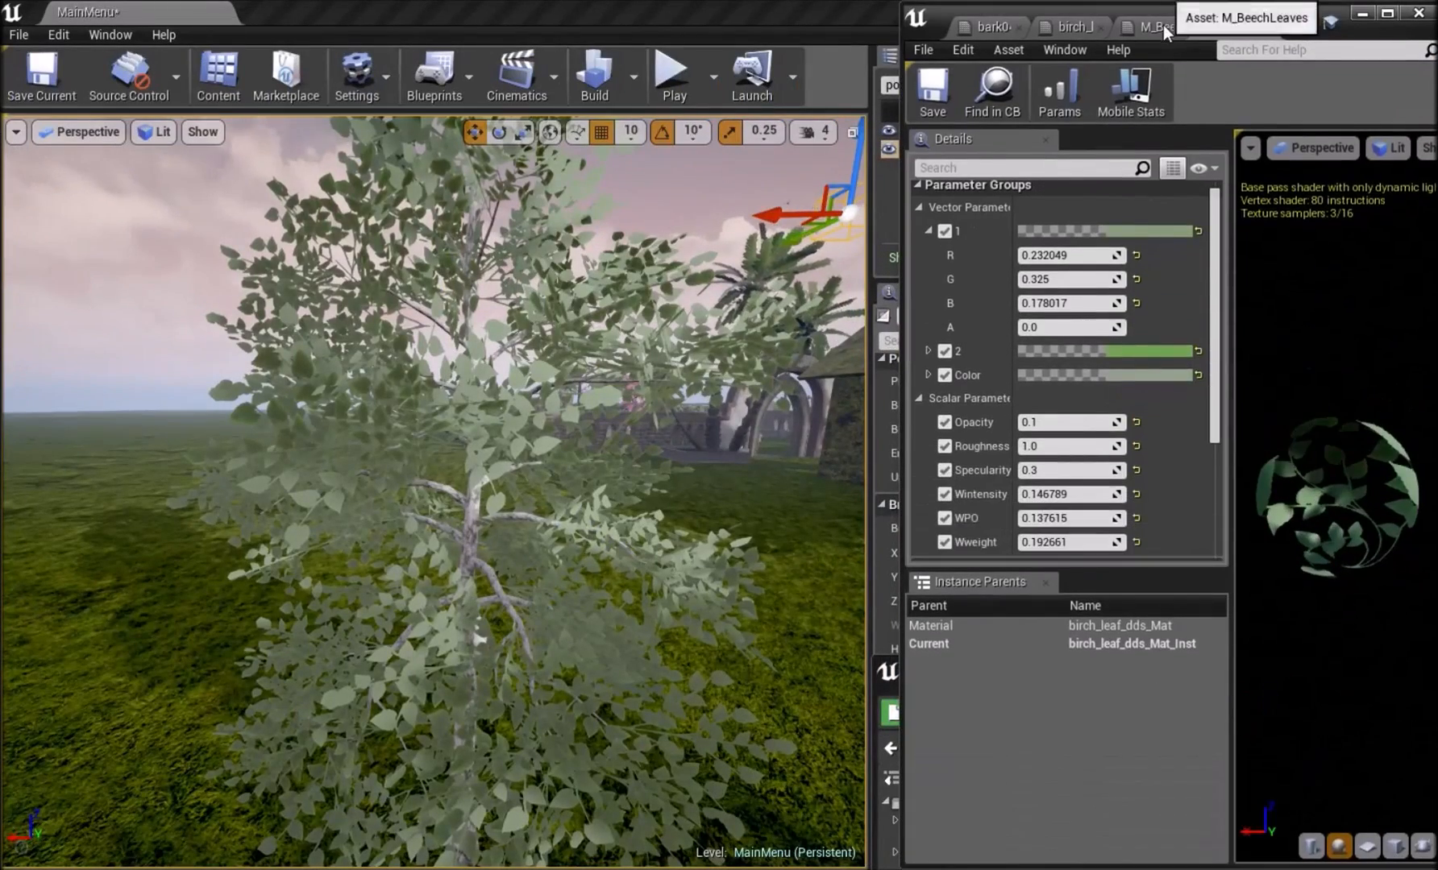
Open the birch_leaf_dds_Mat material and connect its Texture Sample colour output to Base Color in place of the Lerp.
{"action": "left_click", "coordinate": [1152, 26]}
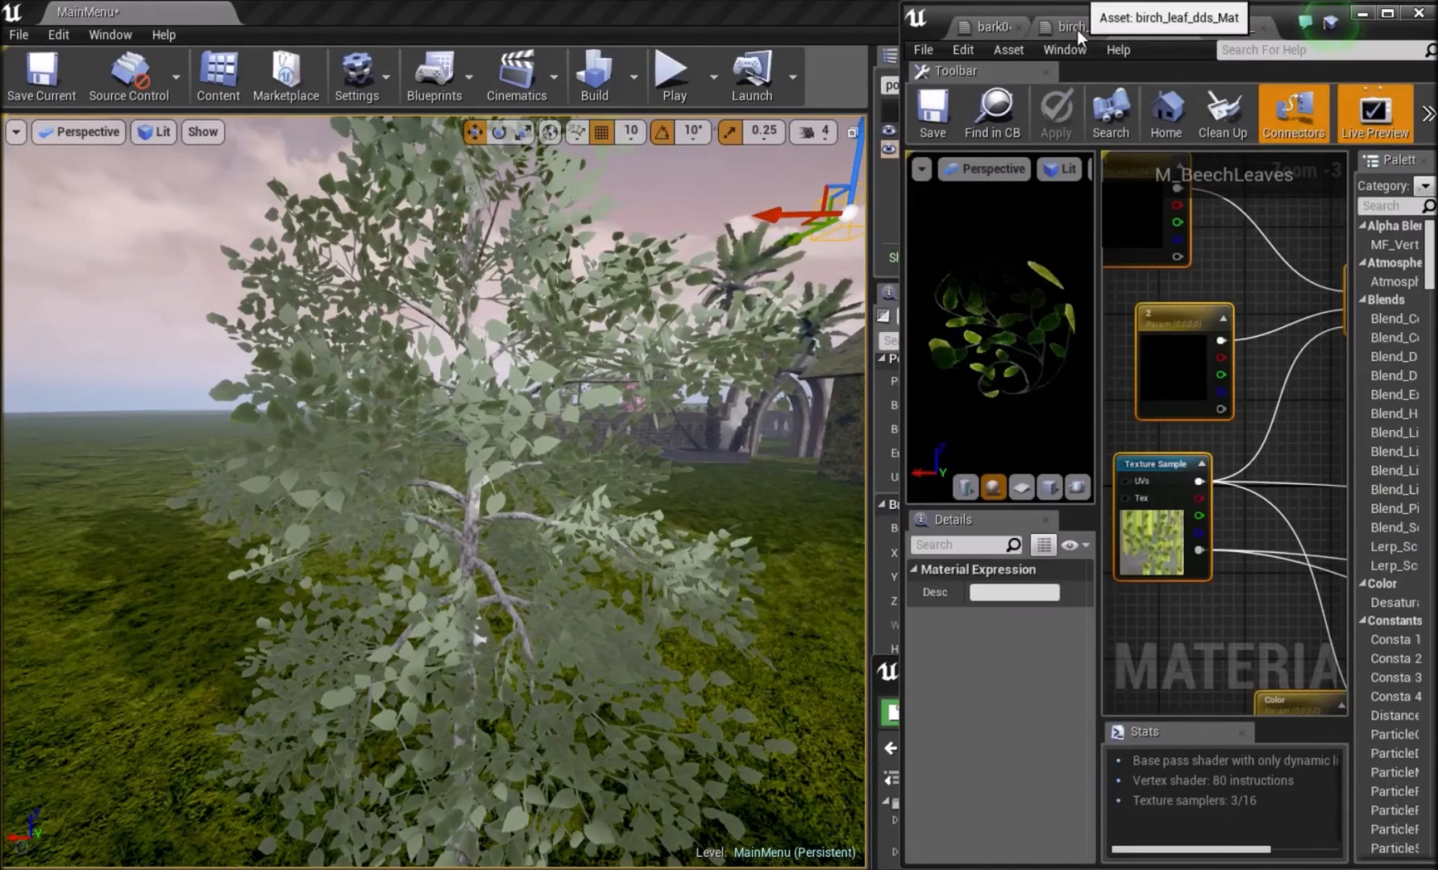
{"action": "left_click", "coordinate": [1078, 28]}
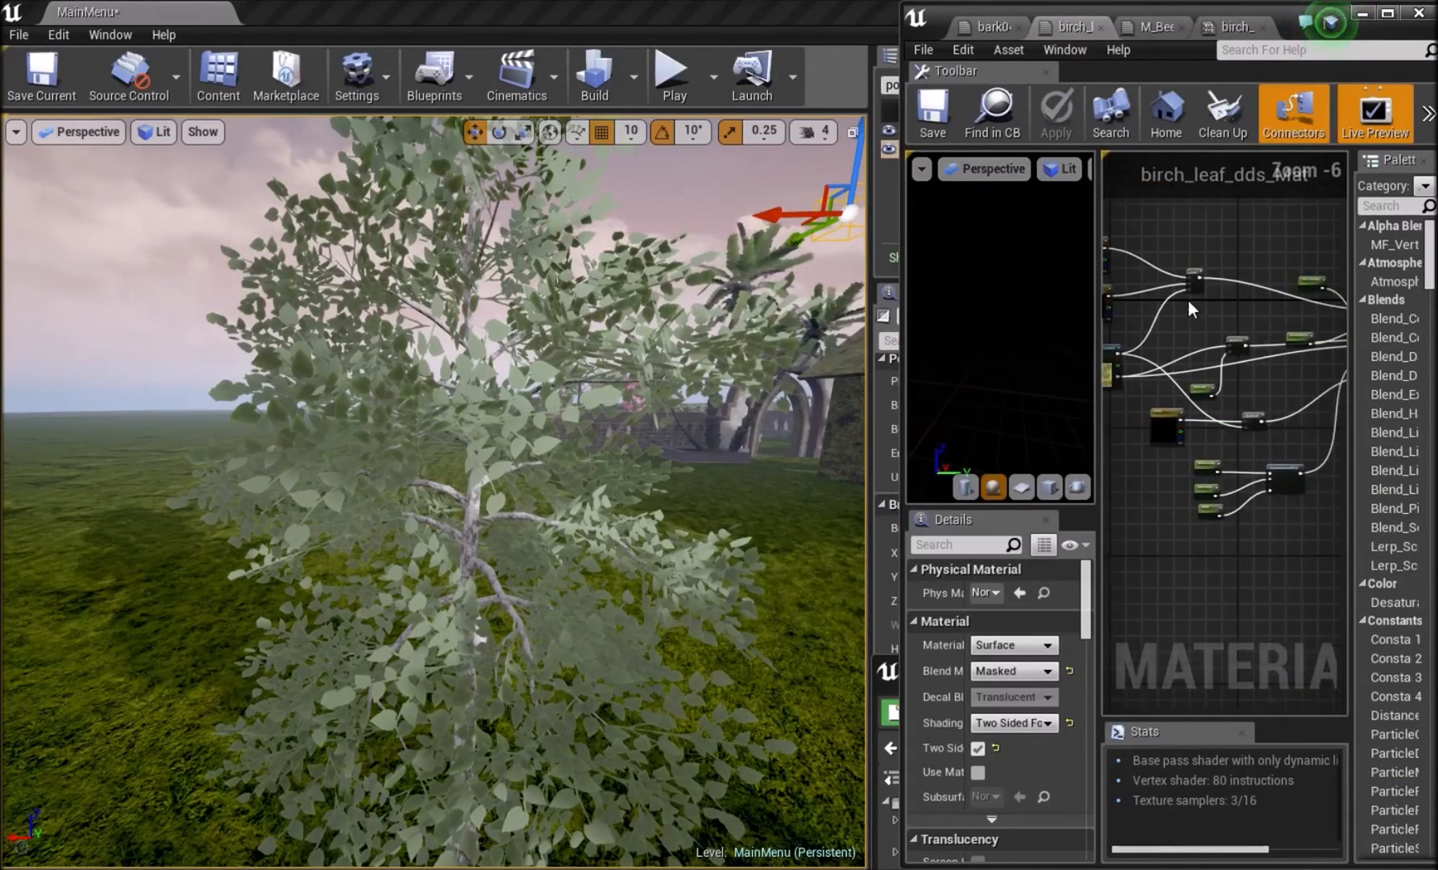
{"action": "right_click_drag", "start_coordinate": [1189, 301], "coordinate": [1213, 333]}
{"action": "scroll", "coordinate": [1143, 386], "scroll_direction": "up", "scroll_amount": 2}
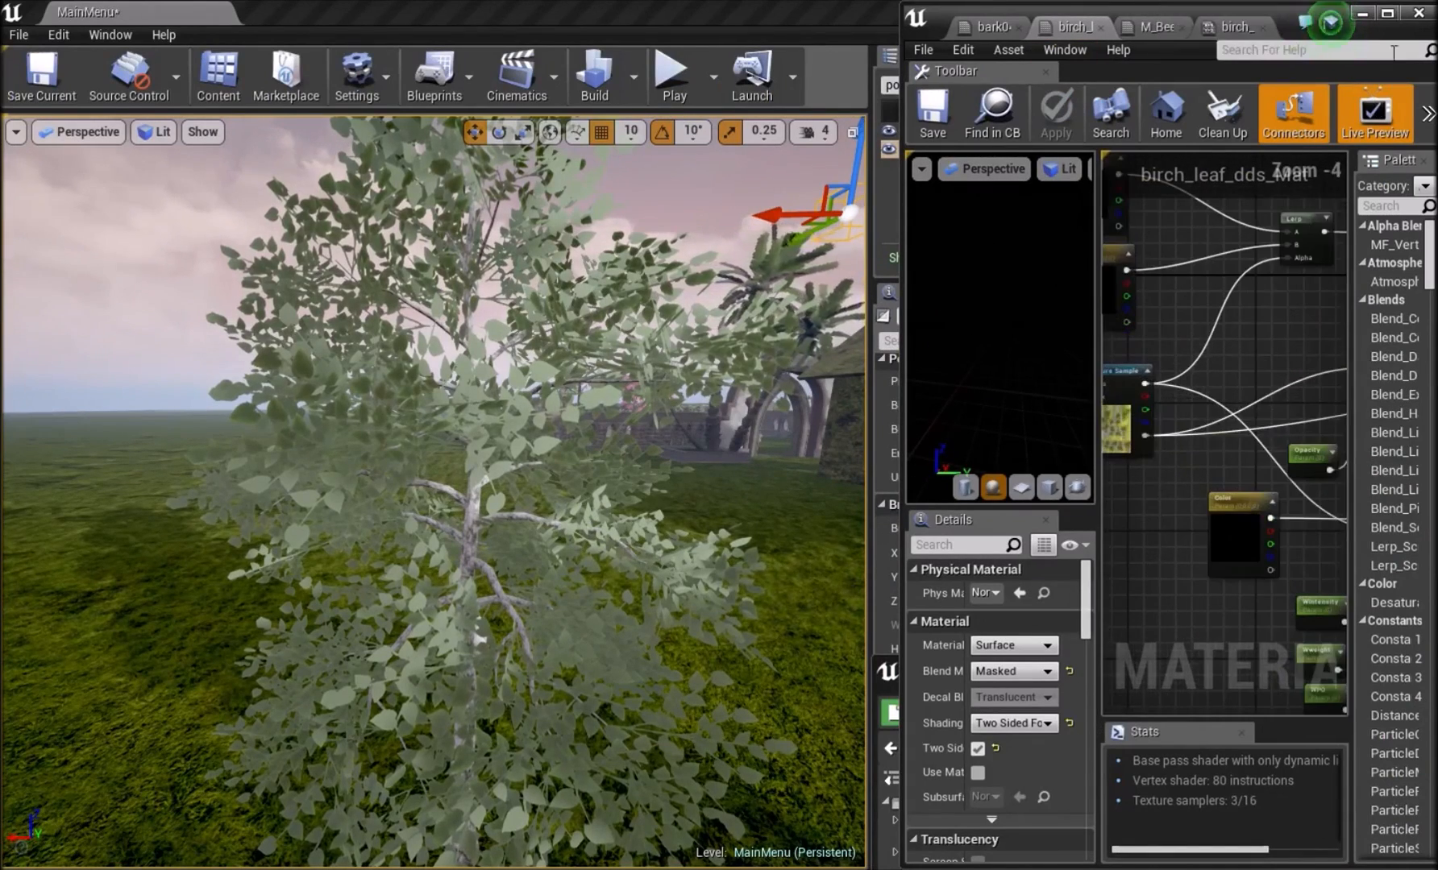
{"action": "left_click", "coordinate": [1391, 14]}
{"action": "scroll", "coordinate": [597, 424], "scroll_direction": "up", "scroll_amount": 2}
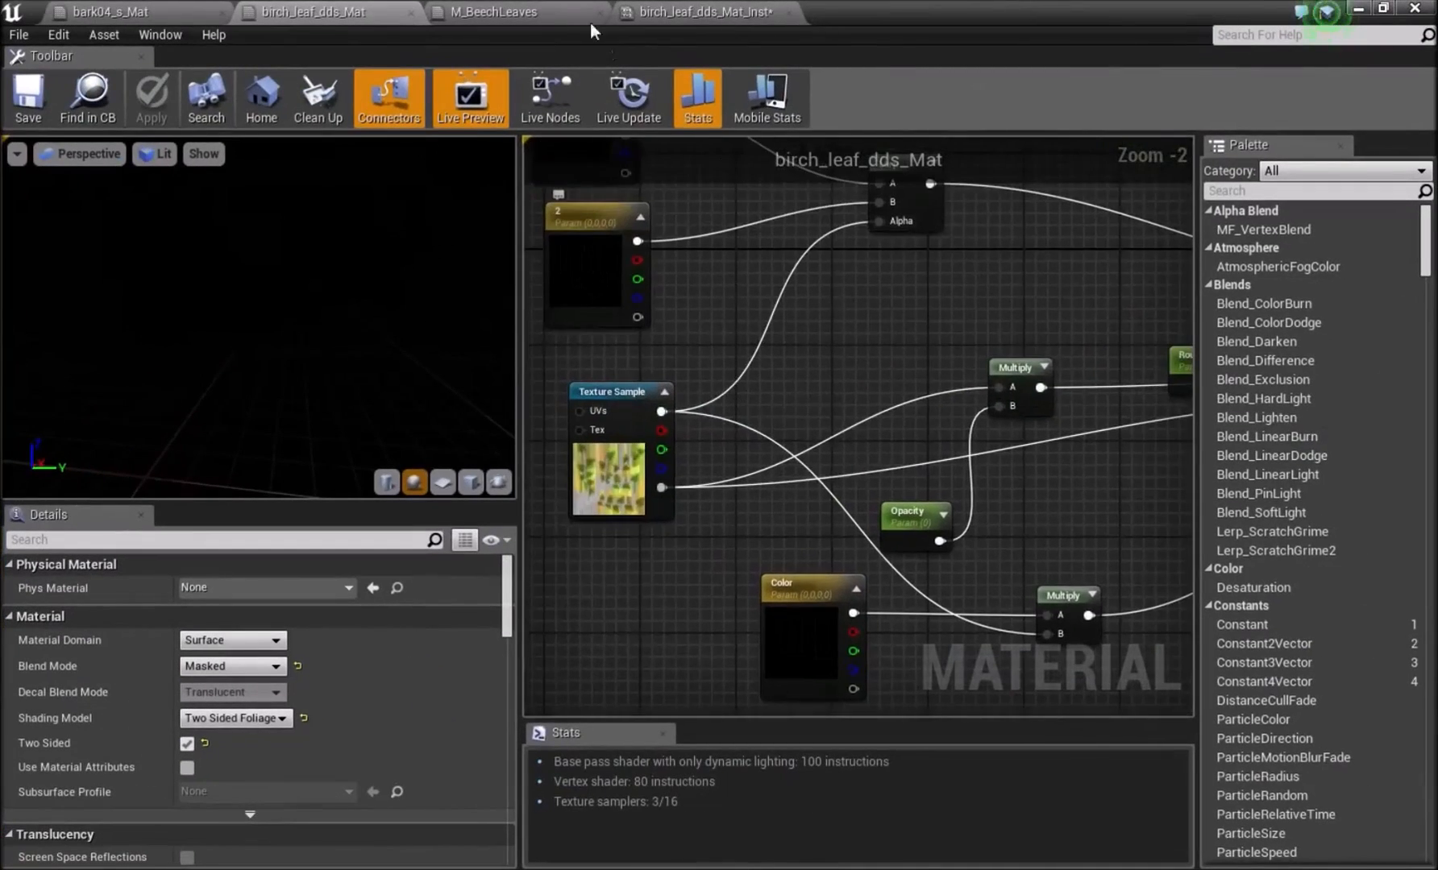
{"action": "left_click_drag", "start_coordinate": [661, 411], "coordinate": [1076, 278]}
{"action": "right_click_drag", "start_coordinate": [600, 179], "coordinate": [962, 345]}
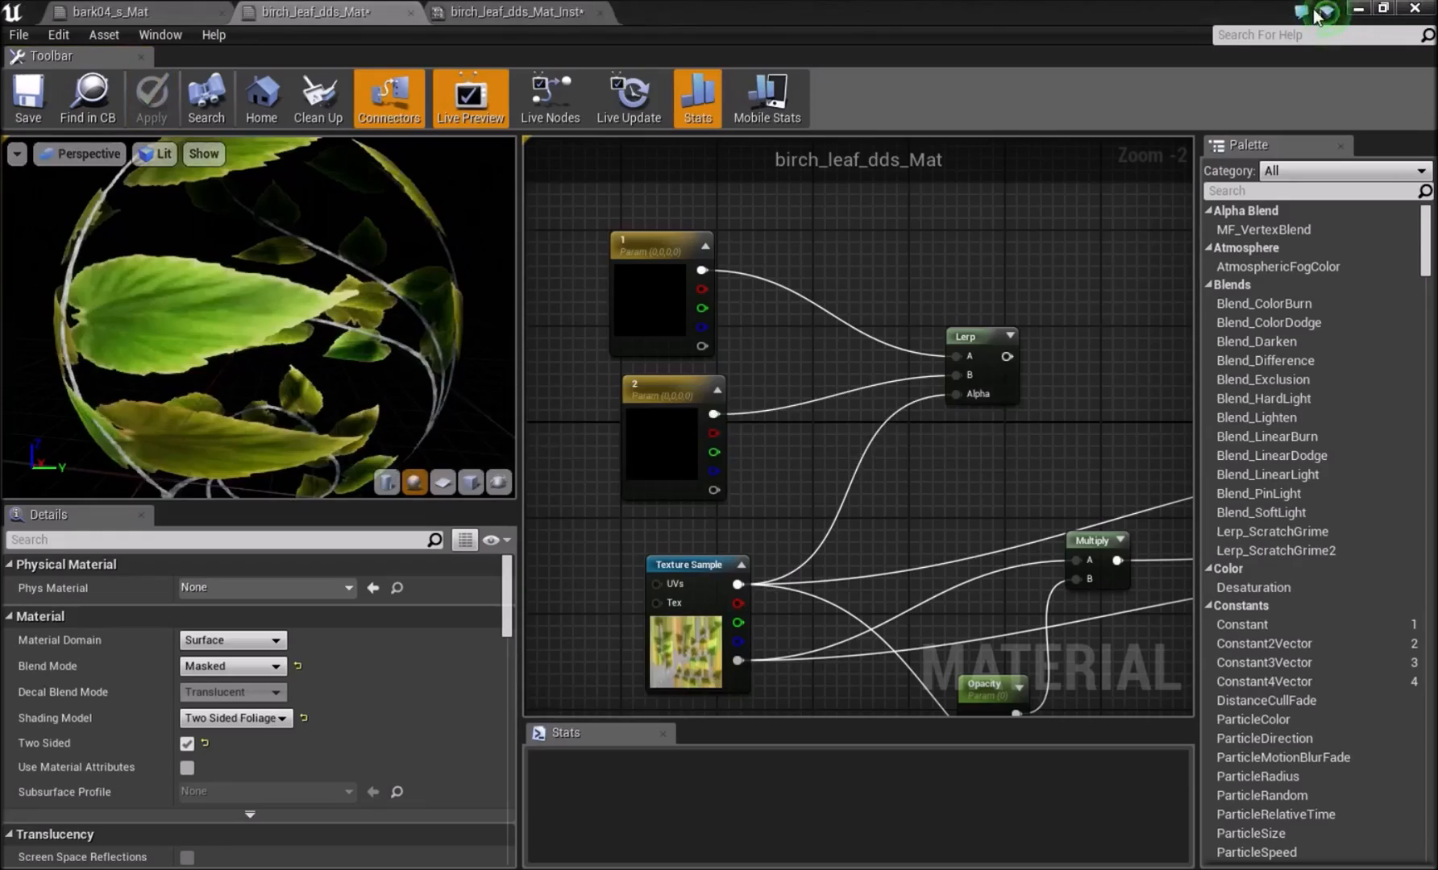
Return to birch_leaf_dds_Mat_Inst beside the viewport and set its Color to a pale yellow-green of R 0.639, G 0.68, B 0.277.
{"action": "left_click_drag", "start_coordinate": [1055, 17], "coordinate": [1258, 120]}
{"action": "left_click", "coordinate": [1301, 126]}
{"action": "right_click_drag", "start_coordinate": [718, 304], "coordinate": [718, 310]}
{"action": "right_click_drag", "start_coordinate": [635, 525], "coordinate": [653, 556]}
{"action": "left_click", "coordinate": [1231, 330]}
{"action": "left_click_drag", "start_coordinate": [966, 503], "coordinate": [943, 556]}
{"action": "left_click_drag", "start_coordinate": [1090, 499], "coordinate": [1091, 477]}
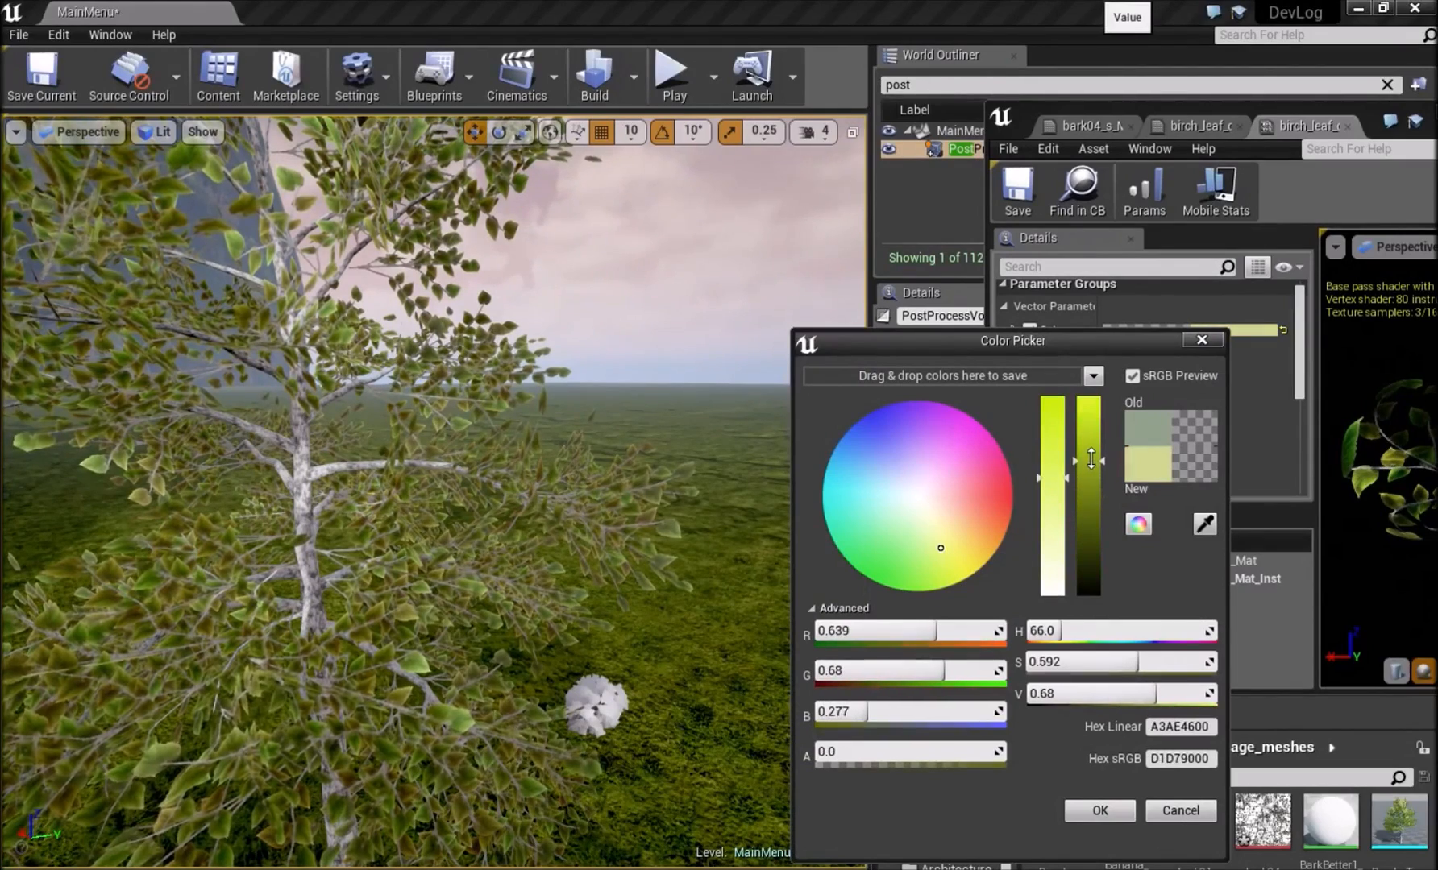
{"action": "left_click", "coordinate": [1105, 814]}
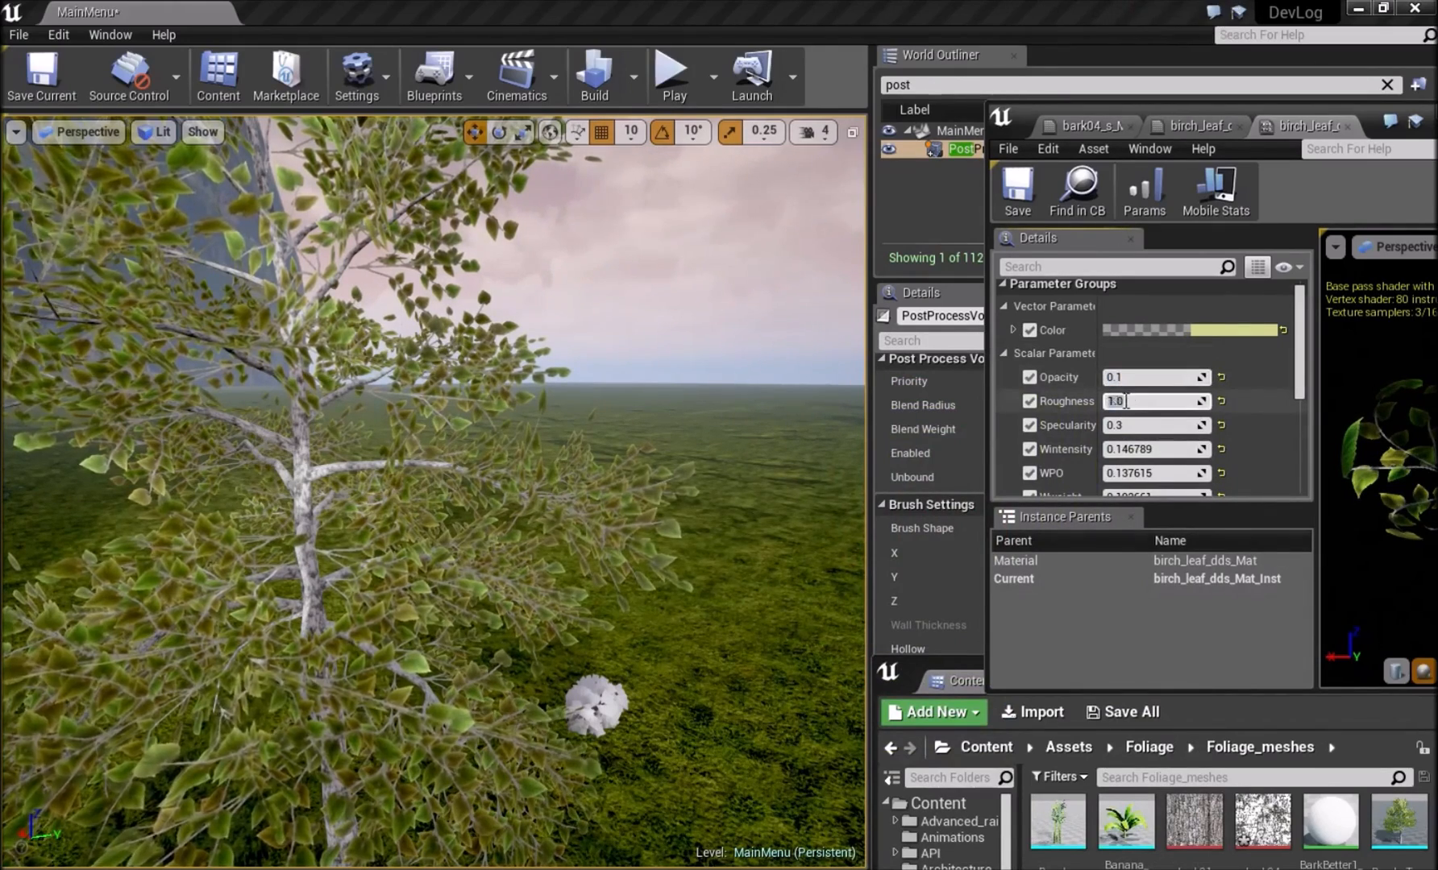
Try a Roughness of 0.3 on the leaf material instance and view the whole birch.
{"action": "type", "text": "0.3"}
{"action": "key", "text": "Return"}
{"action": "right_click_drag", "start_coordinate": [270, 315], "coordinate": [347, 295]}
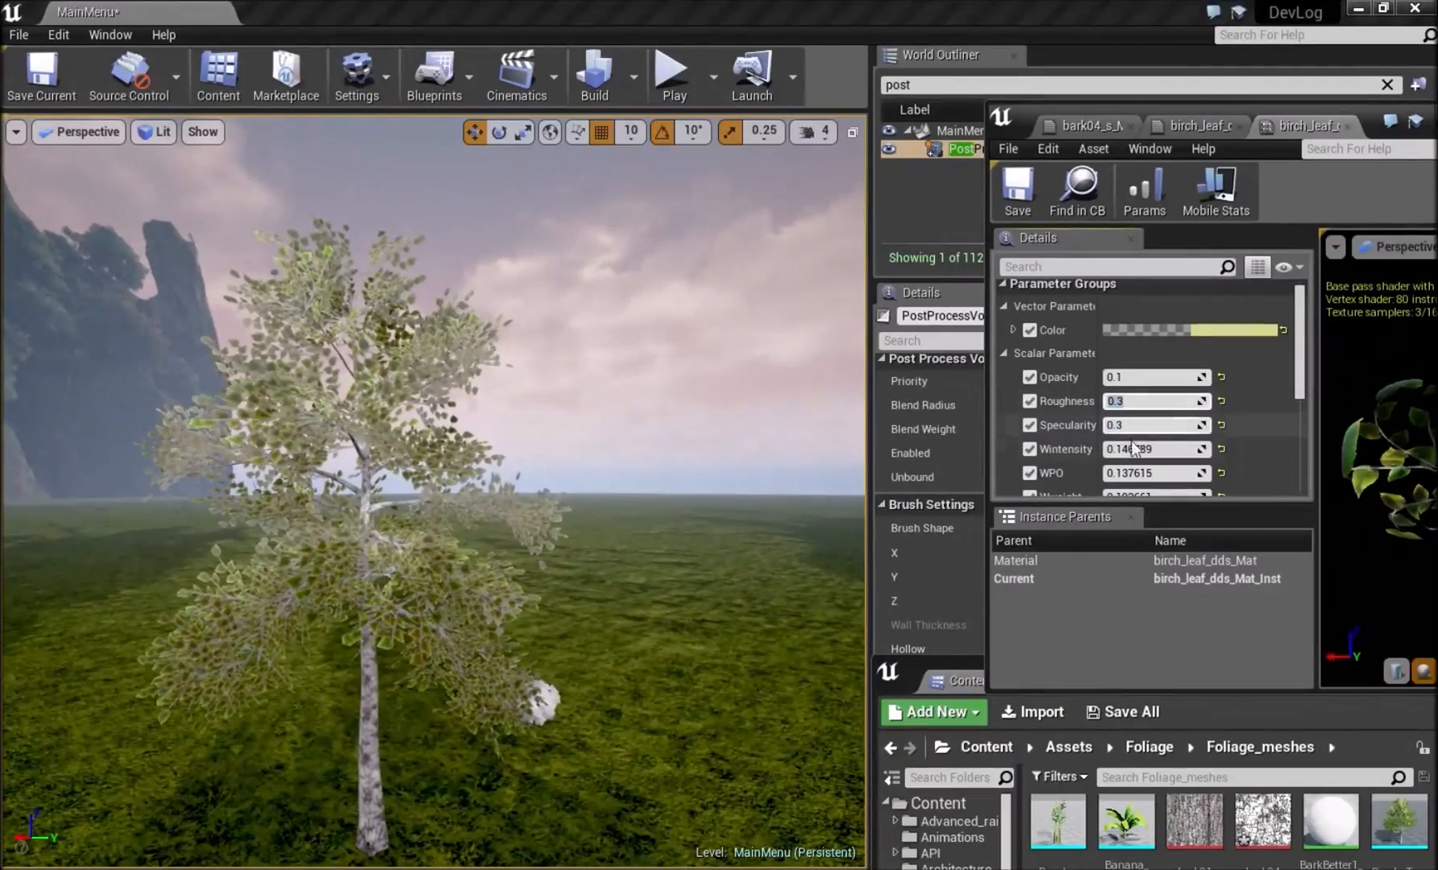
Examine the birch's leaves and bark from several distances and angles against the other trees in the level.
{"action": "right_click_drag", "start_coordinate": [637, 476], "coordinate": [313, 423]}
{"action": "key", "text": "w"}
{"action": "key", "text": "s"}
{"action": "key", "text": "w"}
{"action": "key", "text": "s"}
{"action": "key", "text": "w"}
{"action": "key", "text": "s"}
{"action": "key", "text": "w"}
{"action": "key", "text": "s"}
{"action": "key", "text": "s"}
{"action": "key", "text": "w"}
{"action": "key", "text": "s"}
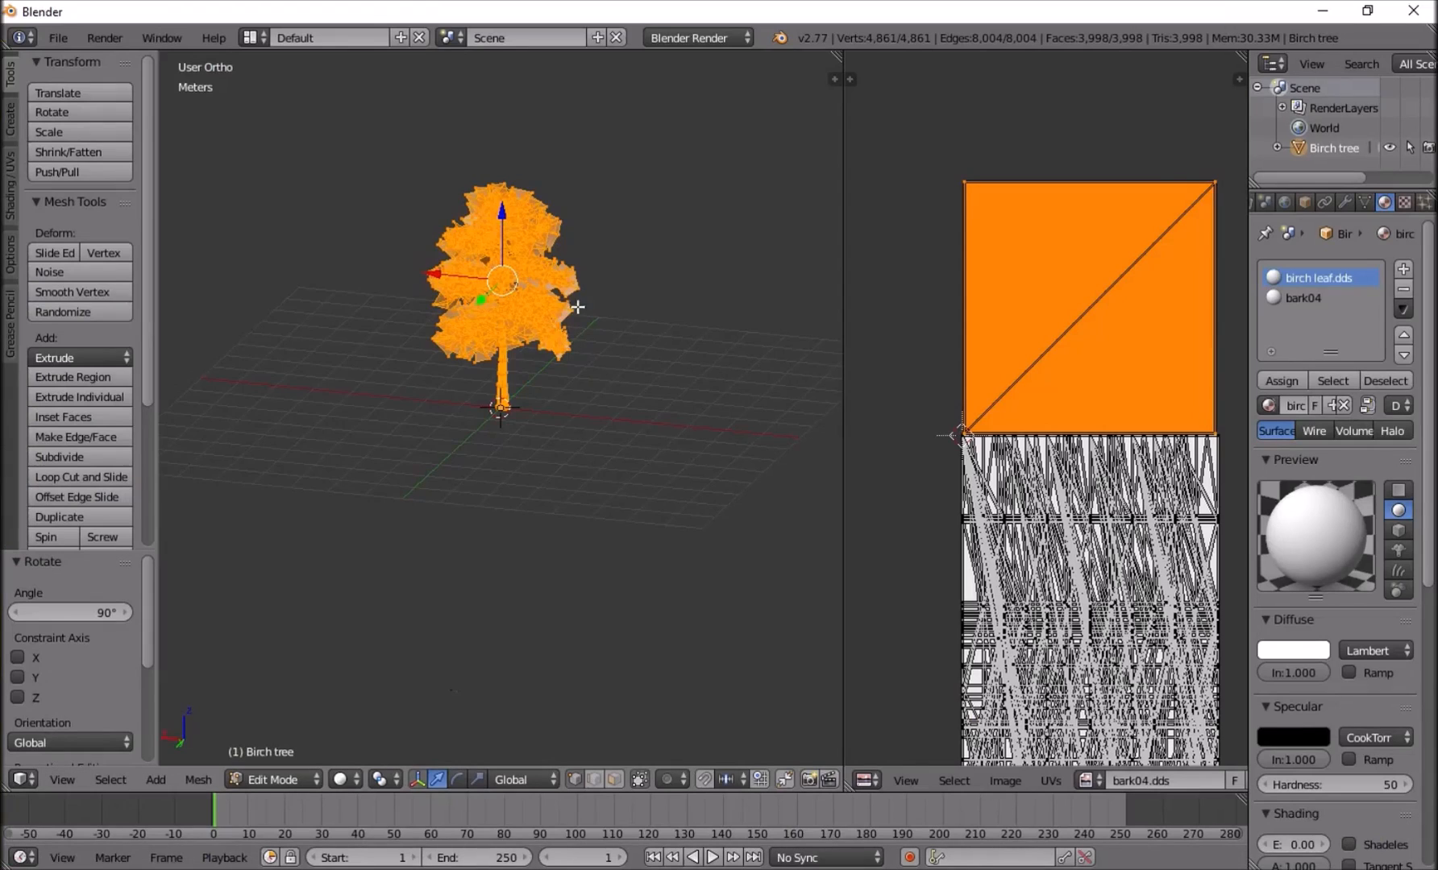
Switch to Blender, add a plane mesh beside the birch, and rotate it 90° about X in front view.
{"action": "middle_click_drag", "start_coordinate": [532, 242], "coordinate": [613, 316]}
{"action": "key", "text": "Tab"}
{"action": "key", "text": "shift+a"}
{"action": "left_click", "coordinate": [614, 245]}
{"action": "key", "text": "KP_1"}
{"action": "key", "text": "r"}
{"action": "type", "text": "x"}
{"action": "type", "text": "90"}
{"action": "key", "text": "Return"}
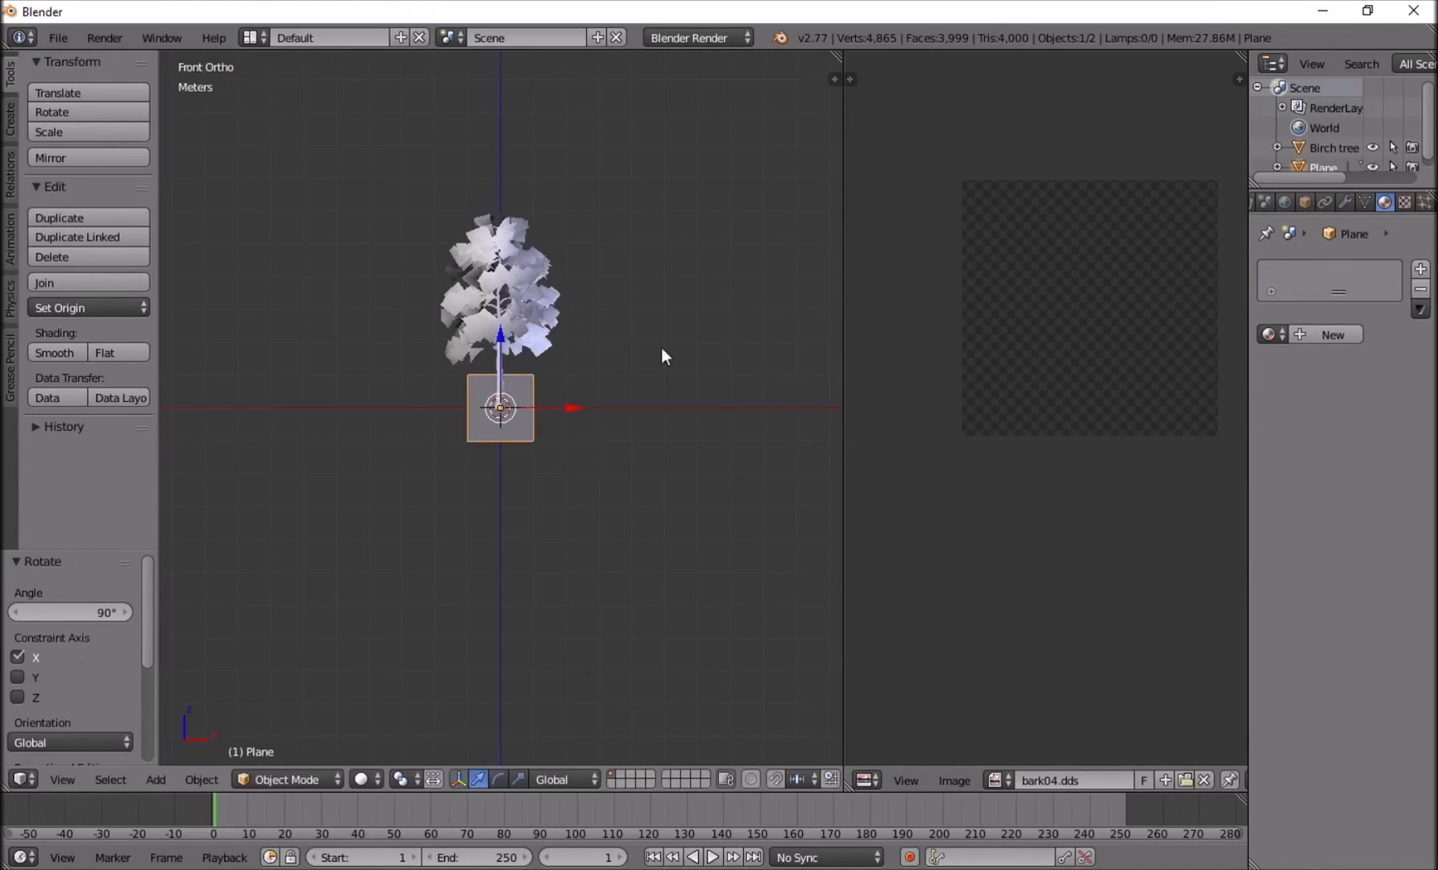
Raise the plane until its lower edge meets the trunk base and set its origin to the 3D cursor.
{"action": "scroll", "coordinate": [542, 315], "scroll_direction": "up", "scroll_amount": 3}
{"action": "left_click_drag", "start_coordinate": [502, 339], "coordinate": [508, 278]}
{"action": "key", "text": "shift+ctrl+alt+c"}
{"action": "left_click", "coordinate": [504, 278]}
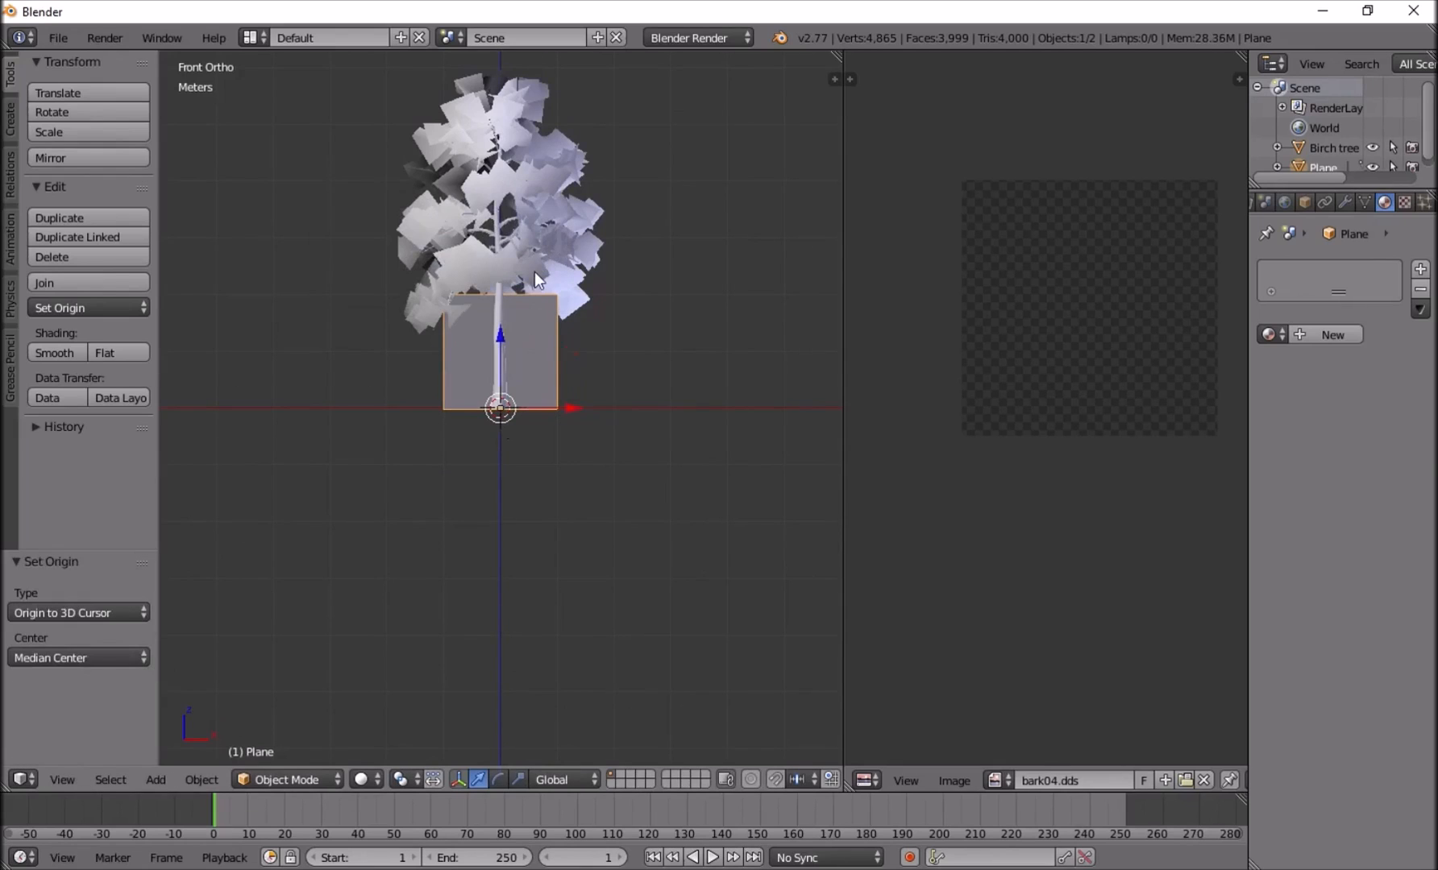
Scale the plane about 3.03 along Z and 2.0 along X to cover the whole birch.
{"action": "key", "text": "s"}
{"action": "key", "text": "z"}
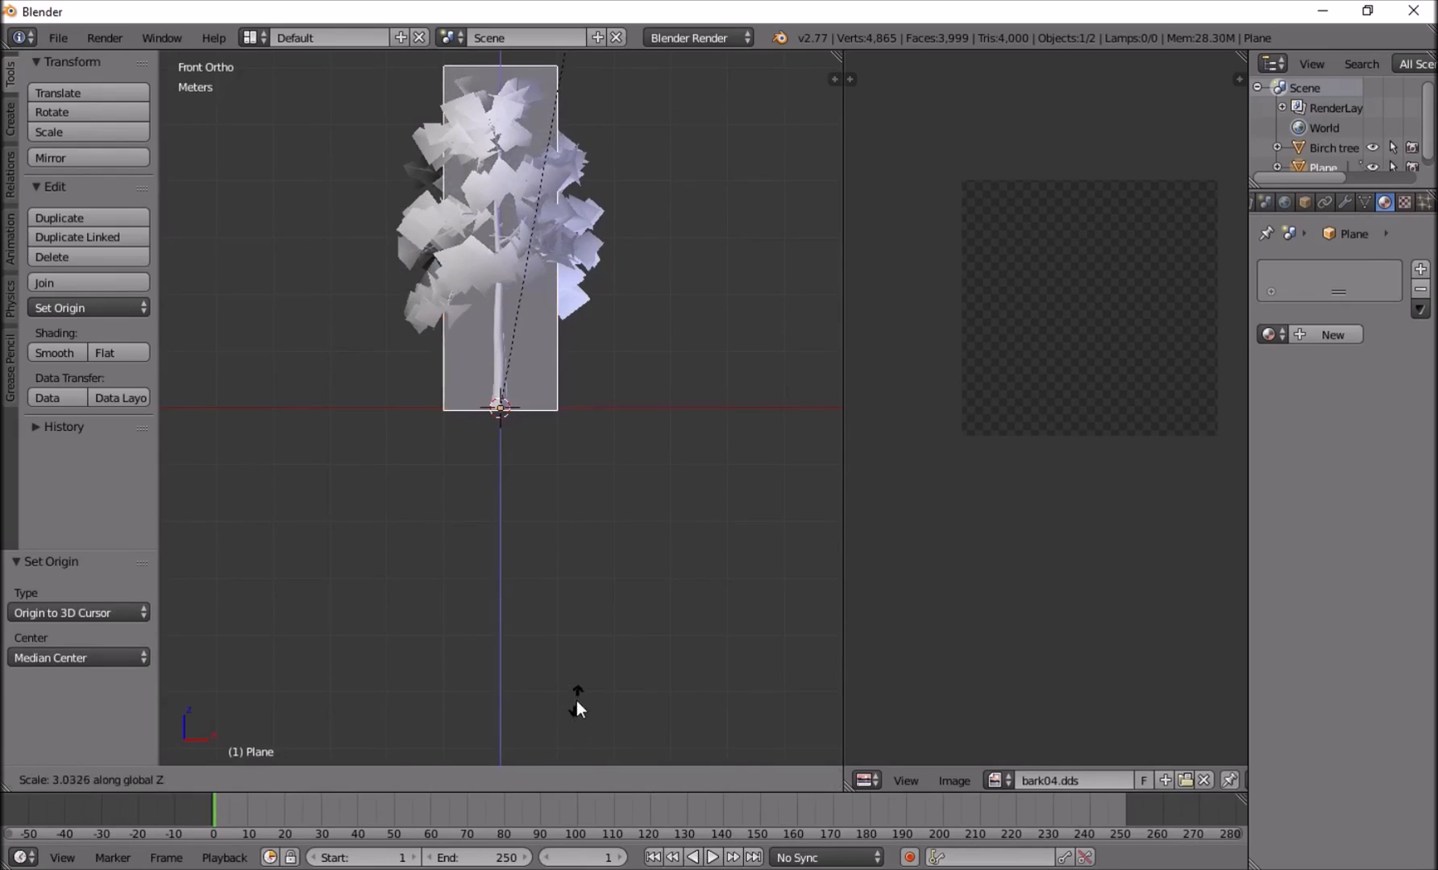
{"action": "left_click", "coordinate": [576, 699]}
{"action": "key", "text": "s"}
{"action": "key", "text": "x"}
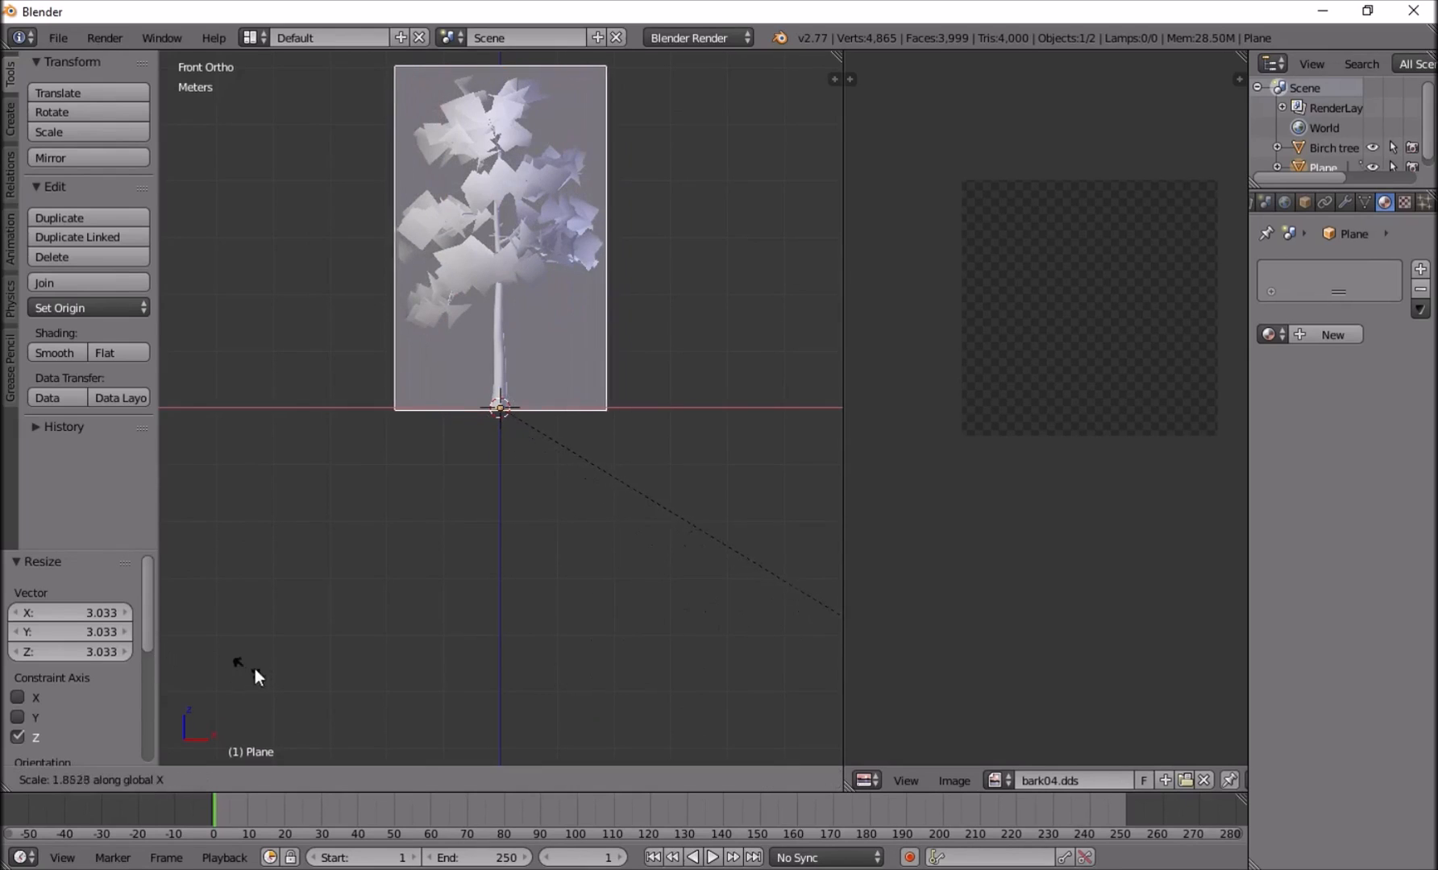
{"action": "left_click", "coordinate": [294, 666]}
Make a linked duplicate of the plane in place and rotate it 90° about Z to form a cross.
{"action": "middle_click_drag", "start_coordinate": [590, 356], "coordinate": [639, 331]}
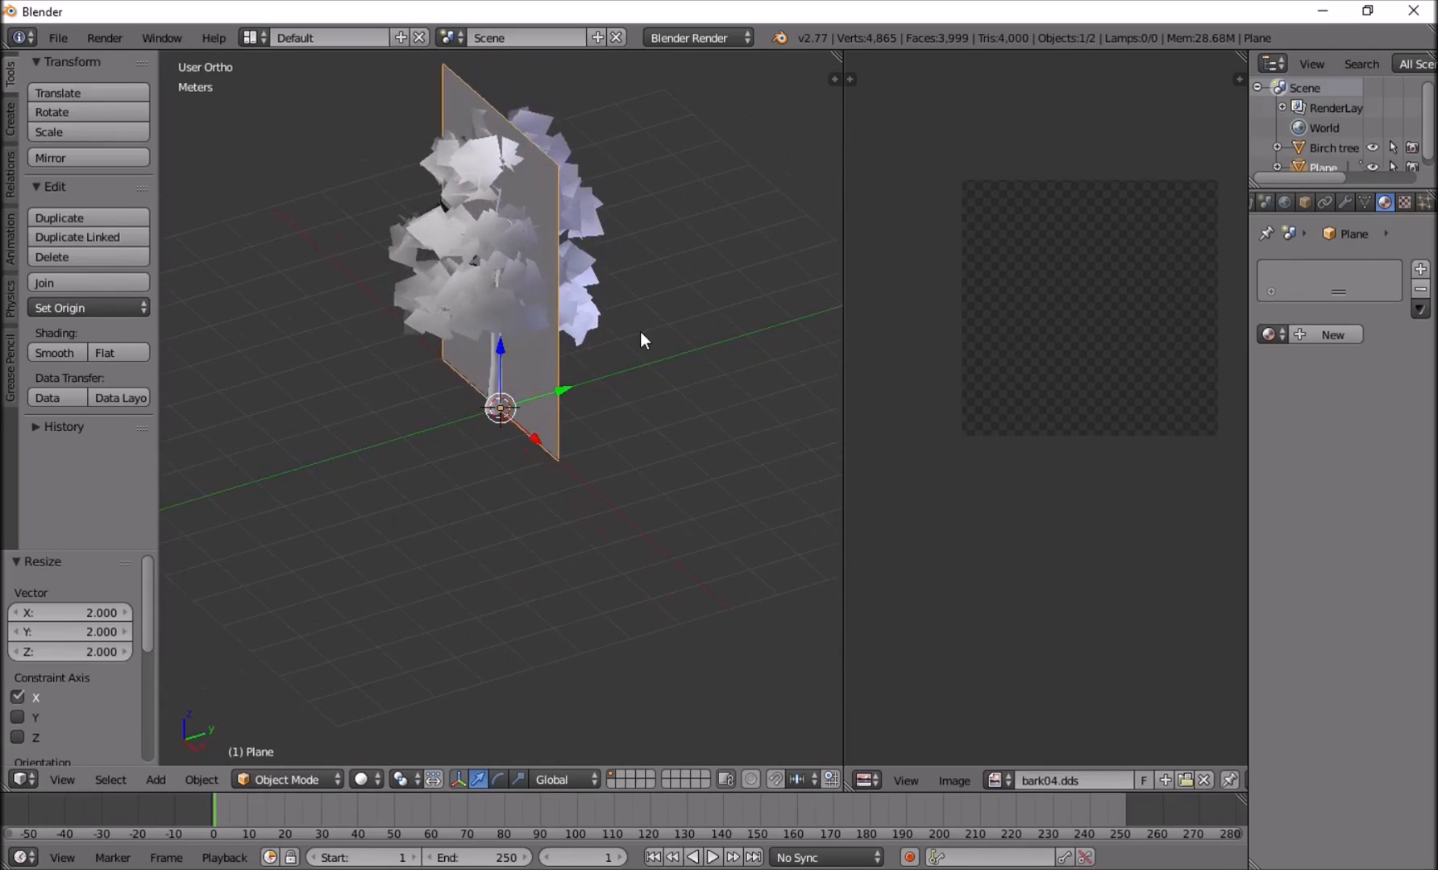
{"action": "key", "text": "alt+d"}
{"action": "right_click", "coordinate": [639, 331]}
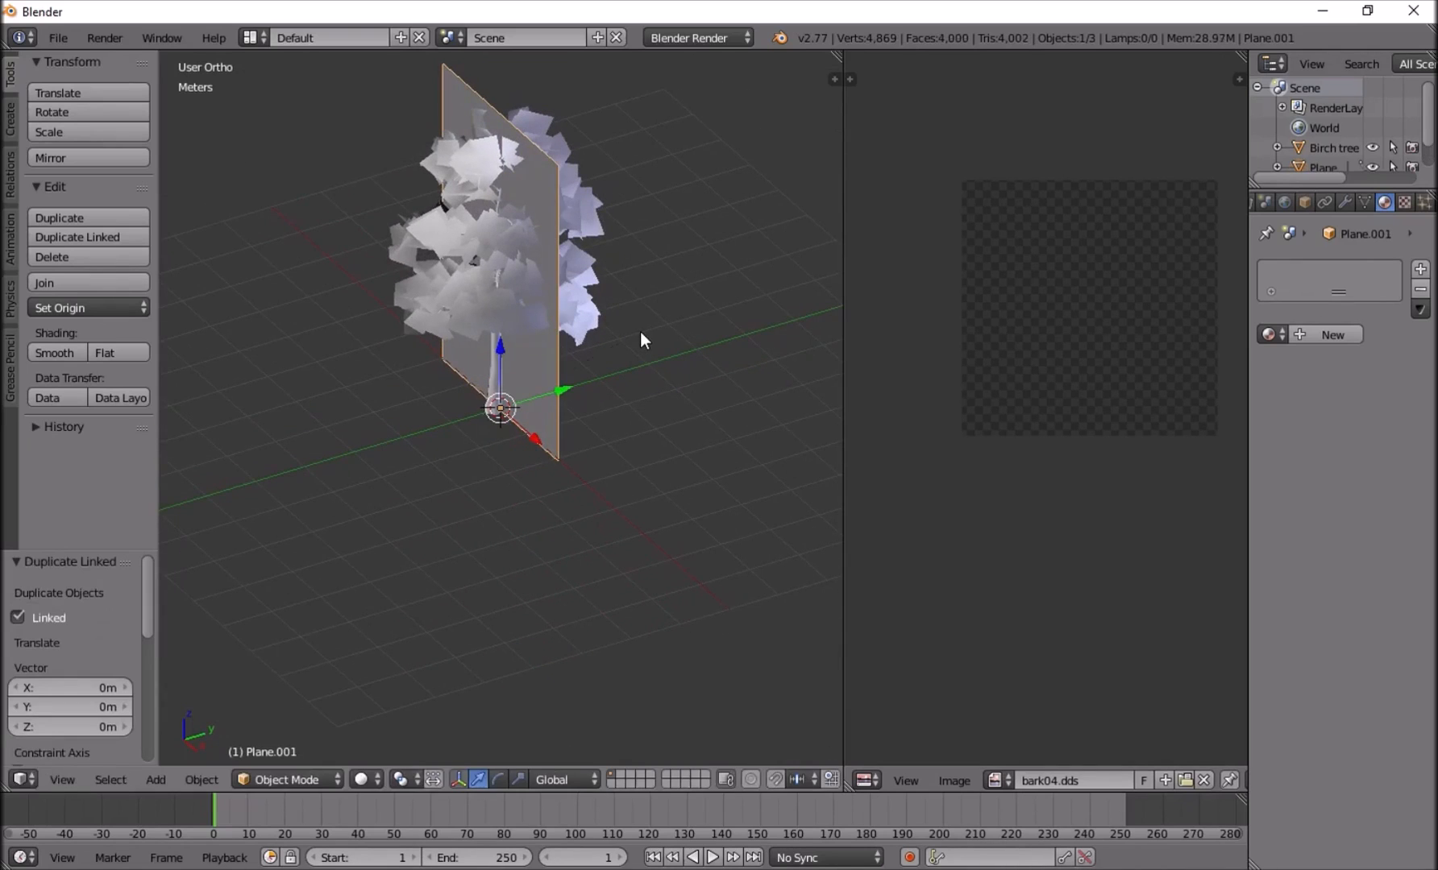
{"action": "type", "text": "rz90"}
{"action": "key", "text": "Return"}
Select the original plane and unwrap its UVs in Edit Mode.
{"action": "middle_click_drag", "start_coordinate": [641, 332], "coordinate": [601, 197]}
{"action": "key", "text": "a"}
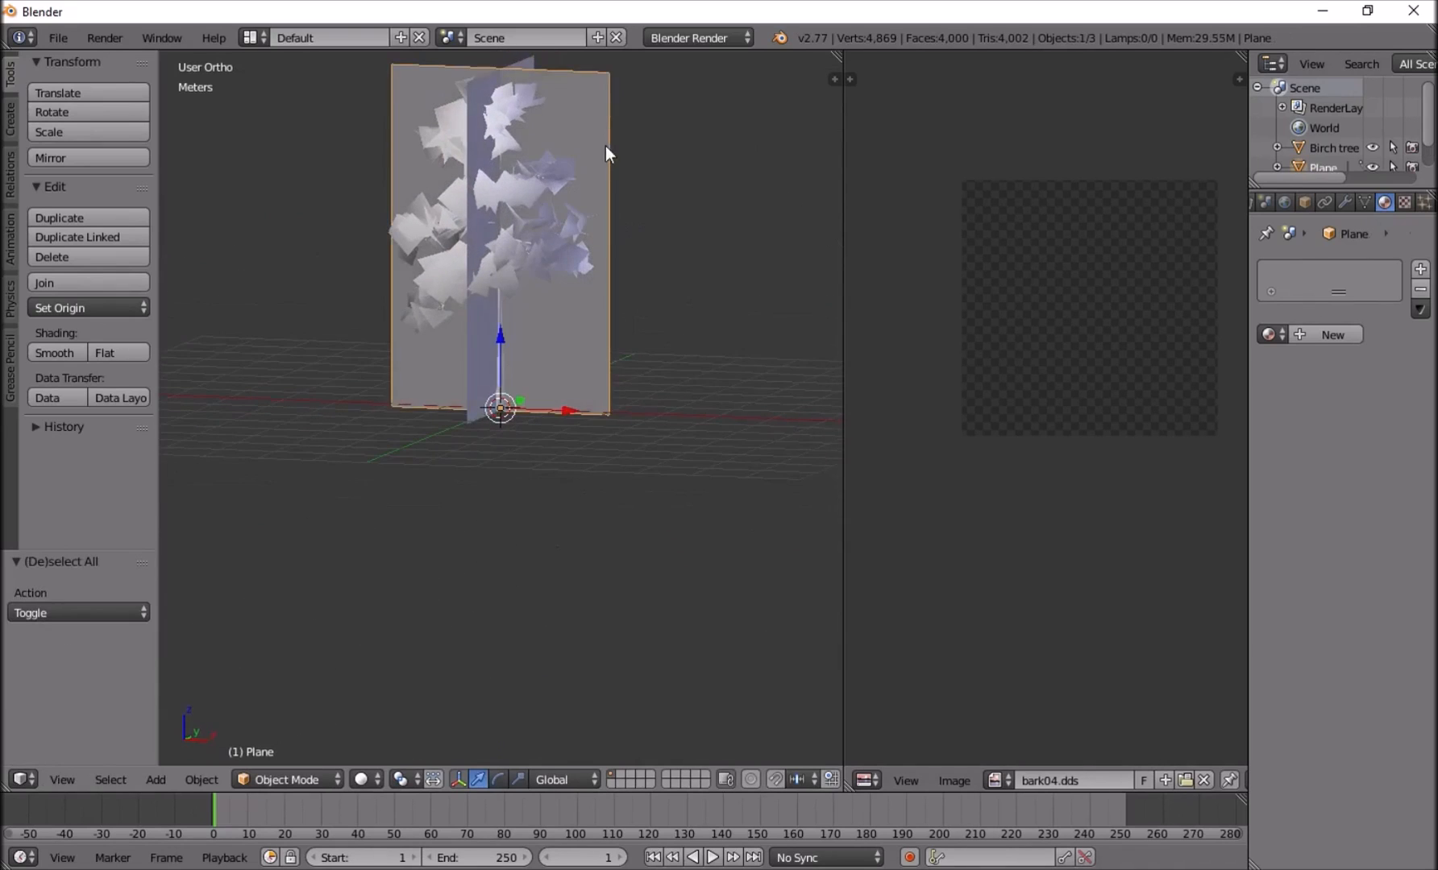
{"action": "middle_click_drag", "start_coordinate": [604, 143], "coordinate": [564, 179]}
{"action": "key", "text": "Tab"}
{"action": "key", "text": "u"}
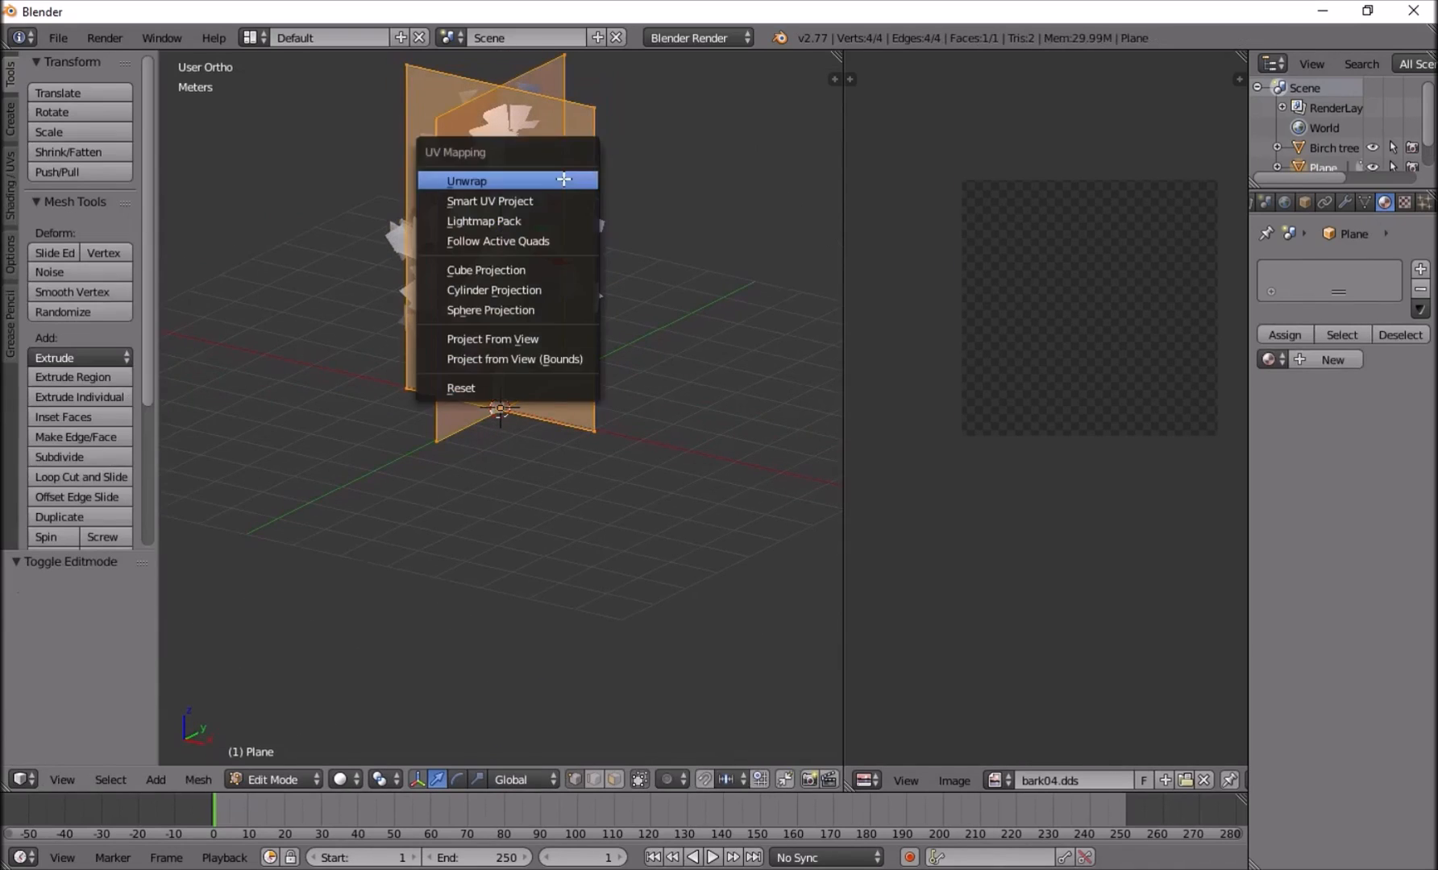
{"action": "left_click", "coordinate": [563, 179]}
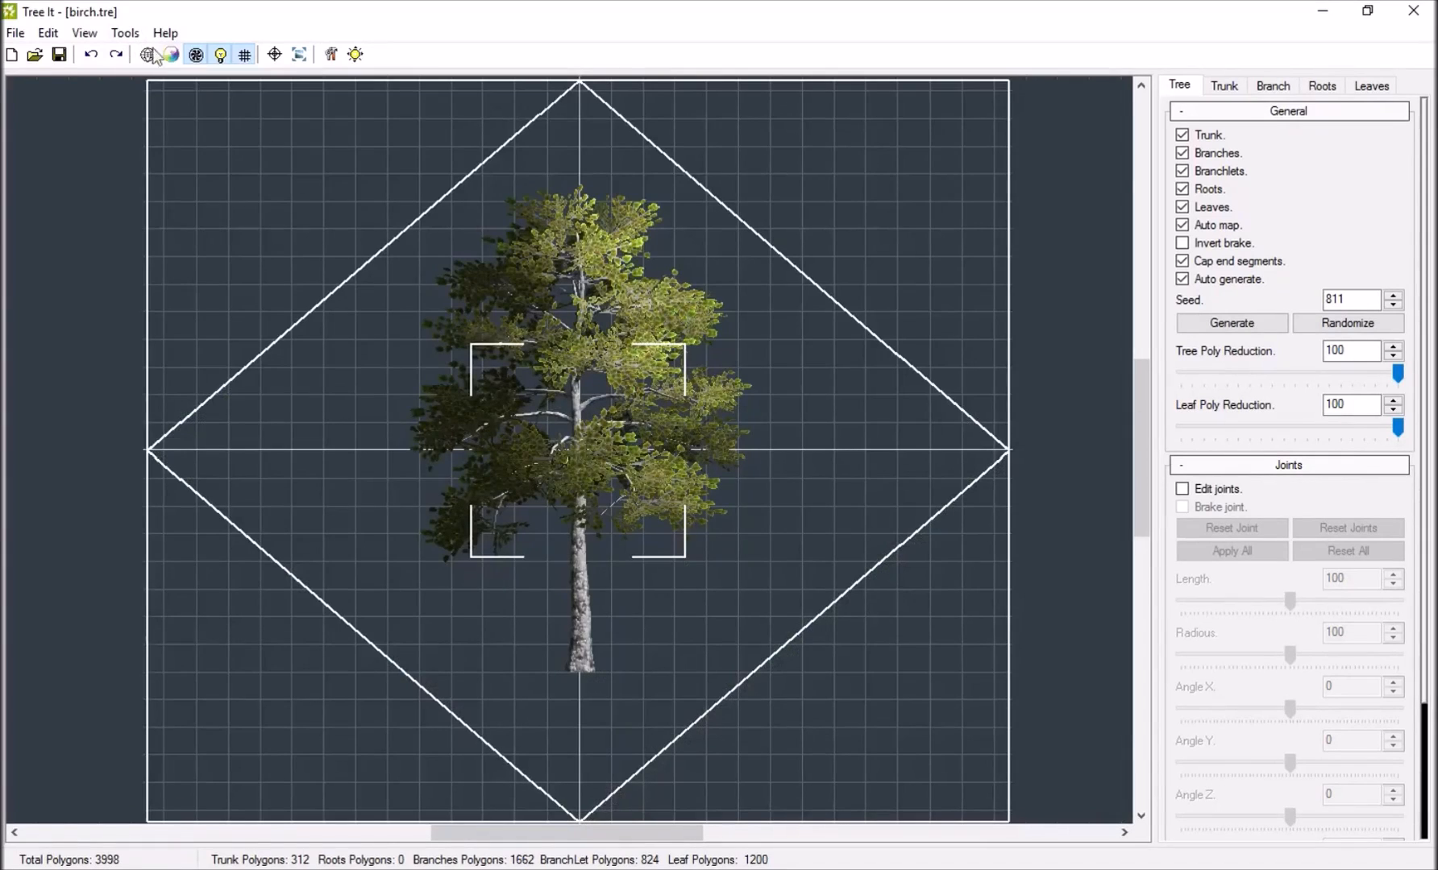
In Tree It, show the birch orthographically and preview its Render To Texture output with View alpha on and off.
{"action": "left_click", "coordinate": [84, 32]}
{"action": "left_click", "coordinate": [128, 180]}
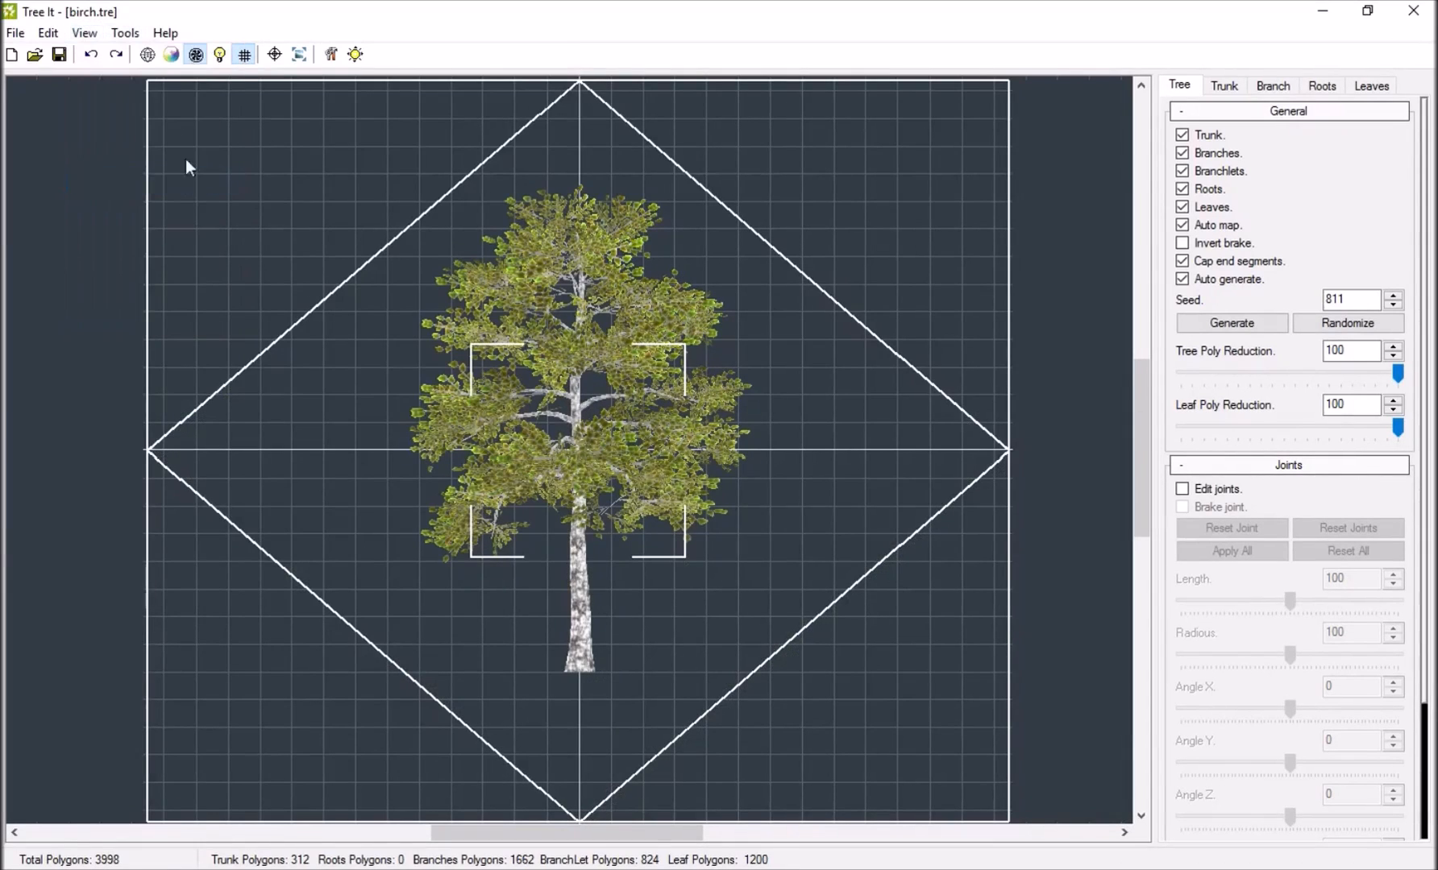
{"action": "left_click", "coordinate": [125, 33]}
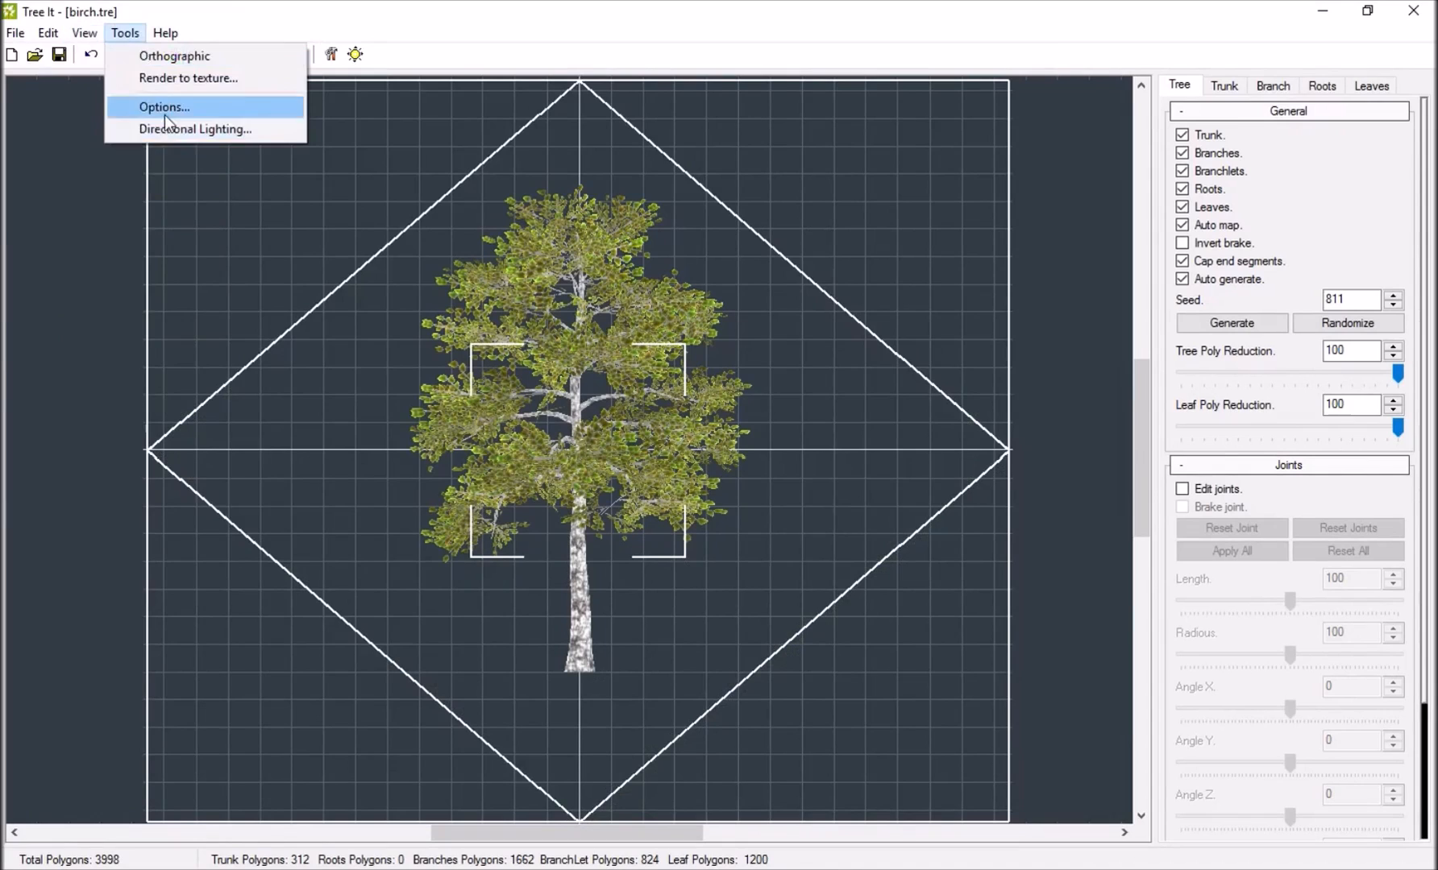
{"action": "left_click", "coordinate": [177, 78]}
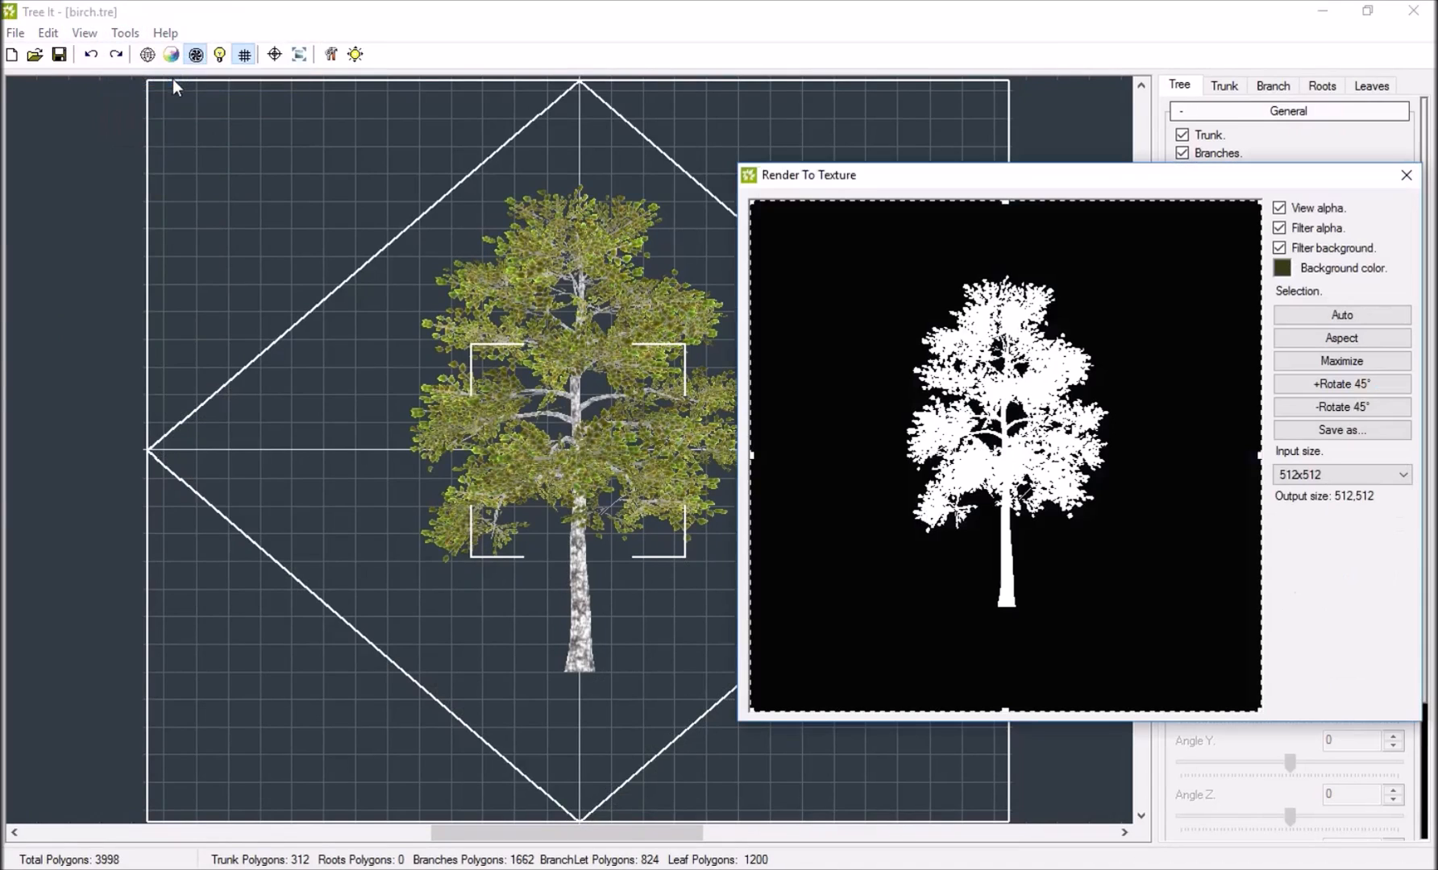
{"action": "left_click", "coordinate": [1286, 205]}
{"action": "left_click", "coordinate": [1286, 205]}
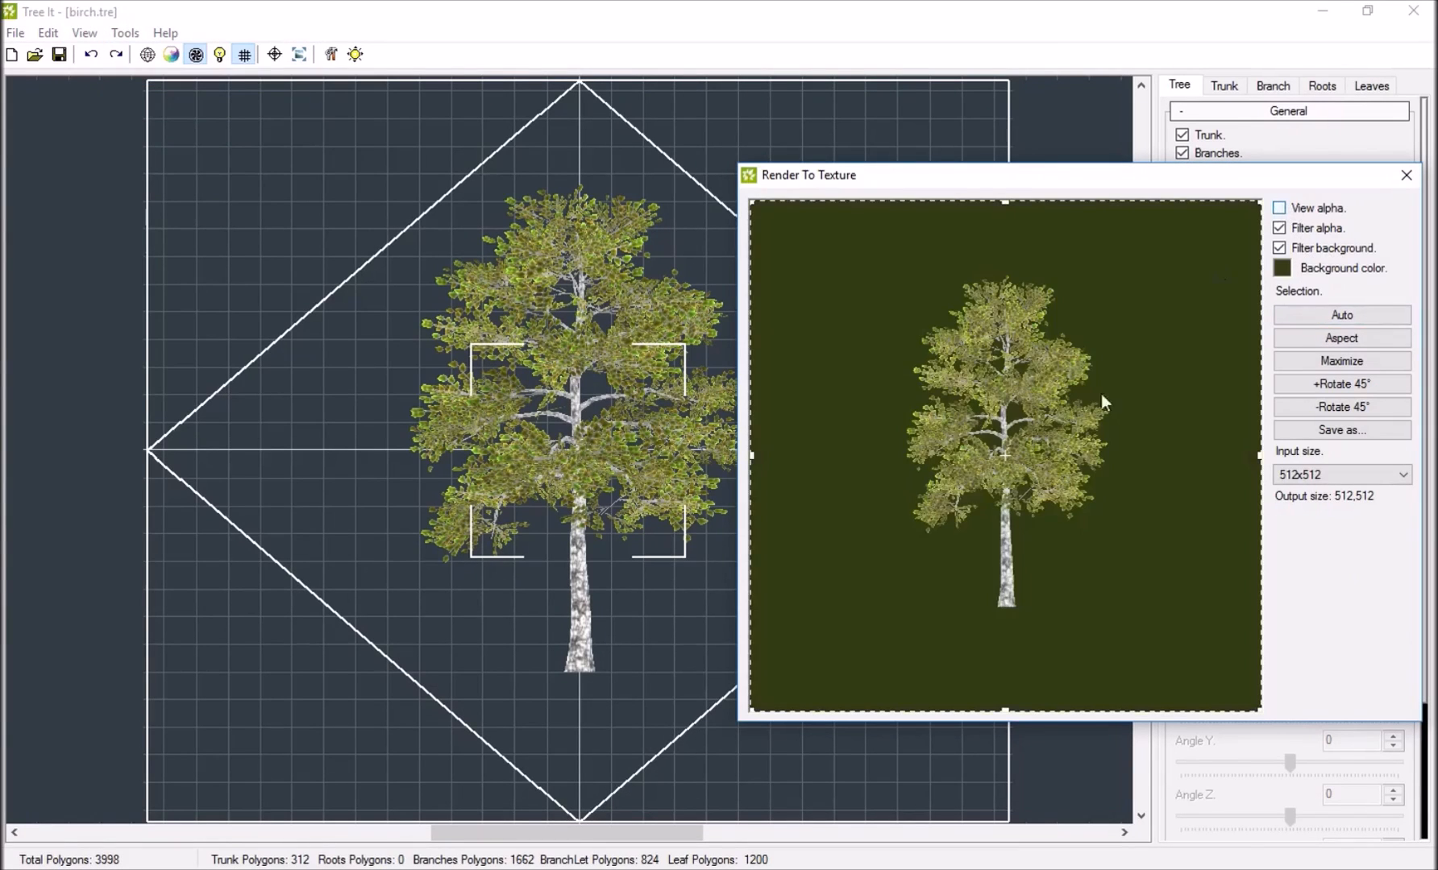
{"action": "left_click", "coordinate": [1280, 208]}
{"action": "left_click", "coordinate": [1405, 176]}
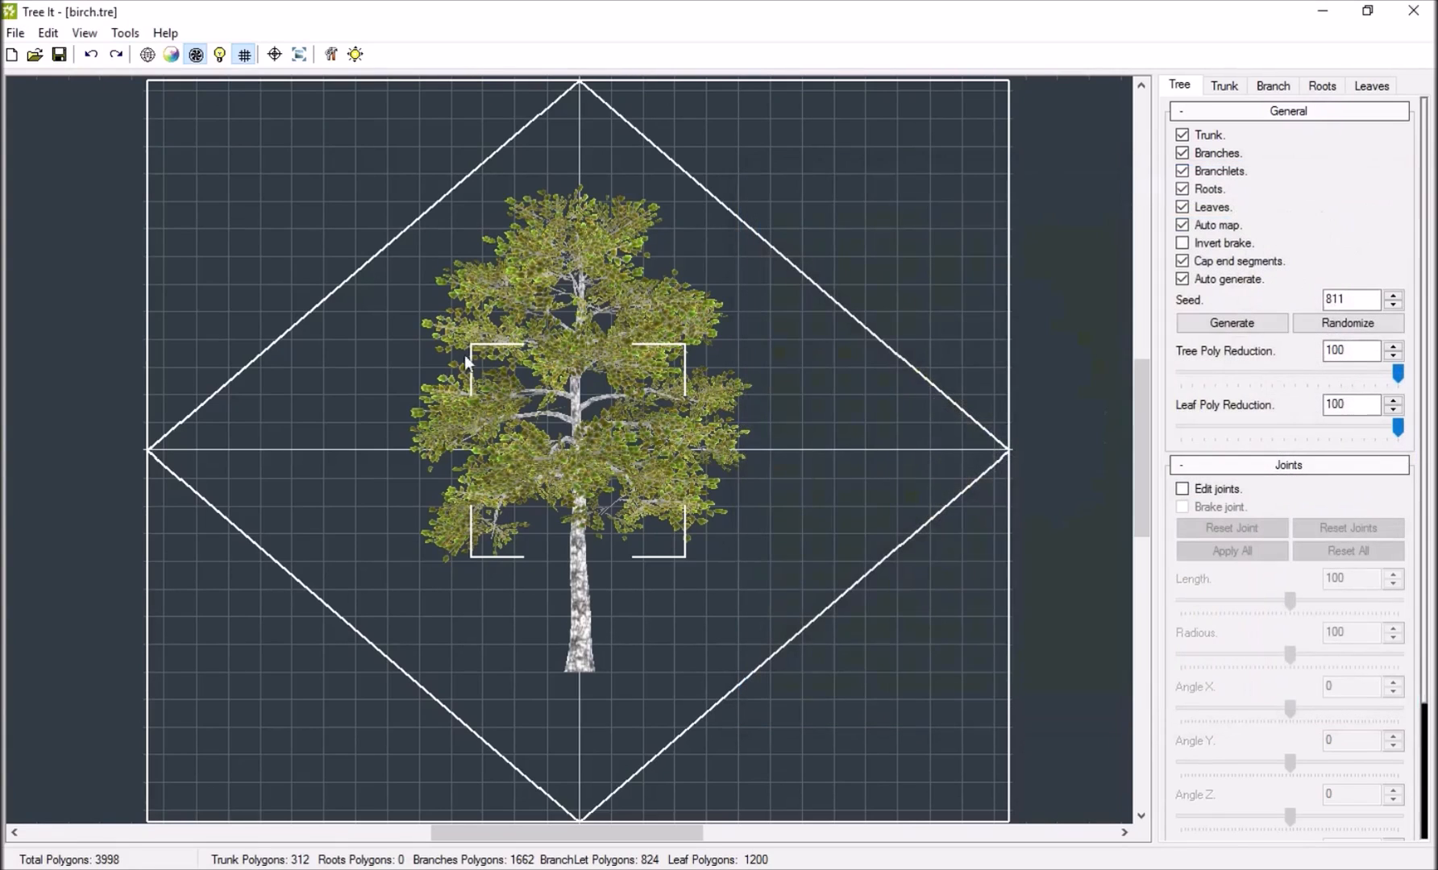
Switch to Unreal Editor, enlarge the Content Browser, and open the Beech_Tree static mesh in a maximized editor.
{"action": "left_click", "coordinate": [867, 798]}
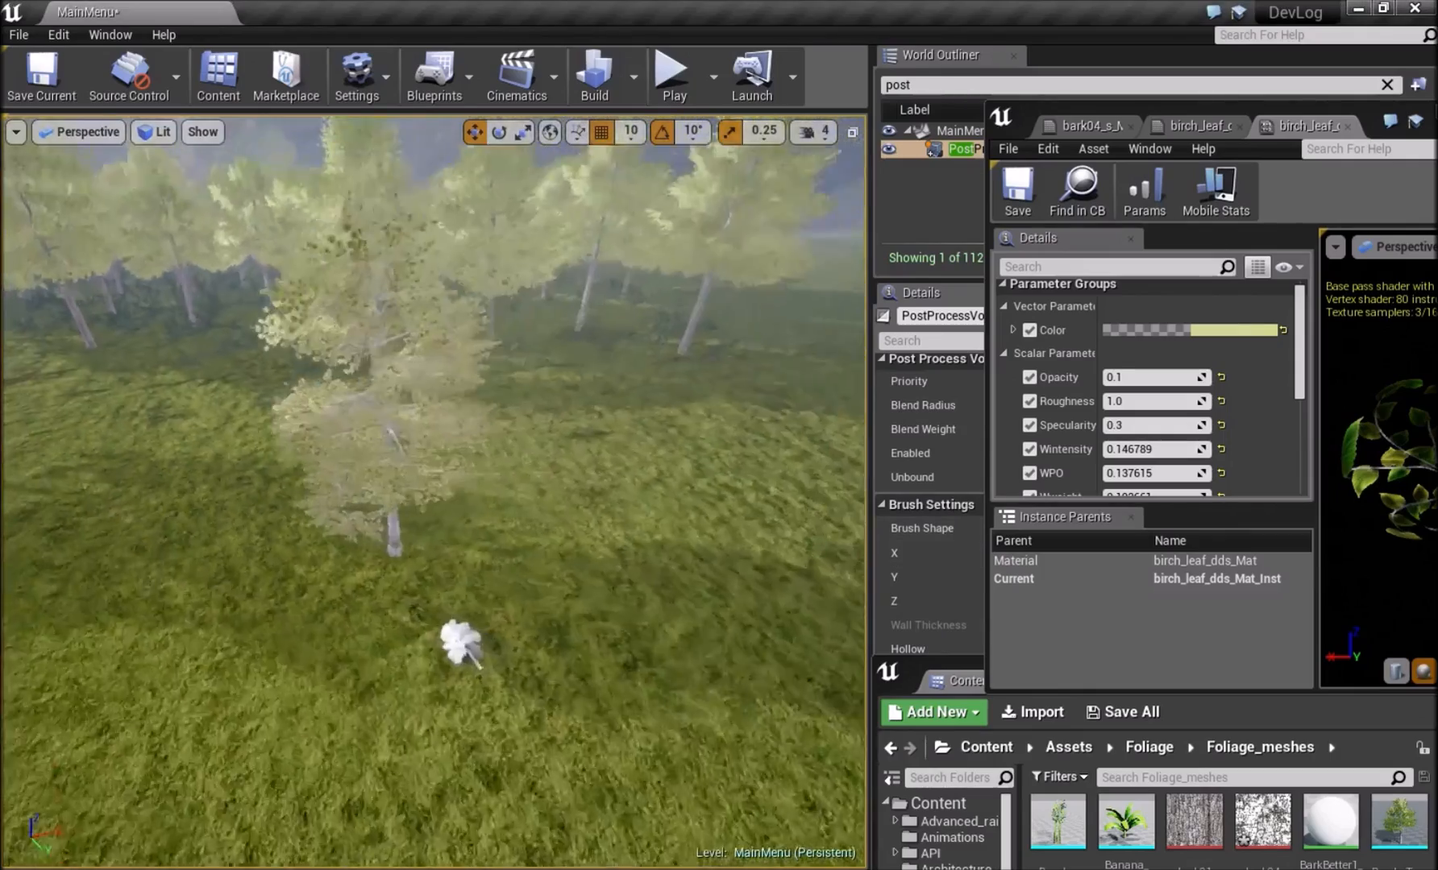
{"action": "right_click_drag", "start_coordinate": [659, 494], "coordinate": [660, 494]}
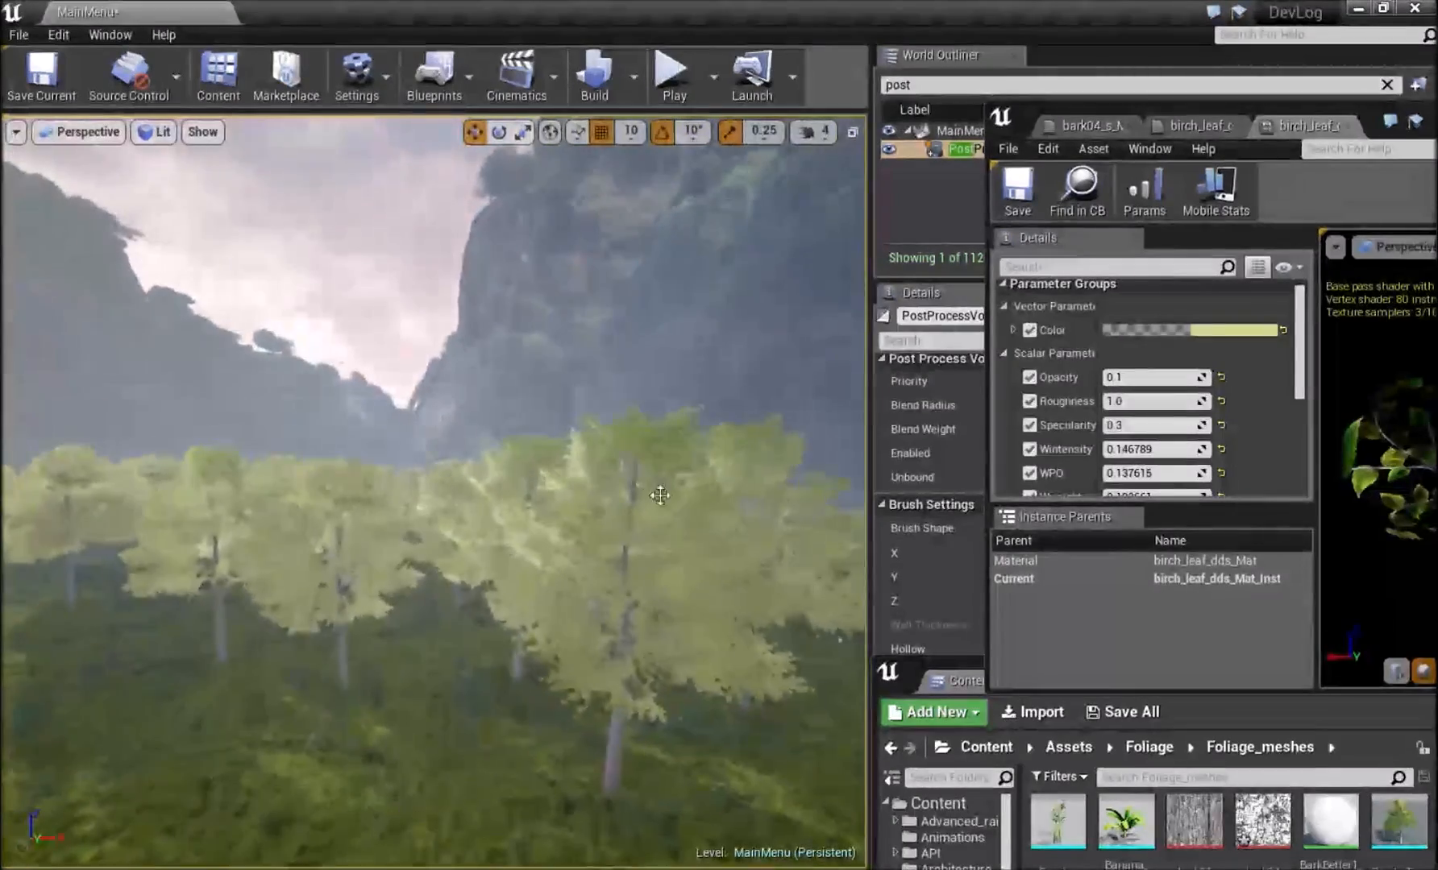
{"action": "left_click", "coordinate": [659, 494]}
{"action": "right_click_drag", "start_coordinate": [145, 451], "coordinate": [209, 451]}
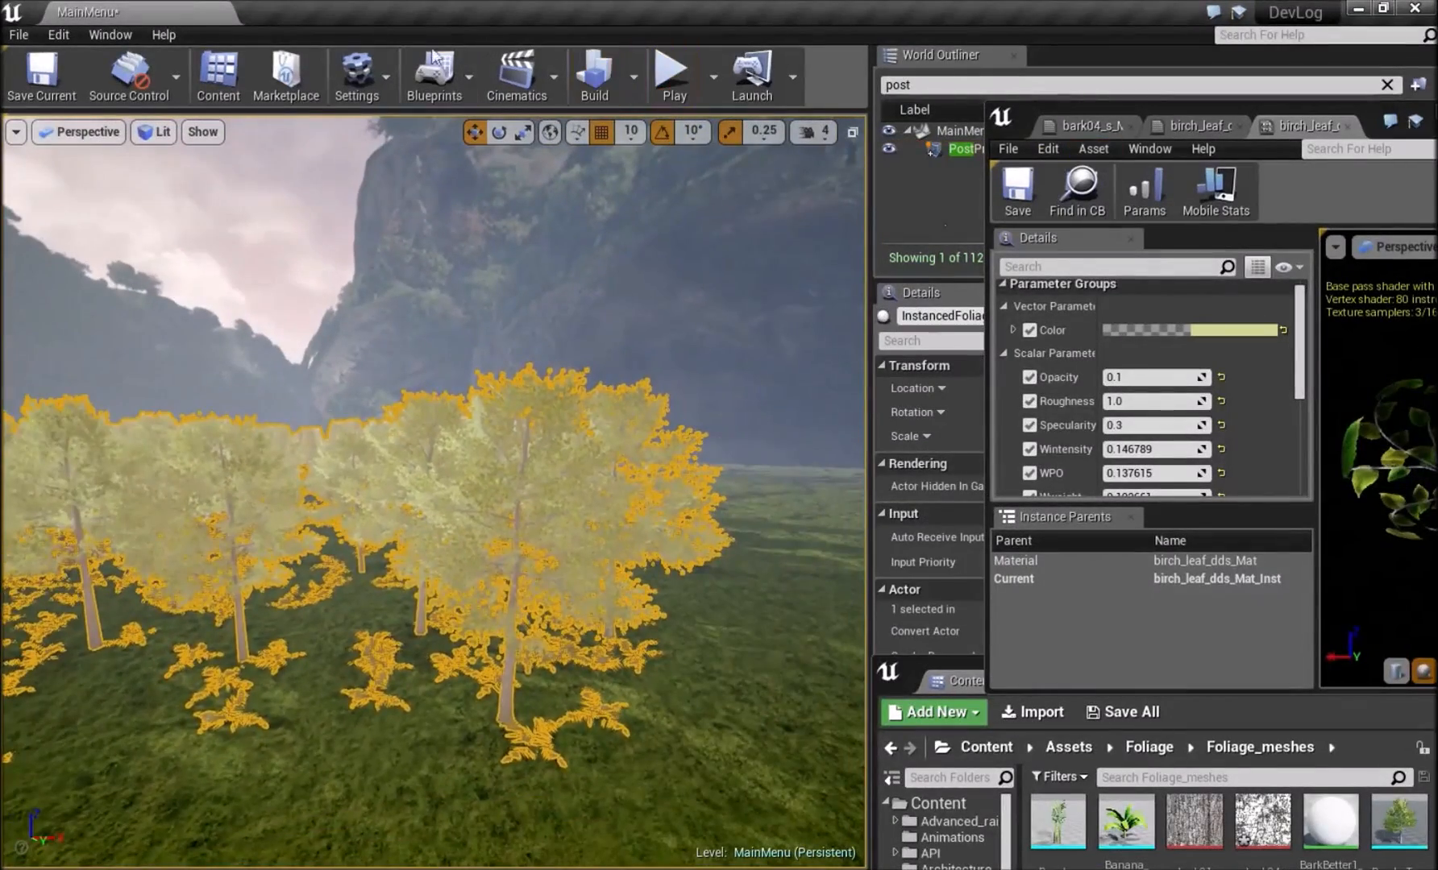
{"action": "left_click", "coordinate": [217, 77]}
{"action": "left_click_drag", "start_coordinate": [1220, 673], "coordinate": [895, 383]}
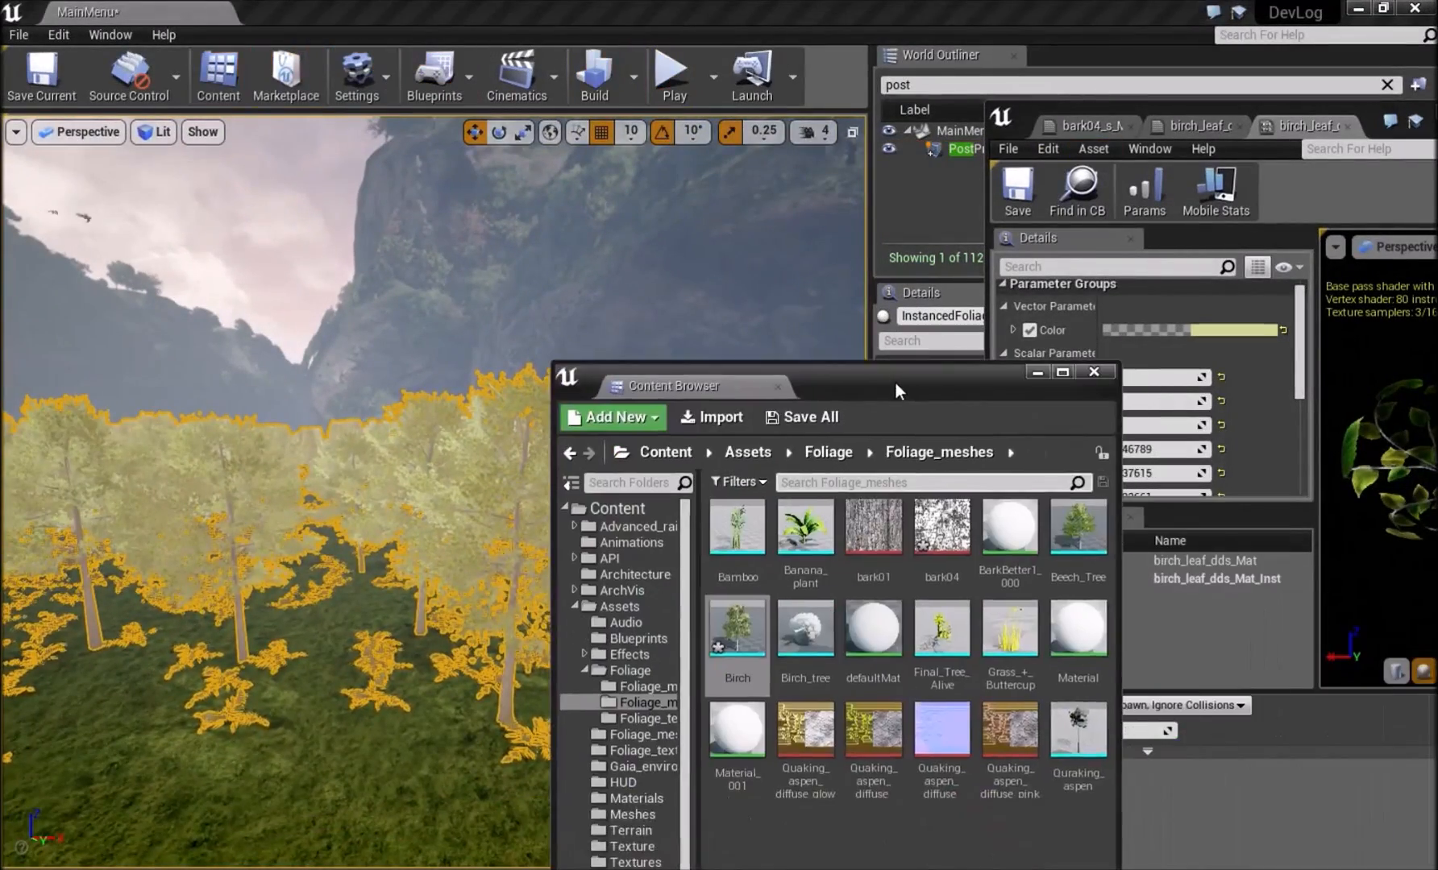
{"action": "double_click", "coordinate": [896, 382]}
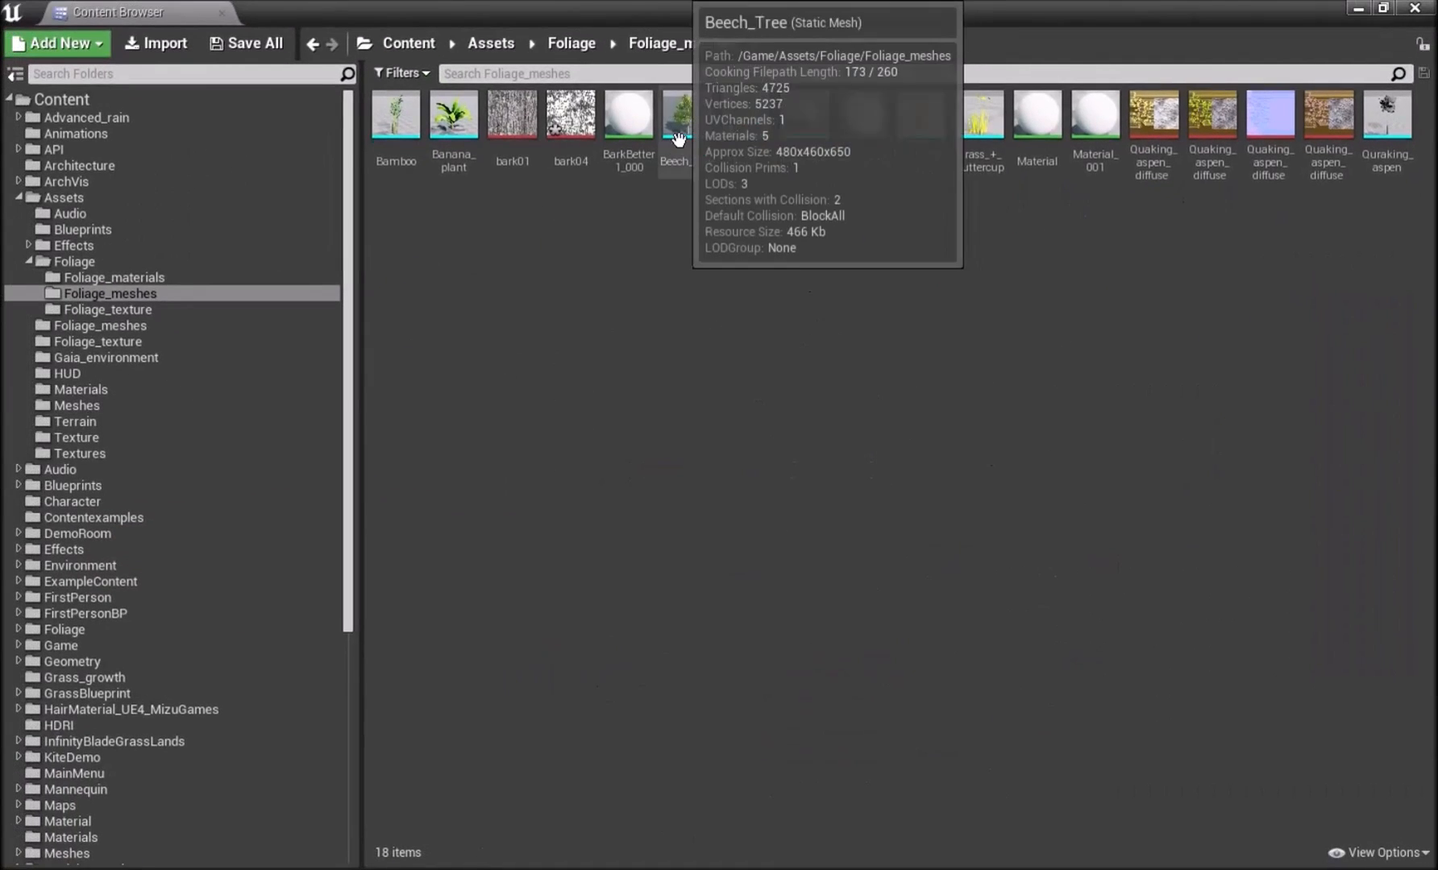
{"action": "double_click", "coordinate": [685, 138]}
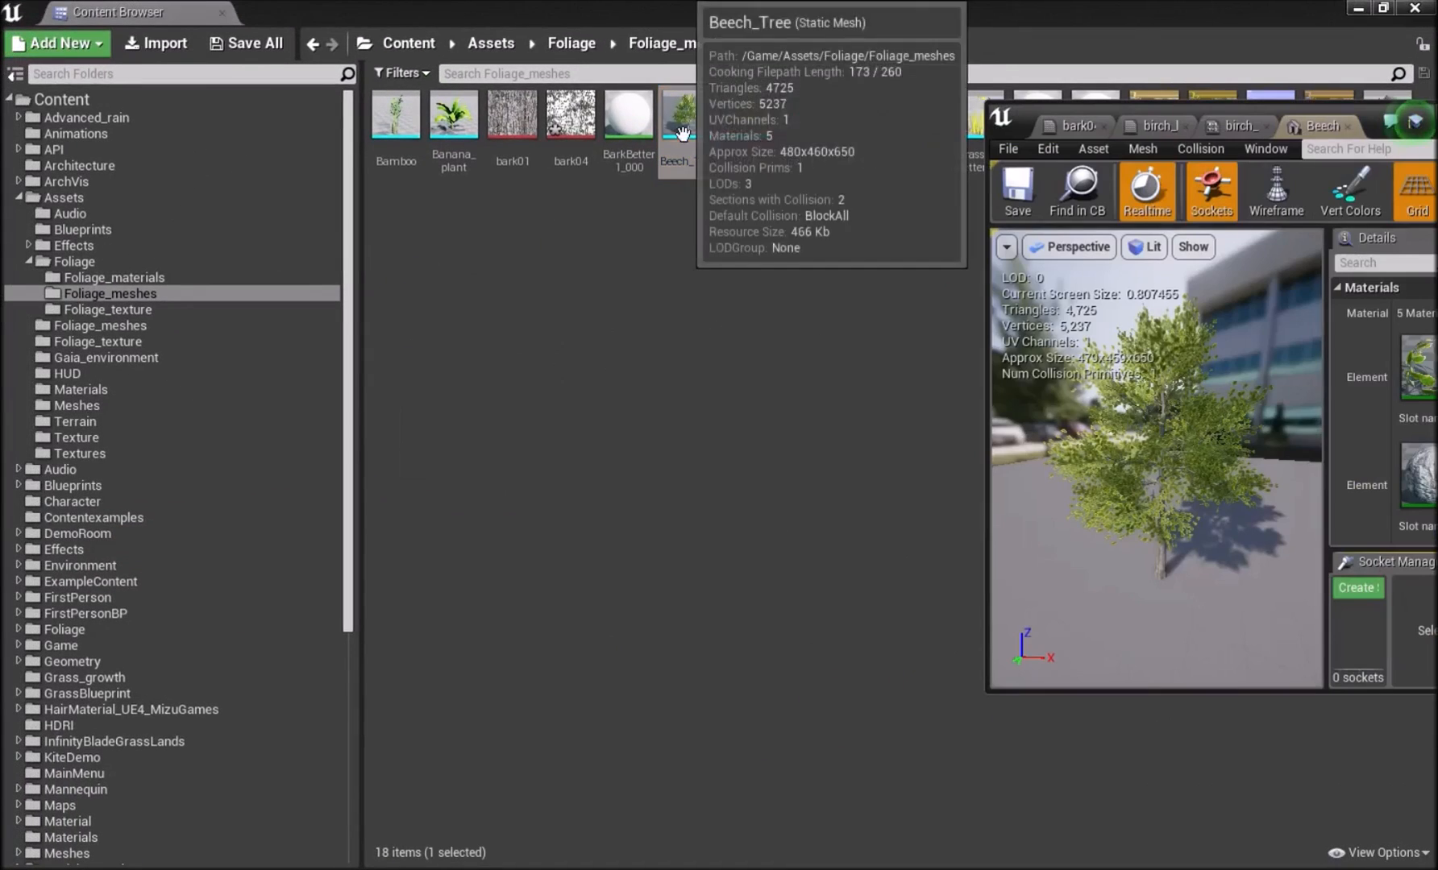
{"action": "left_click_drag", "start_coordinate": [1372, 119], "coordinate": [907, 174]}
{"action": "double_click", "coordinate": [907, 174]}
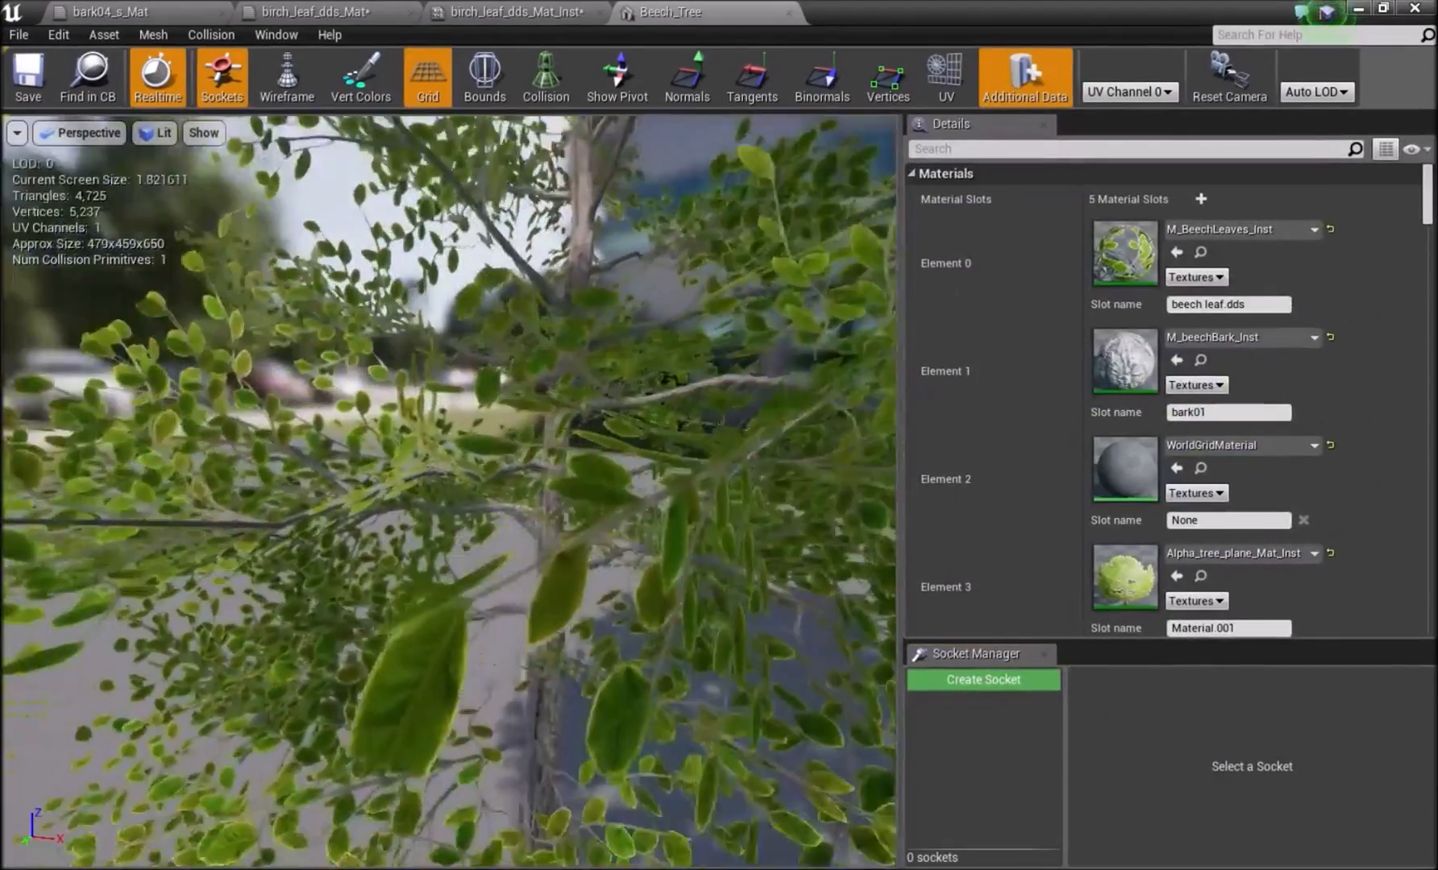
Examine Beech_Tree's material slots, the reduction settings of LOD1 and LOD2, and the general LOD Settings.
{"action": "left_click_drag", "start_coordinate": [449, 451], "coordinate": [459, 629]}
{"action": "right_click_drag", "start_coordinate": [460, 628], "coordinate": [451, 597]}
{"action": "left_click_drag", "start_coordinate": [451, 597], "coordinate": [500, 516]}
{"action": "scroll", "coordinate": [1065, 305], "scroll_direction": "down", "scroll_amount": 12}
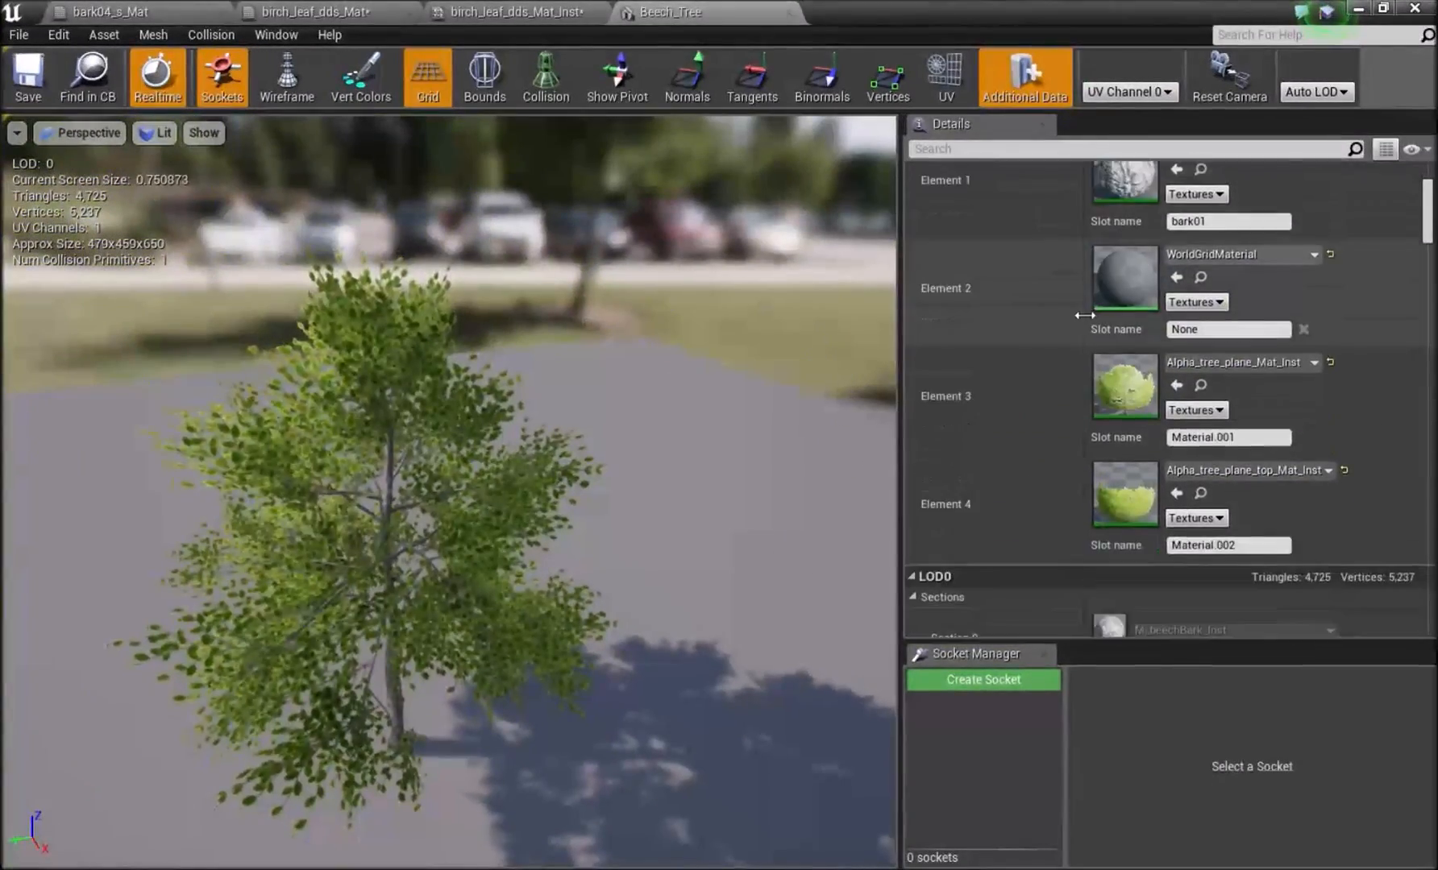
{"action": "scroll", "coordinate": [1086, 315], "scroll_direction": "down", "scroll_amount": 15}
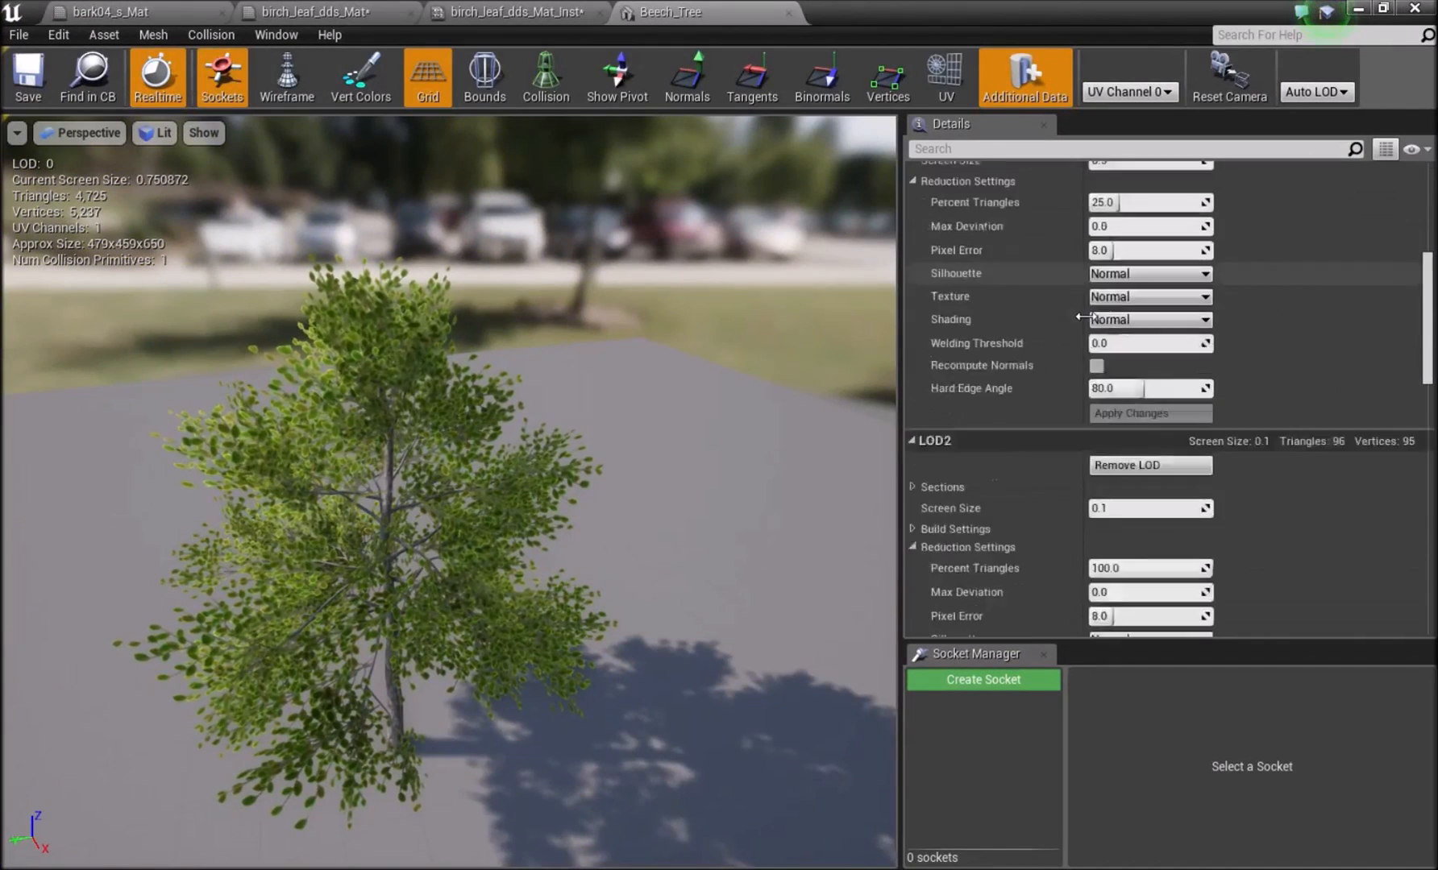
{"action": "scroll", "coordinate": [1083, 315], "scroll_direction": "down", "scroll_amount": 2}
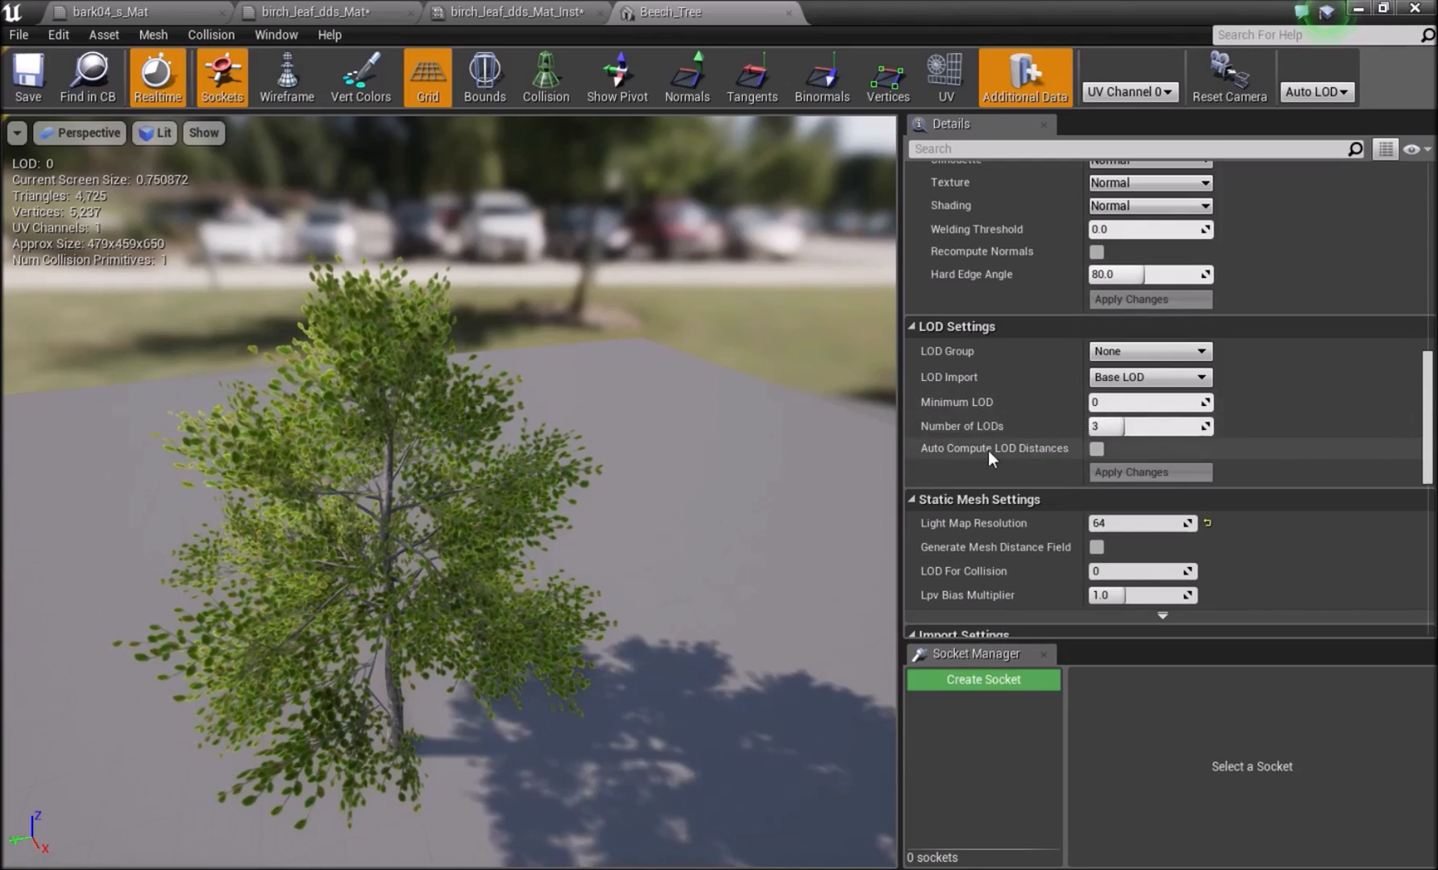
{"action": "scroll", "coordinate": [1173, 377], "scroll_direction": "up", "scroll_amount": 12}
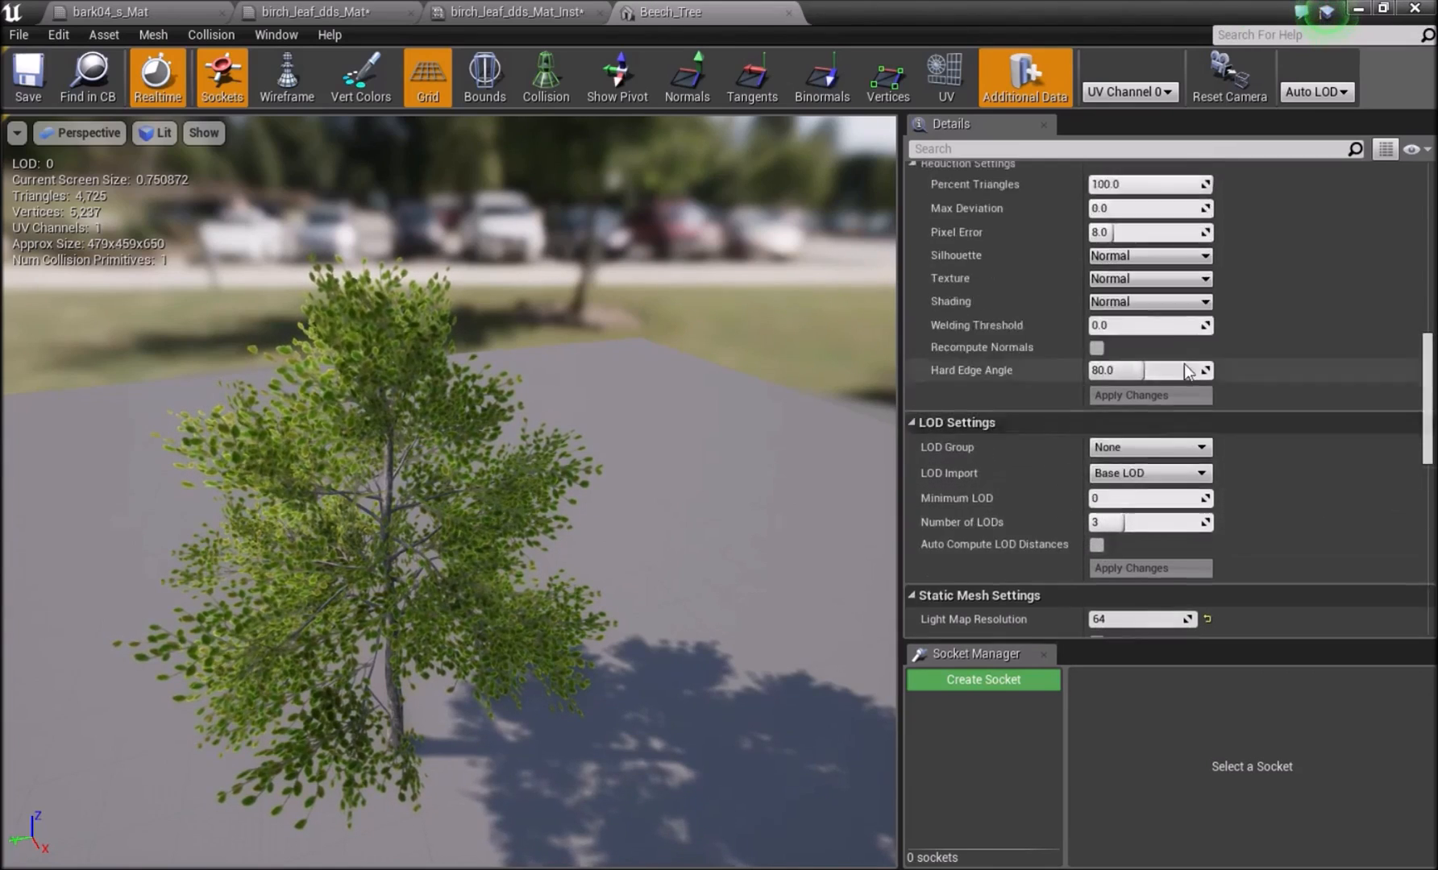
{"action": "scroll", "coordinate": [1172, 368], "scroll_direction": "down", "scroll_amount": 11}
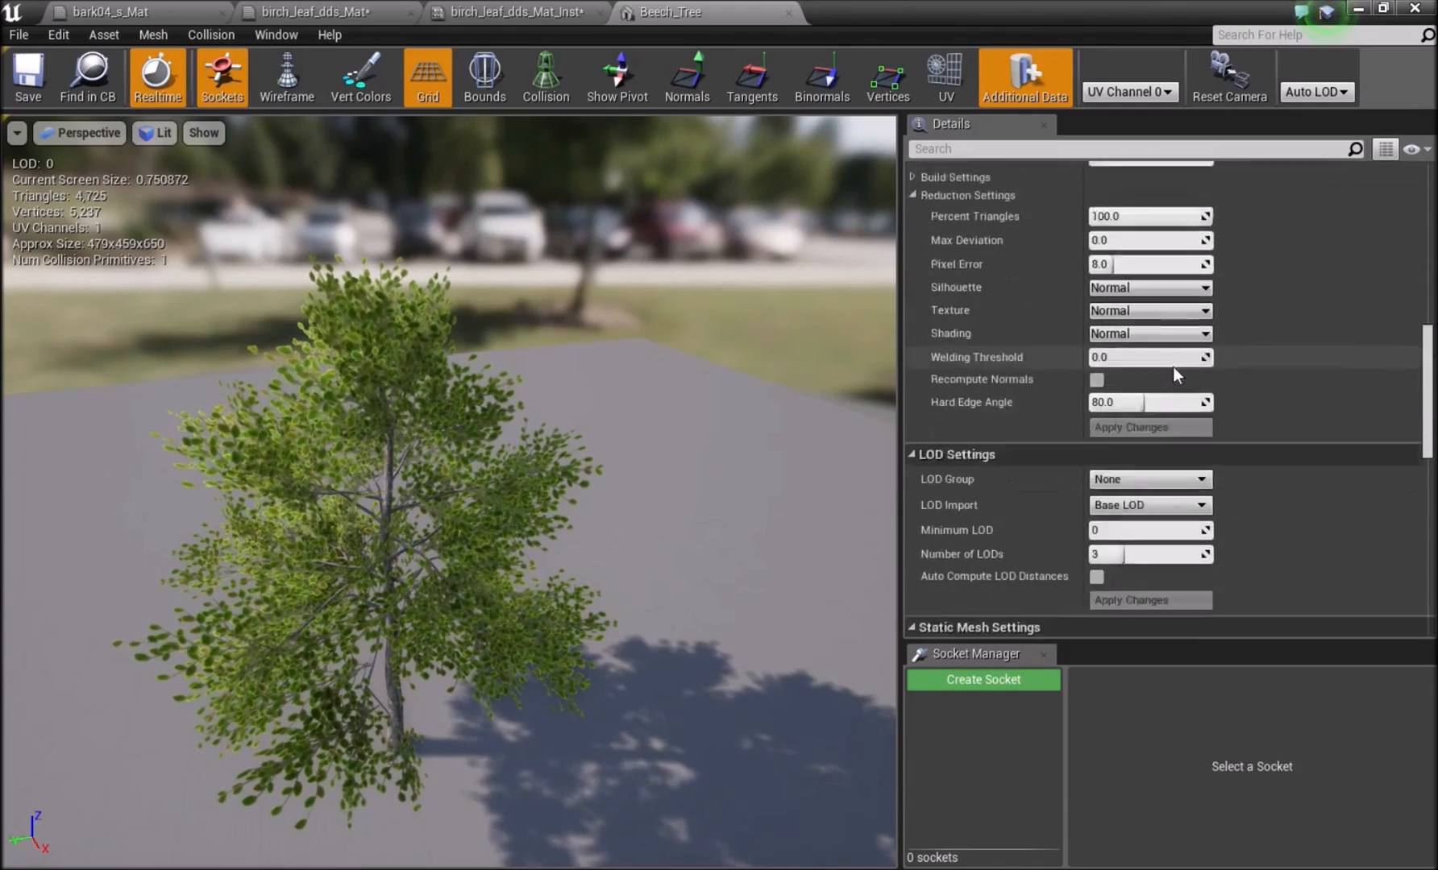
{"action": "scroll", "coordinate": [1076, 453], "scroll_direction": "up", "scroll_amount": 12}
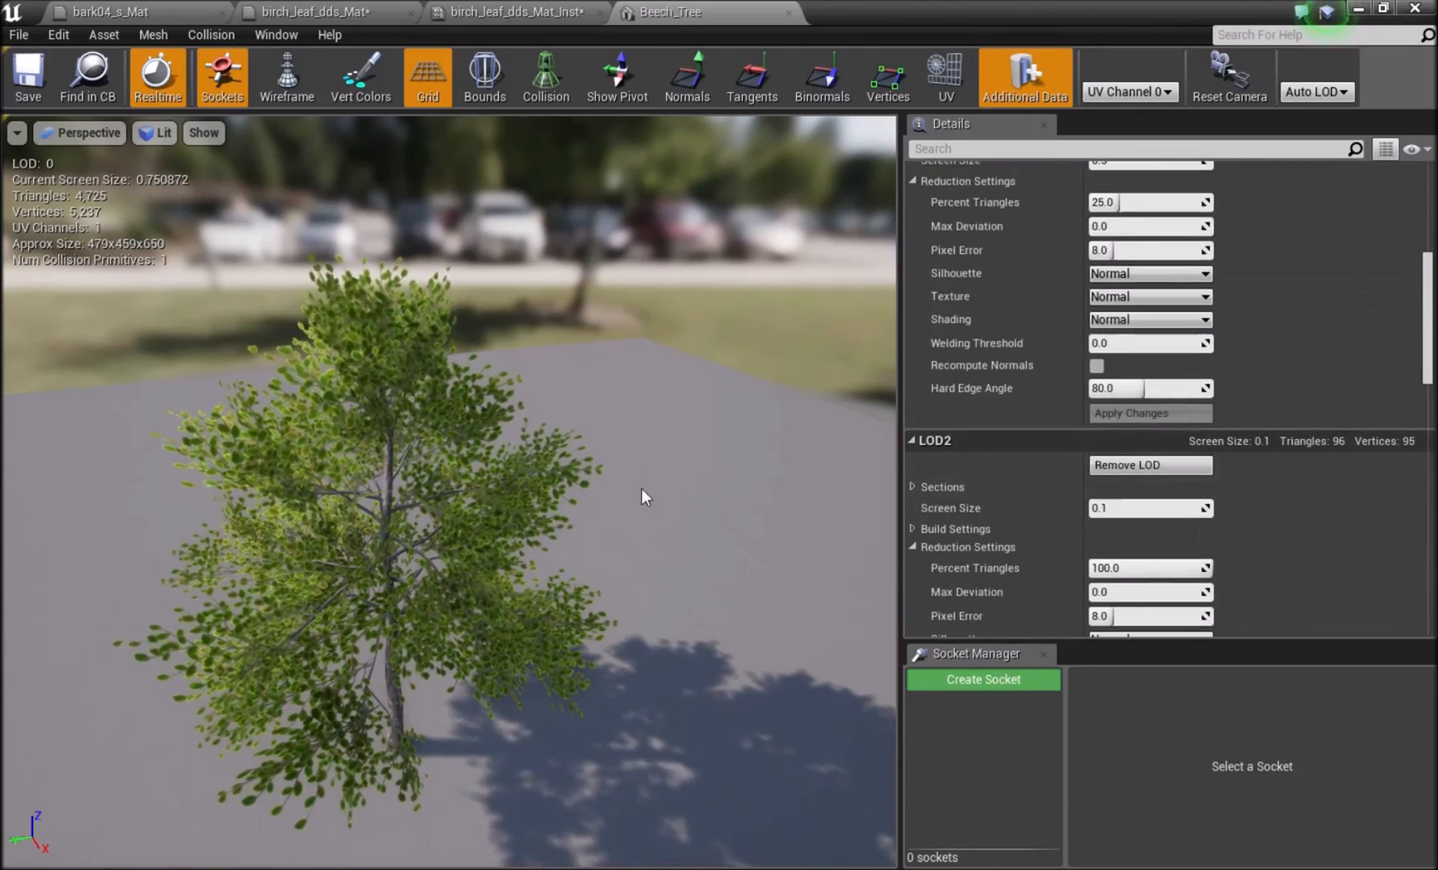
Compare Beech_Tree's LODs from close up to far away, and review the LOD1 settings, alpha plane materials and LOD0 sections.
{"action": "right_click_drag", "start_coordinate": [643, 496], "coordinate": [592, 492]}
{"action": "key", "text": "w"}
{"action": "right_click_drag", "start_coordinate": [87, 203], "coordinate": [75, 233]}
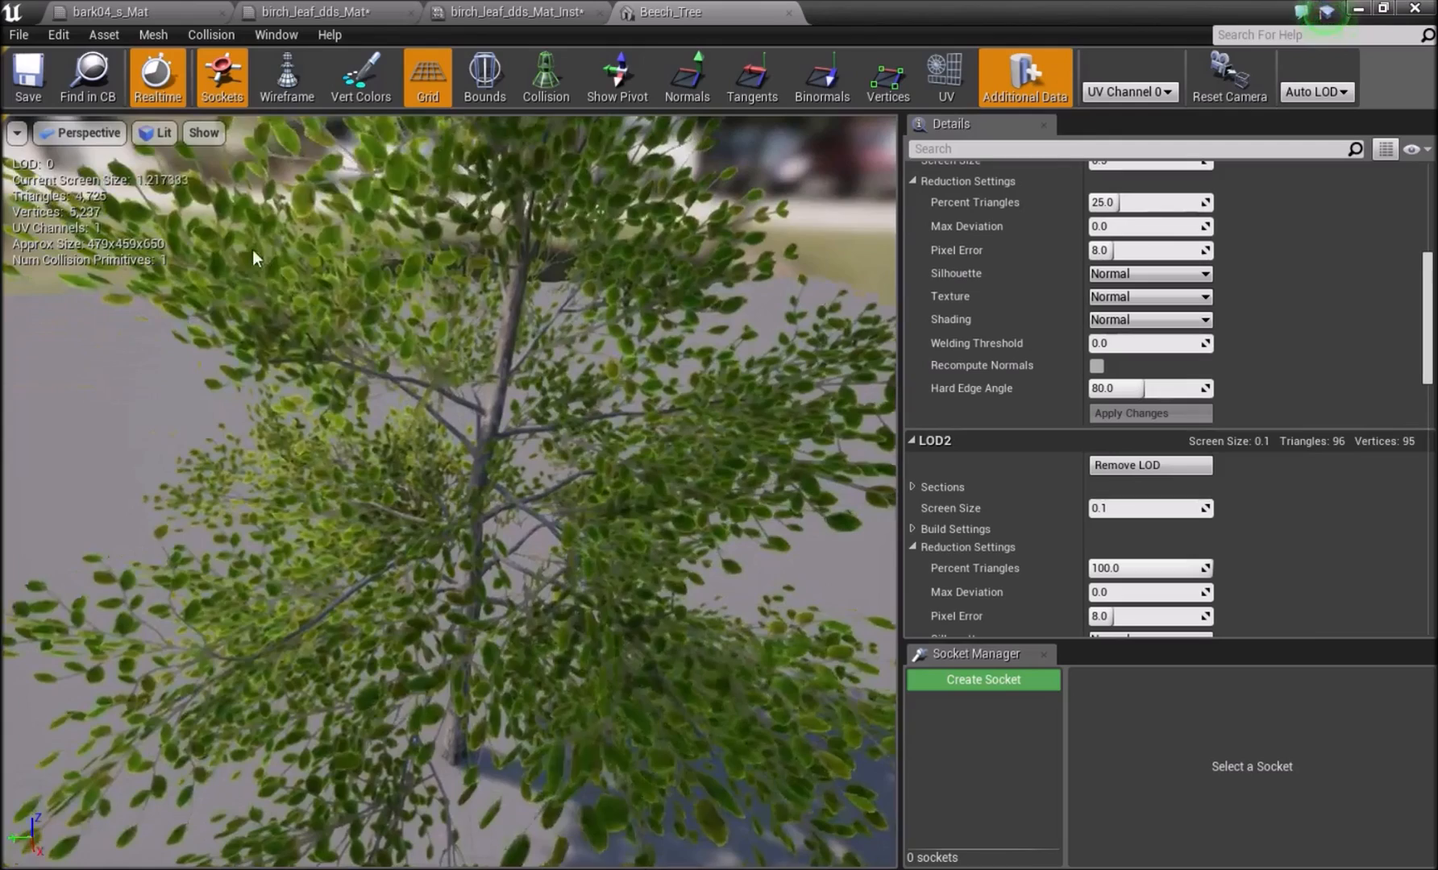
{"action": "key", "text": "s"}
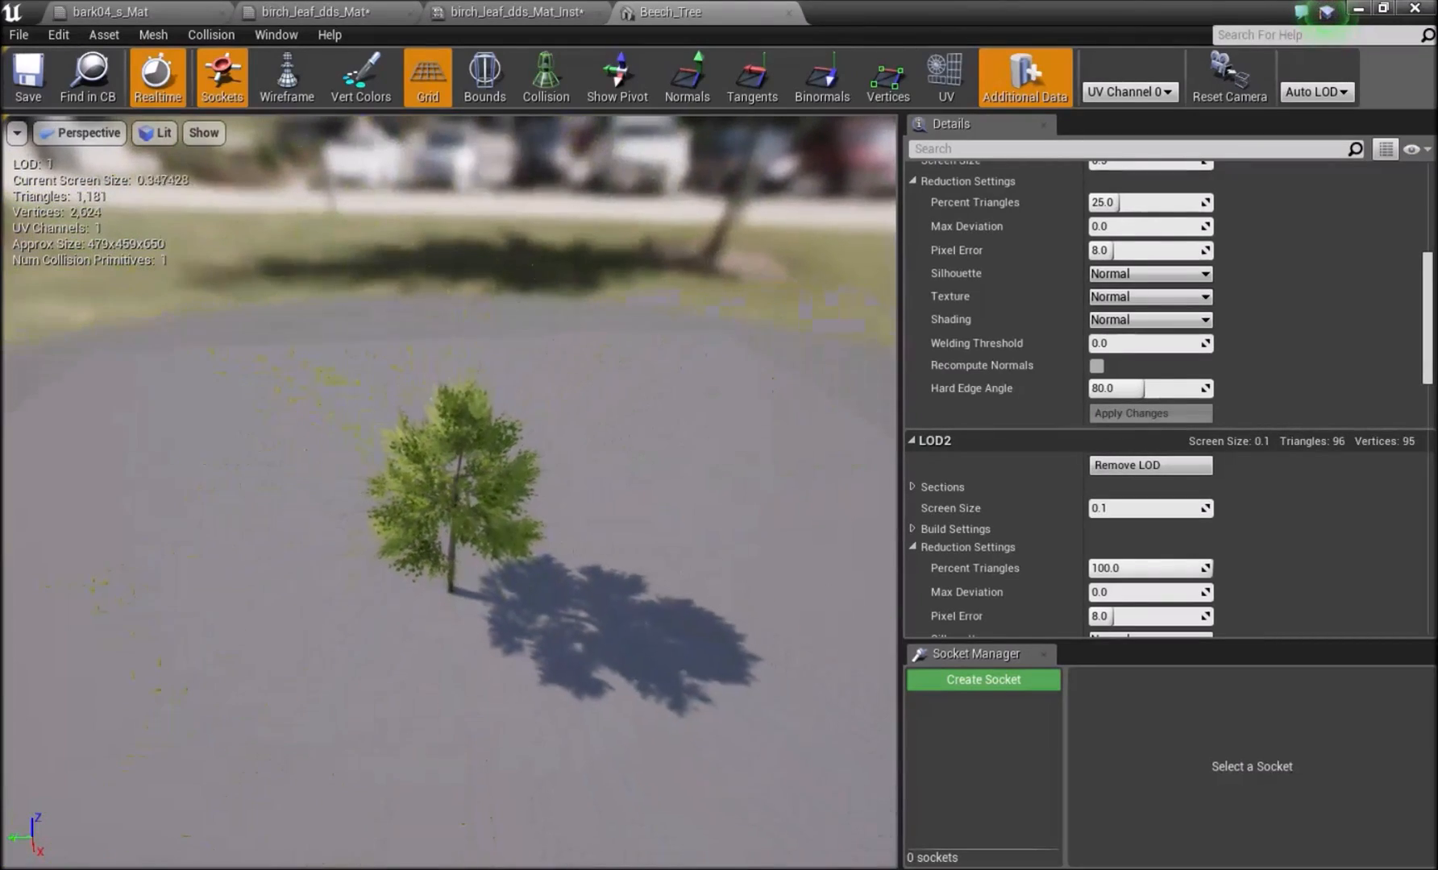
{"action": "right_click_drag", "start_coordinate": [72, 215], "coordinate": [77, 213]}
{"action": "key", "text": "s"}
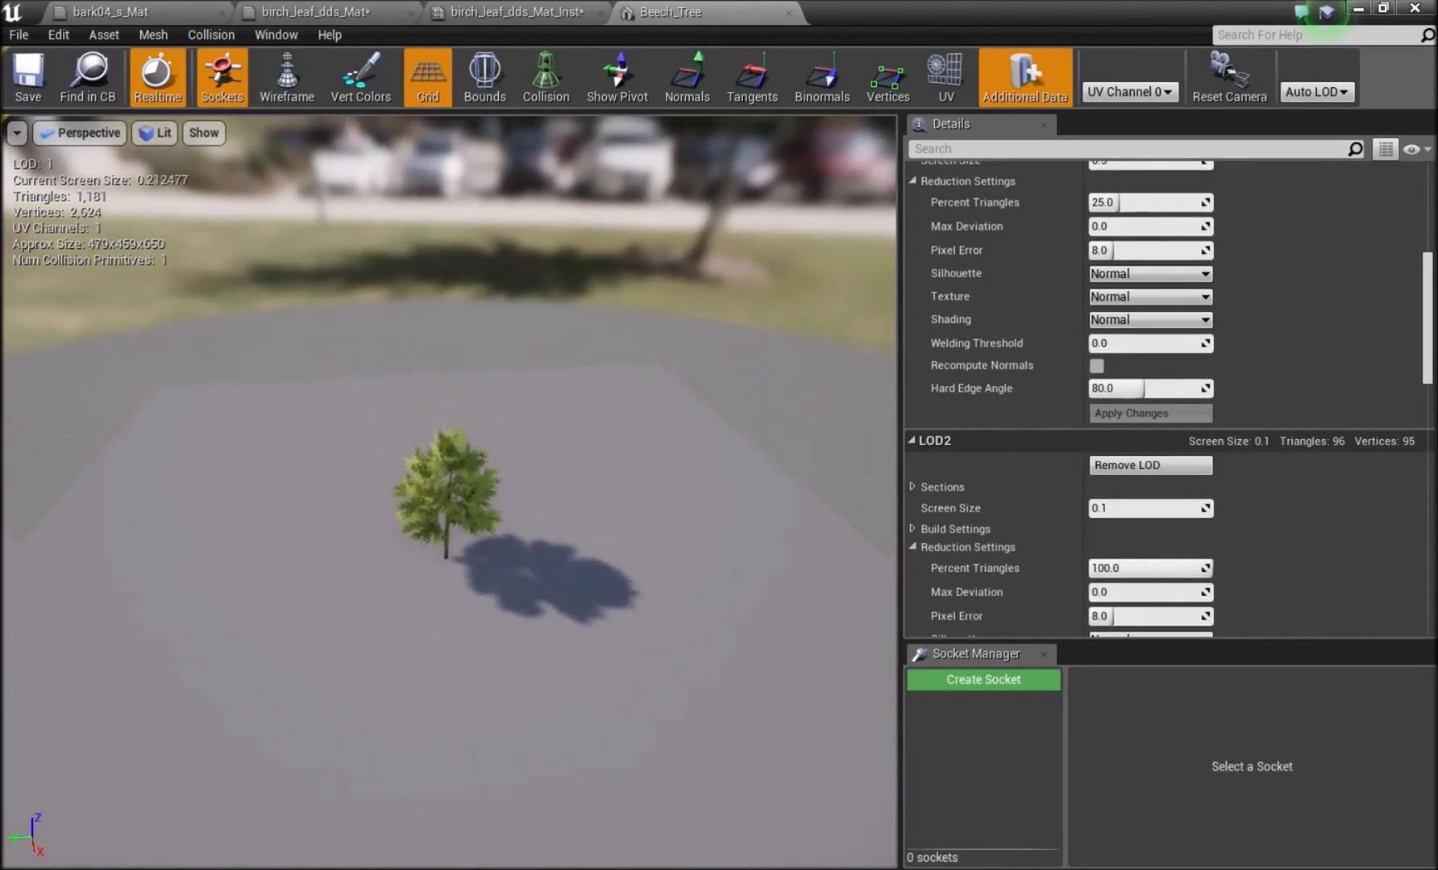
{"action": "key", "text": "s"}
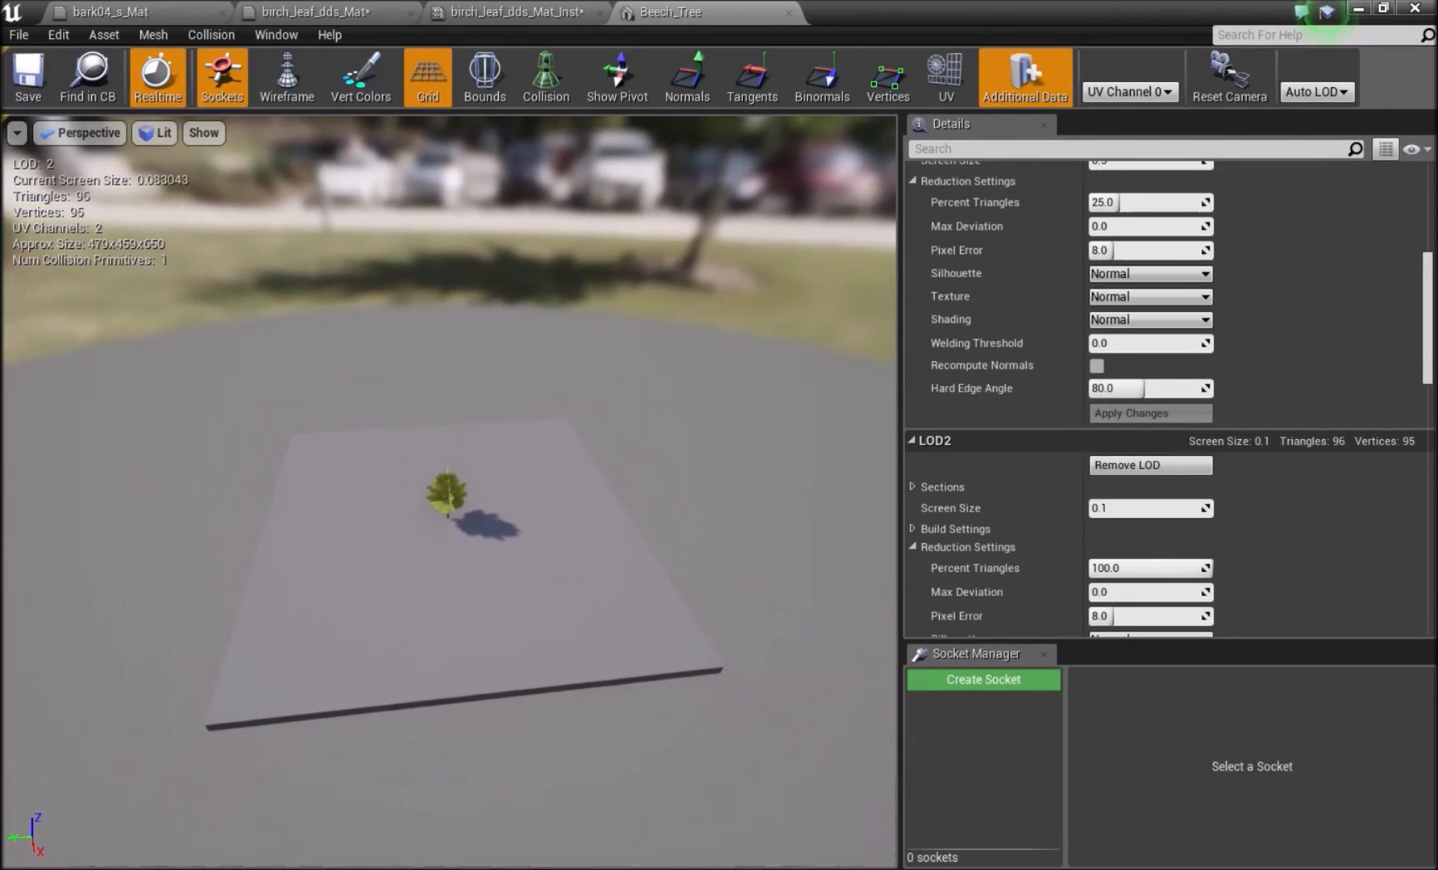
{"action": "scroll", "coordinate": [1218, 379], "scroll_direction": "up", "scroll_amount": 10}
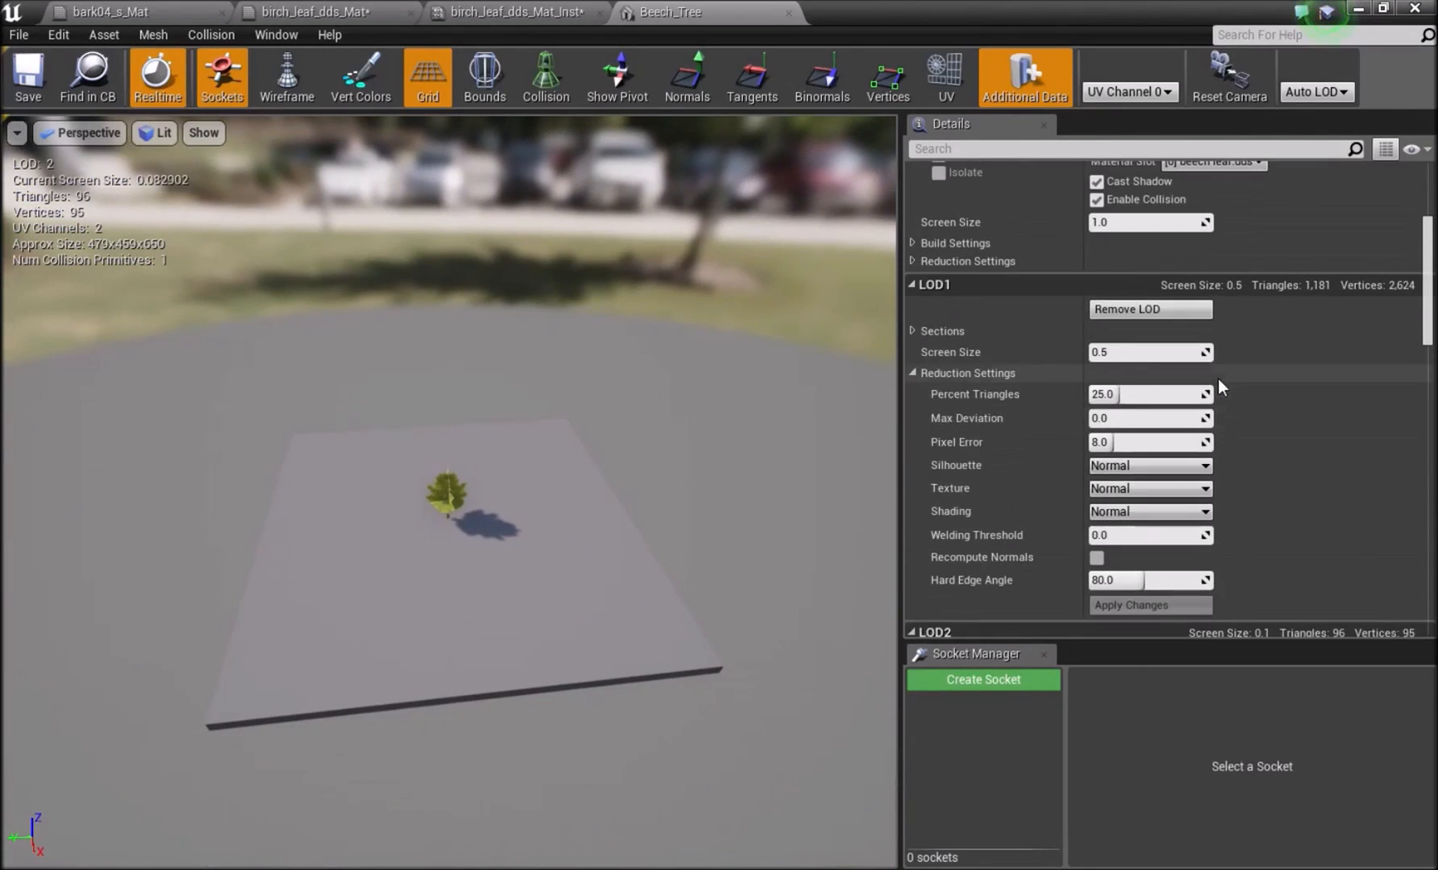
{"action": "scroll", "coordinate": [1209, 403], "scroll_direction": "up", "scroll_amount": 6}
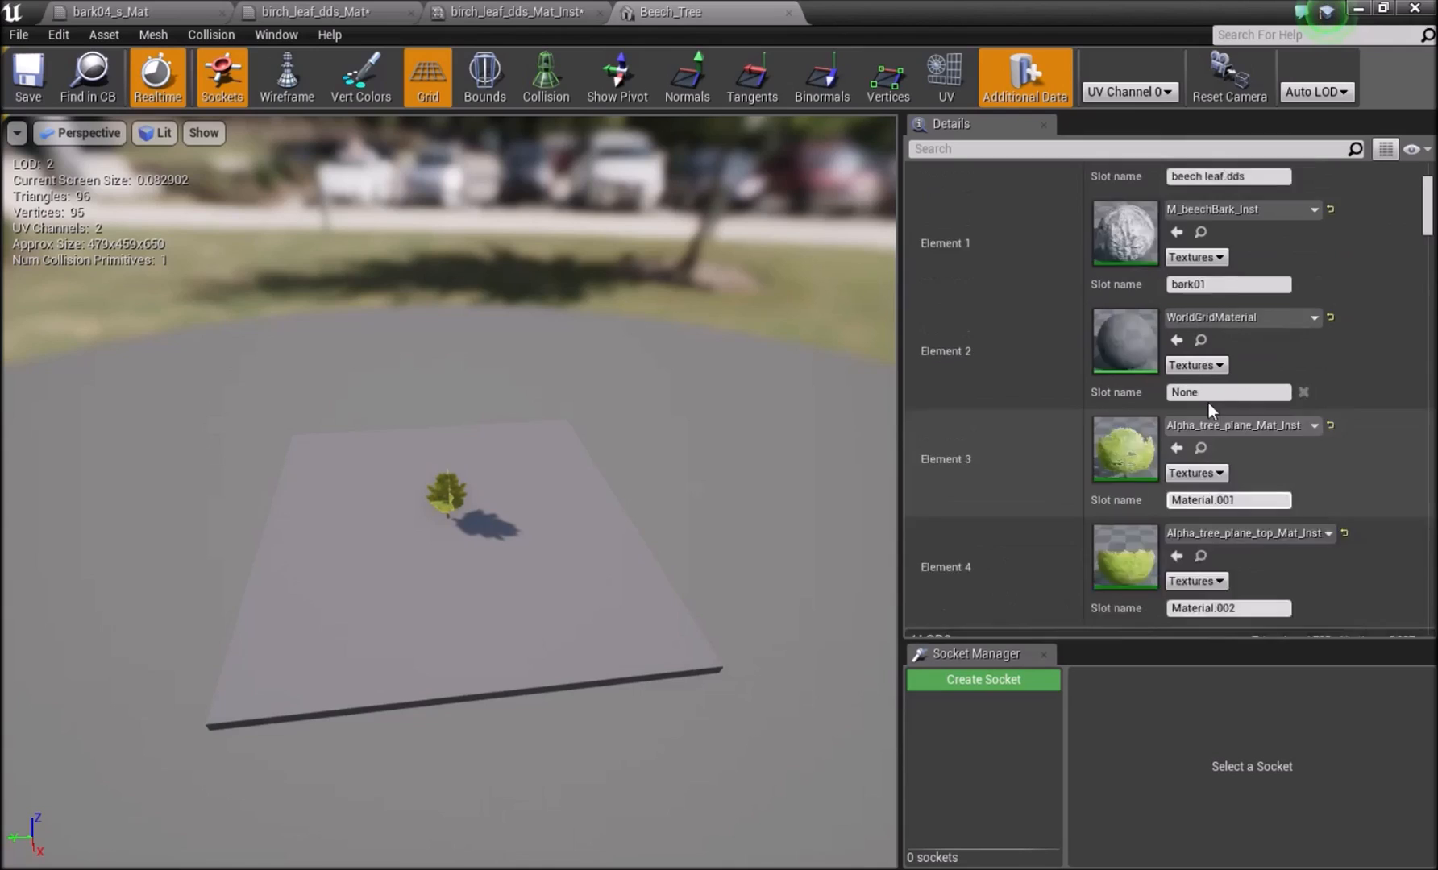
{"action": "scroll", "coordinate": [1209, 407], "scroll_direction": "down", "scroll_amount": 3}
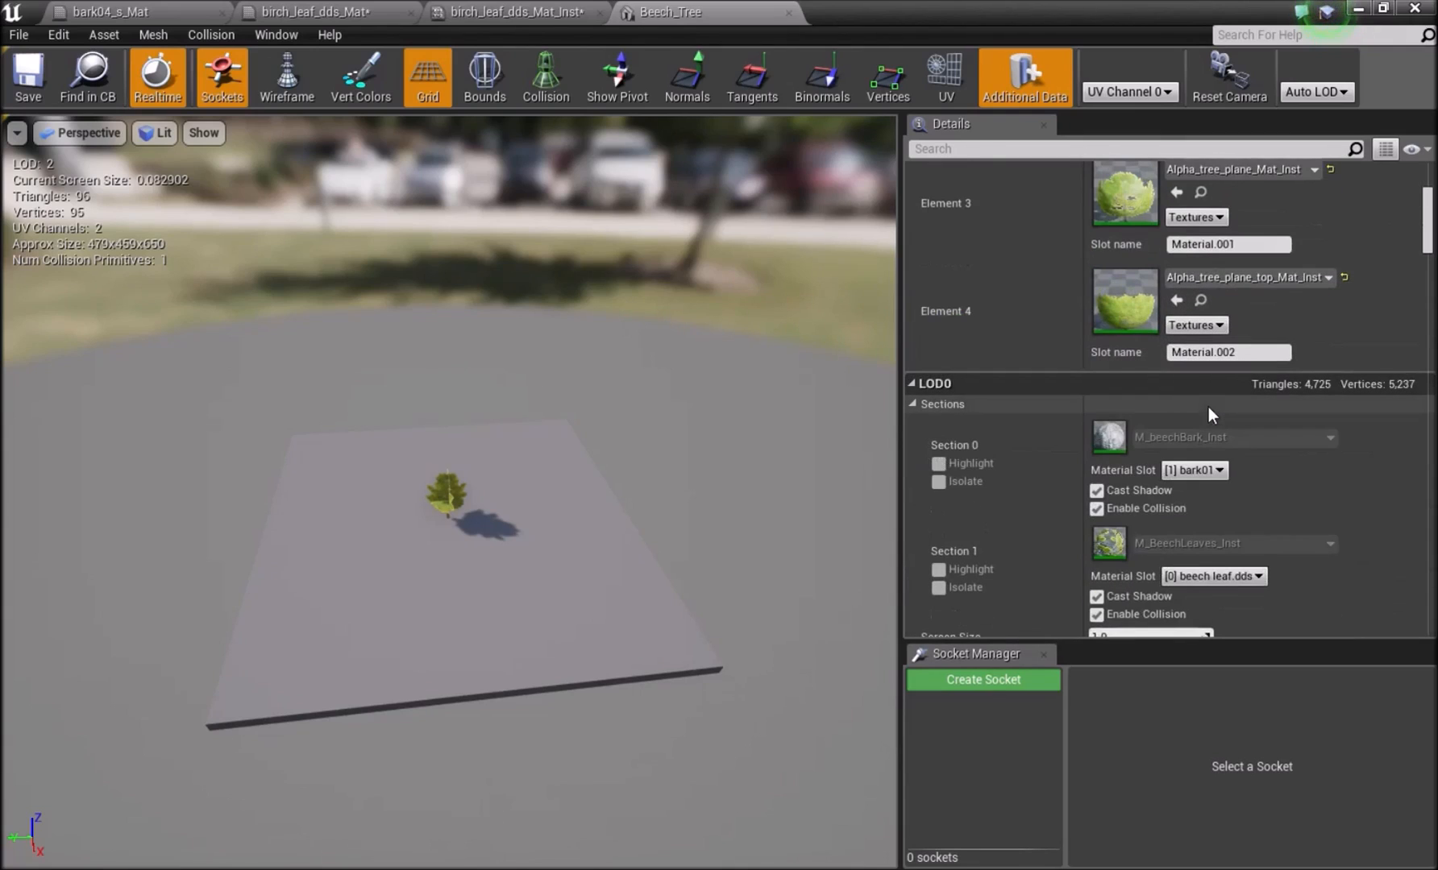
{"action": "left_click_drag", "start_coordinate": [560, 466], "coordinate": [572, 545]}
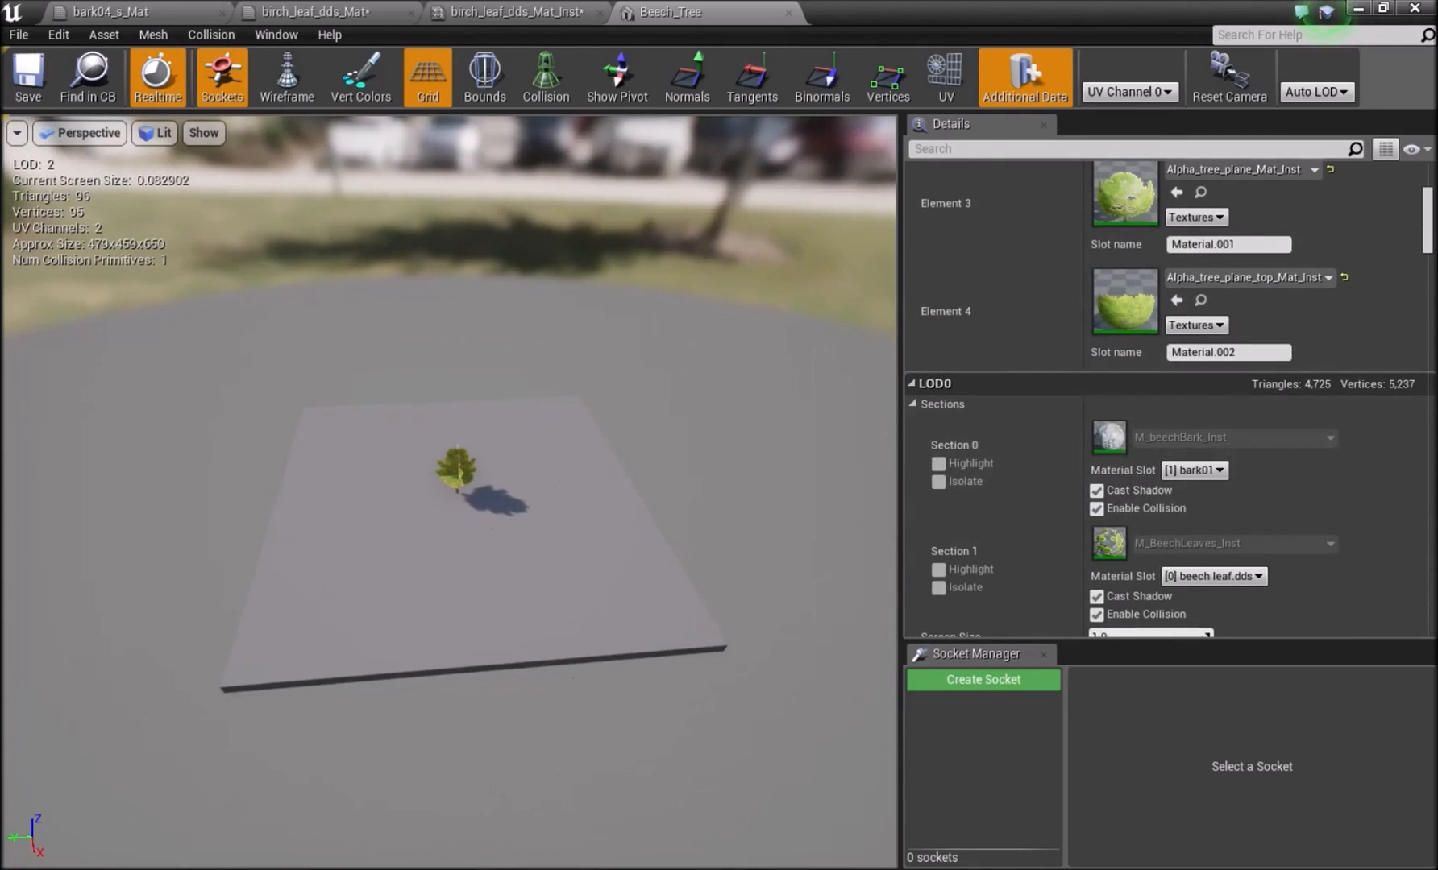
Switch to Blender and load Alpha tree plane.png from the Foliage folder as the image behind the plane's UVs.
{"action": "key", "text": "alt+Tab"}
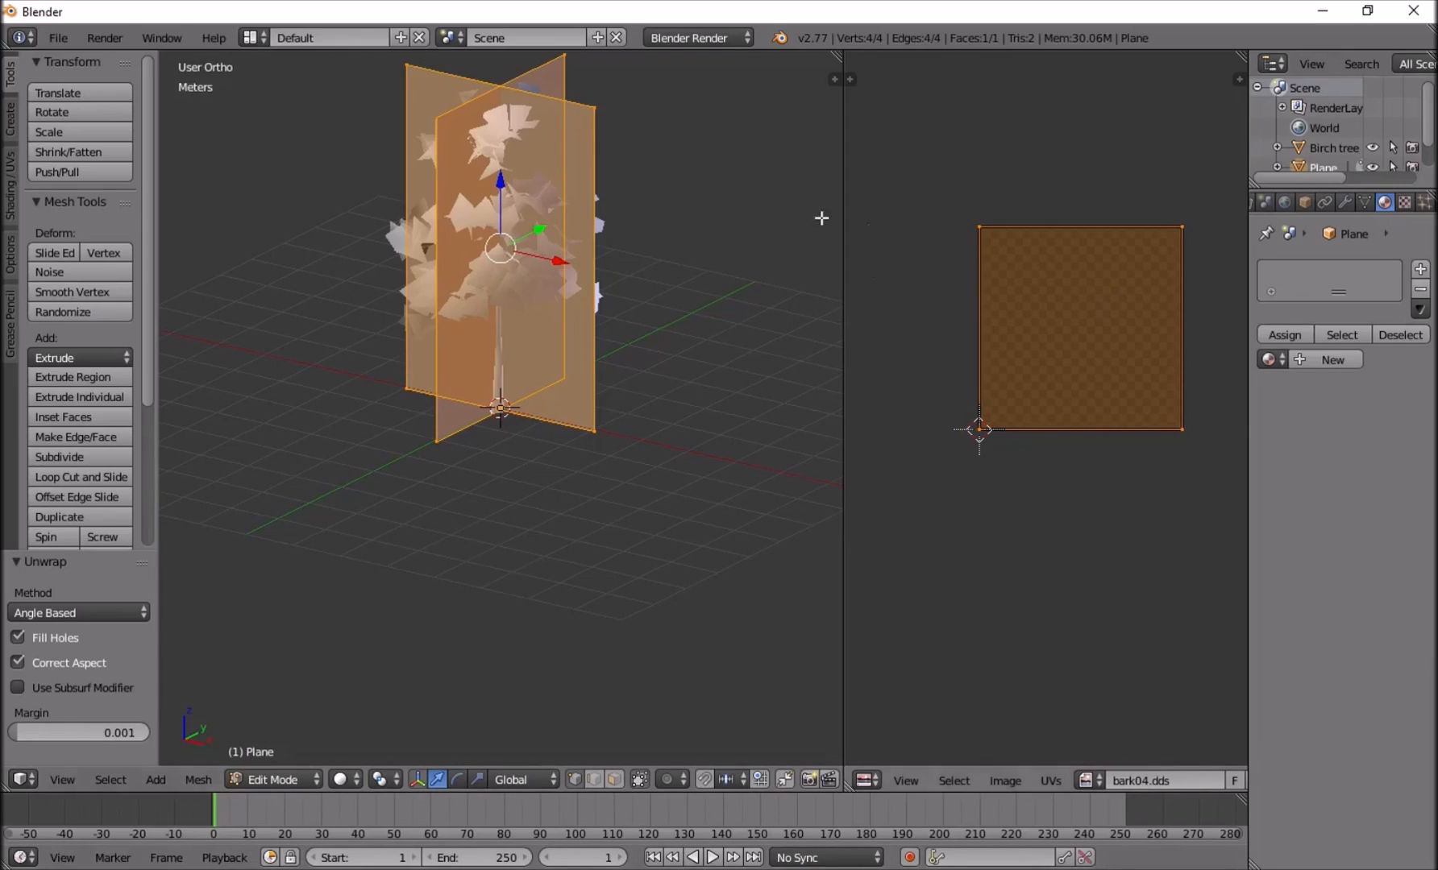
{"action": "left_click", "coordinate": [860, 780]}
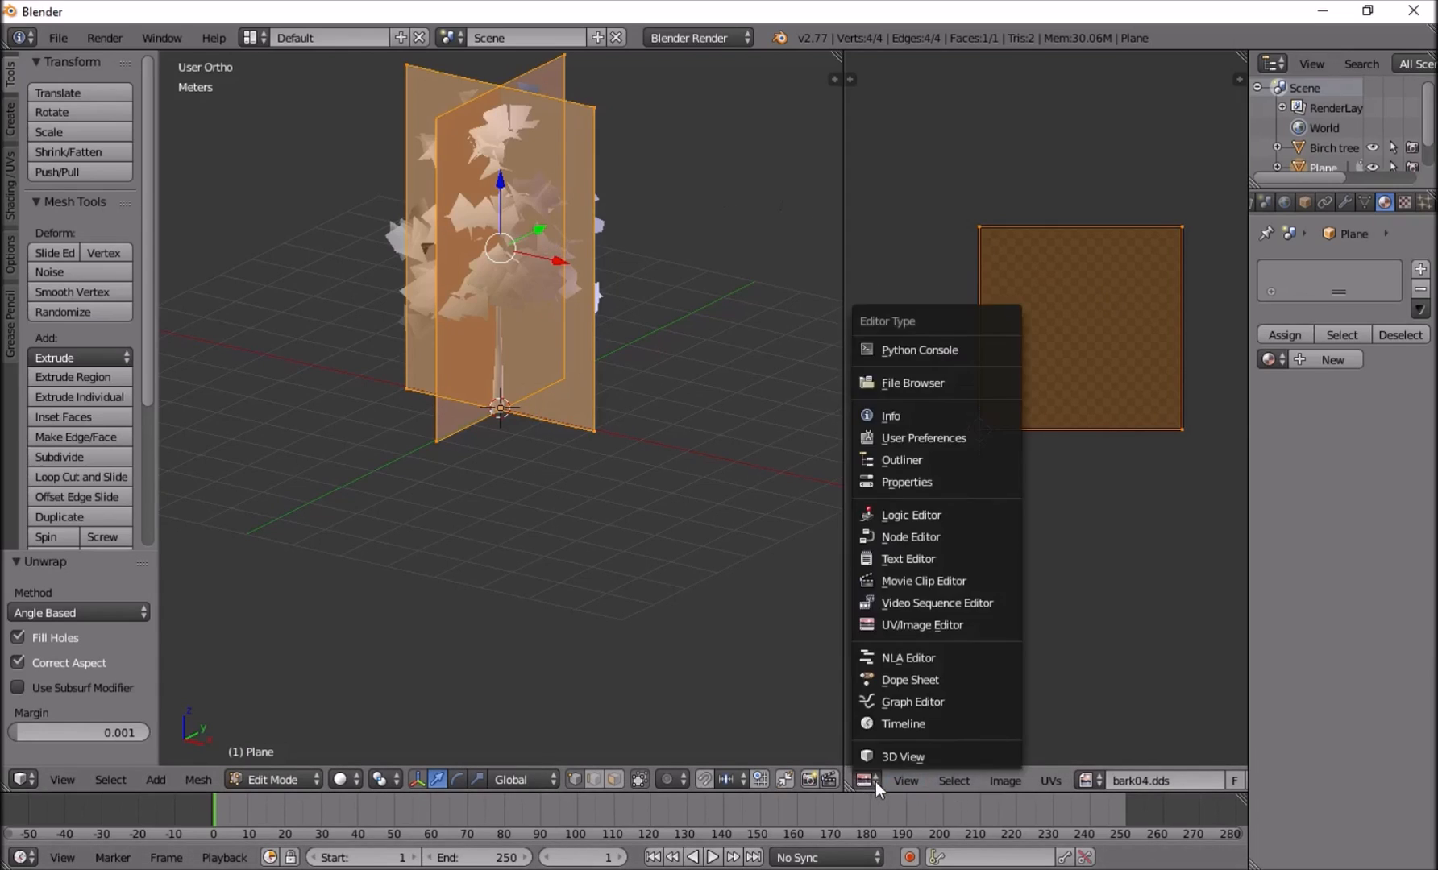
{"action": "left_click", "coordinate": [1216, 781]}
{"action": "left_click", "coordinate": [1147, 777]}
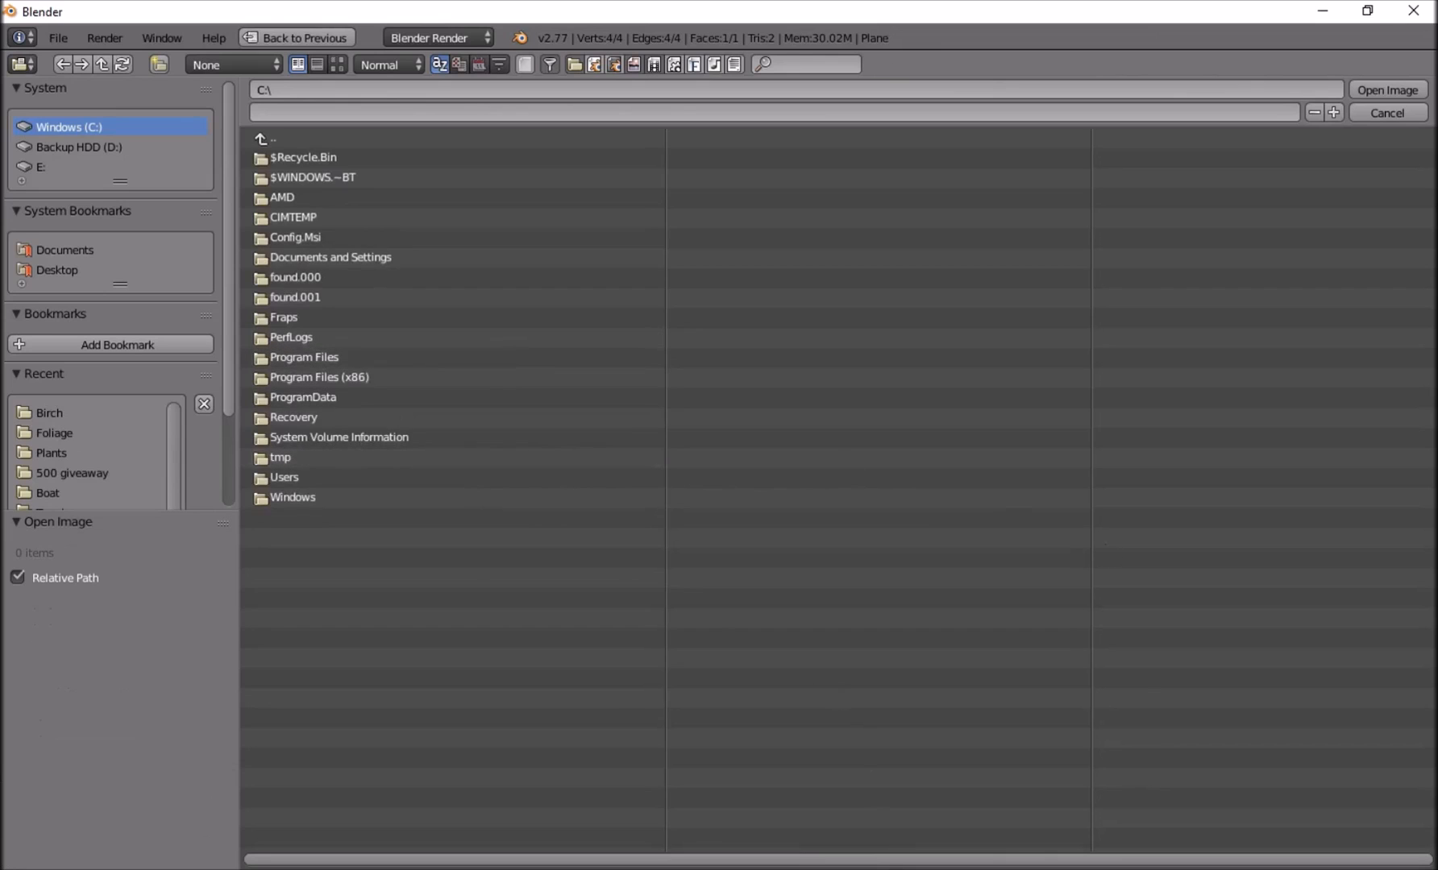
{"action": "key", "text": "alt+Tab"}
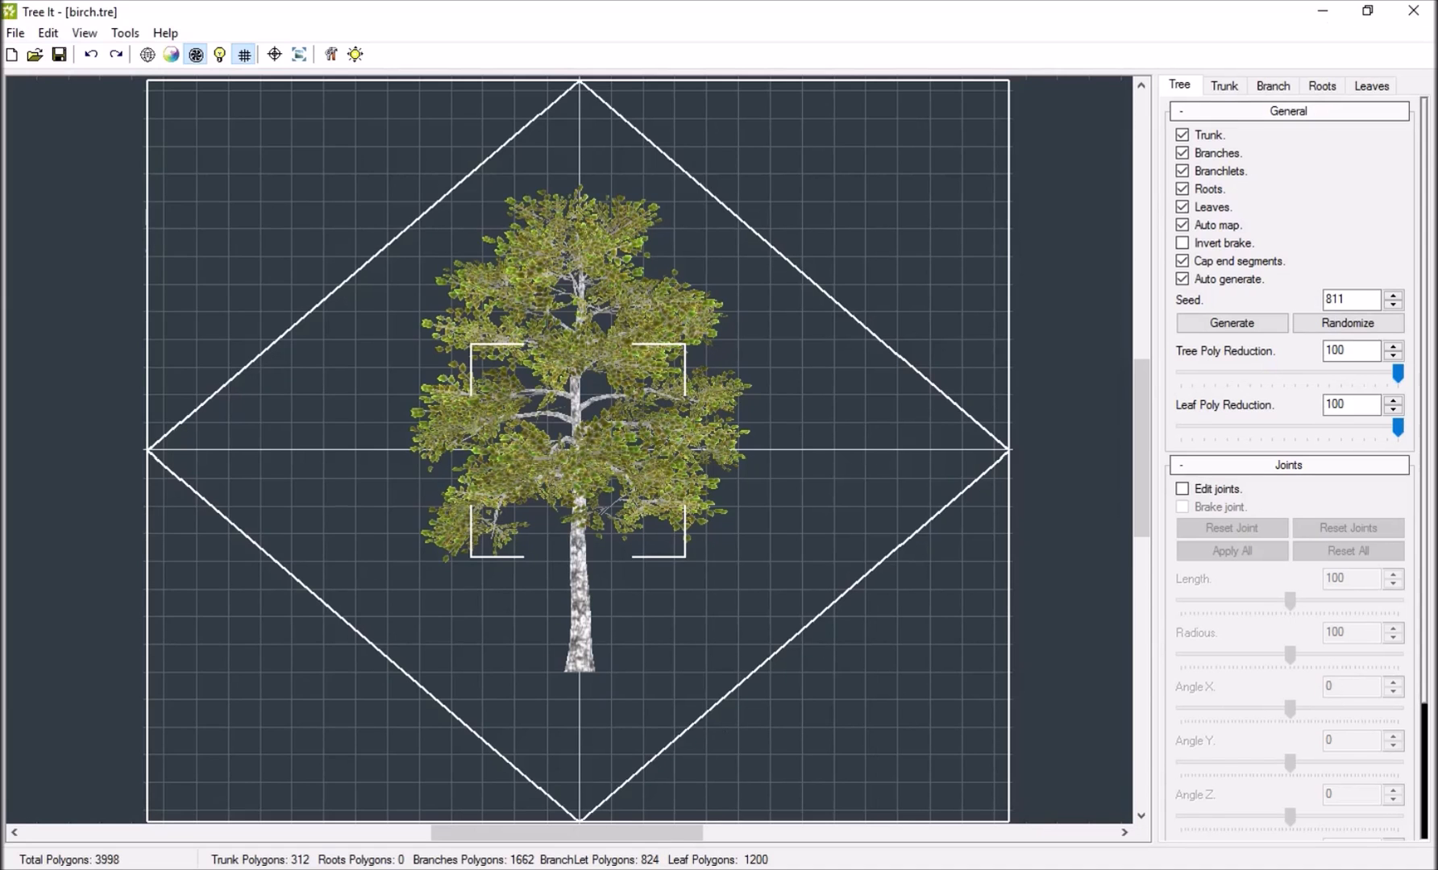
{"action": "key", "text": "alt+Tab"}
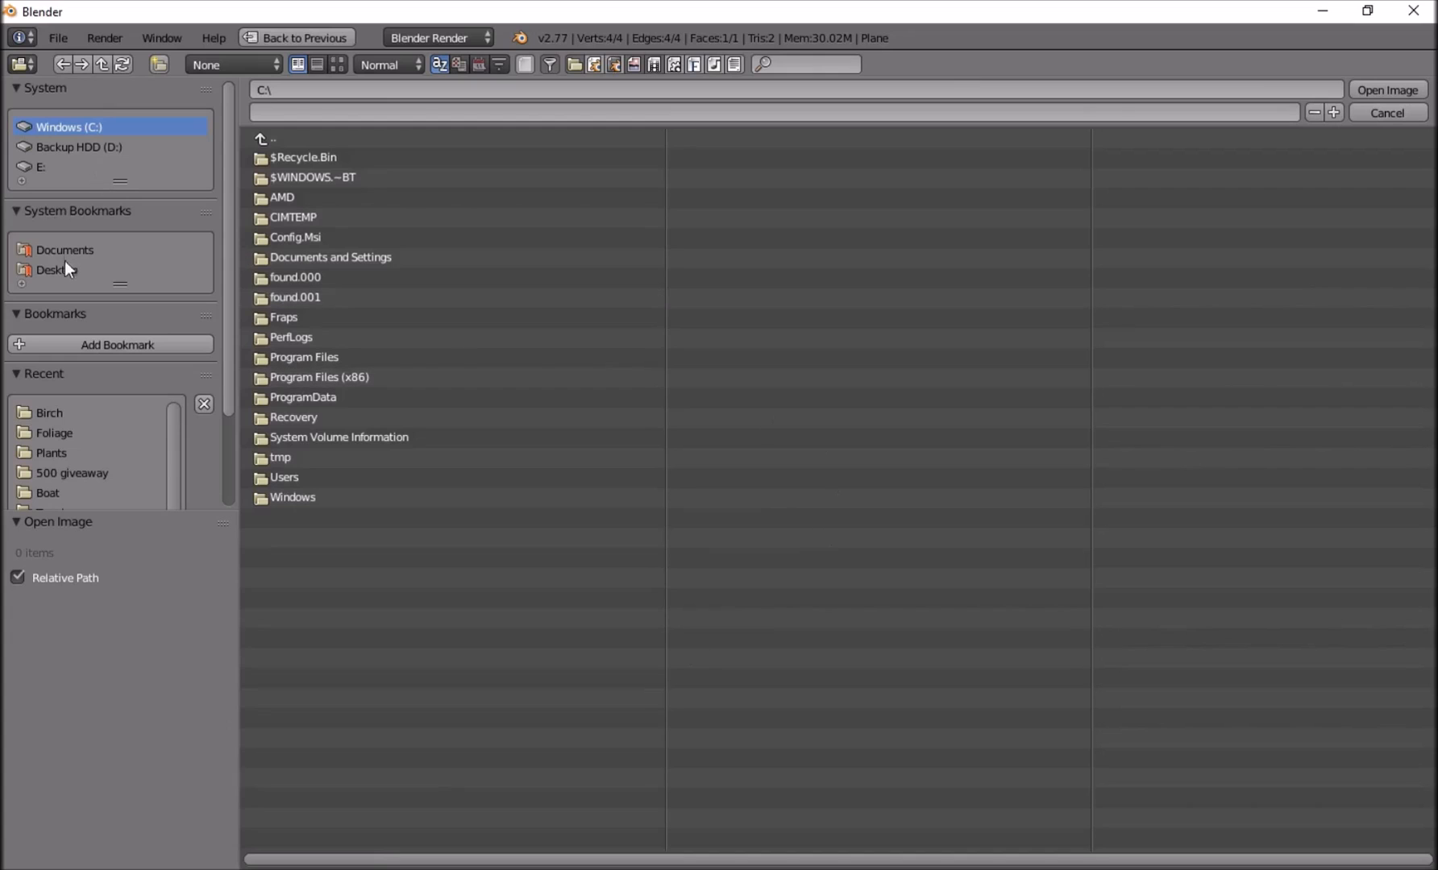
{"action": "left_click", "coordinate": [56, 415]}
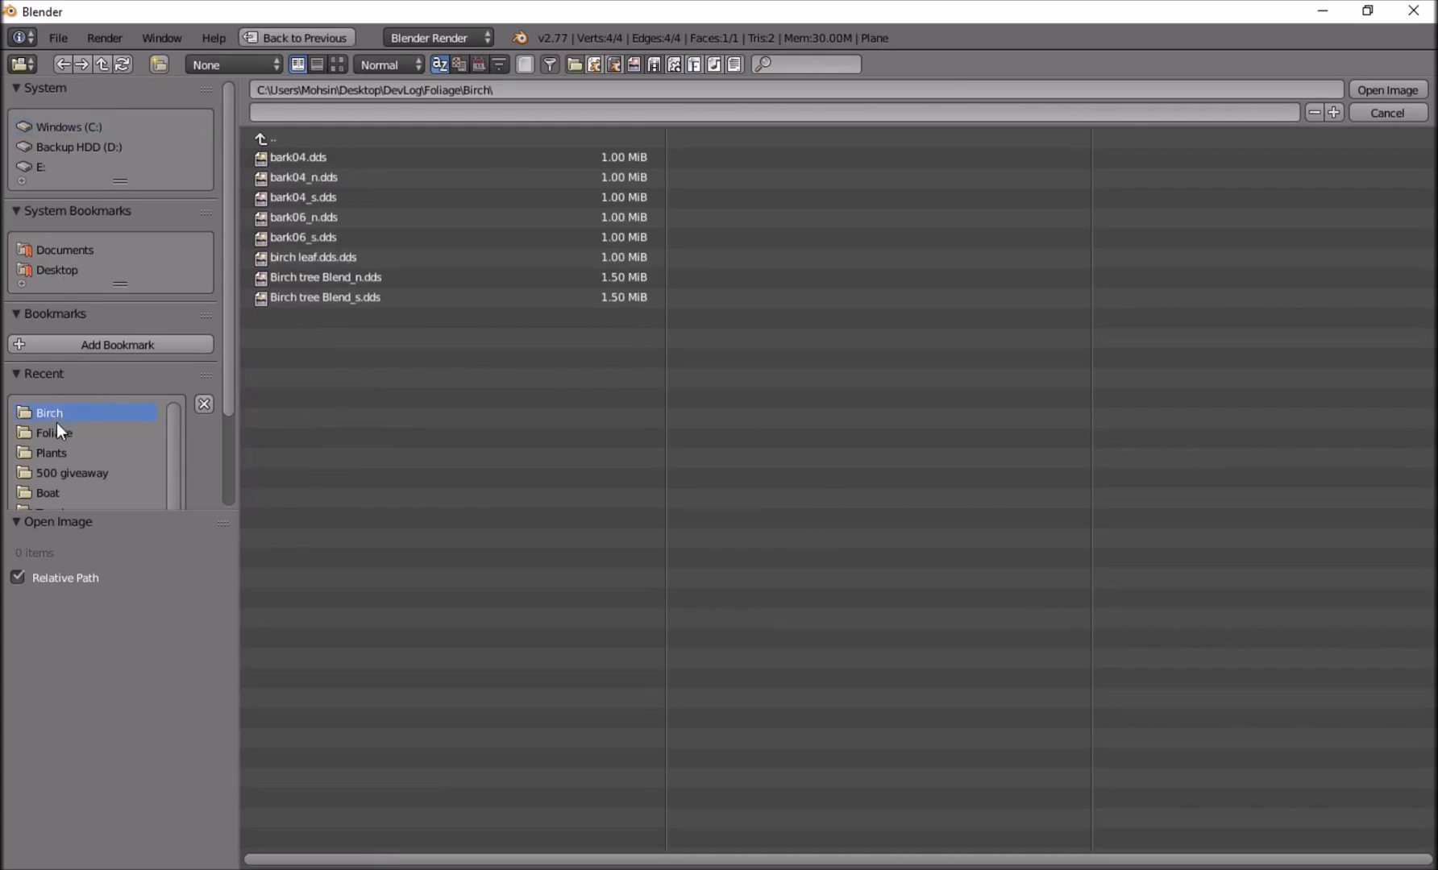
{"action": "left_click", "coordinate": [337, 65]}
{"action": "left_click", "coordinate": [334, 186]}
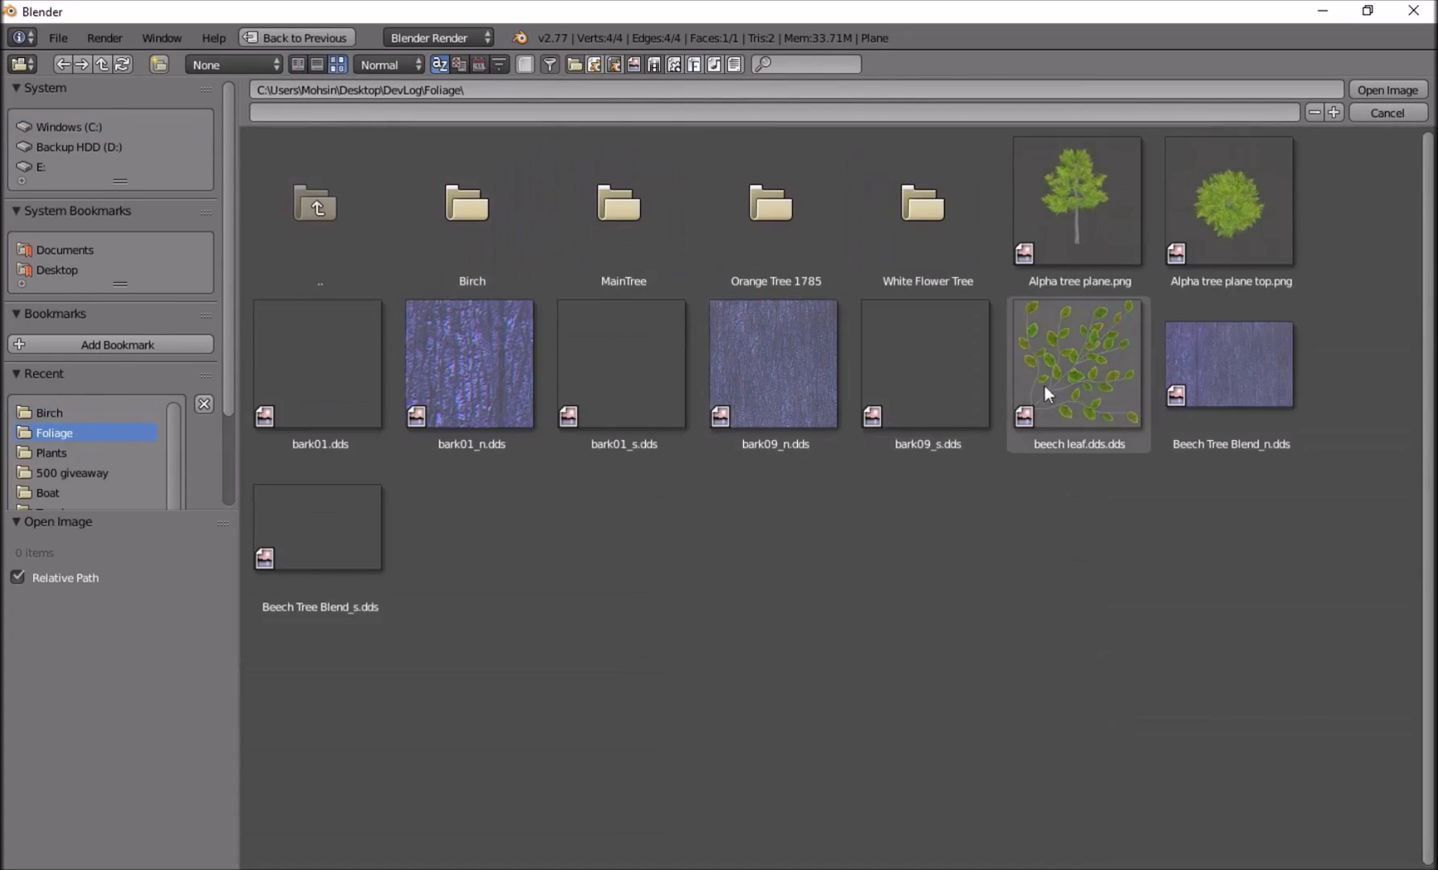
{"action": "double_click", "coordinate": [1043, 201]}
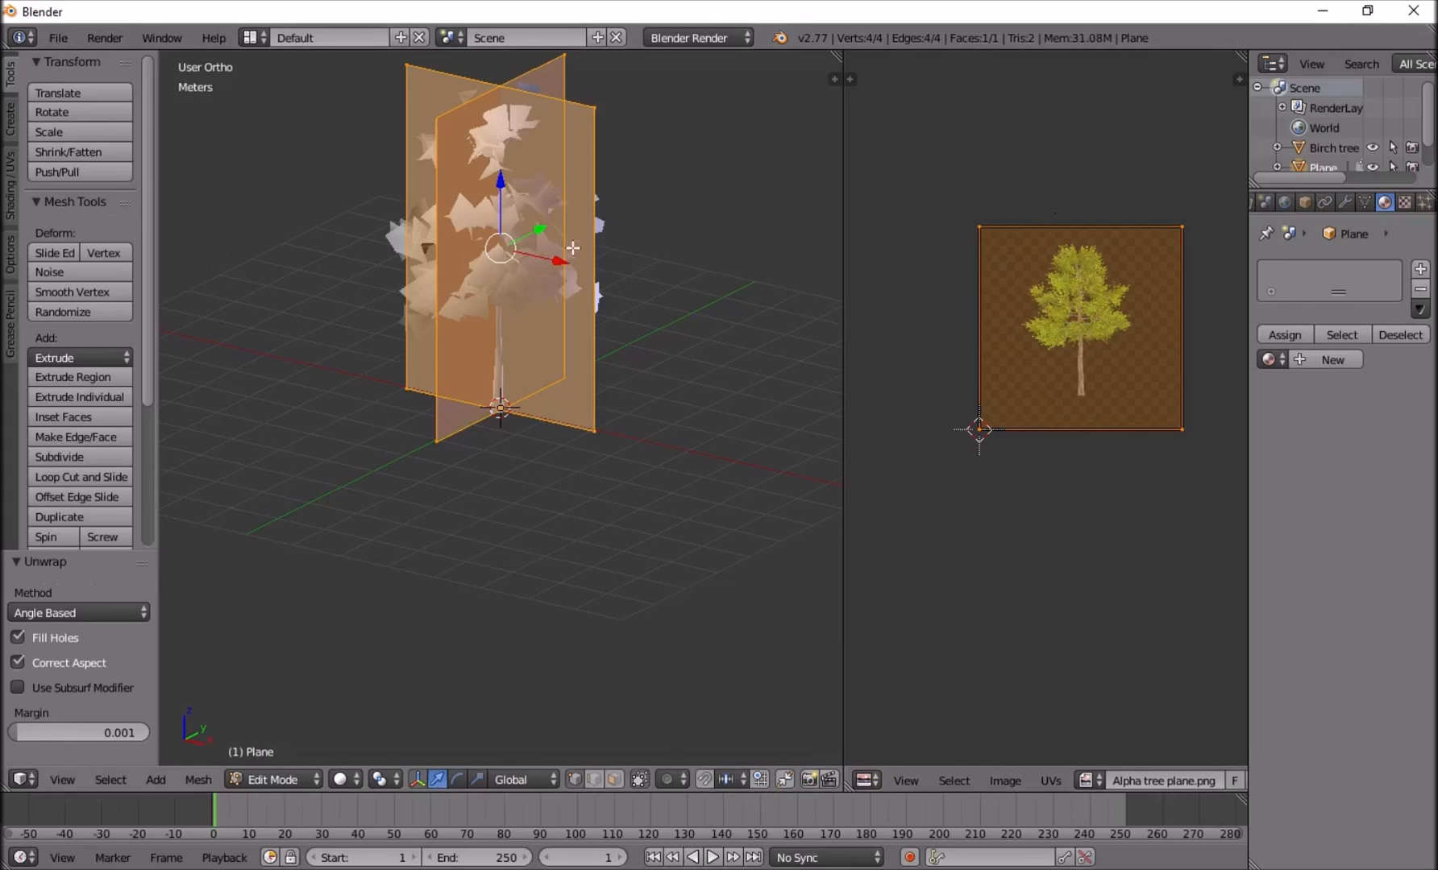
Display the crossed planes with Texture viewport shading and return to Object Mode.
{"action": "middle_click_drag", "start_coordinate": [497, 594], "coordinate": [497, 594]}
{"action": "left_click", "coordinate": [342, 779]}
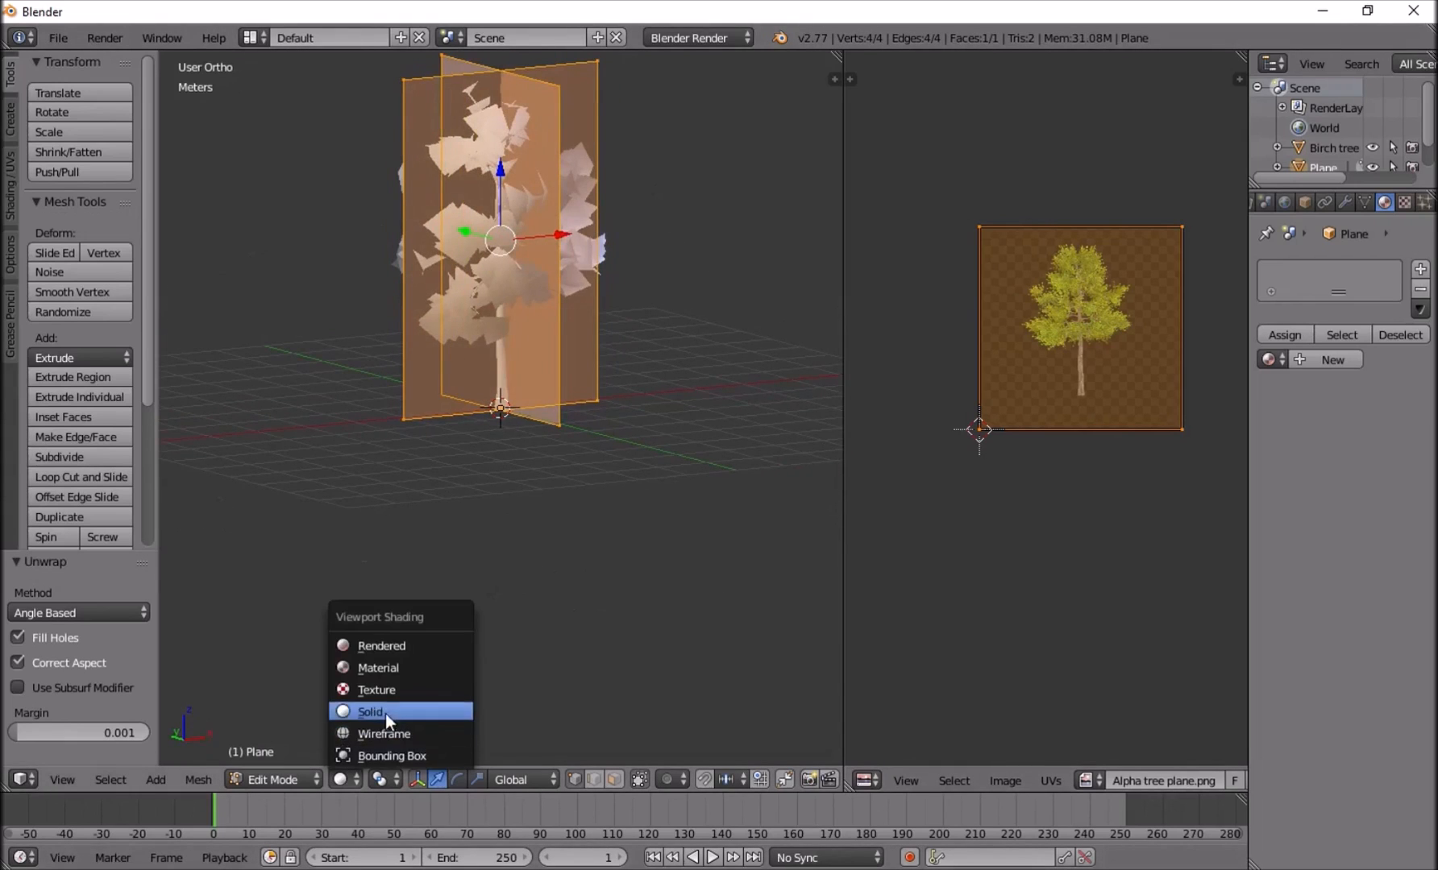
{"action": "left_click", "coordinate": [387, 696]}
{"action": "mouse_move", "coordinate": [568, 228]}
{"action": "middle_mouse_down"}
{"action": "mouse_move", "coordinate": [511, 216]}
{"action": "mouse_move", "coordinate": [531, 237]}
{"action": "mouse_move", "coordinate": [530, 147]}
{"action": "middle_mouse_up"}
{"action": "scroll", "coordinate": [518, 210], "scroll_direction": "up", "scroll_amount": 4}
{"action": "key", "text": "Tab"}
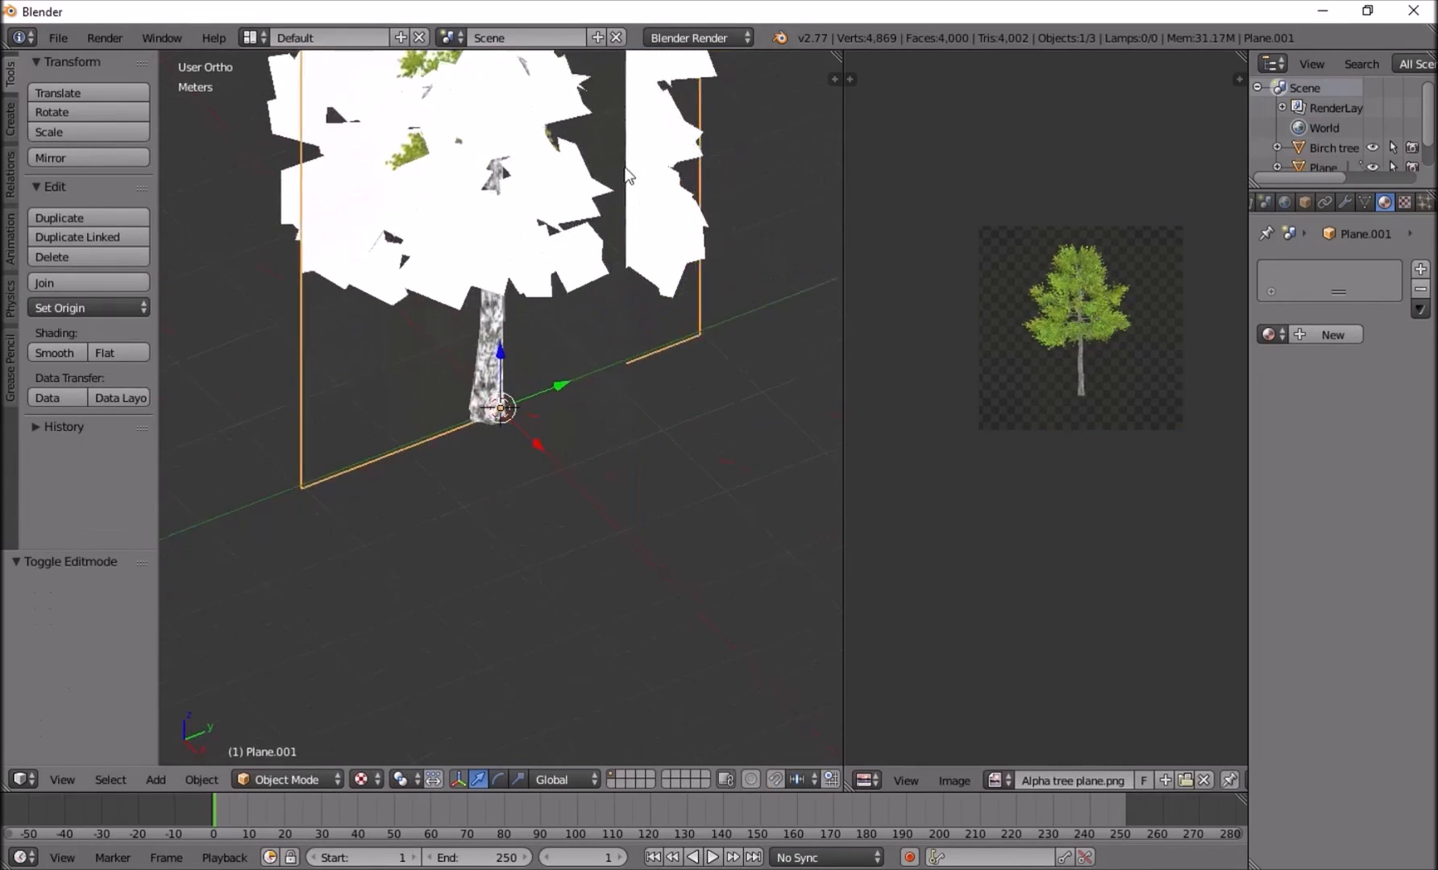
Move the Birch tree about 1.6 m along Y, off the crossed planes, and look at it from the front.
{"action": "right_click", "coordinate": [531, 147]}
{"action": "scroll", "coordinate": [530, 147], "scroll_direction": "down", "scroll_amount": 3}
{"action": "right_click", "coordinate": [520, 209]}
{"action": "right_click", "coordinate": [500, 278]}
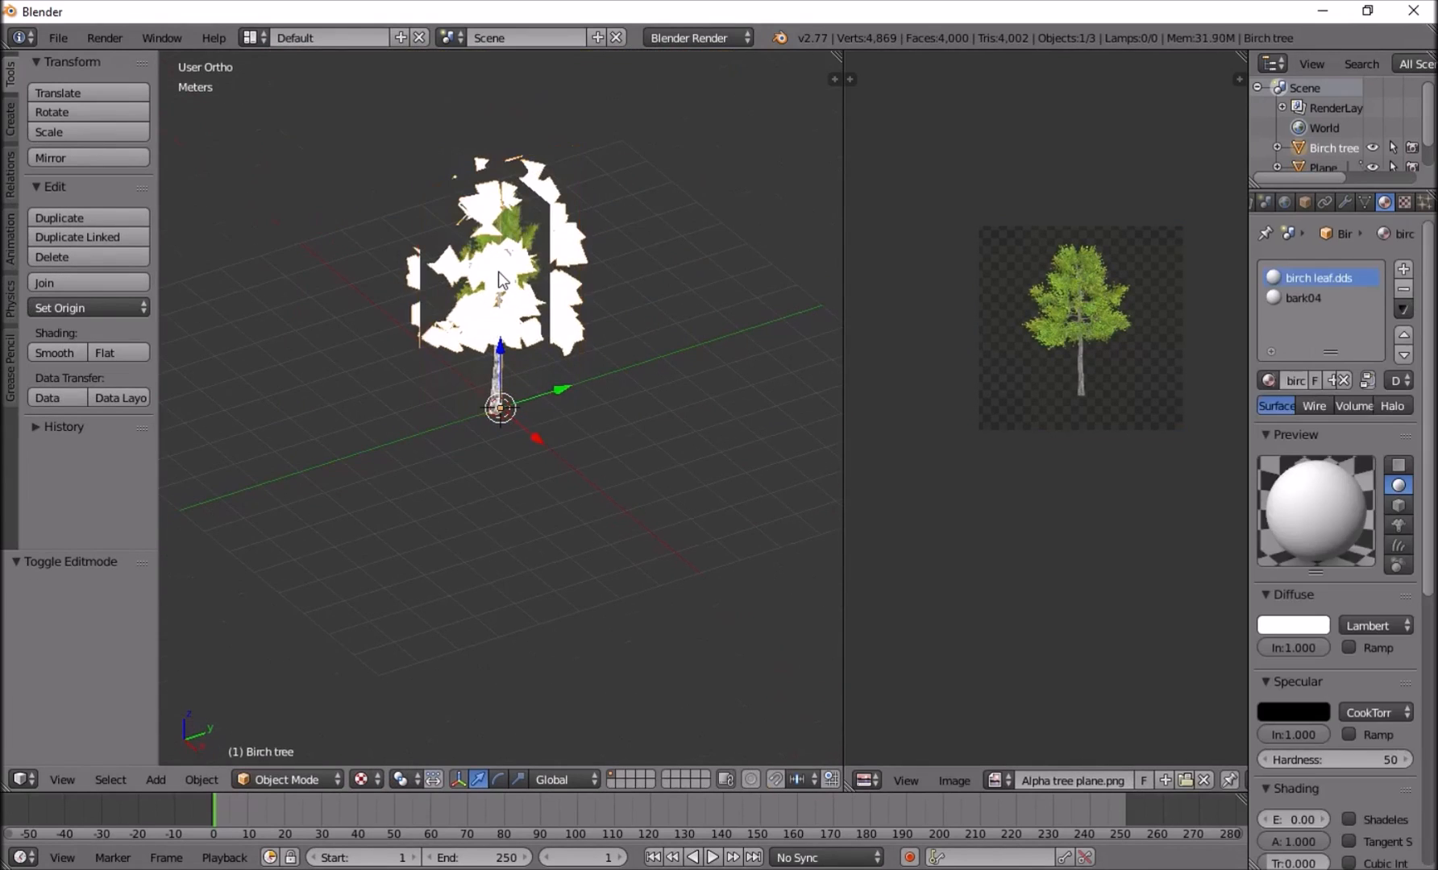
{"action": "left_click_drag", "start_coordinate": [572, 383], "coordinate": [627, 363]}
{"action": "middle_click_drag", "start_coordinate": [627, 363], "coordinate": [610, 283]}
{"action": "key", "text": "KP_1"}
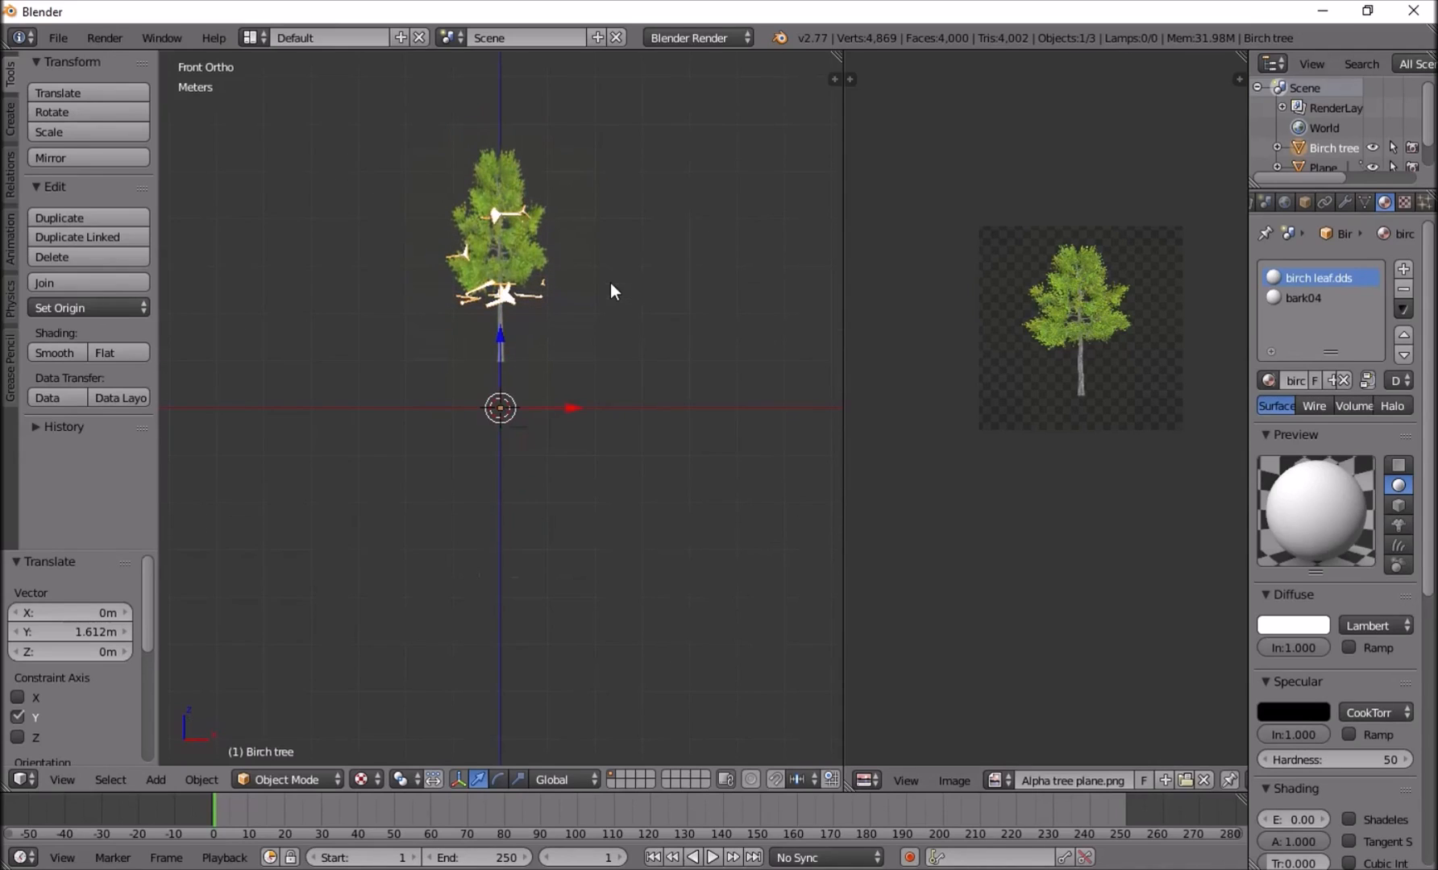
Scale the front-facing plane's UVs uniformly by about 0.775 and shift them up along Y to fit the tree image.
{"action": "right_click", "coordinate": [529, 234]}
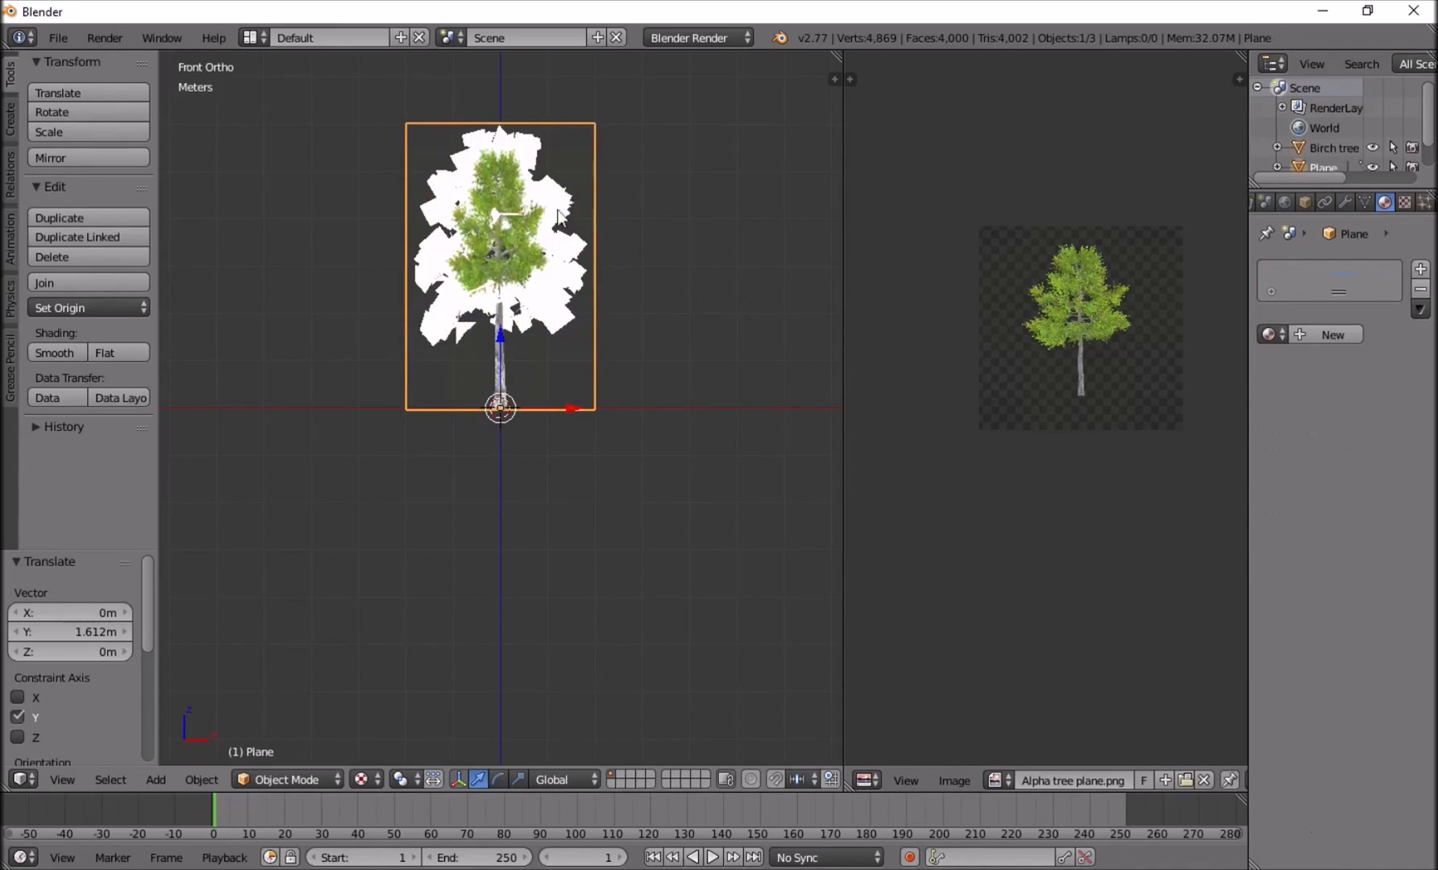
{"action": "key", "text": "Tab"}
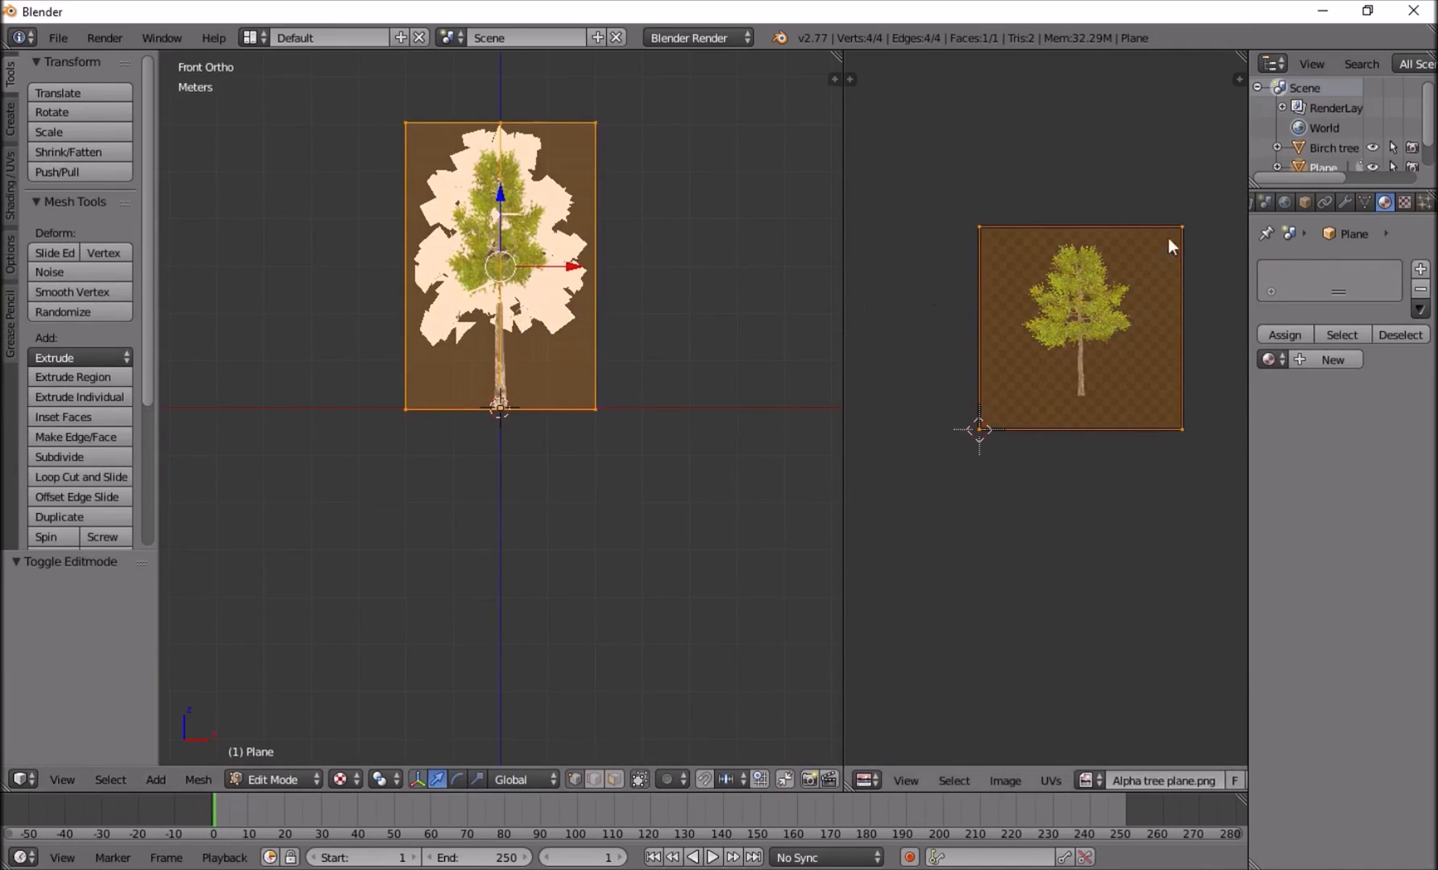
{"action": "key", "text": "s"}
{"action": "left_click", "coordinate": [1170, 184]}
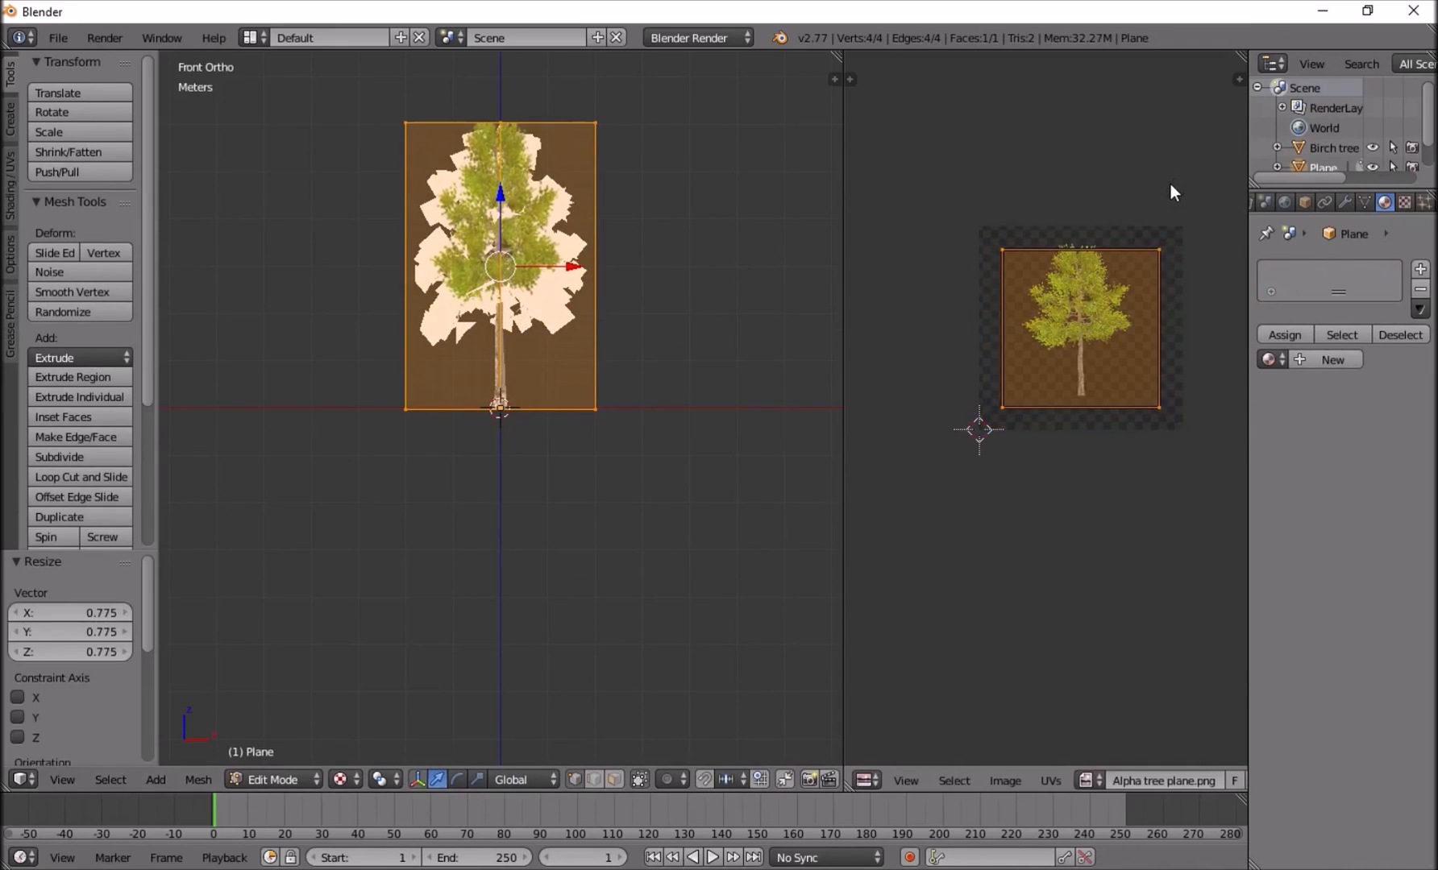
{"action": "key", "text": "g"}
{"action": "key", "text": "y"}
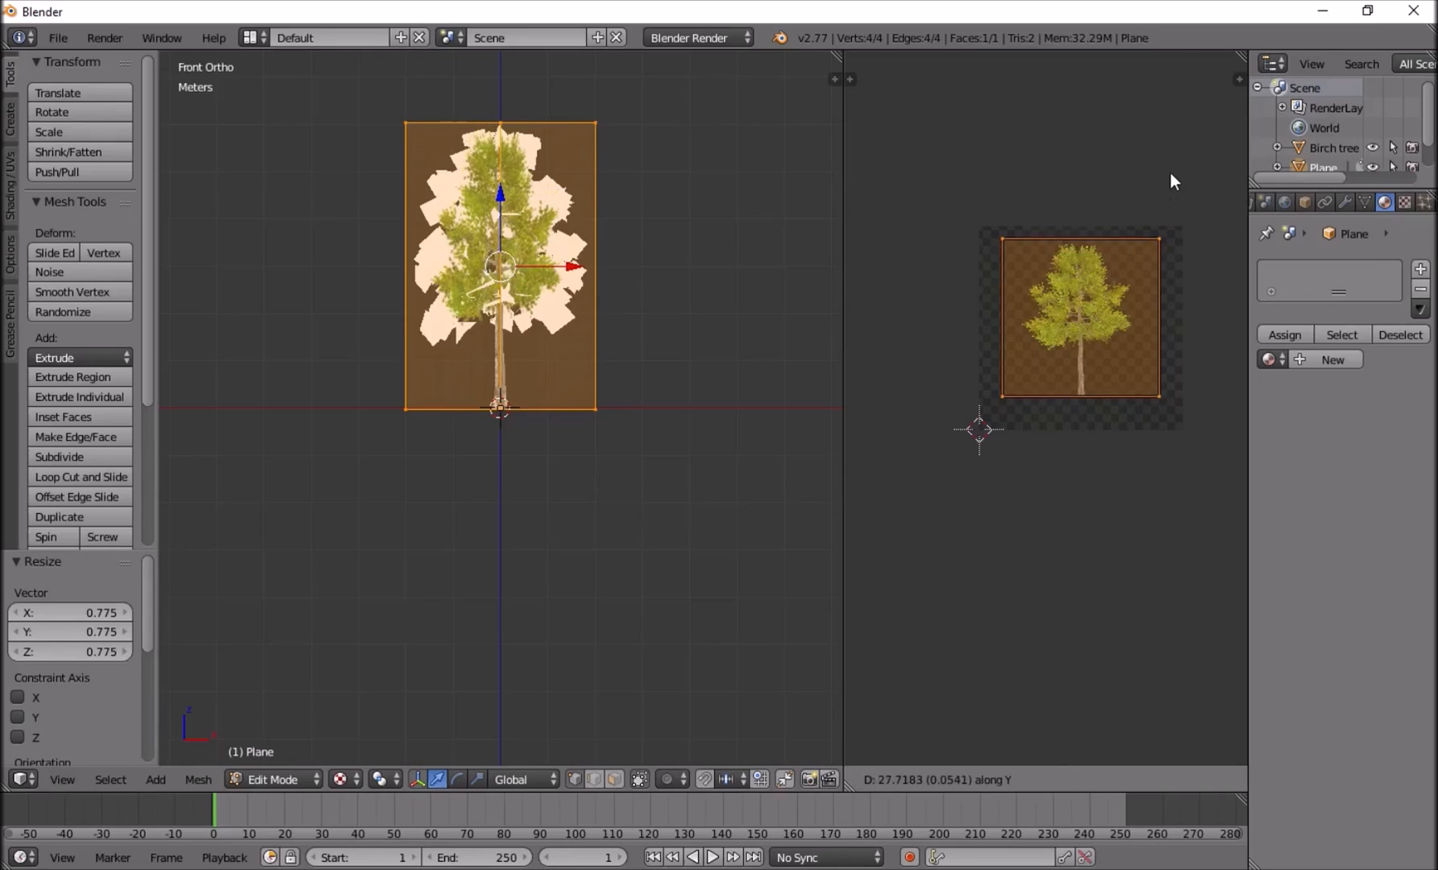
{"action": "left_click", "coordinate": [1170, 174]}
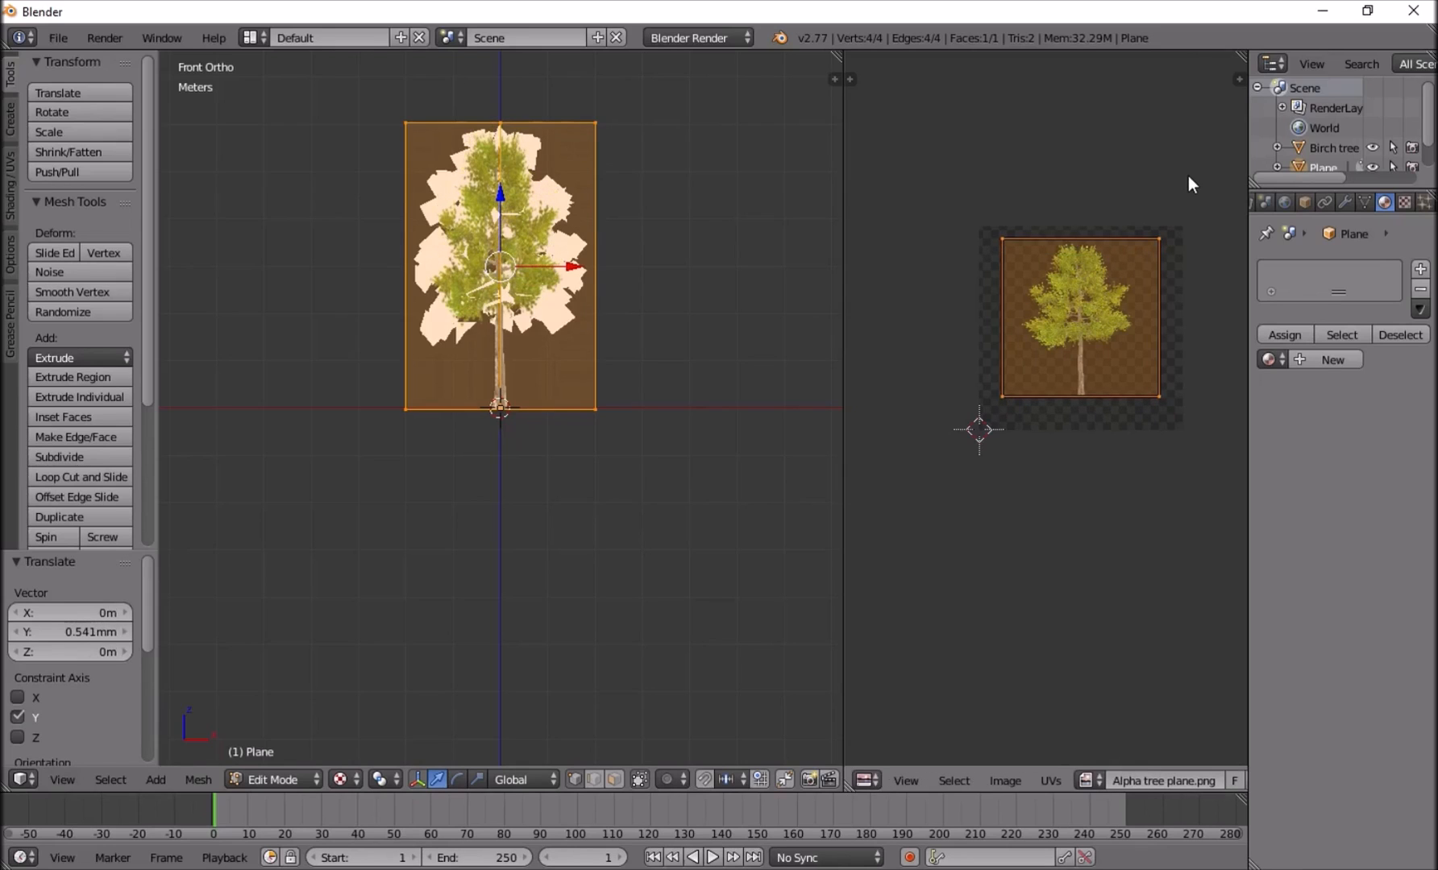
Fit the plane's UVs closely around the tree image by scaling about 0.722 in X and 0.944 in Y, then refine X.
{"action": "key", "text": "x"}
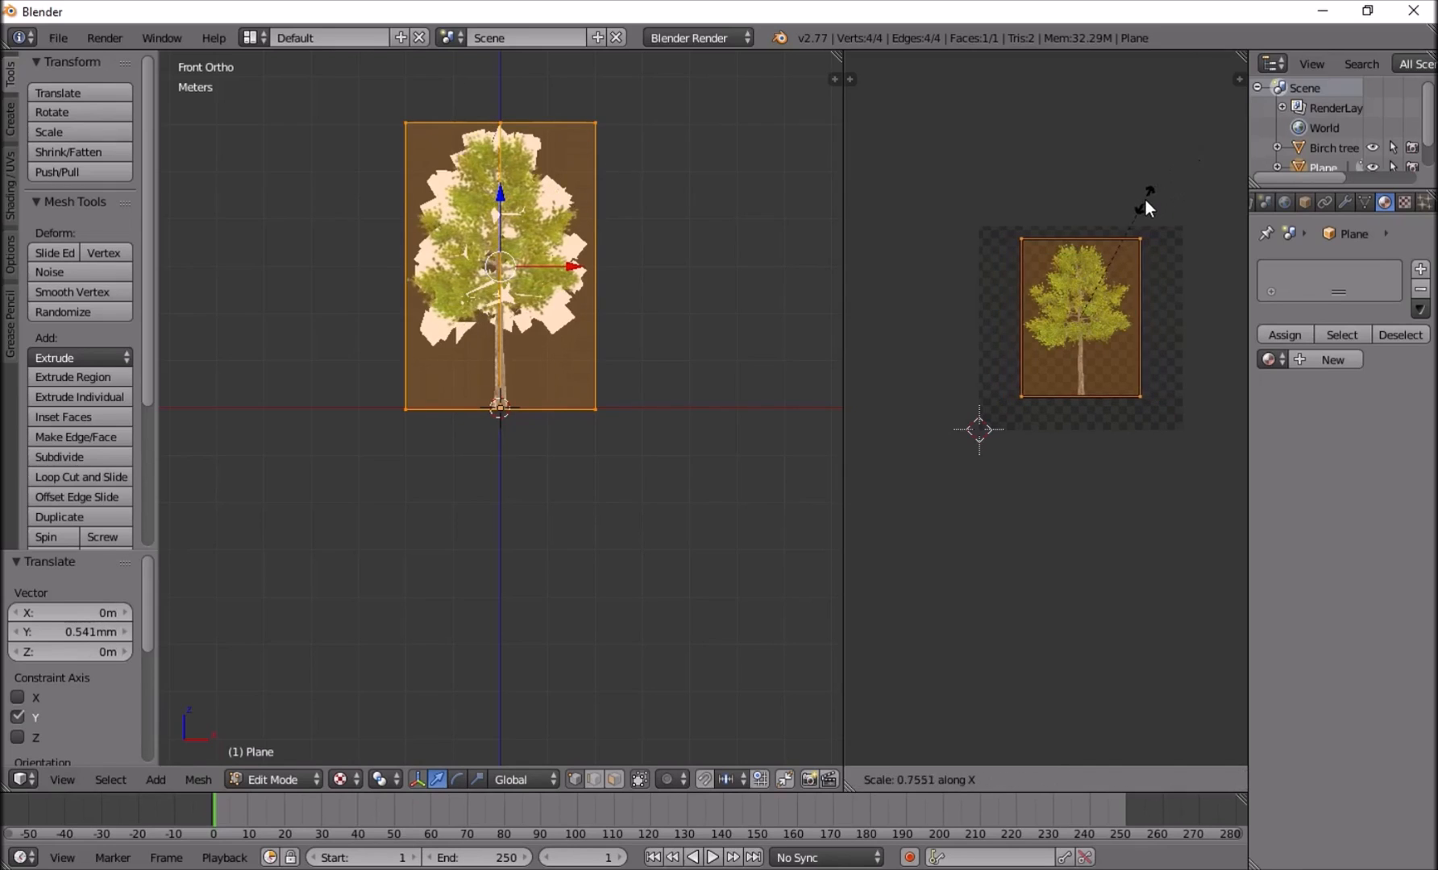
{"action": "left_click", "coordinate": [1141, 206]}
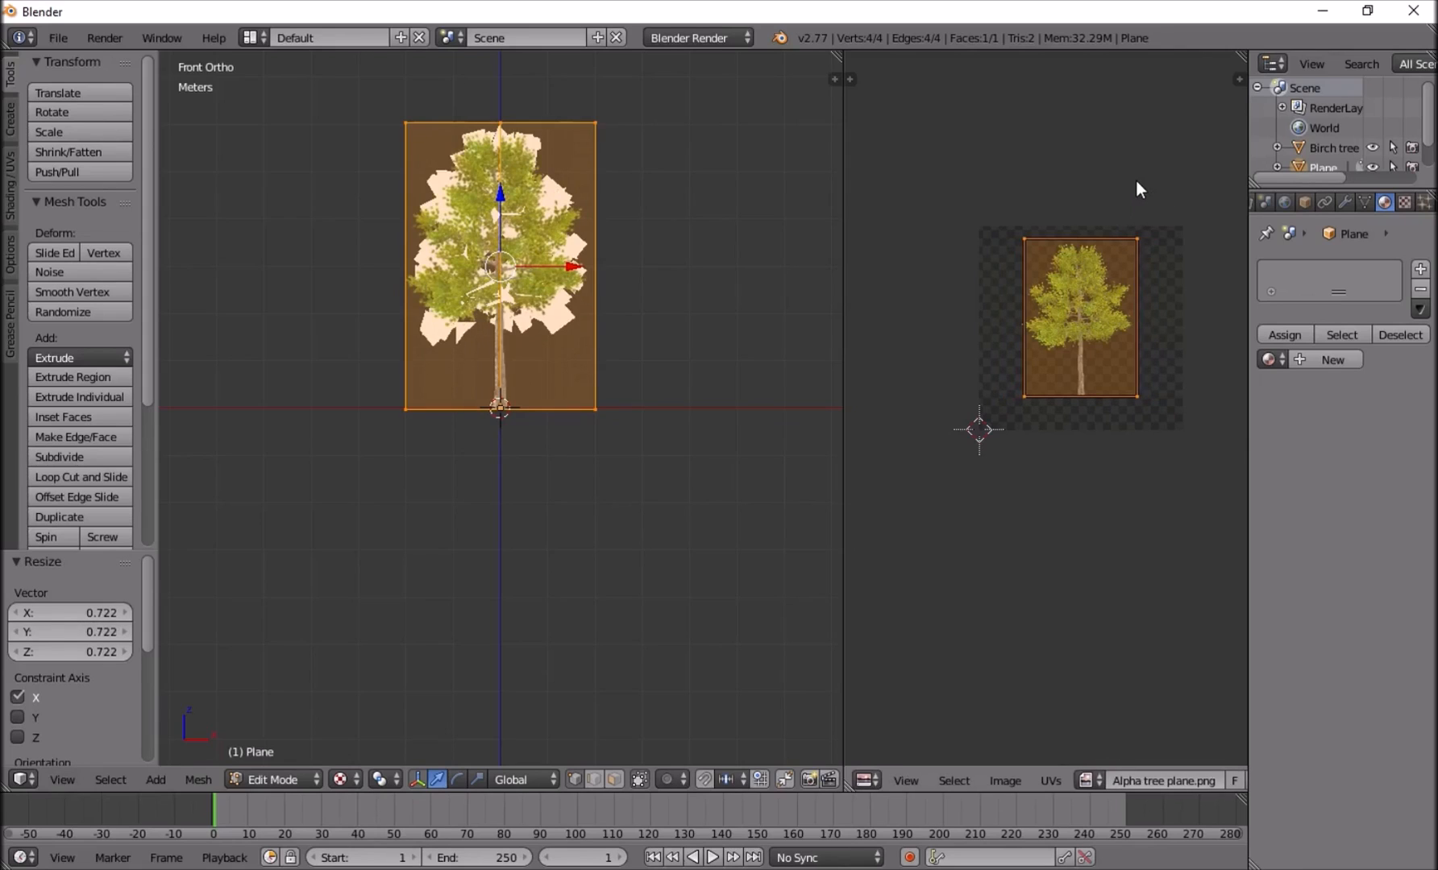
{"action": "key", "text": "y"}
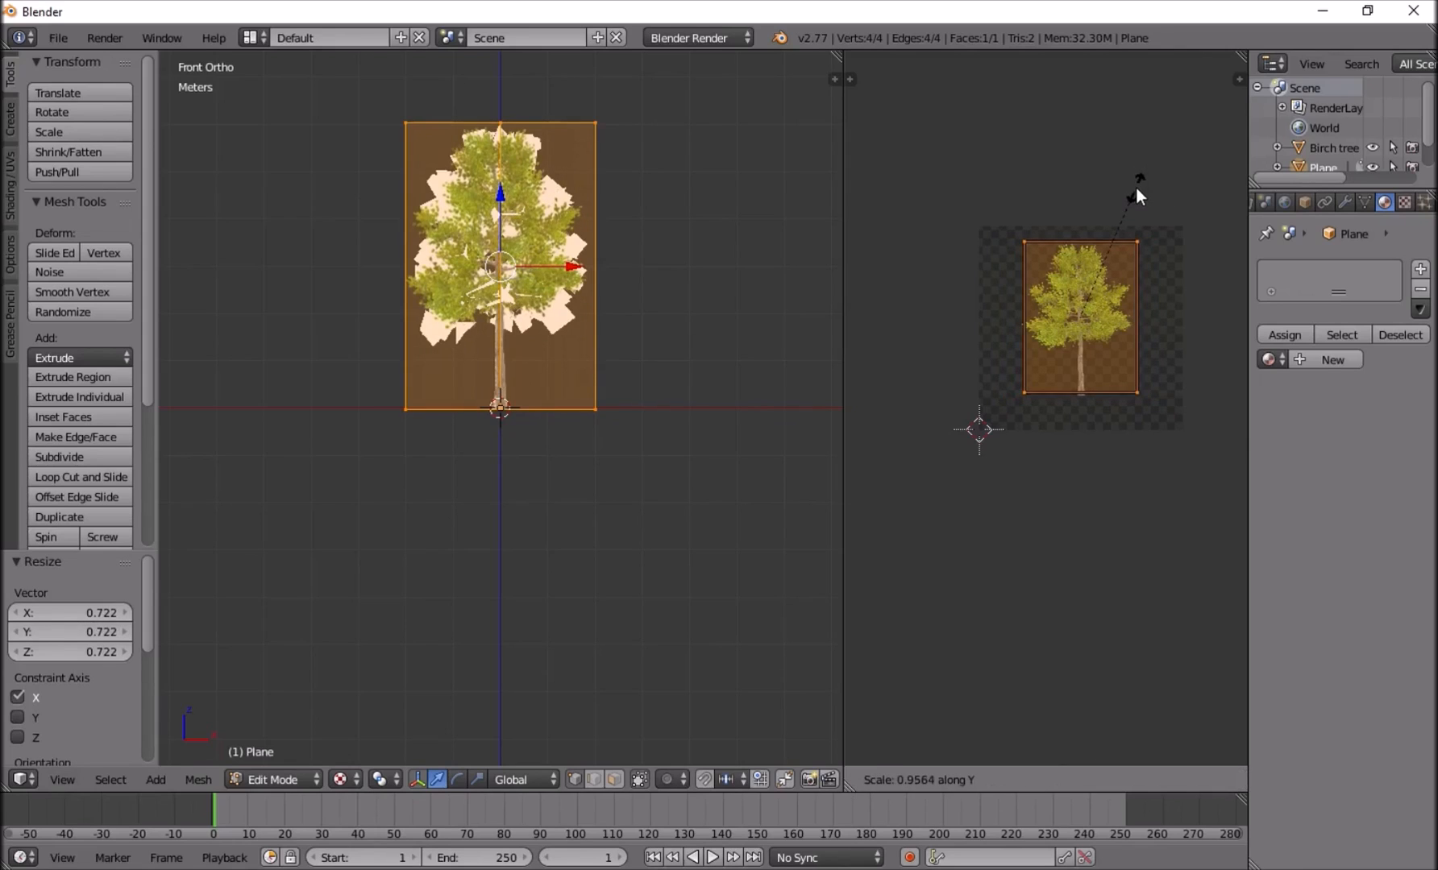
{"action": "left_click", "coordinate": [1136, 192]}
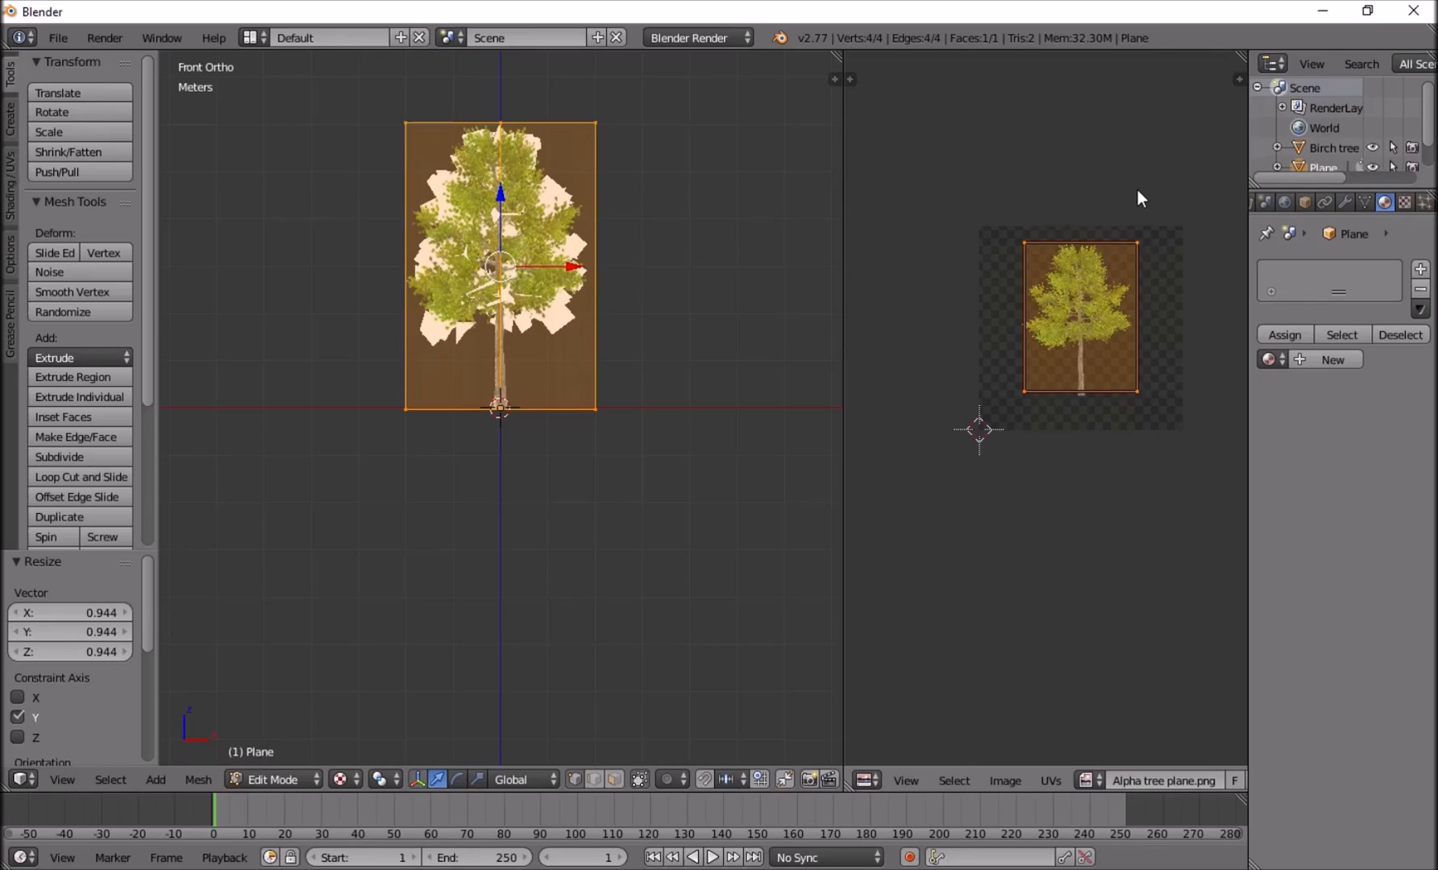
{"action": "key", "text": "s"}
{"action": "key", "text": "x"}
{"action": "left_click", "coordinate": [1132, 191]}
Delete the Birch tree object in Object Mode, then view the textured crossed planes from around with nothing selected.
{"action": "middle_click_drag", "start_coordinate": [728, 266], "coordinate": [345, 273]}
{"action": "key", "text": "Tab"}
{"action": "right_click", "coordinate": [577, 238]}
{"action": "right_click", "coordinate": [639, 224]}
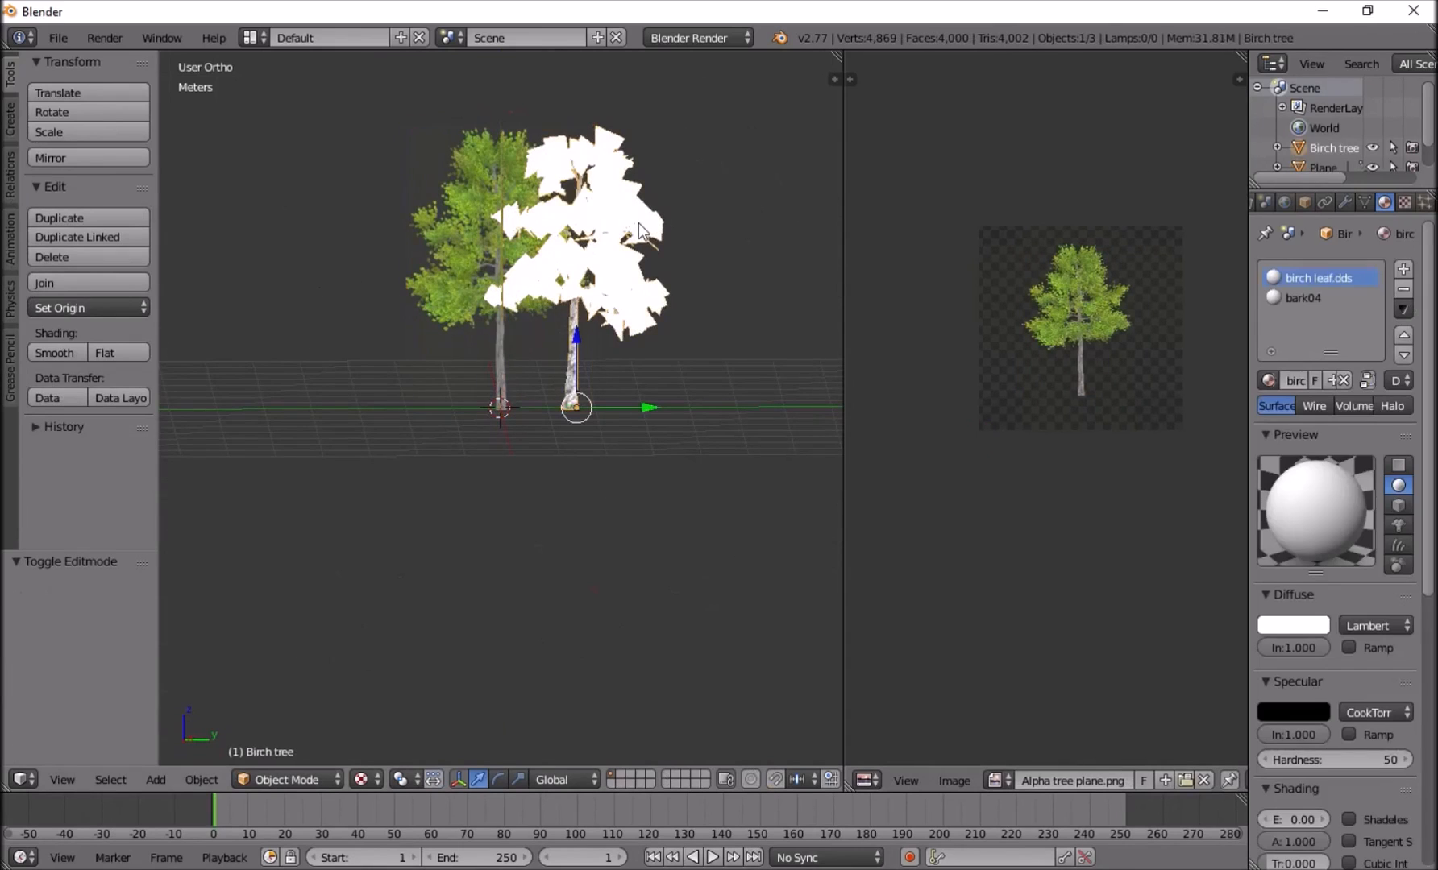
{"action": "key", "text": "x"}
{"action": "left_click", "coordinate": [637, 221]}
{"action": "middle_click_drag", "start_coordinate": [507, 279], "coordinate": [630, 231]}
{"action": "right_click", "coordinate": [569, 251]}
{"action": "key", "text": "a"}
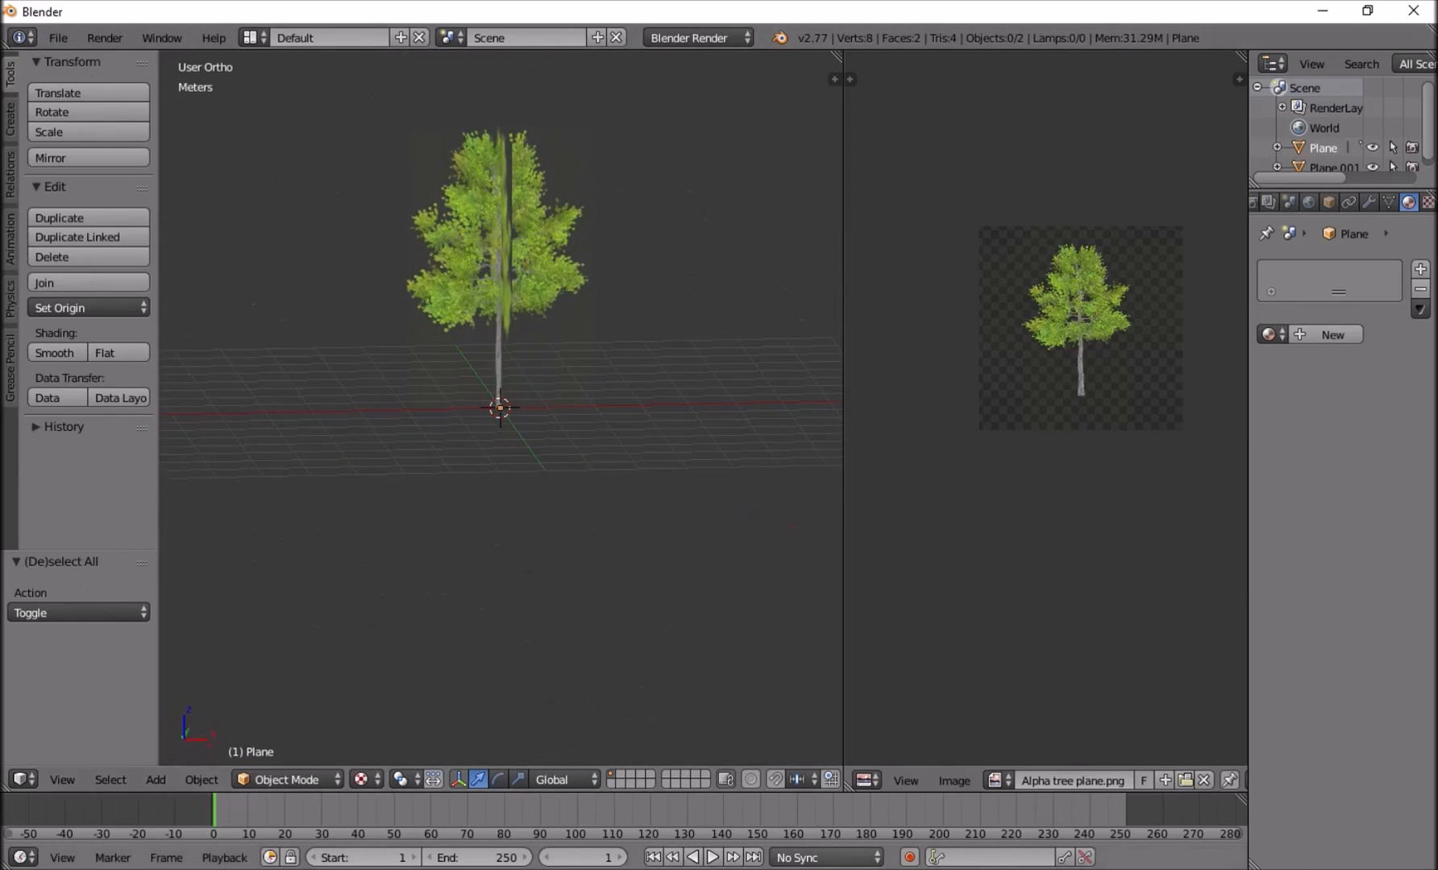
Switch to Beech_Tree in Unreal Editor and review its LOD Settings and the available LOD Import options.
{"action": "mouse_move", "coordinate": [905, 869]}
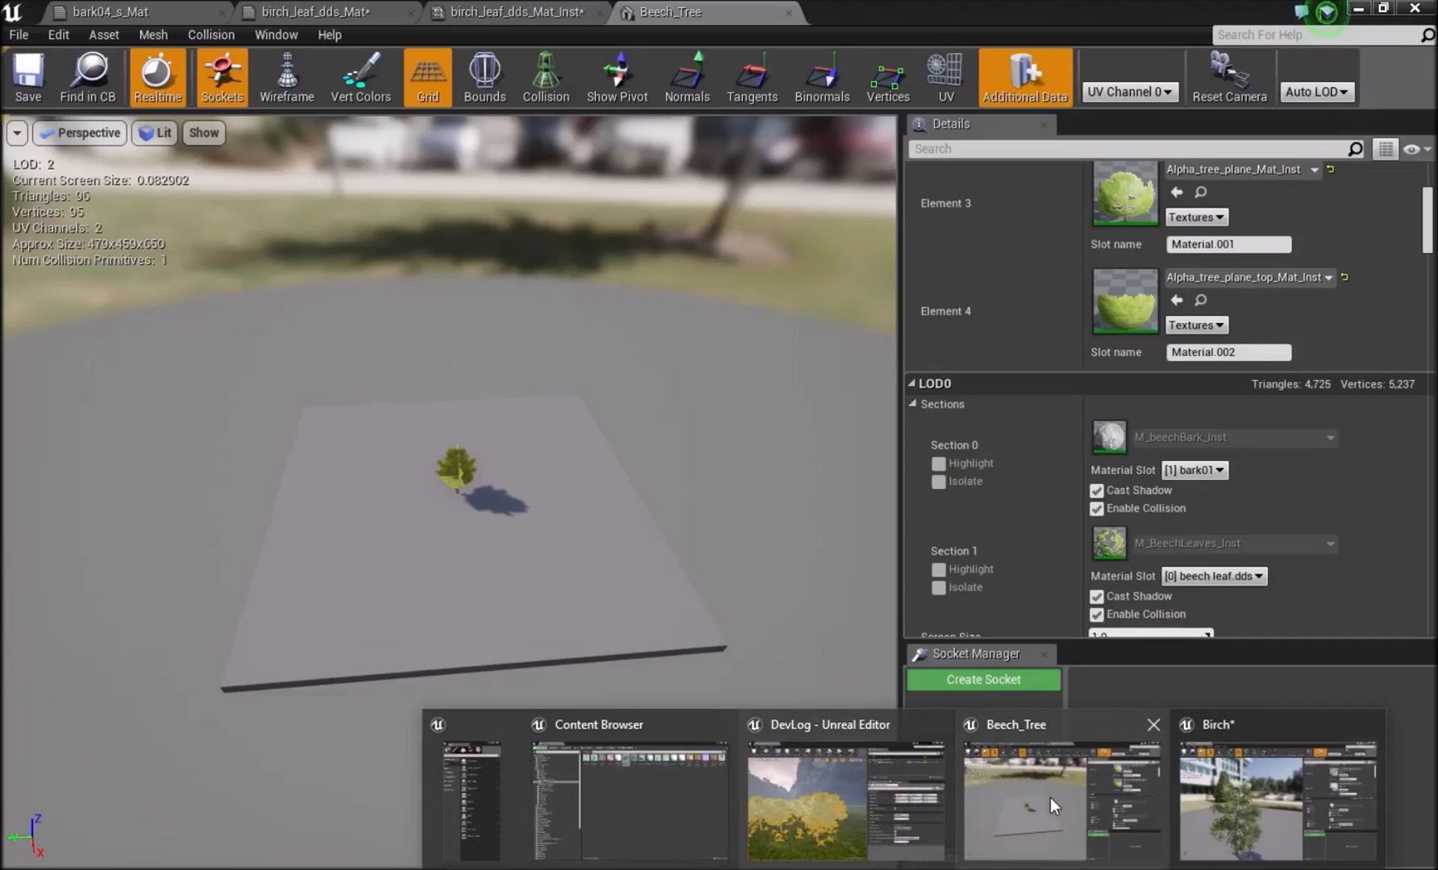
{"action": "left_click", "coordinate": [1012, 799]}
{"action": "scroll", "coordinate": [1155, 387], "scroll_direction": "down", "scroll_amount": 5}
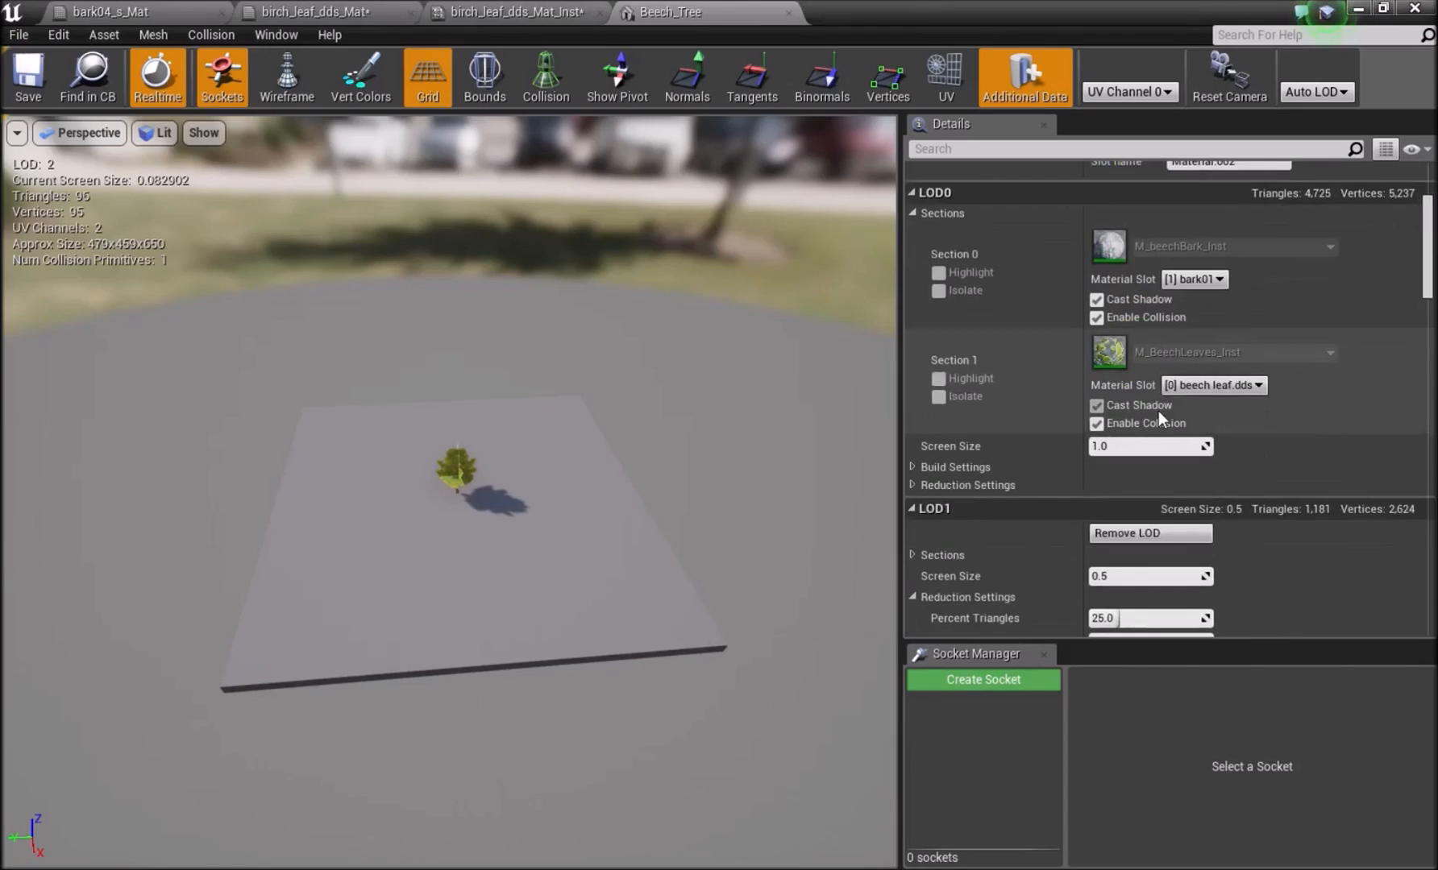
{"action": "scroll", "coordinate": [1158, 415], "scroll_direction": "down", "scroll_amount": 10}
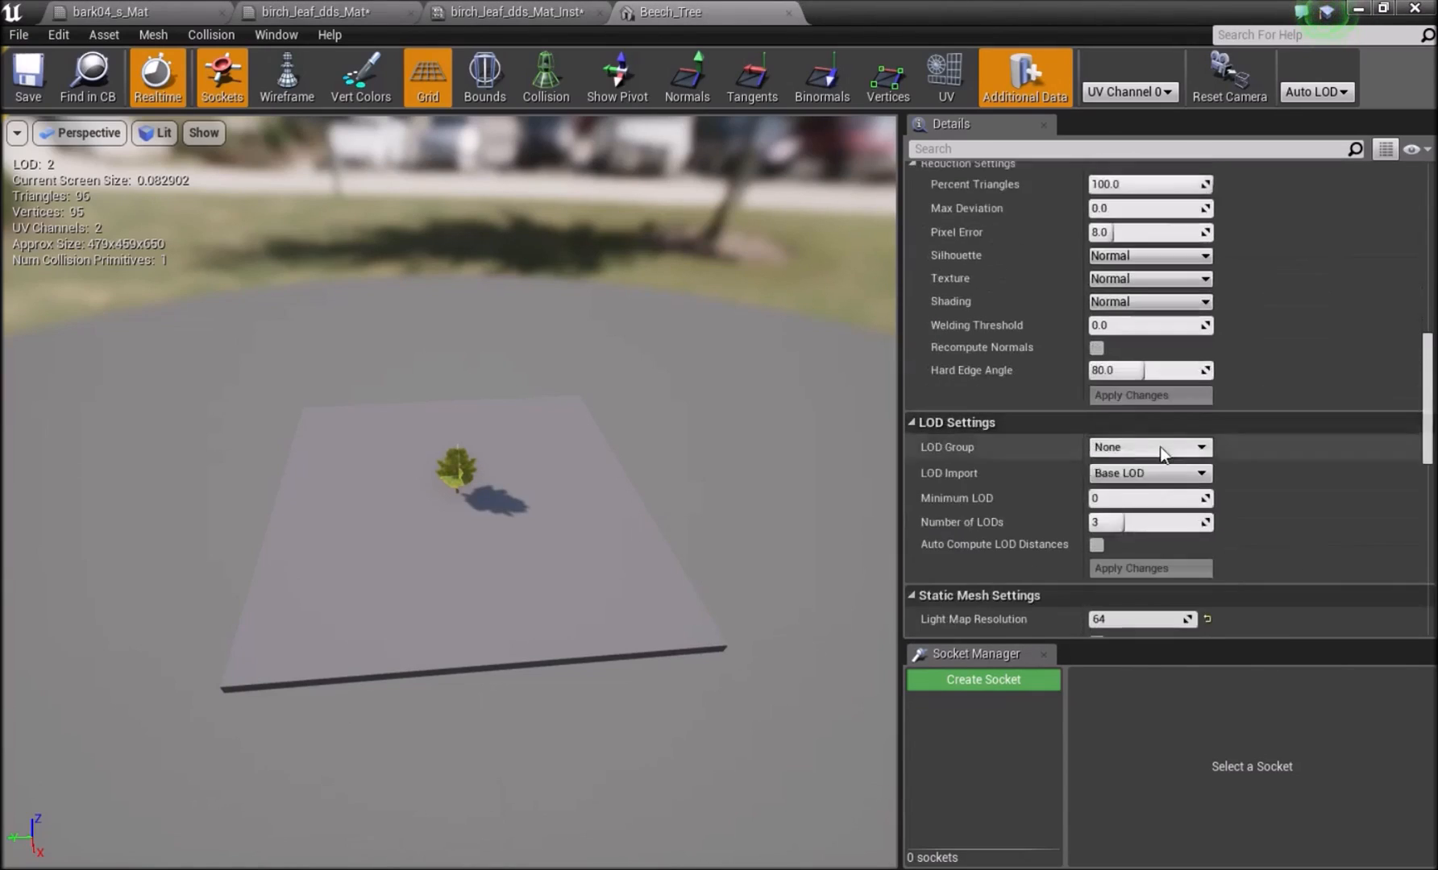
{"action": "scroll", "coordinate": [1159, 445], "scroll_direction": "down", "scroll_amount": 2}
{"action": "left_click", "coordinate": [1100, 411]}
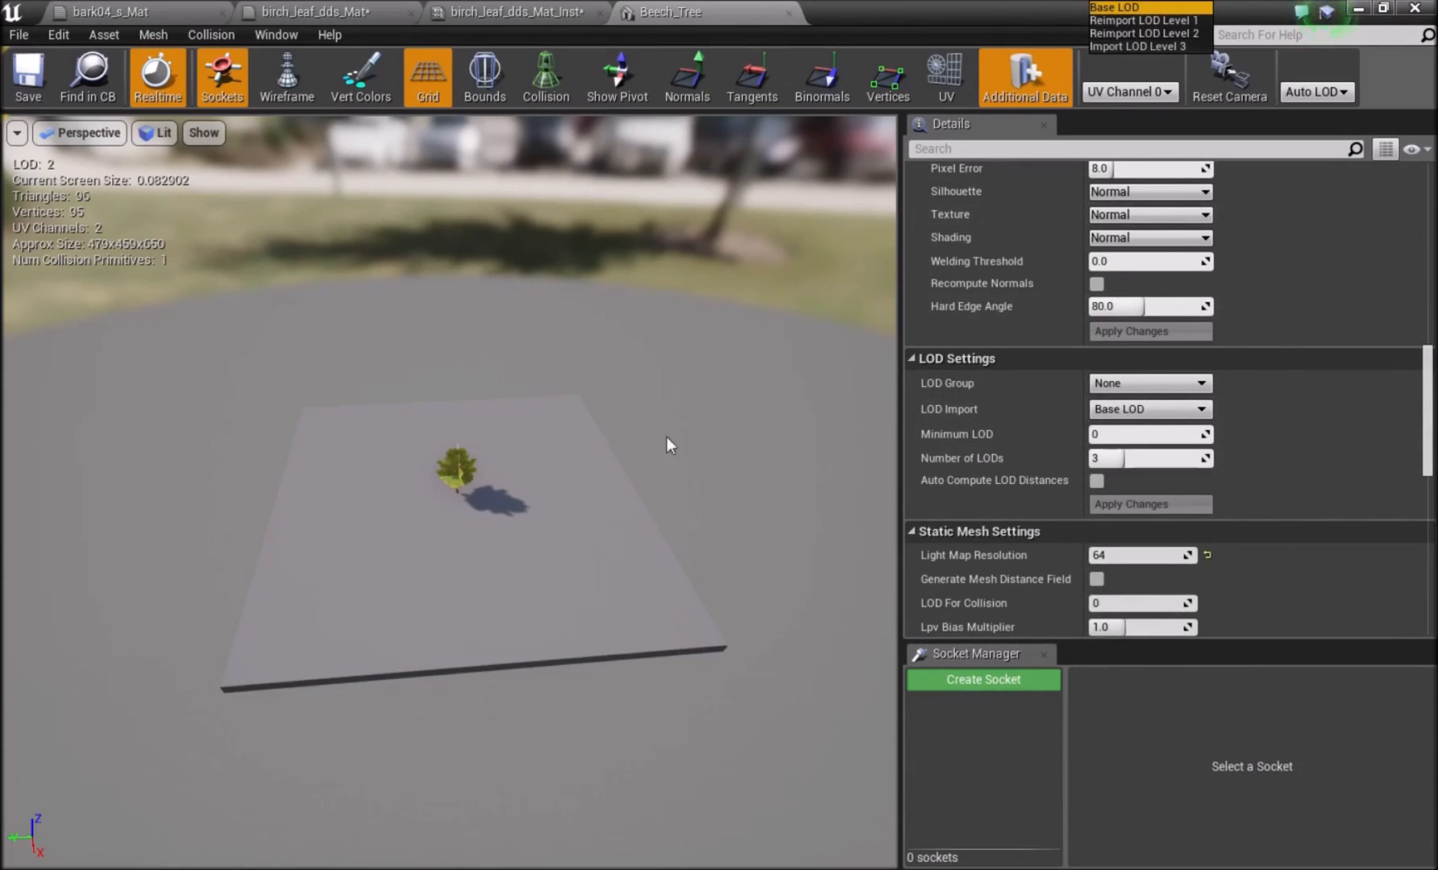
{"action": "left_click", "coordinate": [1402, 195]}
Look up the Alpha_tree_plane texture in the Foliage_texture folder and view its tree image.
{"action": "left_click", "coordinate": [1360, 10]}
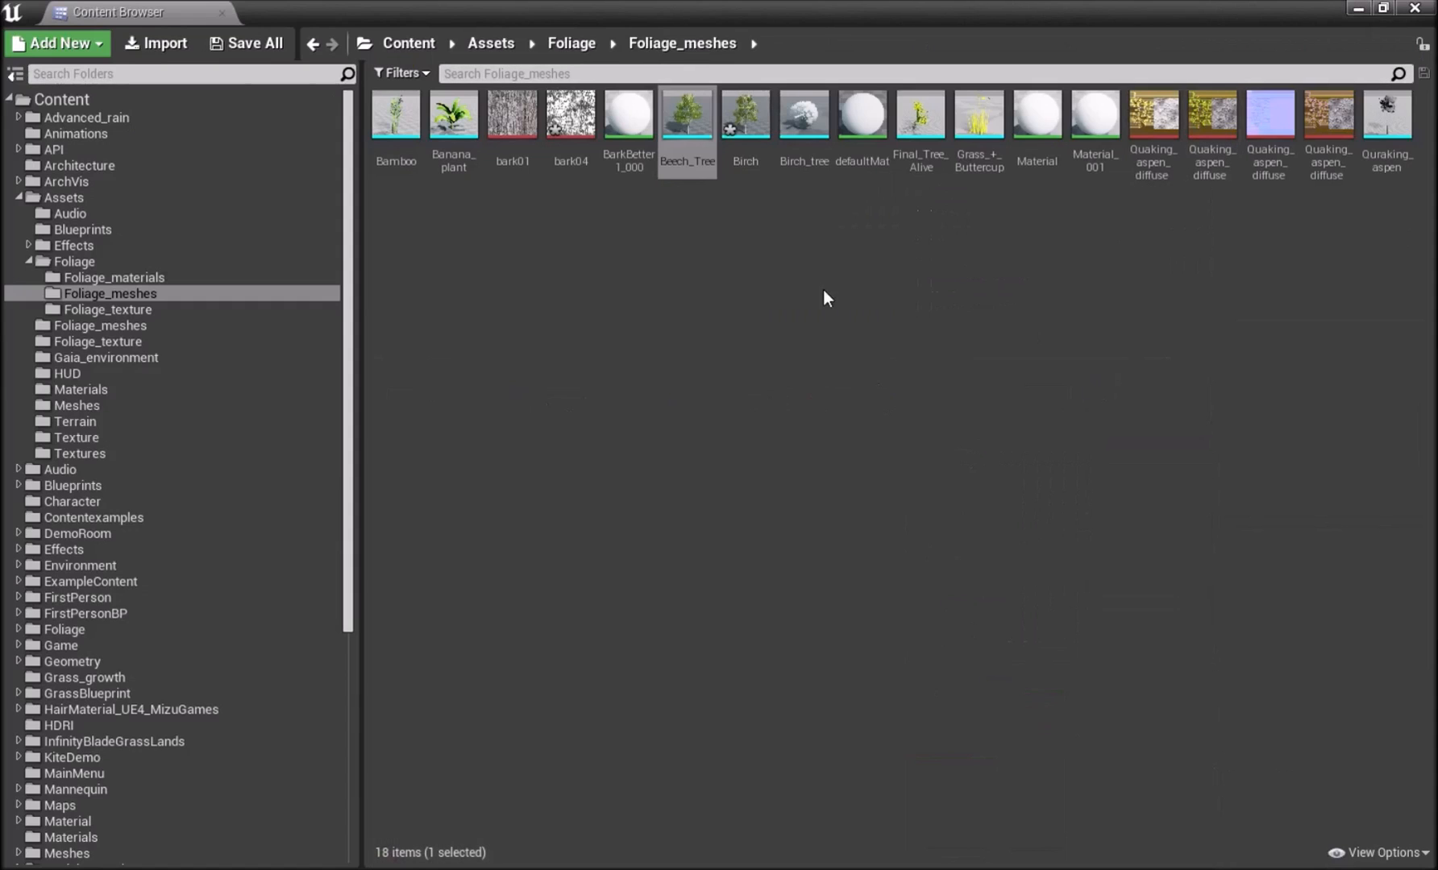
{"action": "left_click", "coordinate": [102, 309]}
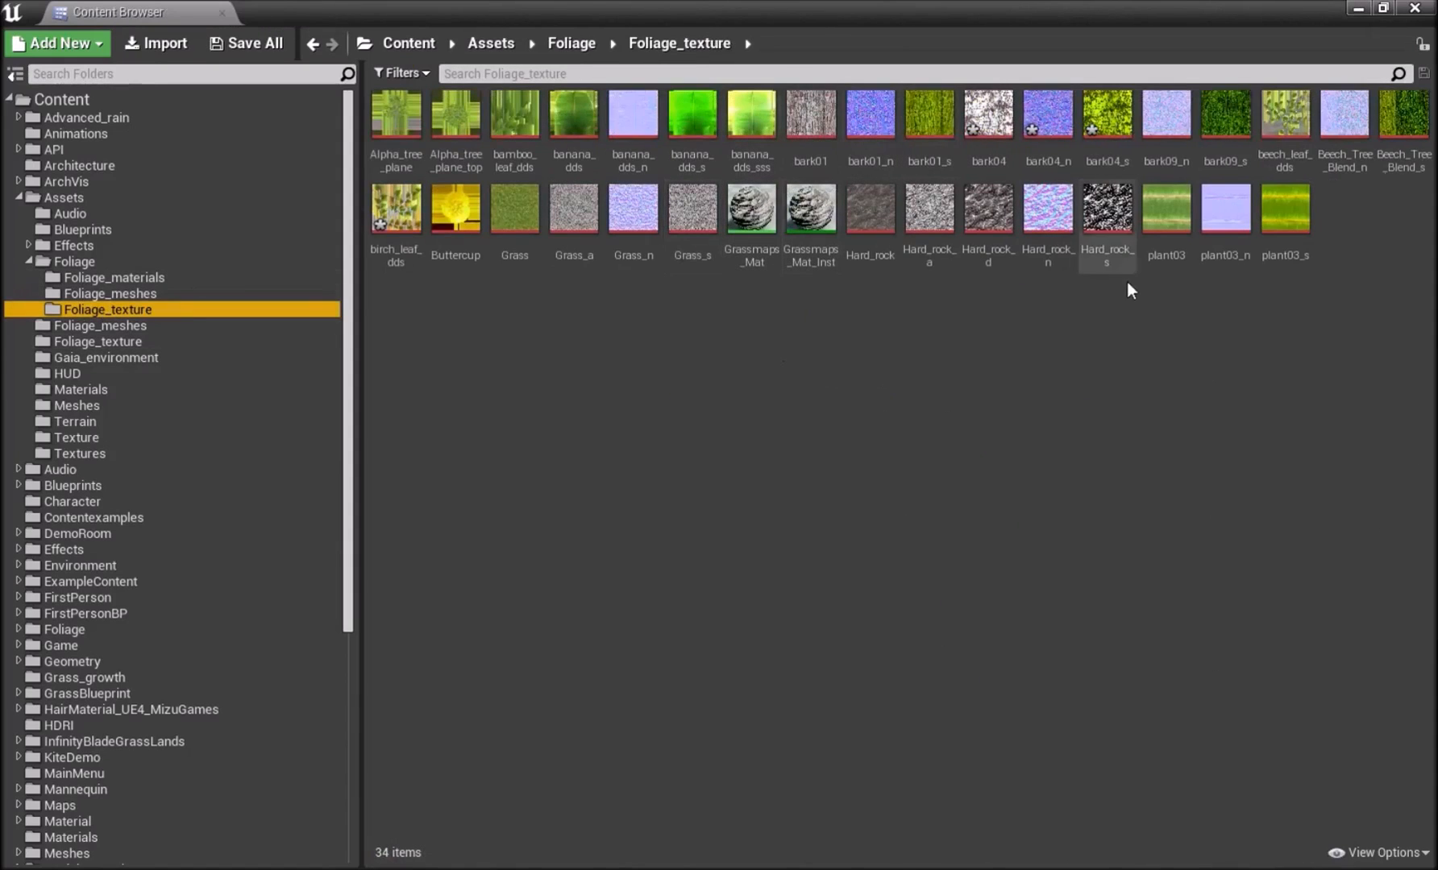
{"action": "mouse_move", "coordinate": [1322, 135]}
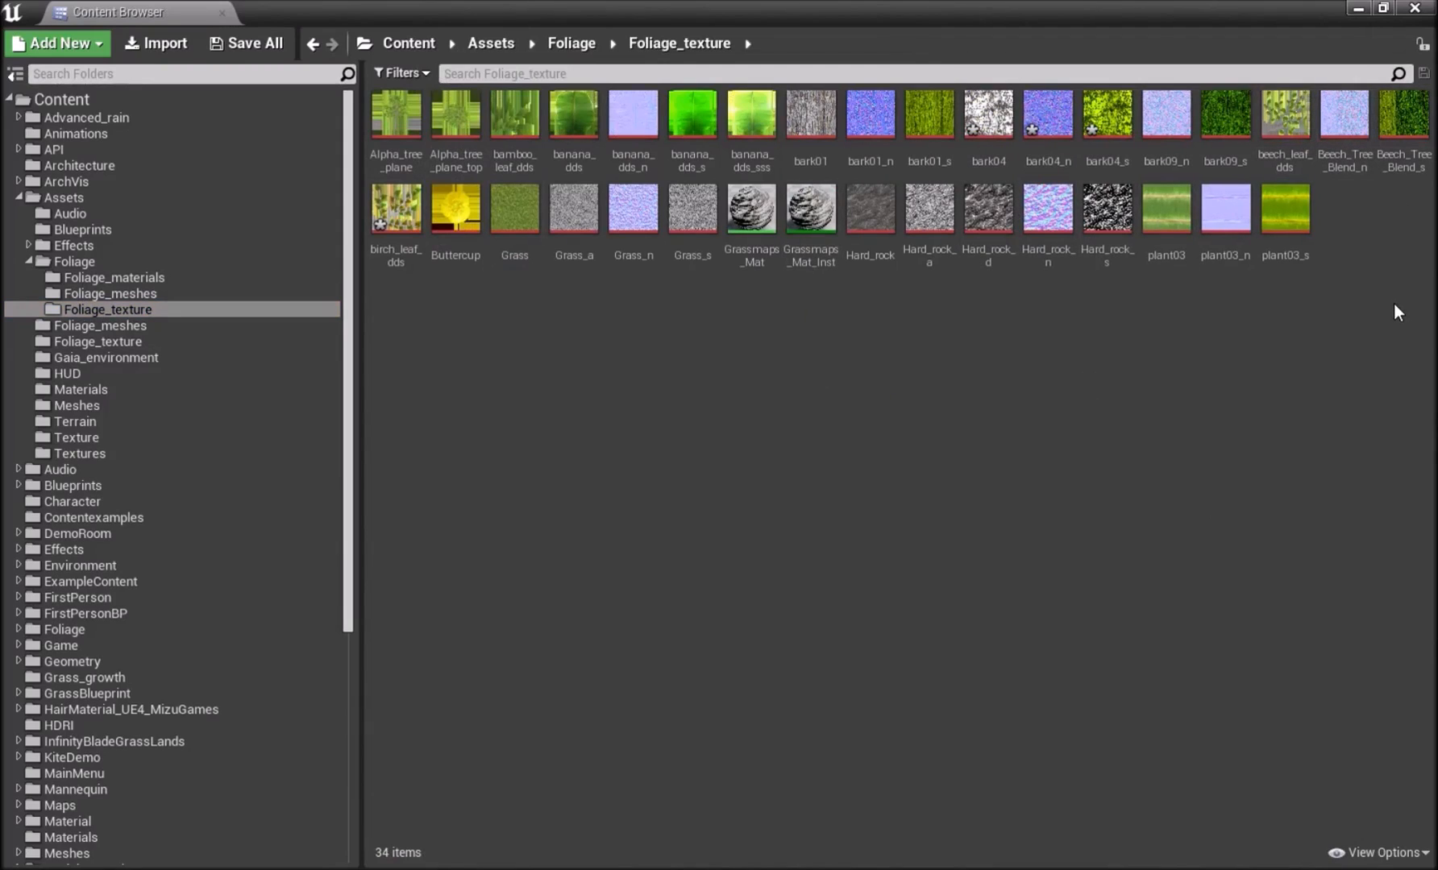
{"action": "double_click", "coordinate": [396, 113]}
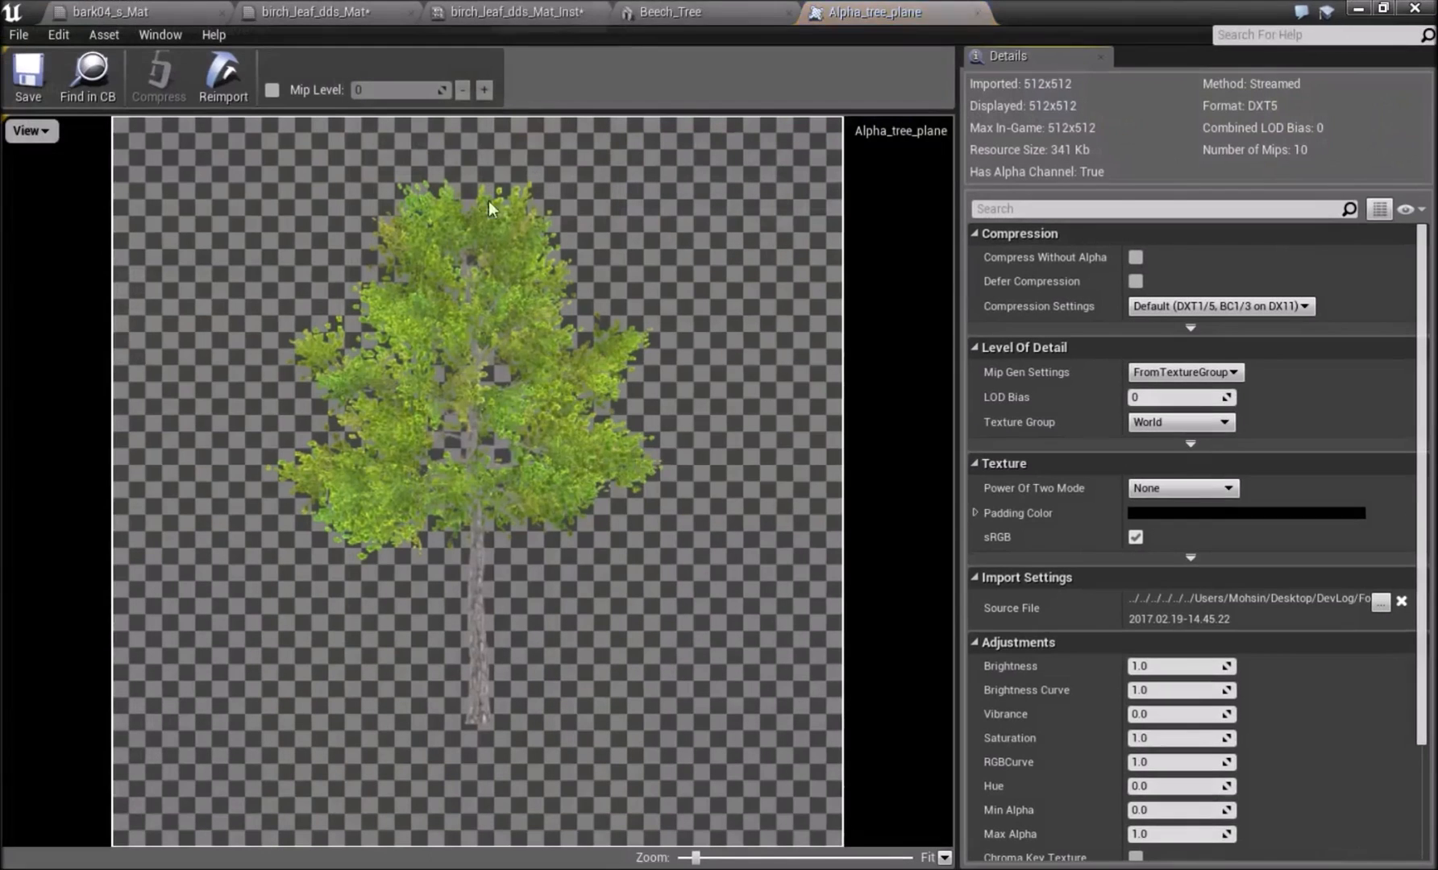
{"action": "left_click", "coordinate": [1356, 10]}
Open the Alpha_tree_plane_Mat material from the Foliage_materials folder and examine its node graph.
{"action": "left_click", "coordinate": [122, 279]}
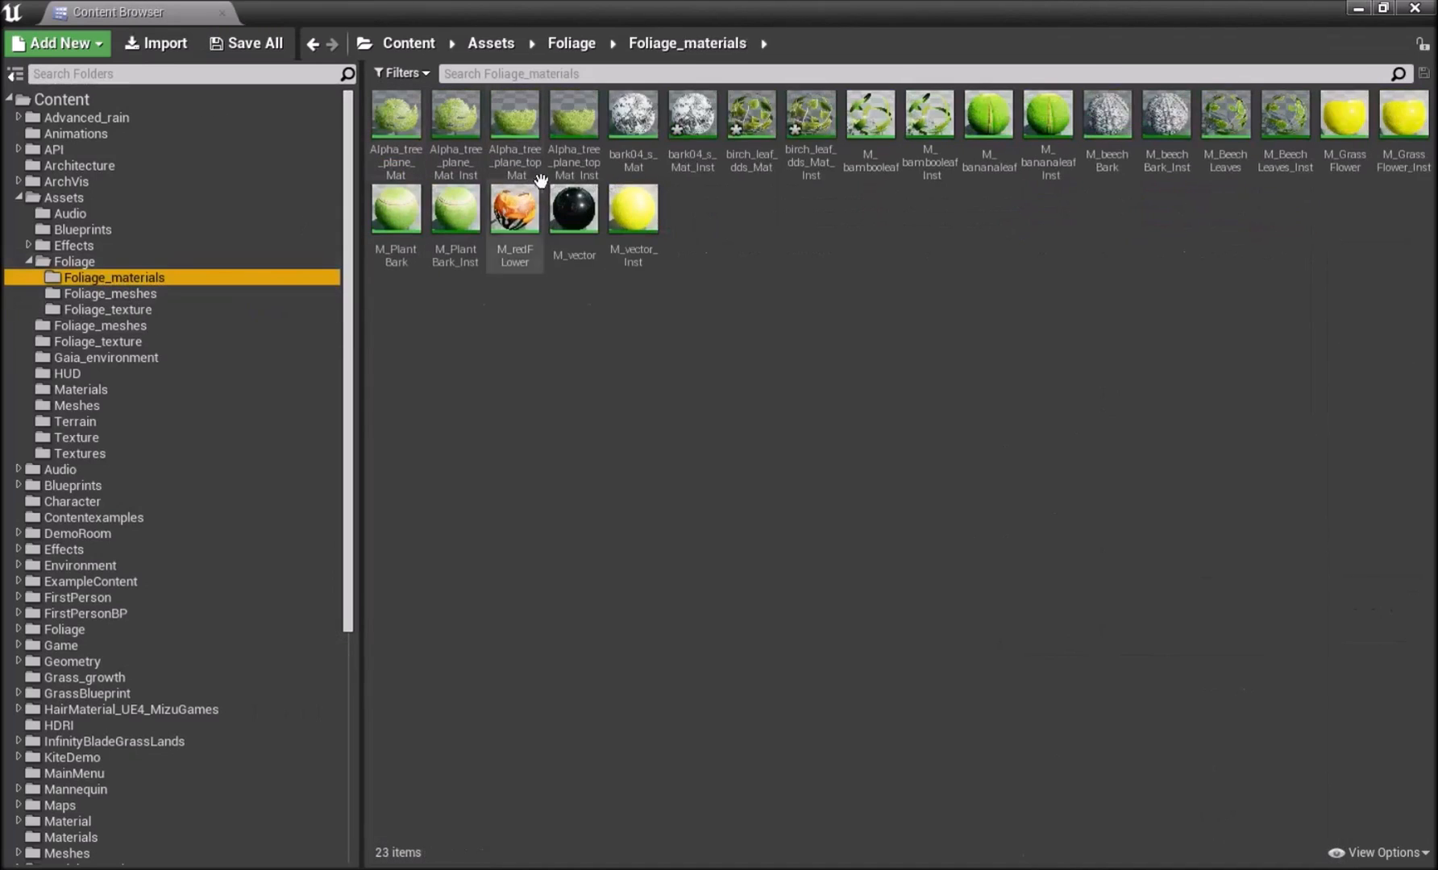
{"action": "left_click", "coordinate": [408, 137]}
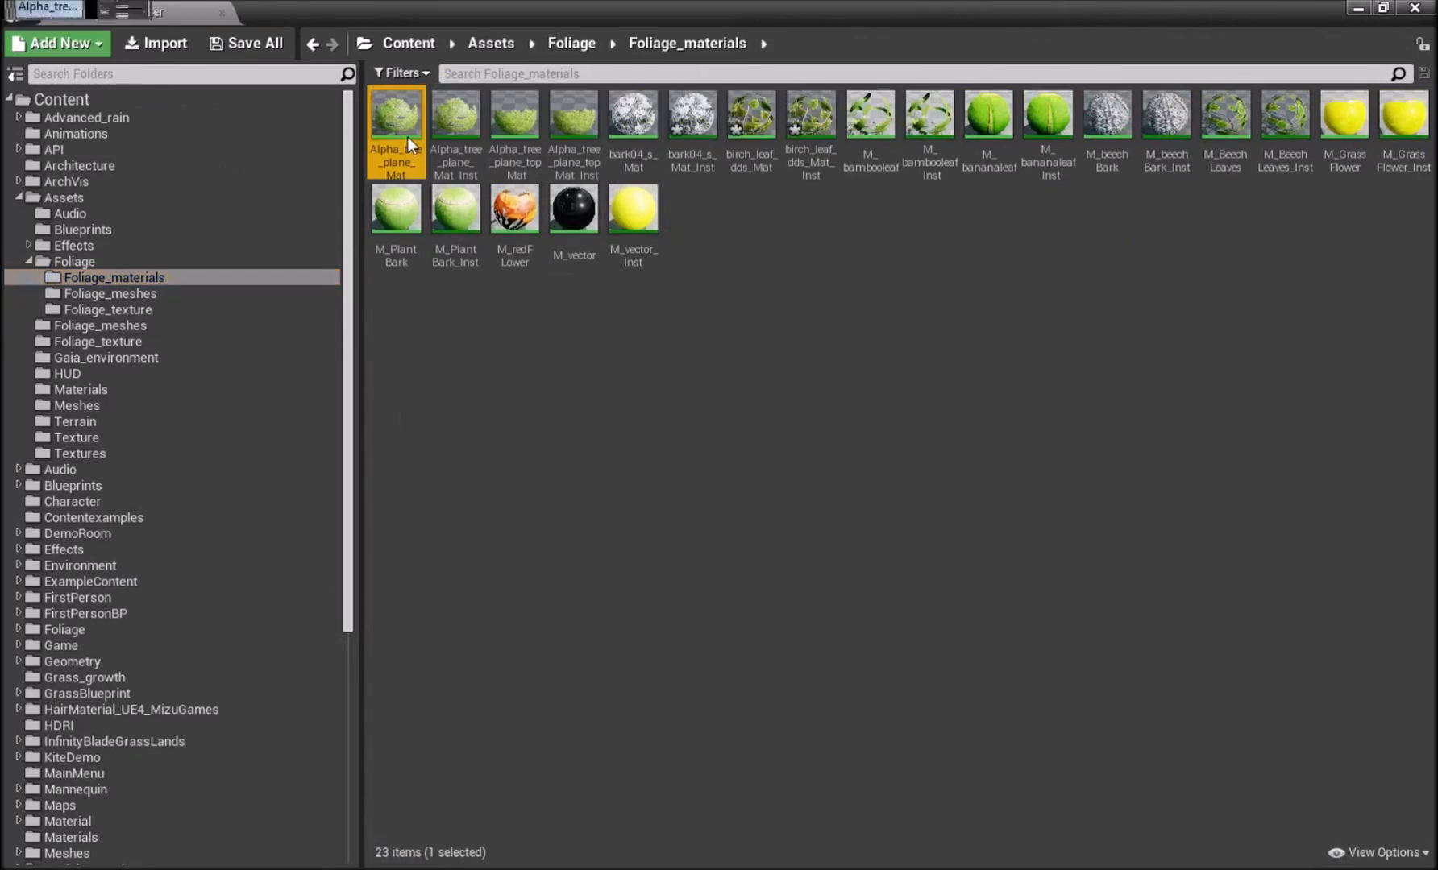
{"action": "double_click", "coordinate": [408, 137]}
{"action": "scroll", "coordinate": [885, 417], "scroll_direction": "down", "scroll_amount": 5}
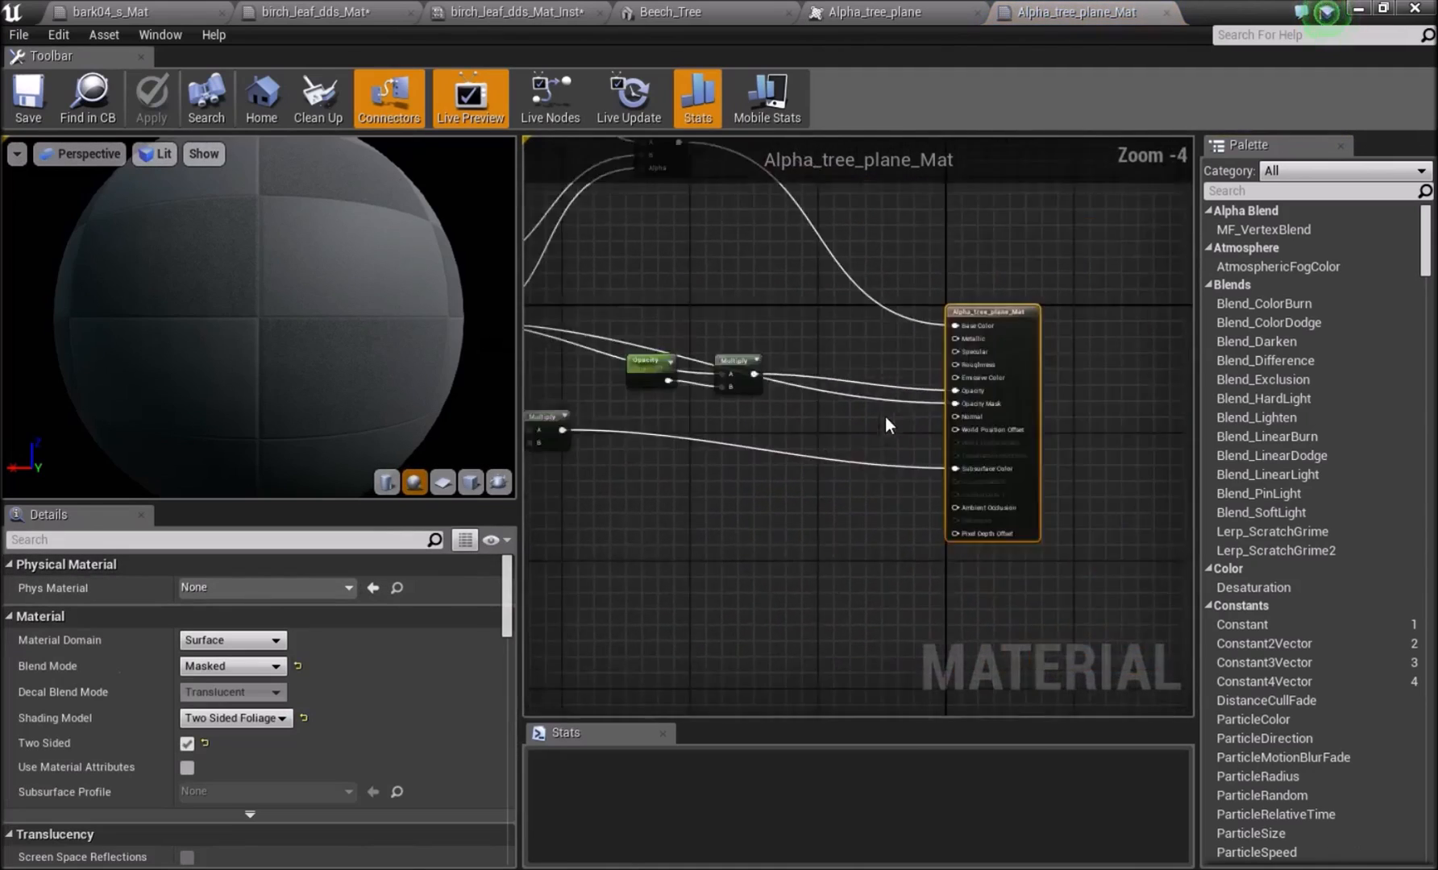
{"action": "left_click_drag", "start_coordinate": [785, 256], "coordinate": [736, 317]}
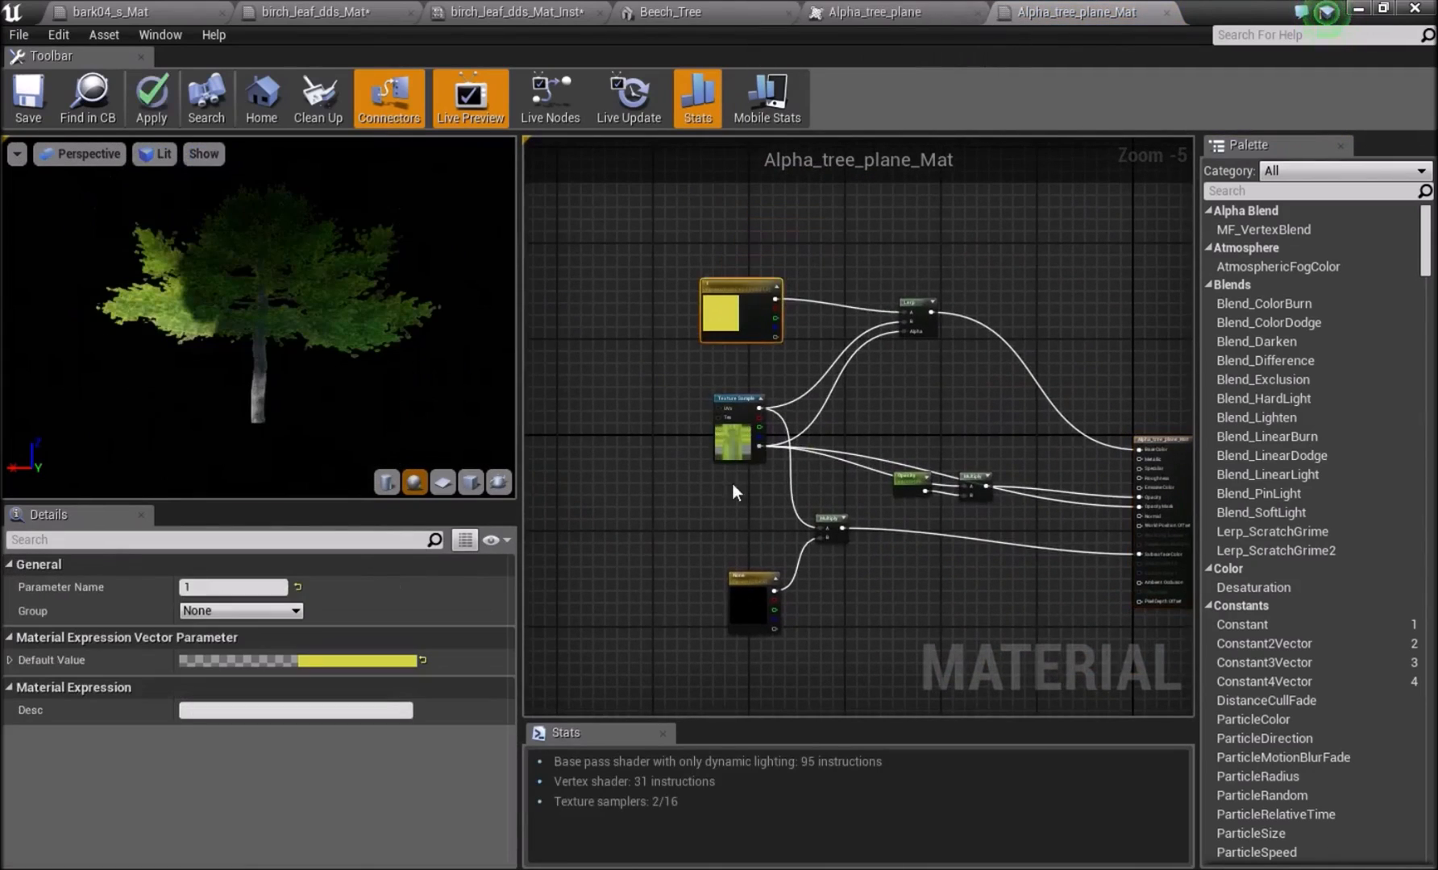
Tidy the Alpha_tree_plane_Mat graph by repositioning the Texture Sample, the black None parameter and the lower Multiply node.
{"action": "left_click_drag", "start_coordinate": [731, 442], "coordinate": [714, 423]}
{"action": "left_click_drag", "start_coordinate": [751, 606], "coordinate": [735, 555]}
{"action": "right_click_drag", "start_coordinate": [872, 547], "coordinate": [793, 537]}
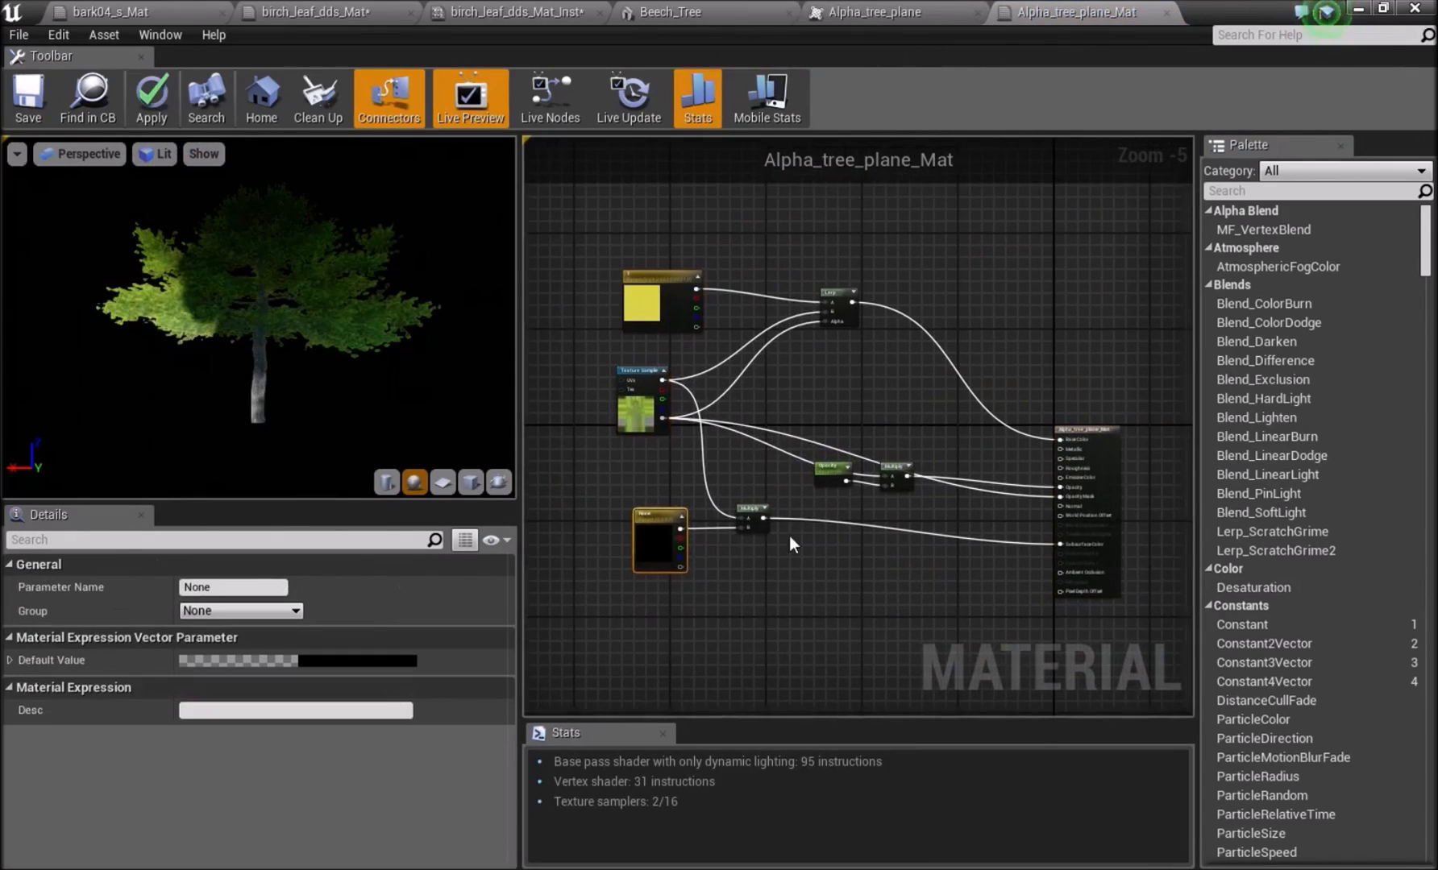
{"action": "left_click_drag", "start_coordinate": [749, 512], "coordinate": [731, 494]}
Review the output node's blend mode and shading model settings, and examine the Lerp, Opacity and subsurface Multiply connections up close.
{"action": "left_click", "coordinate": [1092, 486]}
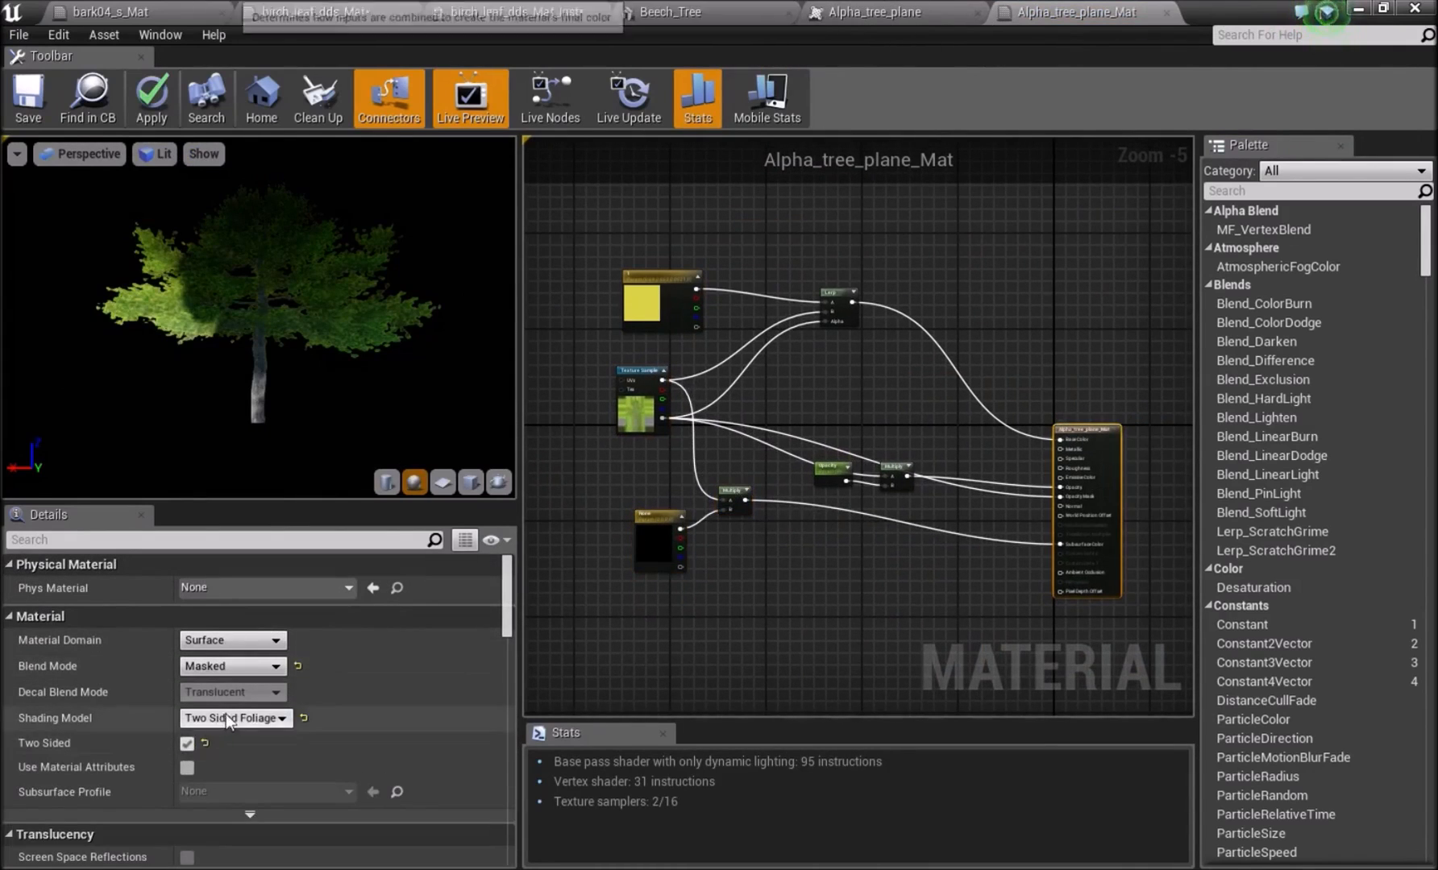
{"action": "scroll", "coordinate": [196, 739], "scroll_direction": "down", "scroll_amount": 2}
{"action": "scroll", "coordinate": [917, 415], "scroll_direction": "up", "scroll_amount": 5}
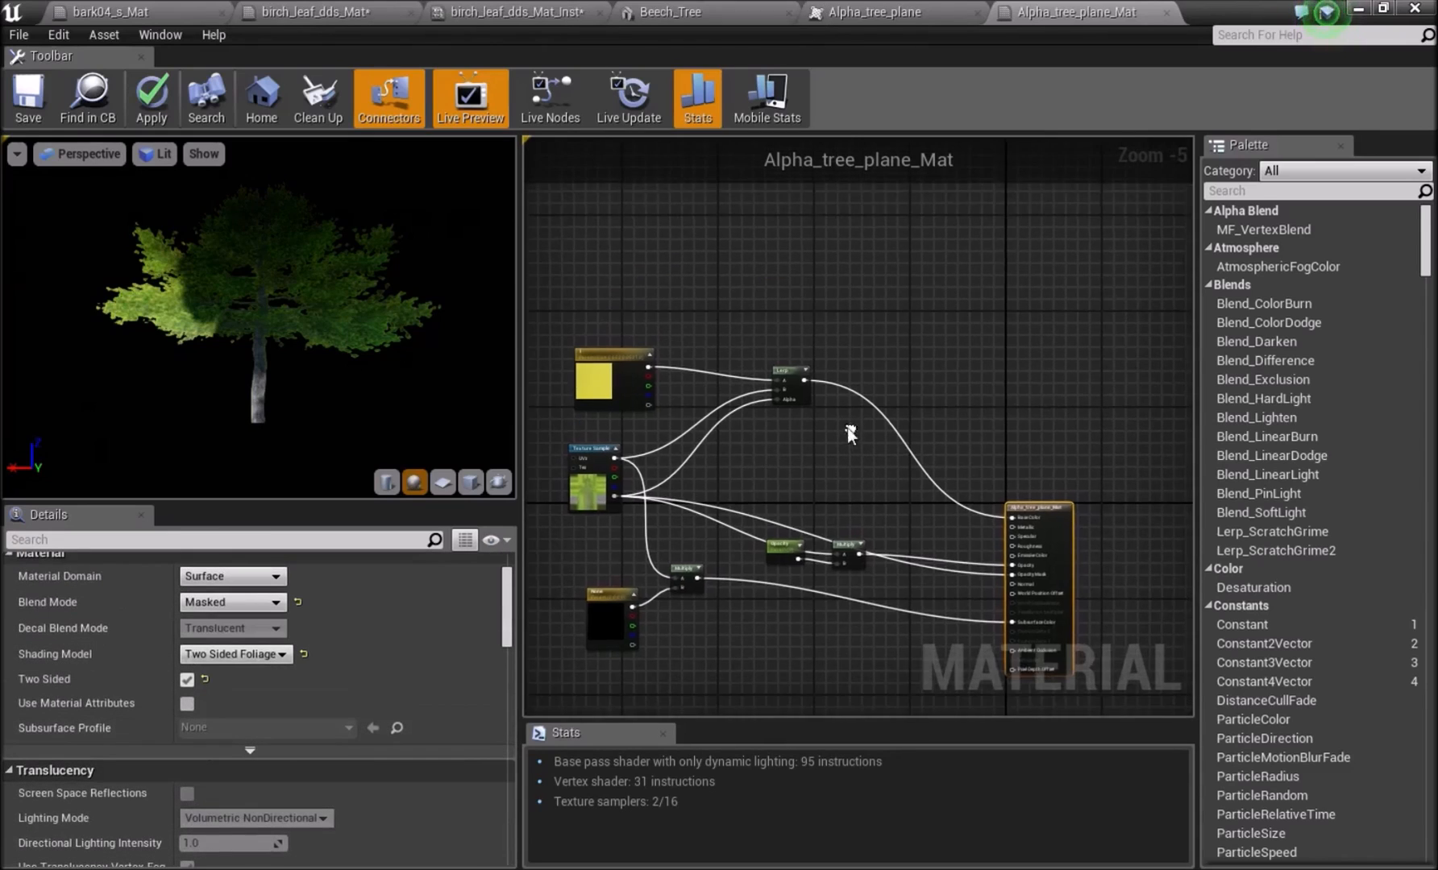
{"action": "right_click_drag", "start_coordinate": [697, 510], "coordinate": [1085, 387]}
{"action": "scroll", "coordinate": [735, 497], "scroll_direction": "down", "scroll_amount": 1}
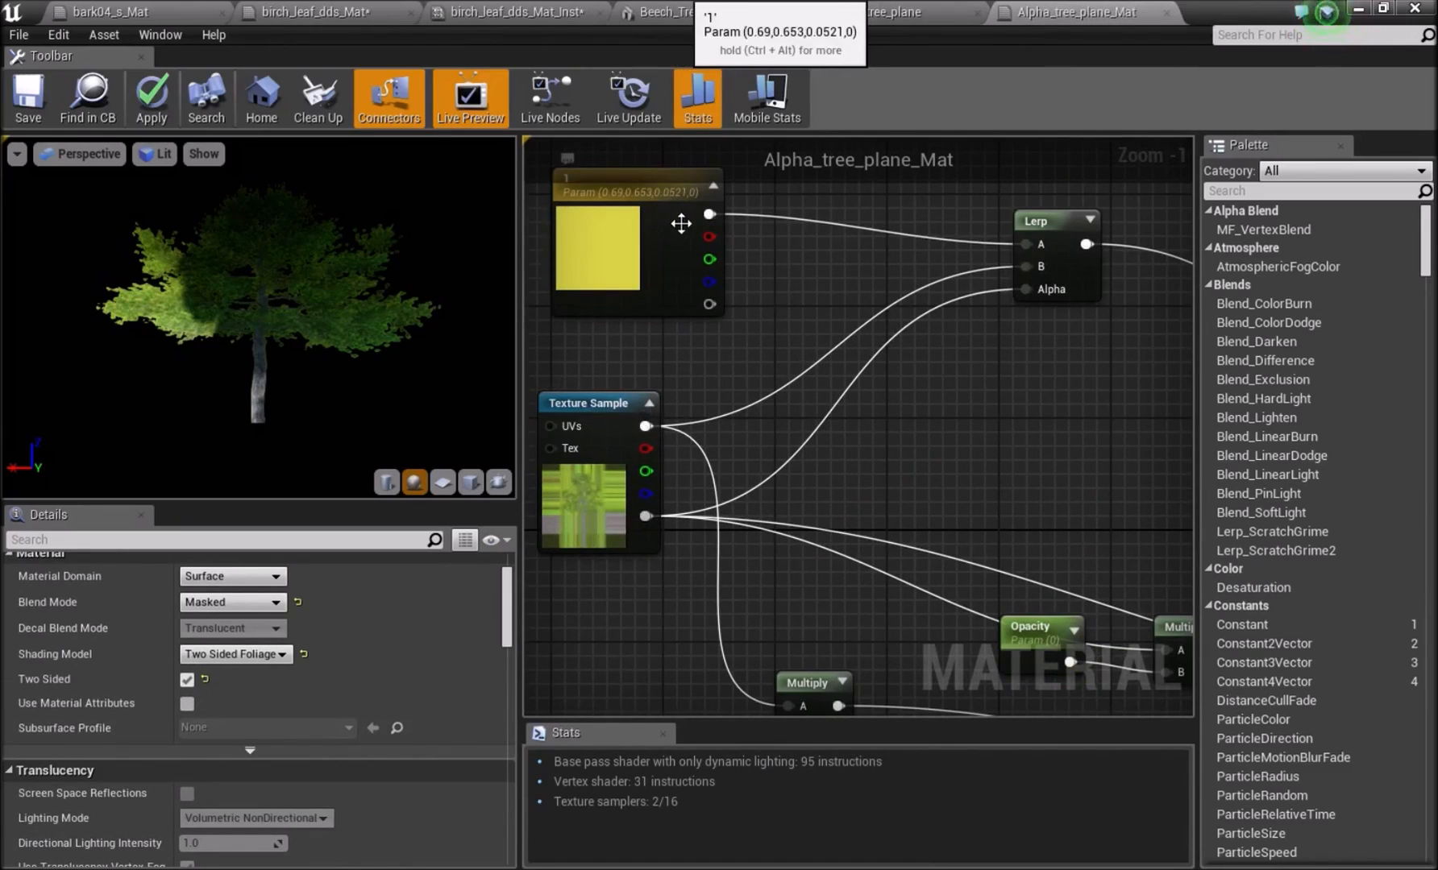
{"action": "right_click_drag", "start_coordinate": [1029, 242], "coordinate": [901, 388]}
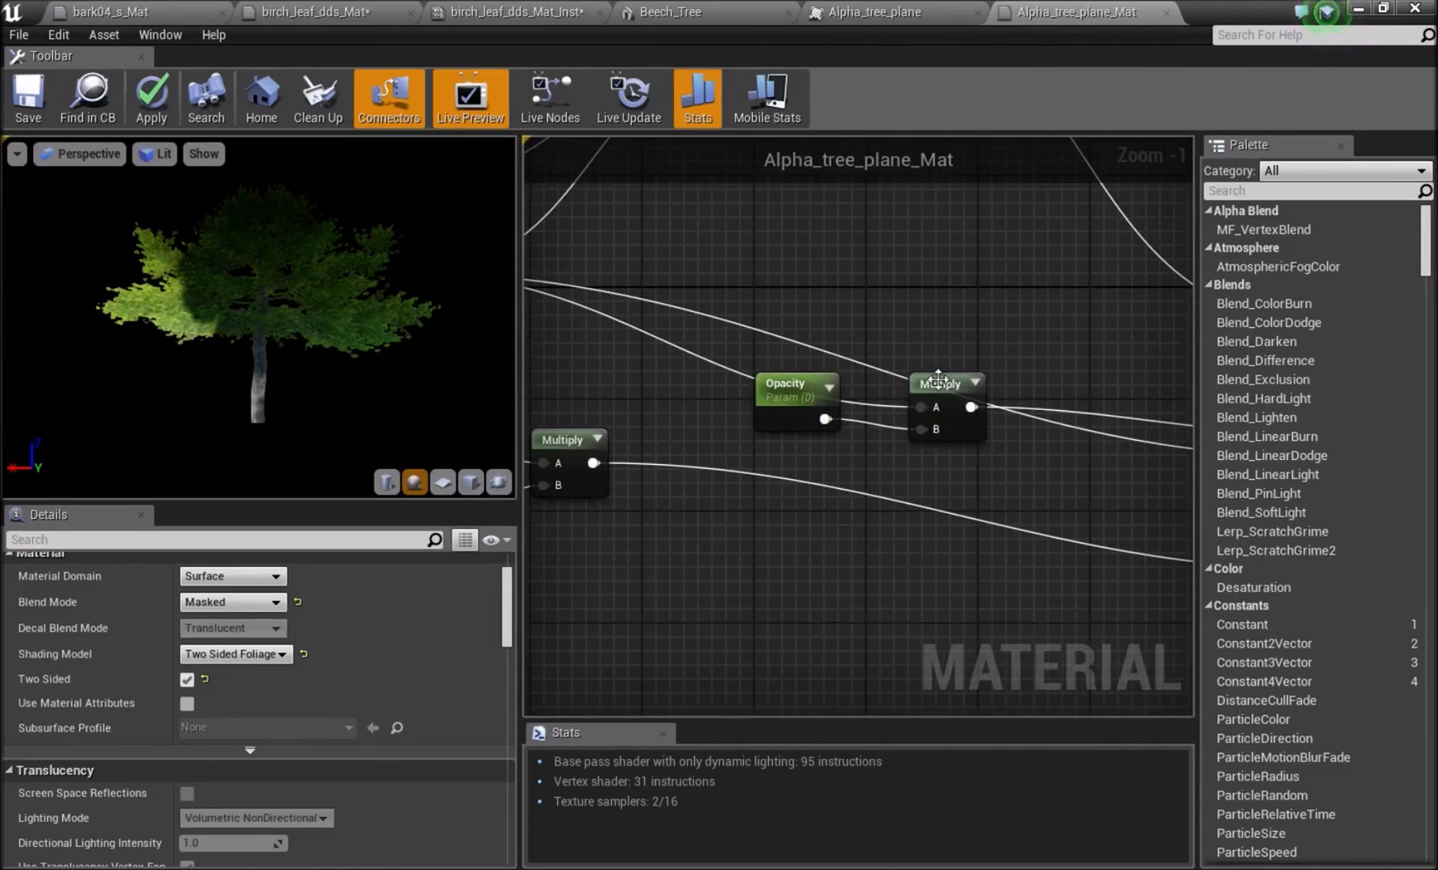
{"action": "right_click_drag", "start_coordinate": [532, 353], "coordinate": [668, 369]}
{"action": "right_click_drag", "start_coordinate": [1079, 466], "coordinate": [552, 427]}
{"action": "right_click_drag", "start_coordinate": [556, 530], "coordinate": [971, 506]}
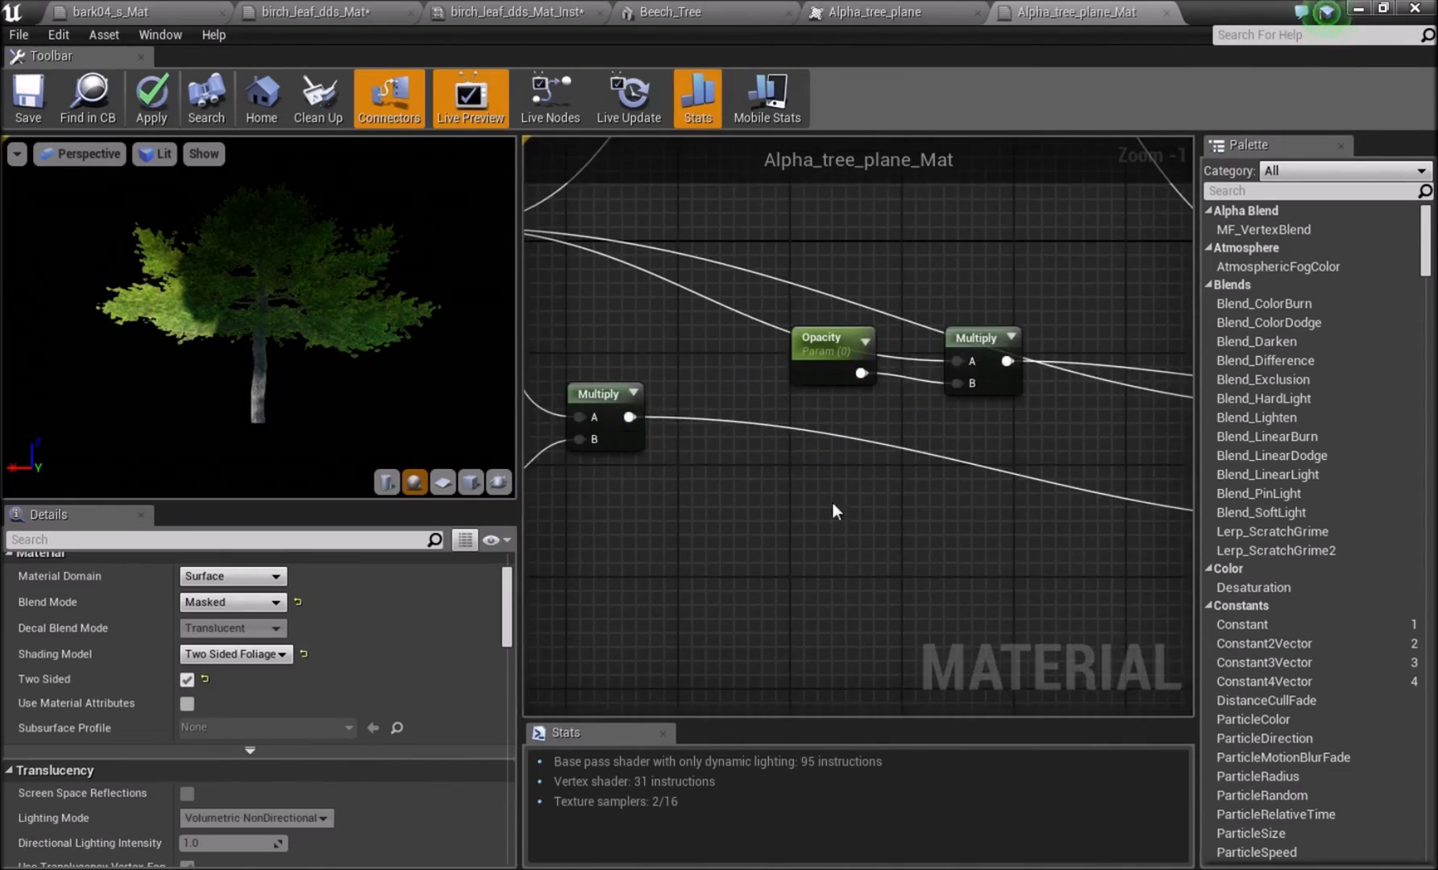
{"action": "right_click_drag", "start_coordinate": [545, 412], "coordinate": [790, 445]}
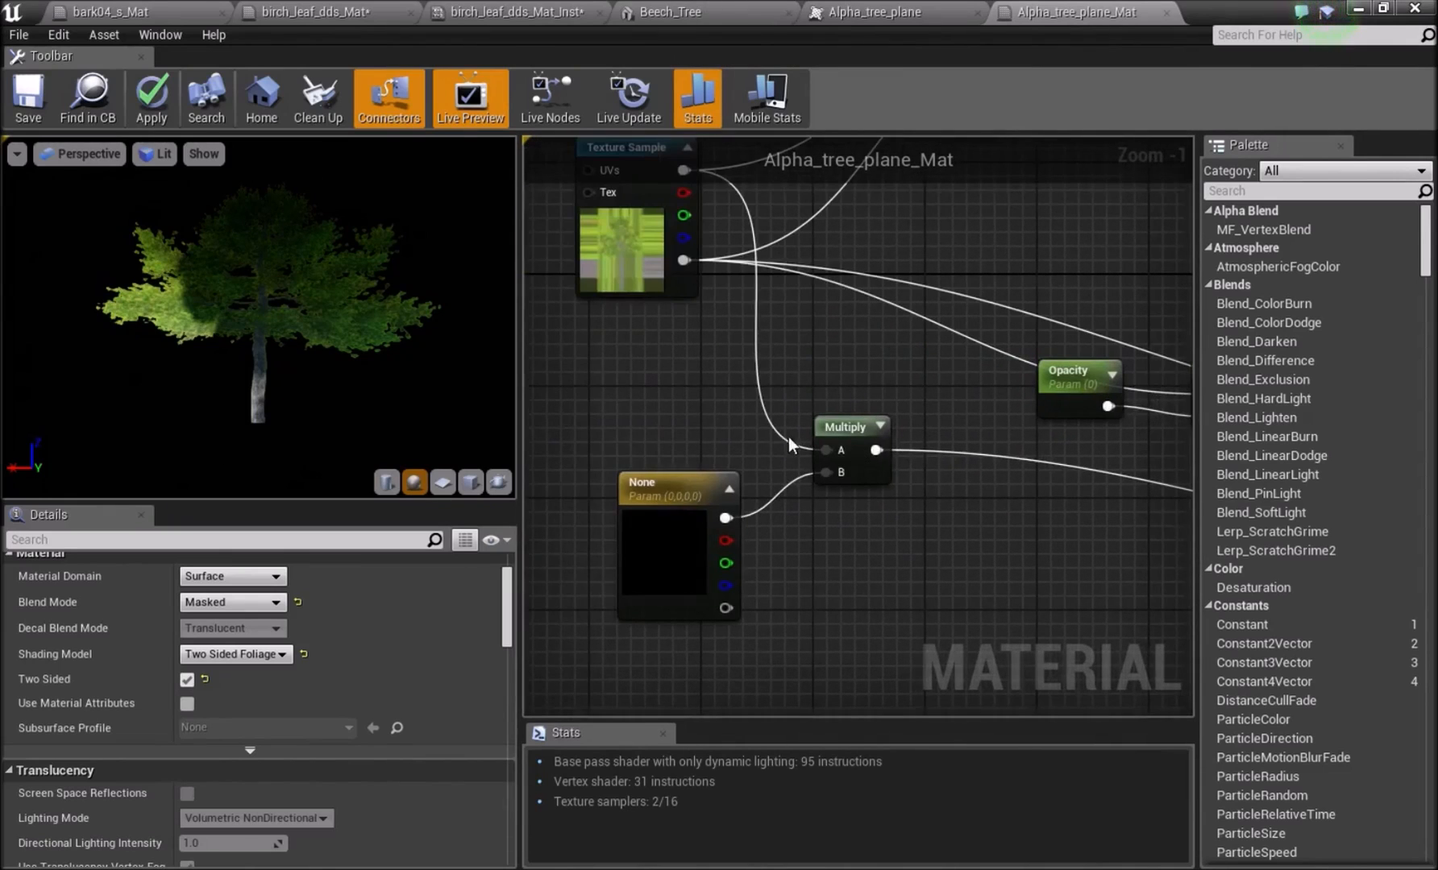
Return to the MainMenu level and fly past the single birch into the forest to view the planted trees.
{"action": "left_click", "coordinate": [1361, 10]}
{"action": "left_click", "coordinate": [1380, 10]}
{"action": "right_click_drag", "start_coordinate": [500, 435], "coordinate": [314, 403]}
{"action": "key", "text": "Escape"}
{"action": "key", "text": "s"}
{"action": "right_click_drag", "start_coordinate": [580, 334], "coordinate": [589, 356]}
{"action": "key", "text": "s"}
{"action": "key", "text": "w"}
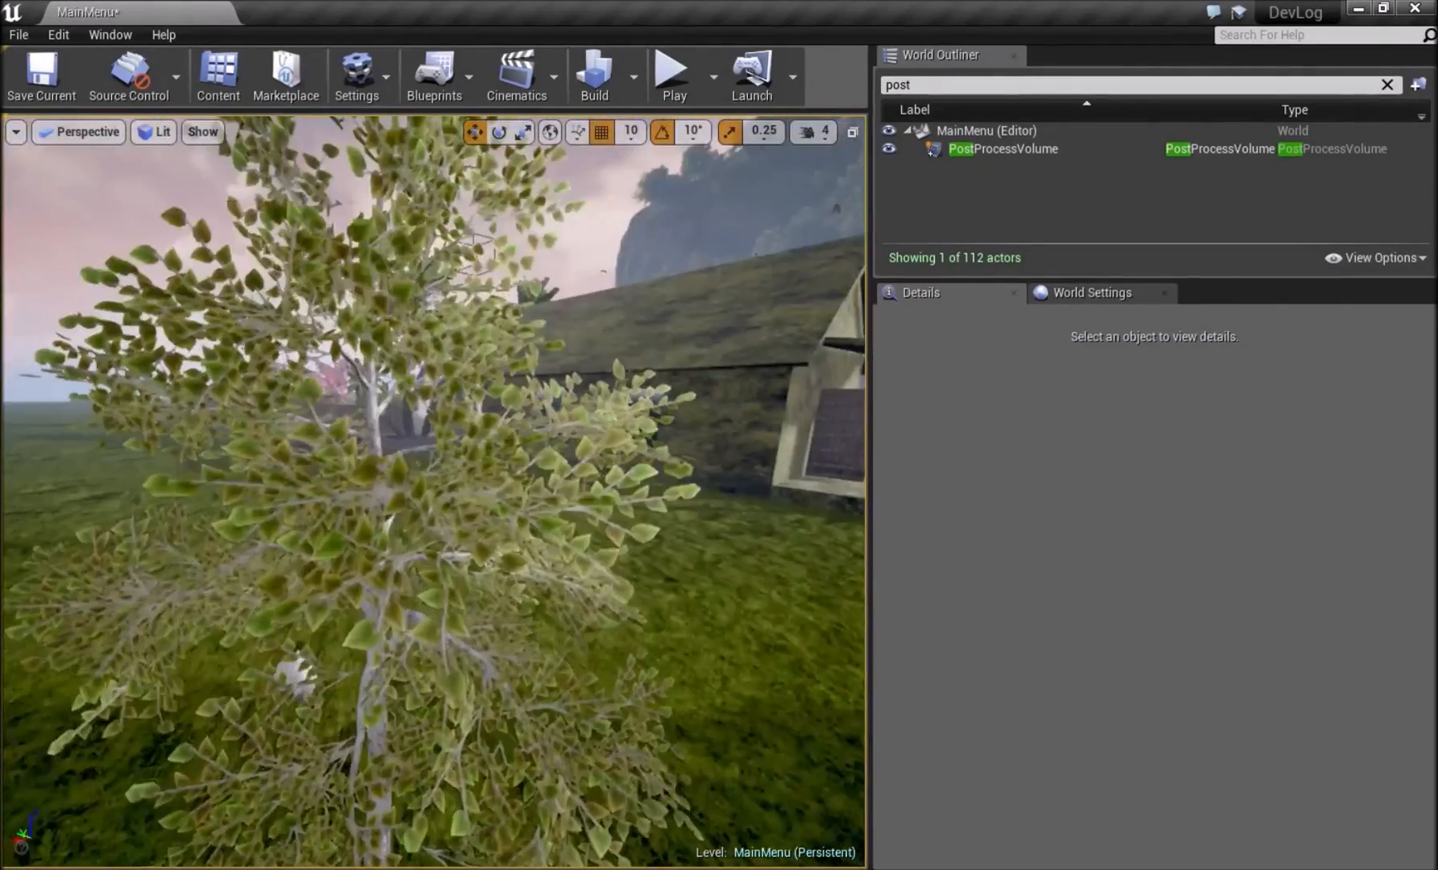
{"action": "right_click_drag", "start_coordinate": [433, 492], "coordinate": [726, 492]}
{"action": "right_click_drag", "start_coordinate": [516, 491], "coordinate": [361, 471]}
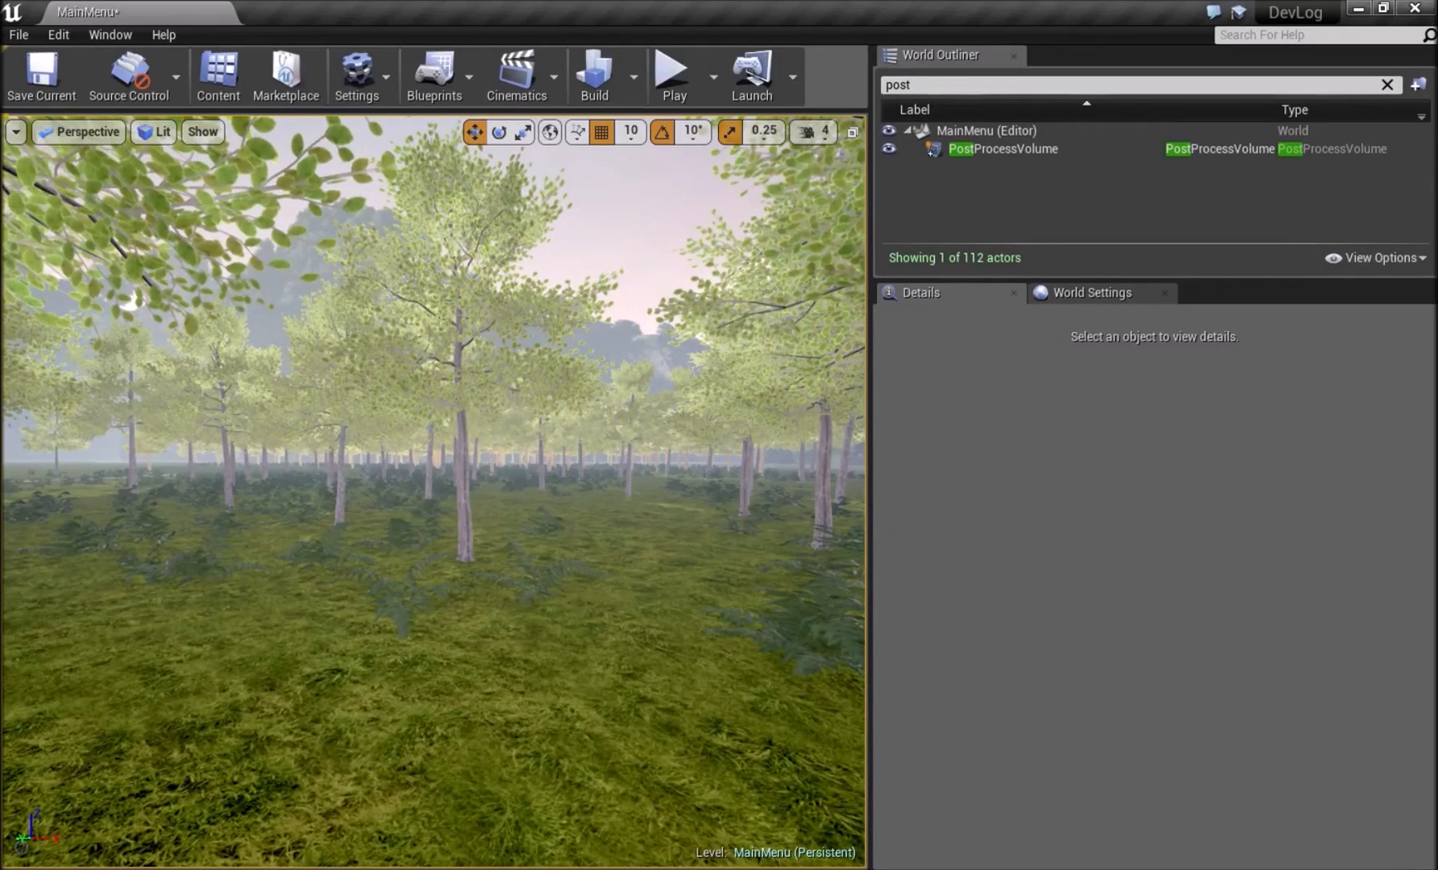
{"action": "right_click_drag", "start_coordinate": [583, 603], "coordinate": [673, 661]}
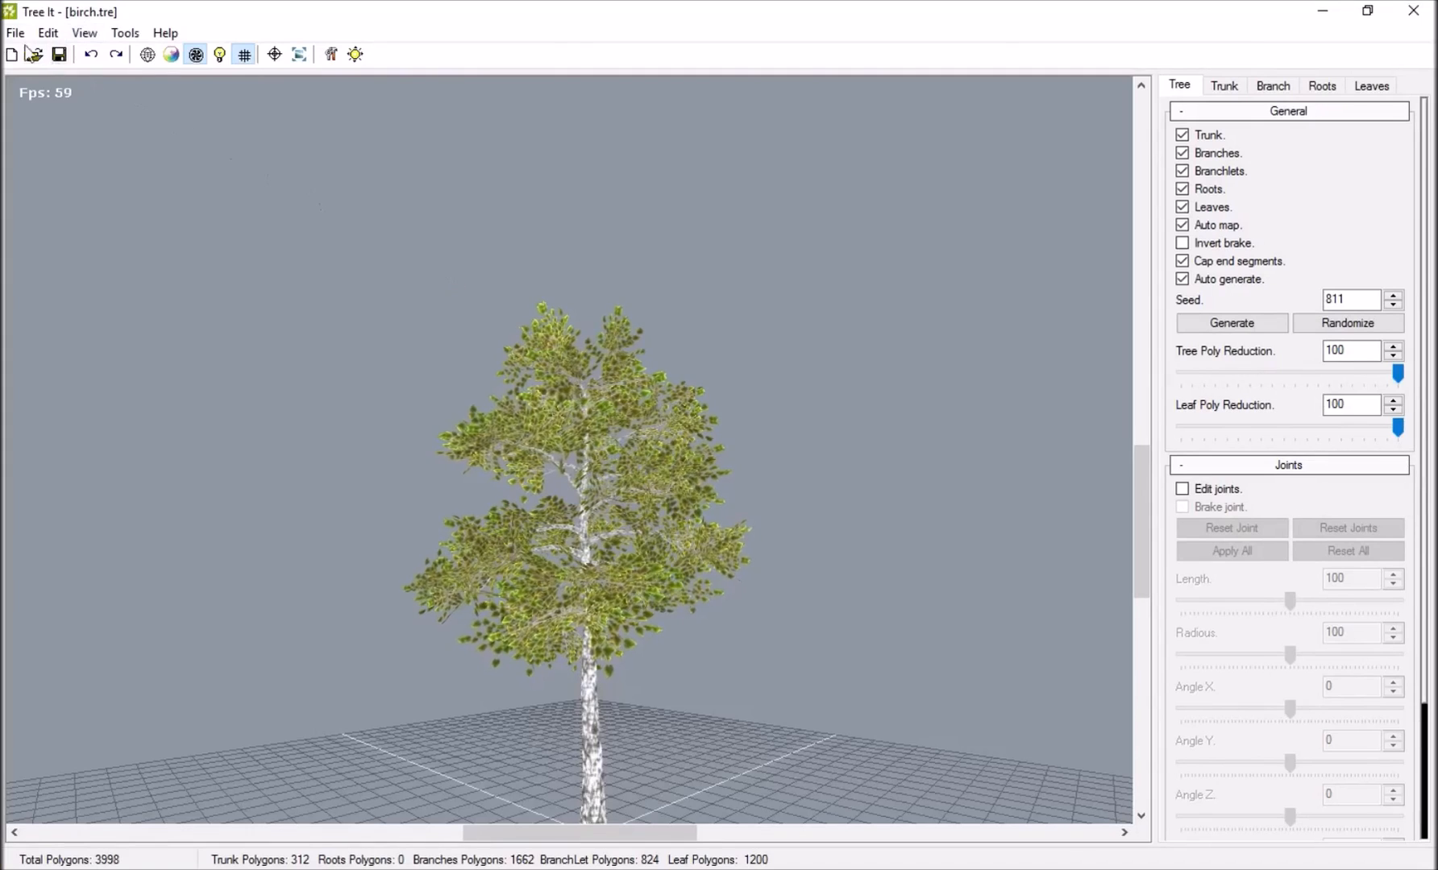
Switch to Tree It, start opening a tree file and browse to the Trees folder inside Tree IT on the Desktop.
{"action": "left_click", "coordinate": [15, 32]}
{"action": "left_click", "coordinate": [50, 87]}
{"action": "left_click", "coordinate": [348, 210]}
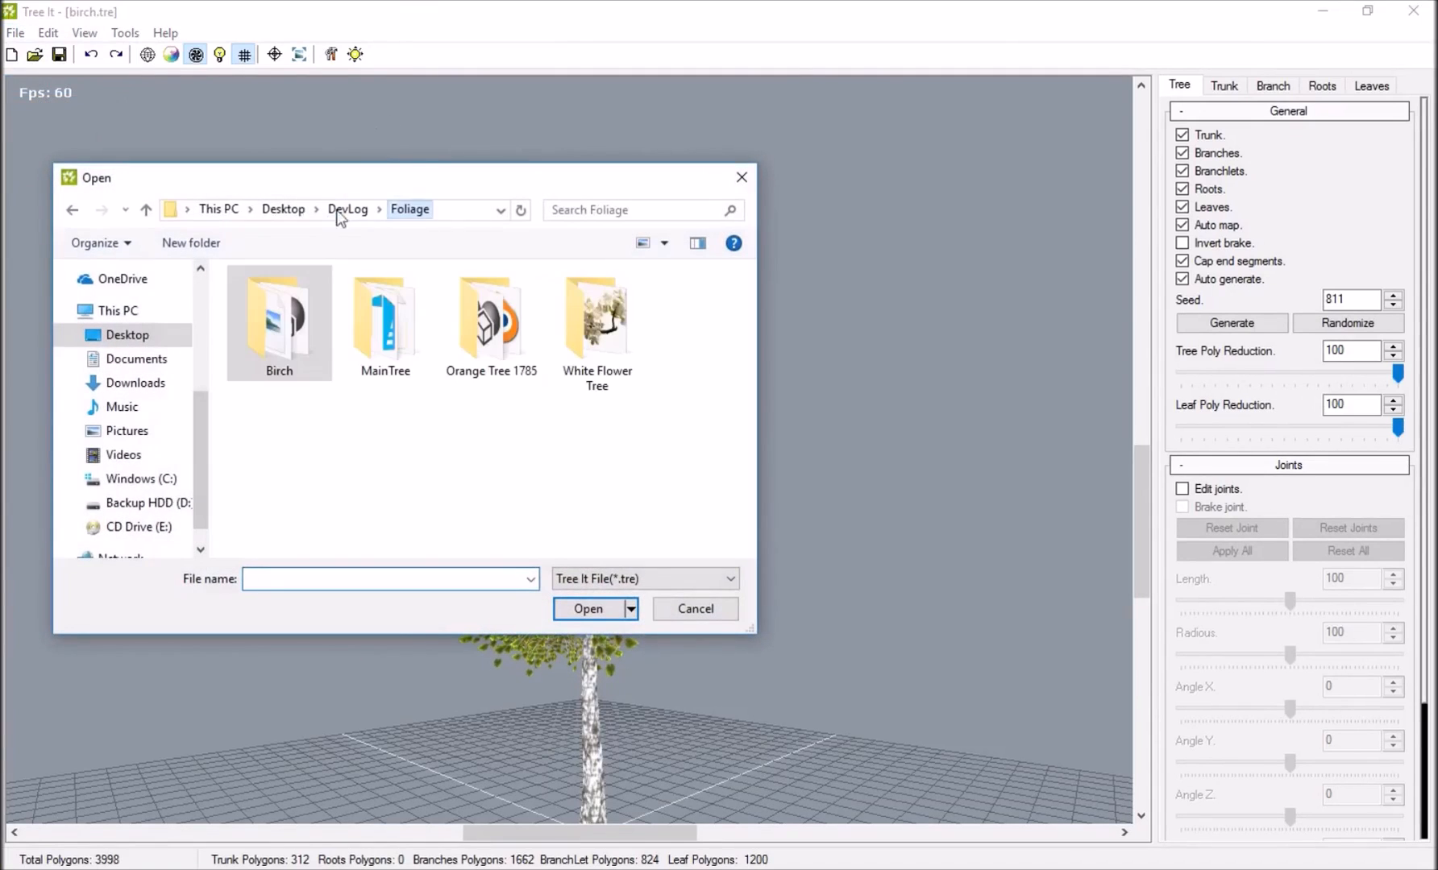
{"action": "scroll", "coordinate": [149, 338], "scroll_direction": "up", "scroll_amount": 2}
{"action": "left_click", "coordinate": [138, 277]}
{"action": "scroll", "coordinate": [142, 298], "scroll_direction": "up", "scroll_amount": 1}
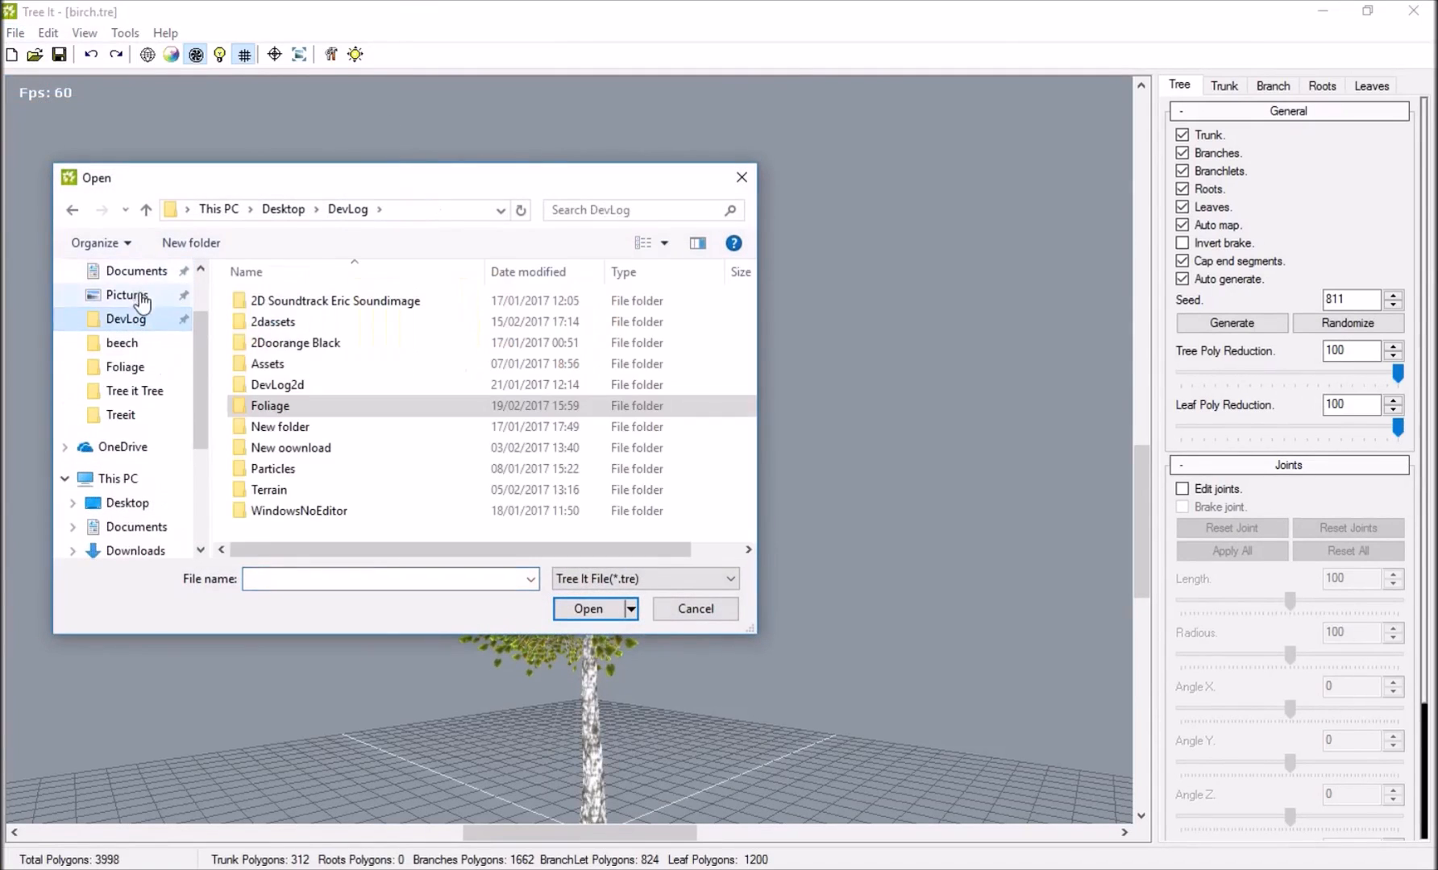
{"action": "scroll", "coordinate": [141, 296], "scroll_direction": "up", "scroll_amount": 2}
{"action": "left_click", "coordinate": [98, 303]}
{"action": "scroll", "coordinate": [353, 405], "scroll_direction": "down", "scroll_amount": 10}
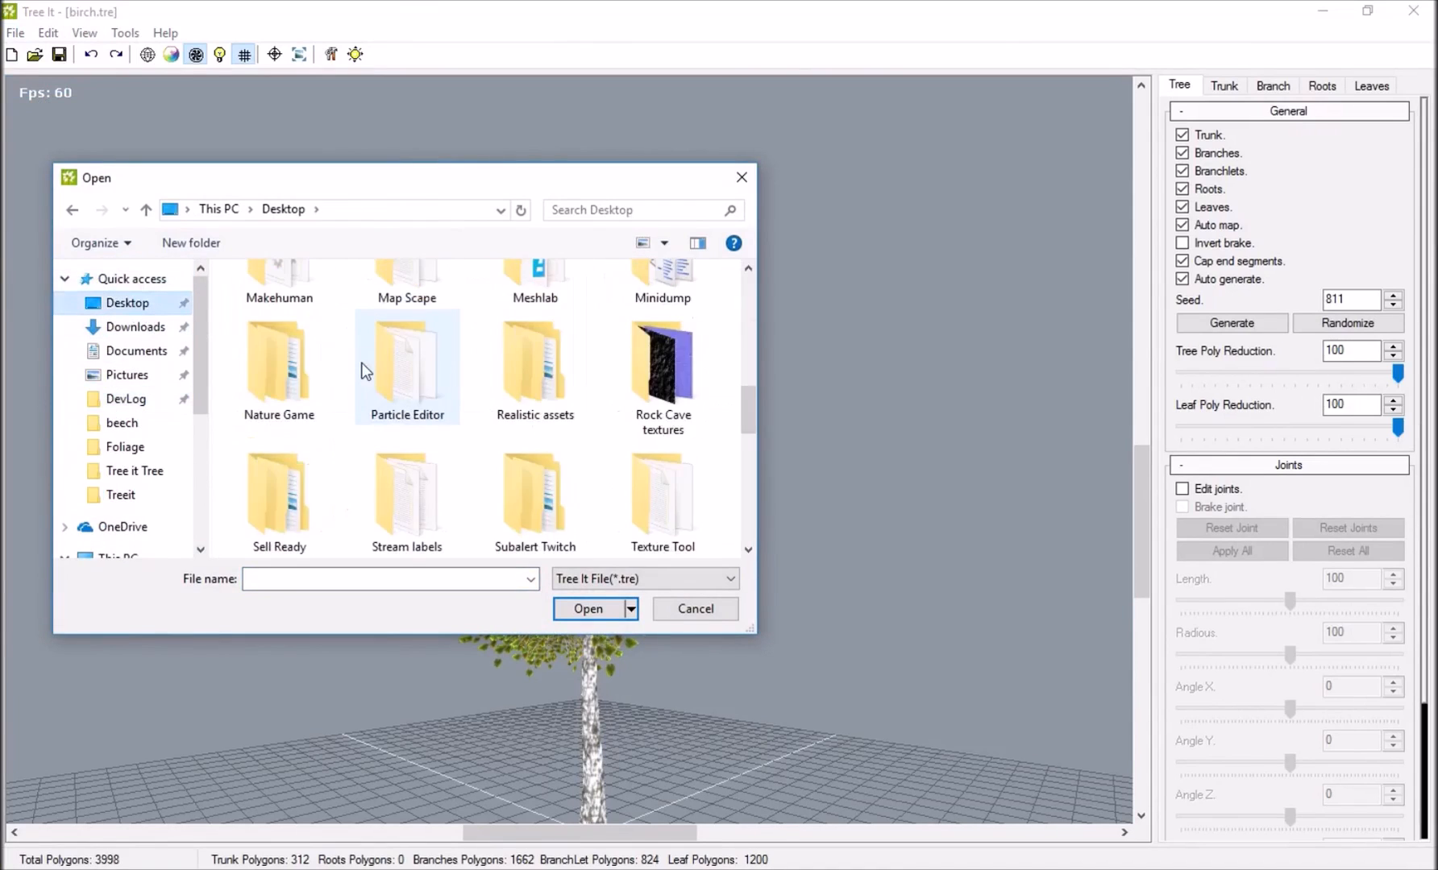
{"action": "scroll", "coordinate": [352, 405], "scroll_direction": "up", "scroll_amount": 6}
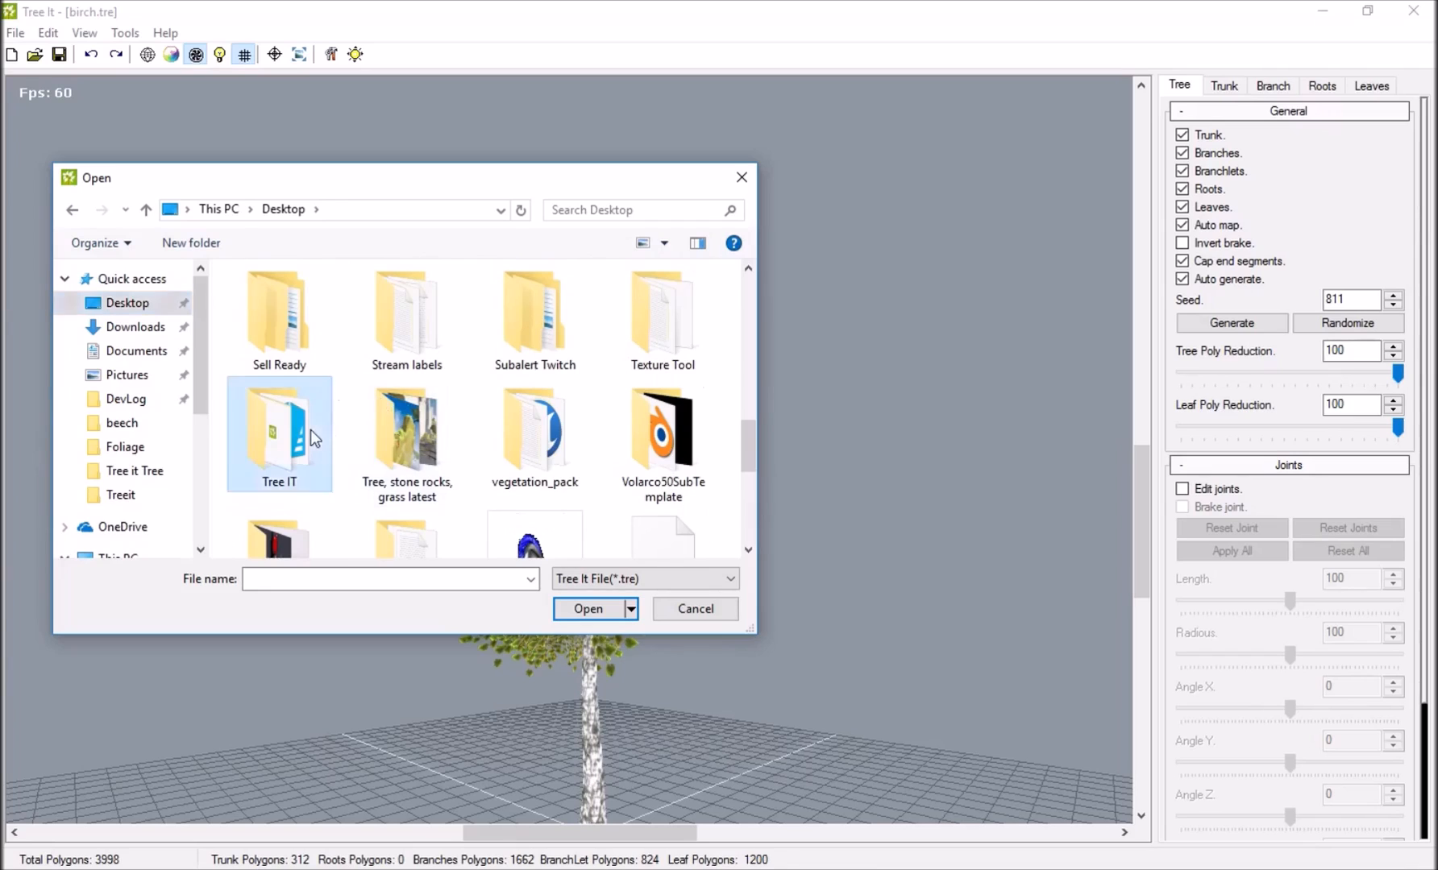
{"action": "double_click", "coordinate": [310, 428]}
{"action": "double_click", "coordinate": [275, 343]}
Open coconut palm.tre from the coconut palm folder.
{"action": "scroll", "coordinate": [318, 381], "scroll_direction": "down", "scroll_amount": 1}
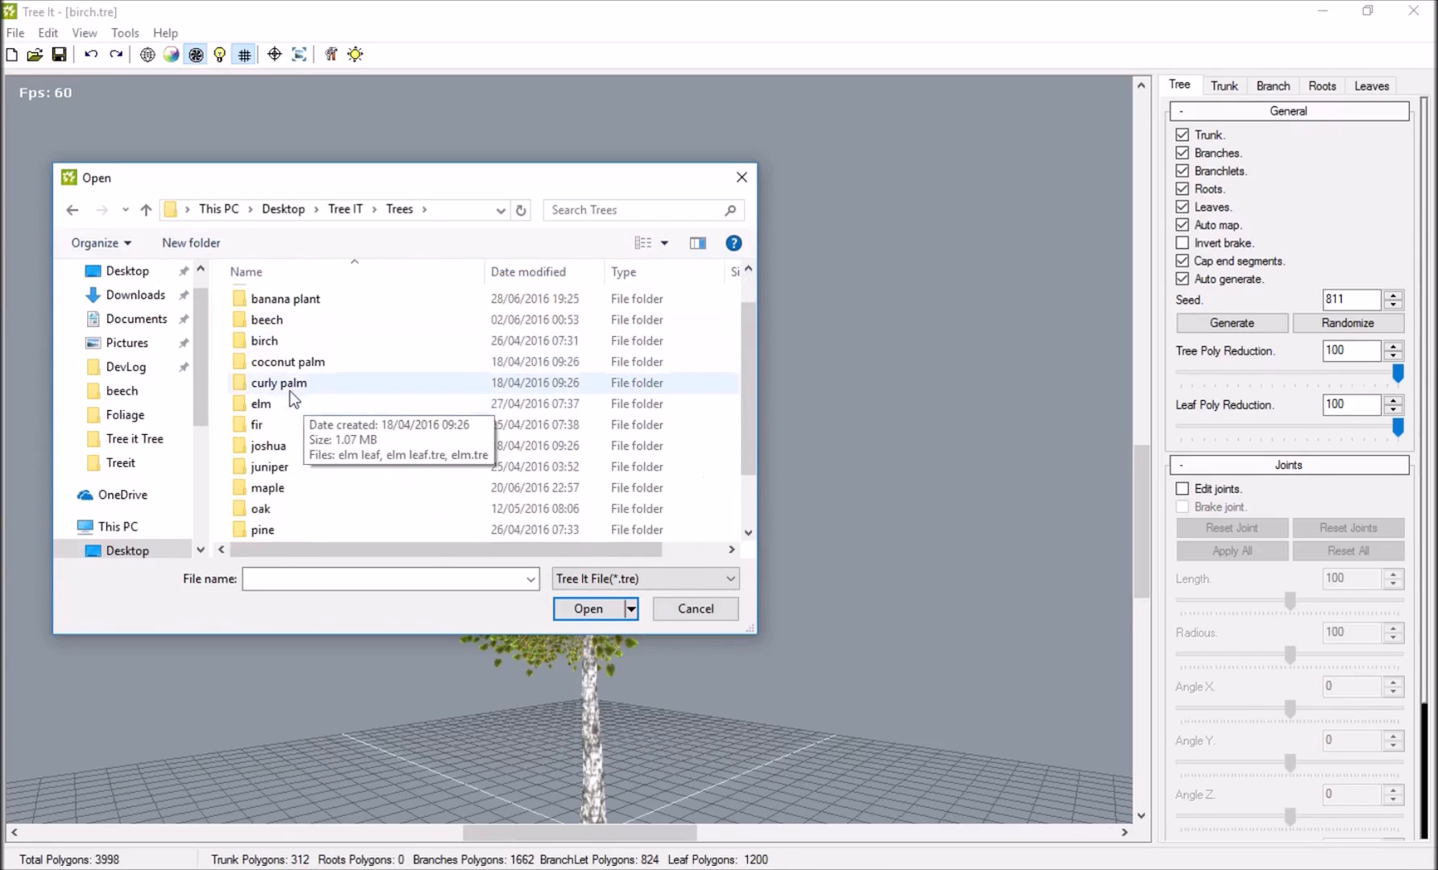
{"action": "double_click", "coordinate": [292, 362]}
{"action": "double_click", "coordinate": [375, 337]}
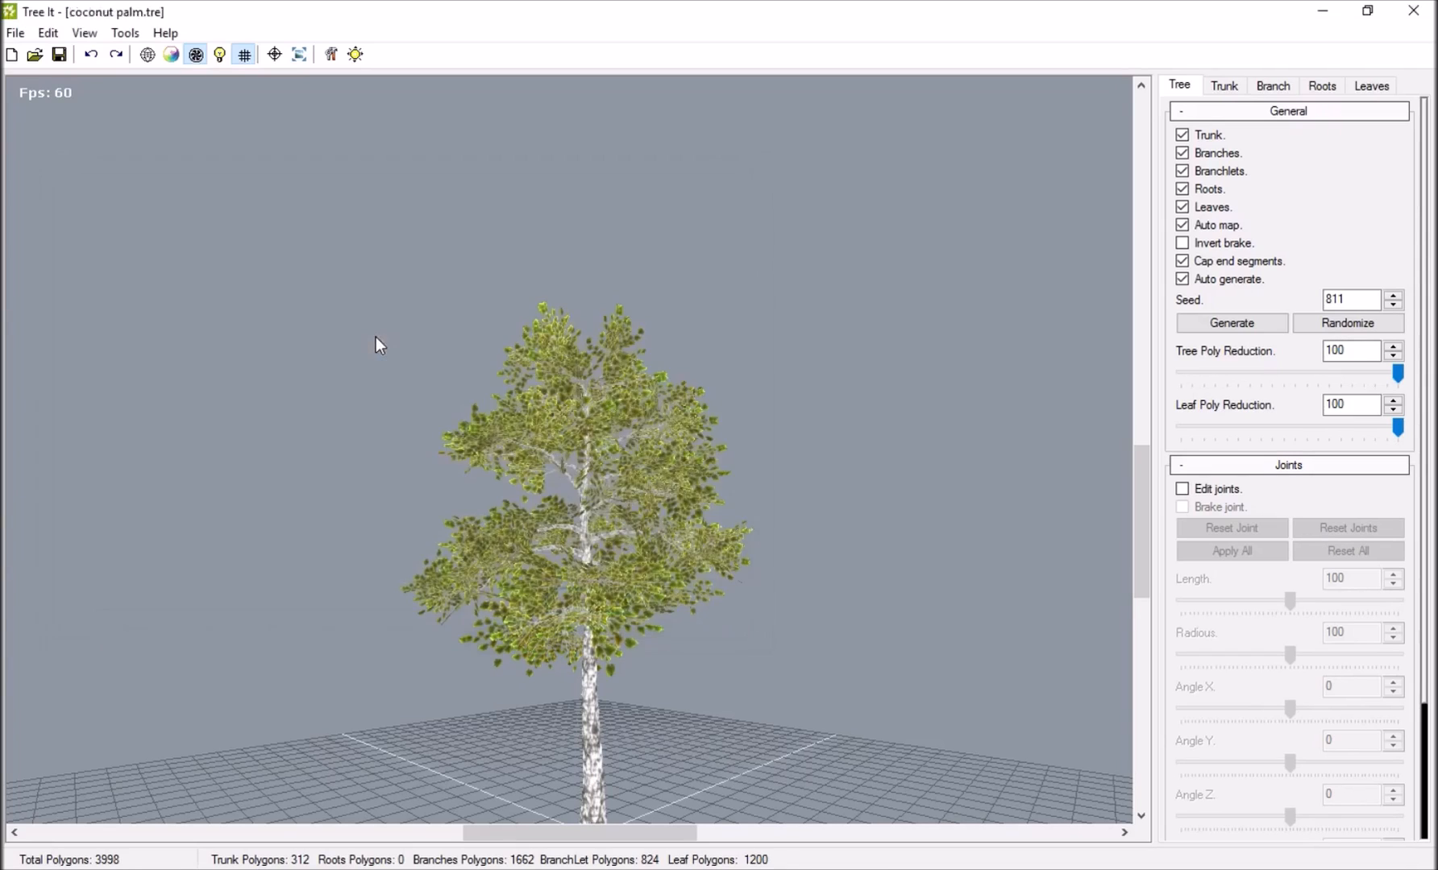
Randomize the coconut palm repeatedly, view its variations from around, and close Tree It.
{"action": "left_click_drag", "start_coordinate": [494, 351], "coordinate": [709, 467]}
{"action": "left_click", "coordinate": [1321, 324]}
{"action": "left_click", "coordinate": [1342, 324]}
{"action": "left_click", "coordinate": [1342, 324]}
{"action": "left_click", "coordinate": [1344, 326]}
{"action": "left_click", "coordinate": [1344, 325]}
{"action": "left_click", "coordinate": [1344, 325]}
{"action": "left_click", "coordinate": [1345, 325]}
{"action": "left_click", "coordinate": [1345, 326]}
{"action": "left_click_drag", "start_coordinate": [900, 315], "coordinate": [693, 330]}
{"action": "left_click", "coordinate": [1412, 11]}
{"action": "left_click", "coordinate": [678, 487]}
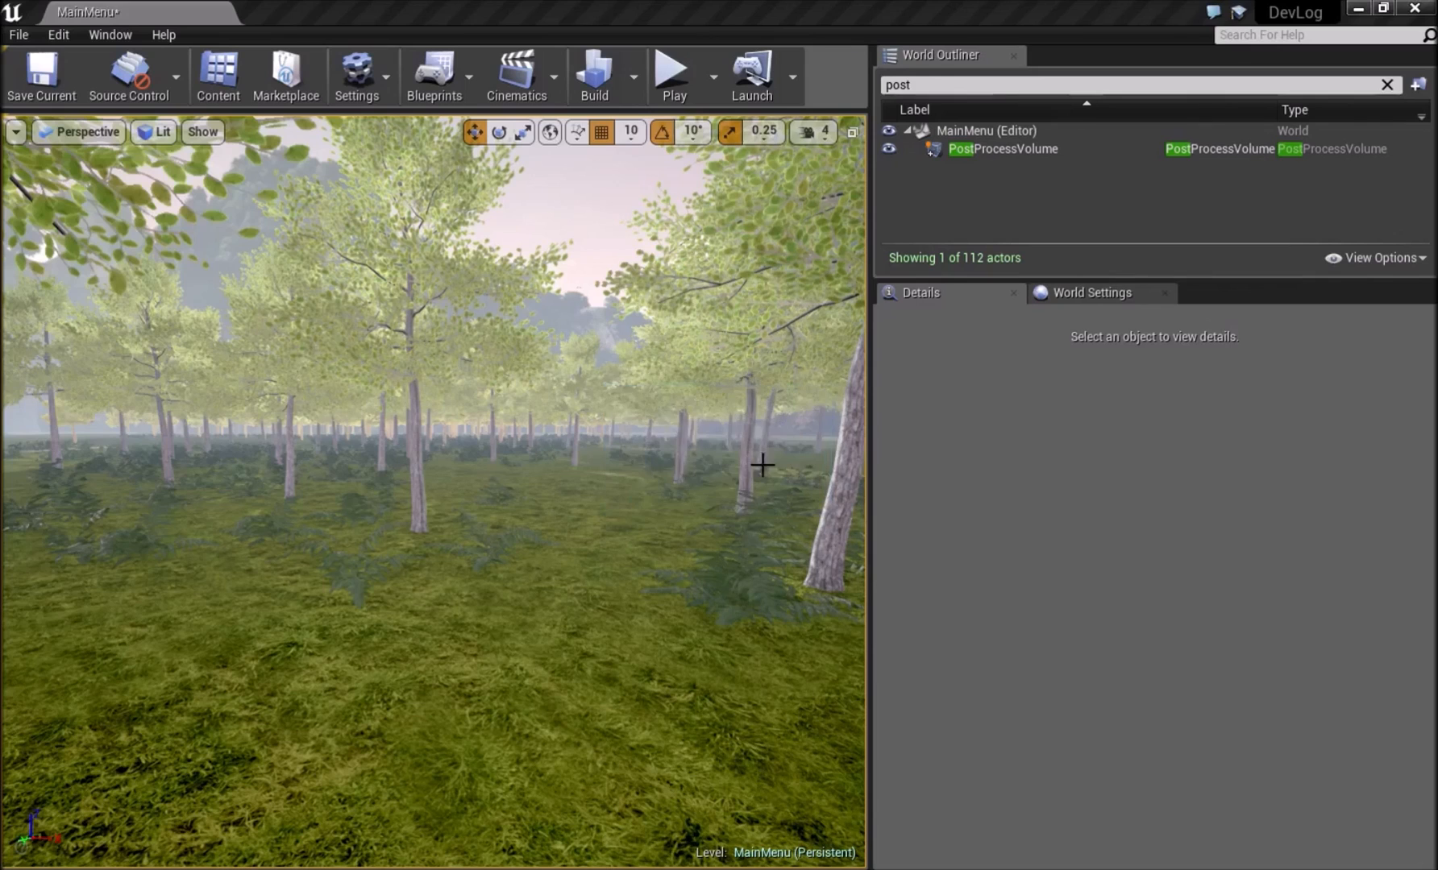
Switch to Blender, view the crossed tree planes from another side, and close Blender.
{"action": "right_click_drag", "start_coordinate": [747, 656], "coordinate": [708, 678]}
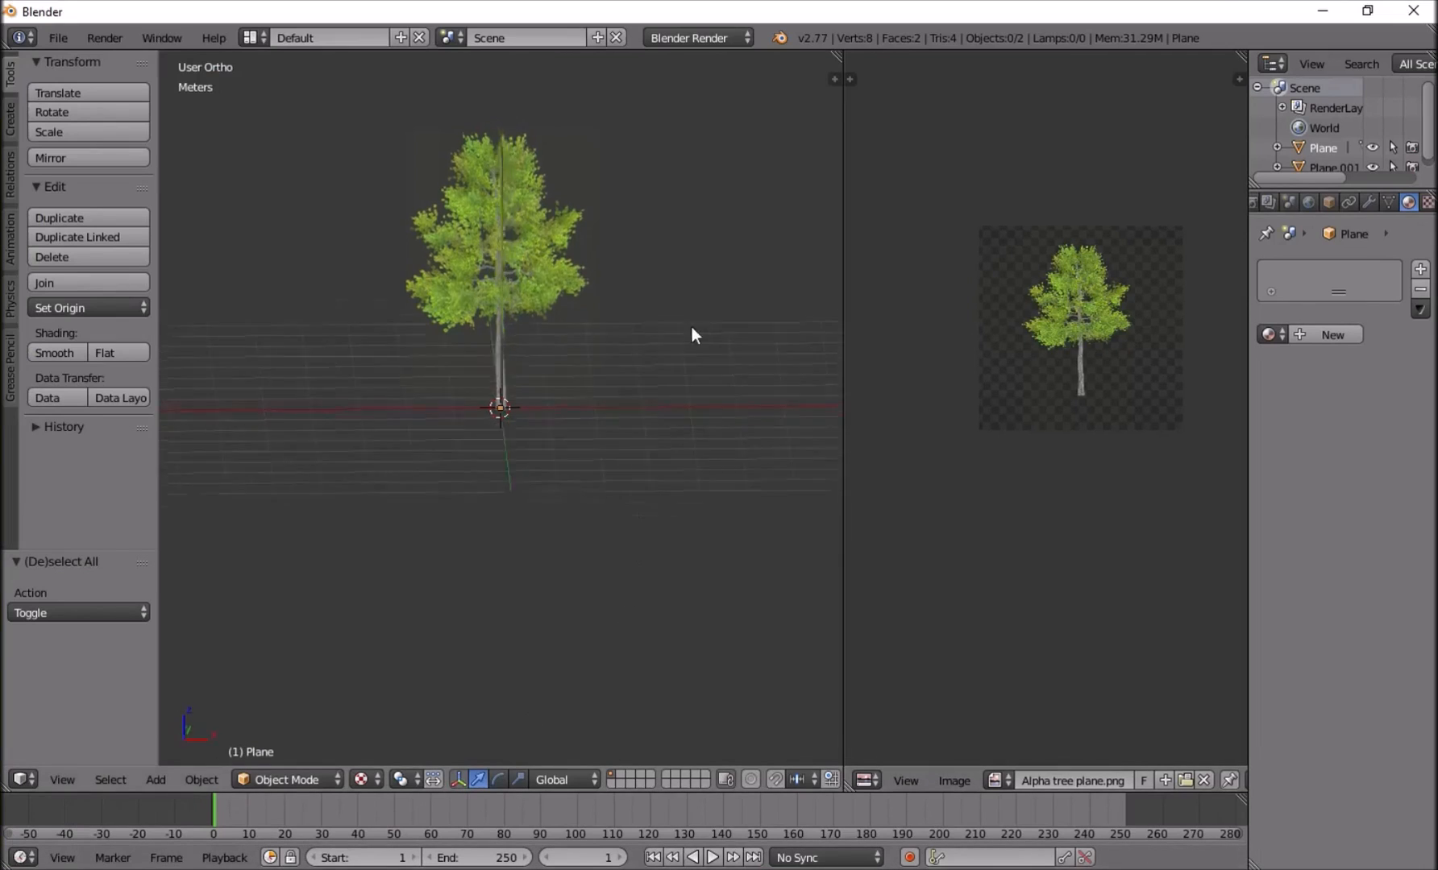
{"action": "middle_click_drag", "start_coordinate": [693, 327], "coordinate": [455, 348]}
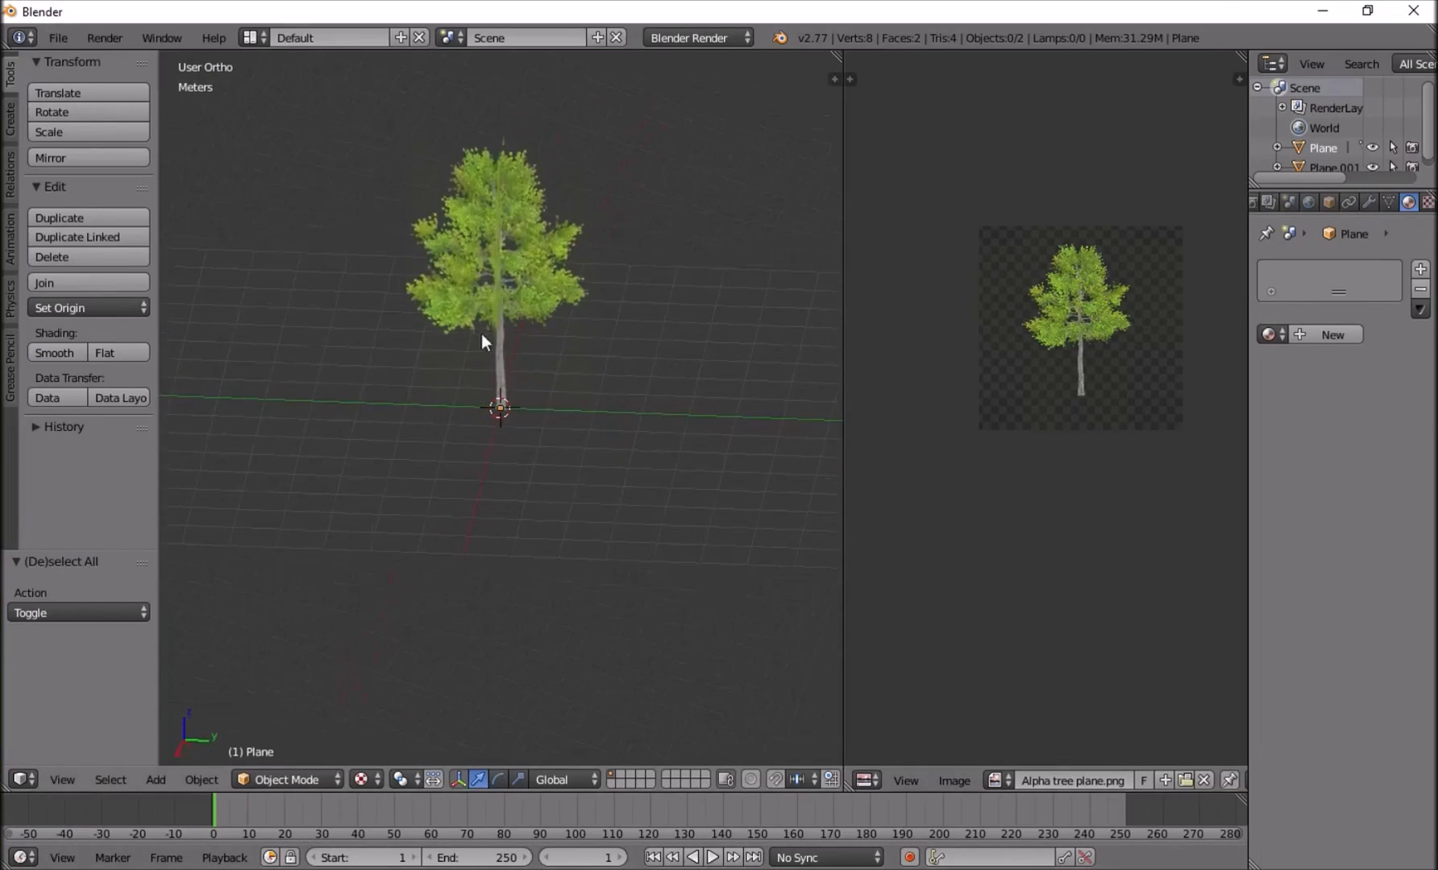
{"action": "left_click", "coordinate": [1413, 11]}
{"action": "left_click", "coordinate": [725, 520]}
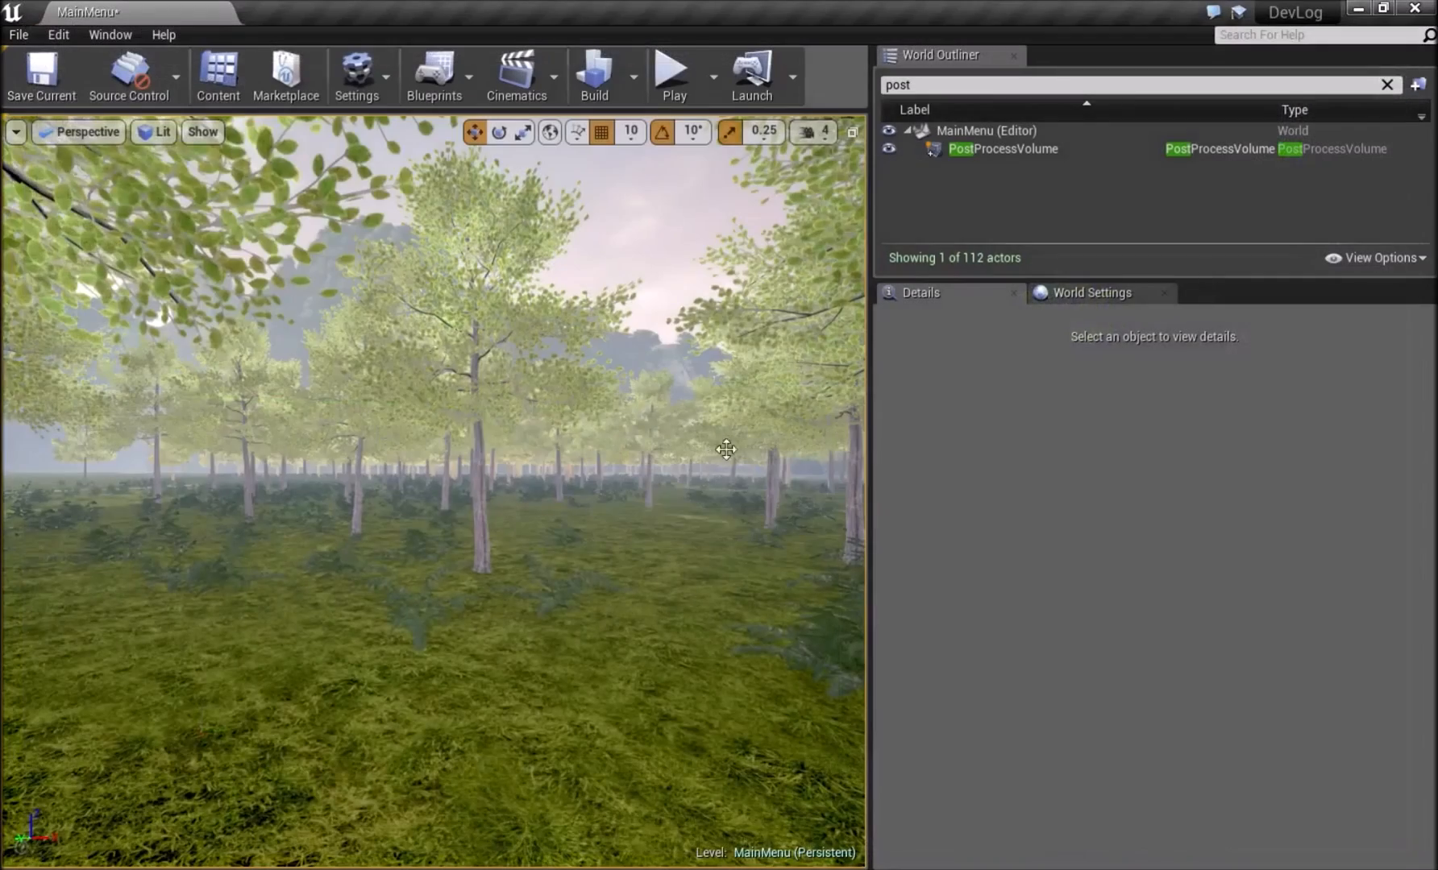
Fly through the forest in the MainMenu level and up above the treetops to view the trees against the mountains.
{"action": "key", "text": "w"}
{"action": "right_click_drag", "start_coordinate": [435, 492], "coordinate": [621, 576]}
{"action": "key", "text": "s"}
{"action": "key", "text": "w"}
{"action": "key", "text": "s"}
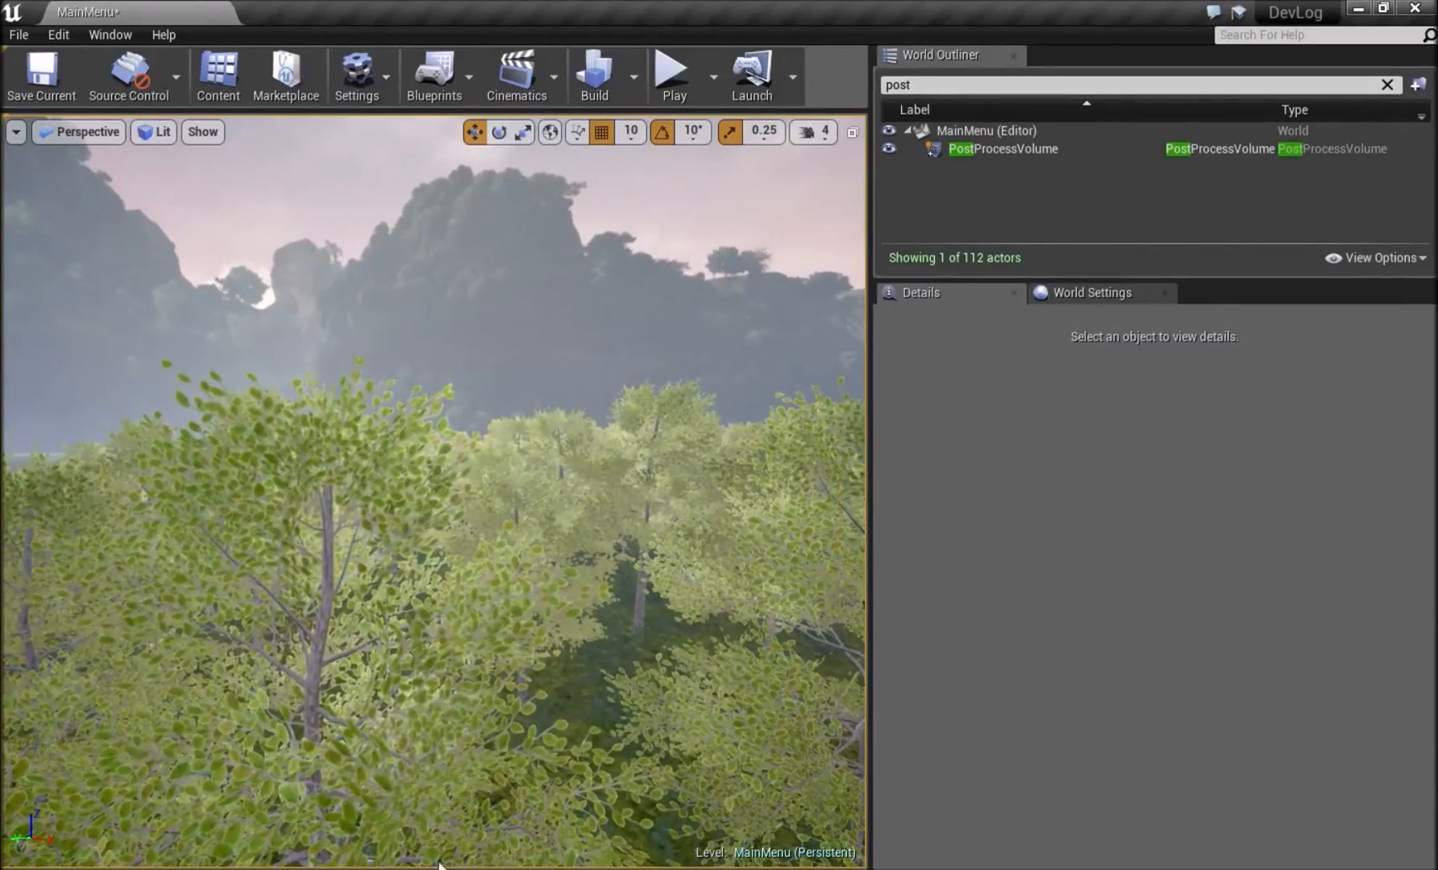